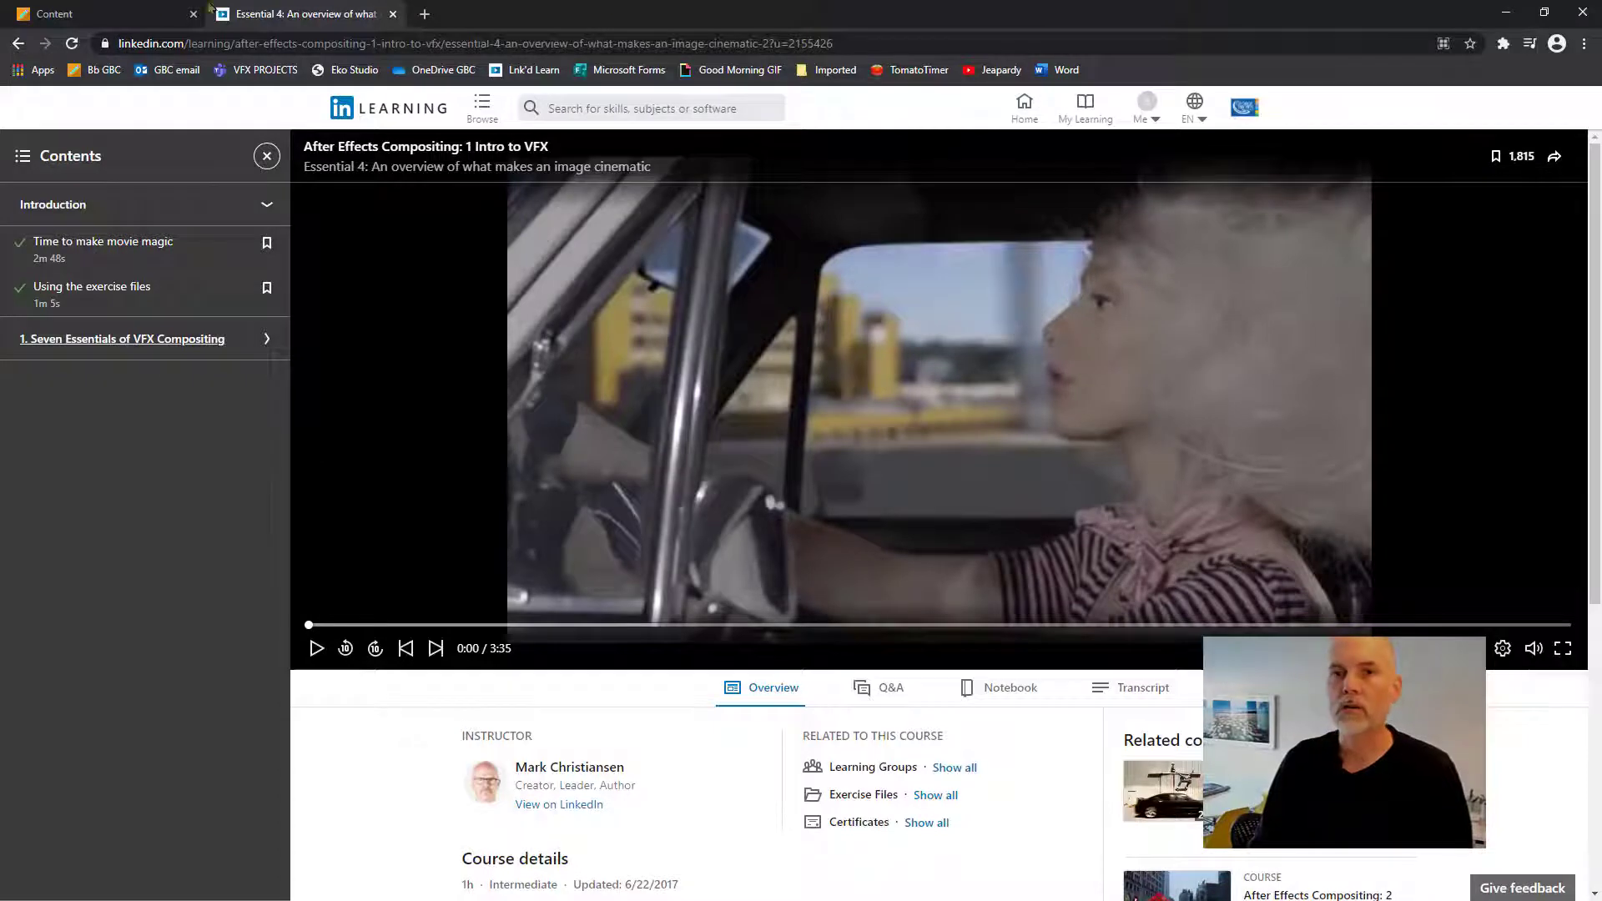
# - Save the attached Mandela_Original_footage.mov from the Blackboard TRACKING & ROTO page to the Desktop
pyautogui.click(59, 14)
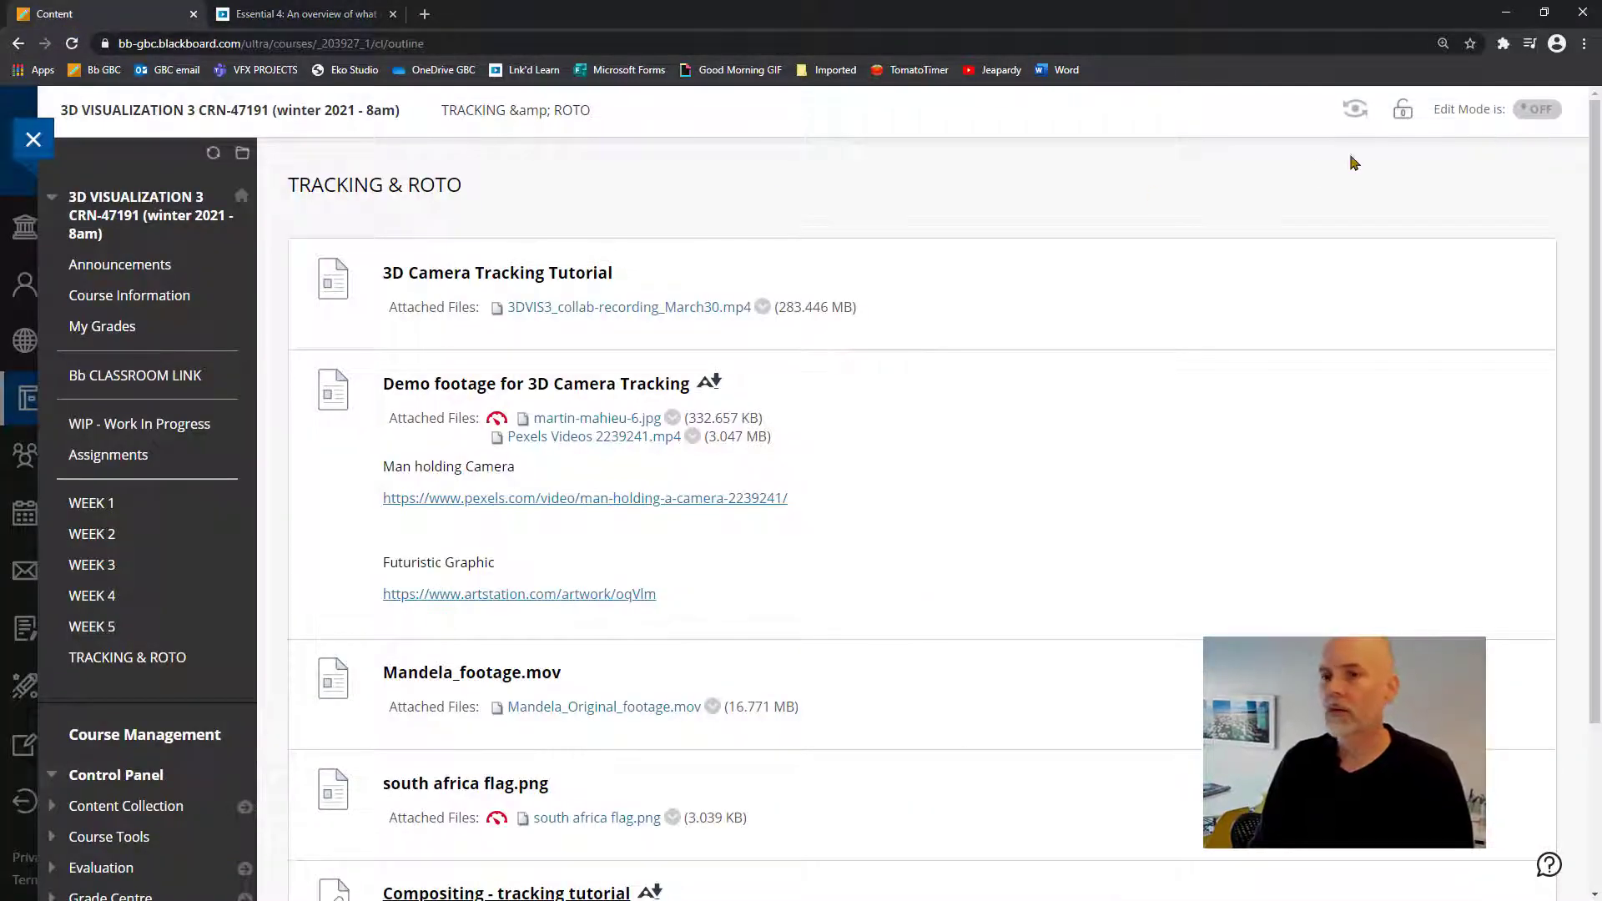
pyautogui.scroll(-3, 877, 309)
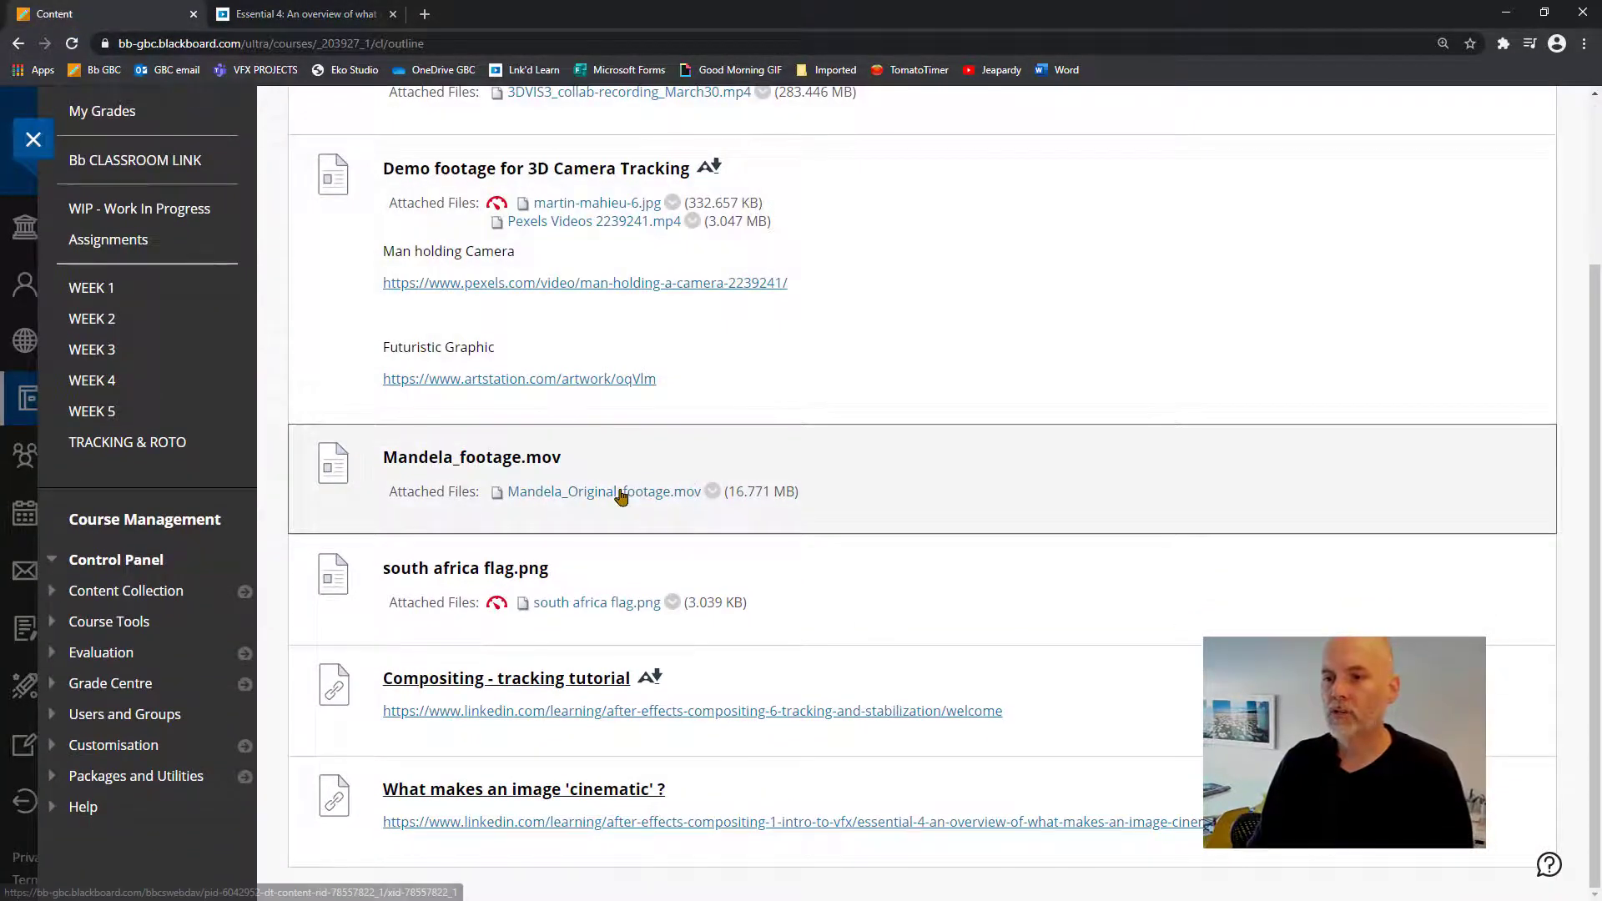
pyautogui.rightClick(622, 497)
pyautogui.click(665, 564)
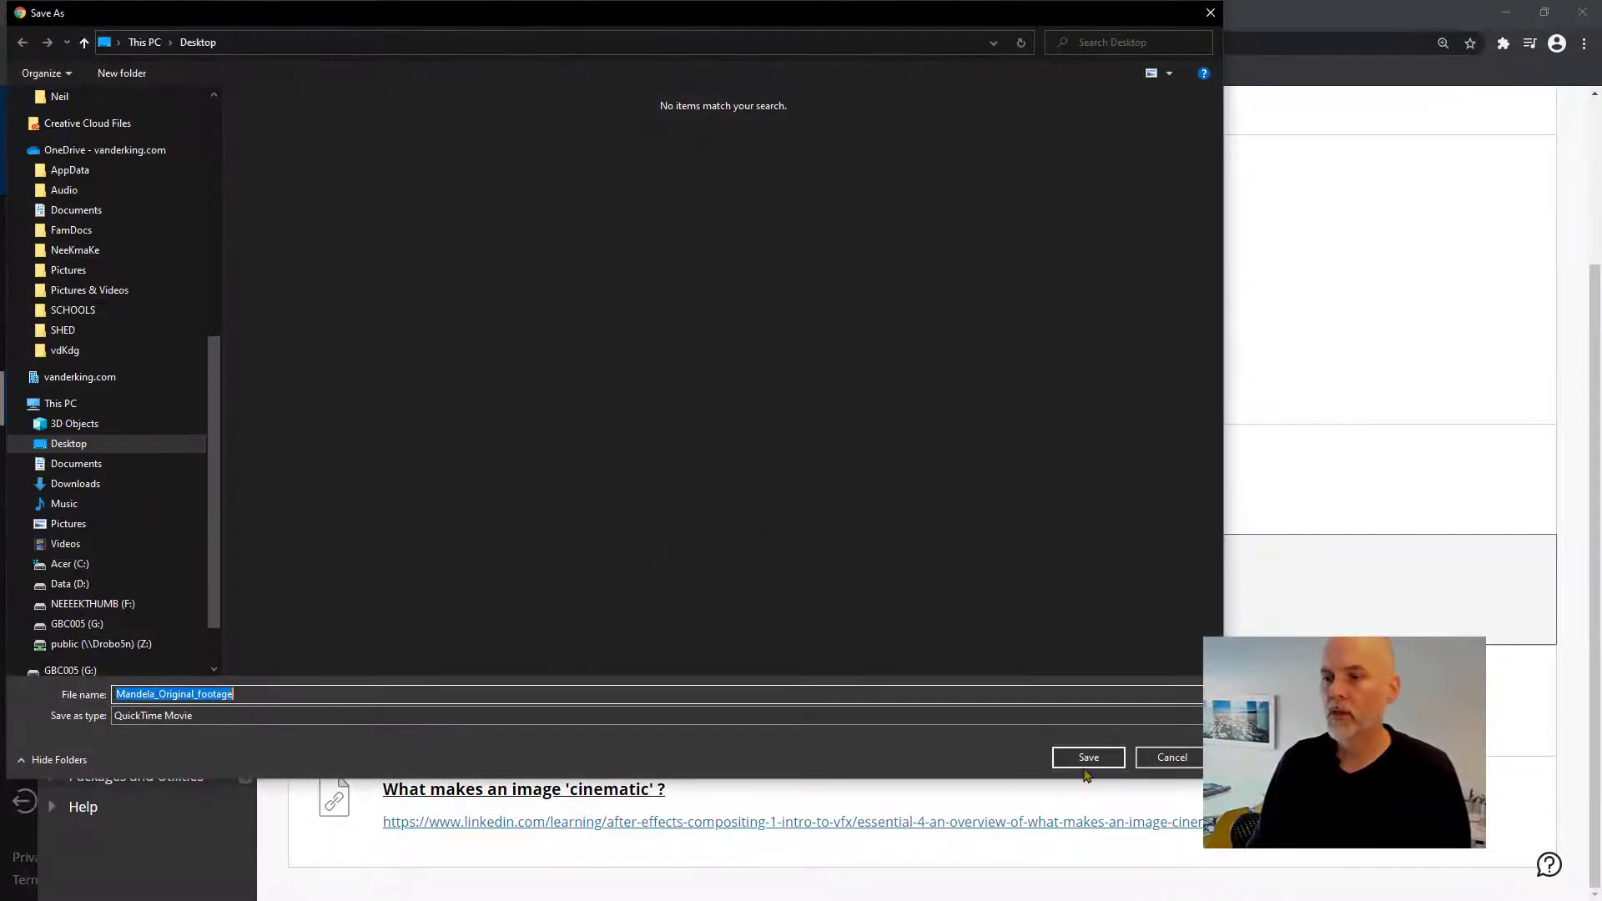
pyautogui.click(1088, 762)
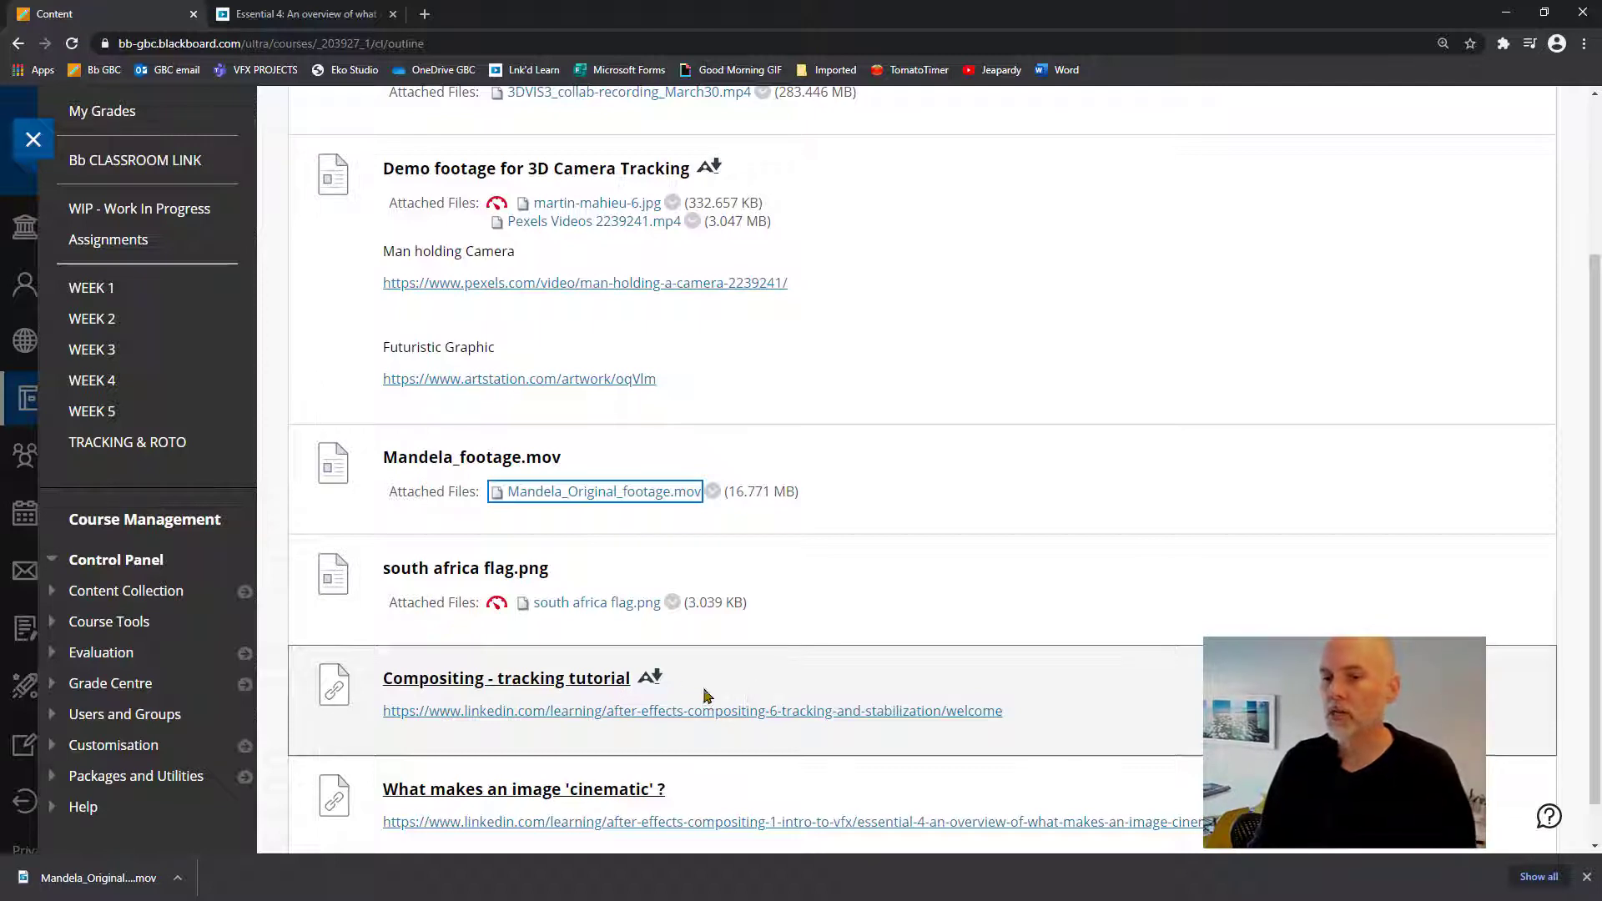
# - Save the attached south africa flag.png from the course page to the Desktop
pyautogui.rightClick(608, 606)
pyautogui.click(614, 683)
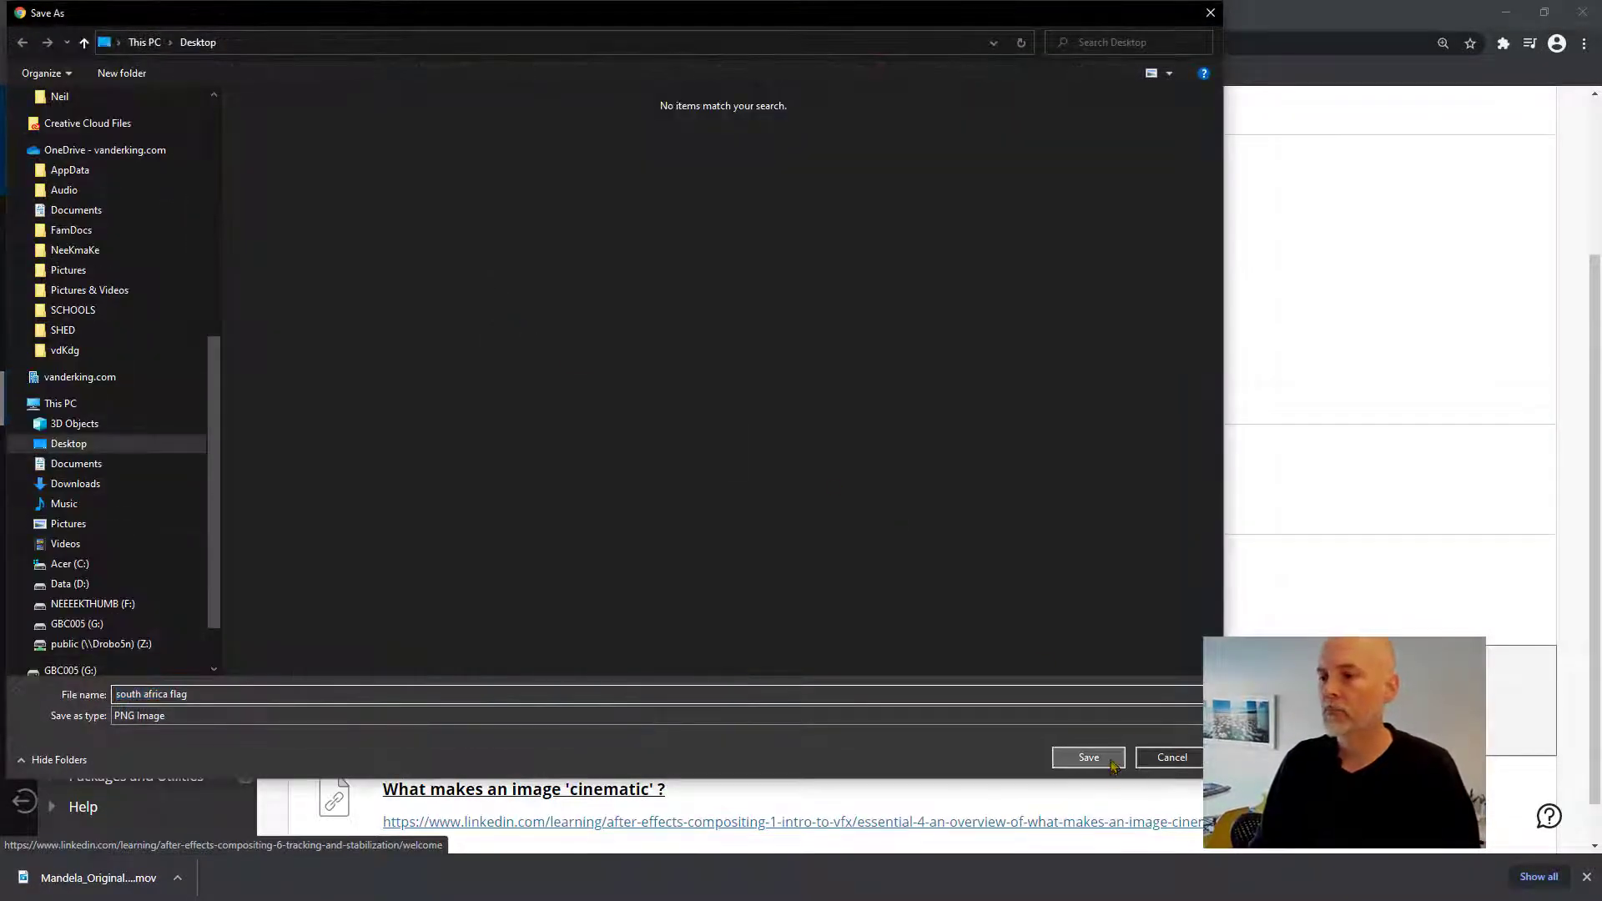
pyautogui.click(1111, 763)
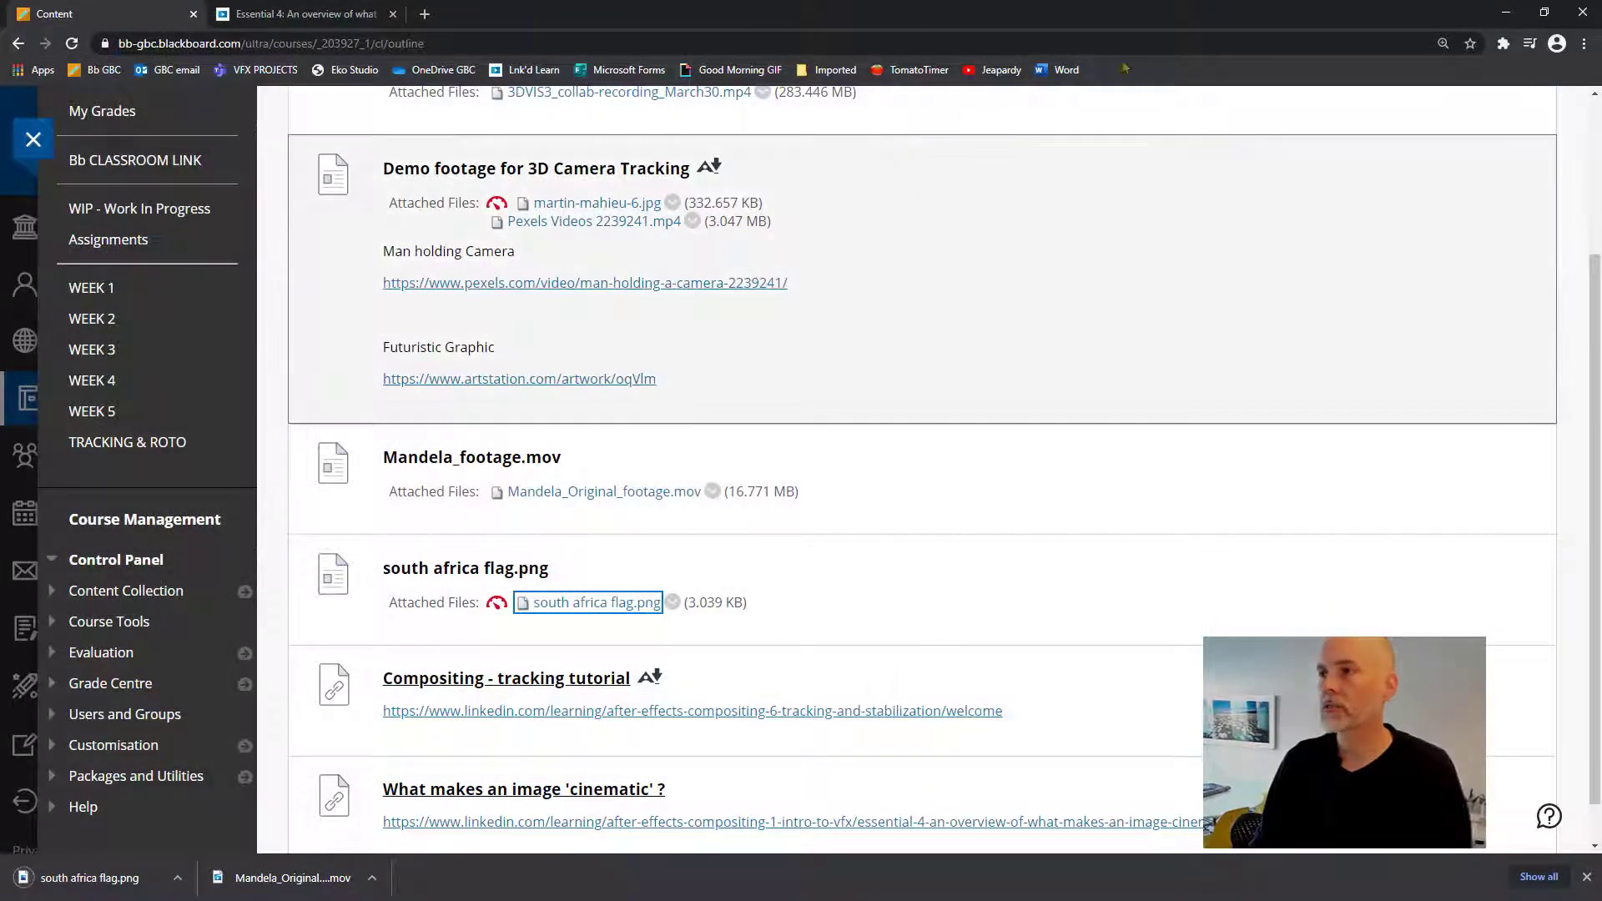
# - Switch to After Effects and import Mandela_Original_footage from the Desktop as footage with Create Composition enabled
pyautogui.click(1507, 13)
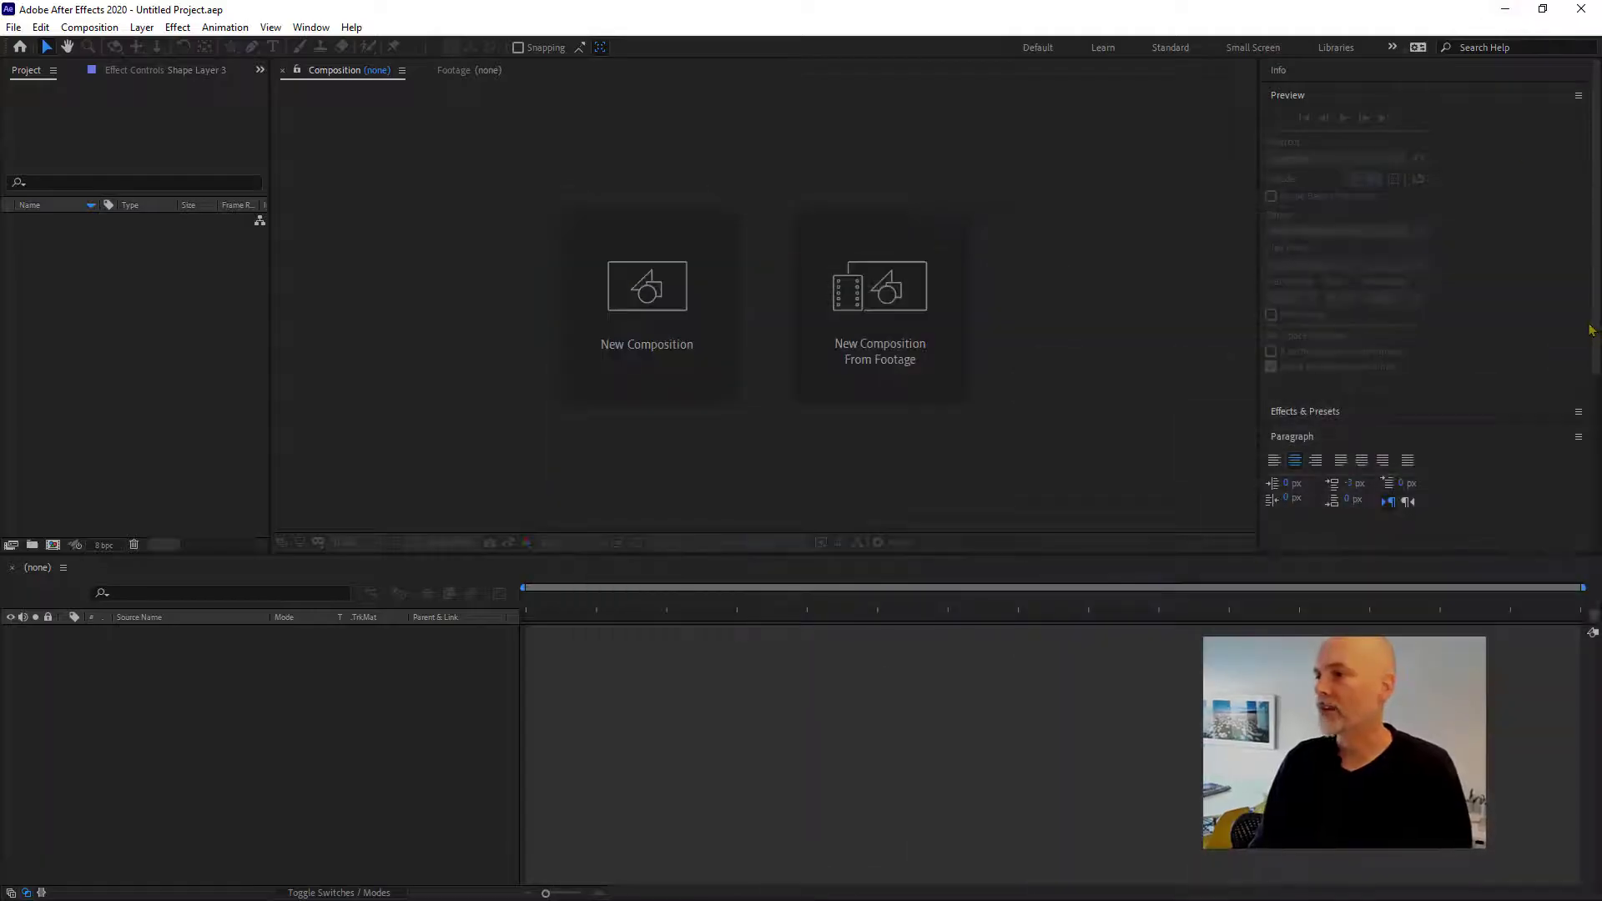
pyautogui.click(903, 317)
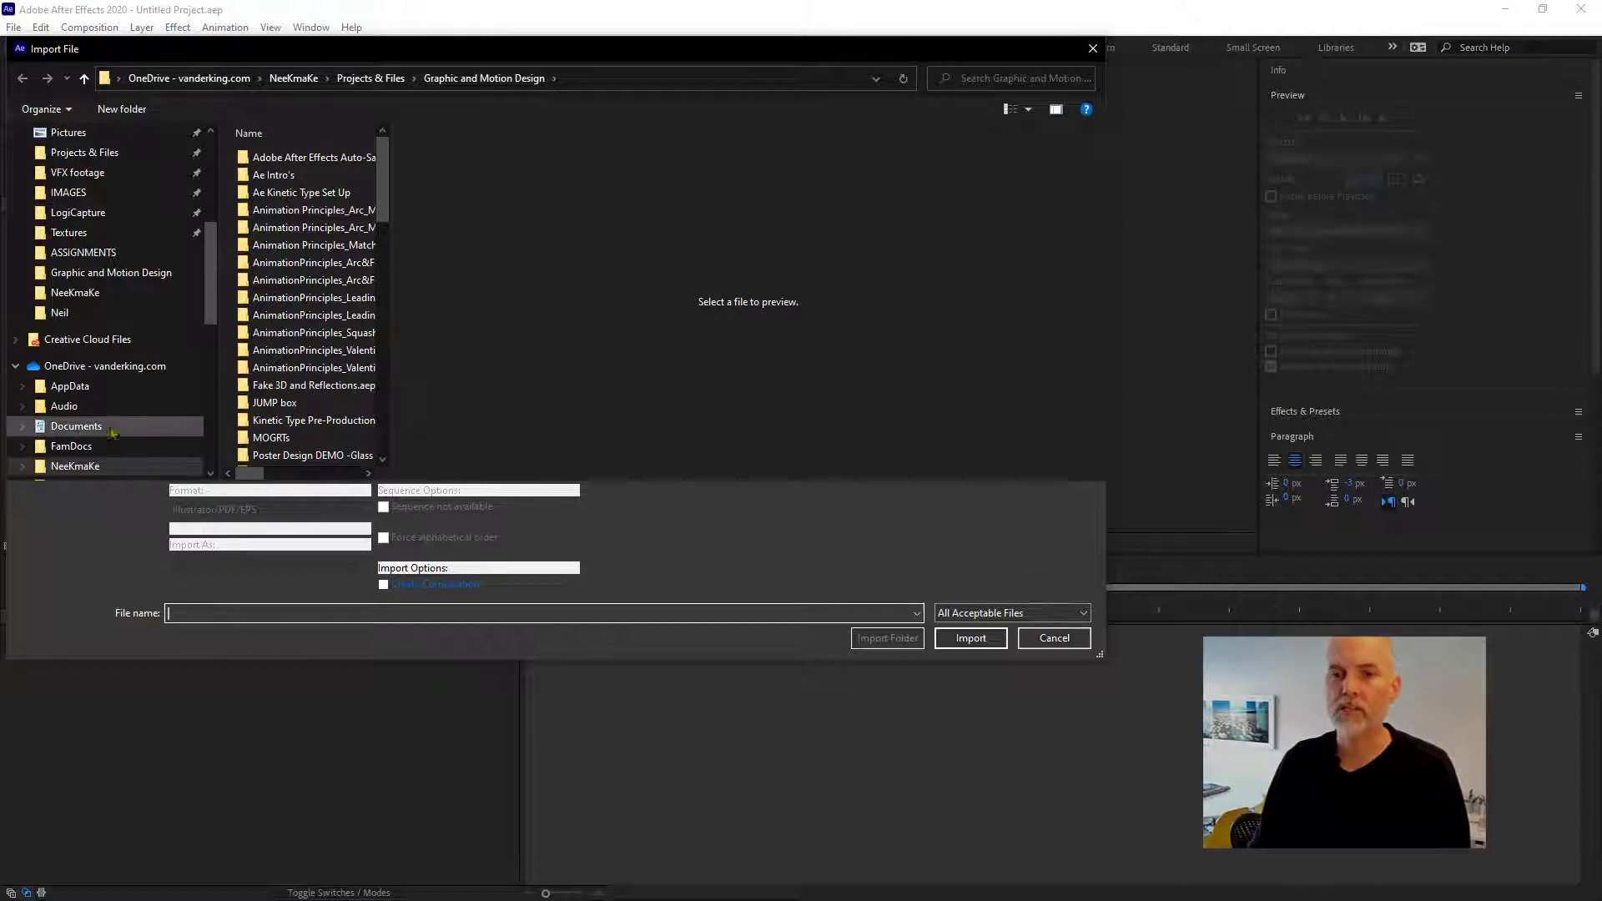
pyautogui.scroll(-3, 123, 415)
pyautogui.scroll(-2, 122, 415)
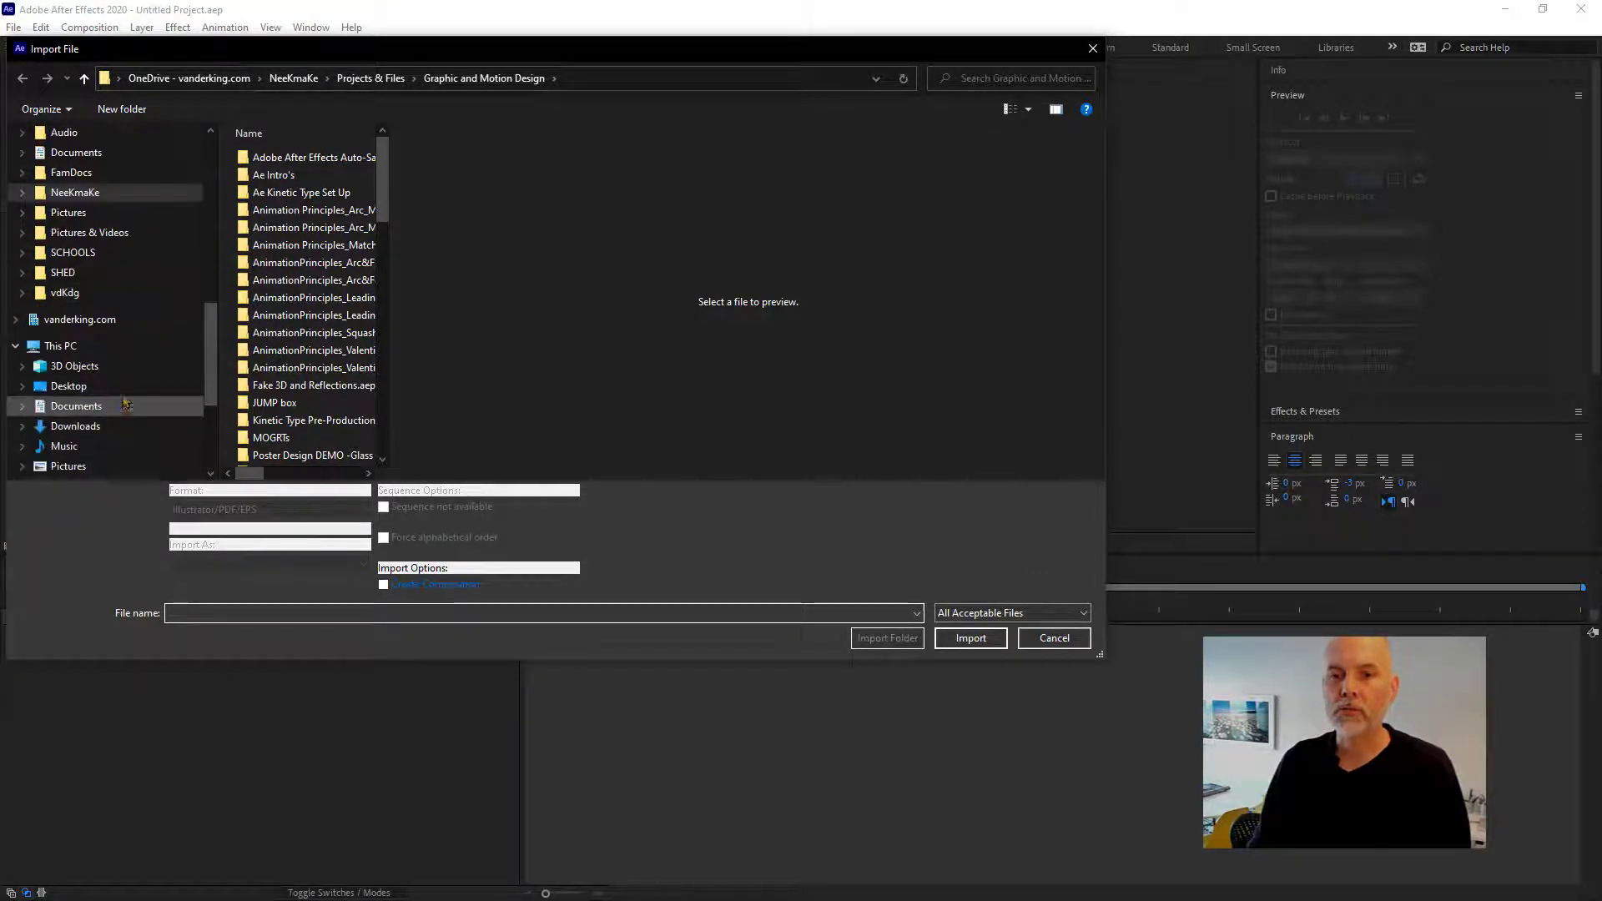
pyautogui.click(71, 386)
pyautogui.click(293, 192)
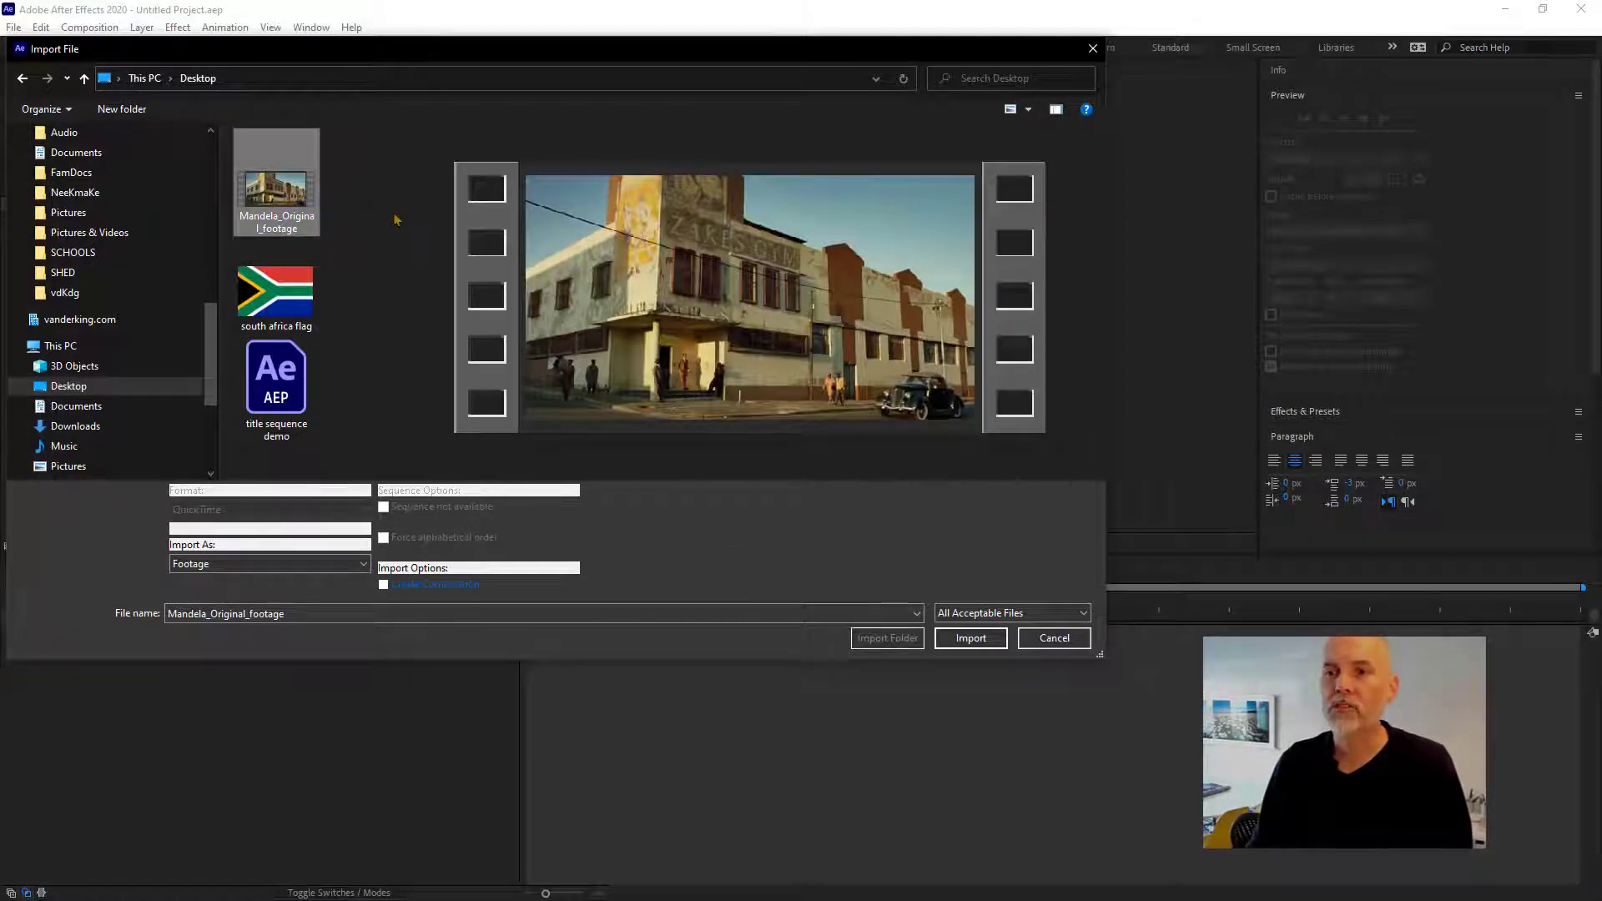
pyautogui.moveTo(389, 211); pyautogui.dragTo(503, 232)
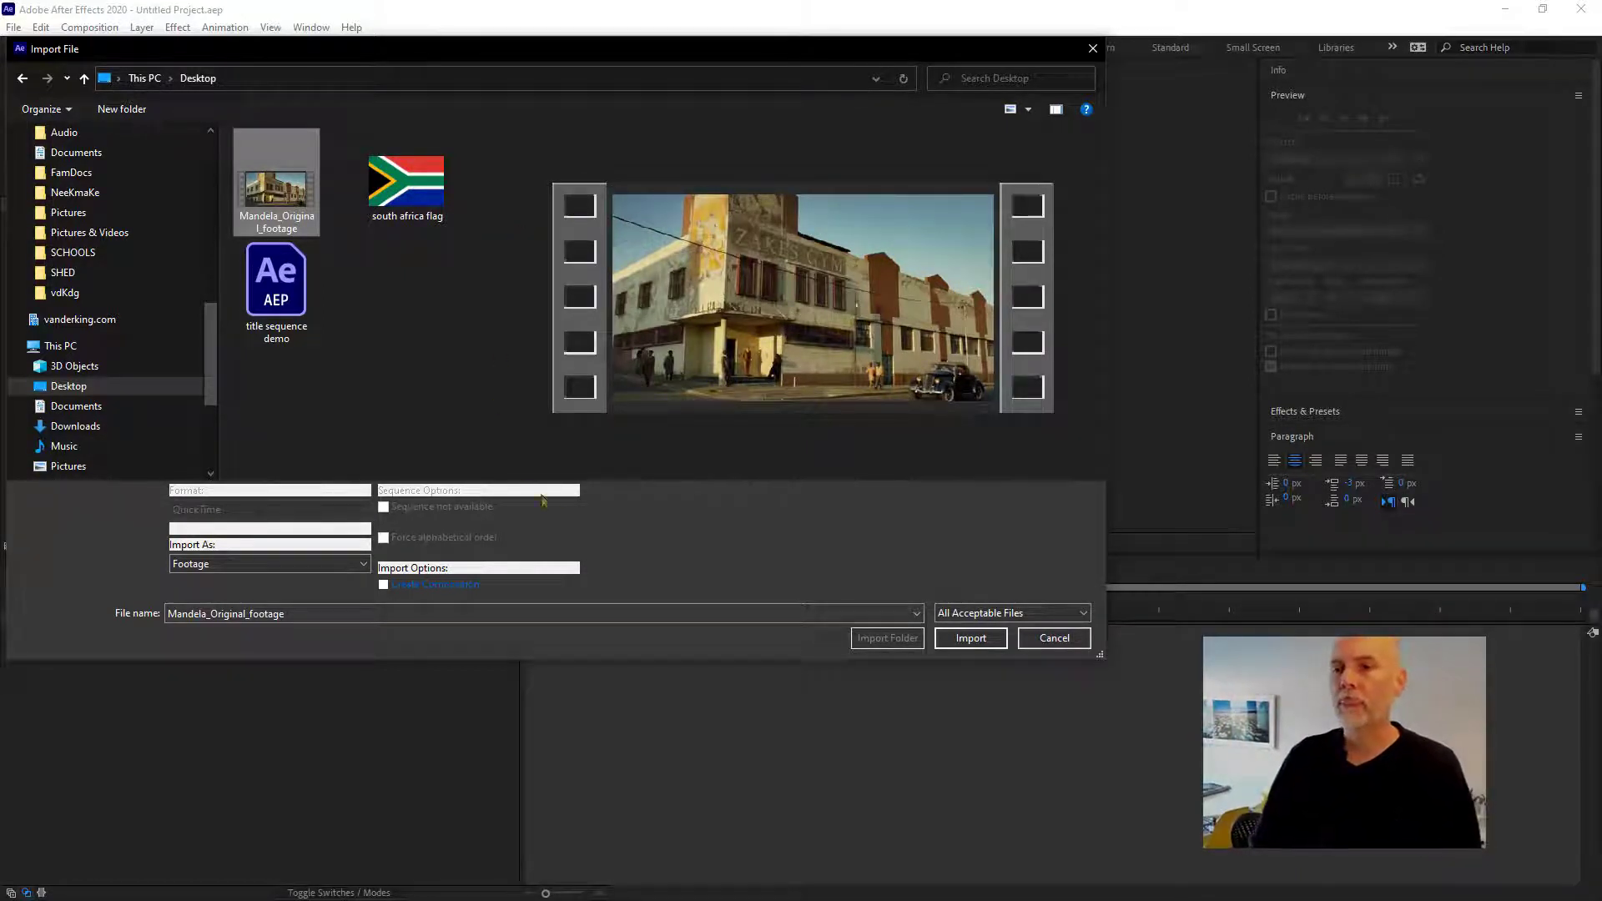
pyautogui.click(384, 585)
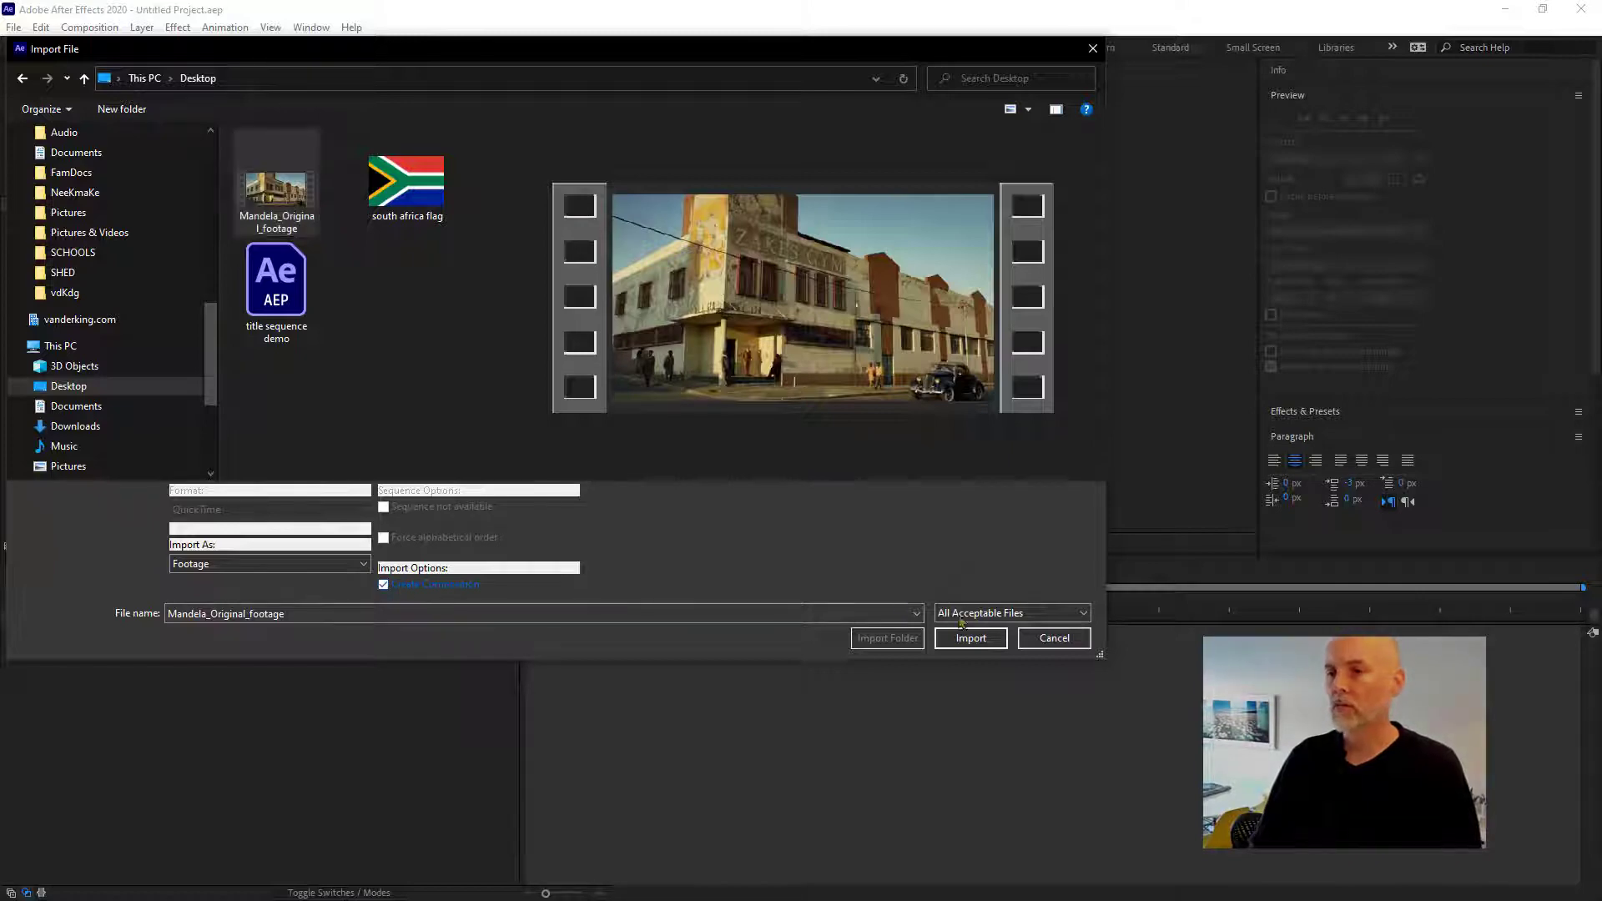
pyautogui.click(968, 638)
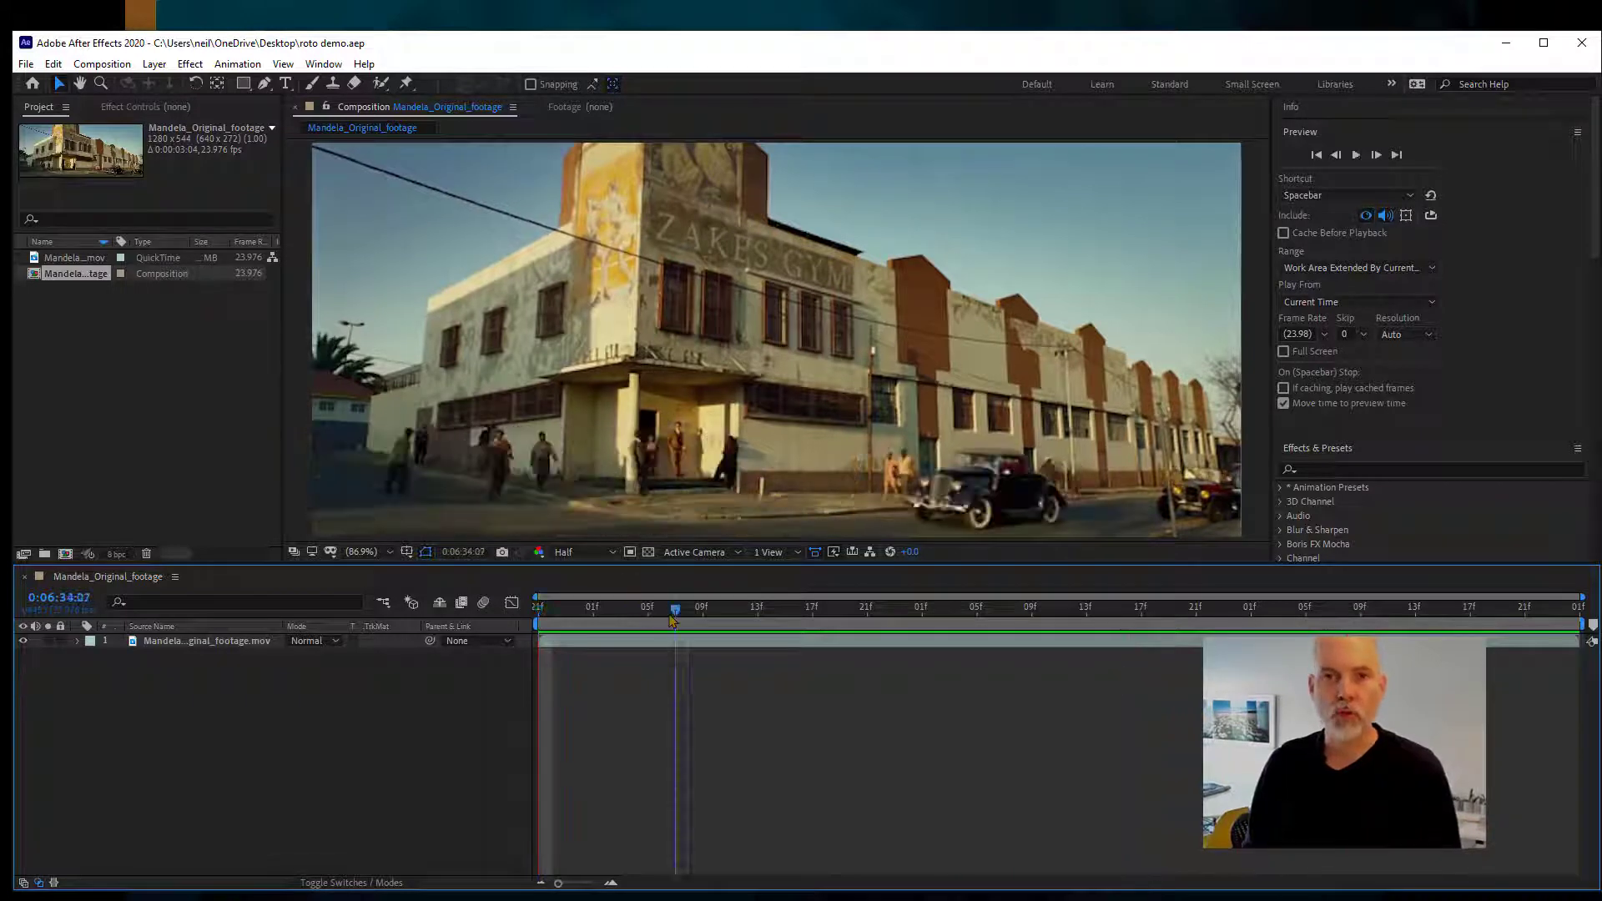
# - Play back the Mandela_Original_footage composition to review the shot
pyautogui.press('space')
pyautogui.press('space')
pyautogui.press('space')
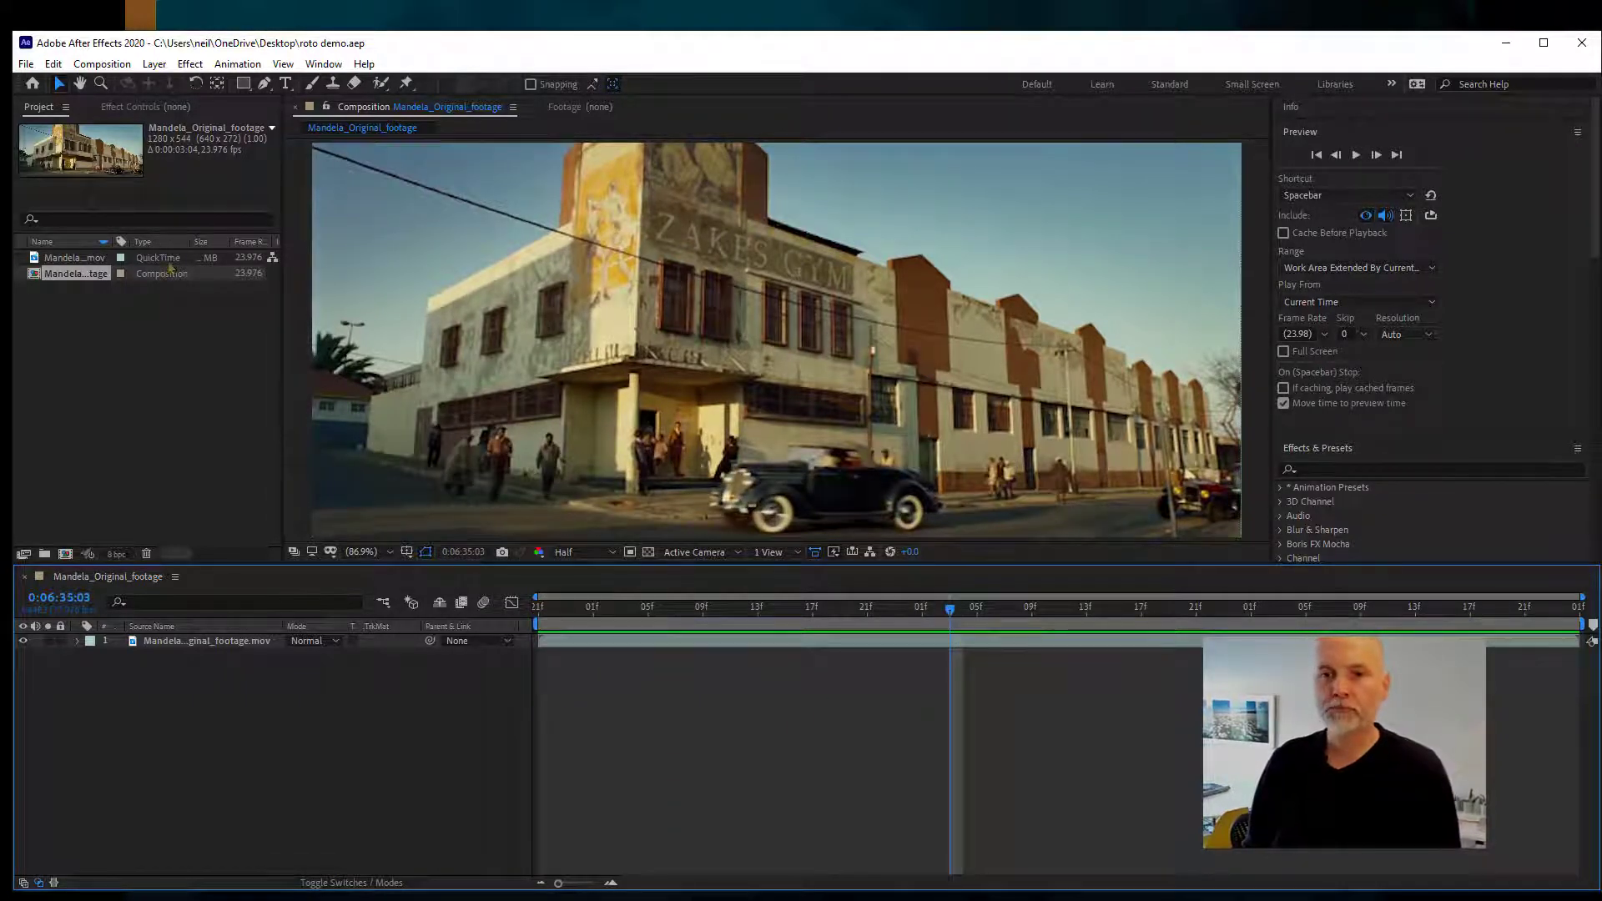
# - Import south africa flag.png from the Desktop as footage with Create Composition turned off
pyautogui.doubleClick(75, 319)
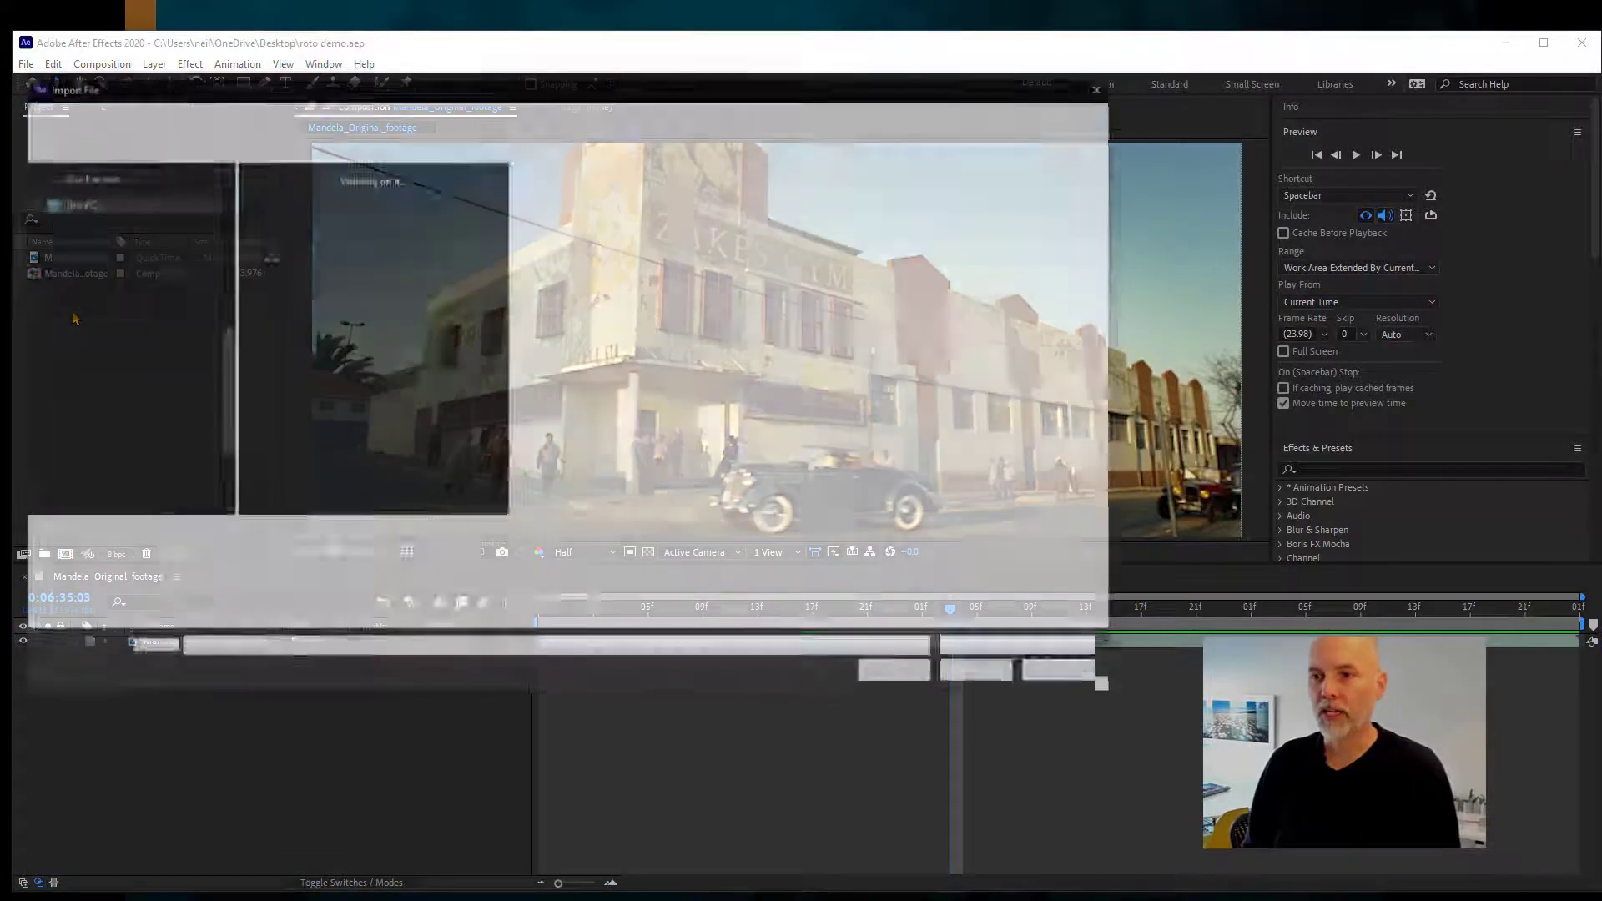
pyautogui.click(289, 345)
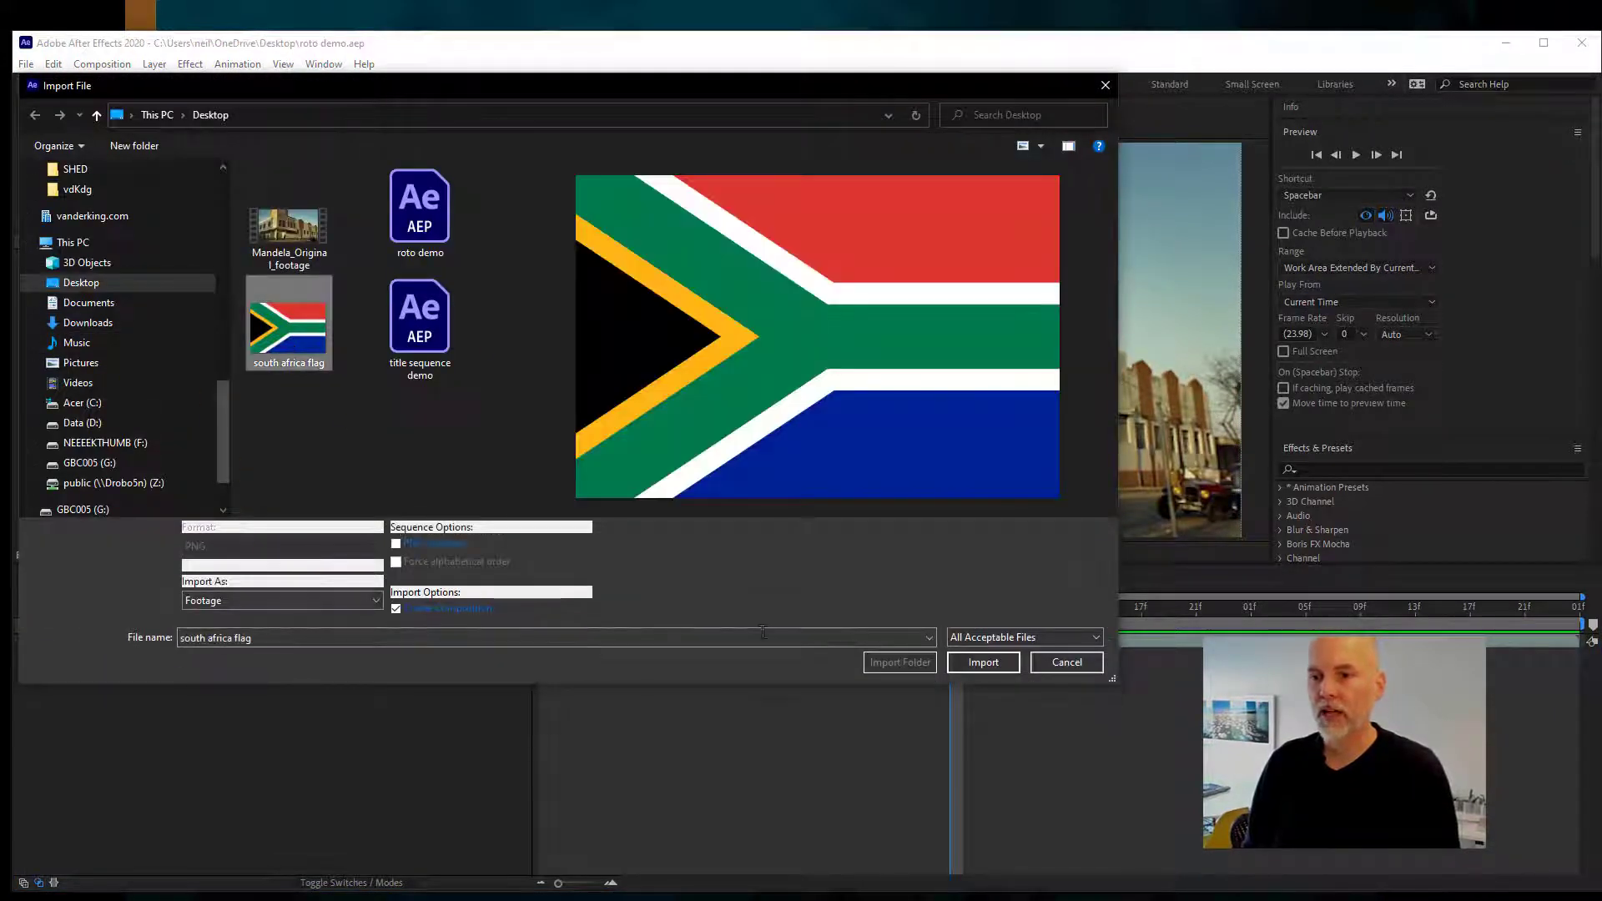
pyautogui.click(404, 613)
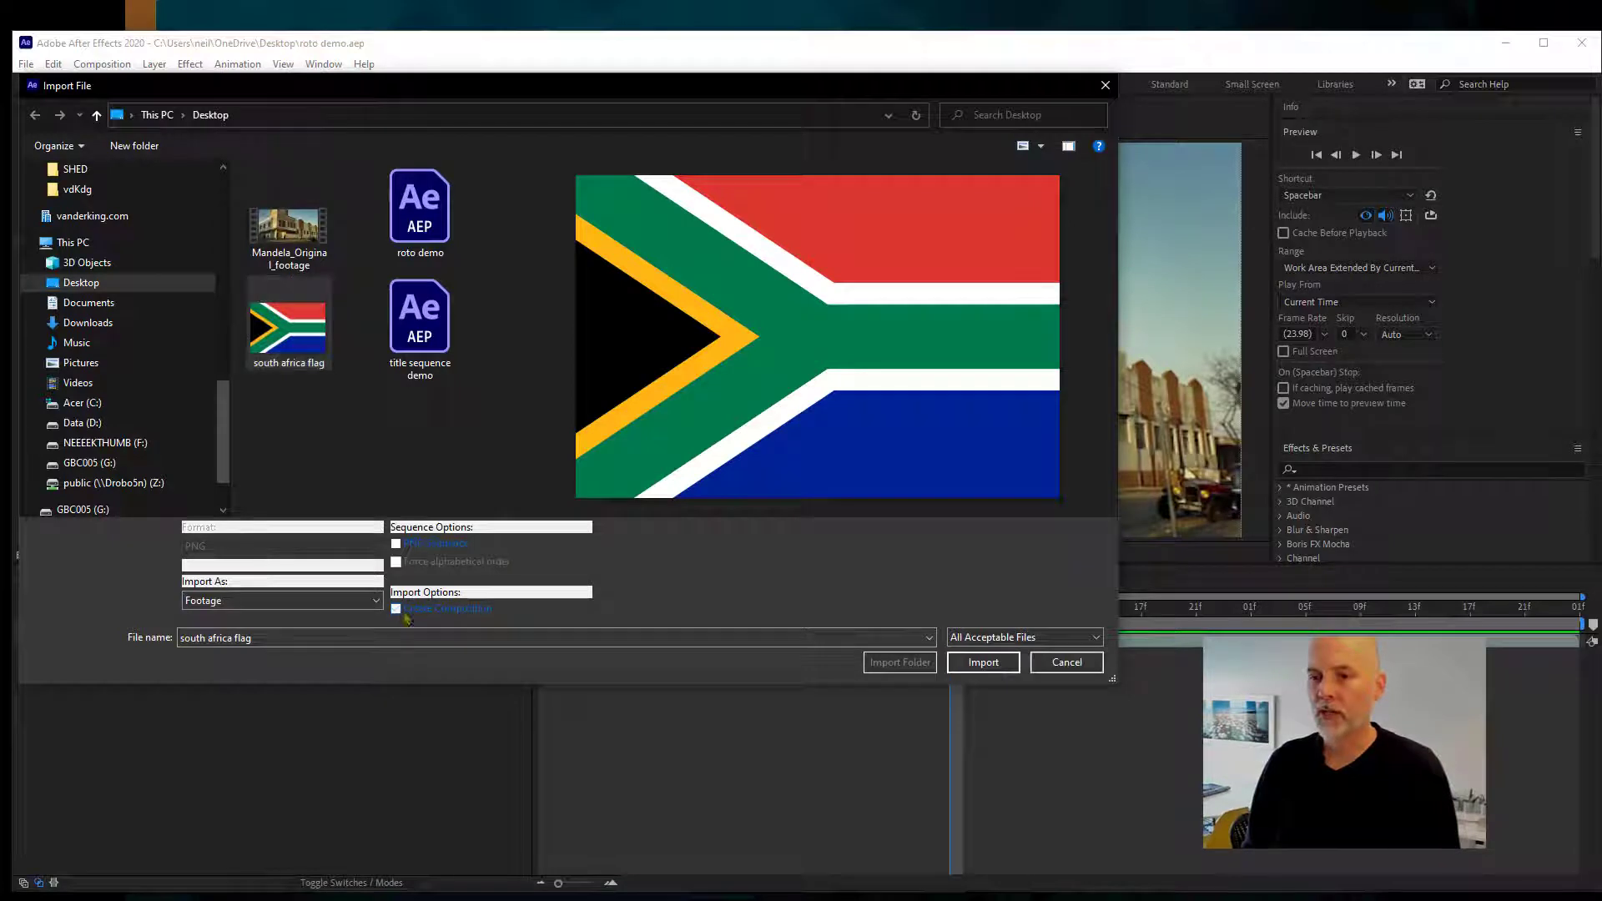
pyautogui.click(986, 668)
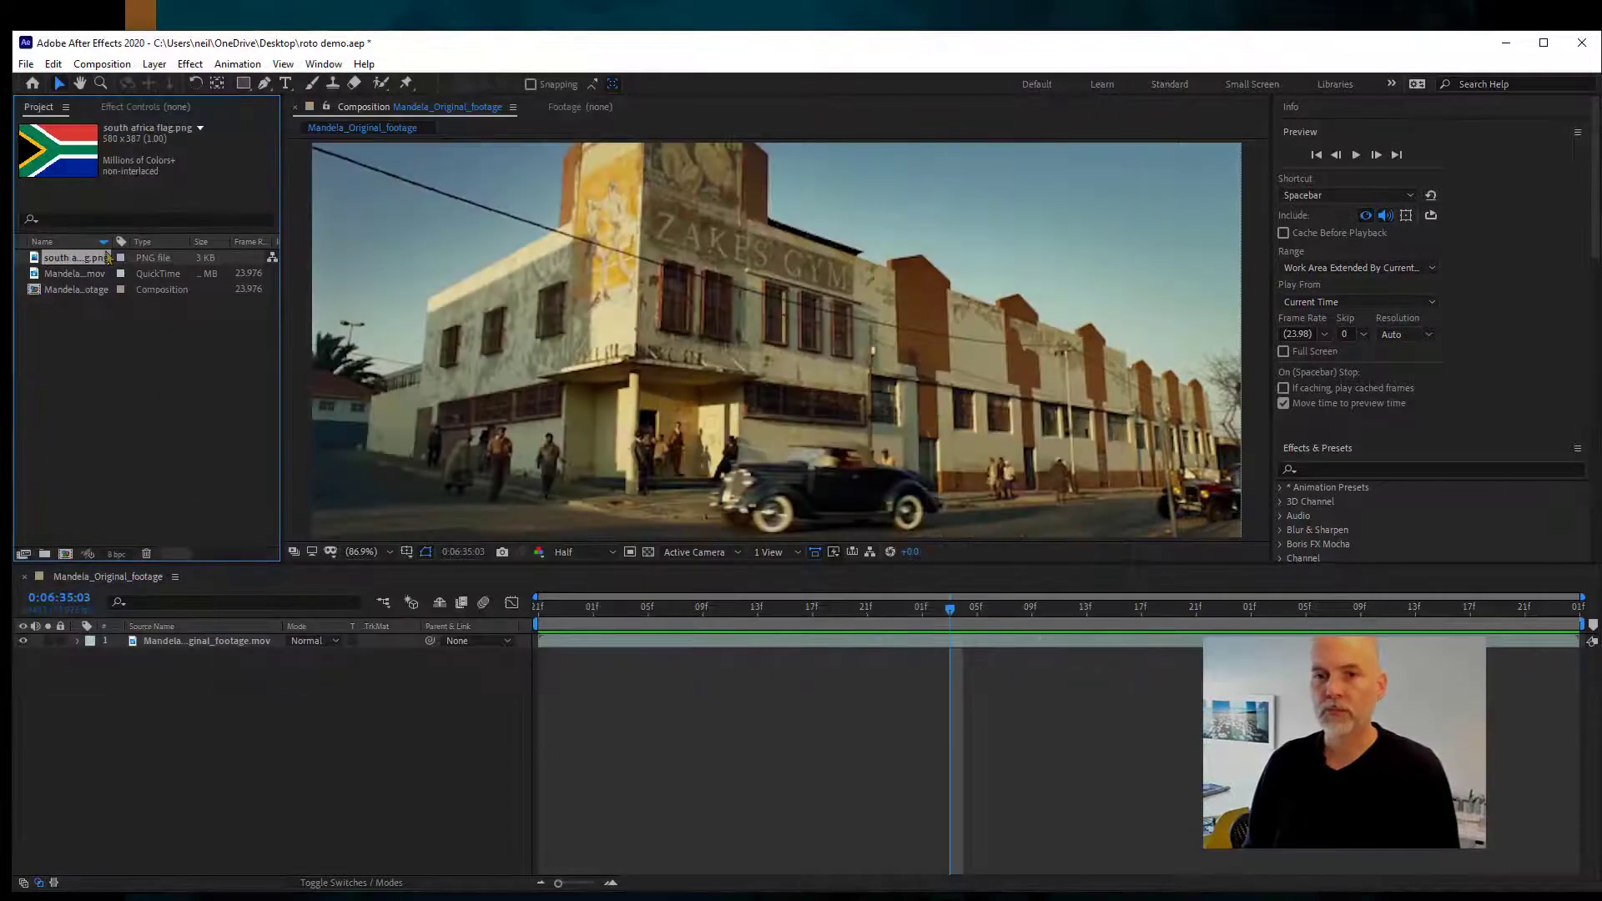
# - Add the flag image as a layer above the footage, scale it to 17%, and place it just above the car
pyautogui.moveTo(73, 273); pyautogui.dragTo(167, 641)
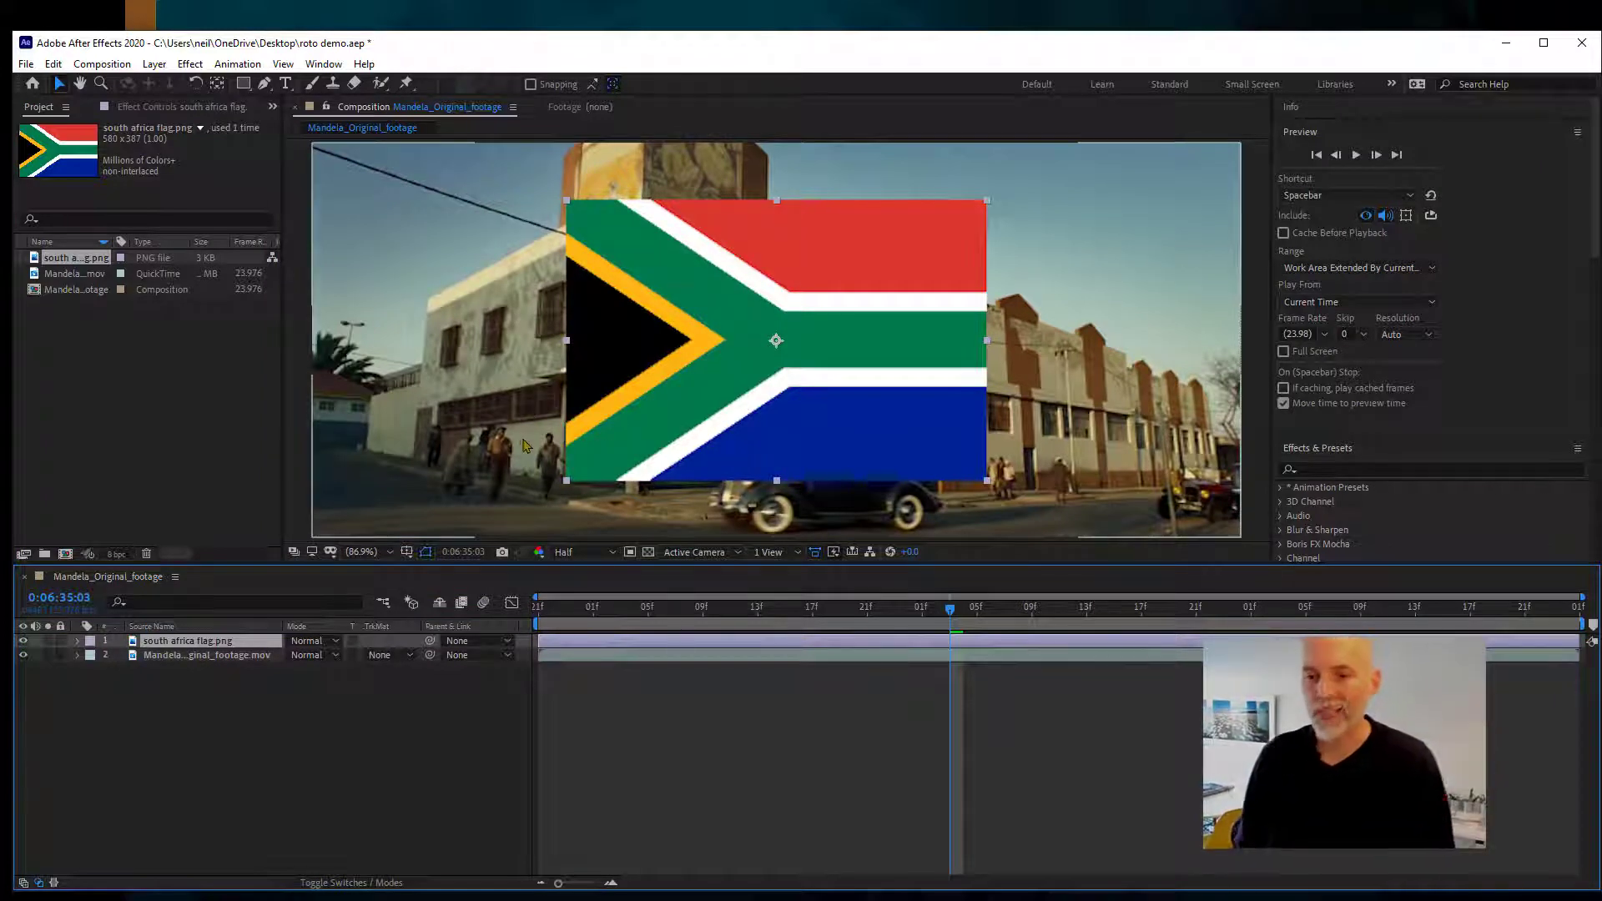
pyautogui.press('s')
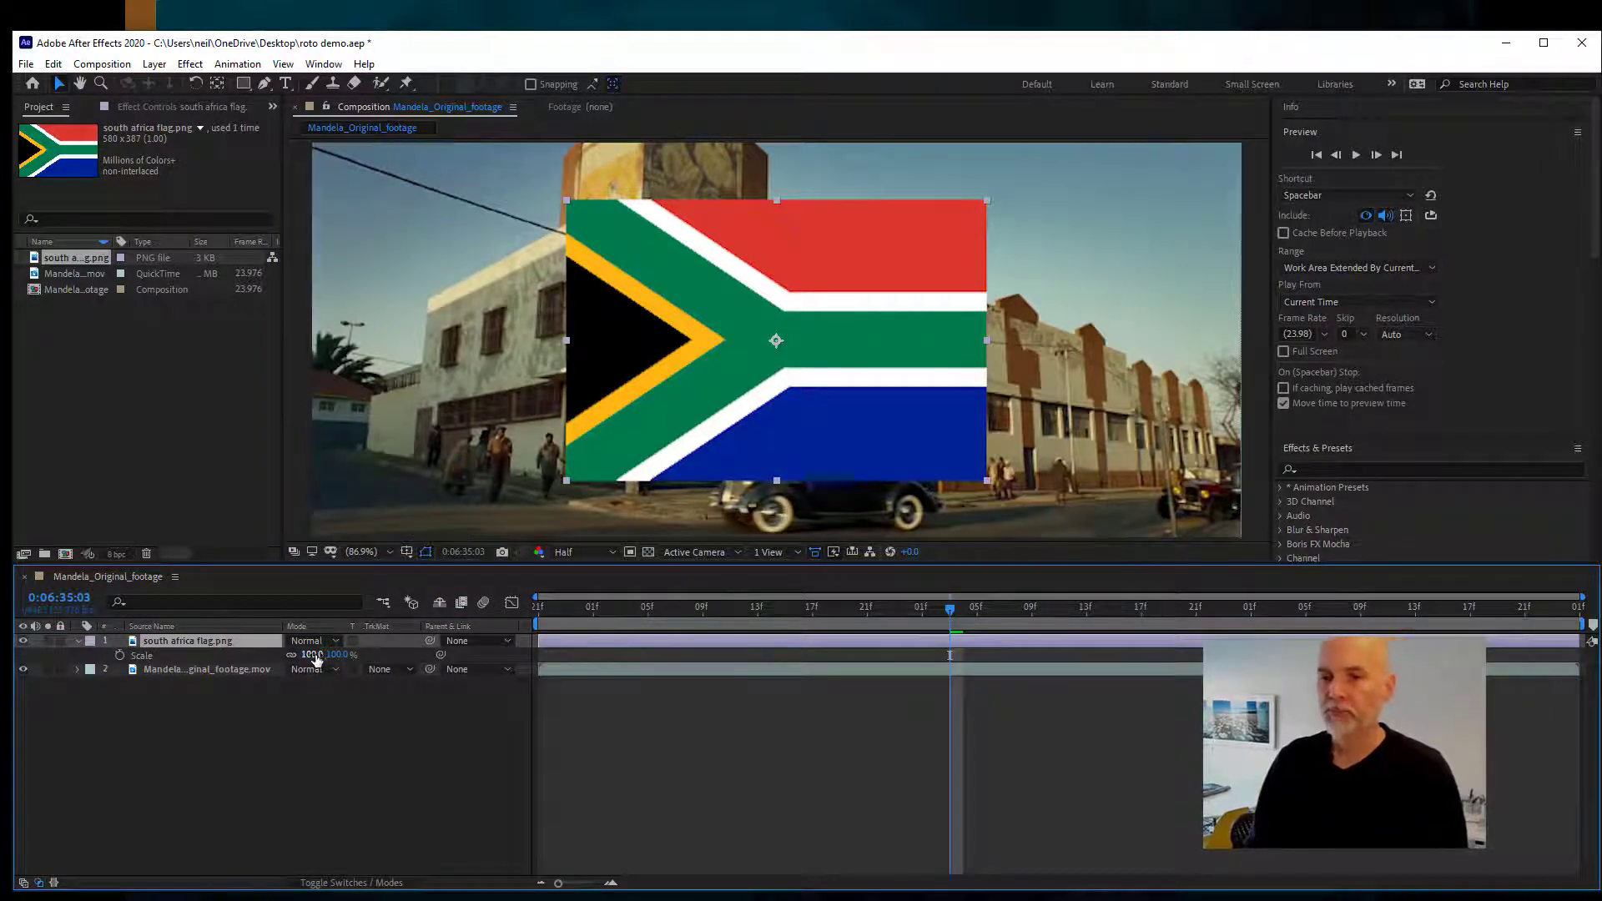
pyautogui.moveTo(314, 655); pyautogui.dragTo(239, 655)
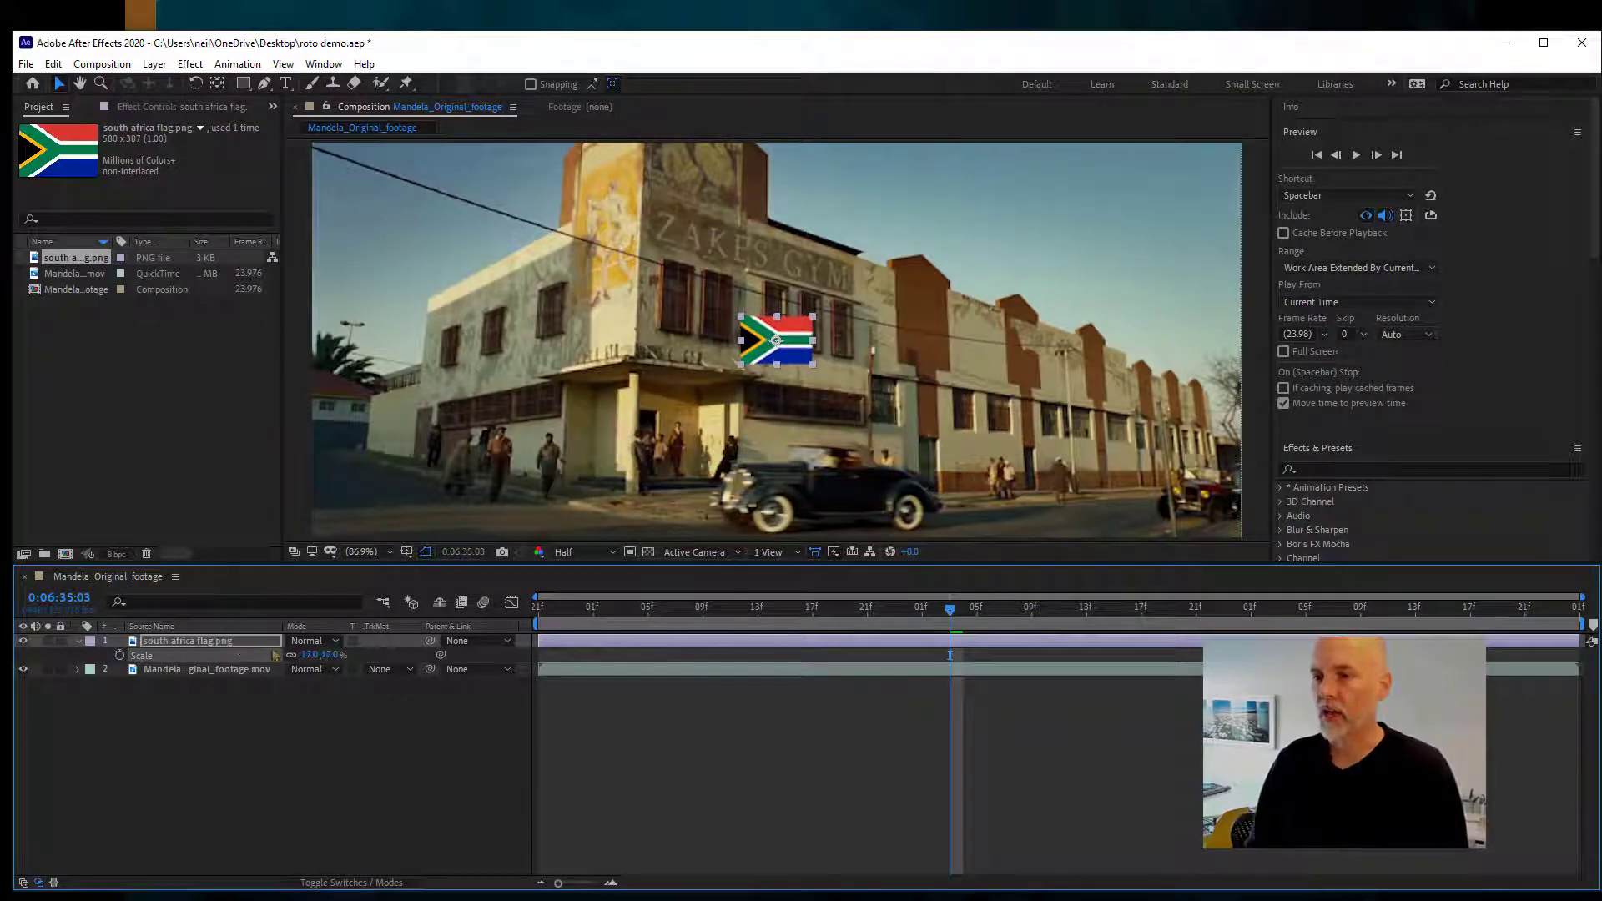
pyautogui.moveTo(794, 341); pyautogui.dragTo(823, 448)
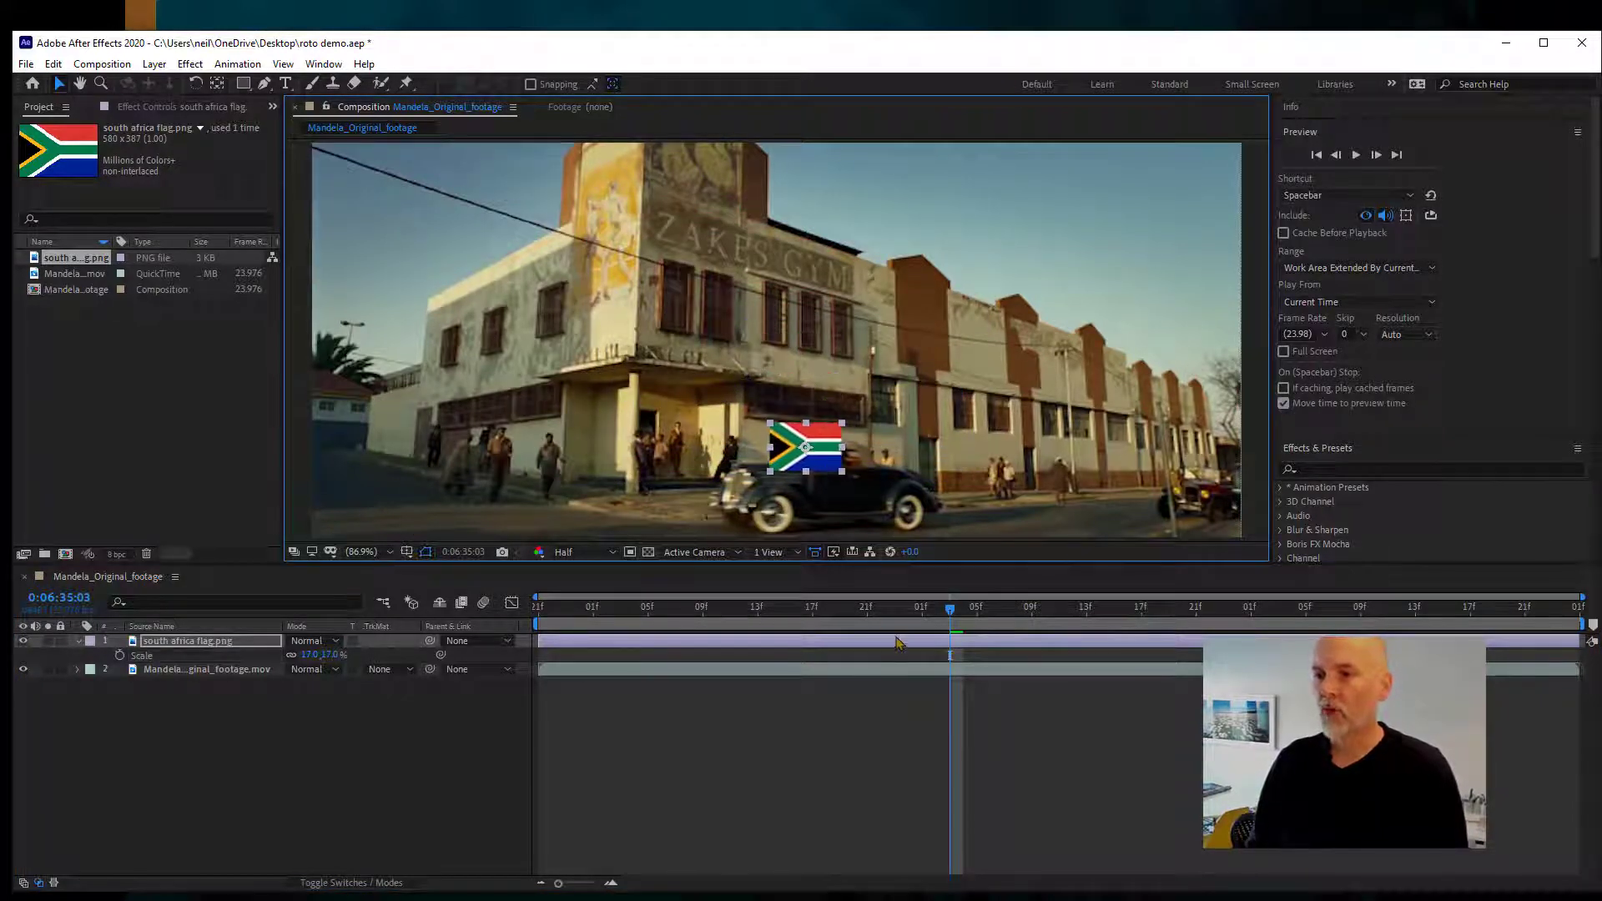
# - Step the current time back 12 frames to 0:06:34:15, where the car is clear of the flag
pyautogui.press('pageup')
pyautogui.press('pageup')
pyautogui.press('pageup')
pyautogui.press('pageup')
pyautogui.press('pageup')
pyautogui.press('pageup')
pyautogui.press('pageup')
pyautogui.press('pageup')
pyautogui.press('pageup')
pyautogui.press('pageup')
pyautogui.press('pageup')
pyautogui.press('pageup')
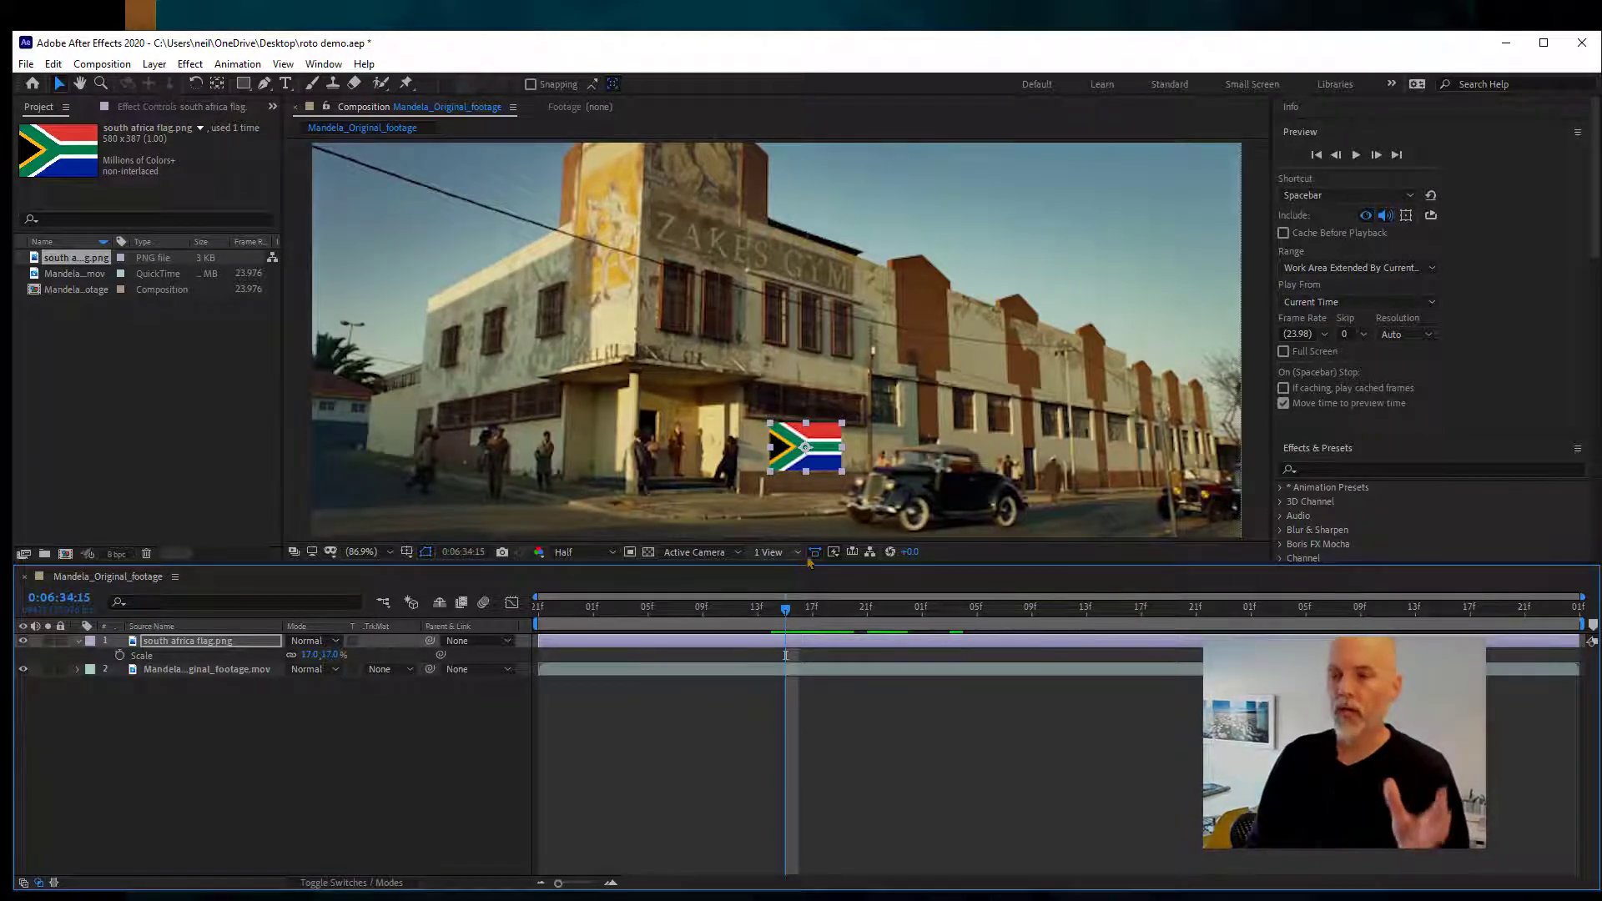
# - Set the composition preview resolution to Full while inspecting the flag on the wall up close
pyautogui.scroll(2, 820, 472)
pyautogui.press('space')
pyautogui.moveTo(820, 469); pyautogui.dragTo(833, 256)
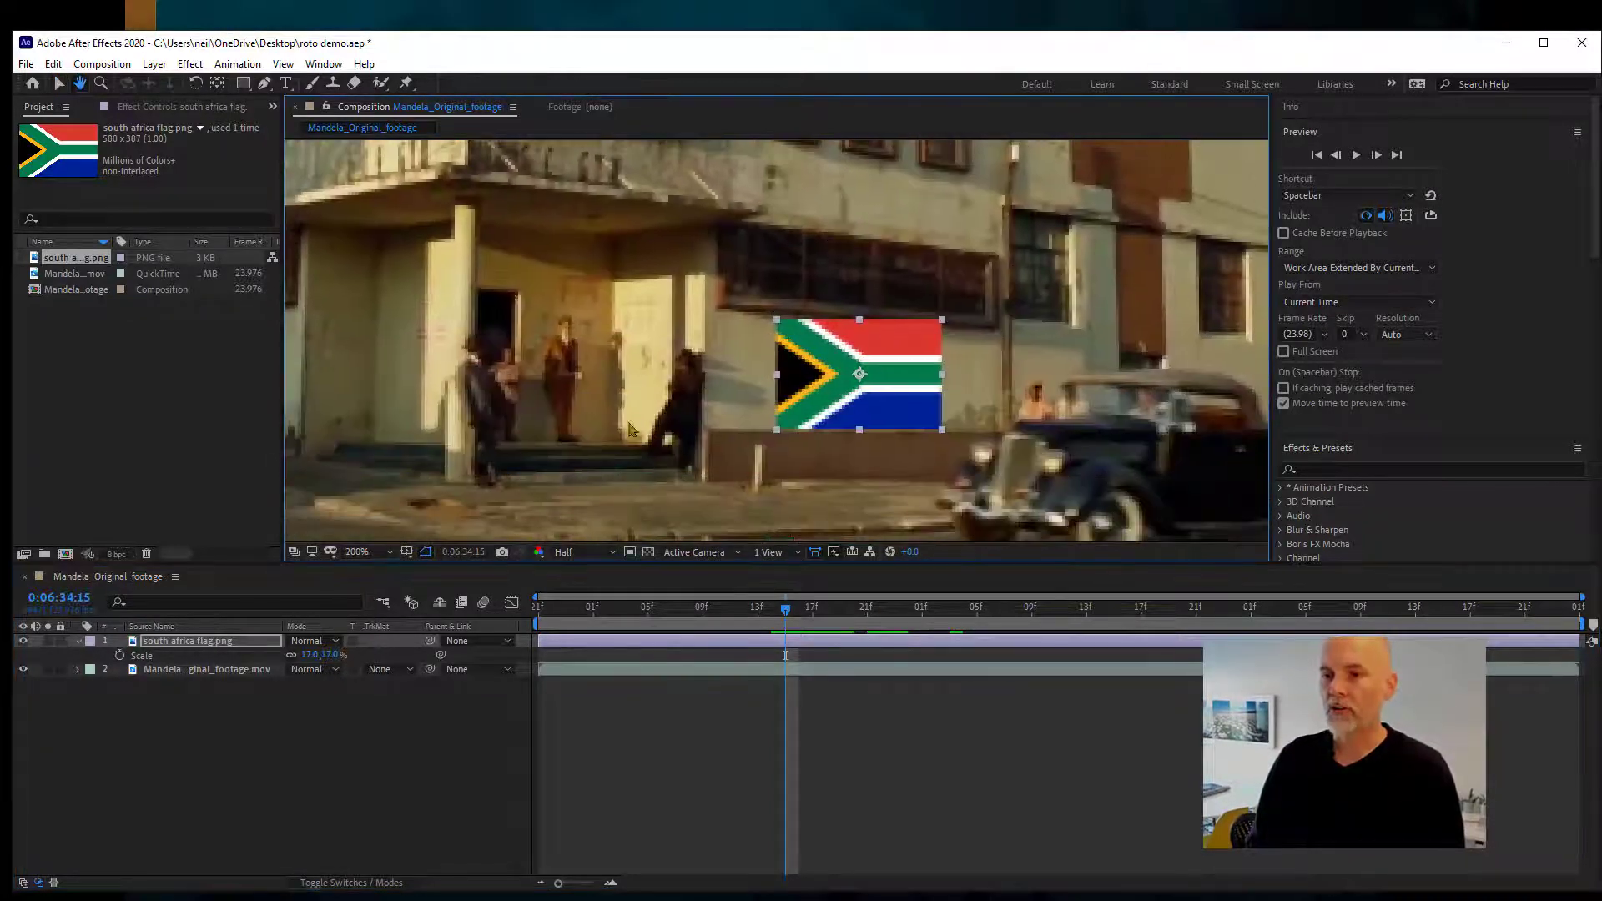
pyautogui.click(576, 552)
pyautogui.click(593, 594)
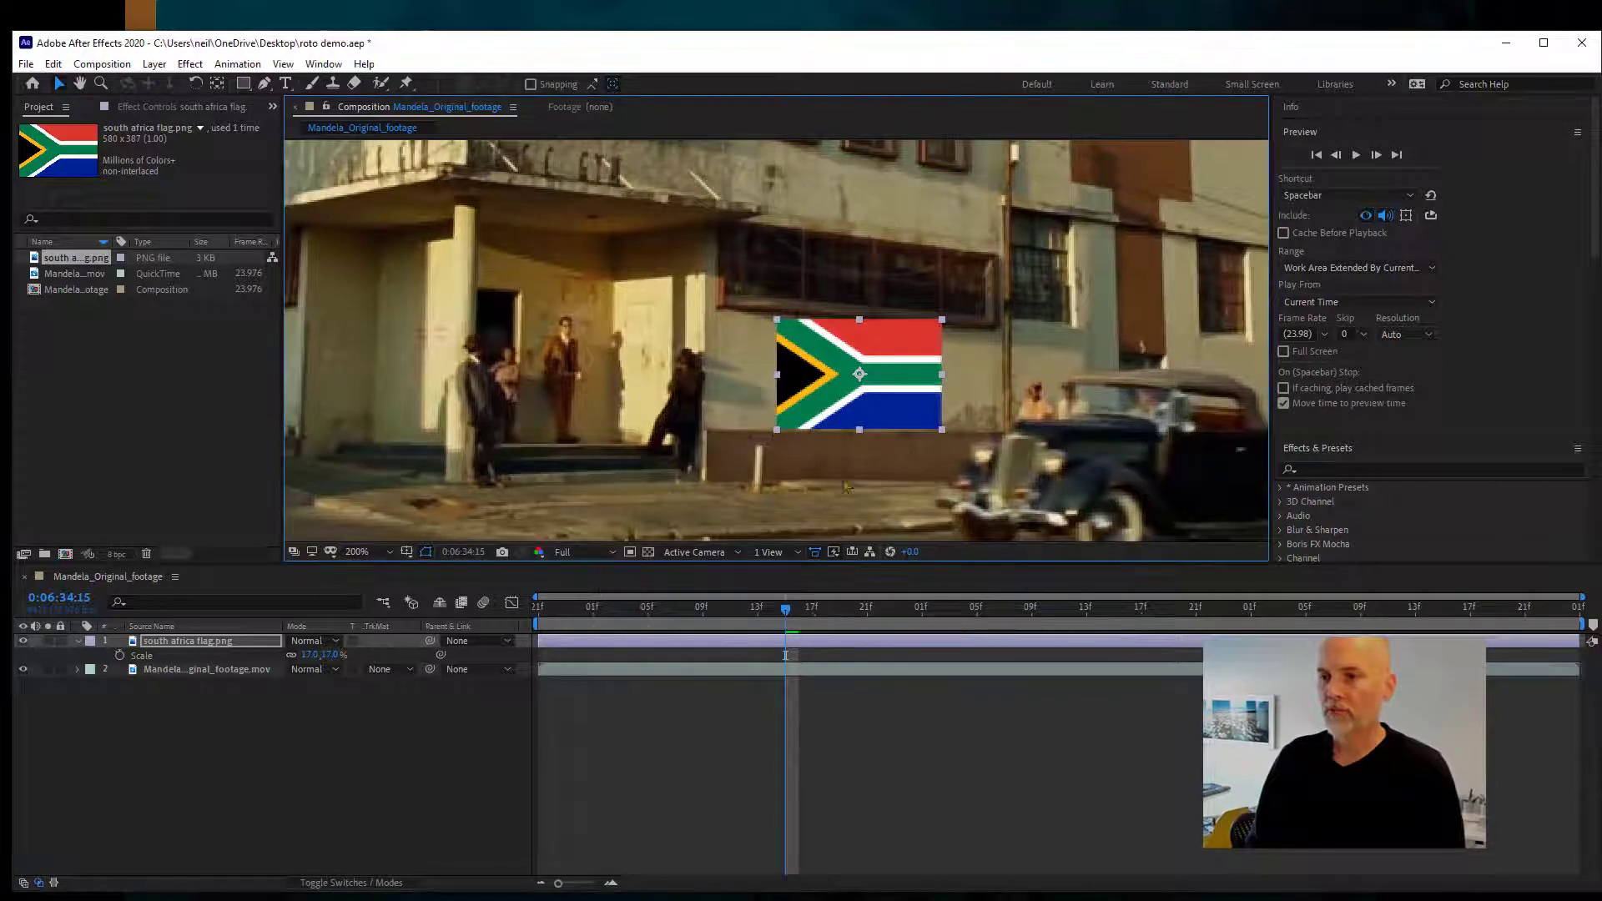
pyautogui.scroll(2, 809, 377)
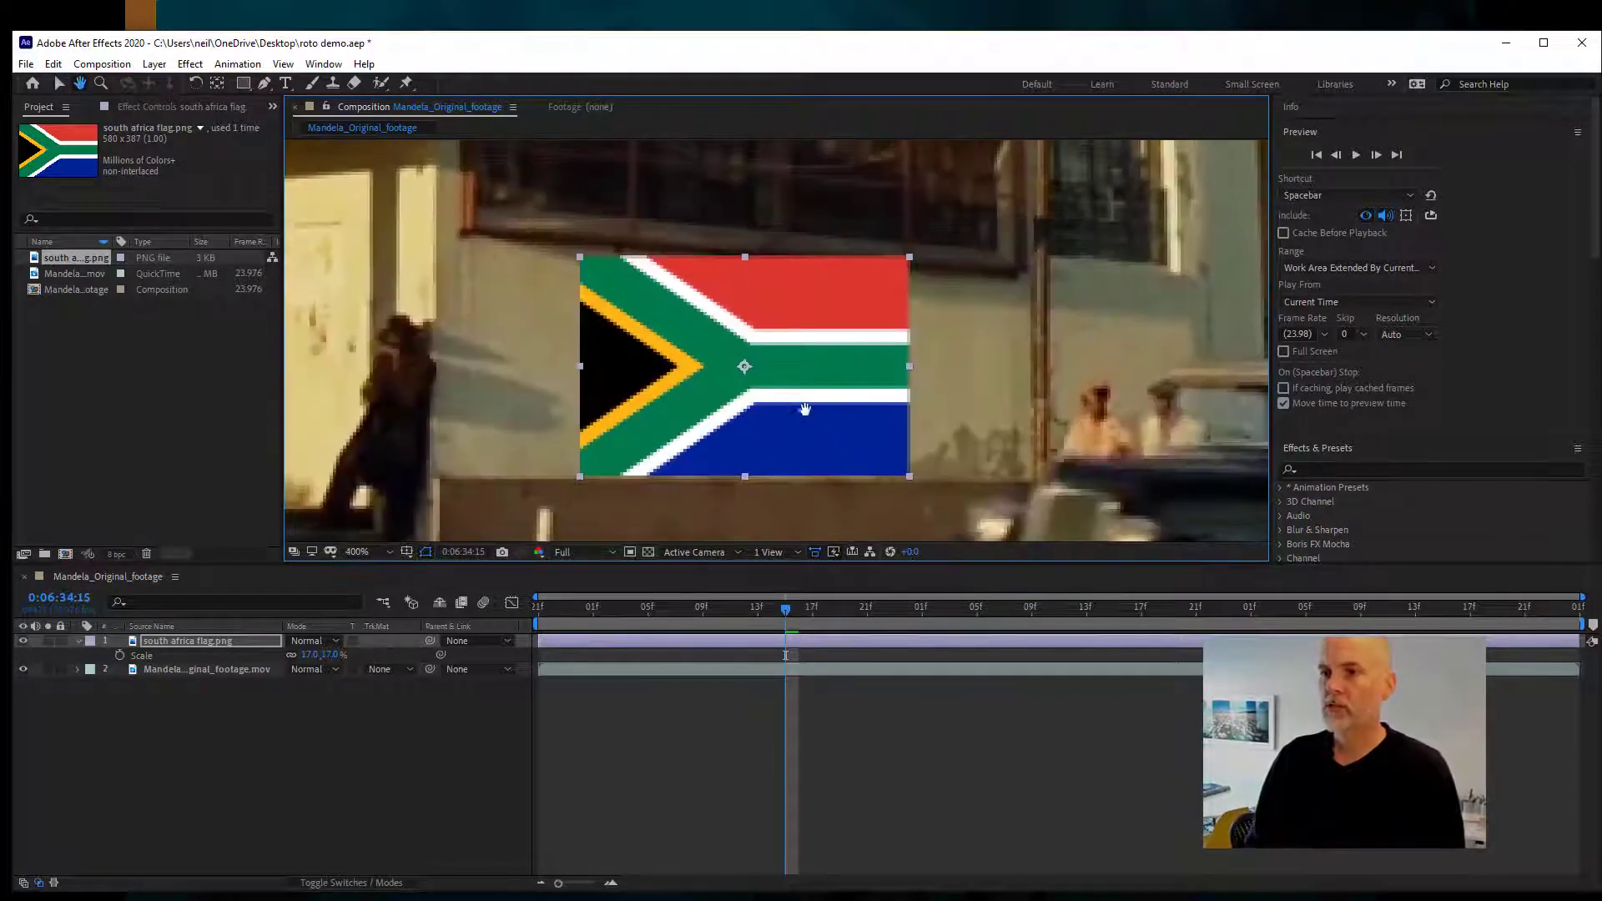
pyautogui.scroll(-2, 798, 398)
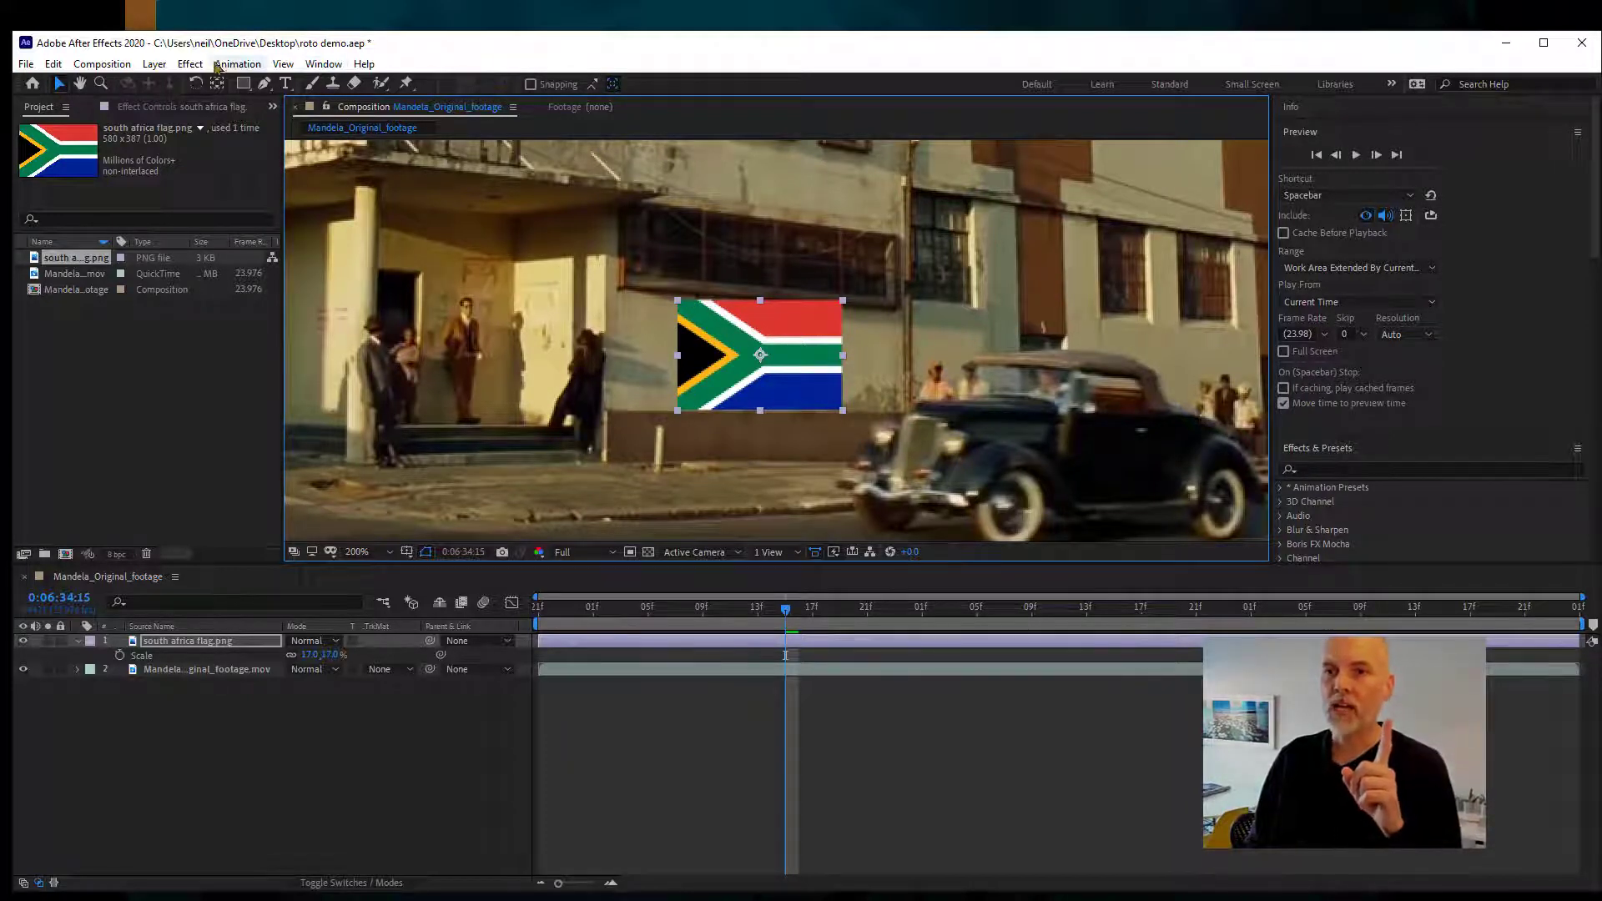
# - Apply the Corner Pin distort effect to the south africa flag layer
pyautogui.click(189, 64)
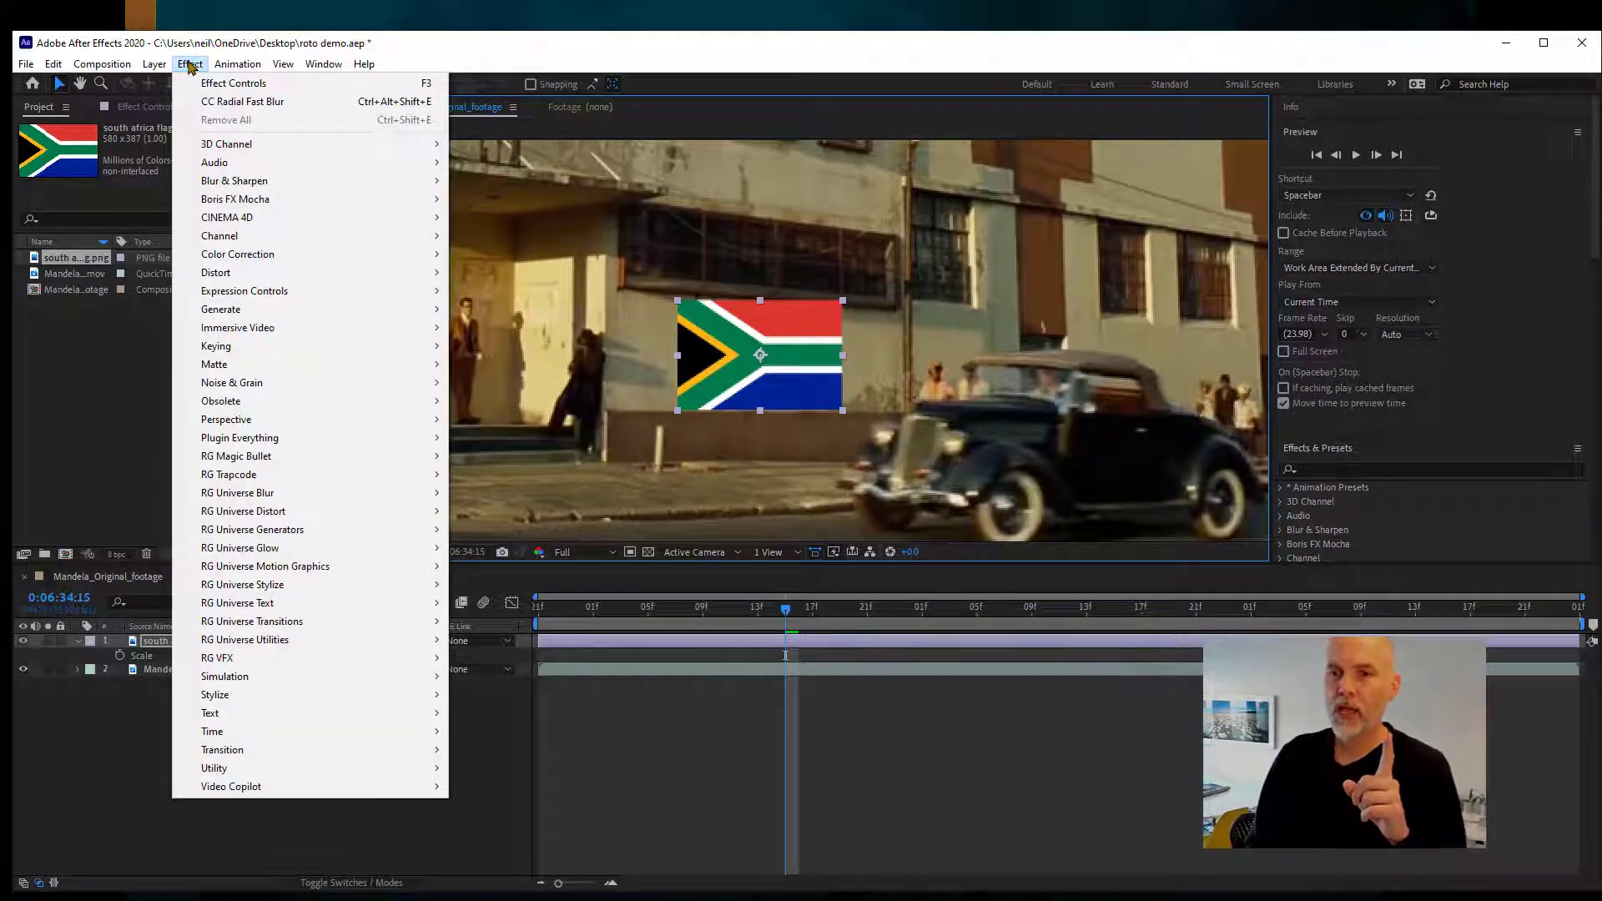
pyautogui.moveTo(227, 274)
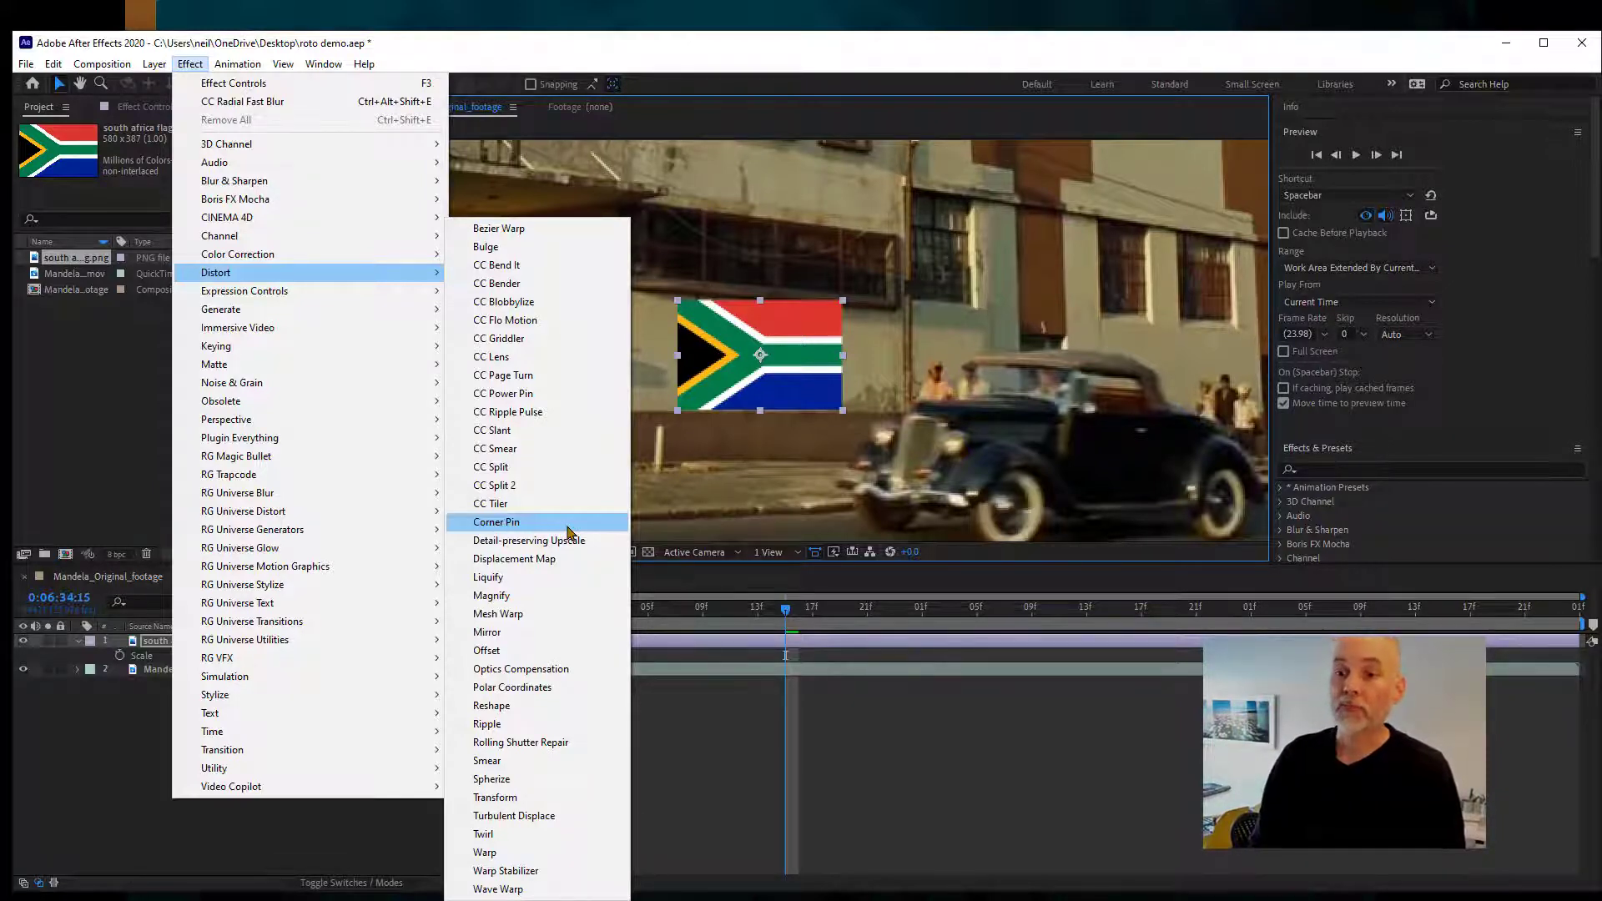
pyautogui.click(572, 526)
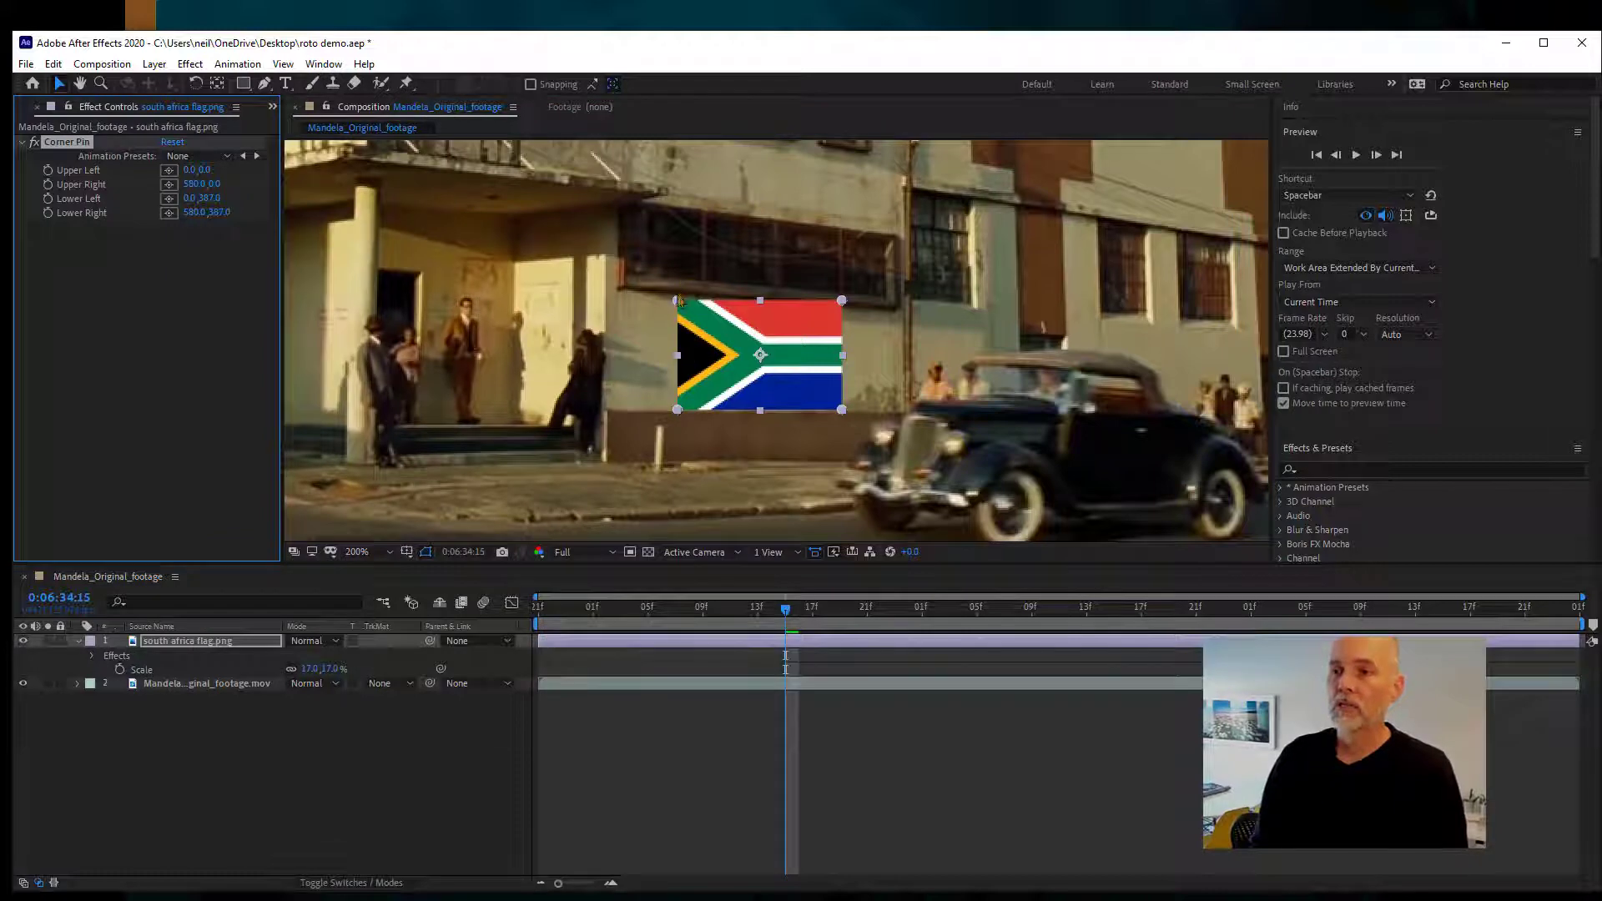
# - Adjust the flag's four corner pins to the wall's perspective, with upper right about 562, 44 and lower right about 568, 364
pyautogui.moveTo(842, 302); pyautogui.dragTo(837, 315)
pyautogui.moveTo(842, 411); pyautogui.dragTo(837, 398)
pyautogui.moveTo(678, 412); pyautogui.dragTo(680, 407)
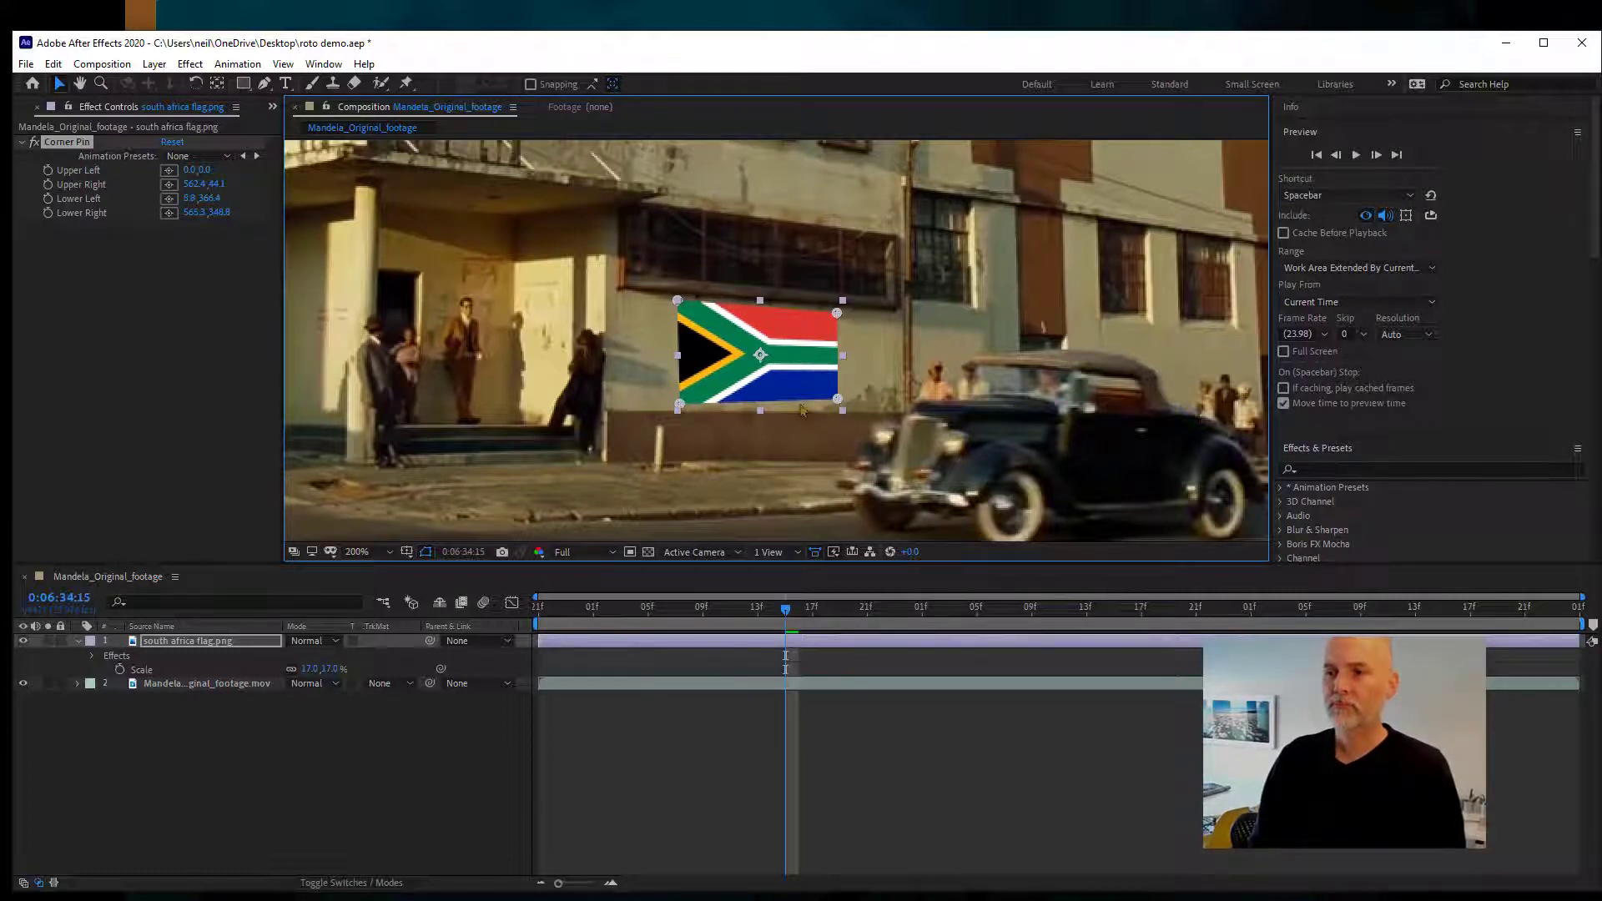
pyautogui.moveTo(837, 400); pyautogui.dragTo(837, 404)
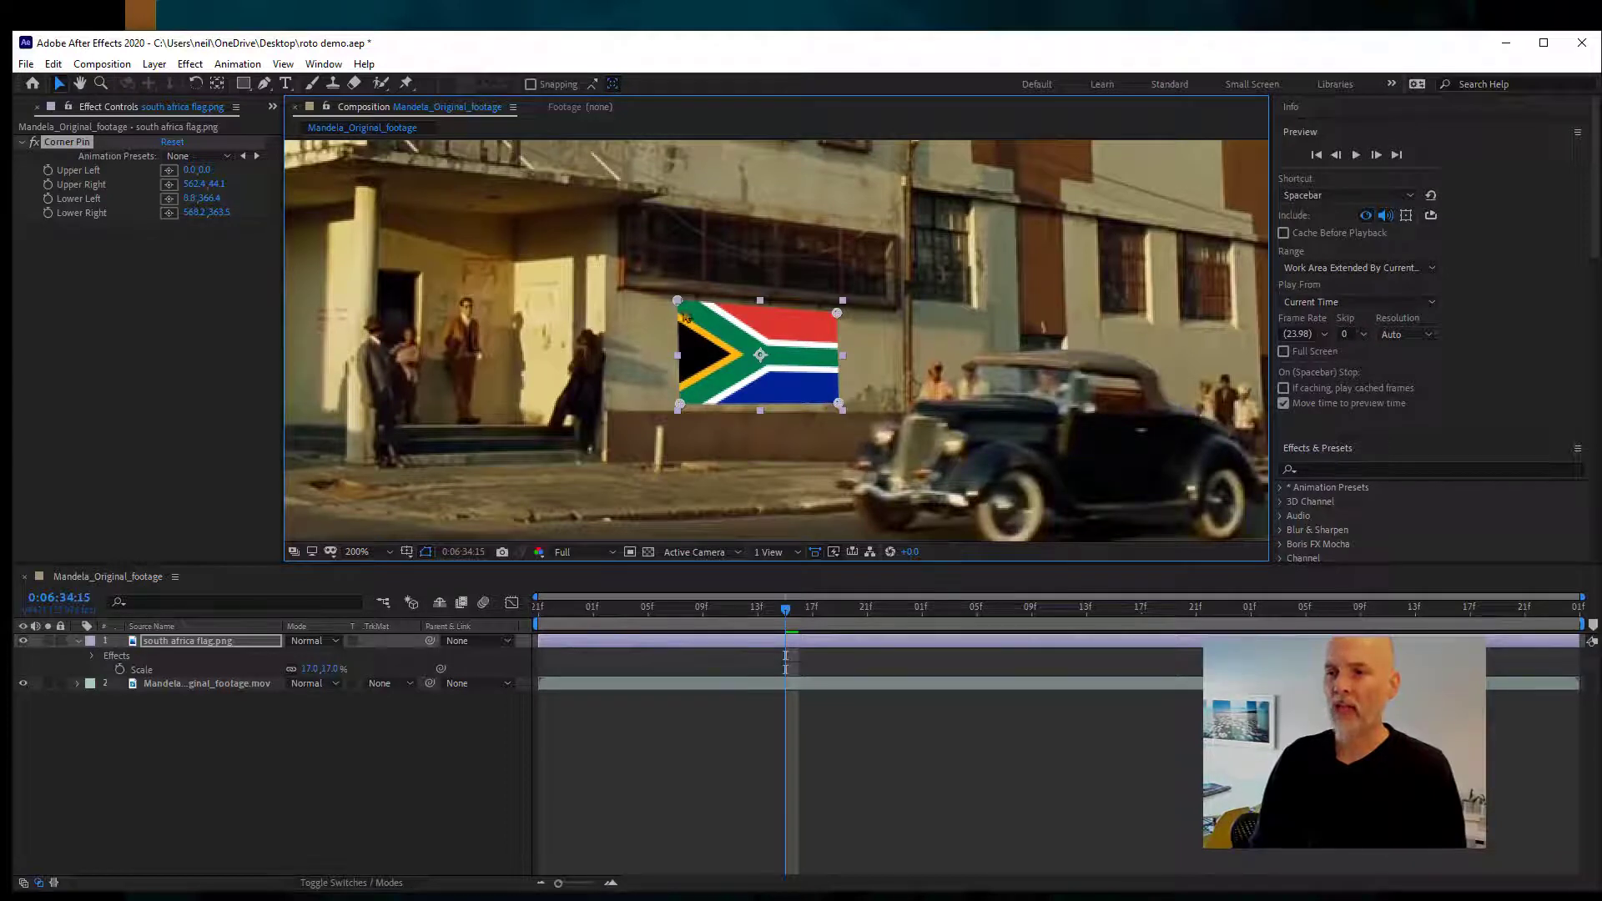
pyautogui.moveTo(677, 302); pyautogui.dragTo(678, 303)
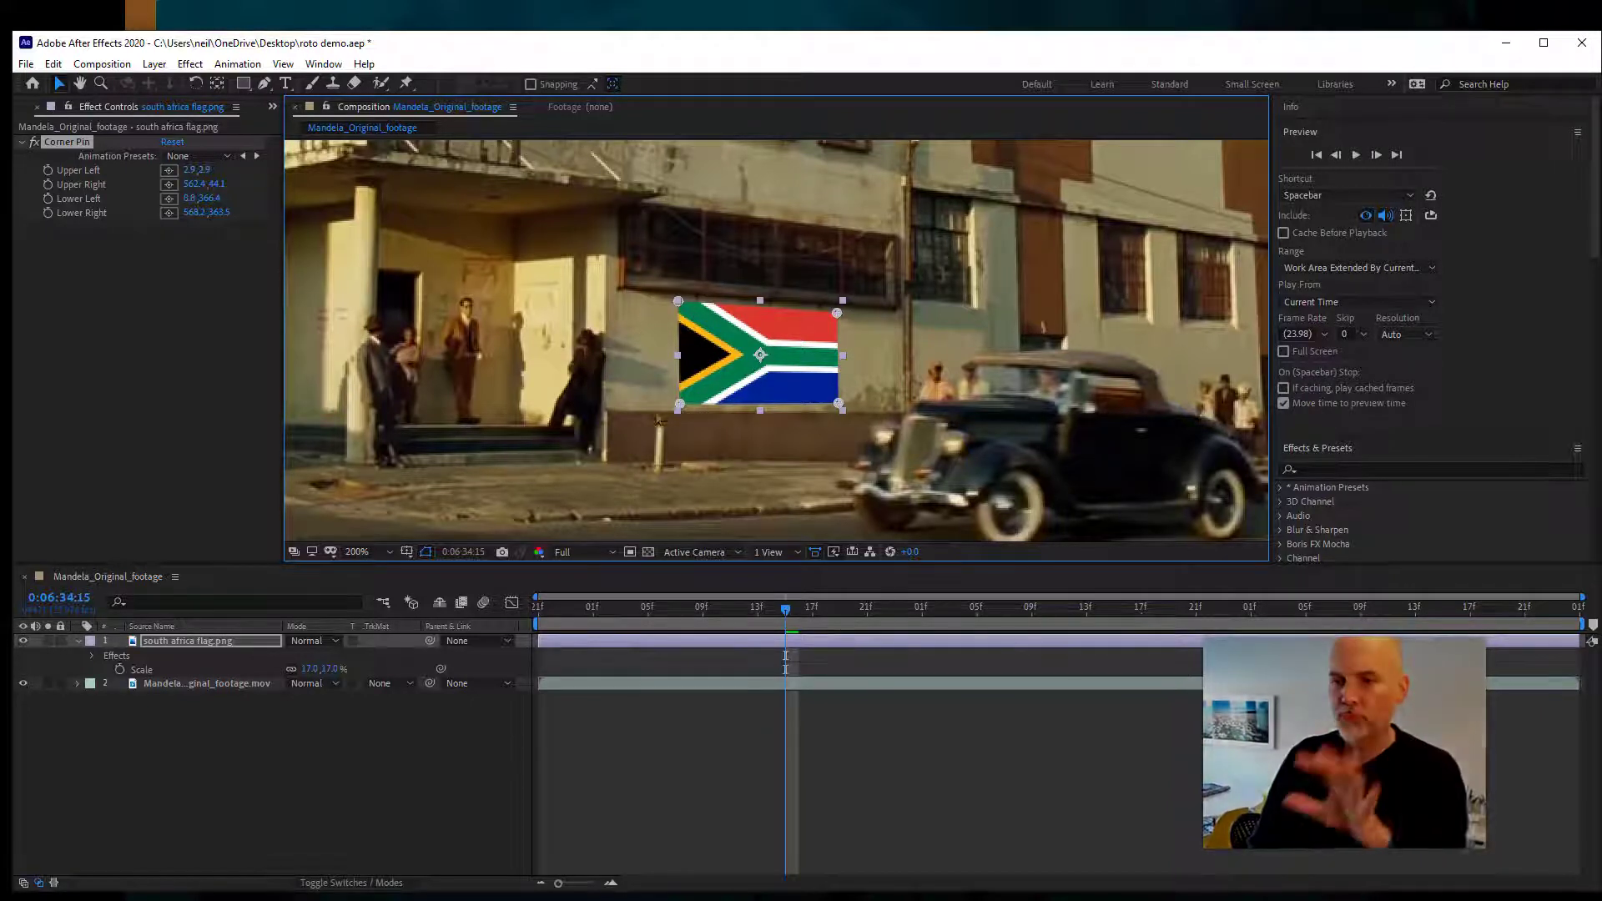
# - Rename the south africa flag.png layer as "flag - corner pin"
pyautogui.click(198, 643)
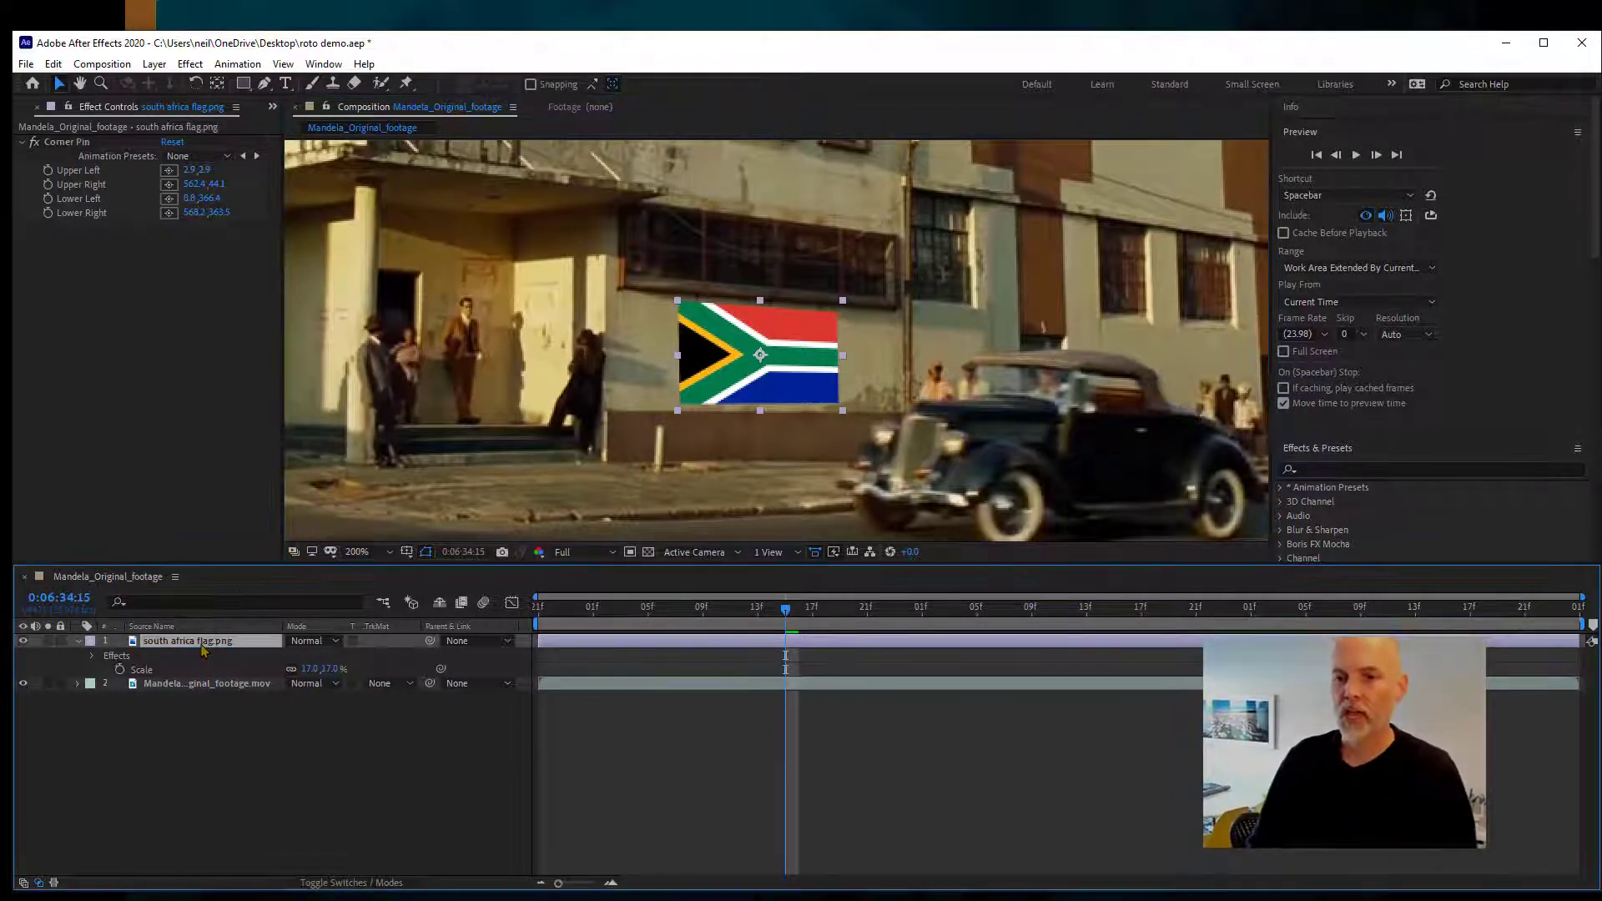
pyautogui.press('Return')
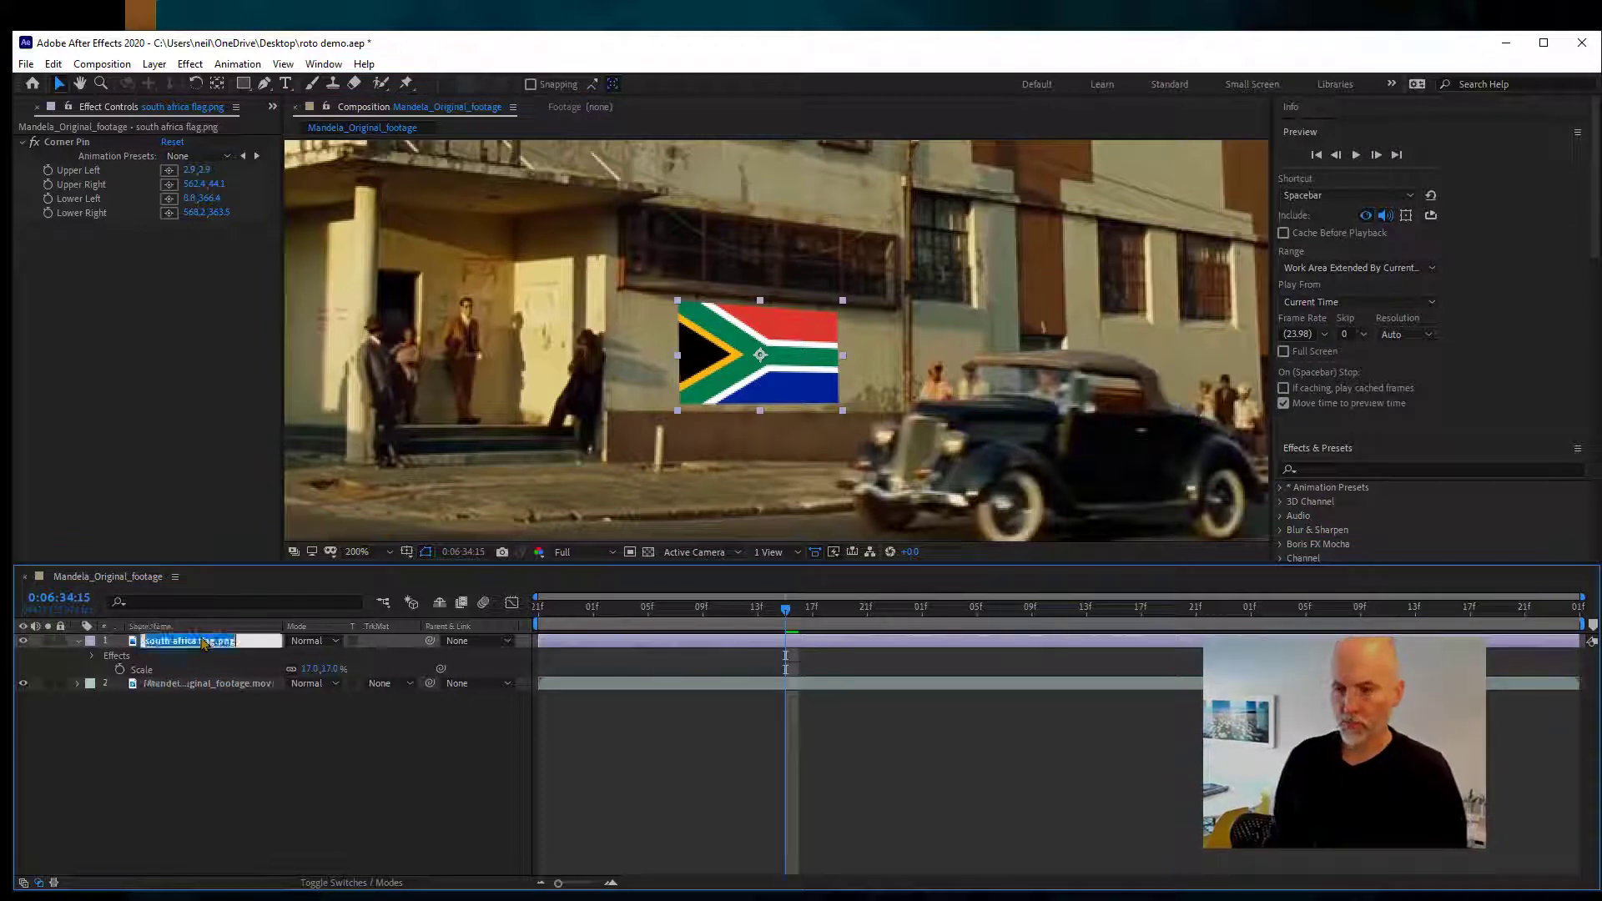
pyautogui.write('fla')
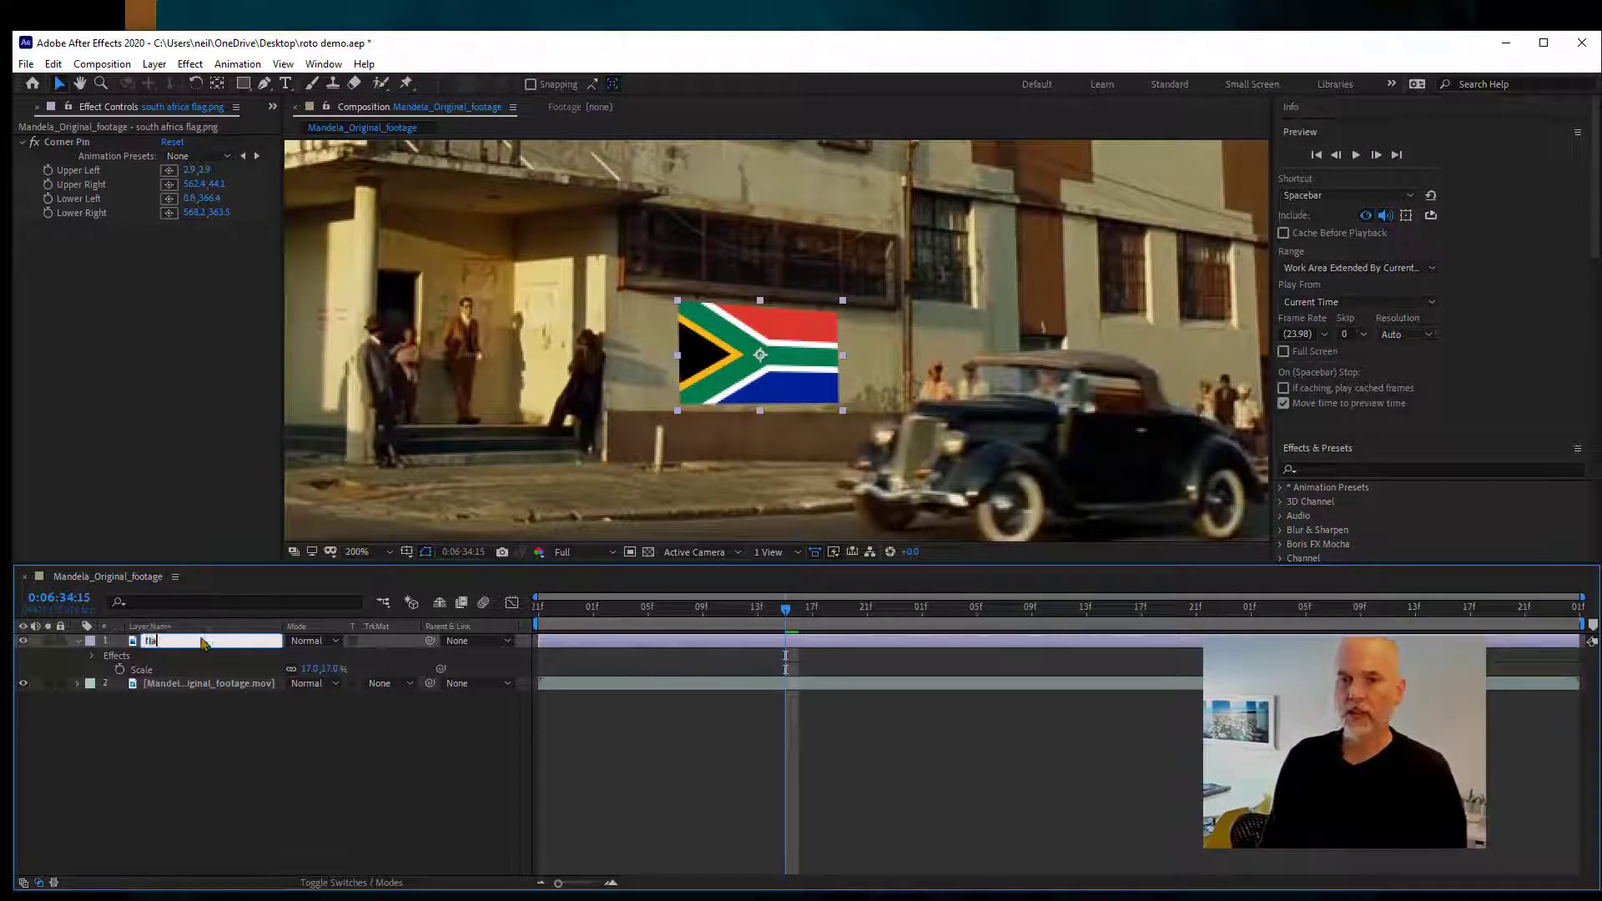
pyautogui.write('g - corner')
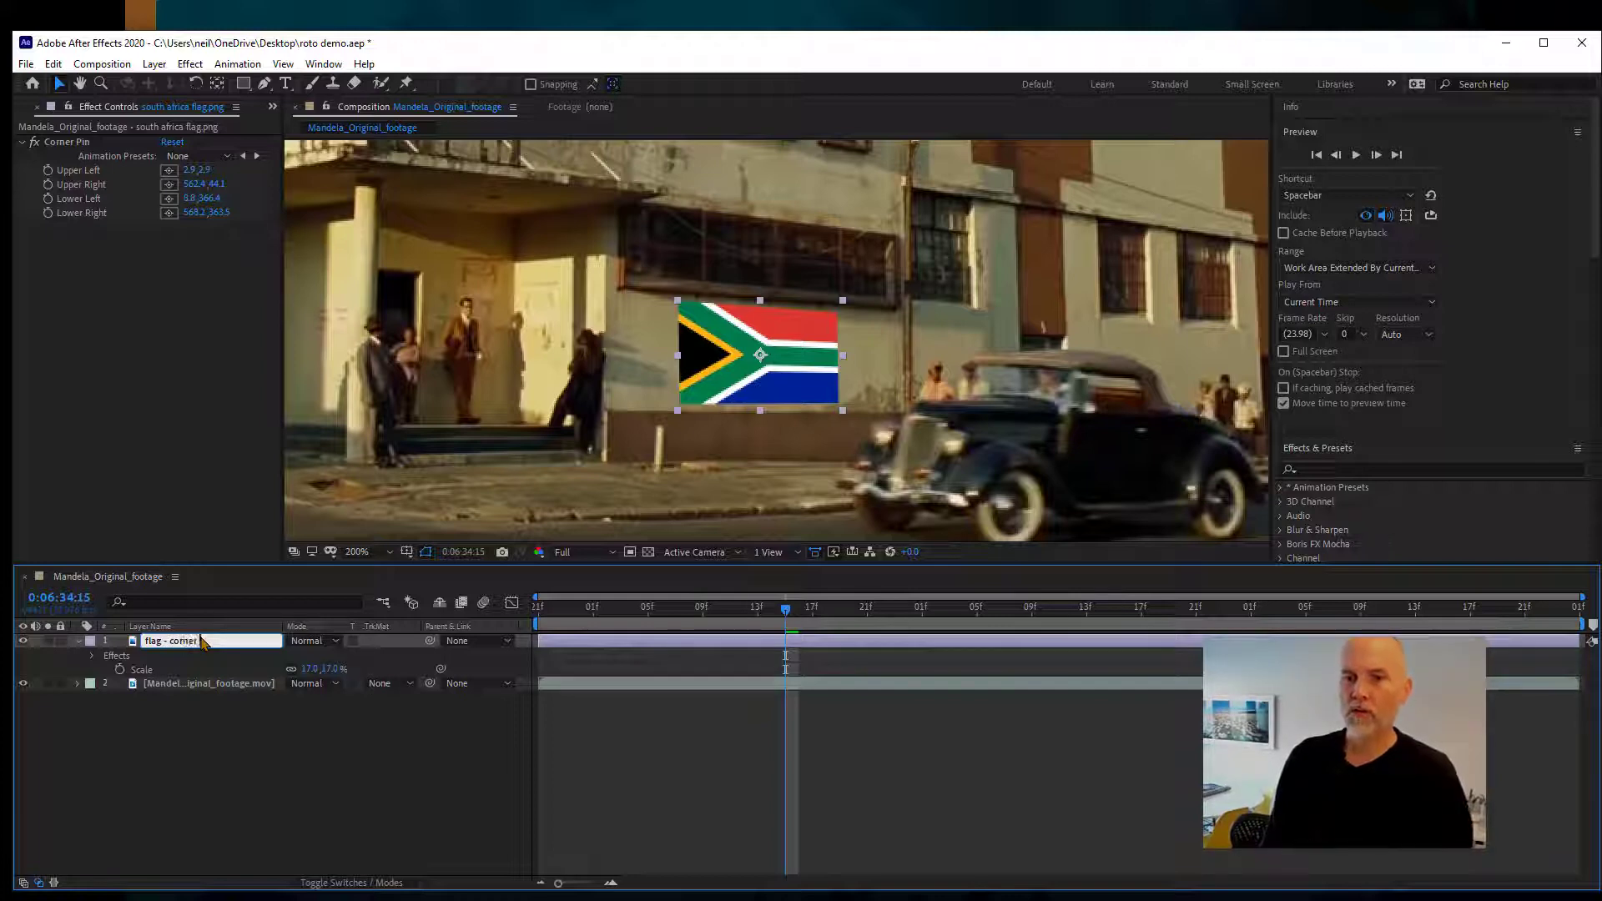
pyautogui.write(' pin')
pyautogui.press('Return')
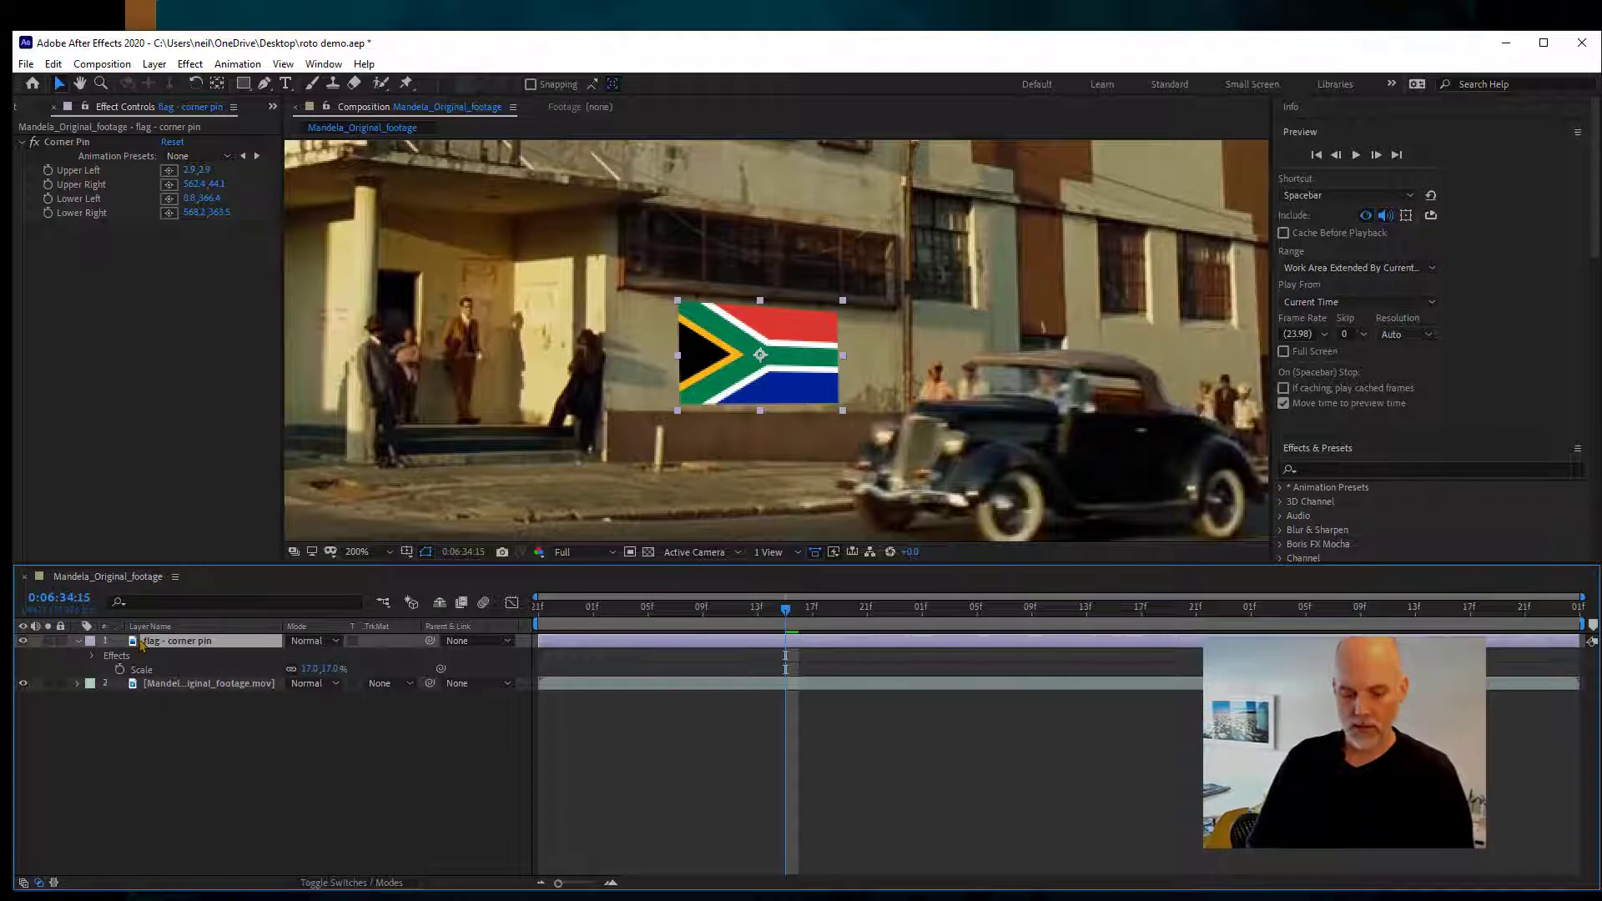
# - Duplicate the flag - corner pin layer, hiding the original and removing the Corner Pin effect from the copy
pyautogui.hotkey('ctrl', 'd')
pyautogui.click(23, 656)
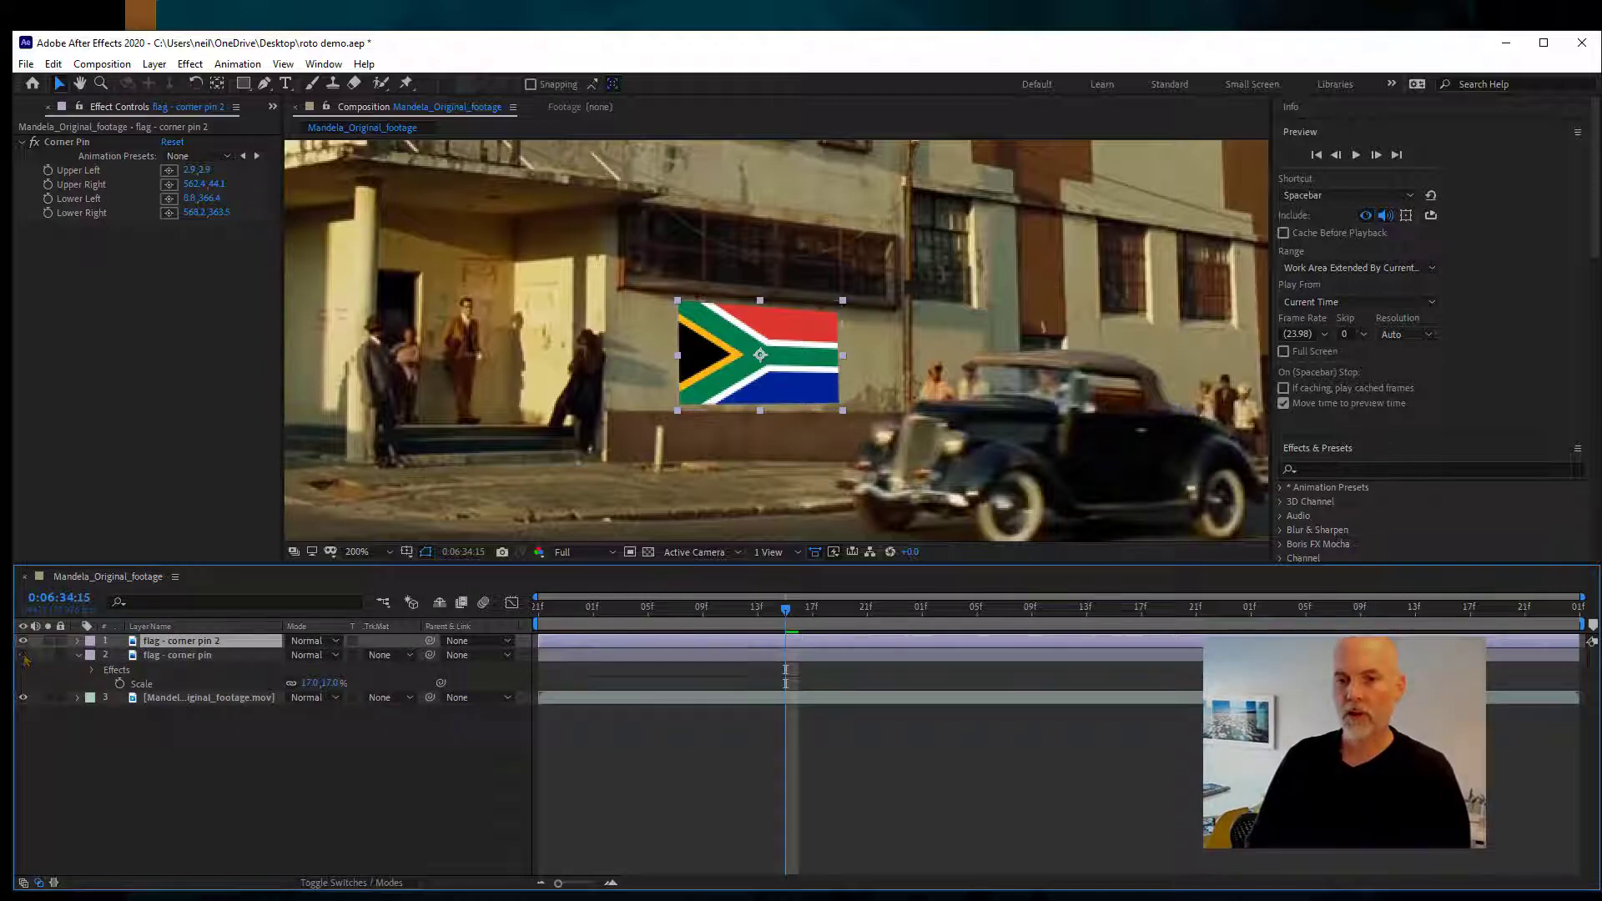
pyautogui.click(63, 146)
pyautogui.press('Delete')
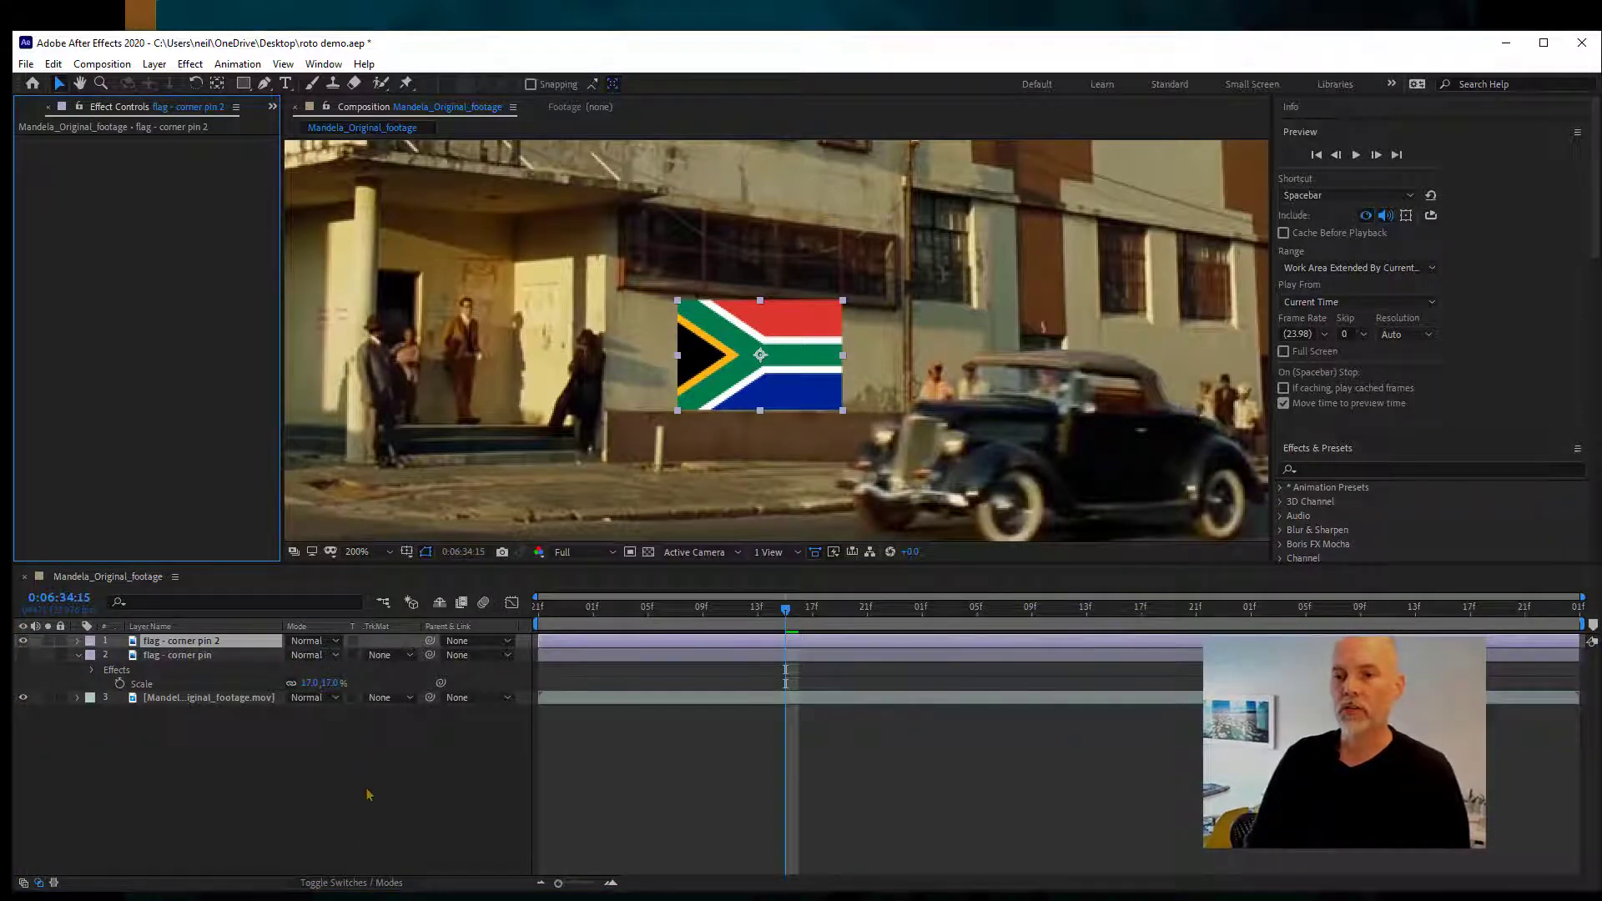
# - Make the duplicated flag a 3D layer and rotate it to follow the wall's perspective
pyautogui.click(333, 884)
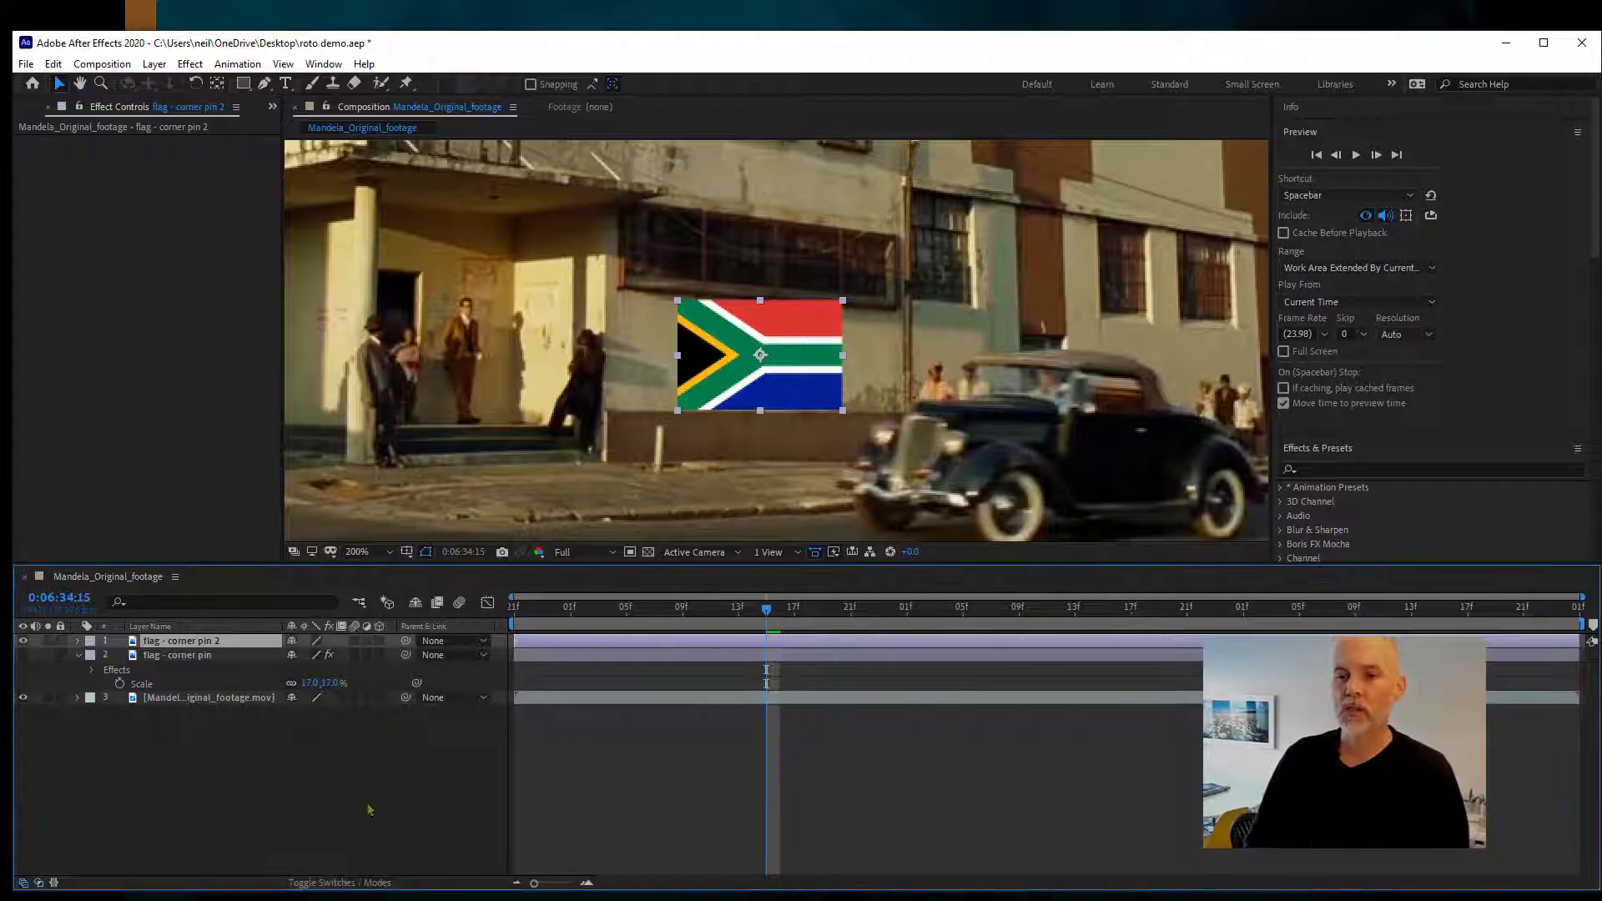
pyautogui.click(380, 642)
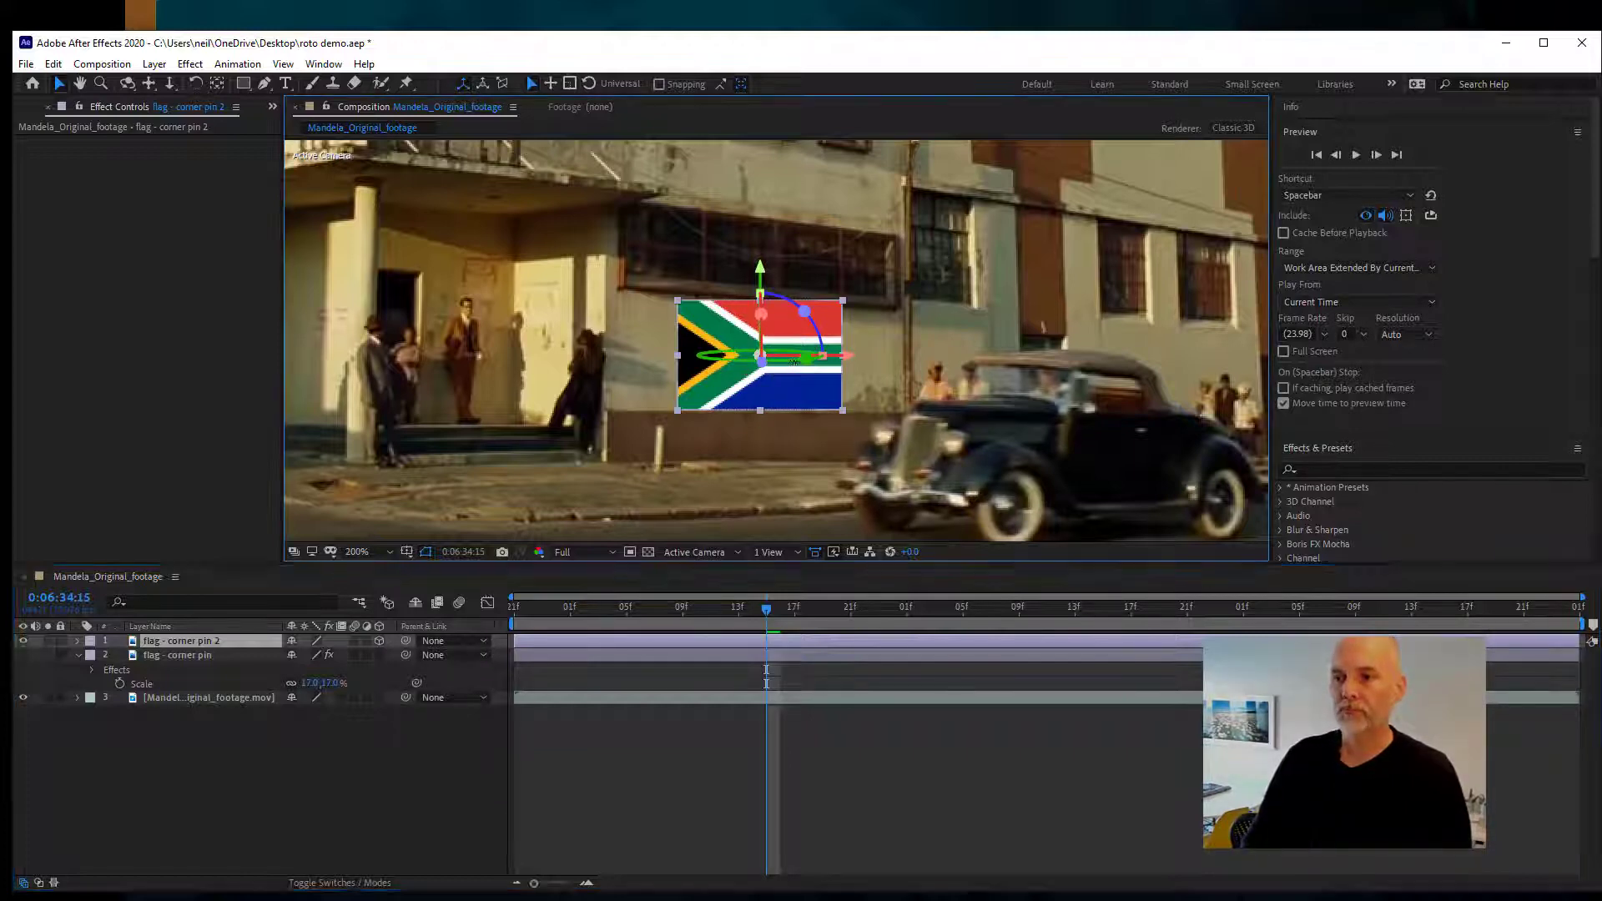
pyautogui.moveTo(743, 367); pyautogui.dragTo(763, 355)
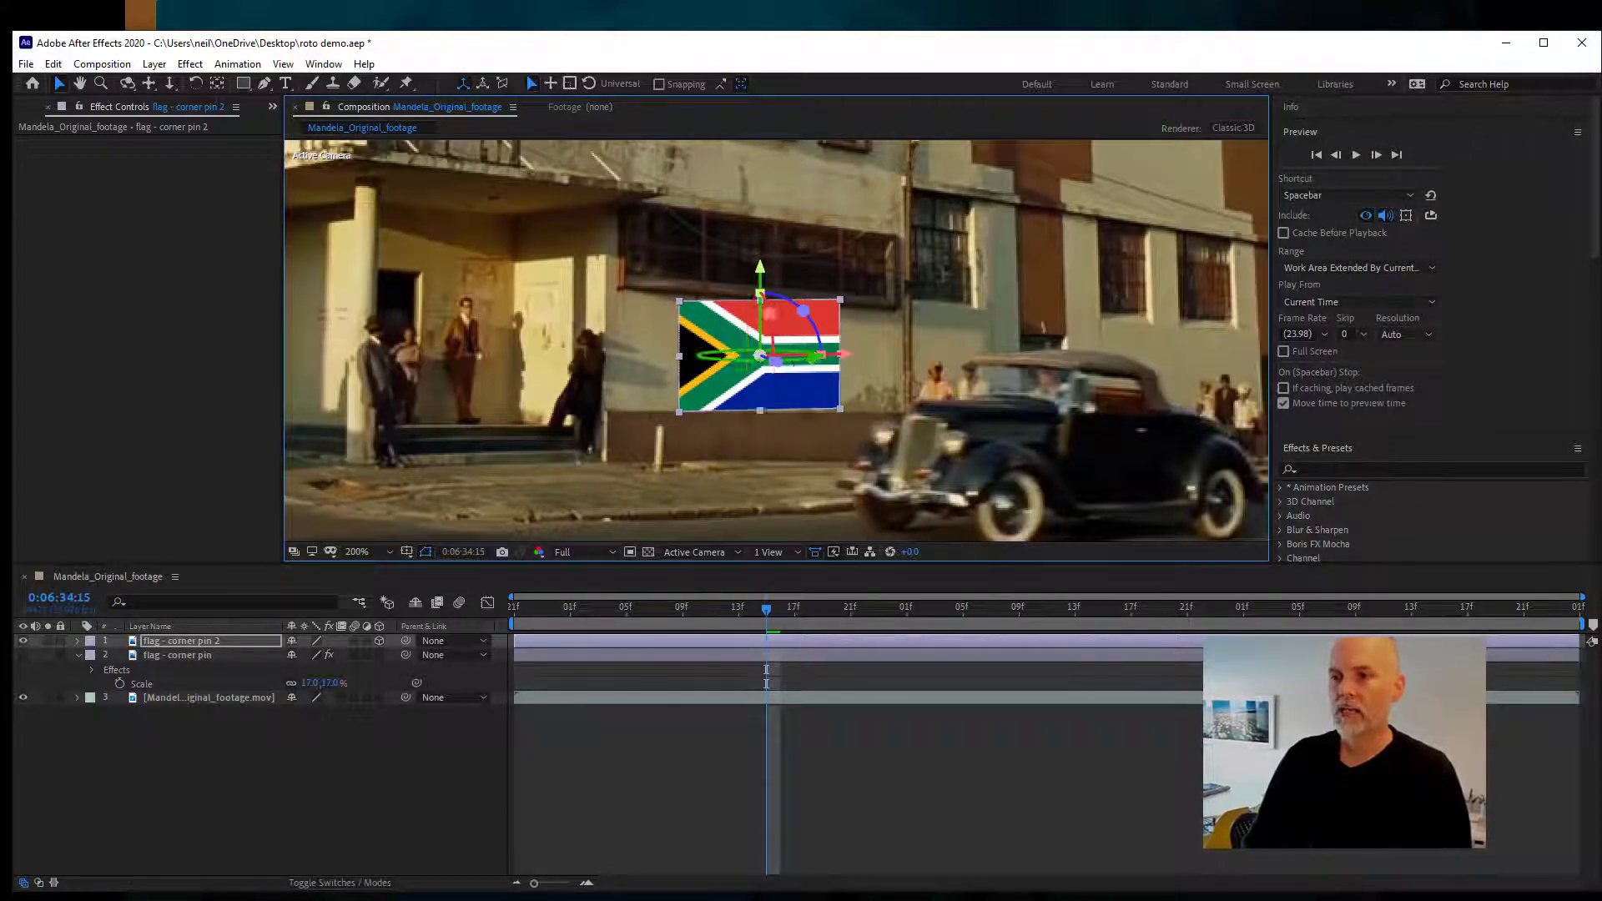
pyautogui.moveTo(774, 360); pyautogui.dragTo(823, 358)
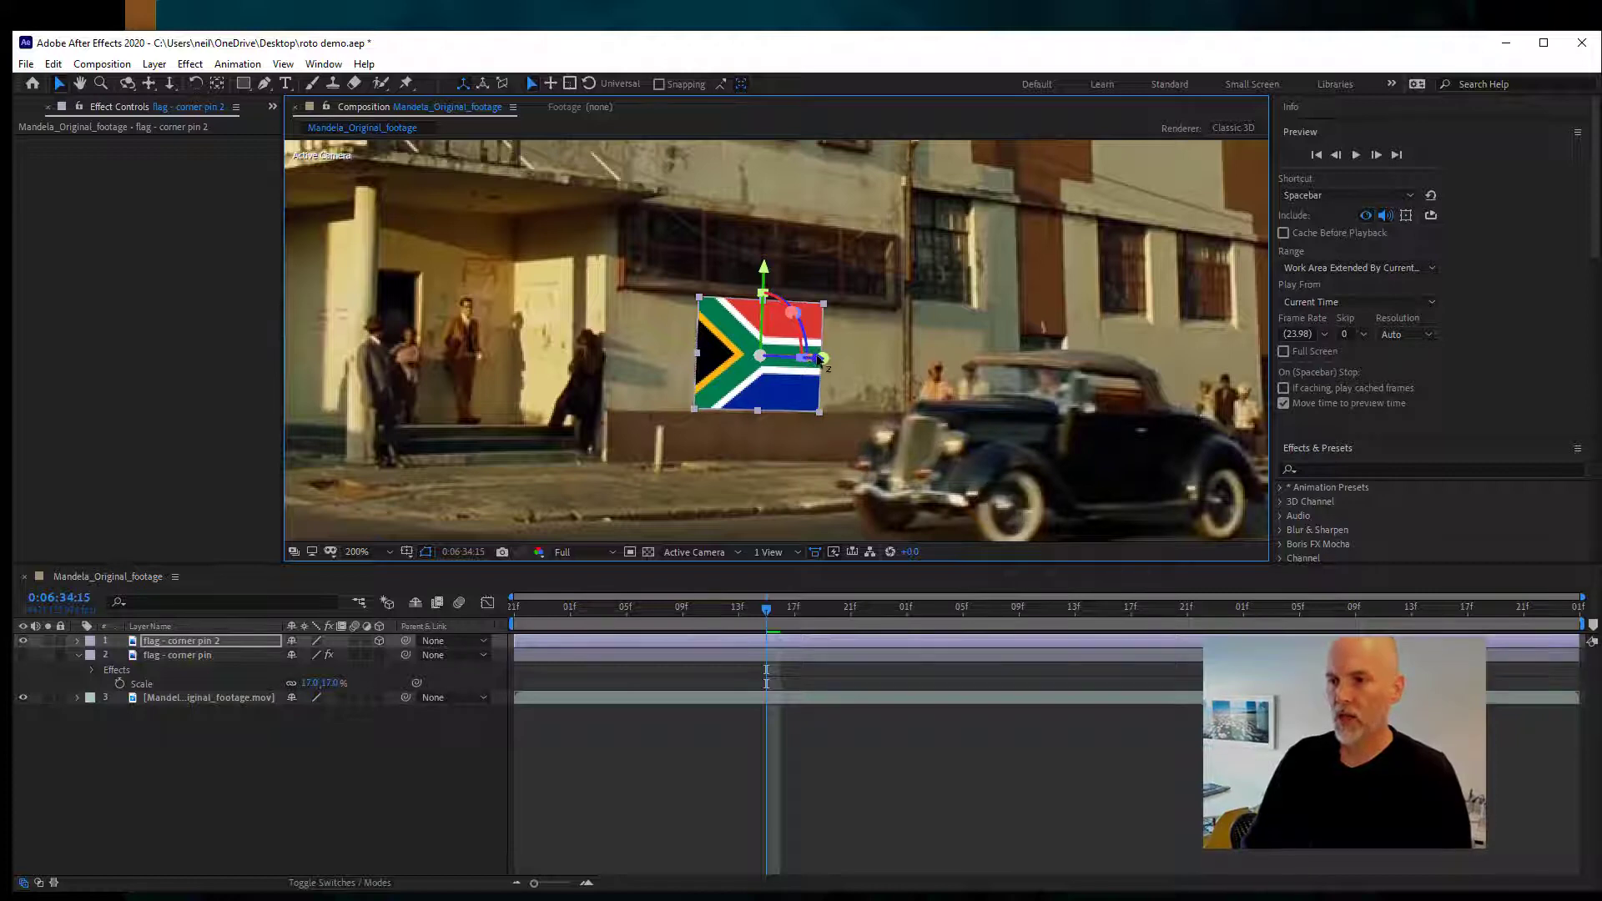
# - Position the 3D flag on the wall beneath the window at about 693, 443, 302, fine-tuning its orientation to about 352°, 321°, 360°
pyautogui.moveTo(822, 361); pyautogui.dragTo(478, 400)
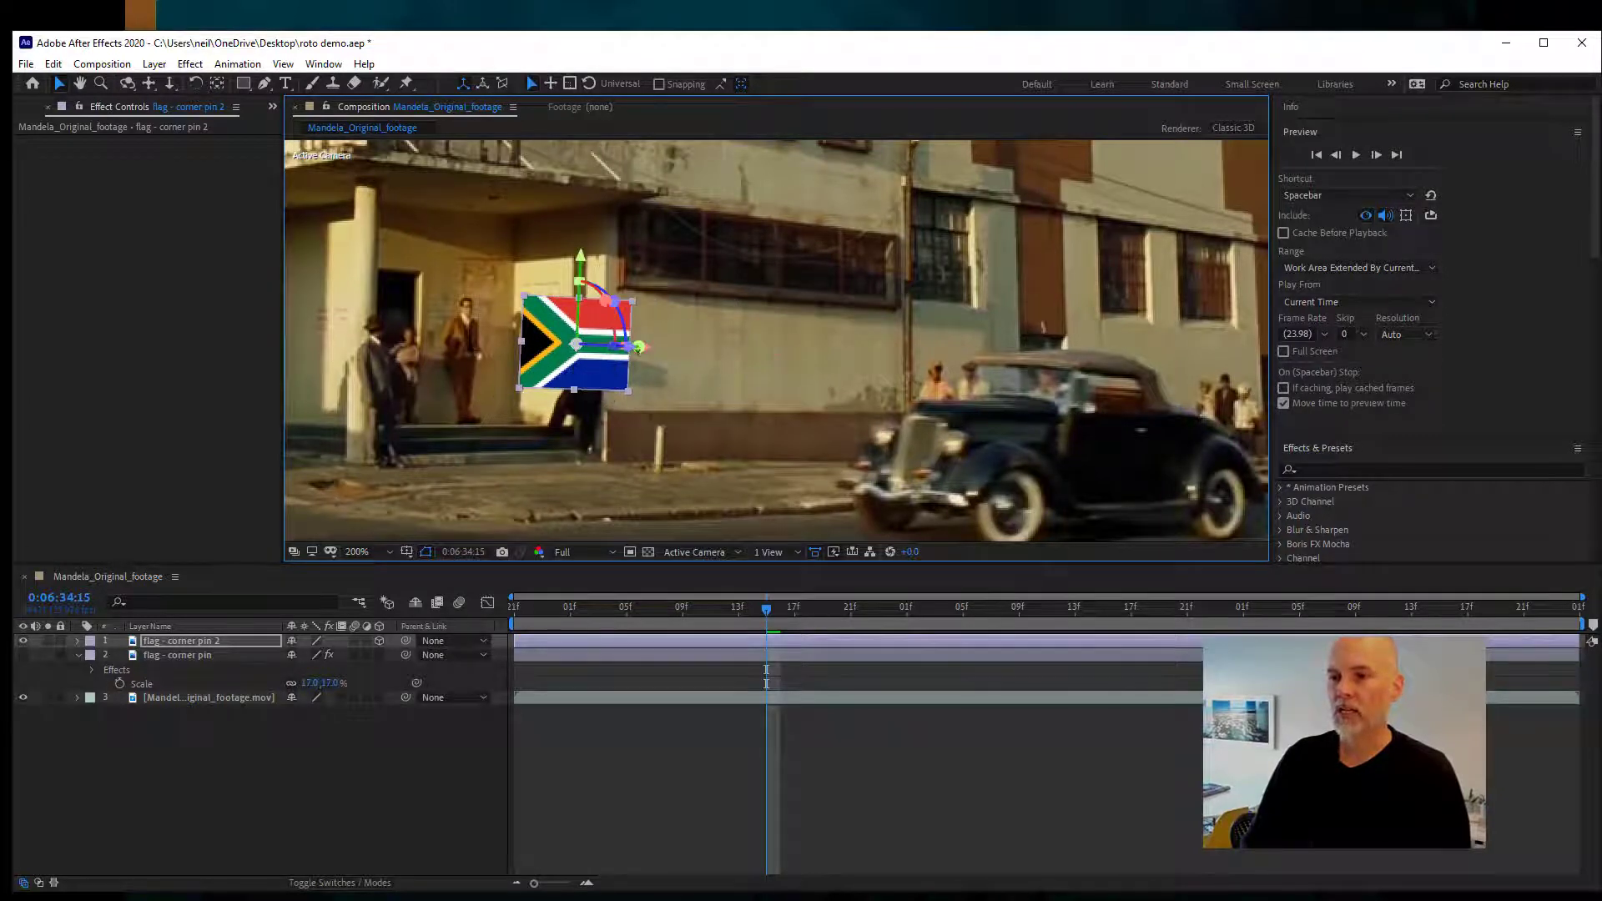
pyautogui.moveTo(634, 346); pyautogui.dragTo(1050, 391)
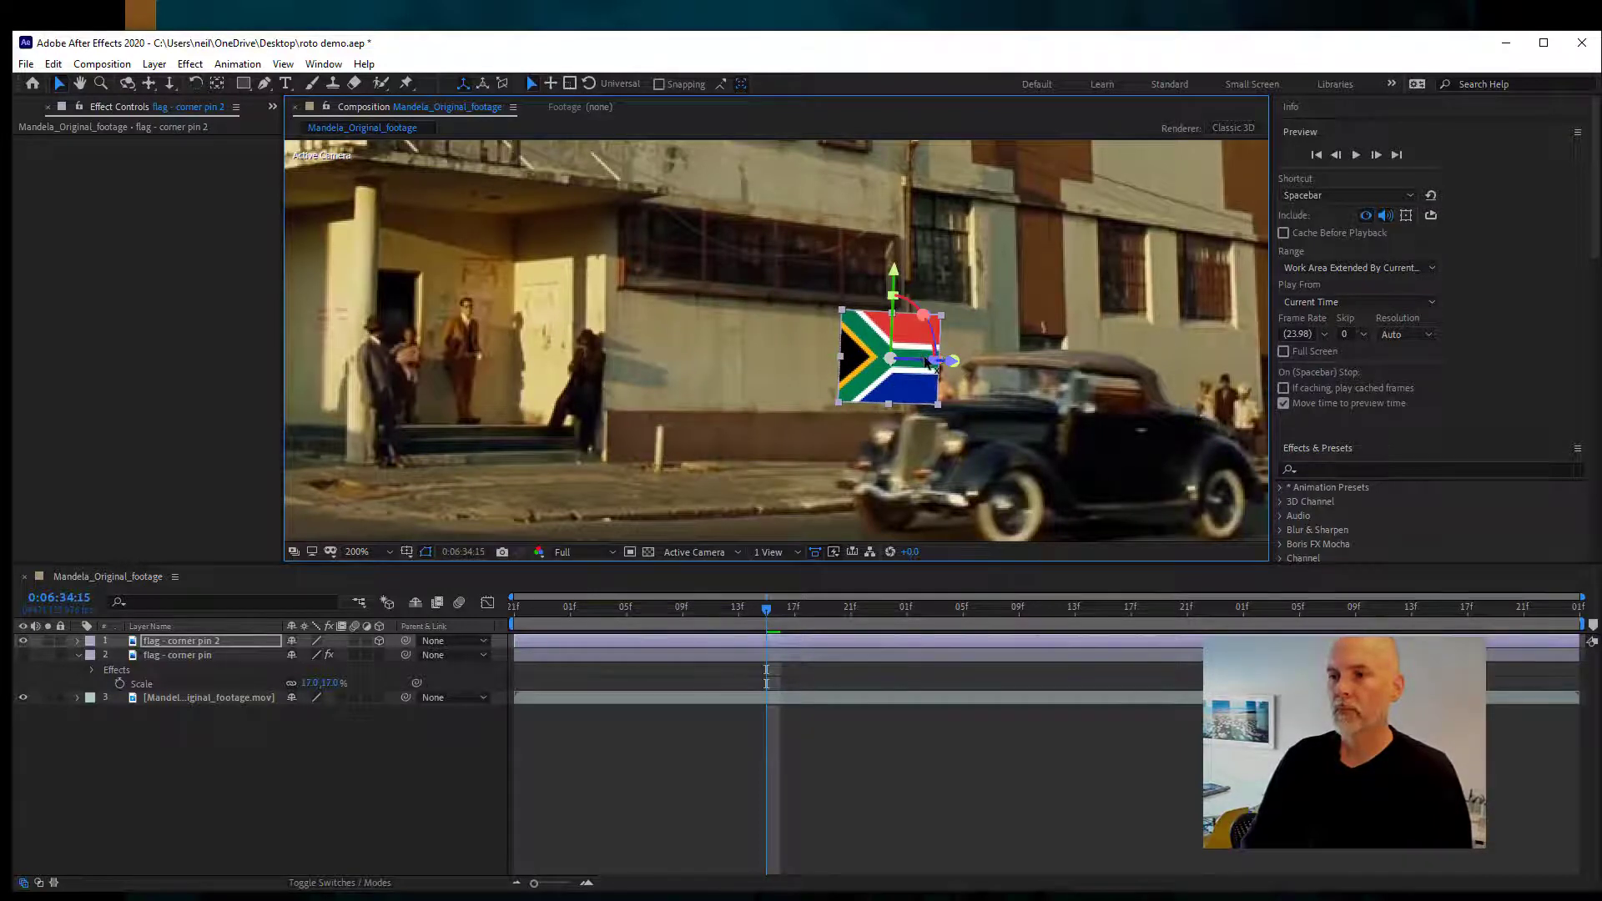
pyautogui.moveTo(918, 358); pyautogui.dragTo(730, 367)
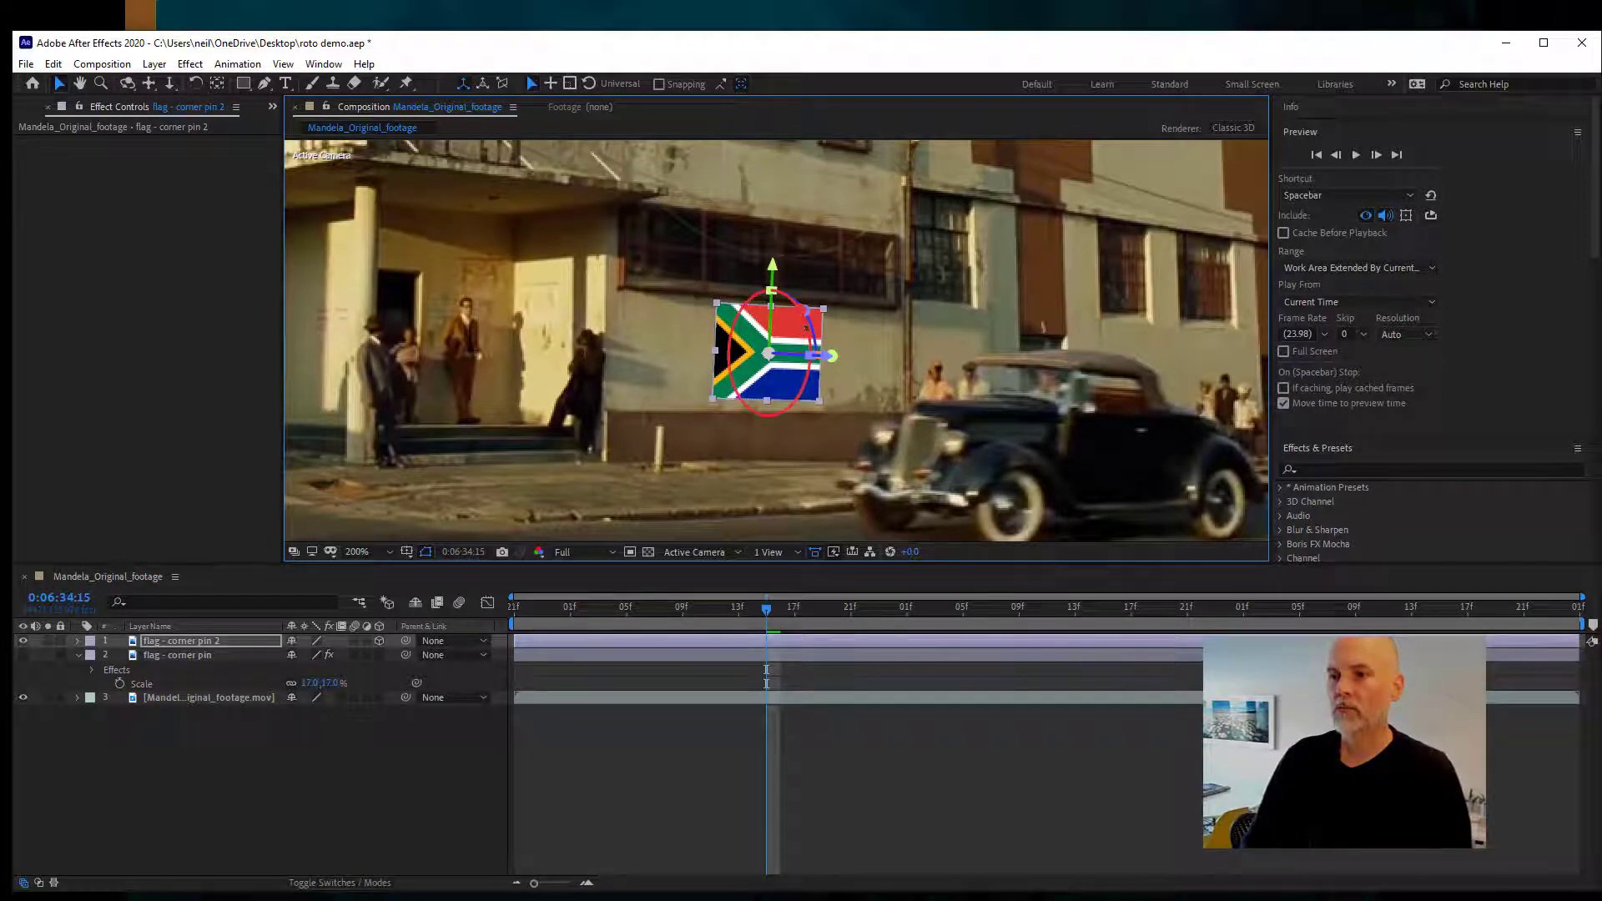
pyautogui.moveTo(799, 312); pyautogui.dragTo(808, 325)
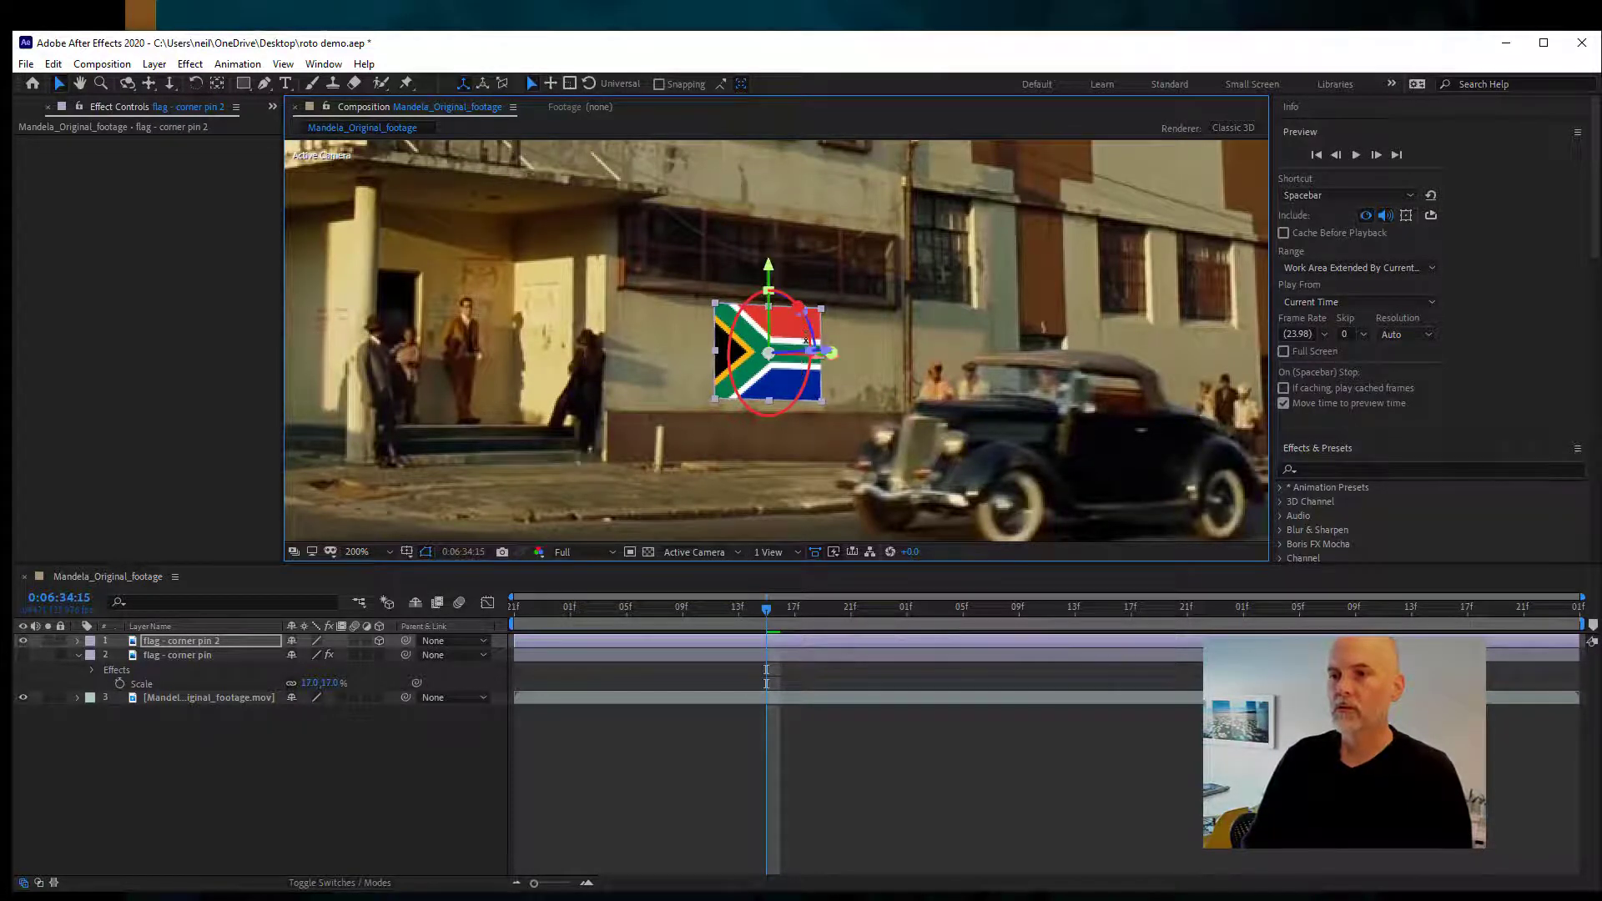
pyautogui.click(699, 735)
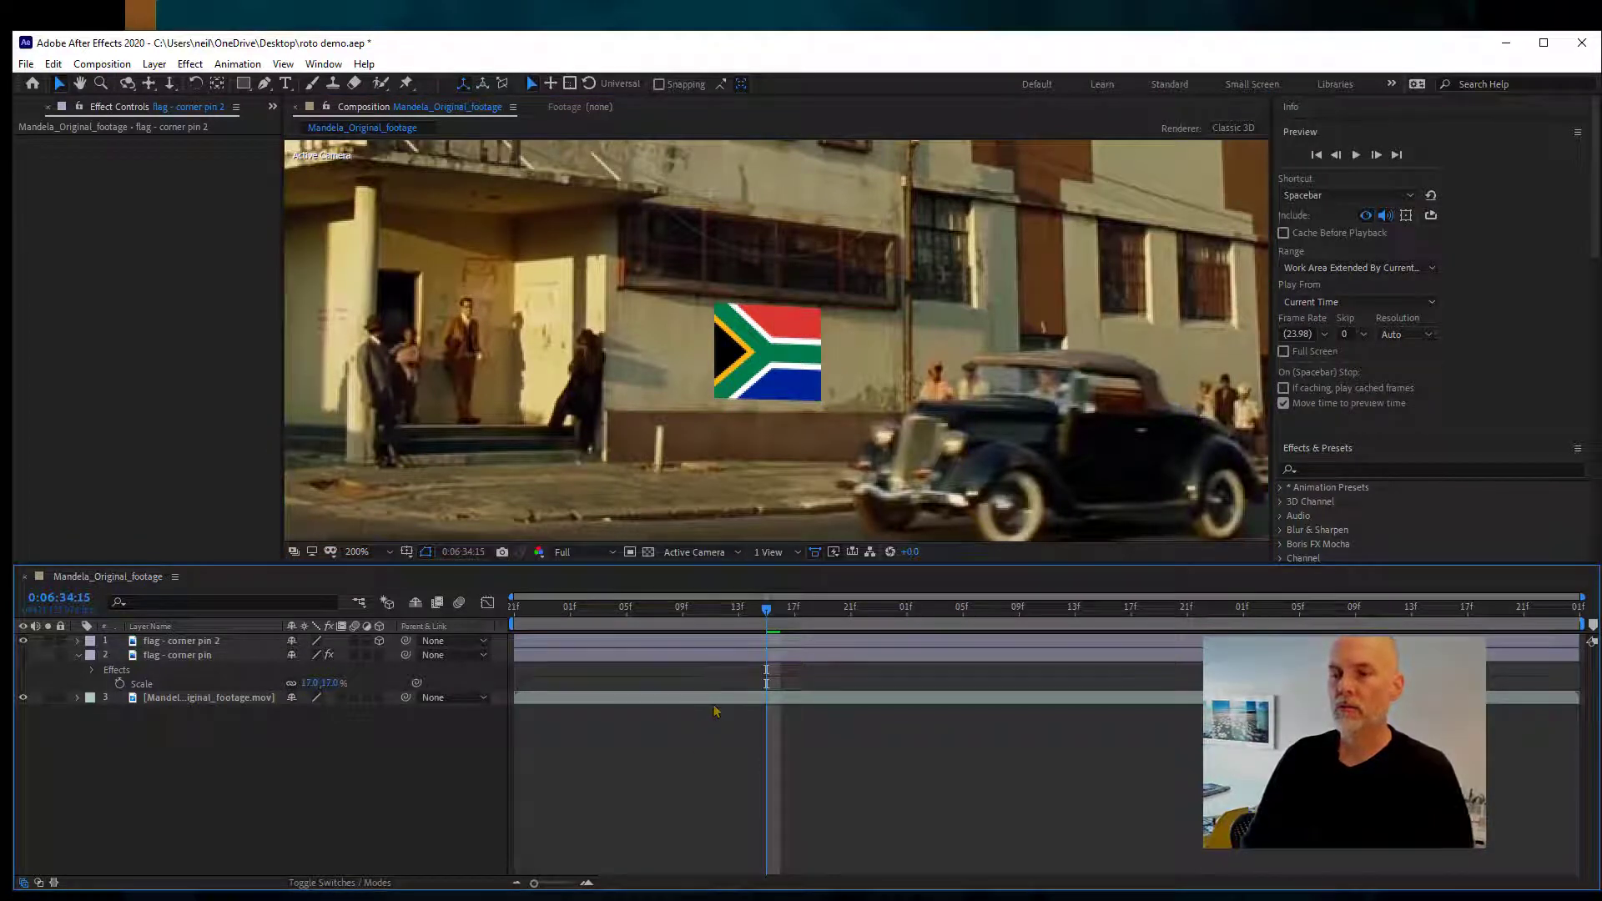
# - Show the corner-pinned flag again and rename the 3D duplicate layer as "flag - 3D"
pyautogui.click(23, 655)
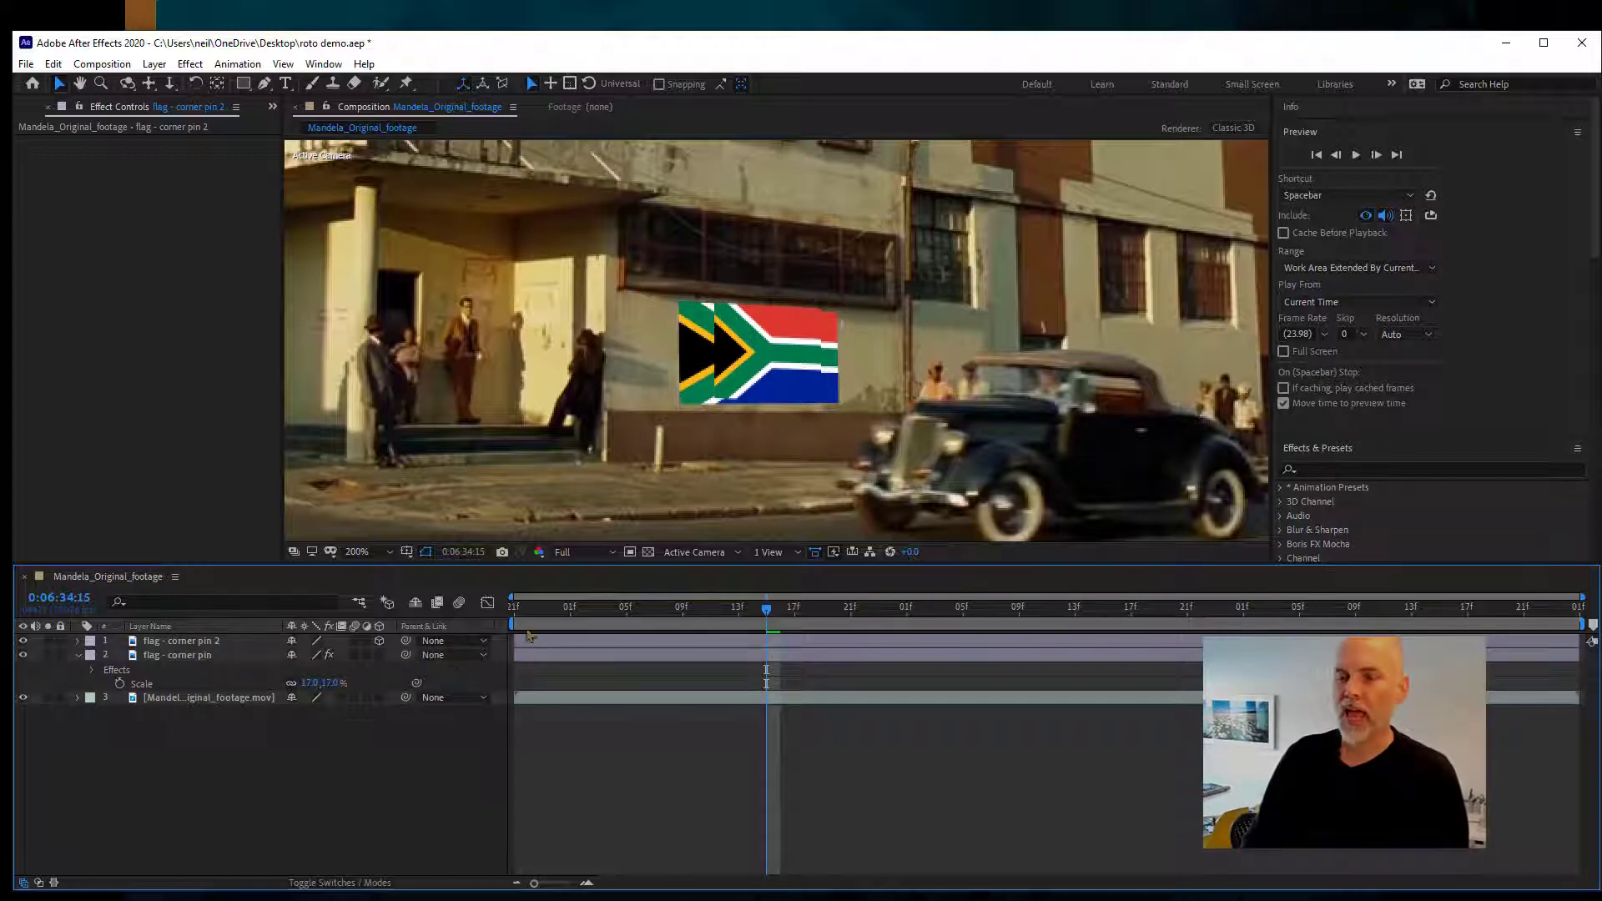
pyautogui.click(198, 641)
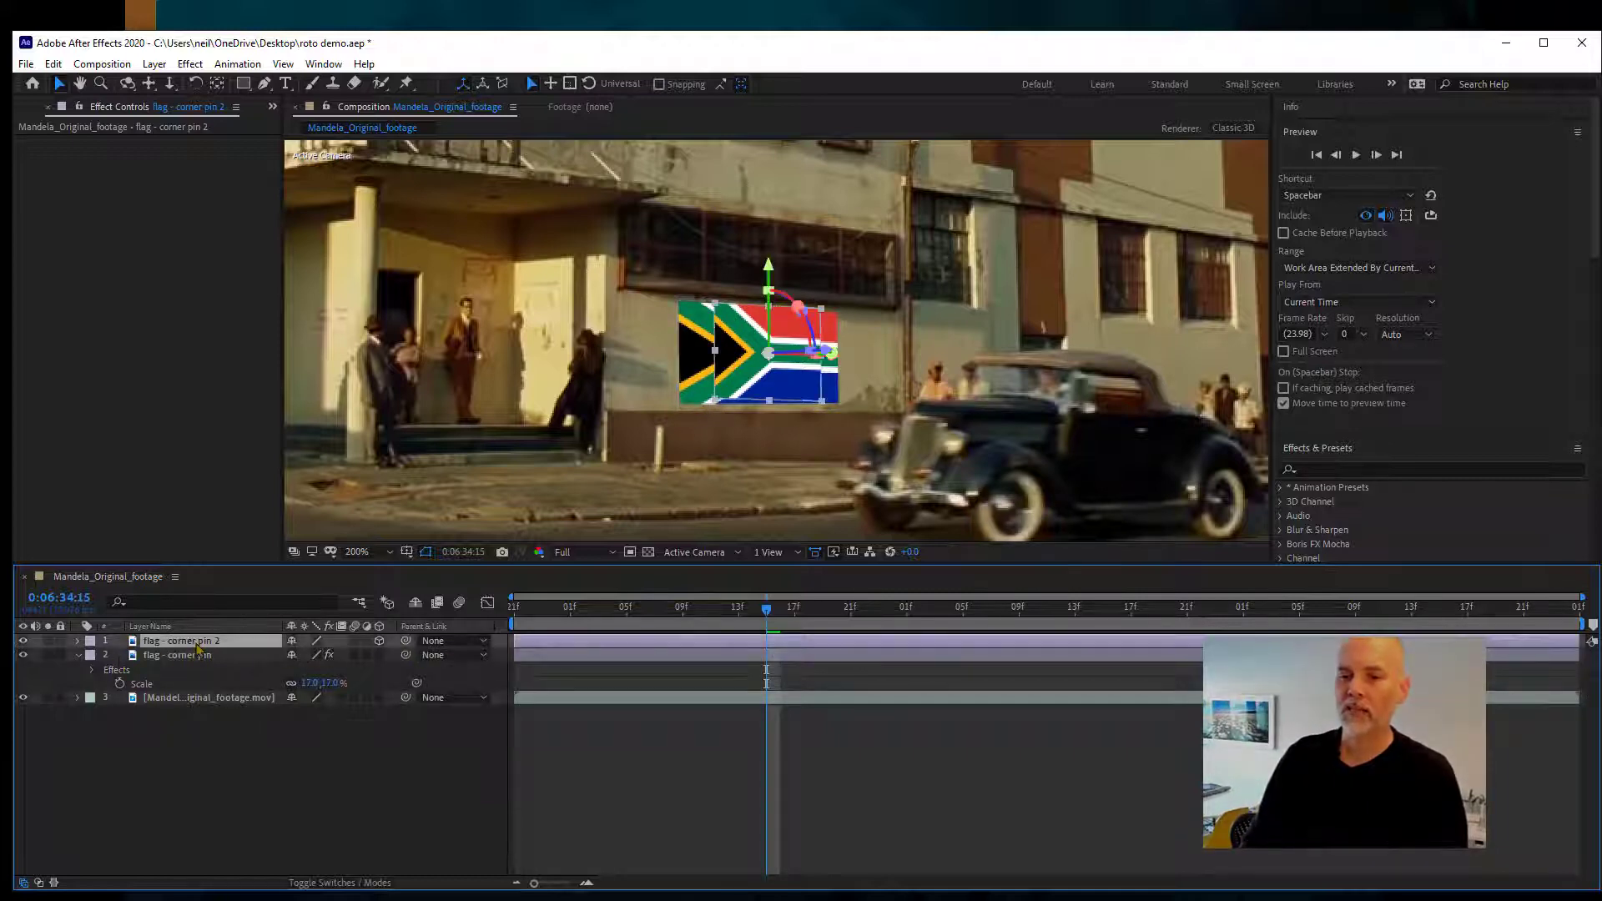
pyautogui.press('Return')
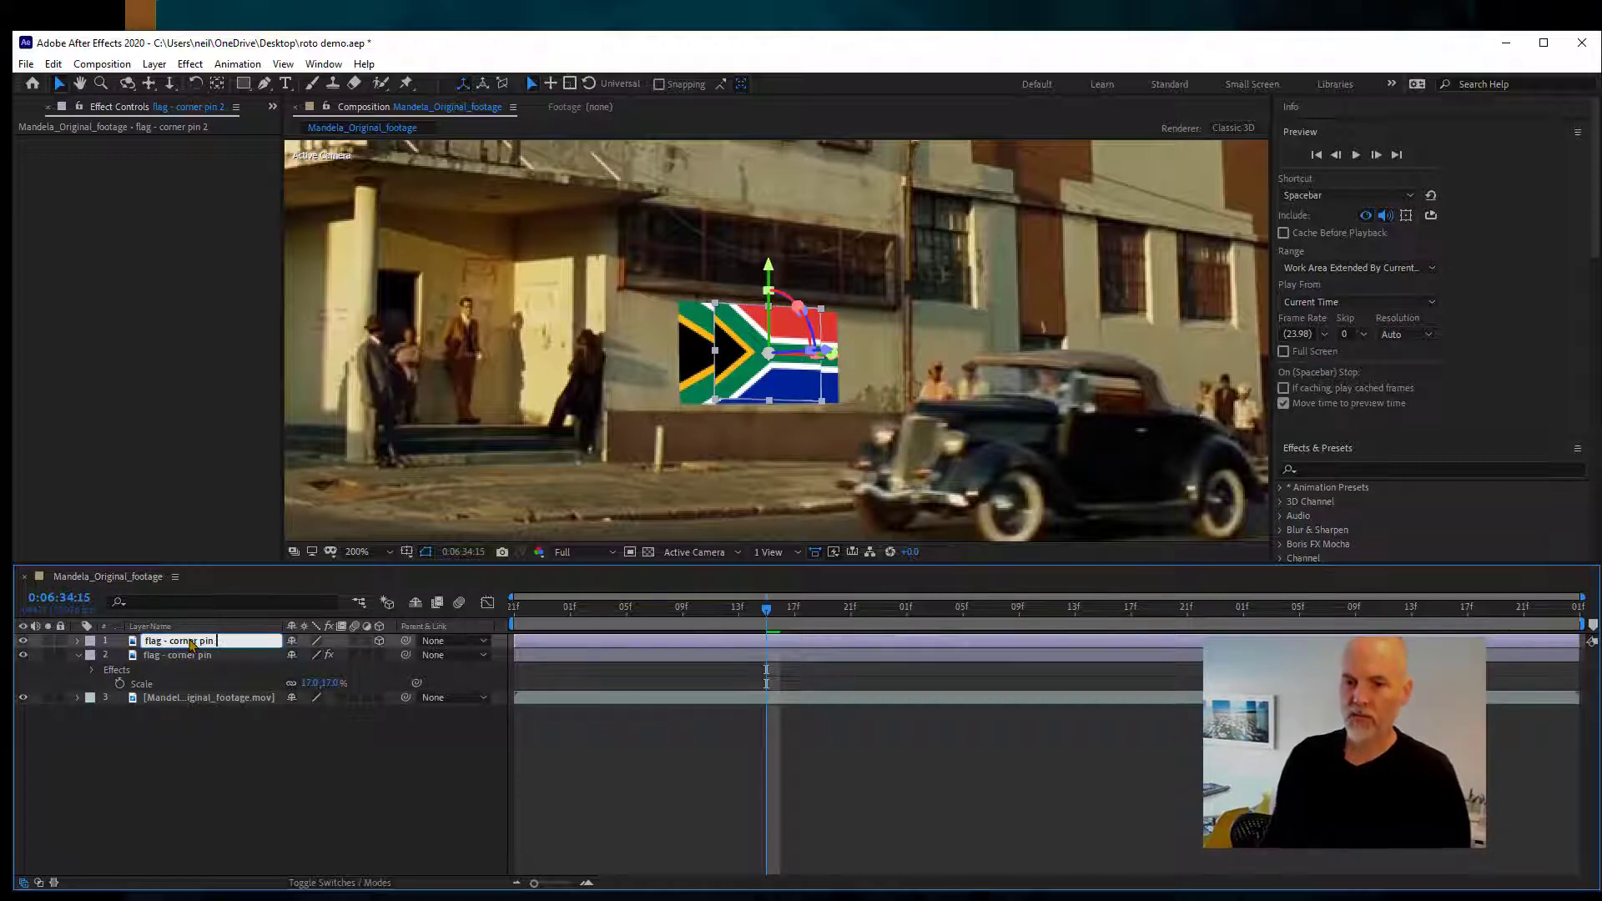
pyautogui.press('BackSpace')
pyautogui.press('BackSpace')
pyautogui.press('BackSpace')
pyautogui.press('BackSpace')
pyautogui.press('BackSpace')
pyautogui.press('BackSpace')
pyautogui.press('BackSpace')
pyautogui.press('BackSpace')
pyautogui.press('BackSpace')
pyautogui.press('BackSpace')
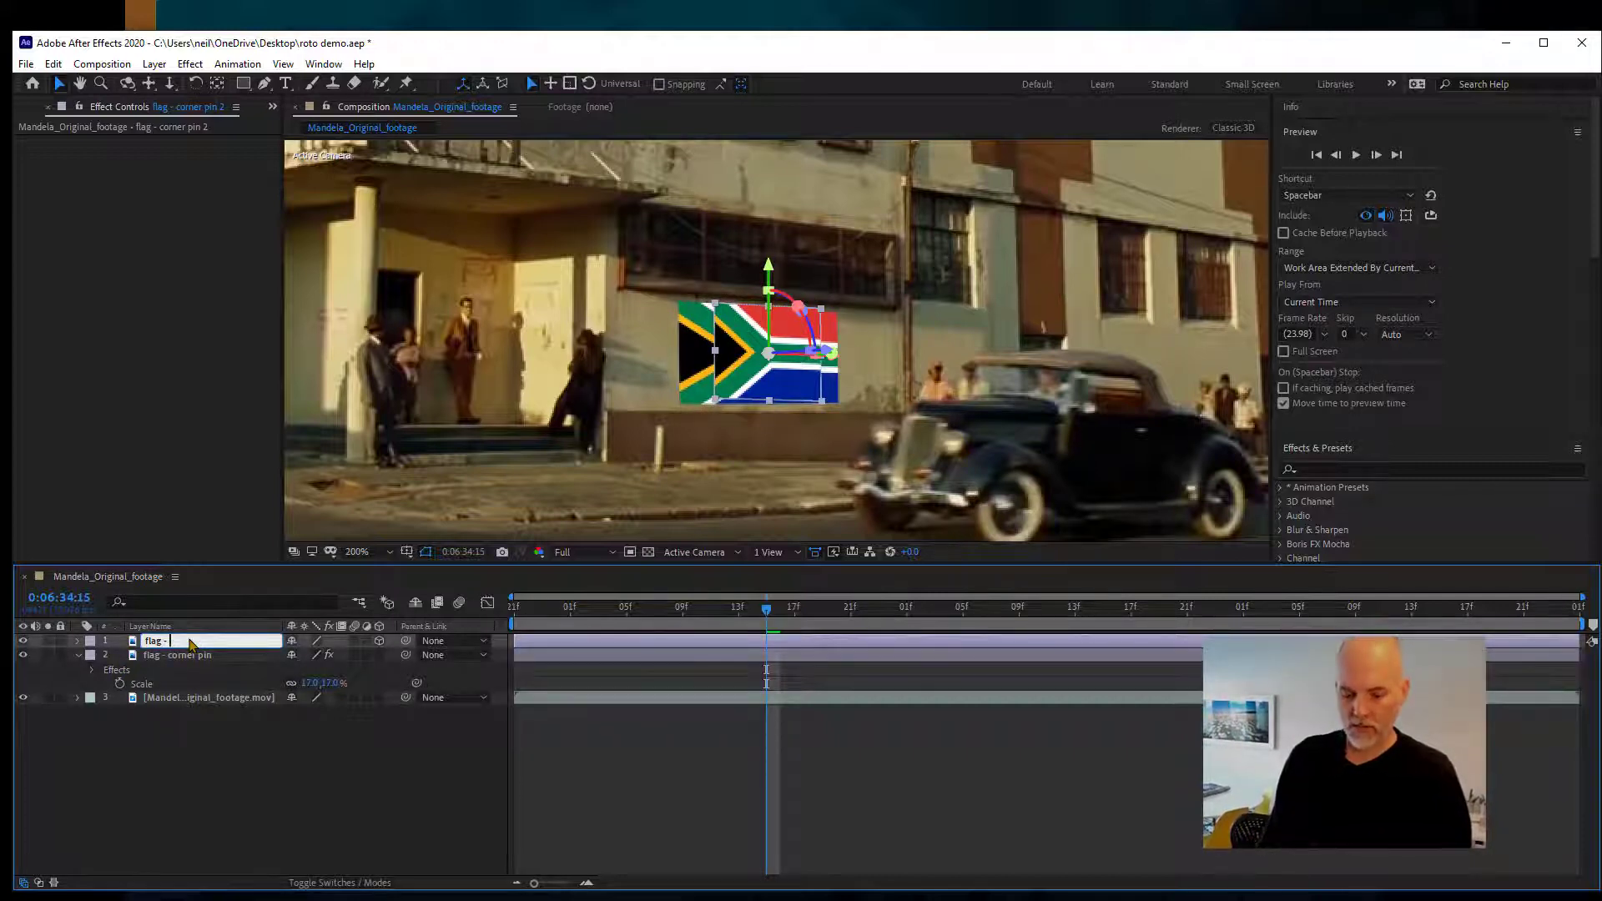
pyautogui.write('3D')
pyautogui.press('Return')
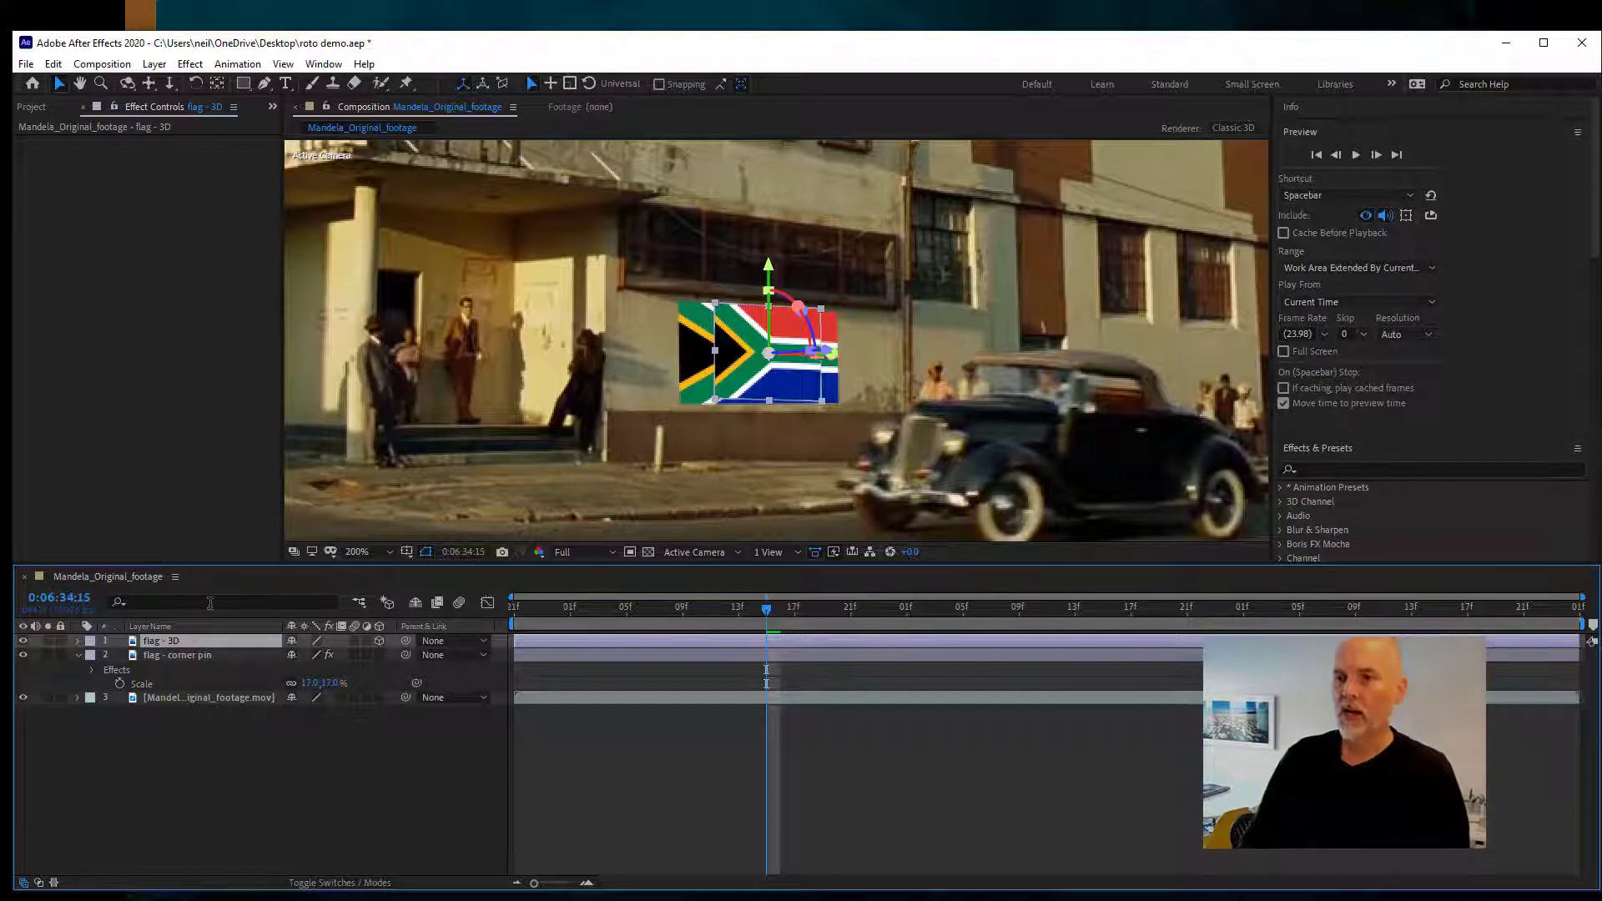
# - Compare the corner-pinned flag on its own with its undistorted source image
pyautogui.click(23, 641)
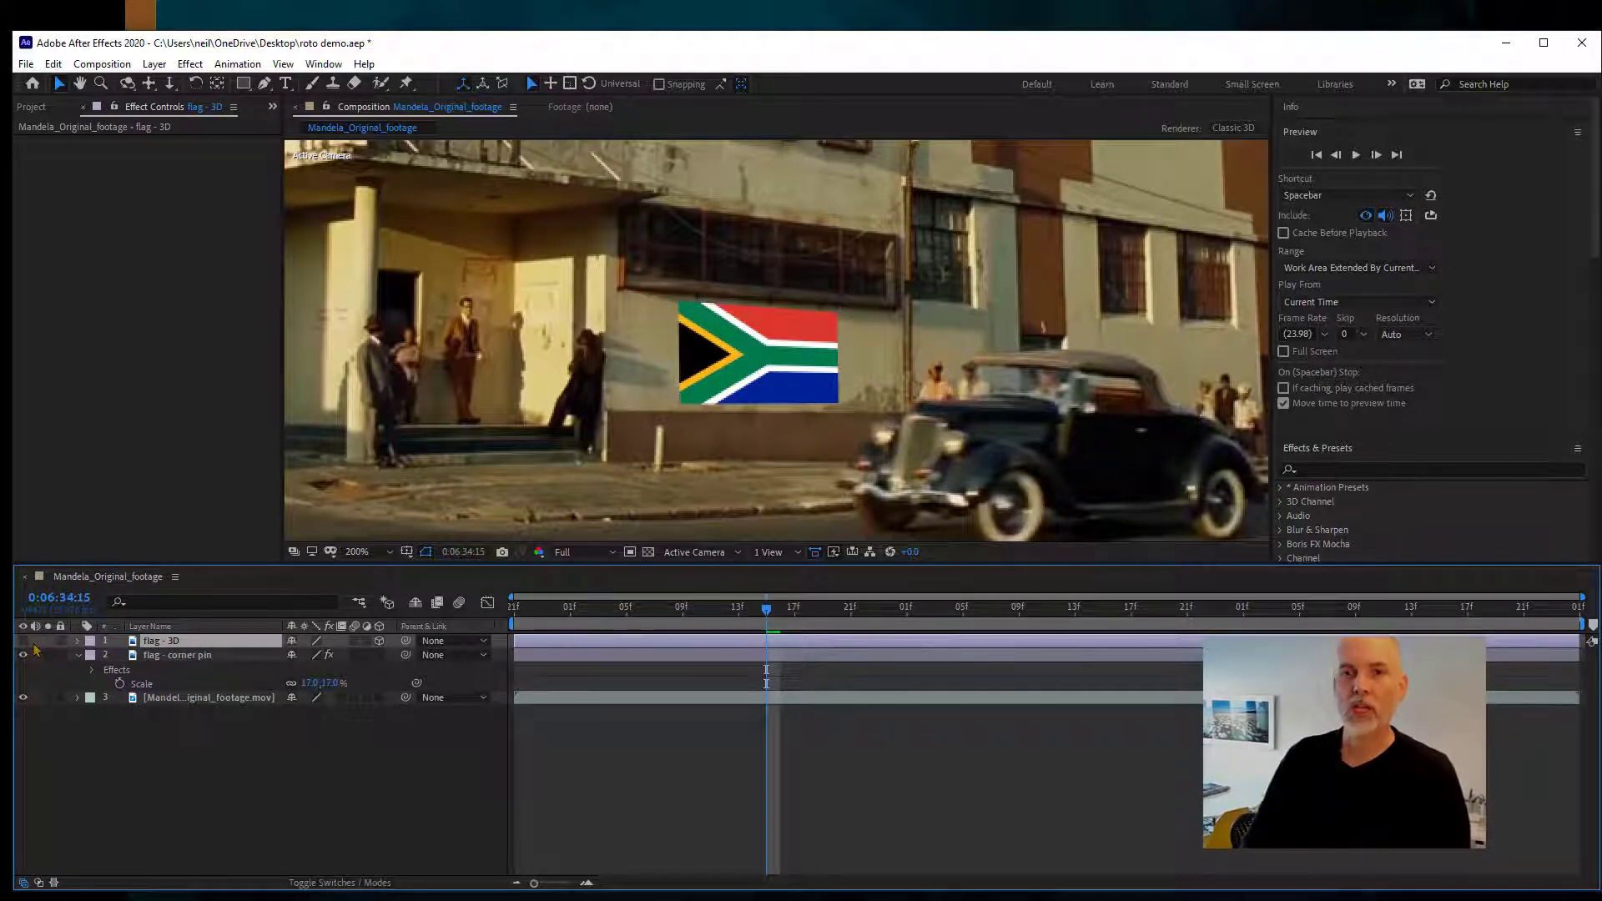
pyautogui.click(30, 108)
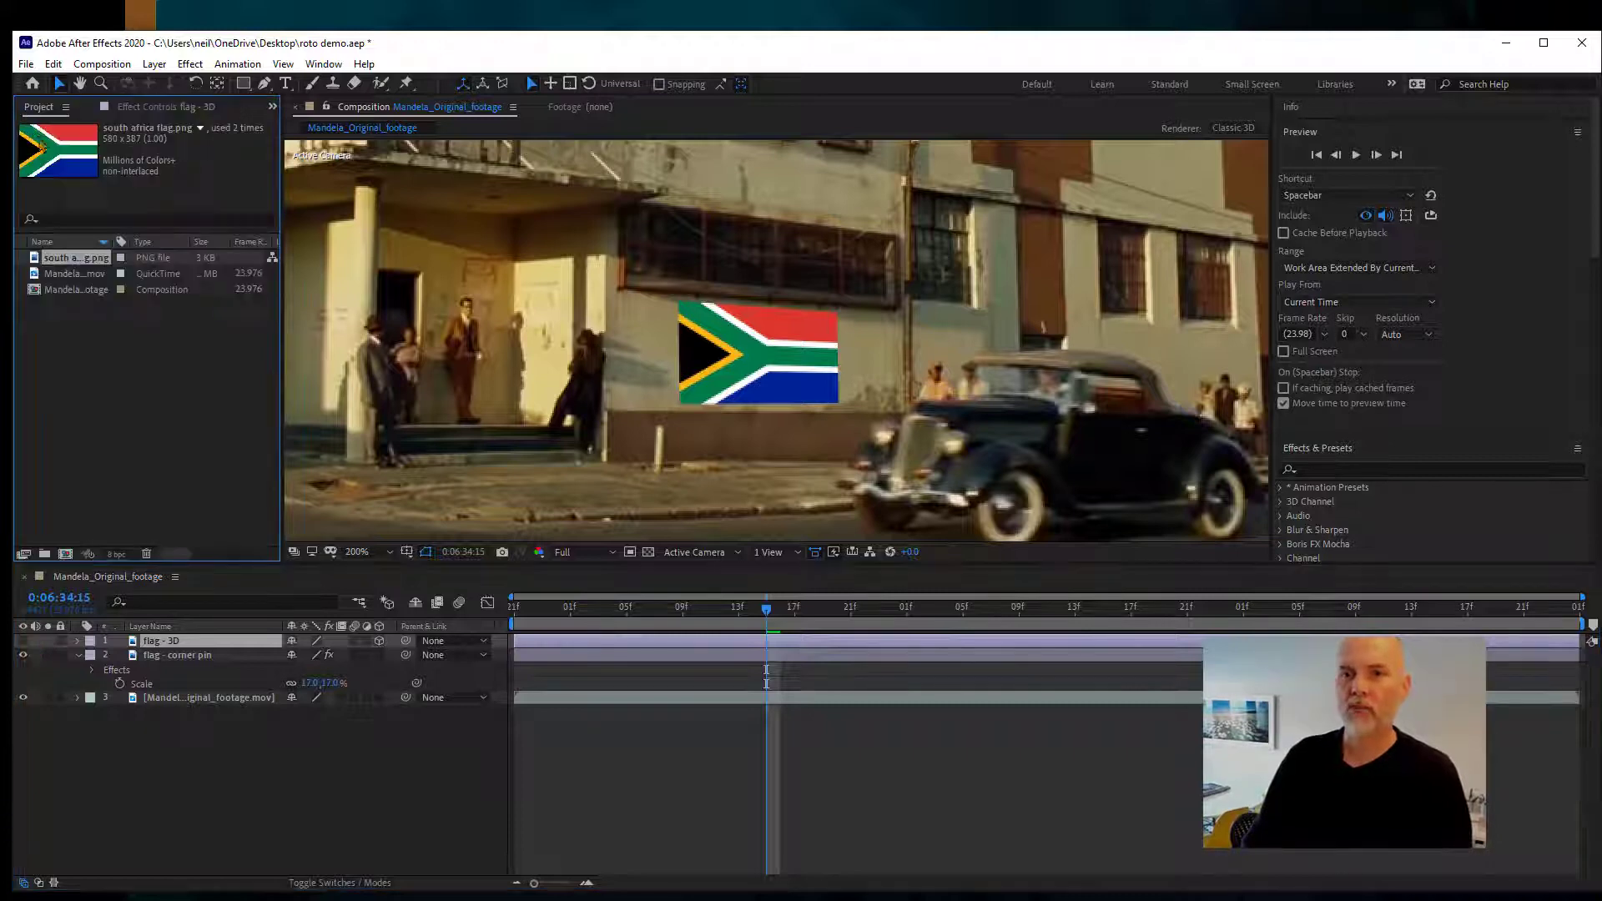
pyautogui.doubleClick(34, 259)
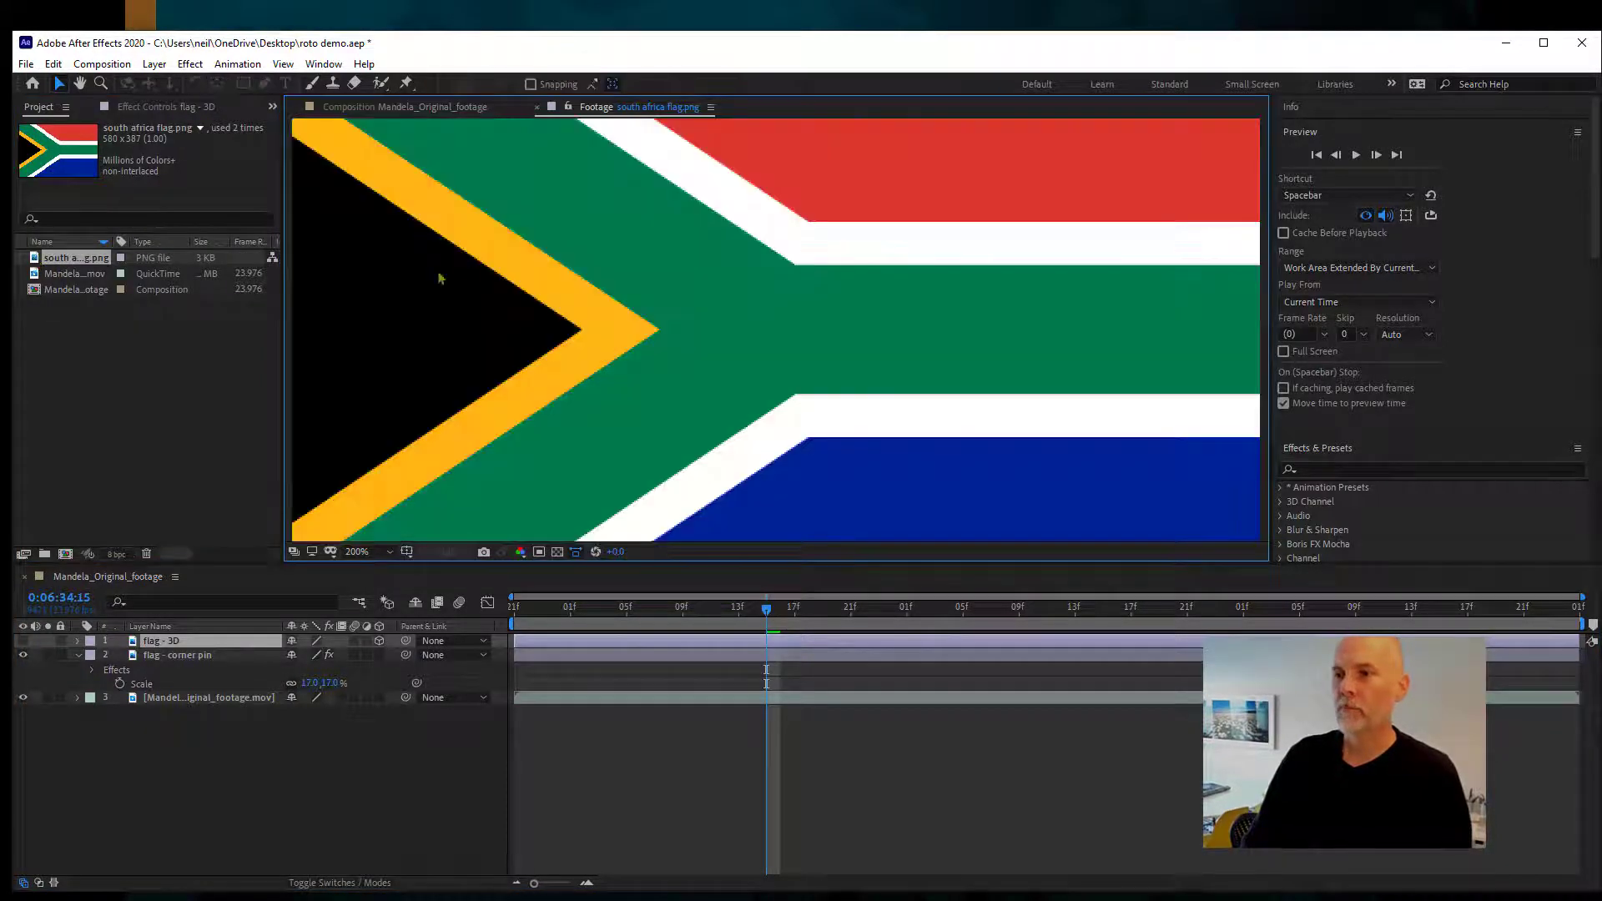
pyautogui.click(472, 109)
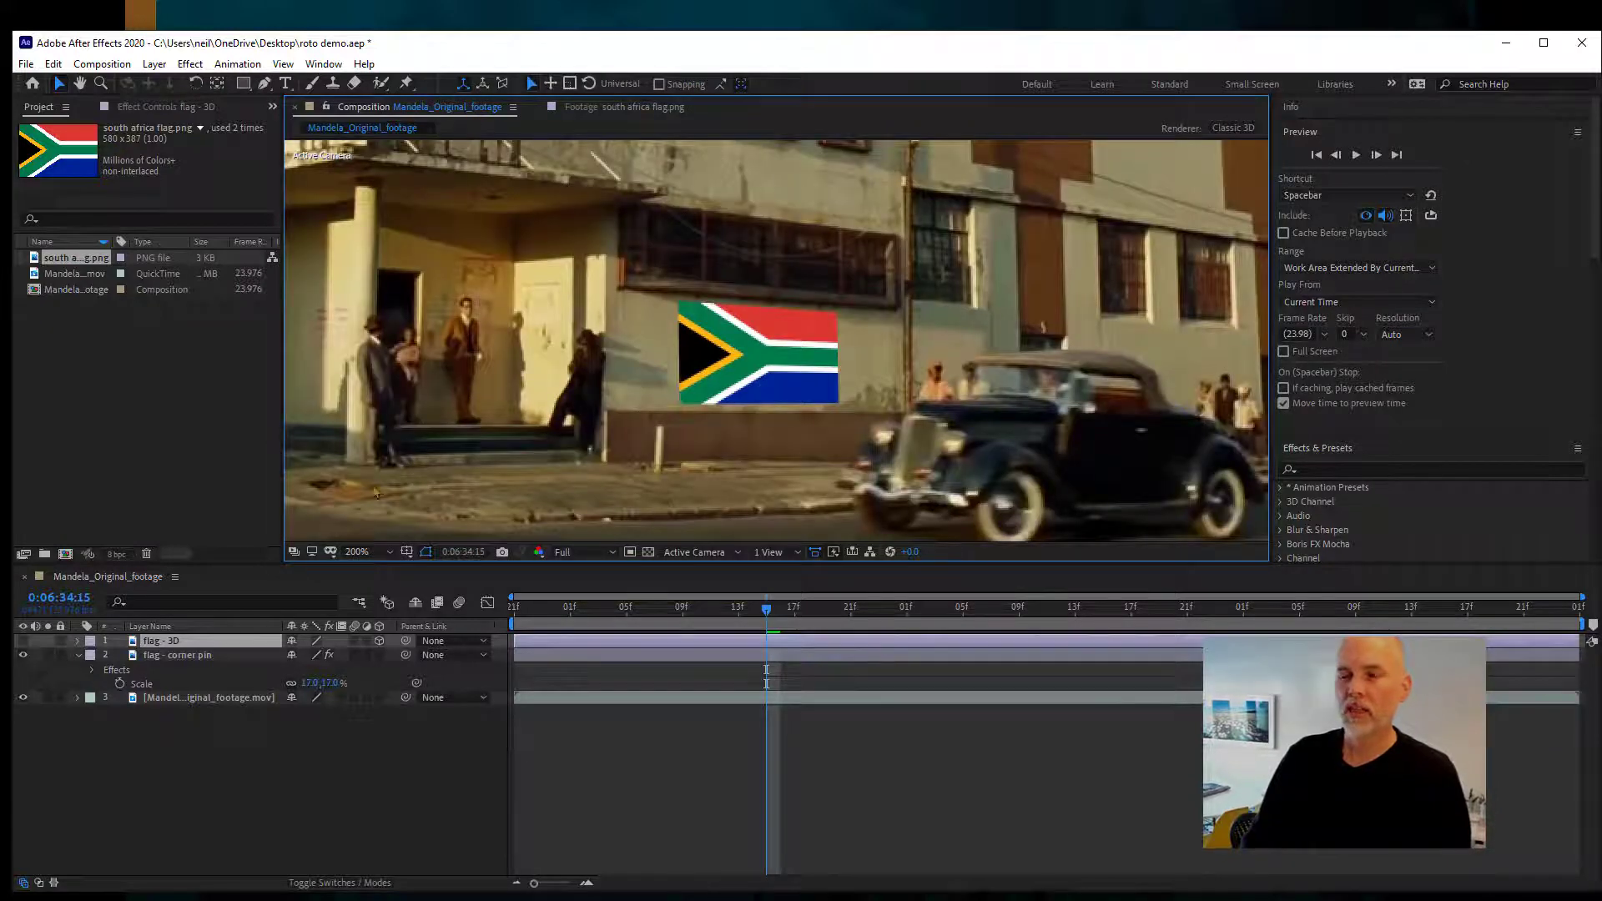
# - Show only the flag - 3D layer over the footage and delete the flag - corner pin layer
pyautogui.click(22, 641)
pyautogui.click(22, 655)
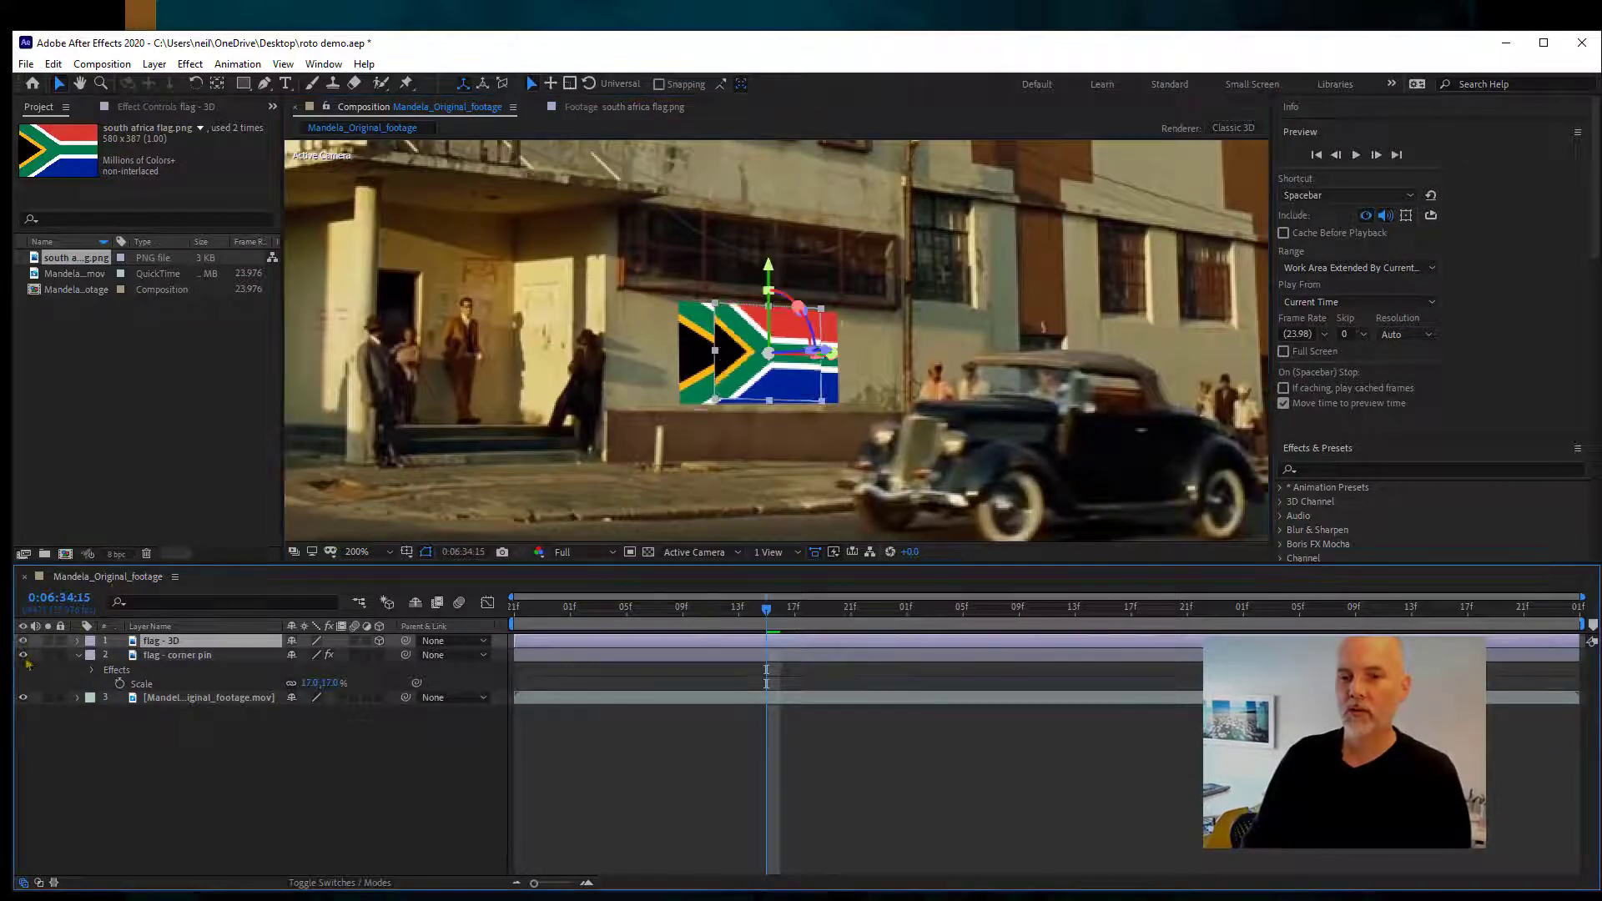
pyautogui.click(1018, 782)
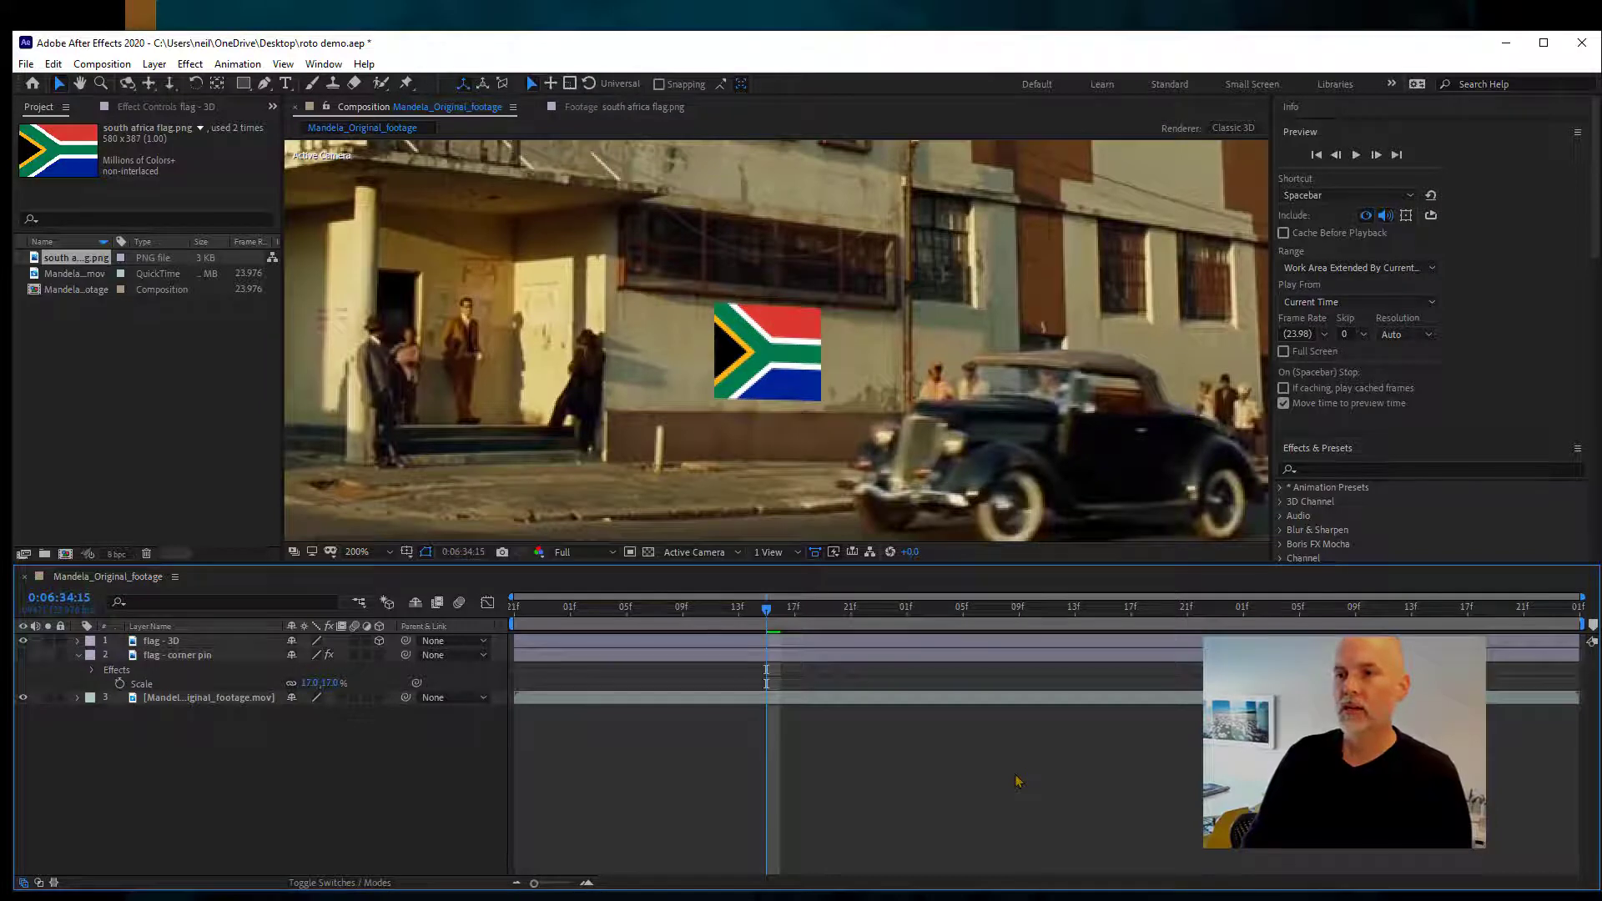
pyautogui.press(',')
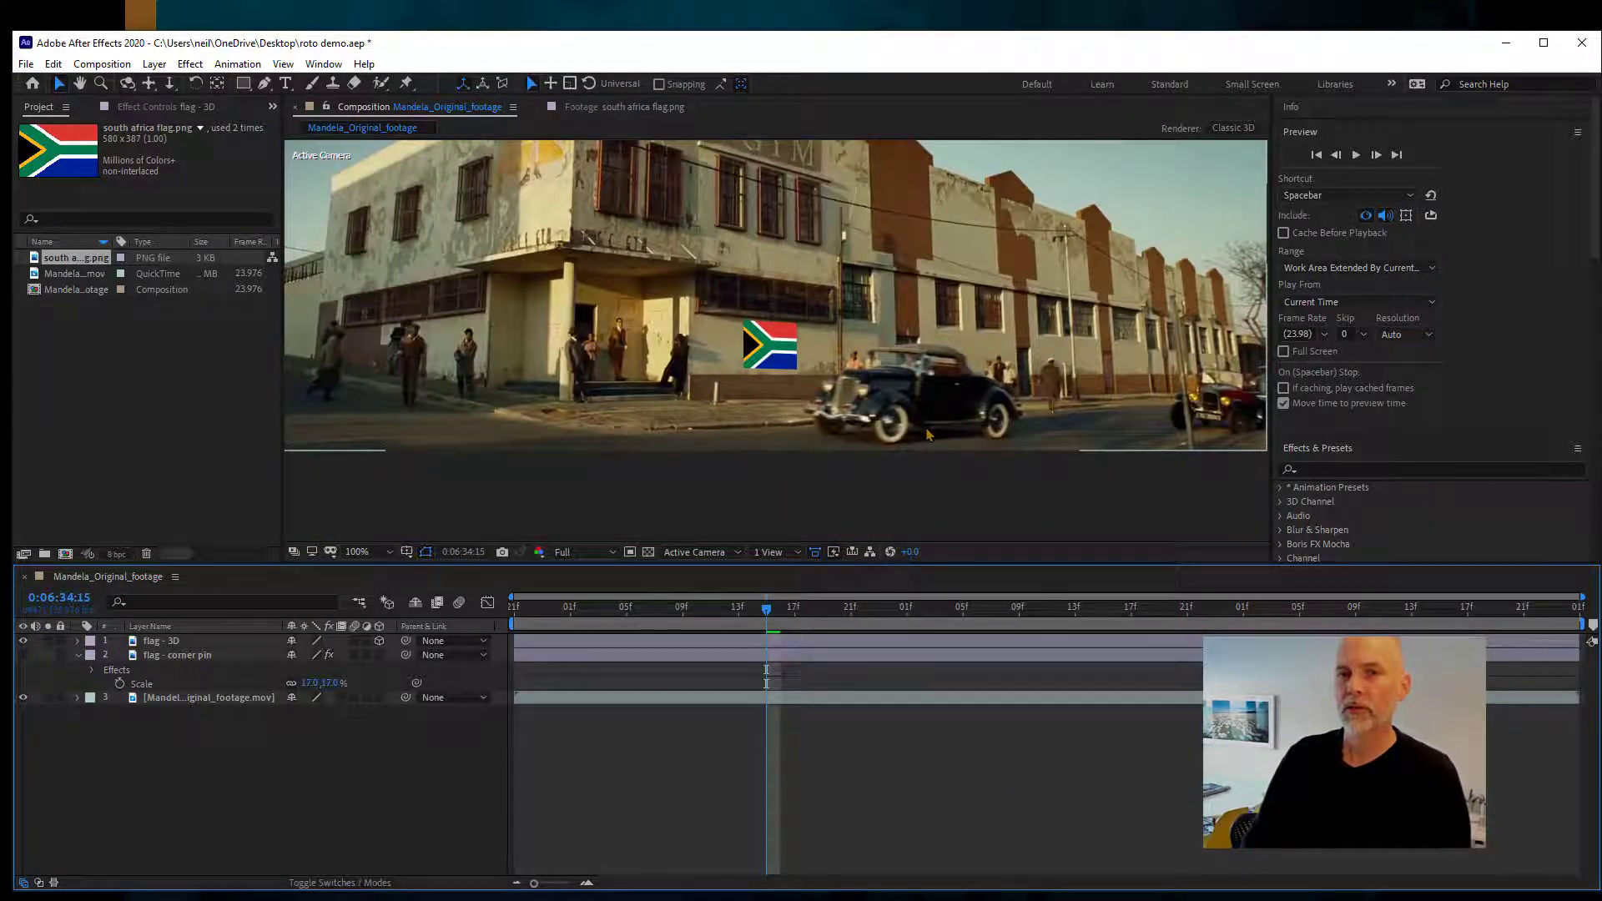
pyautogui.press('.')
pyautogui.press('.')
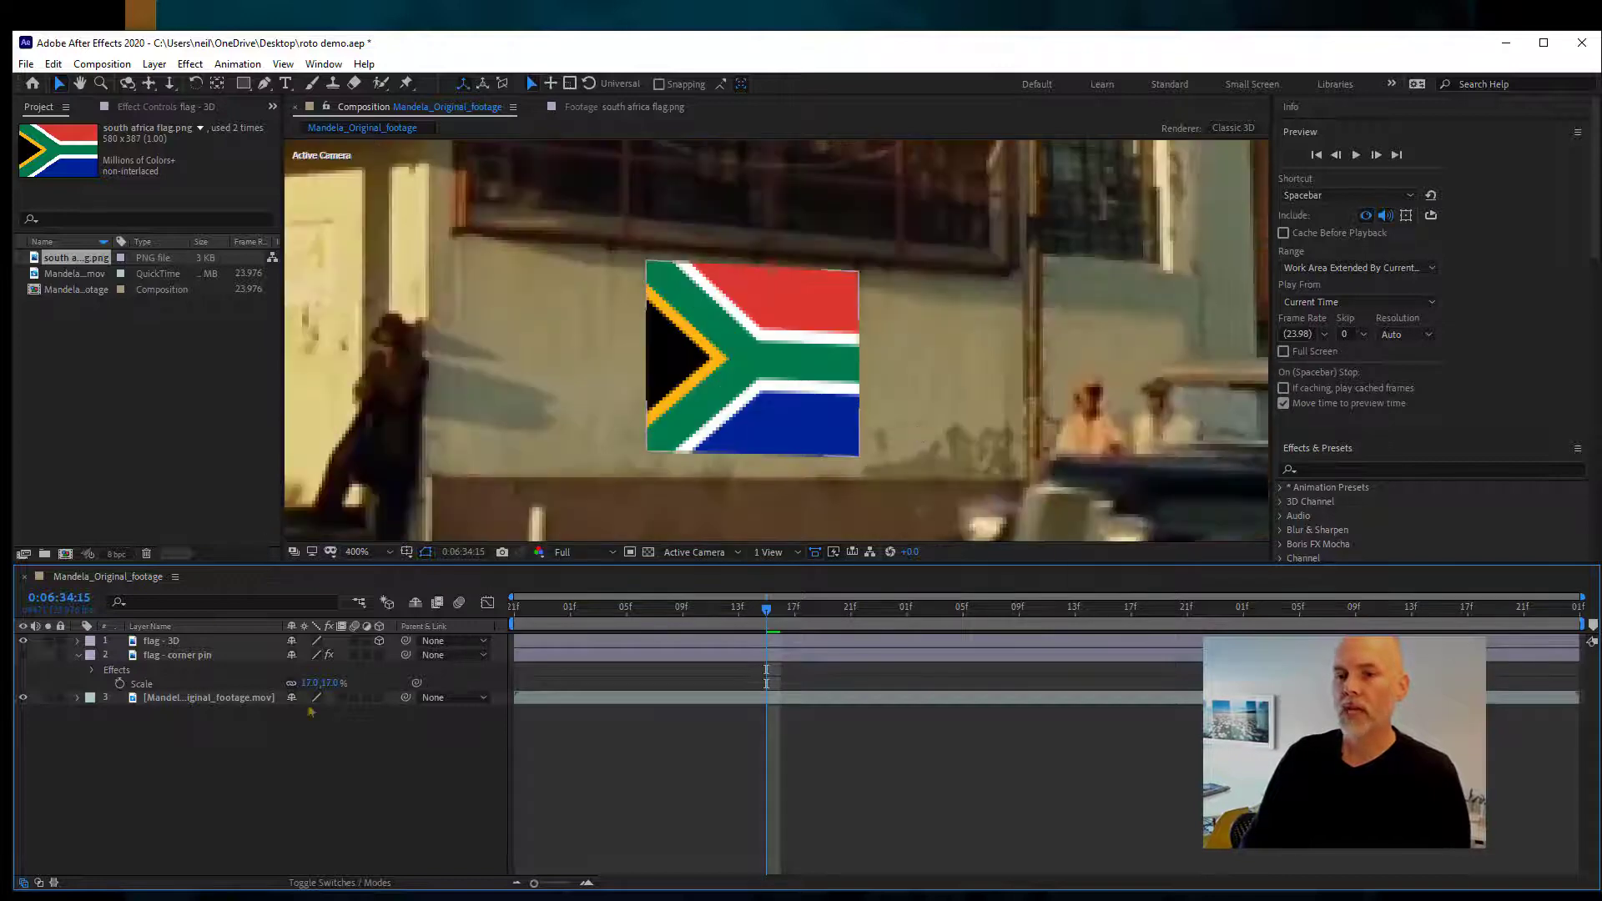
pyautogui.click(225, 658)
pyautogui.press('Delete')
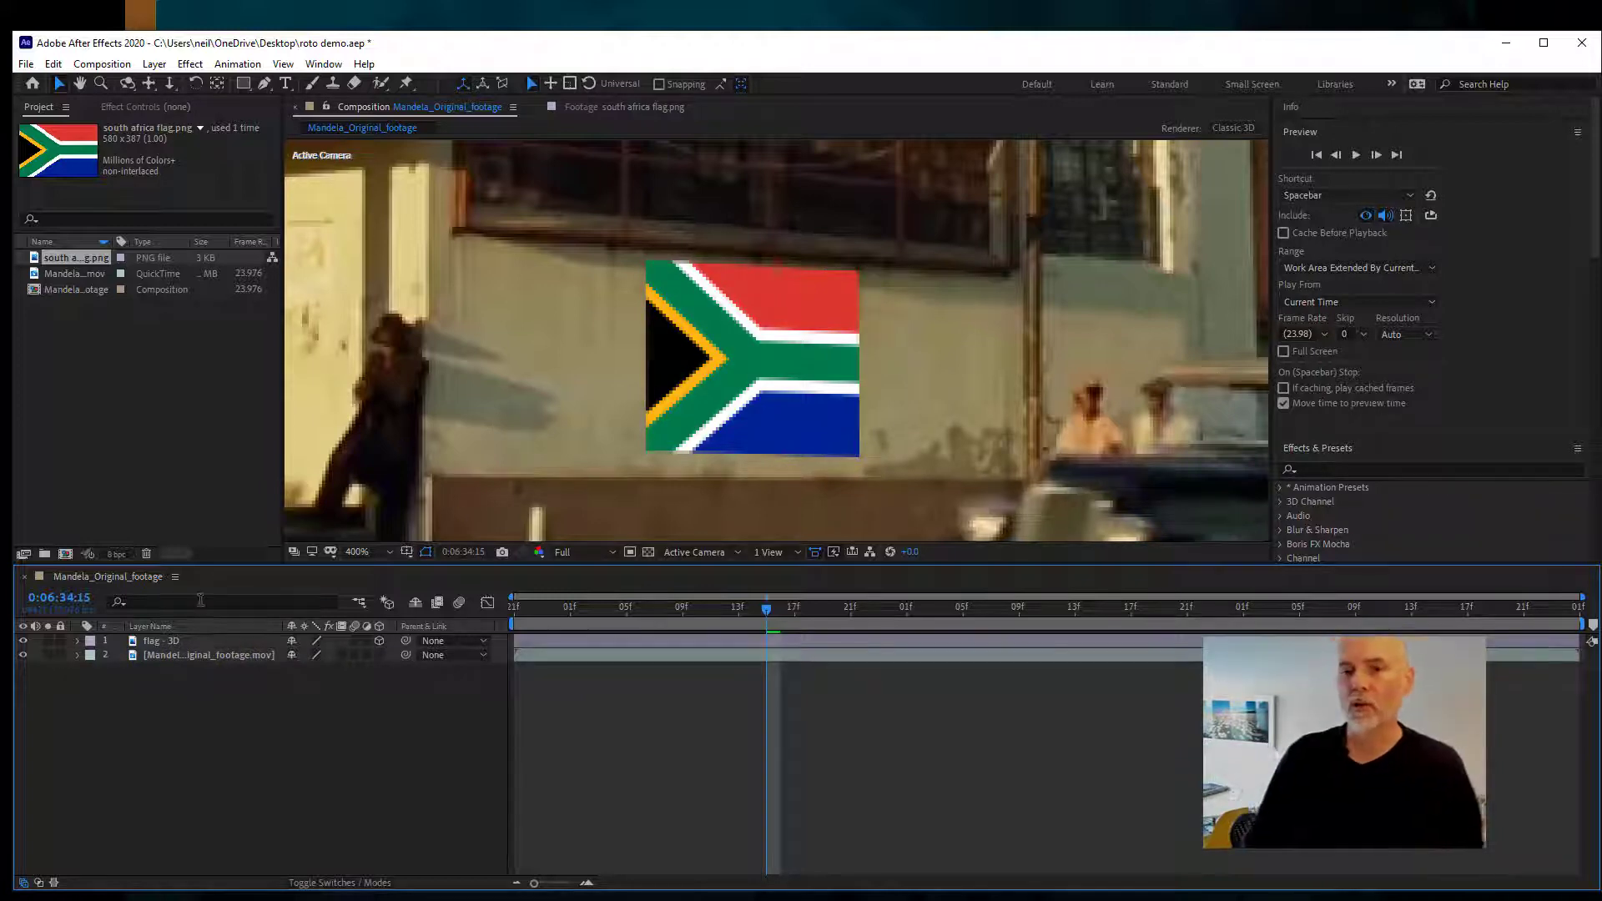
# - Reveal only the orientation and rotation properties of the flag - 3D layer and inspect the flag against the wall
pyautogui.click(161, 640)
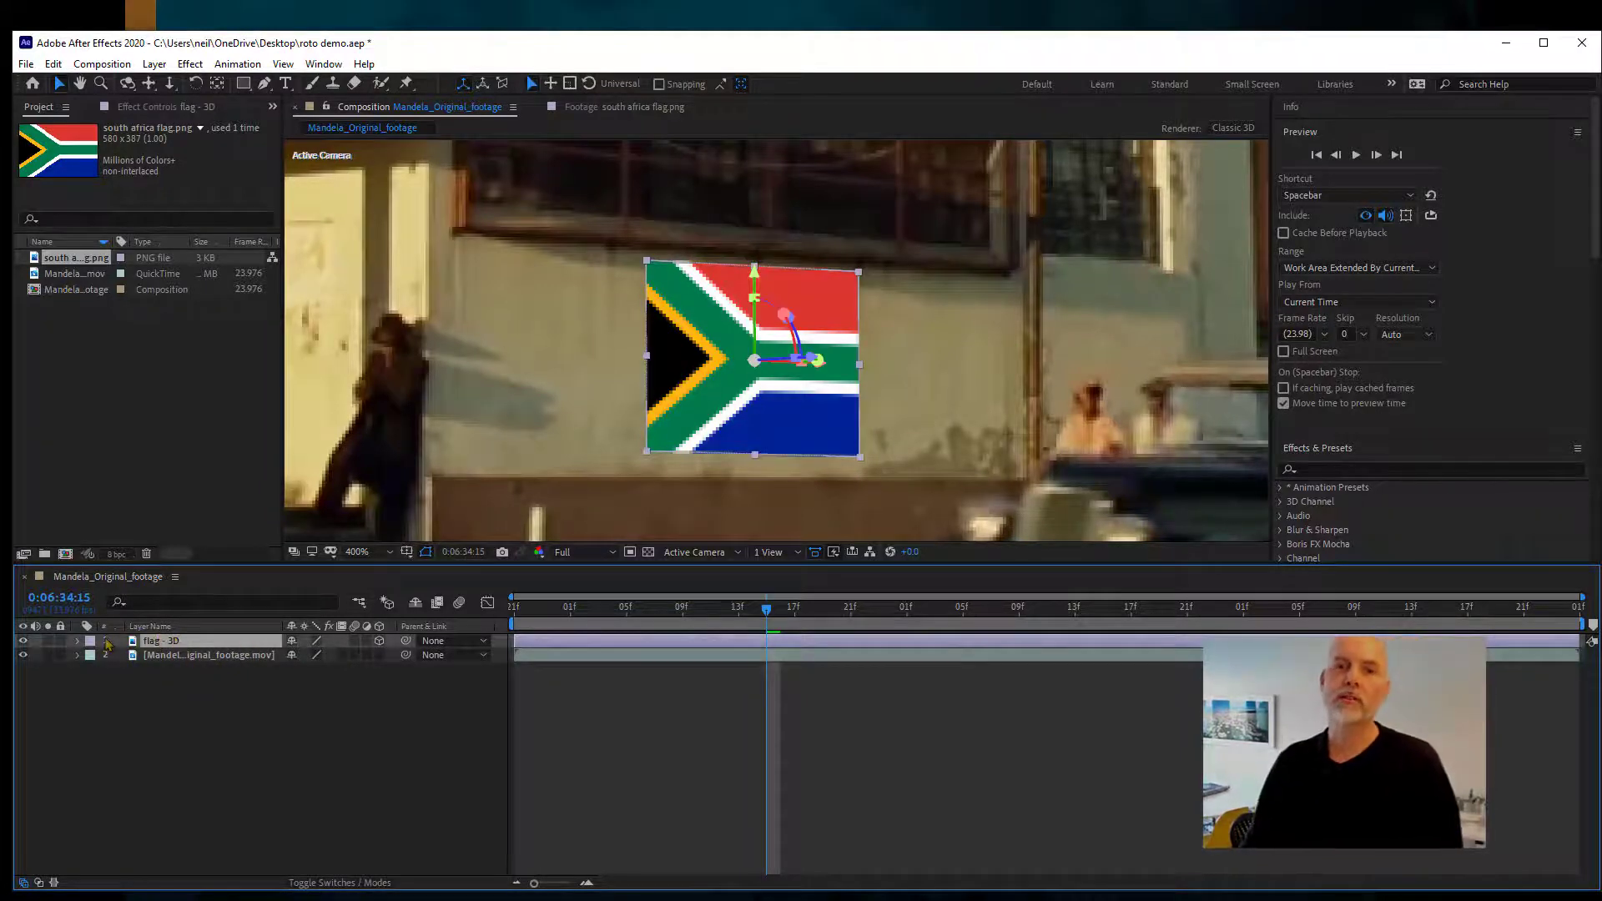
pyautogui.click(78, 641)
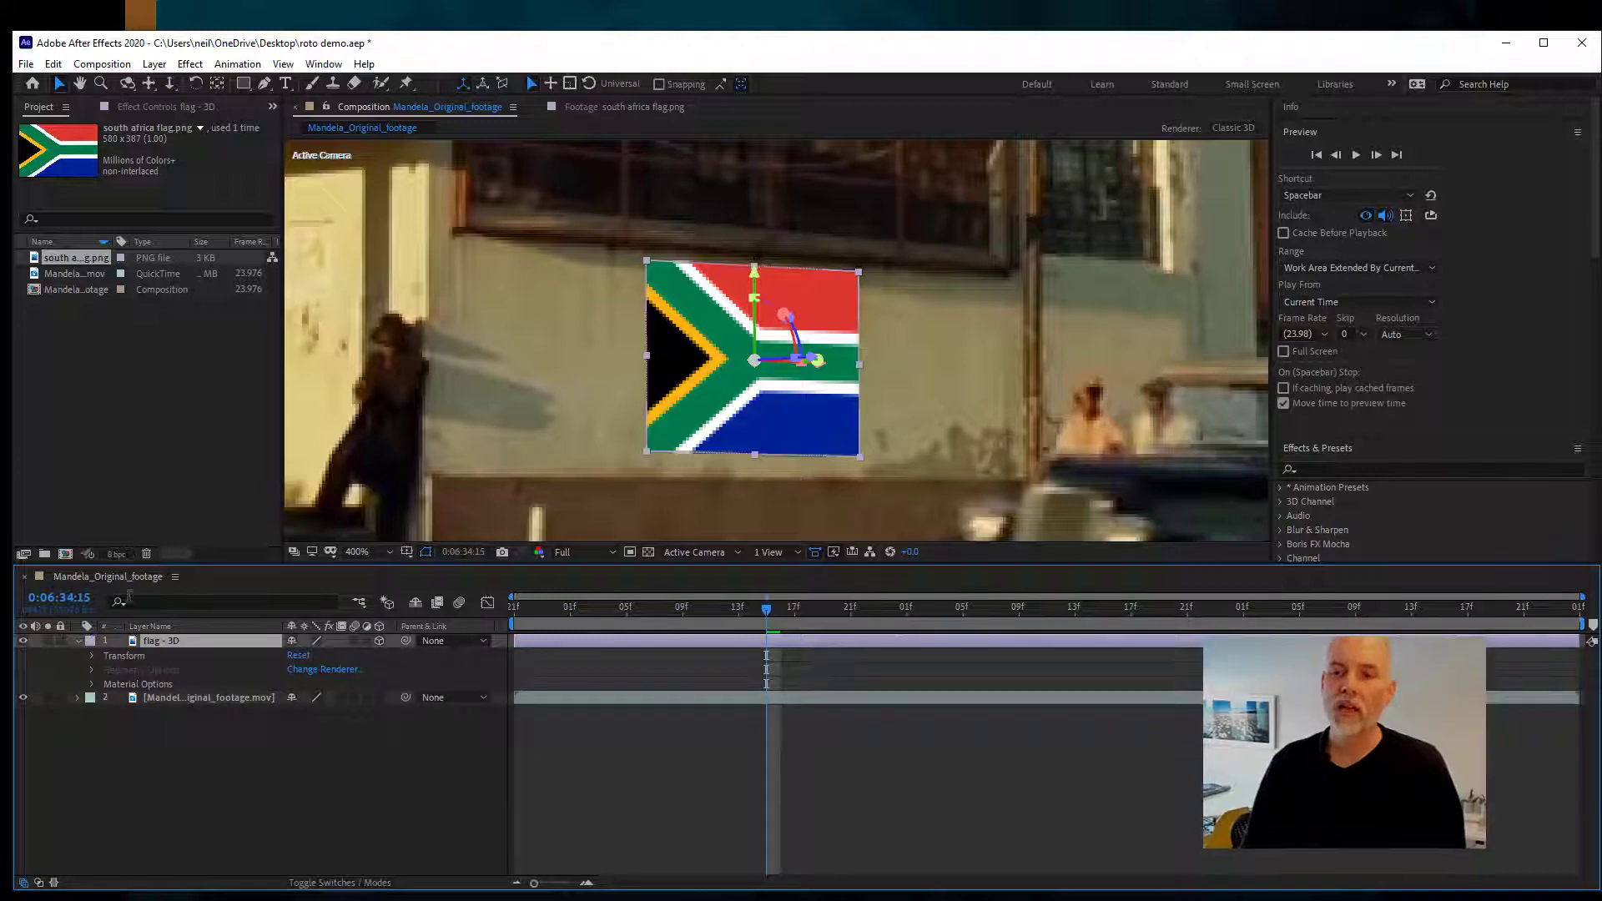
pyautogui.click(93, 656)
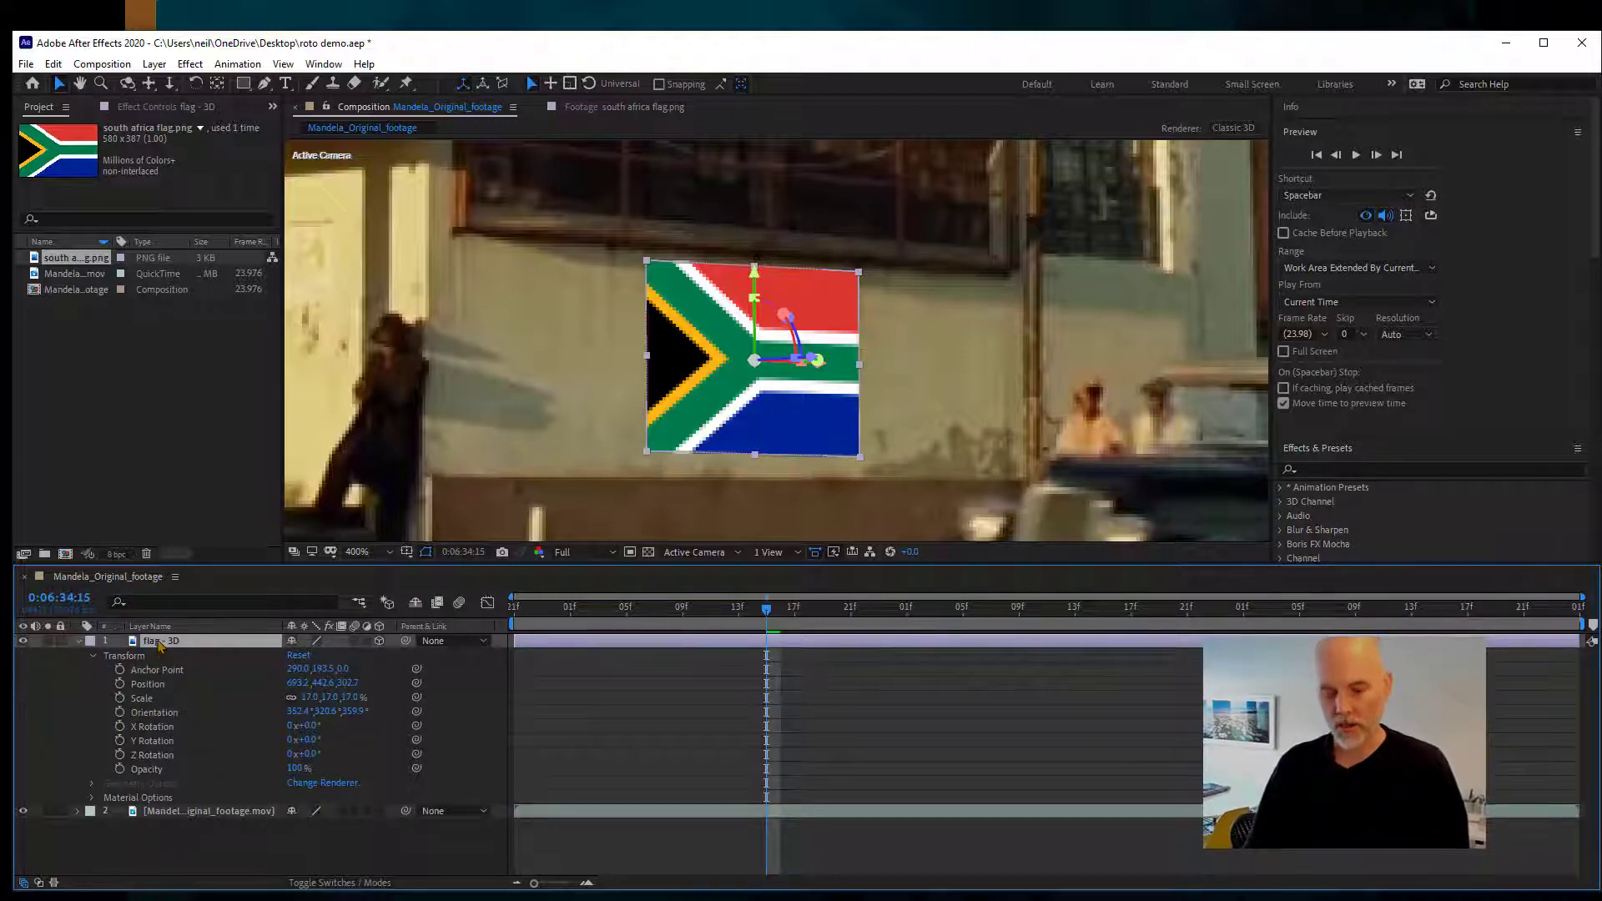
pyautogui.press('r')
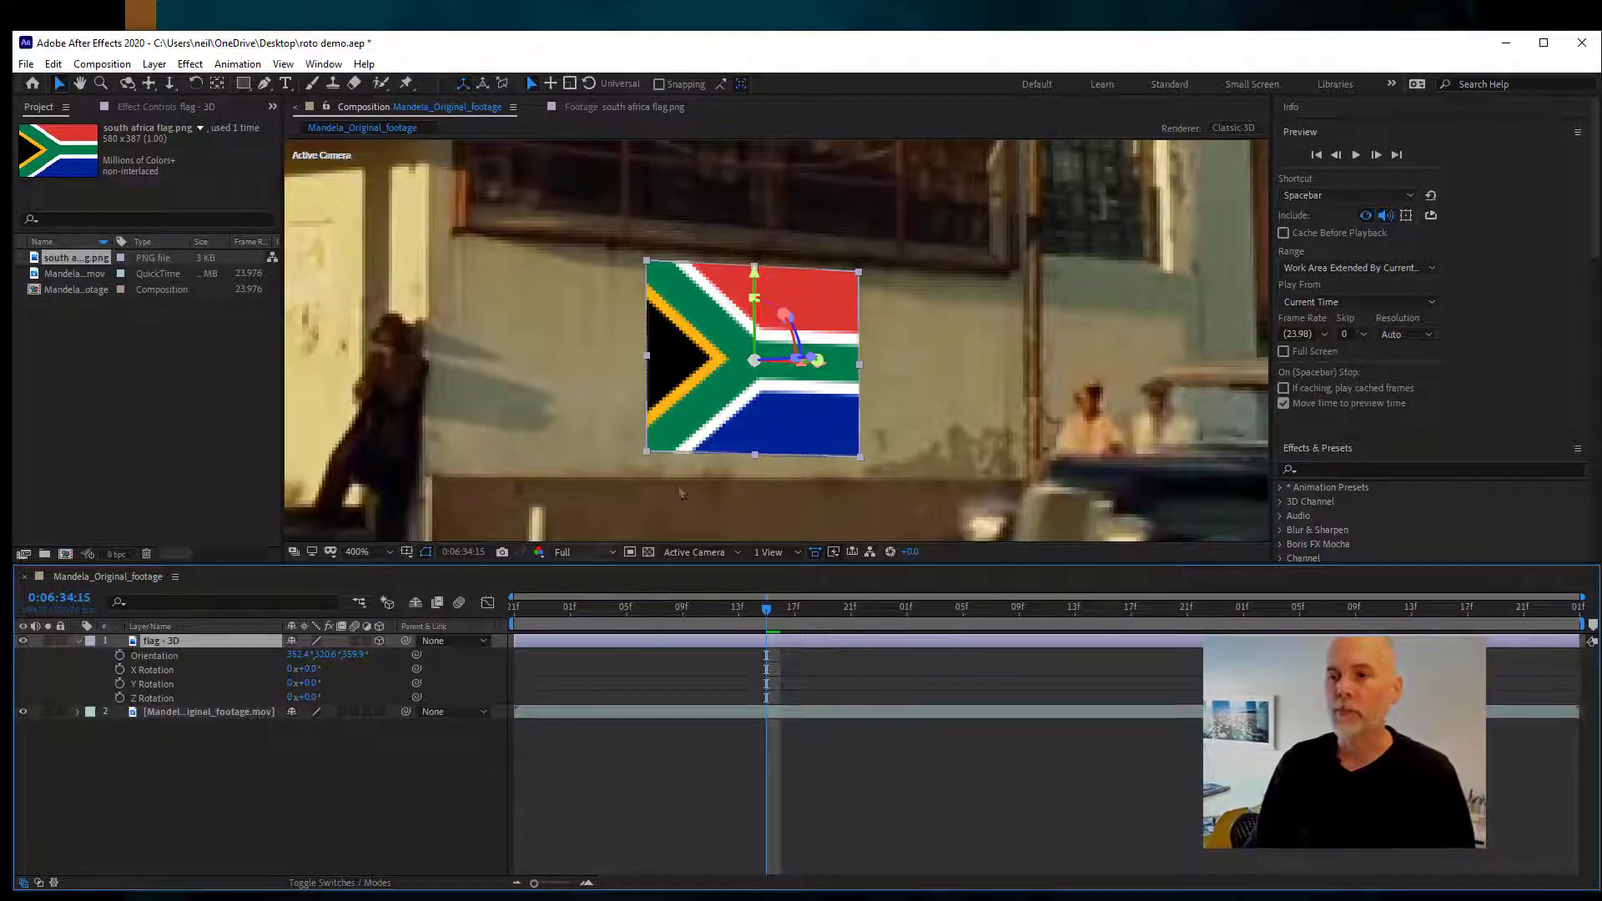
pyautogui.scroll(-2, 709, 453)
pyautogui.scroll(1, 676, 423)
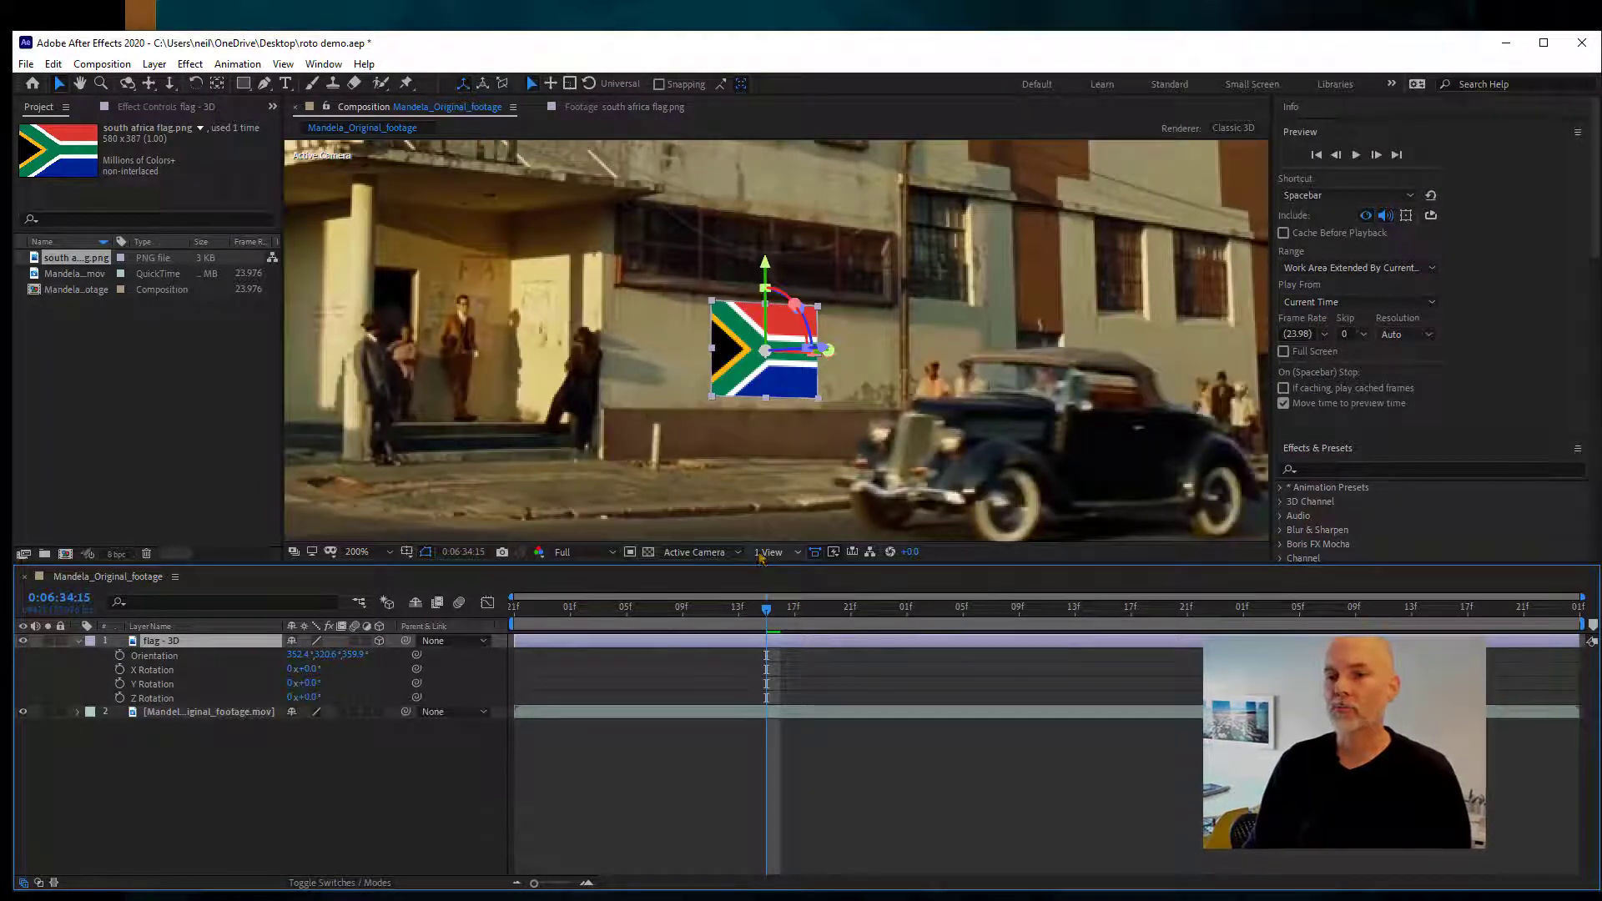
# - Split the composition viewer into two horizontal views and consult the Compositing Fundamentals workflow slide in the presentation
pyautogui.click(758, 553)
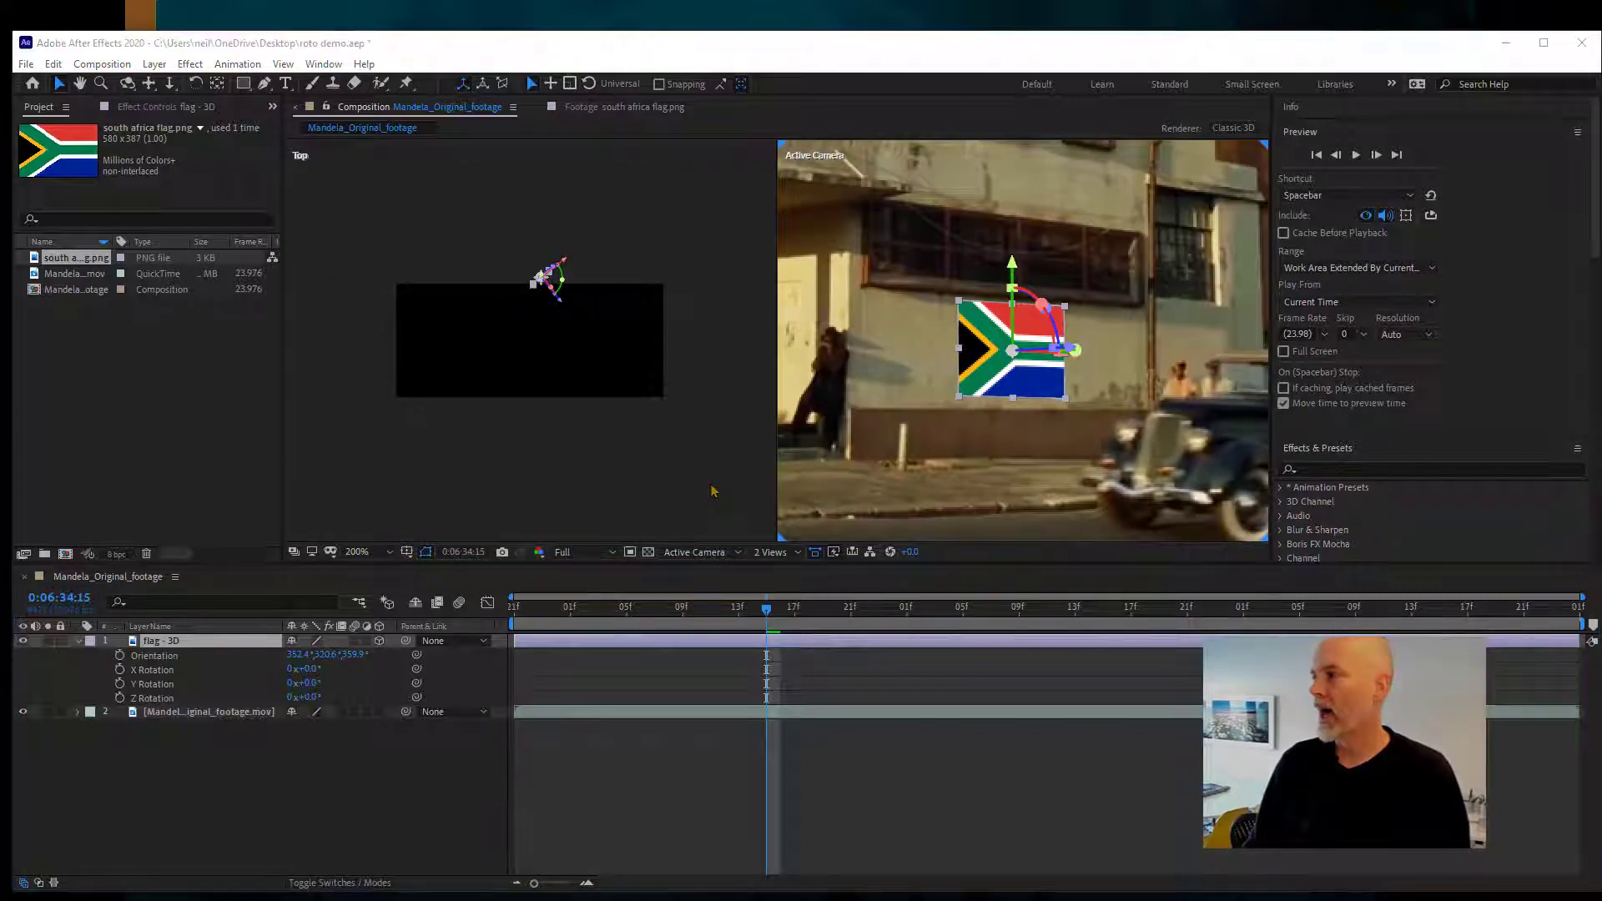
pyautogui.hotkey('alt', 'Tab')
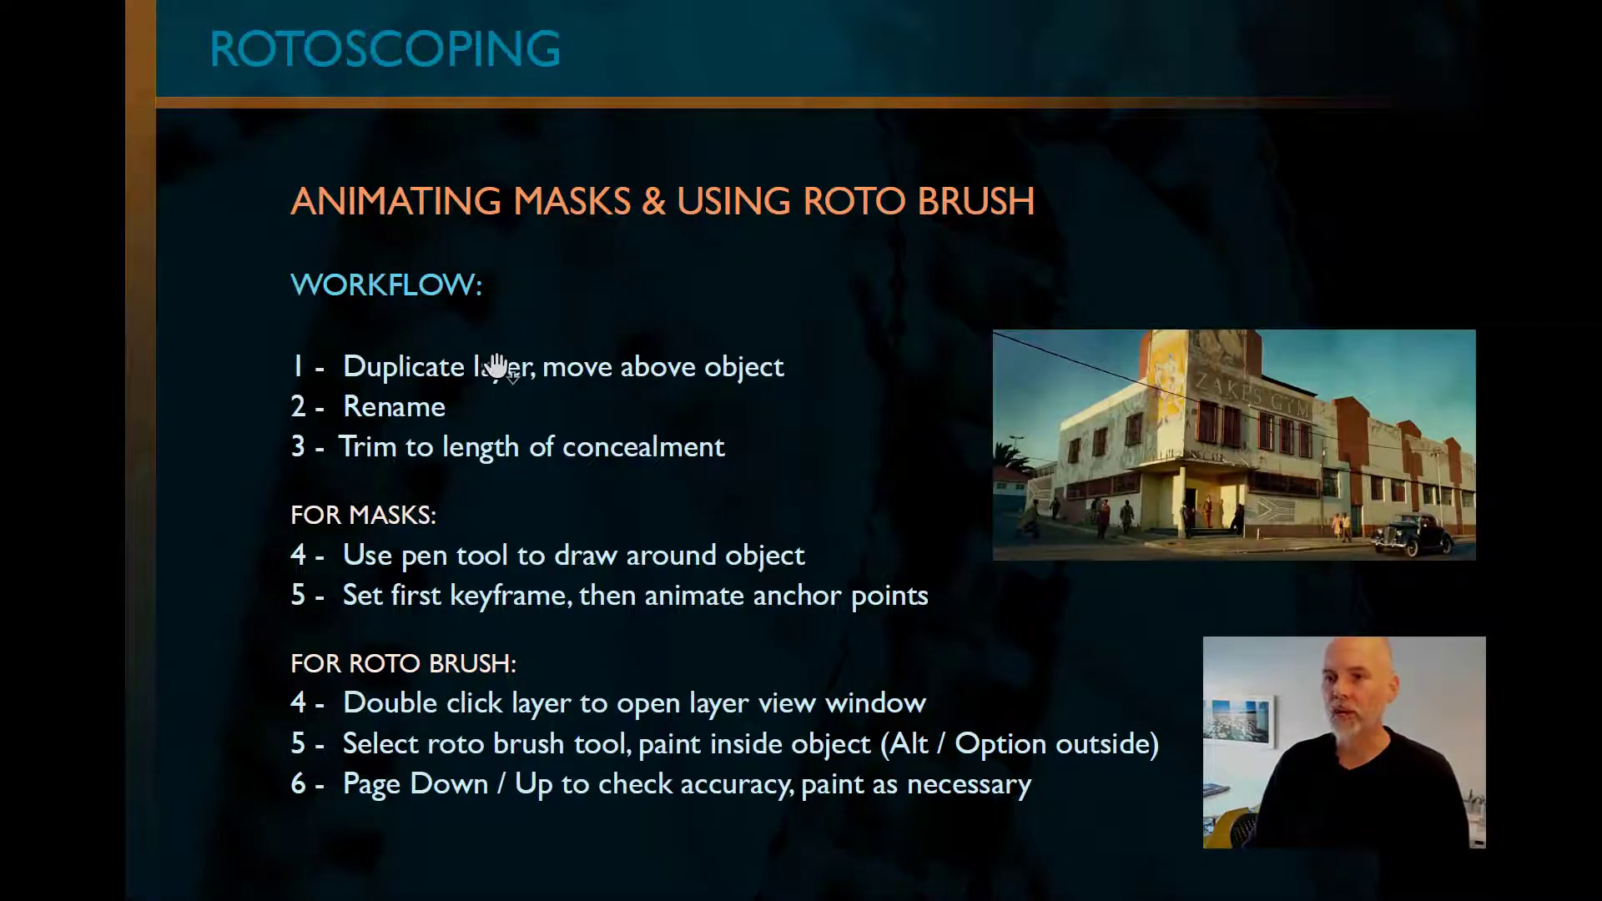
pyautogui.press('Left')
pyautogui.press('Left')
pyautogui.press('Left')
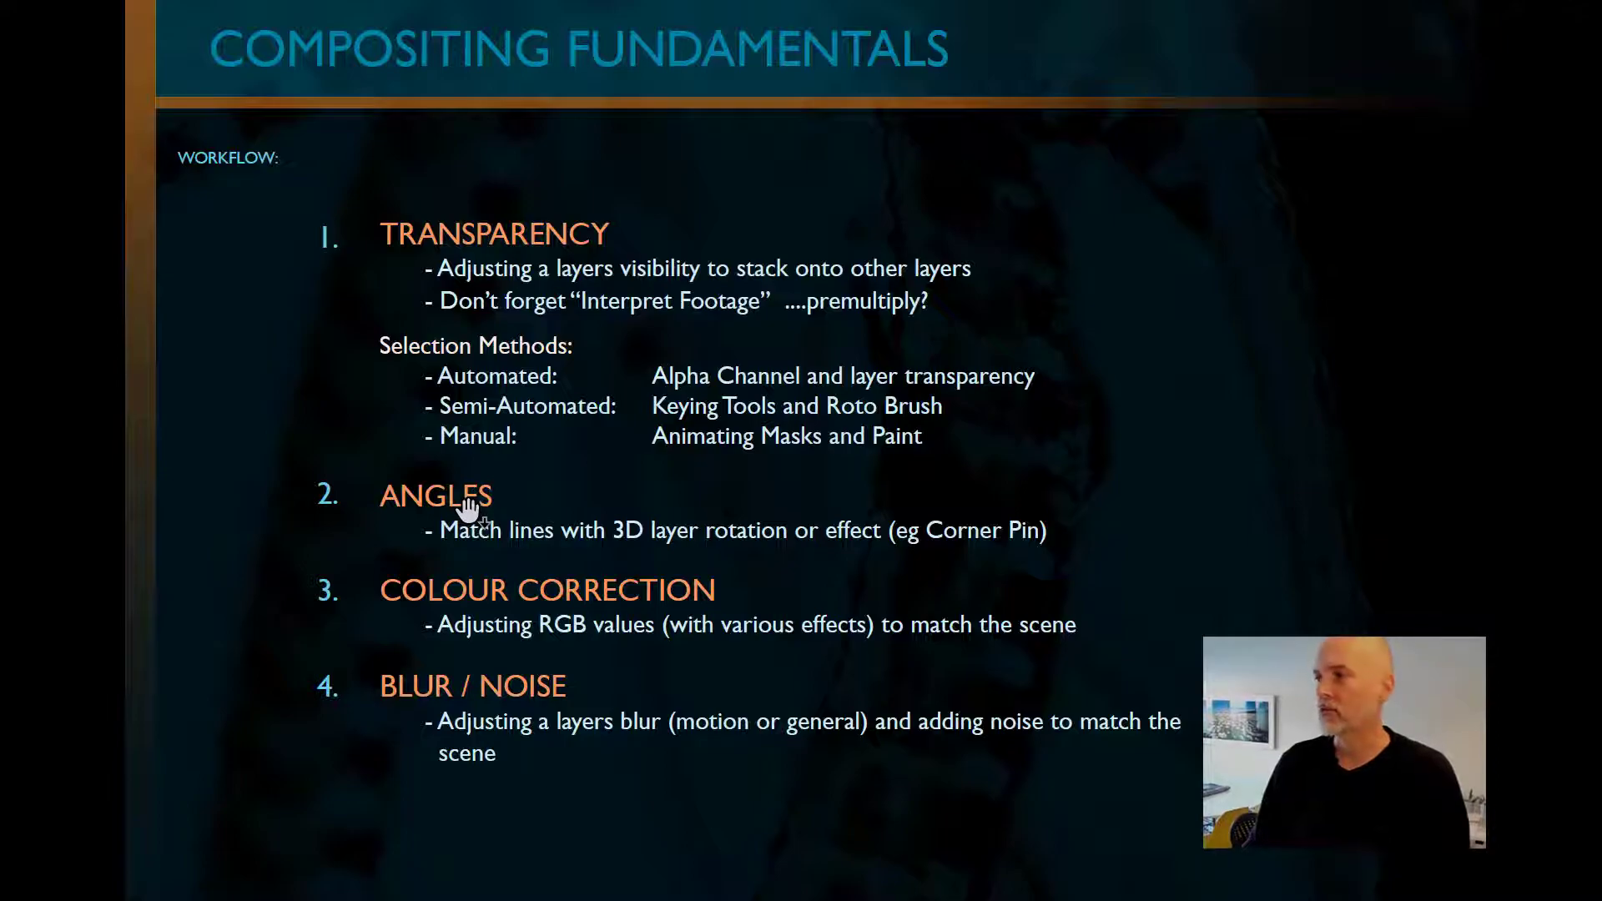
pyautogui.hotkey('alt', 'Tab')
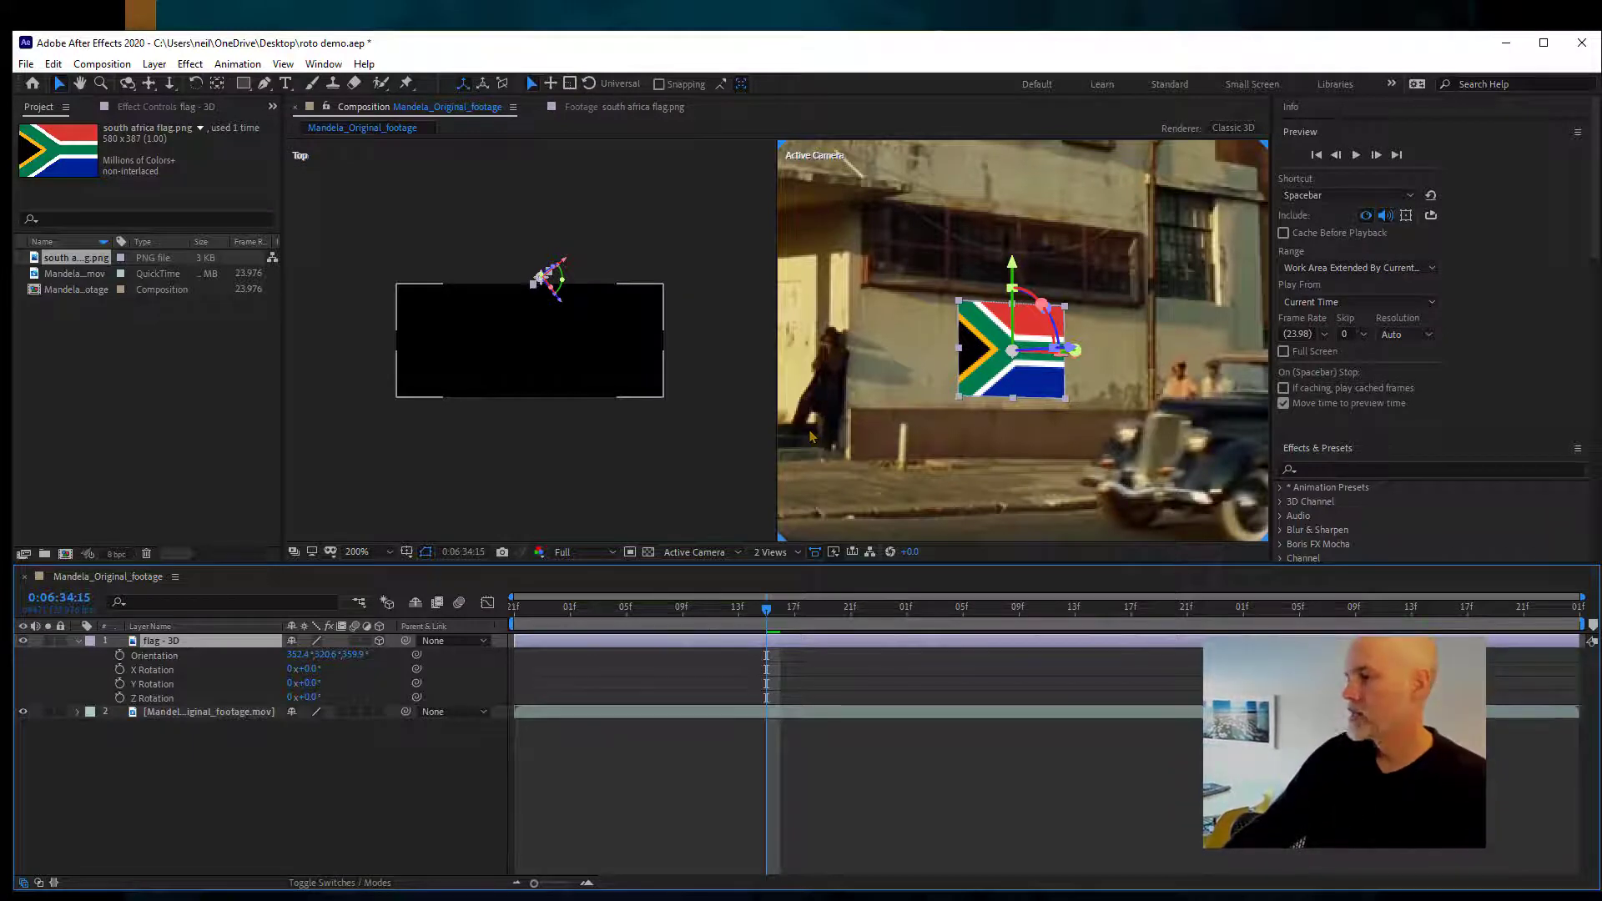
# - Select the Mandela footage layer and read the Rotoscoping workflow slide on animating masks and the Roto Brush
pyautogui.click(208, 714)
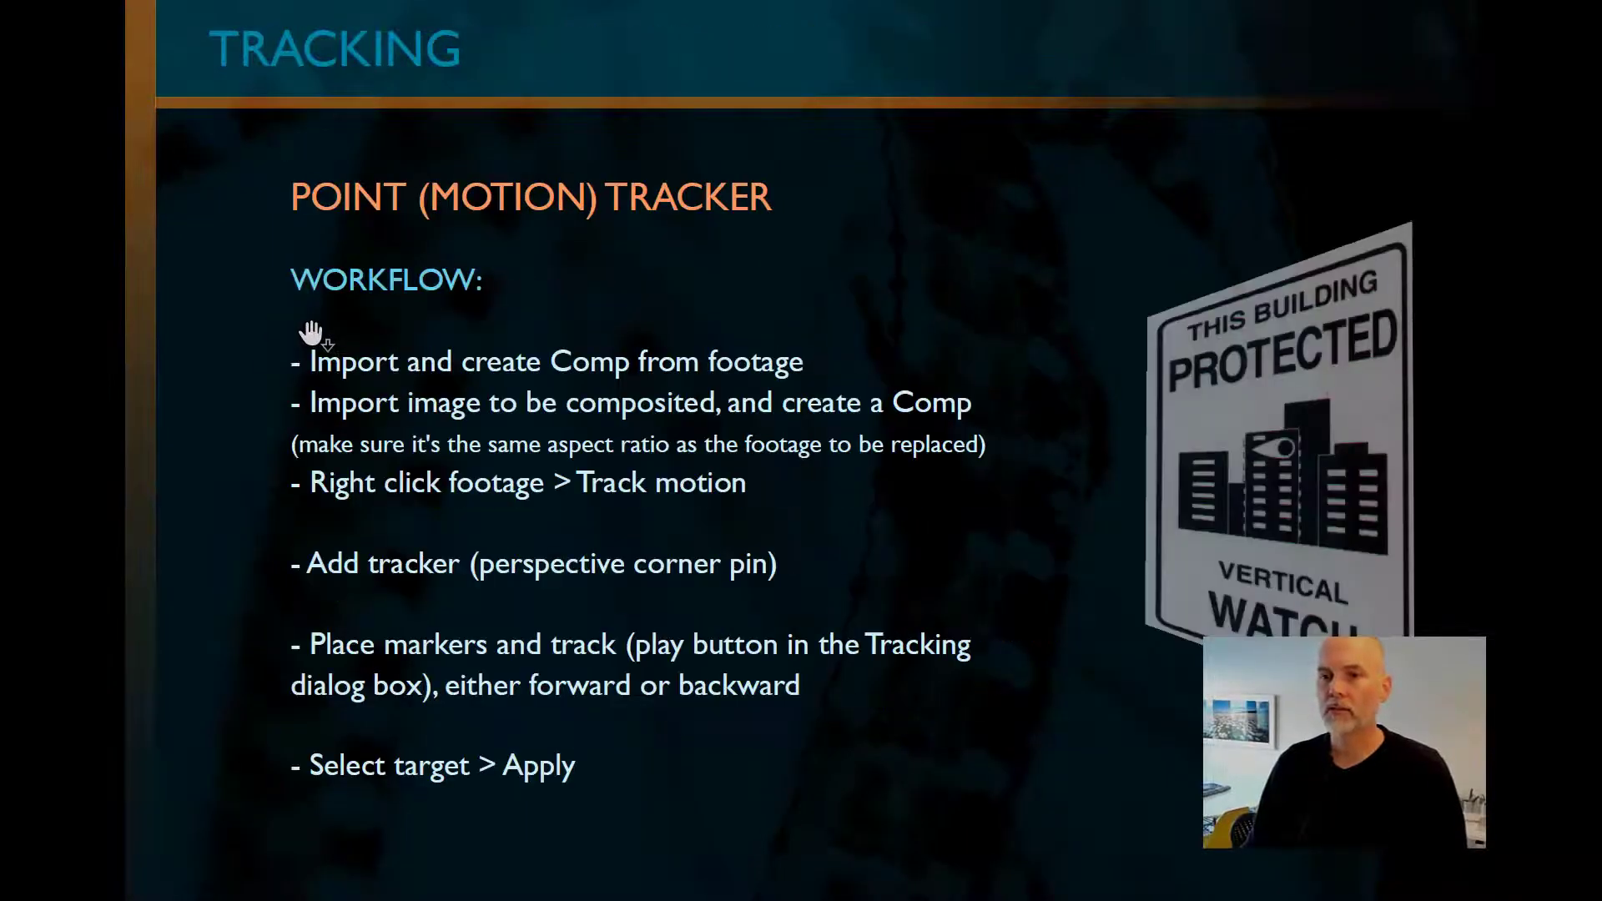
pyautogui.click(306, 361)
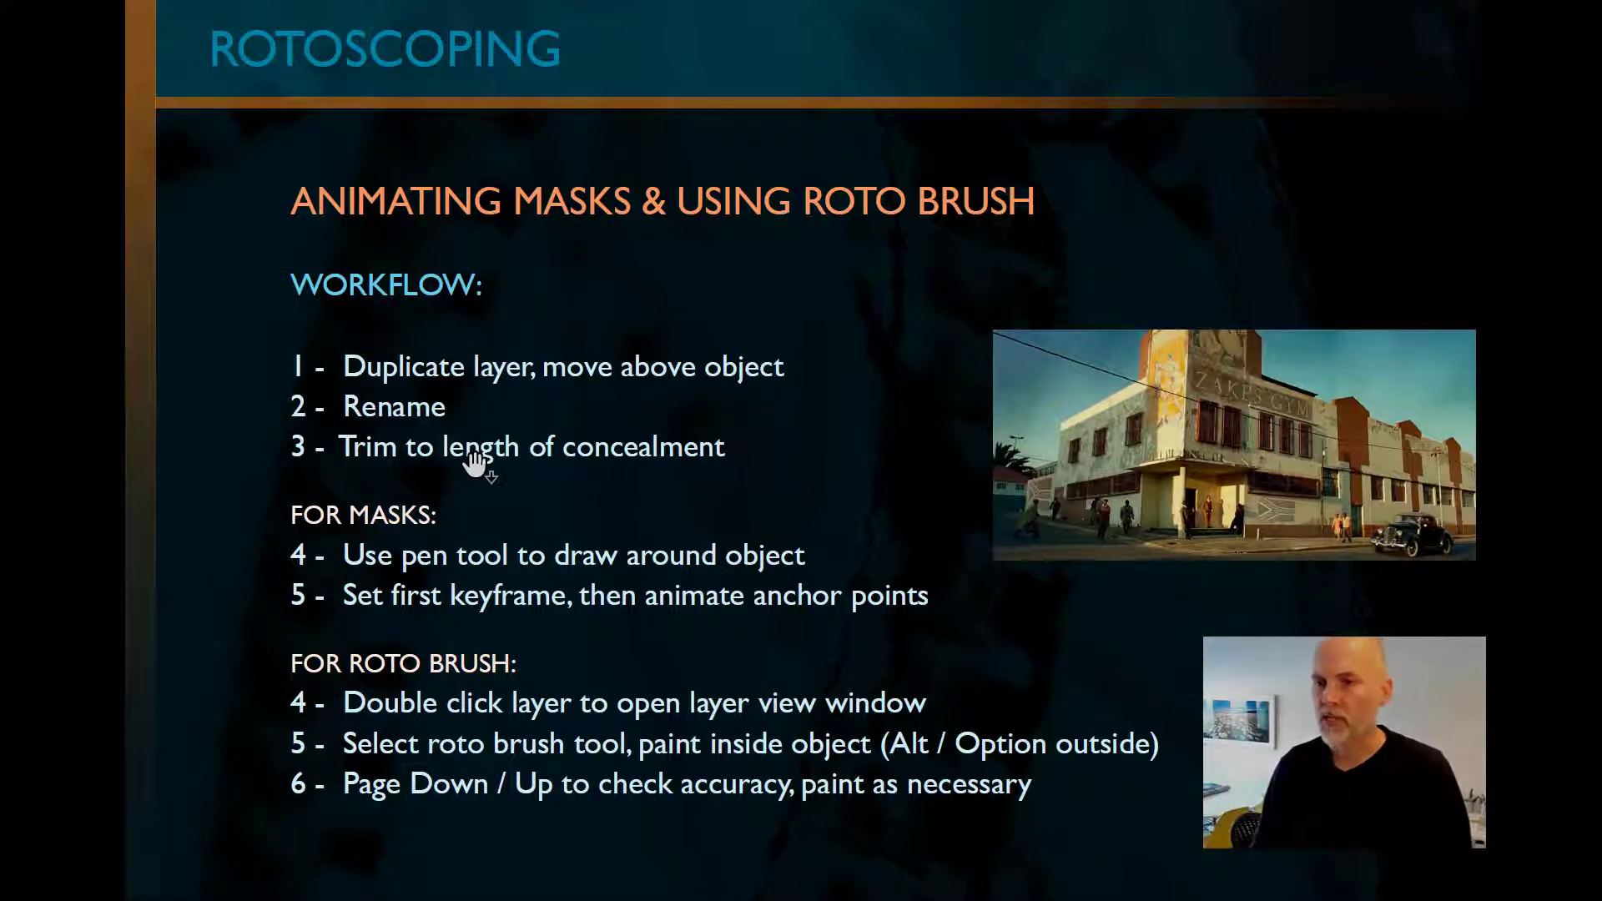
pyautogui.hotkey('alt', 'Tab')
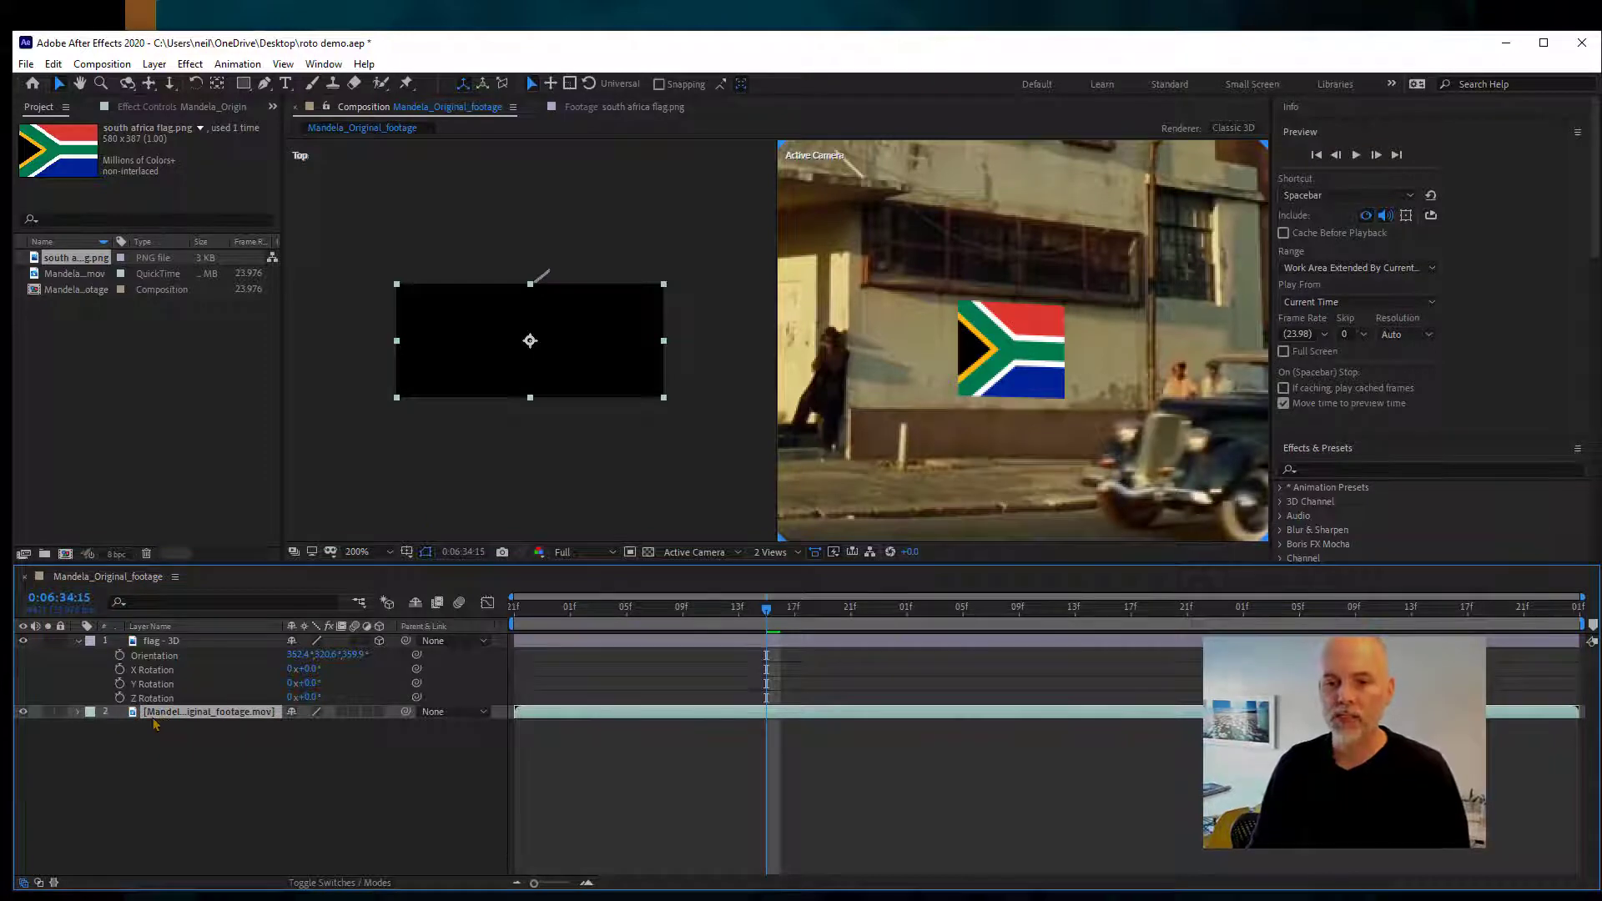
# - Rename the selected Mandela footage layer as "footage" and set its label colour to Red
pyautogui.press('Return')
pyautogui.write('footage')
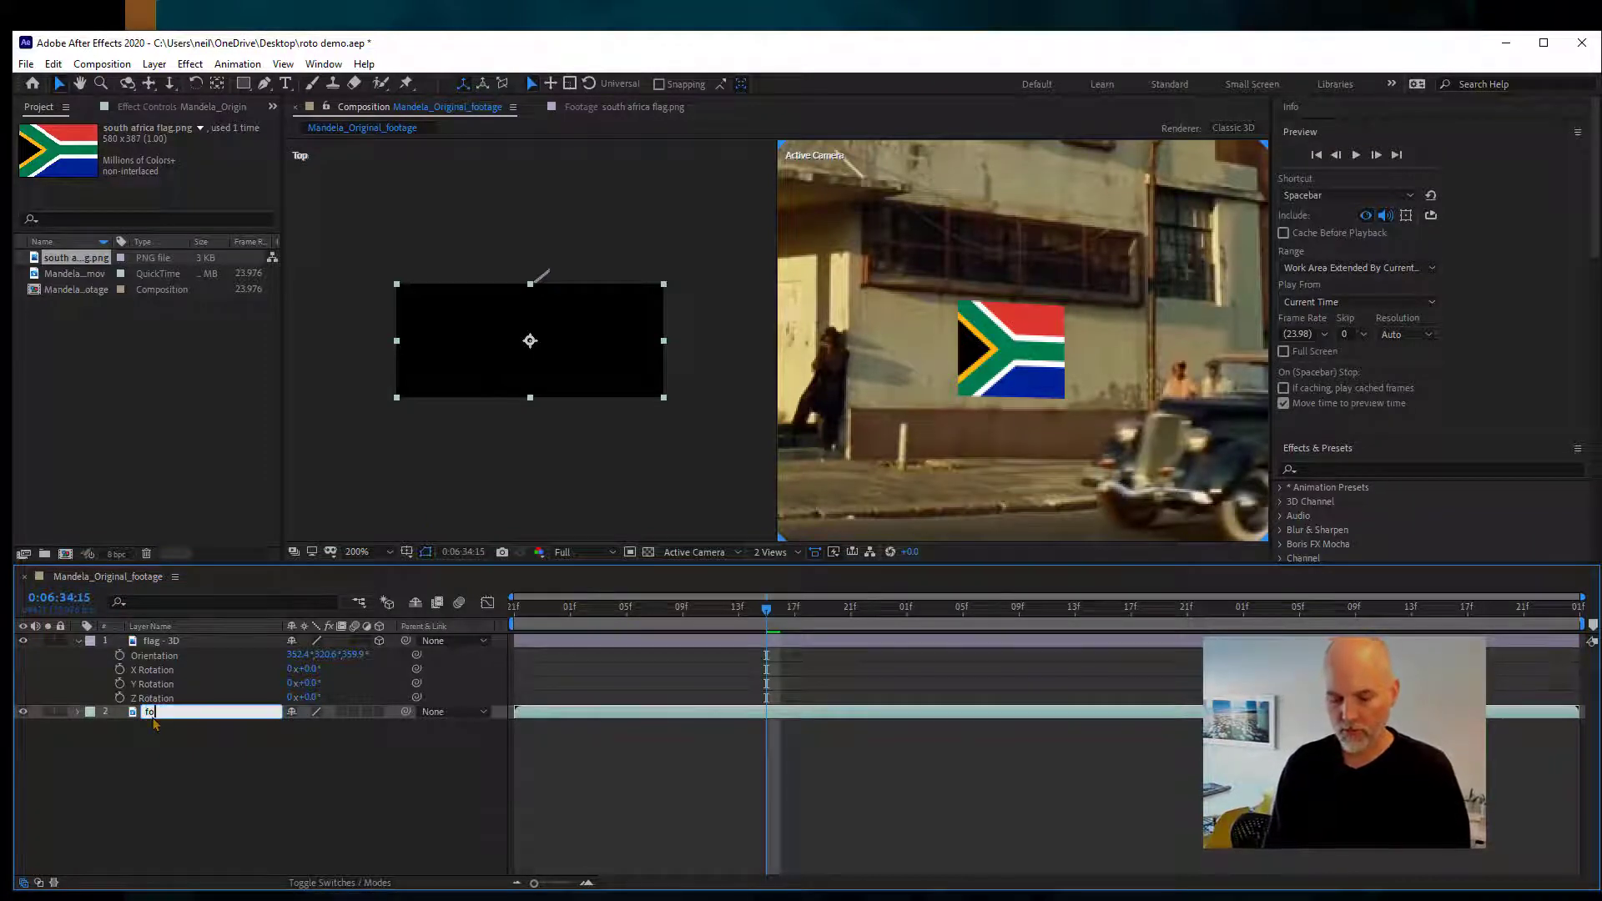
pyautogui.press('Return')
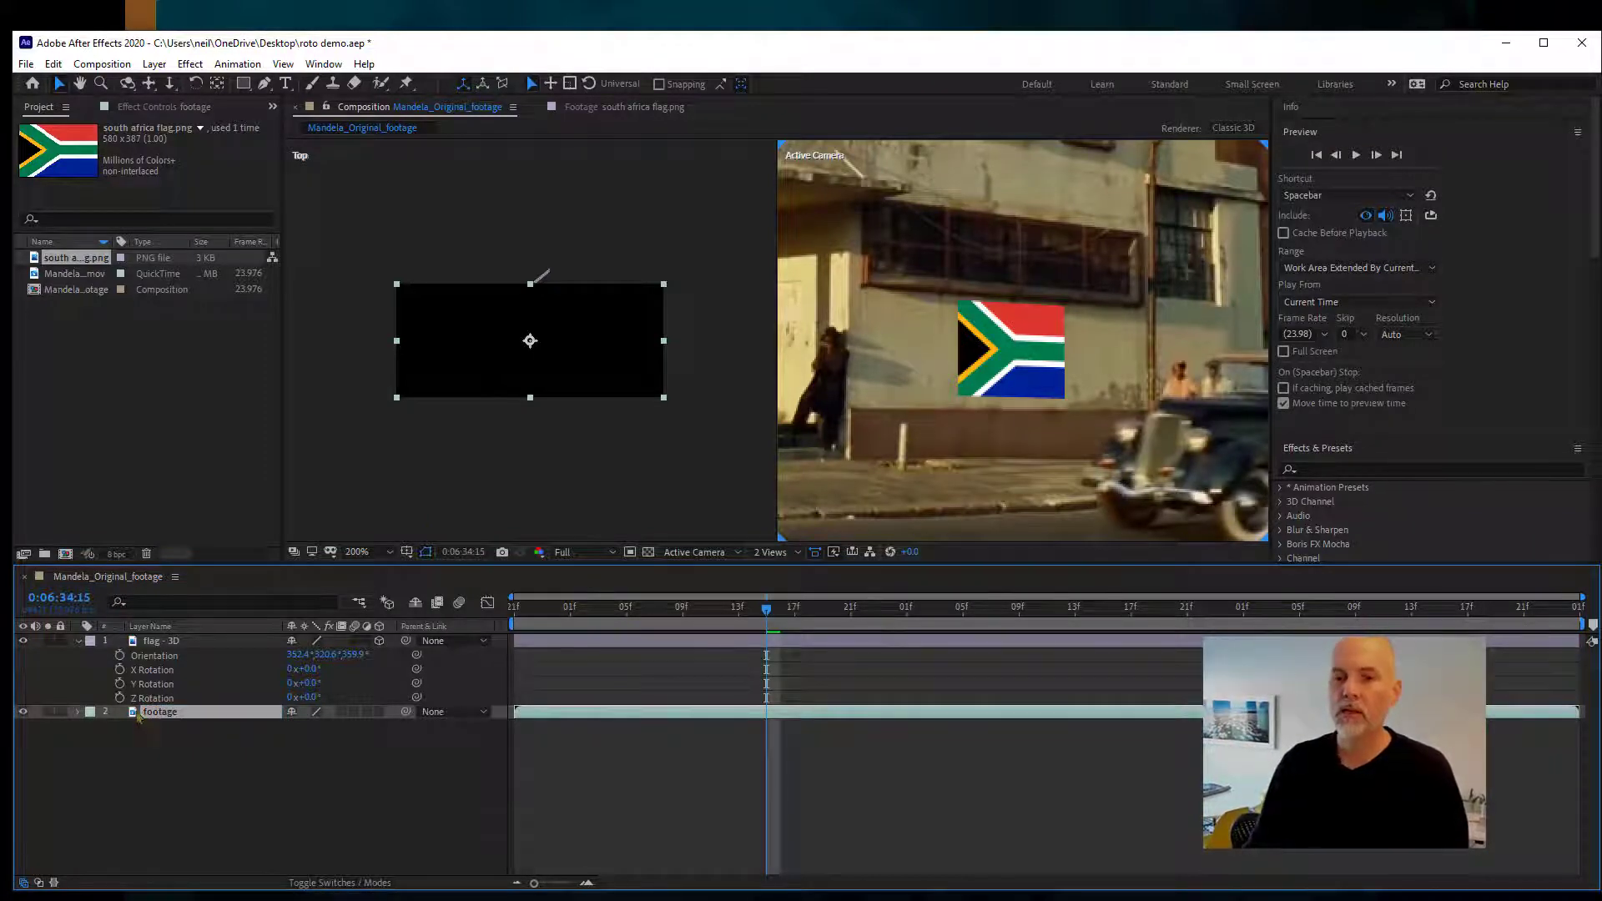
pyautogui.click(90, 712)
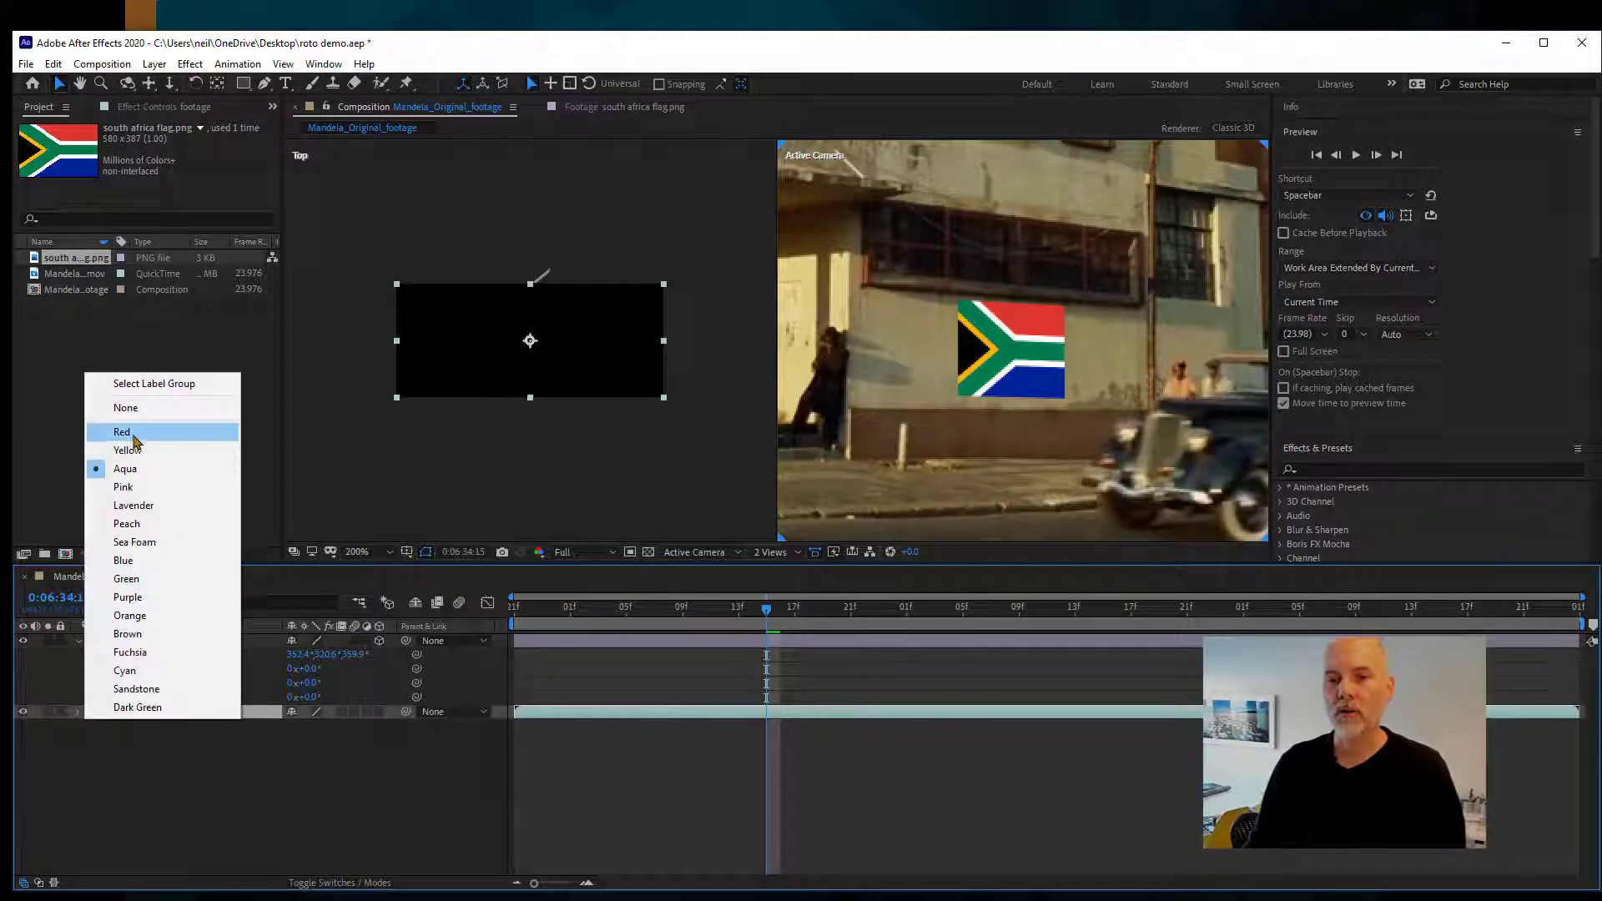
pyautogui.click(148, 434)
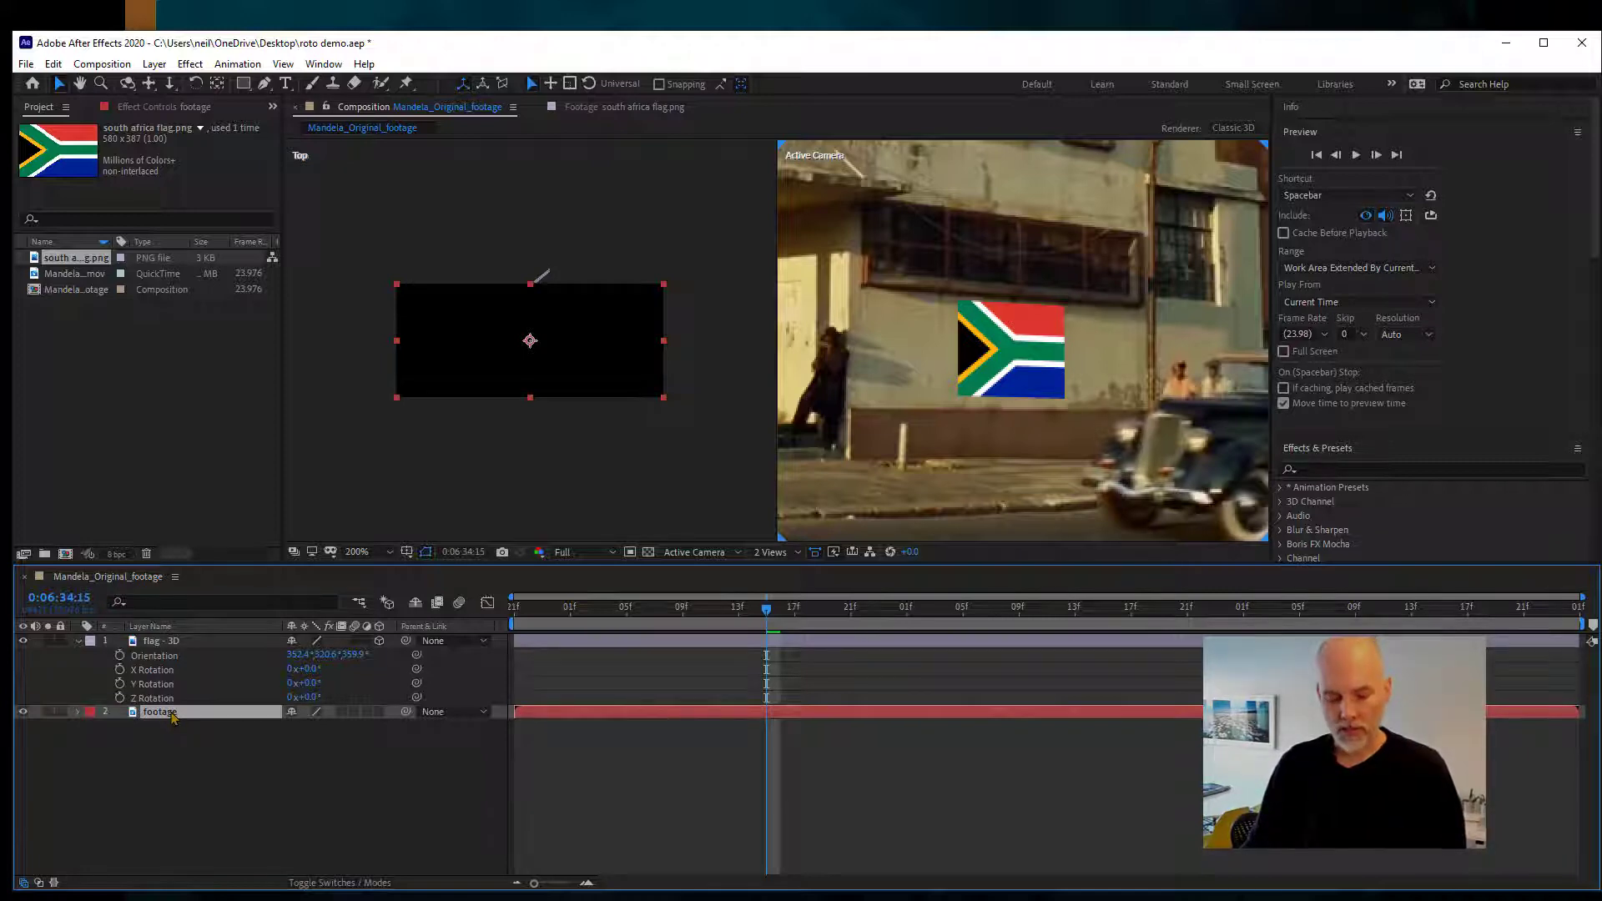
# - Duplicate the footage layer as "car roto" and move it above the flag - 3D layer
pyautogui.hotkey('ctrl', 'd')
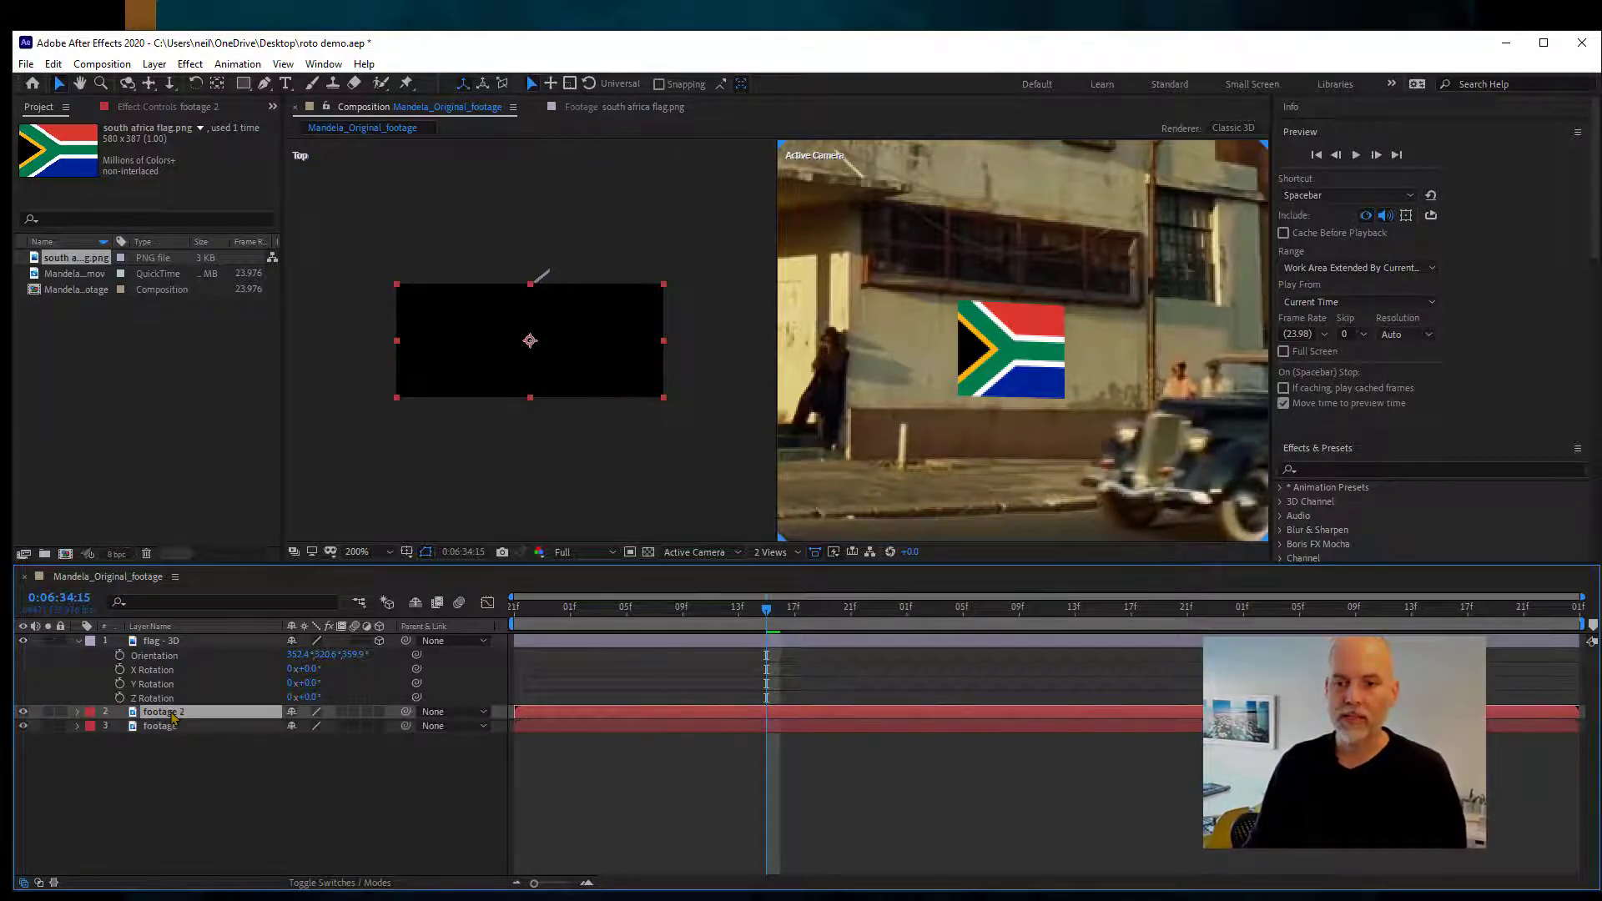
pyautogui.press('Return')
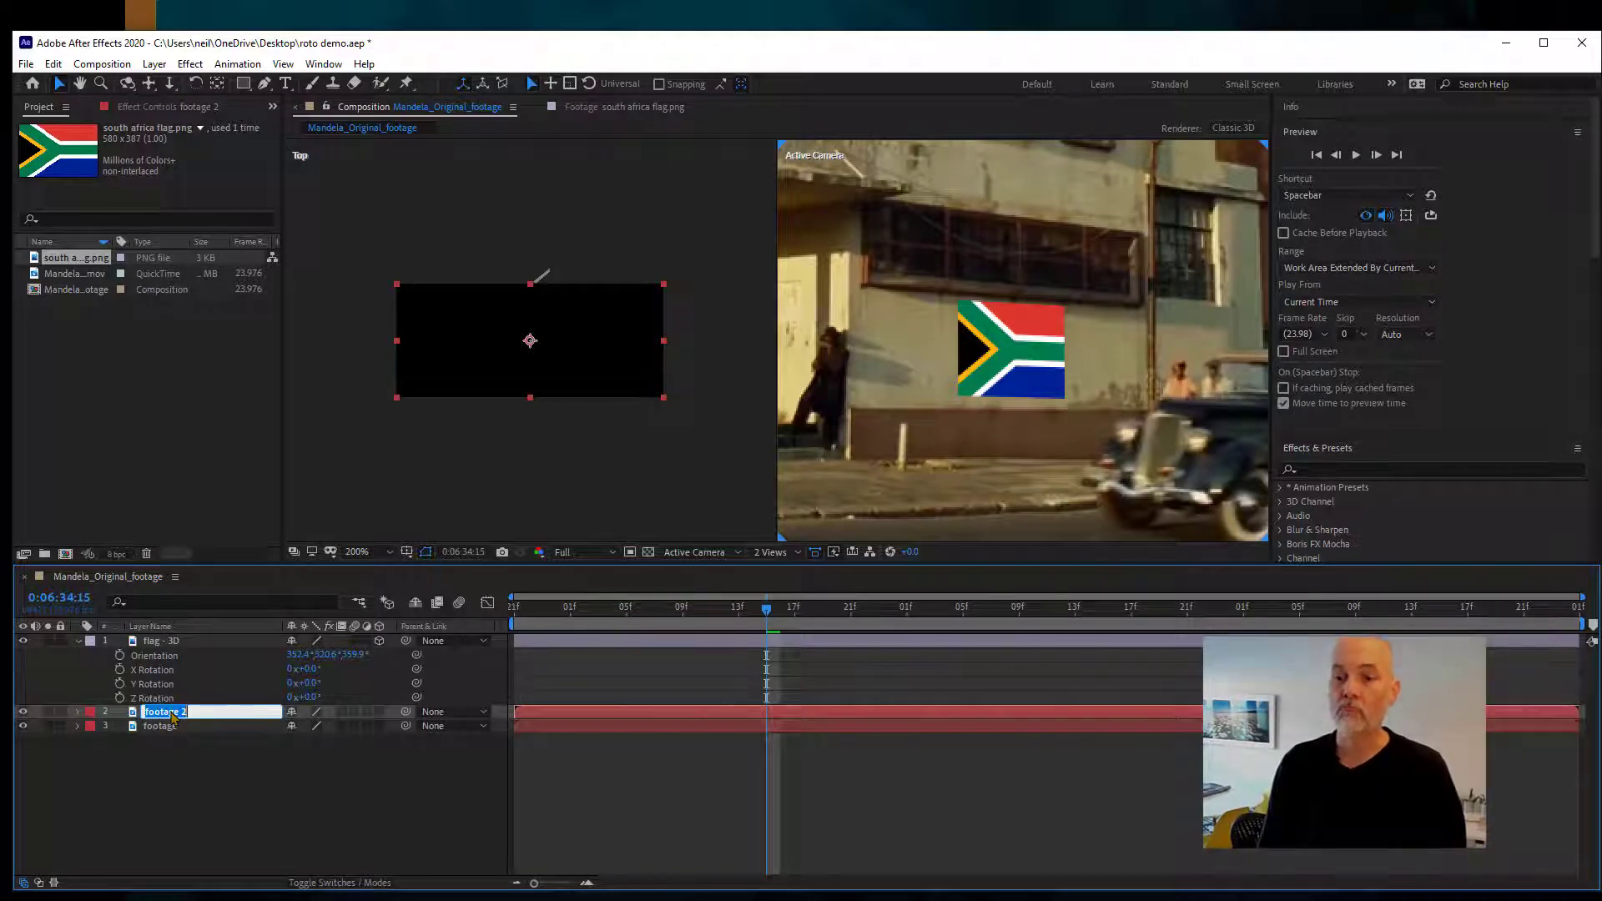
pyautogui.write('car roto')
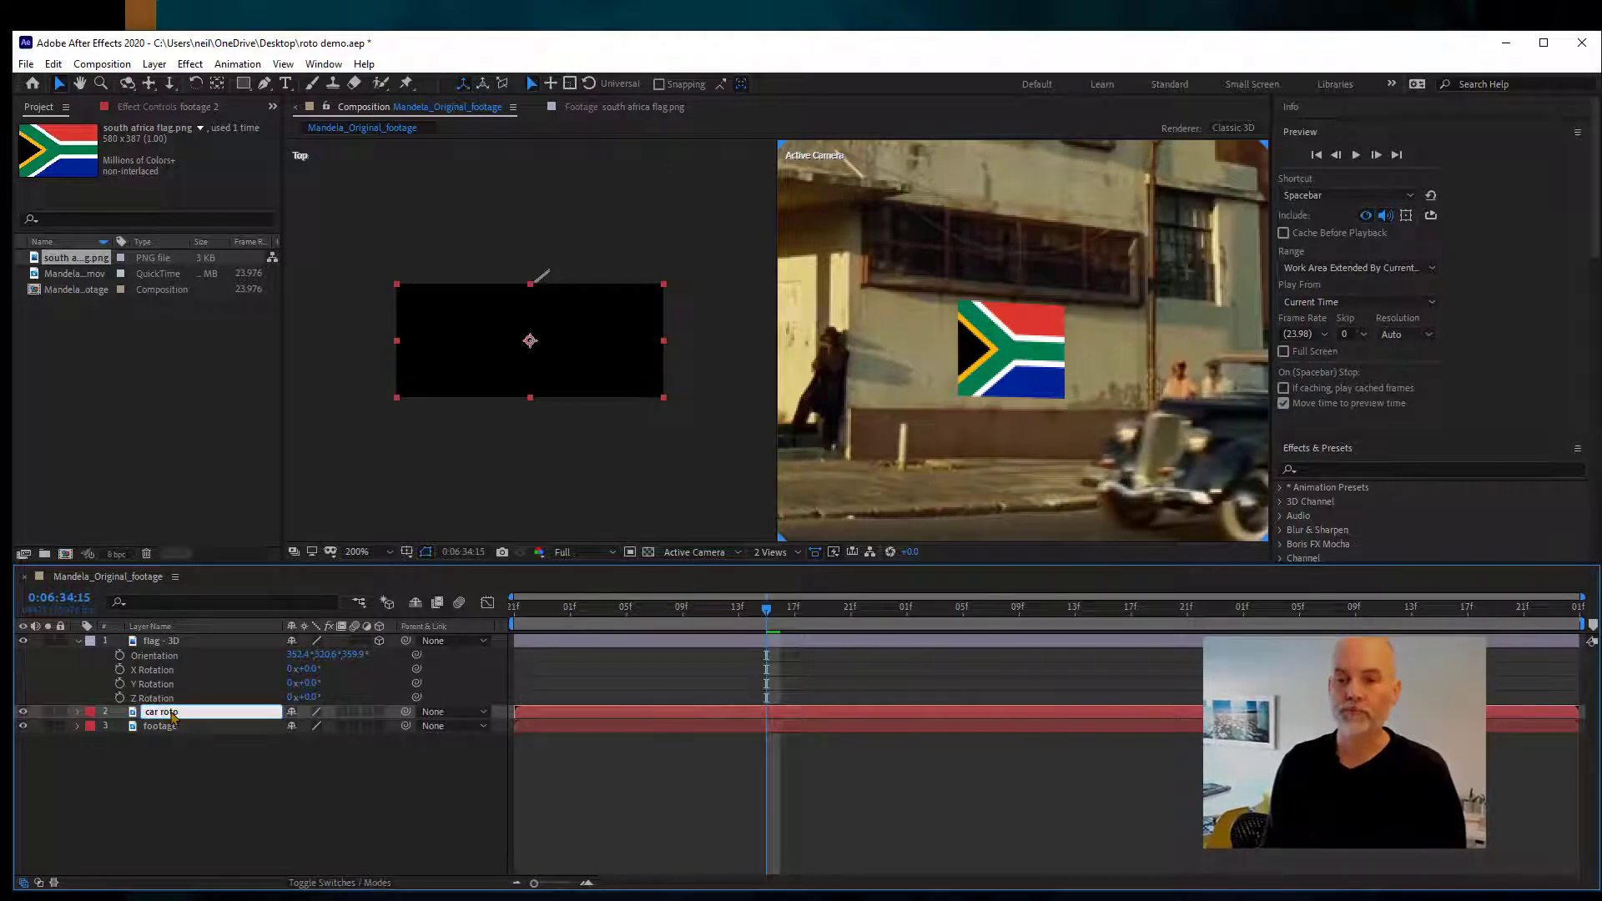
pyautogui.press('Return')
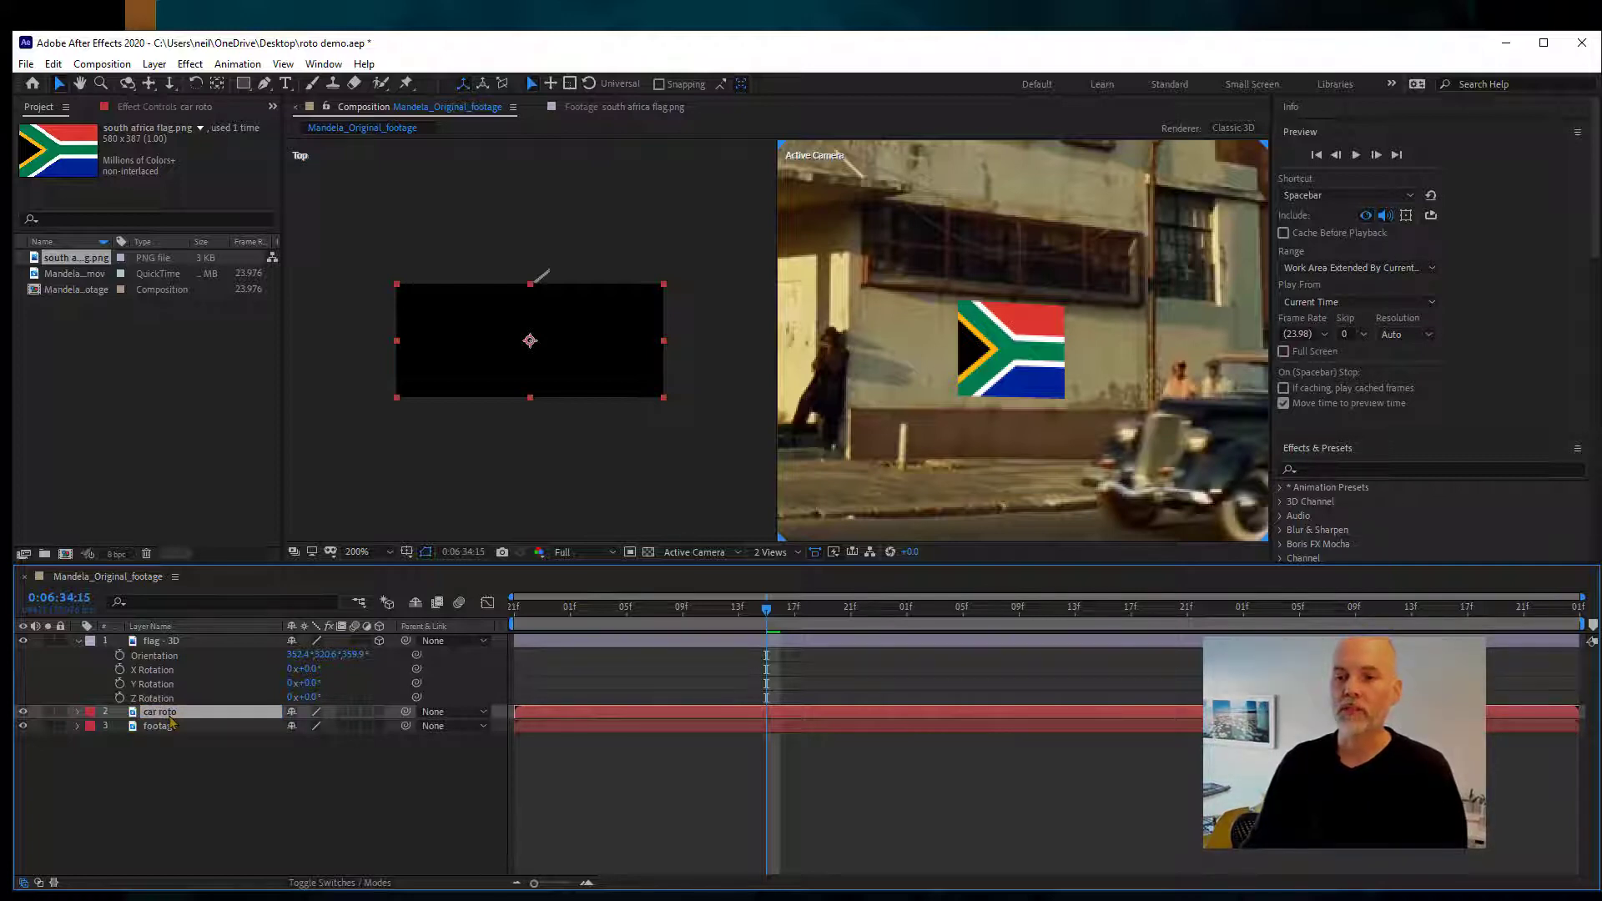
pyautogui.moveTo(169, 716); pyautogui.dragTo(224, 635)
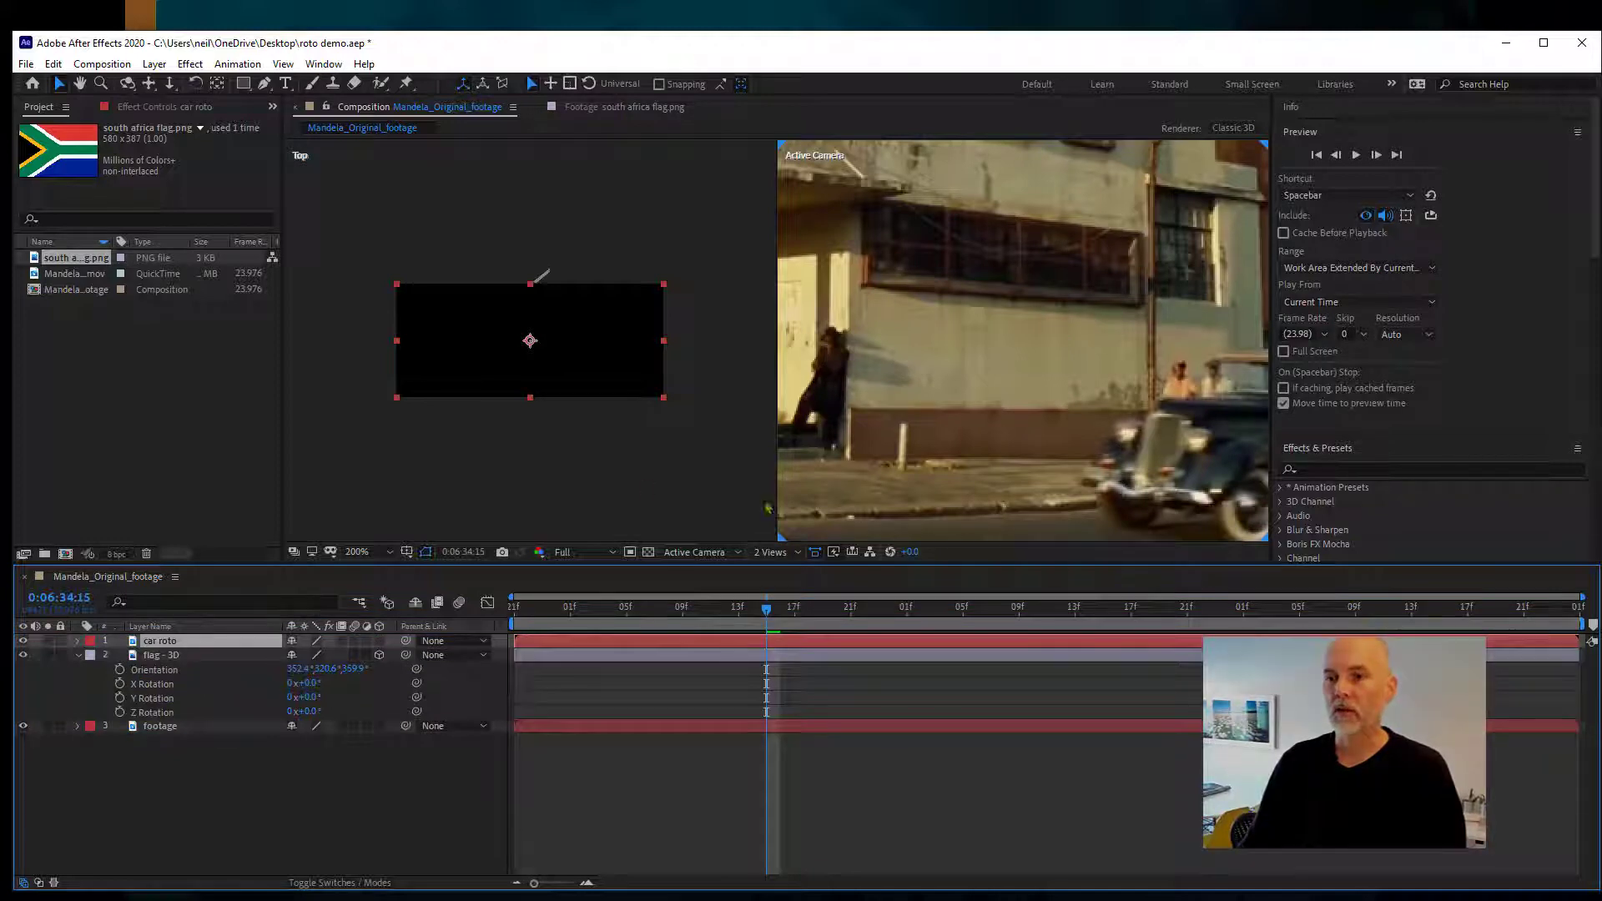
# - Return the viewer to 1 View and set the label colours to Blue for car roto and Yellow for flag - 3D
pyautogui.click(776, 554)
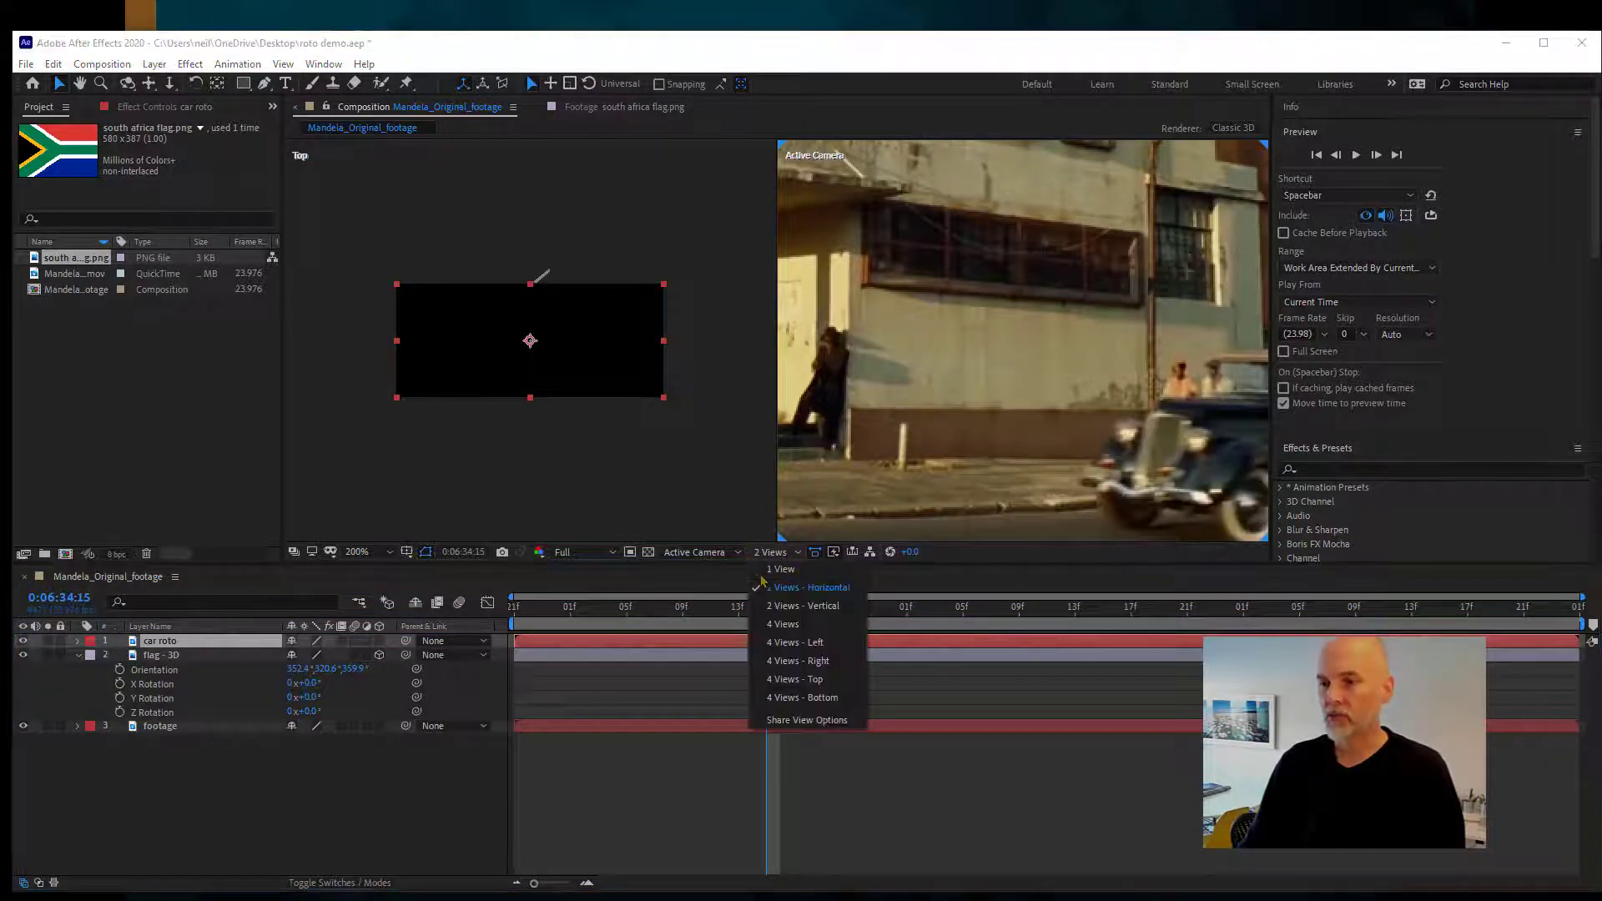
pyautogui.click(781, 569)
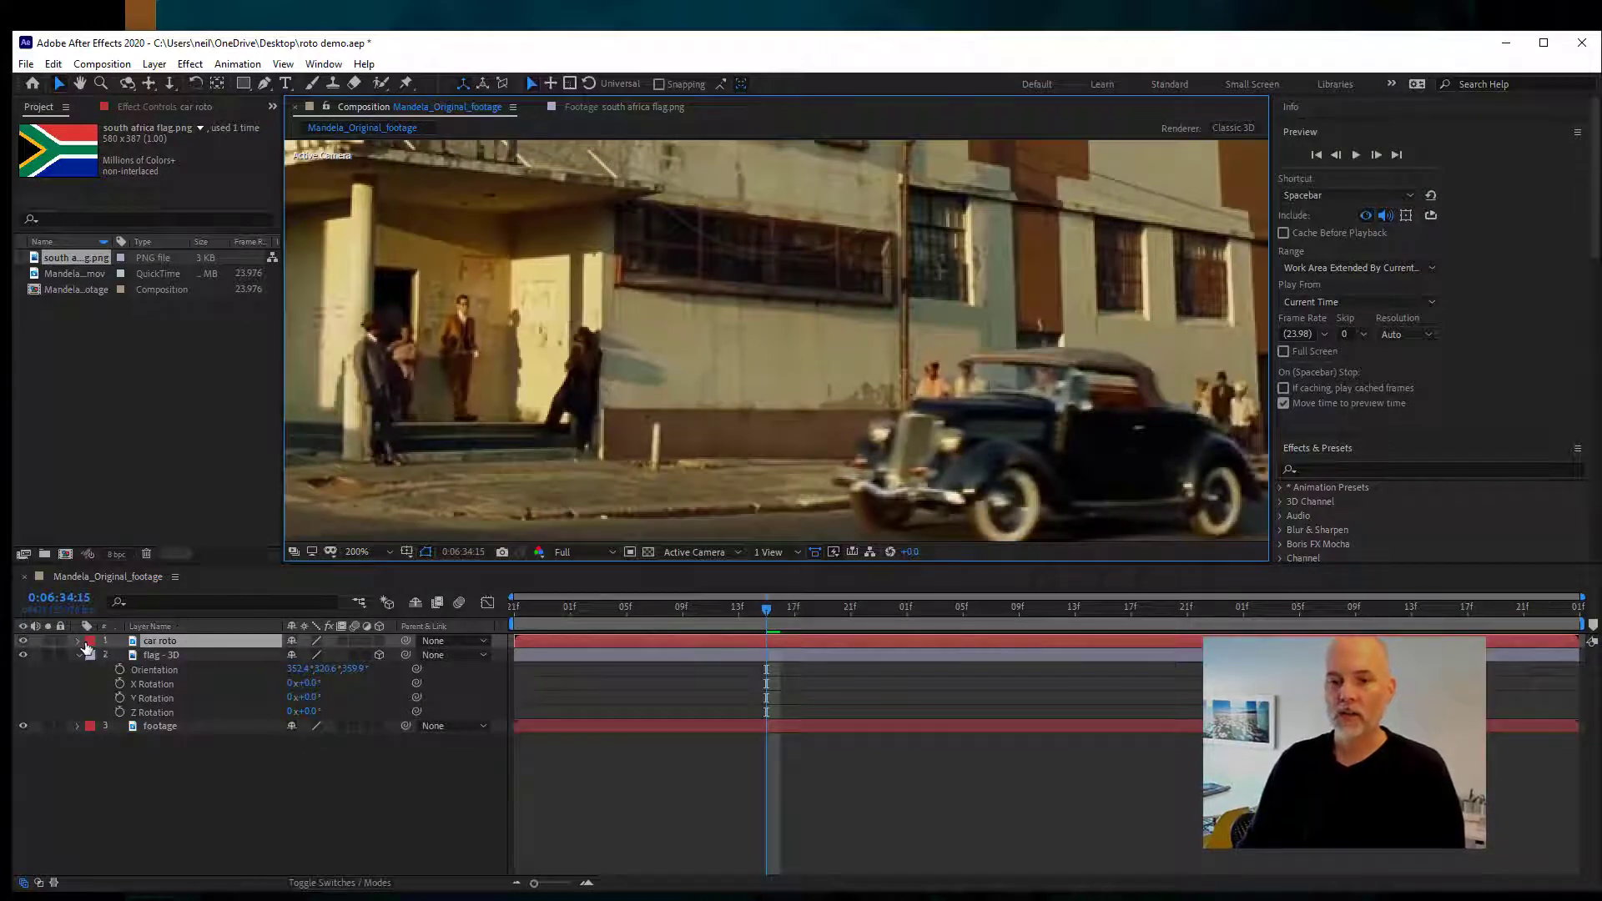
pyautogui.click(90, 640)
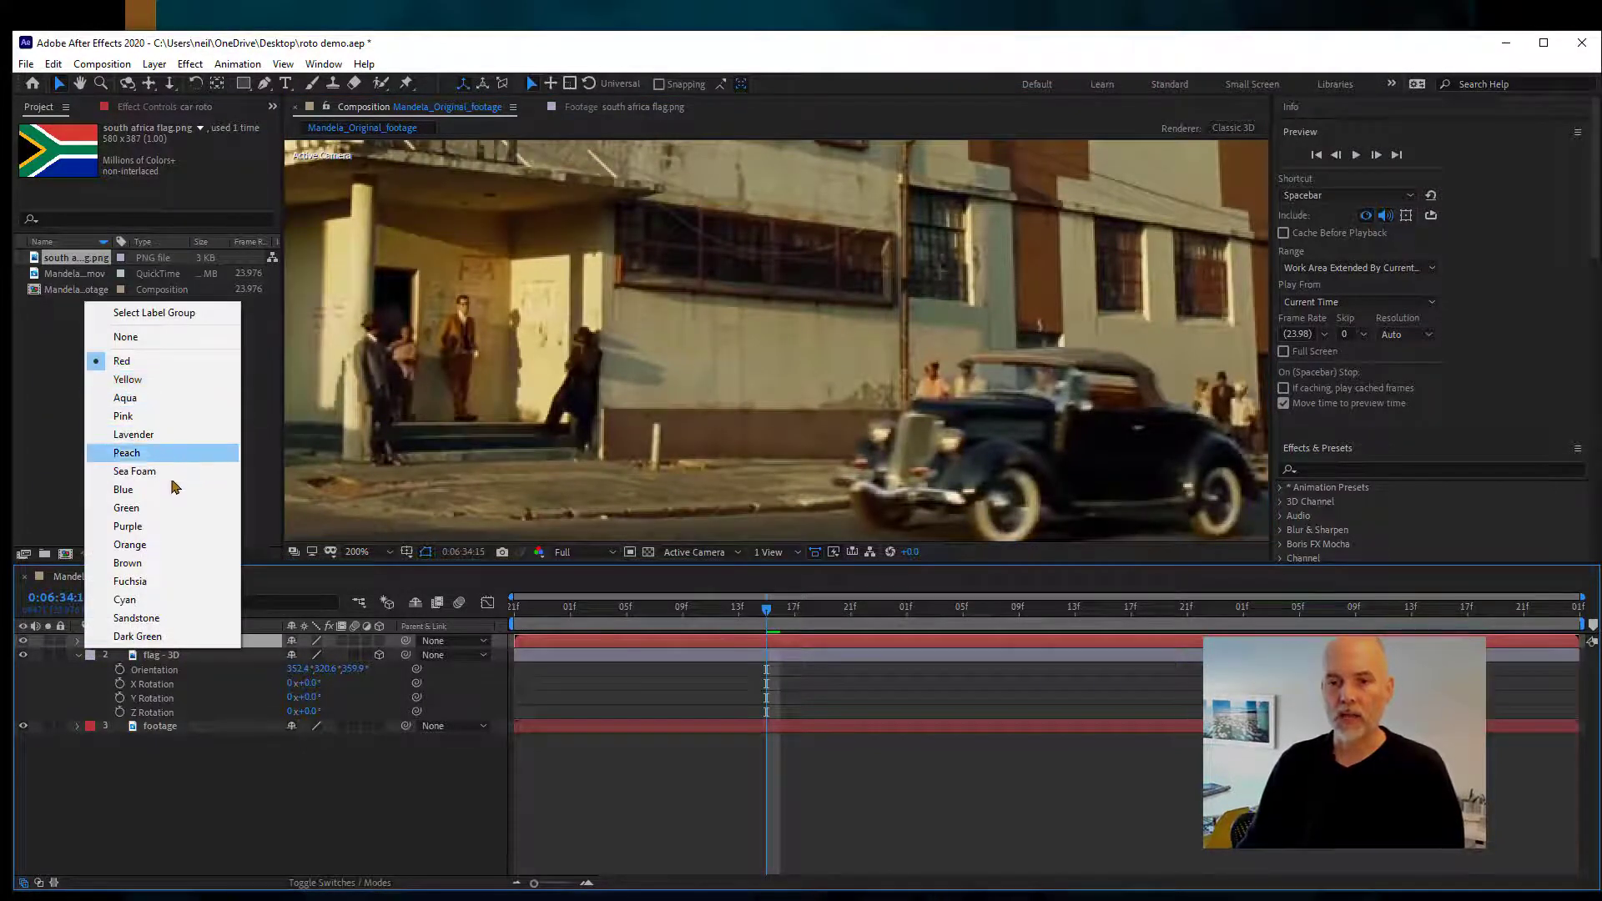
pyautogui.click(177, 490)
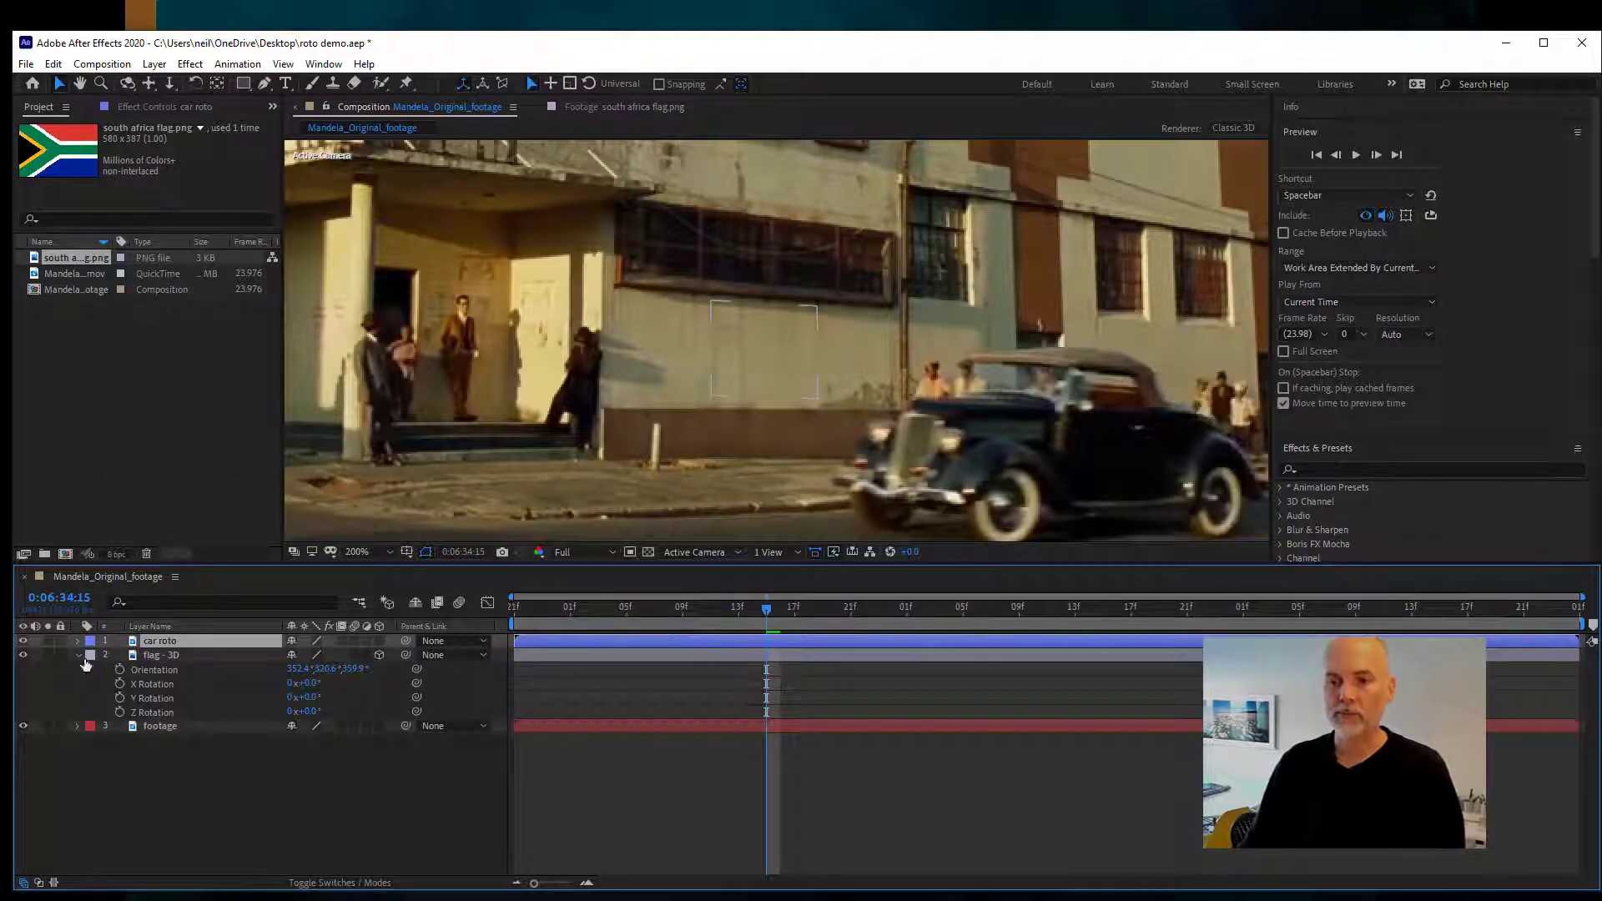
pyautogui.click(90, 655)
pyautogui.click(165, 397)
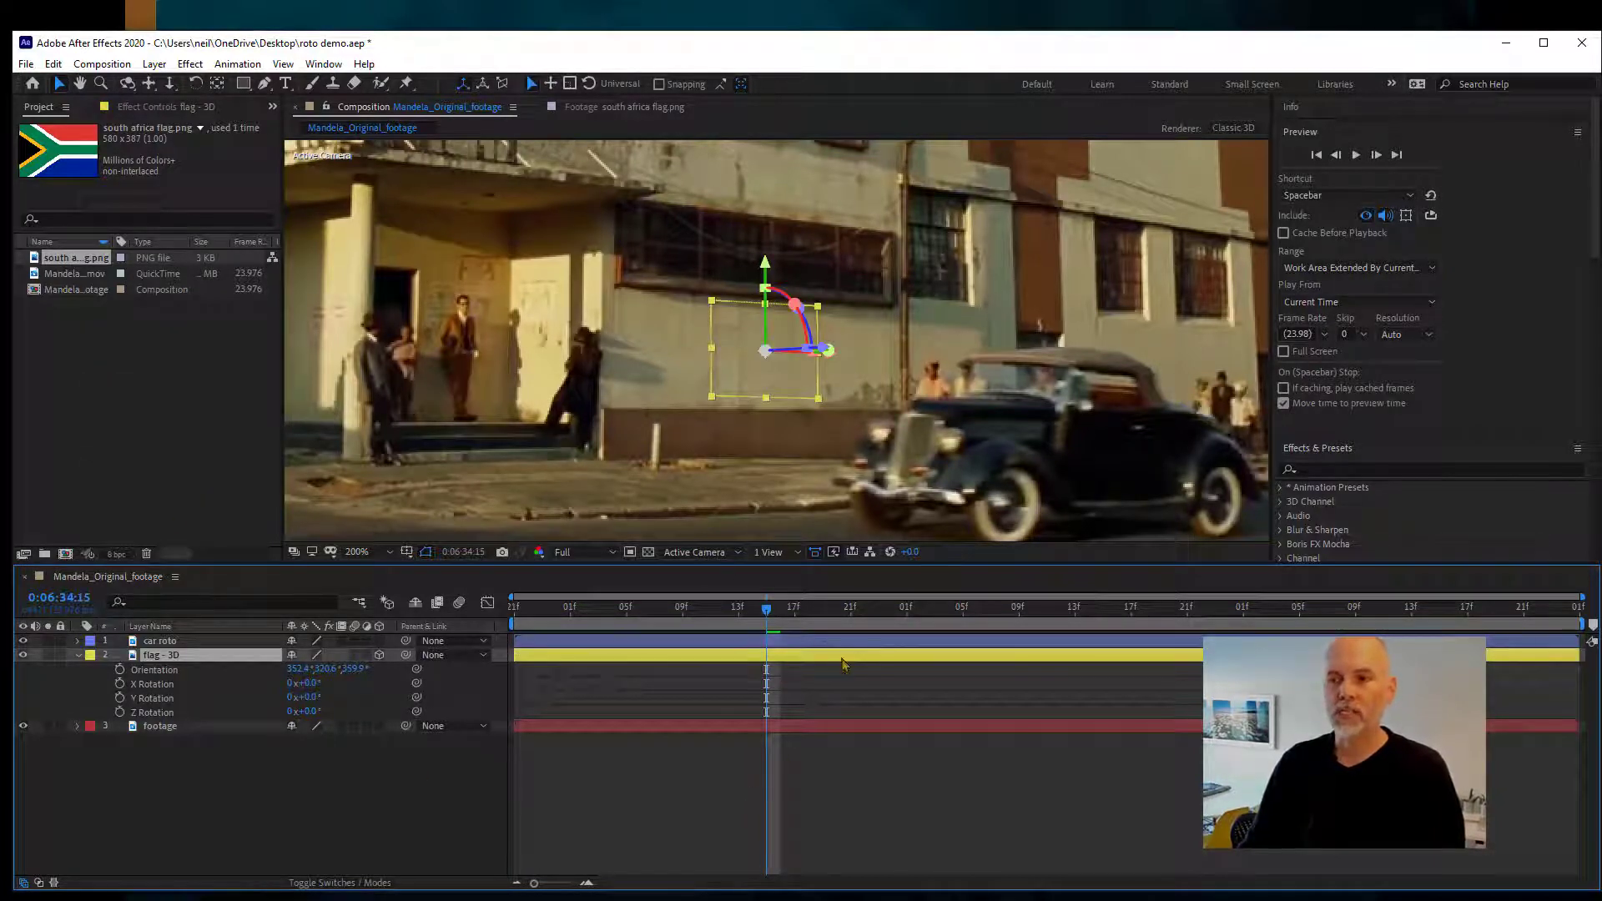
# - Hide the car roto layer and trim its start to 0:06:34:19, just before the car reaches the flag
pyautogui.moveTo(780, 620); pyautogui.dragTo(836, 620)
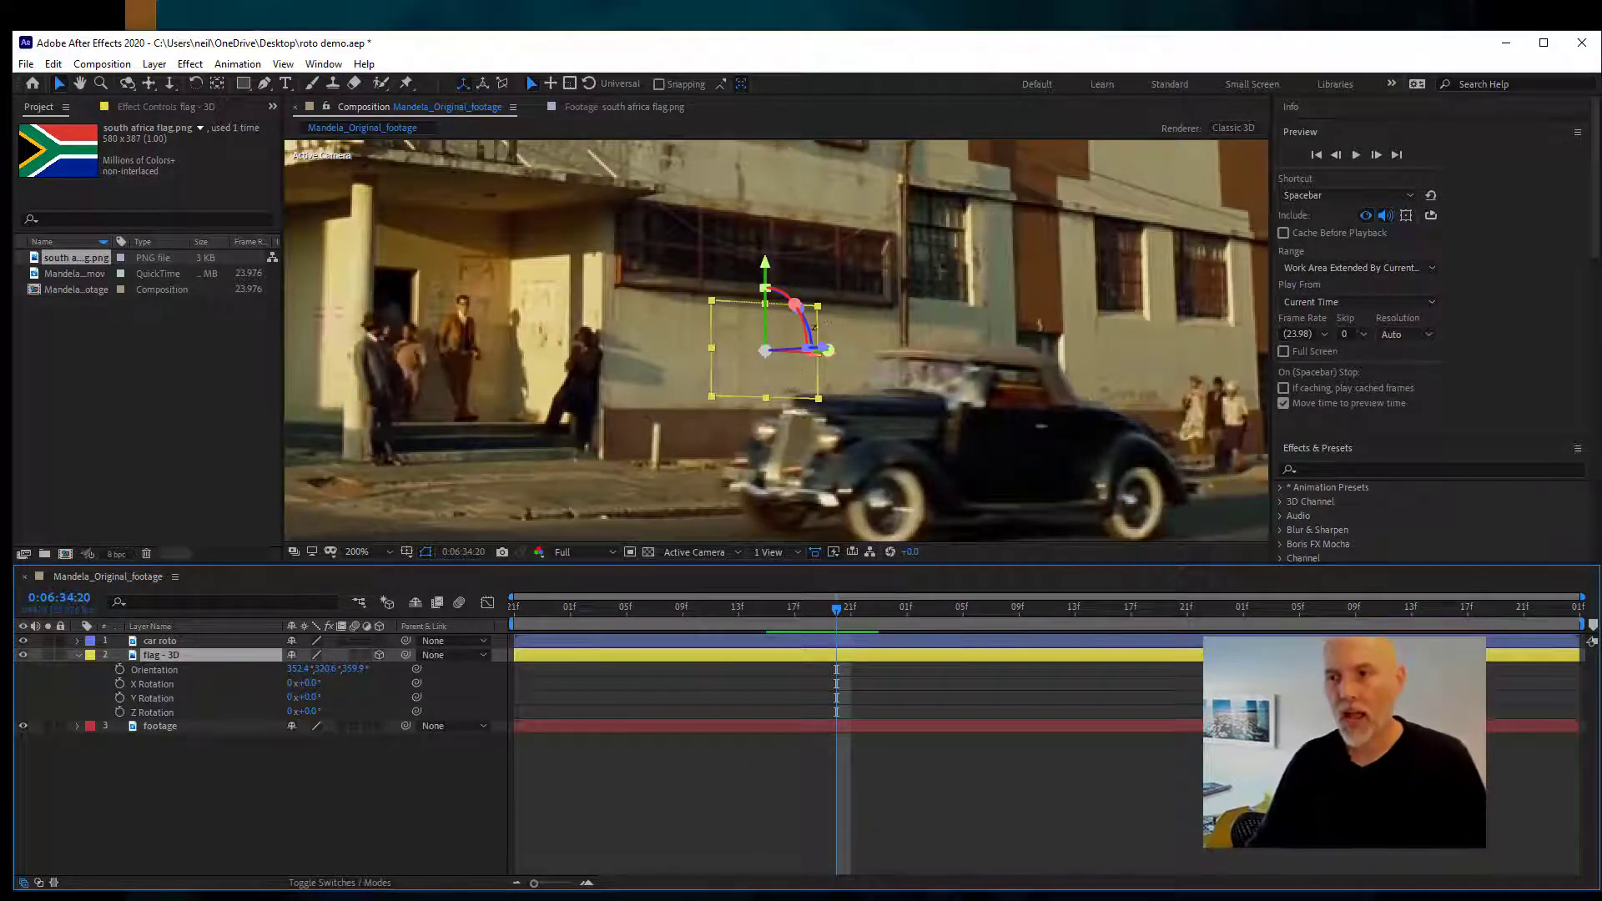
pyautogui.click(213, 642)
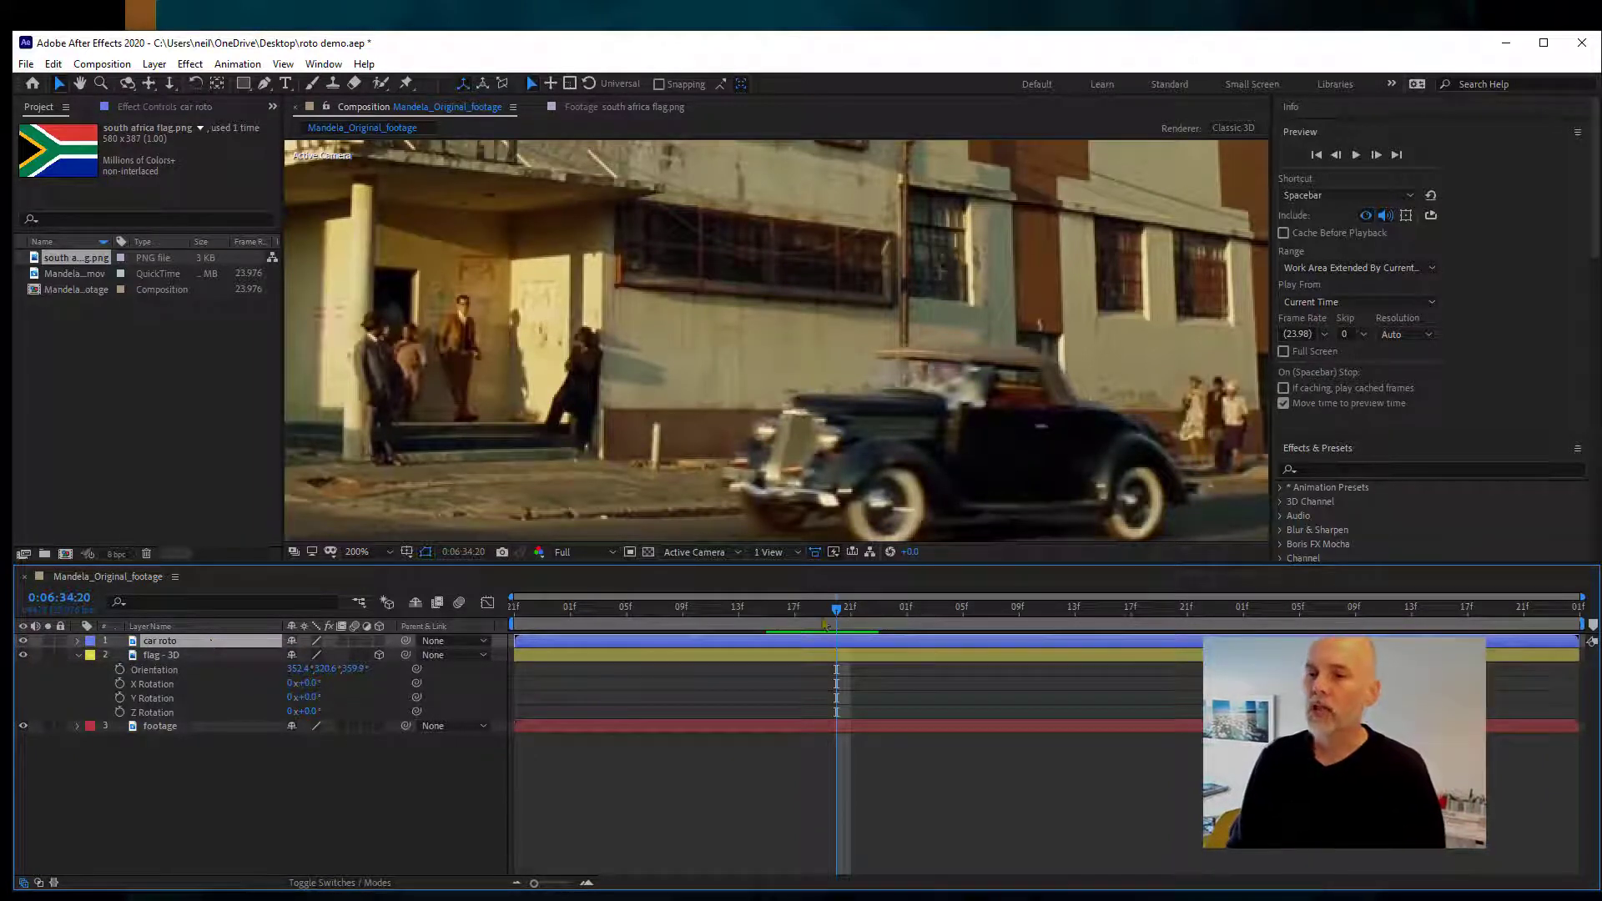
pyautogui.press('space')
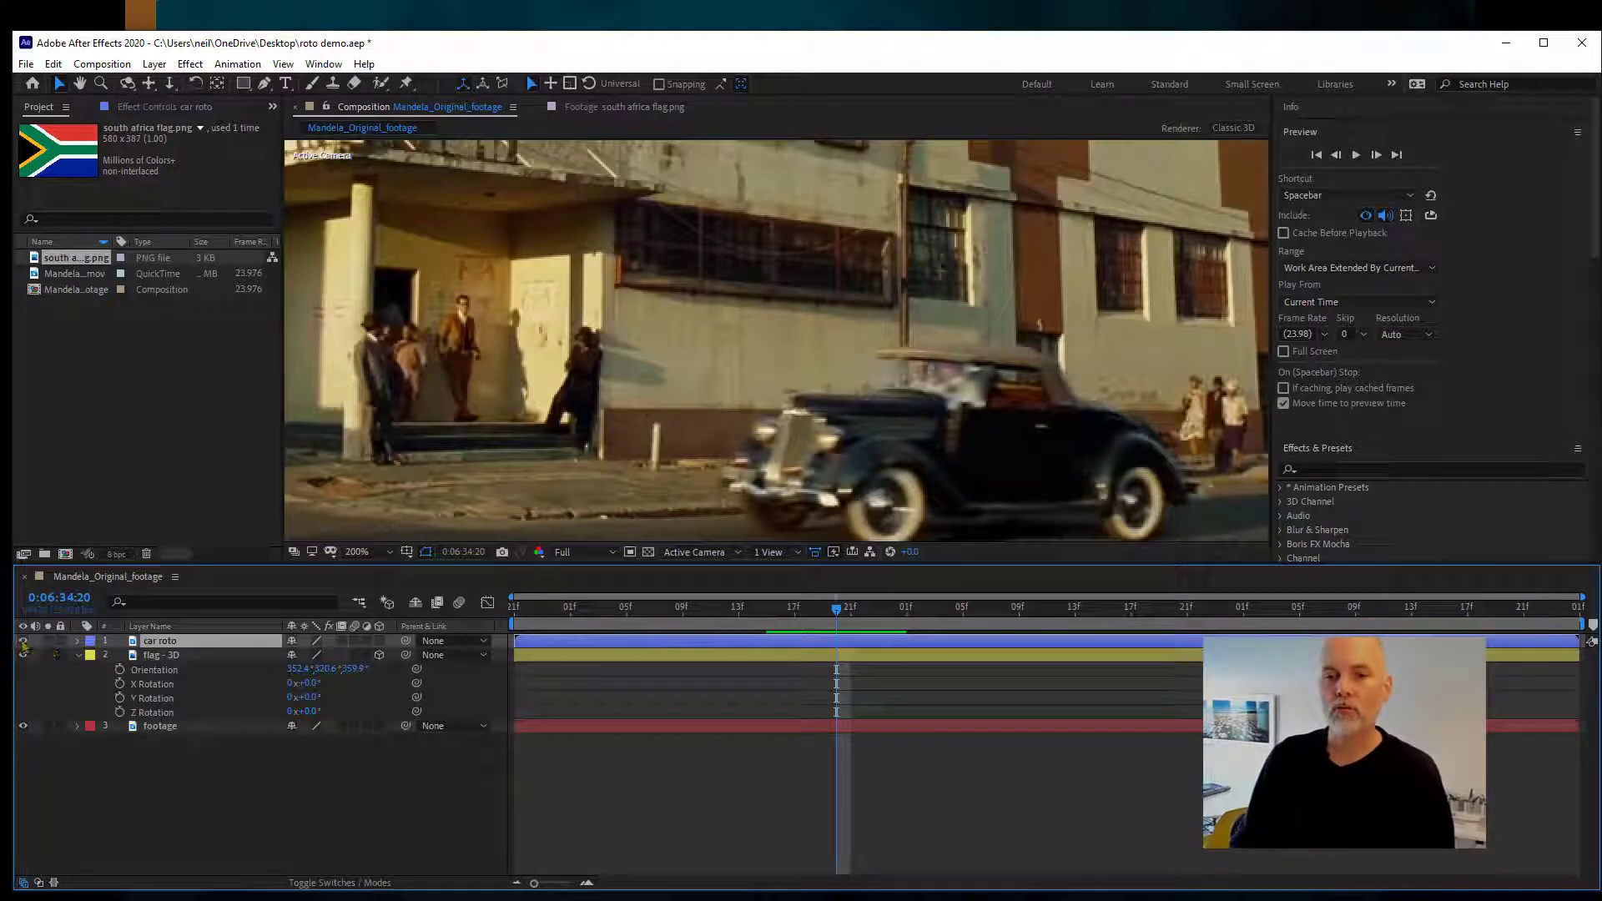
pyautogui.click(24, 641)
pyautogui.moveTo(838, 616)
pyautogui.mouseDown()
pyautogui.moveTo(807, 616)
pyautogui.moveTo(1066, 628)
pyautogui.moveTo(810, 621)
pyautogui.moveTo(829, 622)
pyautogui.mouseUp()
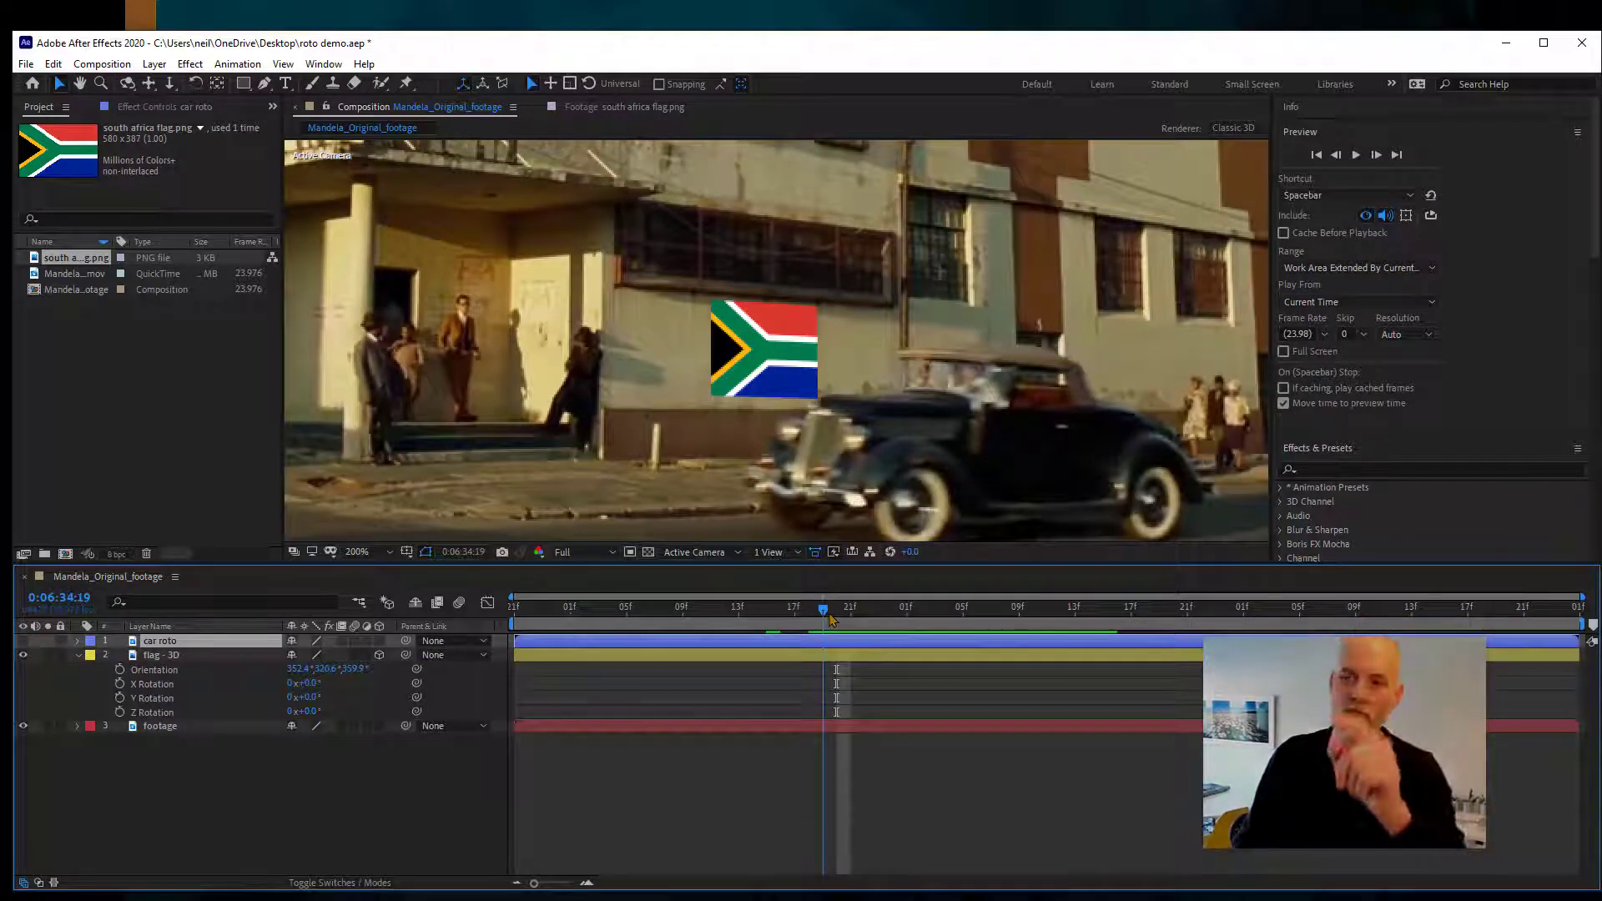
pyautogui.moveTo(823, 619); pyautogui.dragTo(825, 619)
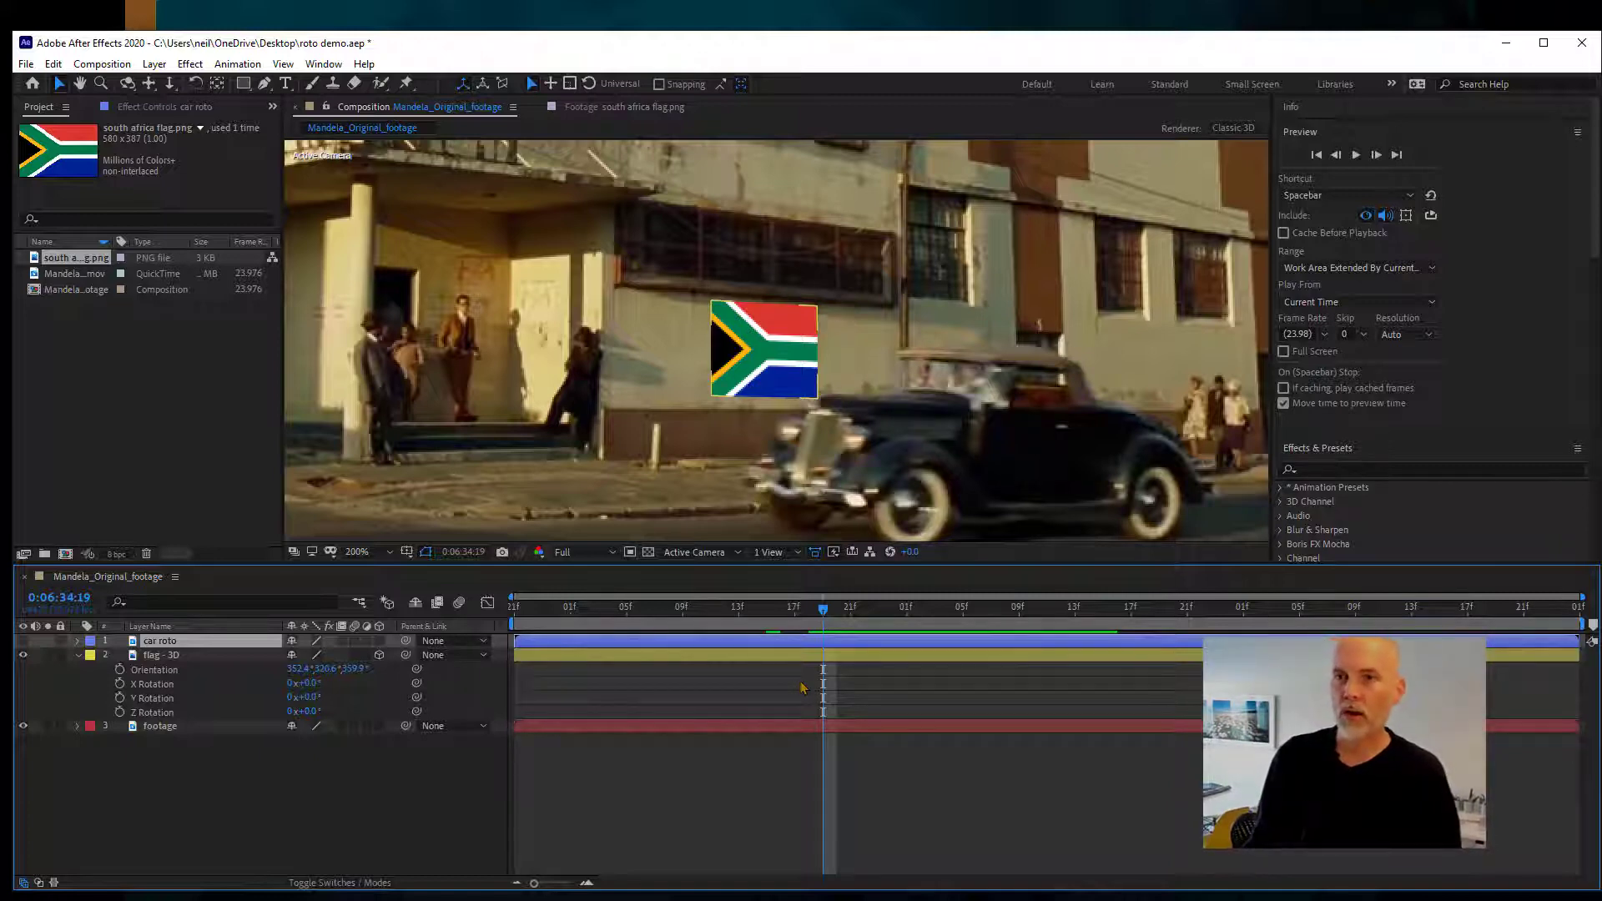
pyautogui.hotkey('alt', '[')
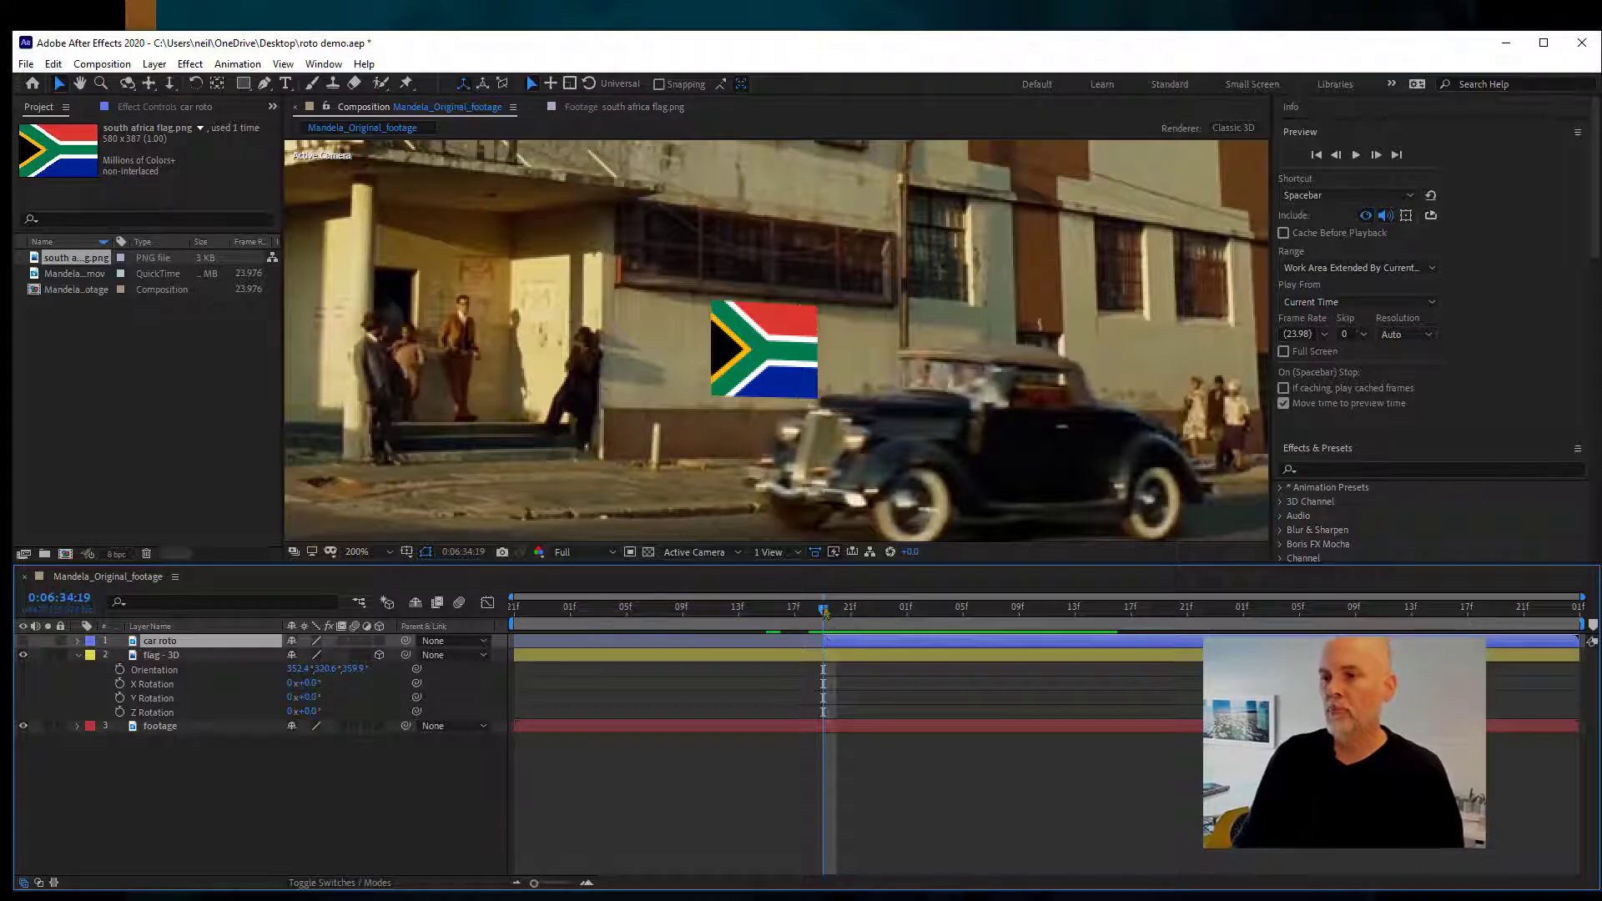
# - Trim the end of the car roto layer at 0:06:35:15, then show the layer again at 0:06:34:19
pyautogui.moveTo(825, 611); pyautogui.dragTo(1106, 615)
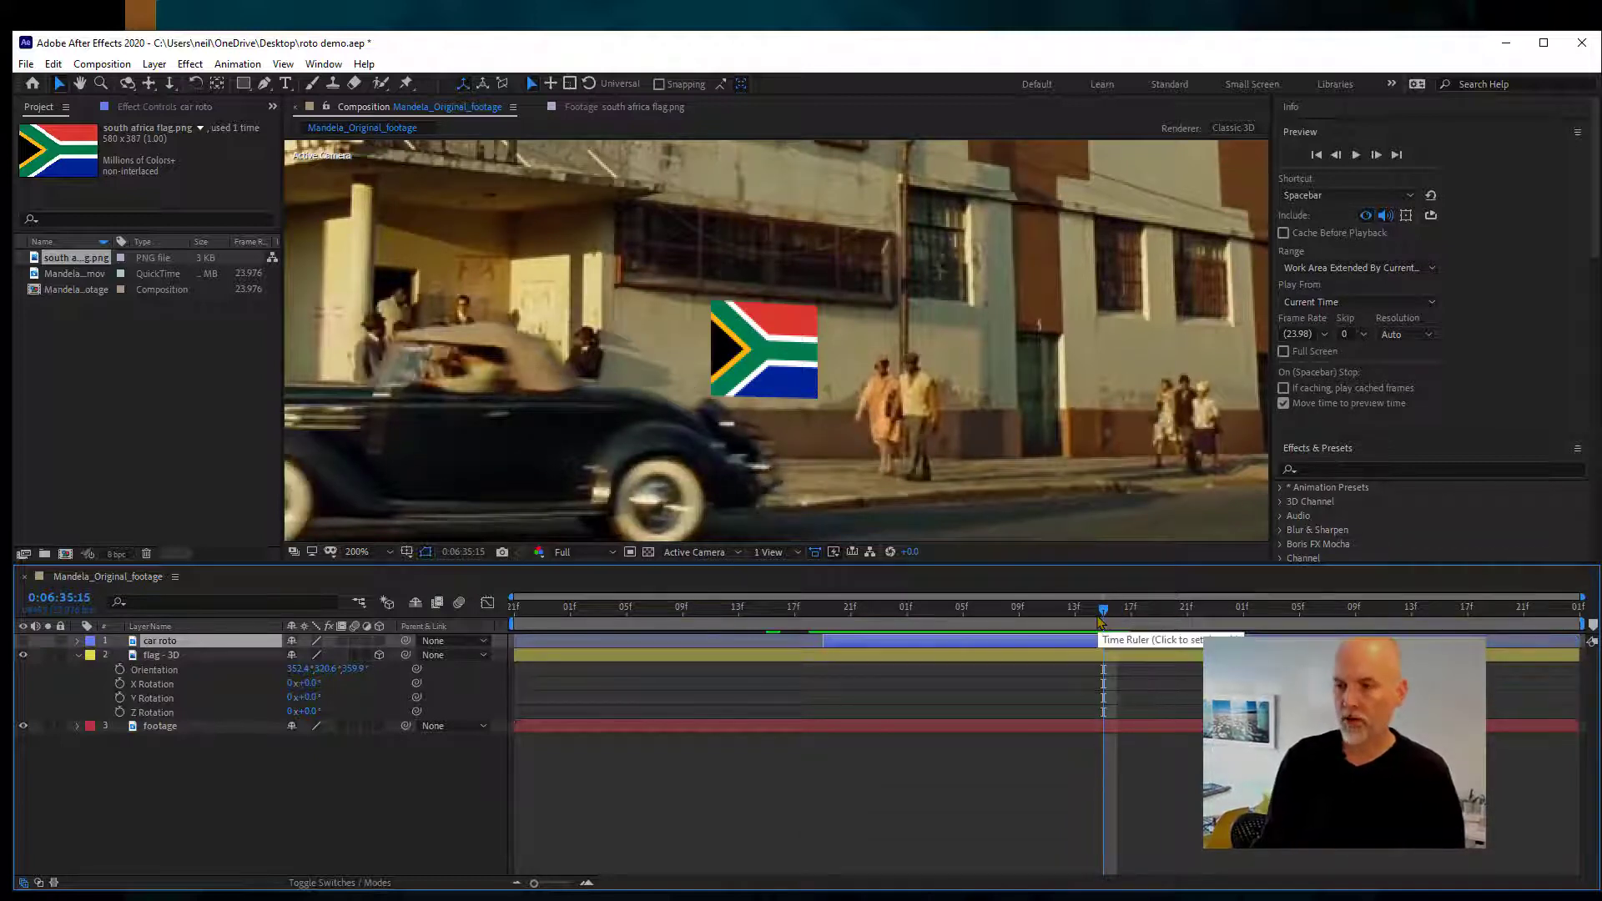
pyautogui.moveTo(1092, 617); pyautogui.dragTo(823, 615)
pyautogui.click(23, 641)
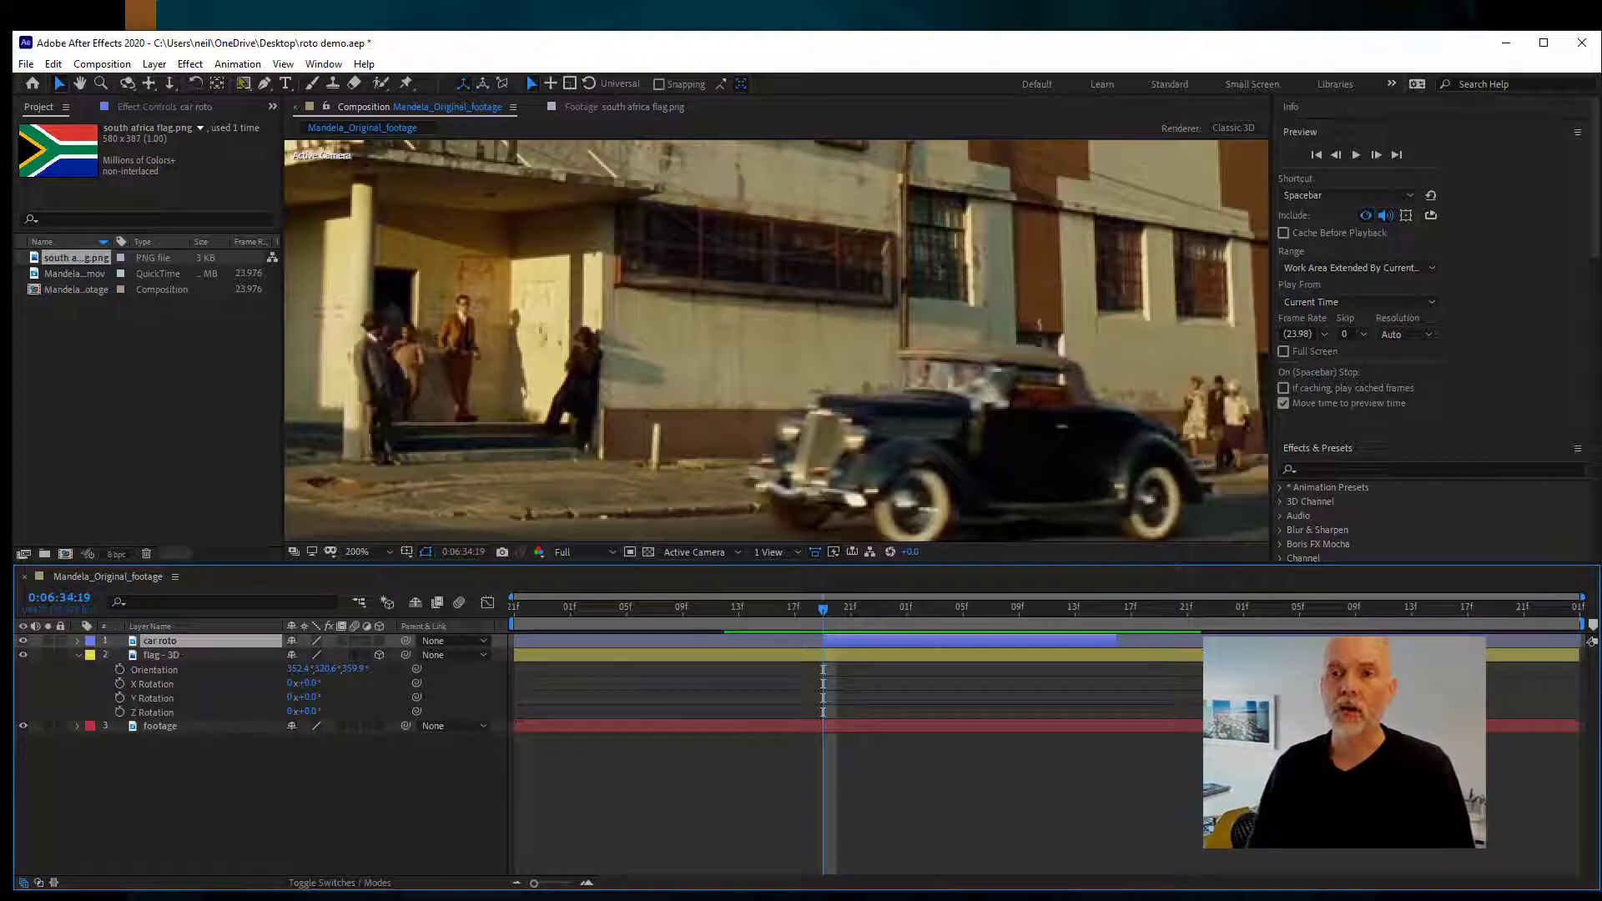
# - Draw a closed Pen tool mask on the car roto layer at 0:06:34:19, following the car's bonnet, windscreen, roof and rear and crossing its lower body
pyautogui.click(265, 84)
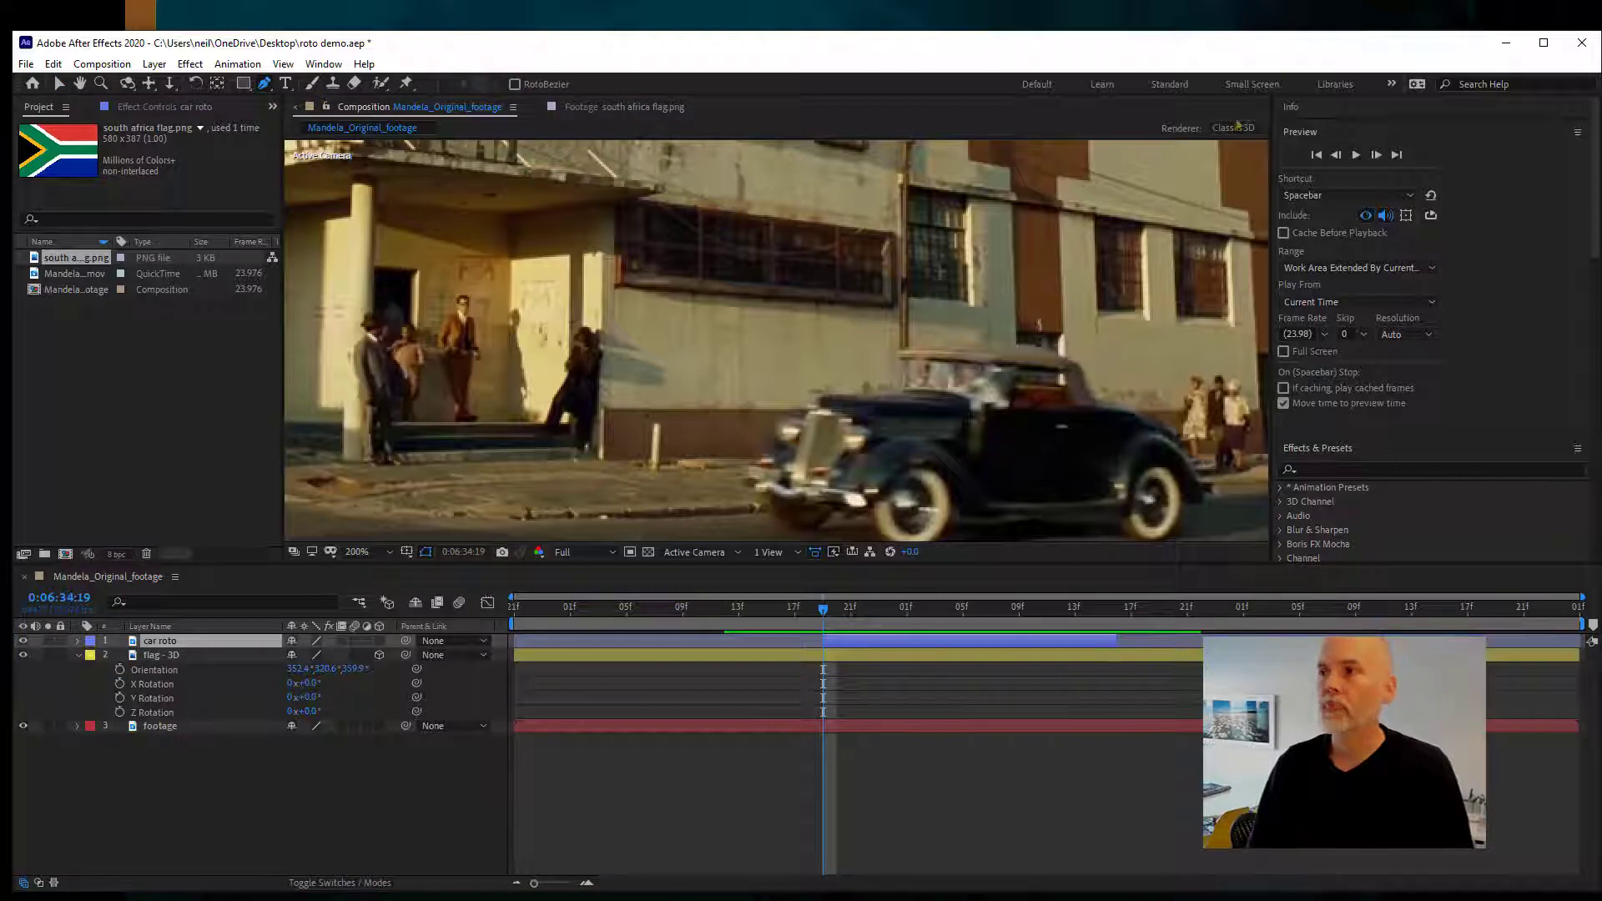
pyautogui.click(1540, 46)
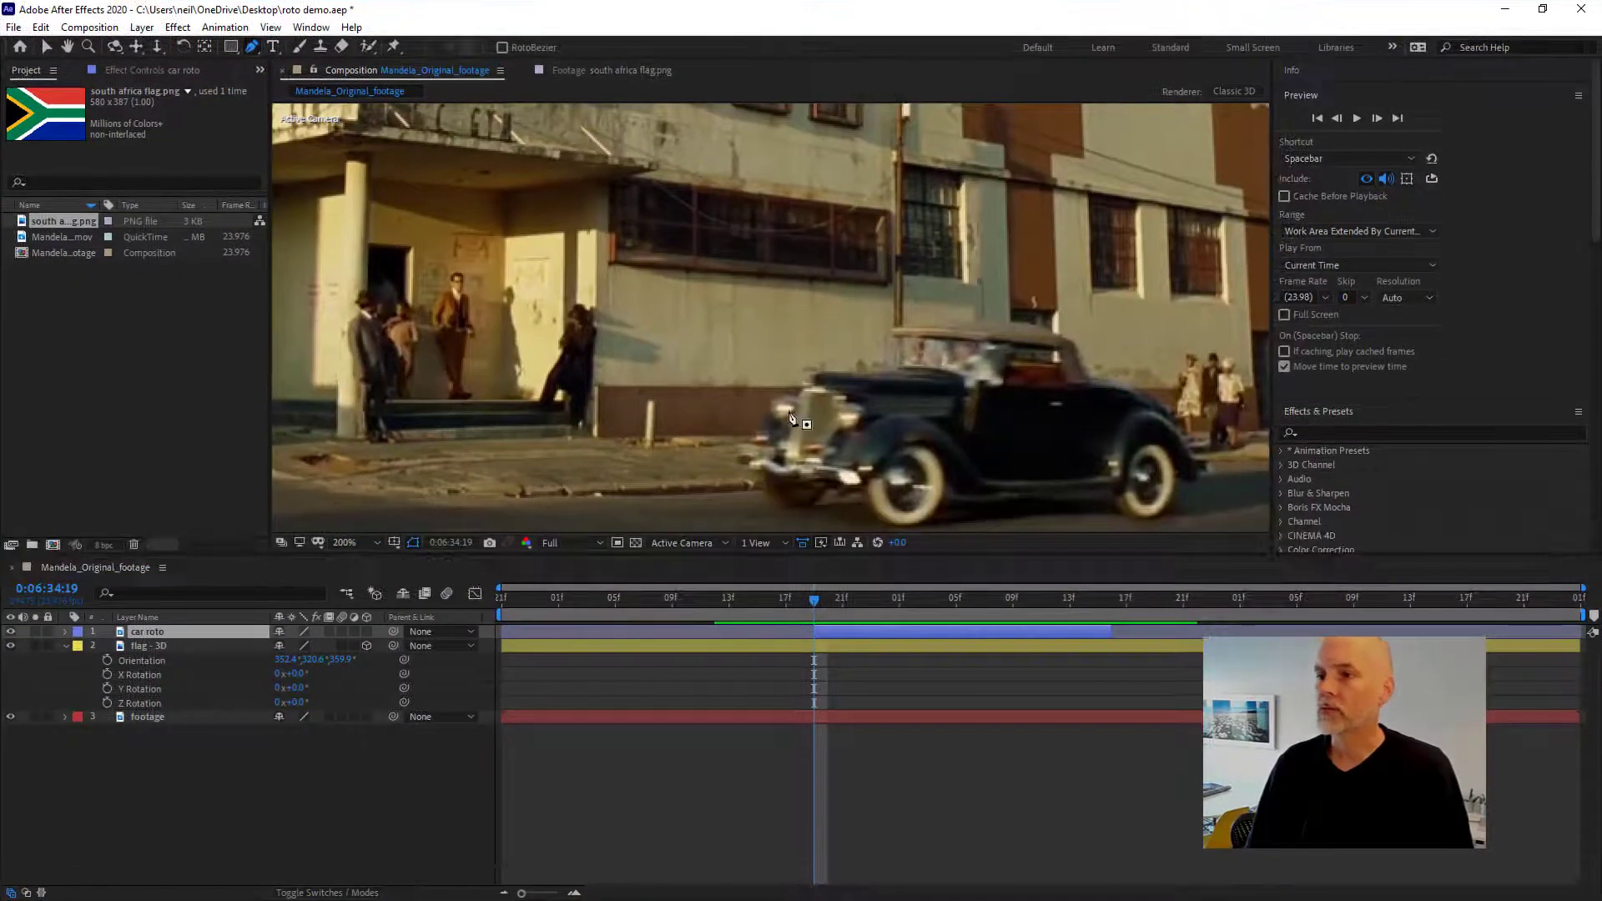
pyautogui.click(797, 389)
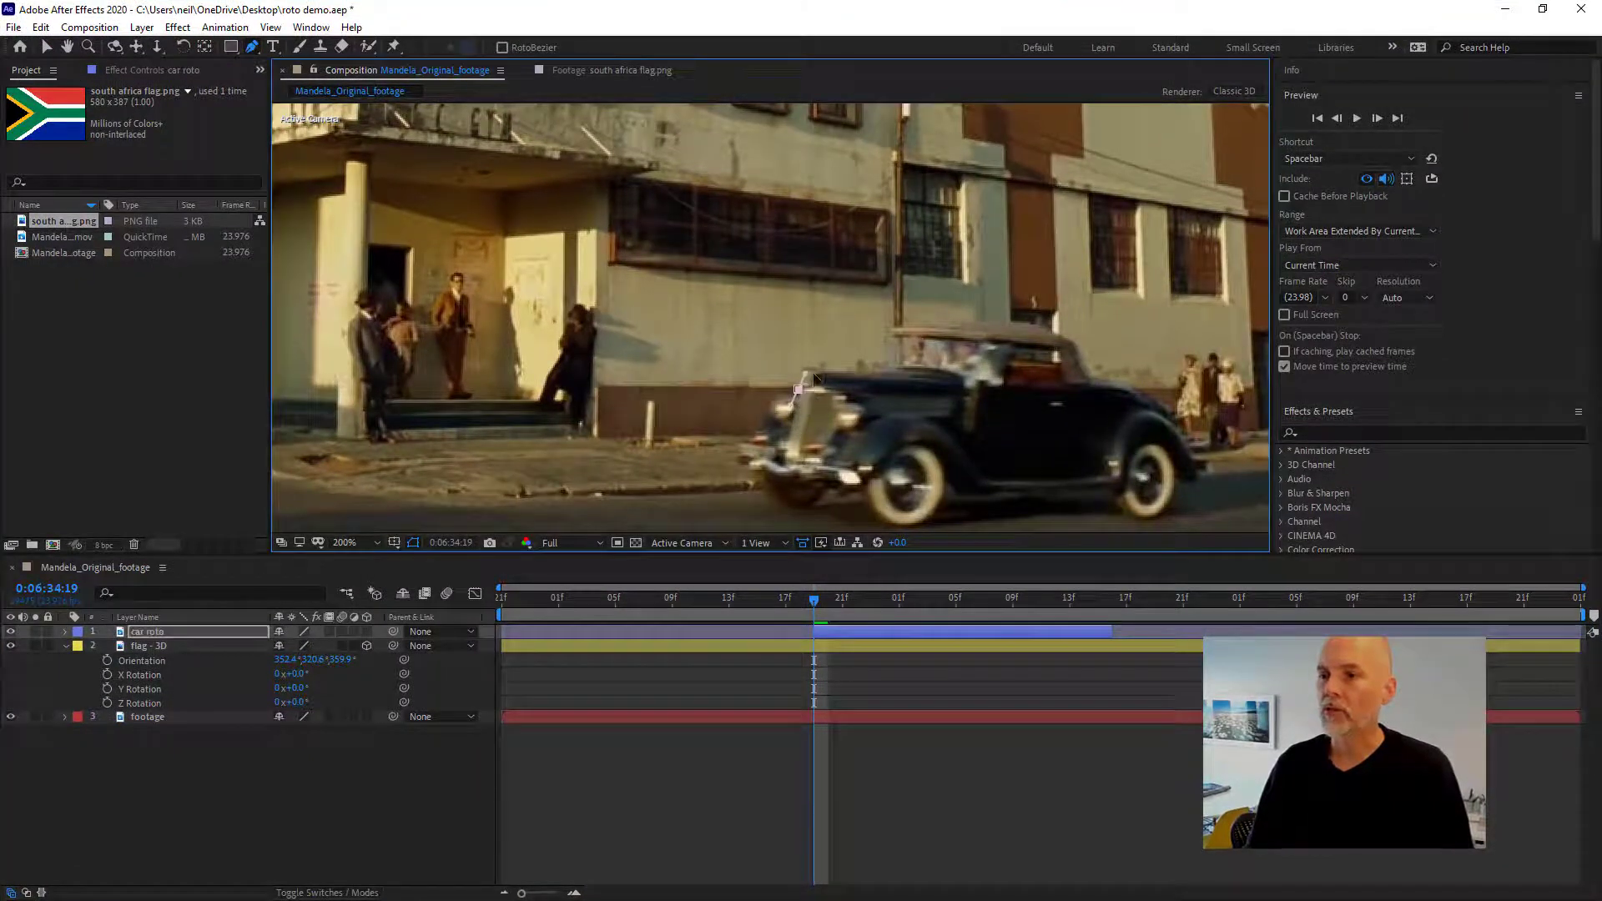
pyautogui.click(827, 374)
pyautogui.moveTo(830, 375); pyautogui.dragTo(892, 363)
pyautogui.click(891, 327)
pyautogui.moveTo(998, 321); pyautogui.dragTo(1018, 324)
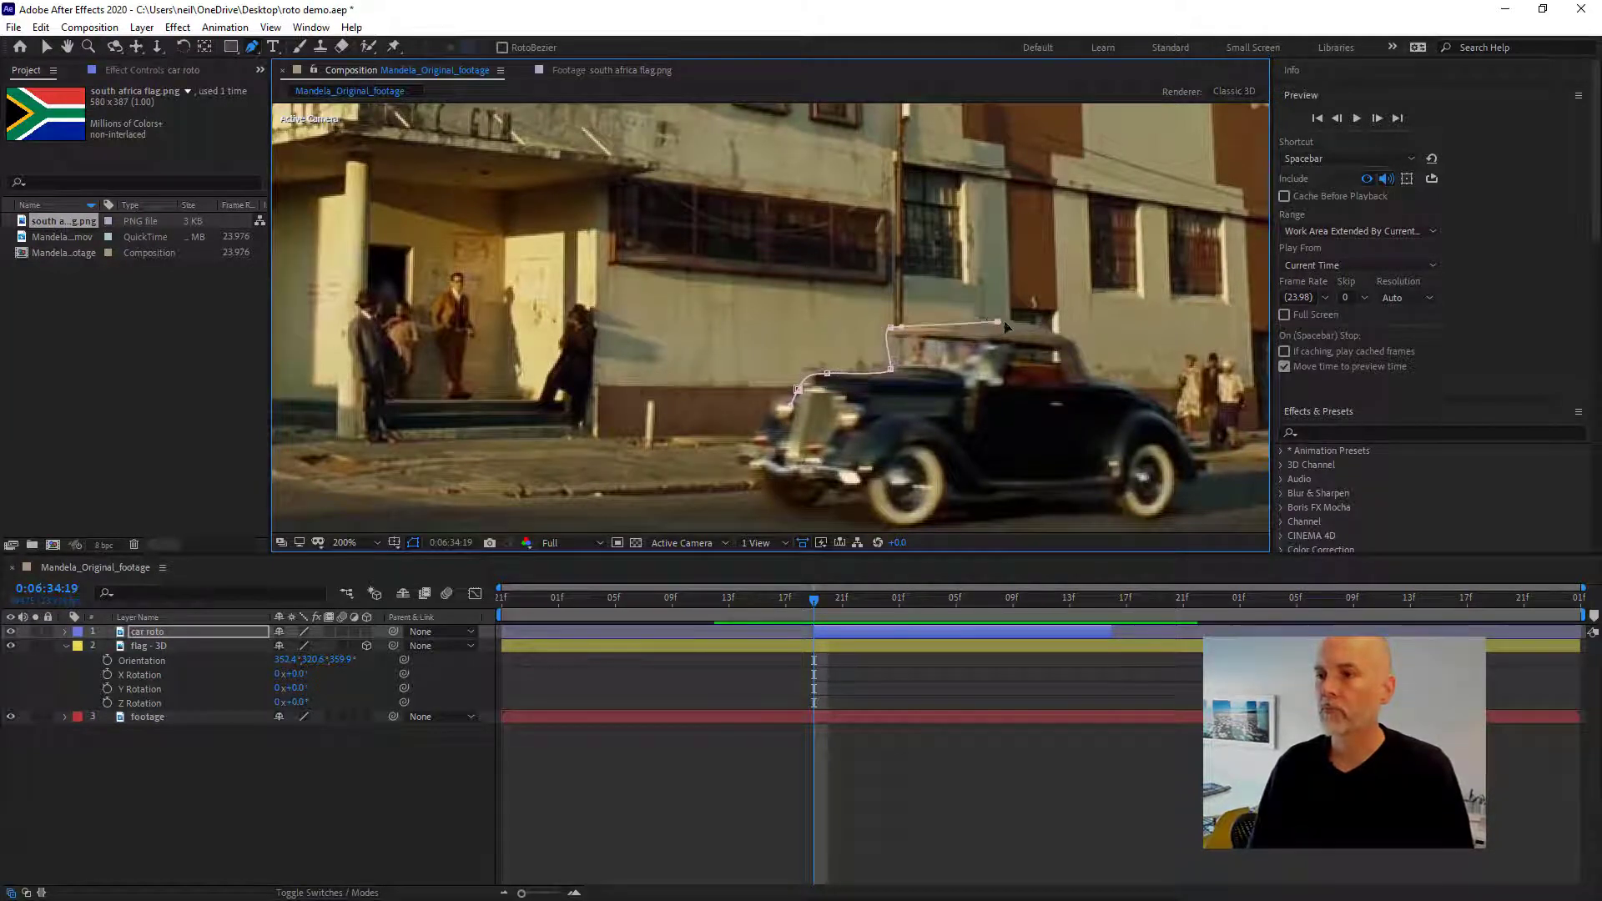
pyautogui.click(1074, 339)
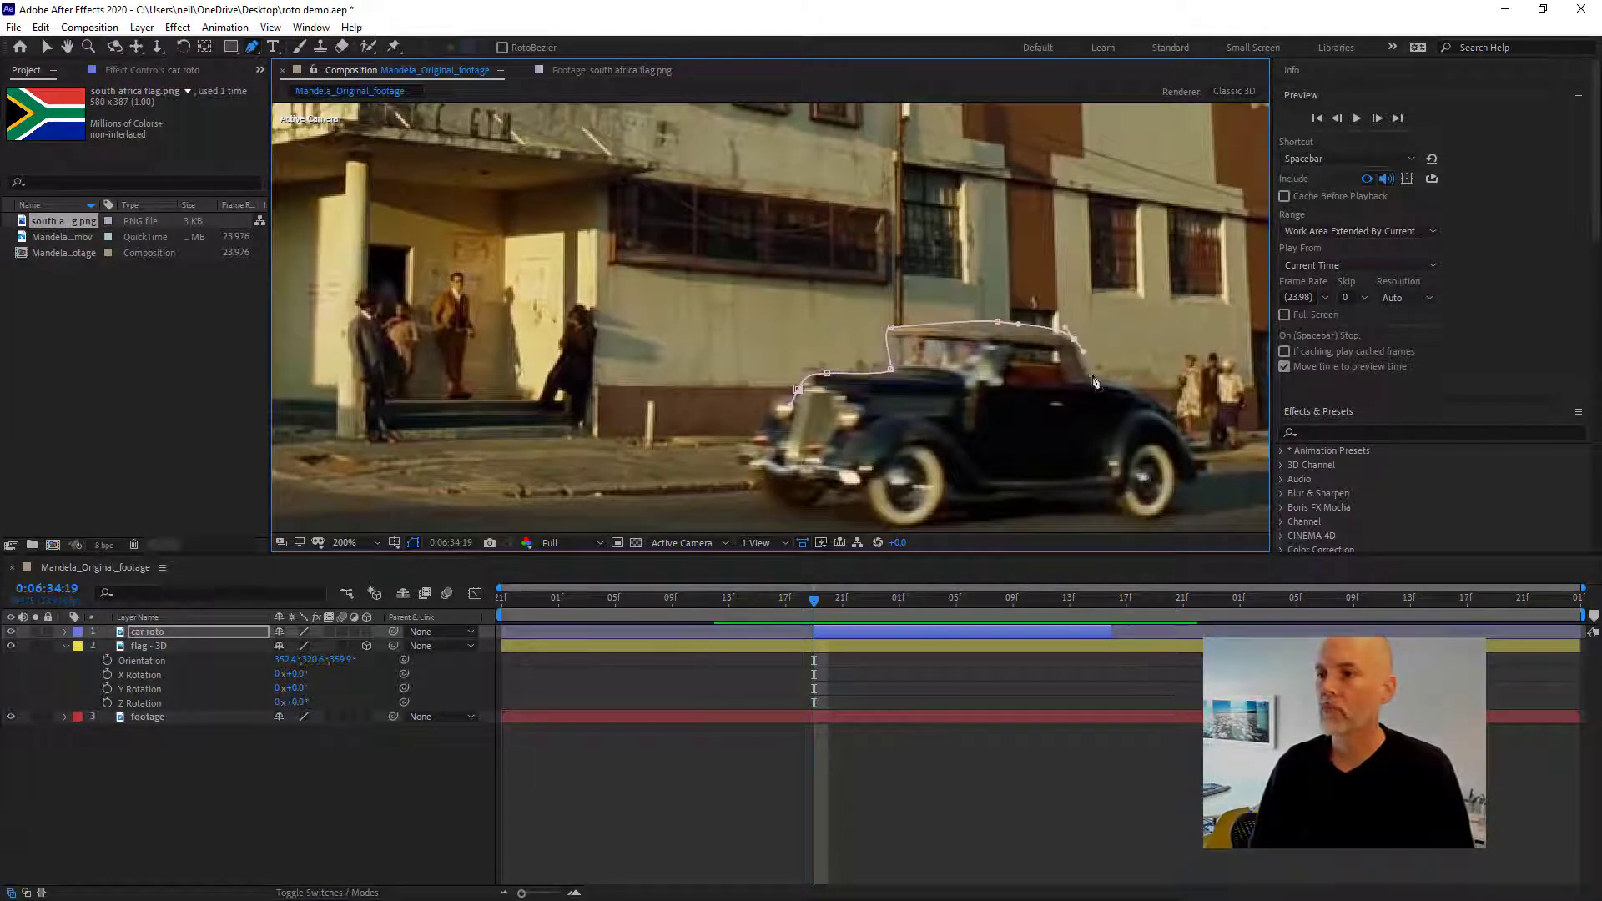
pyautogui.click(1094, 378)
pyautogui.moveTo(1130, 389); pyautogui.dragTo(1199, 471)
pyautogui.moveTo(1014, 498); pyautogui.dragTo(1126, 519)
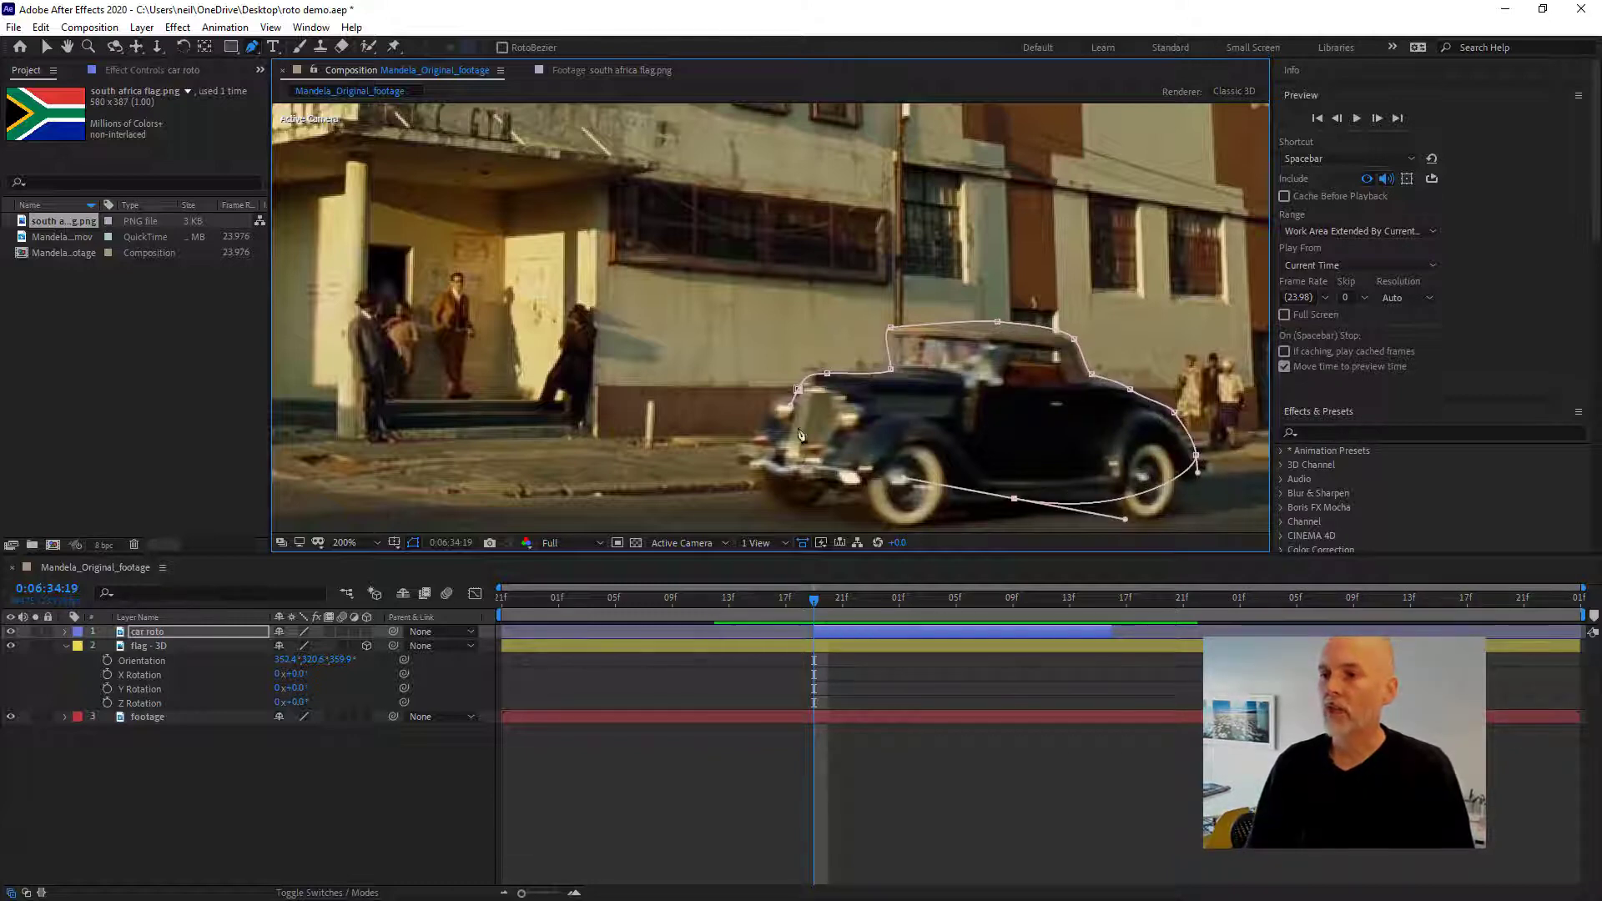
pyautogui.click(798, 390)
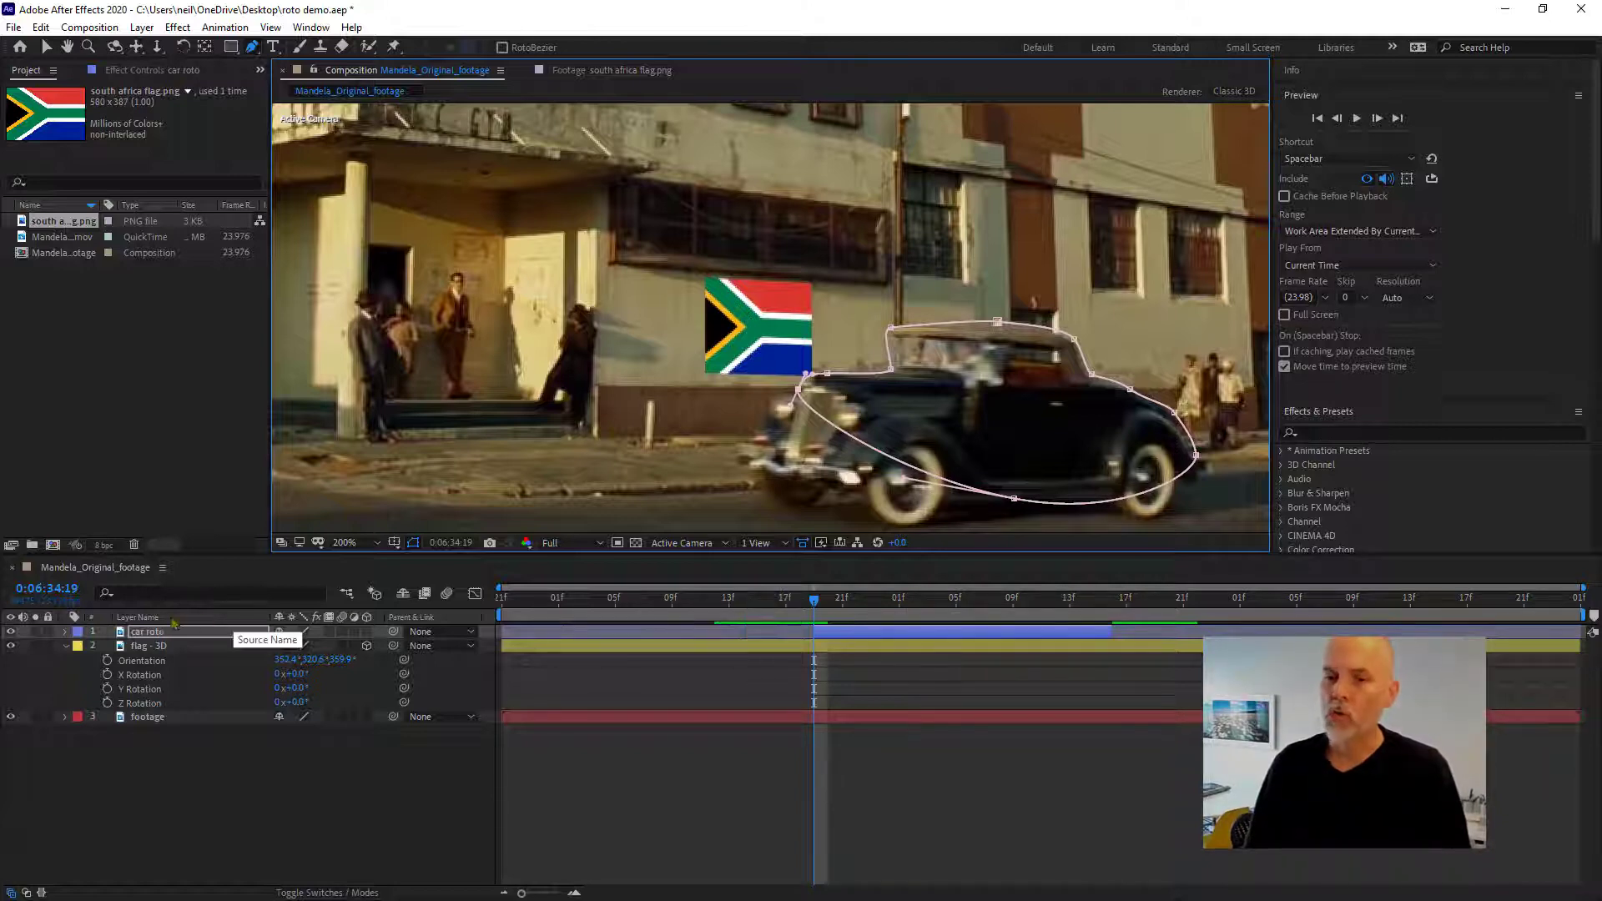
# - Reveal the car roto layer's mask properties and set a first Mask Path keyframe at 0:06:34:19
pyautogui.click(143, 632)
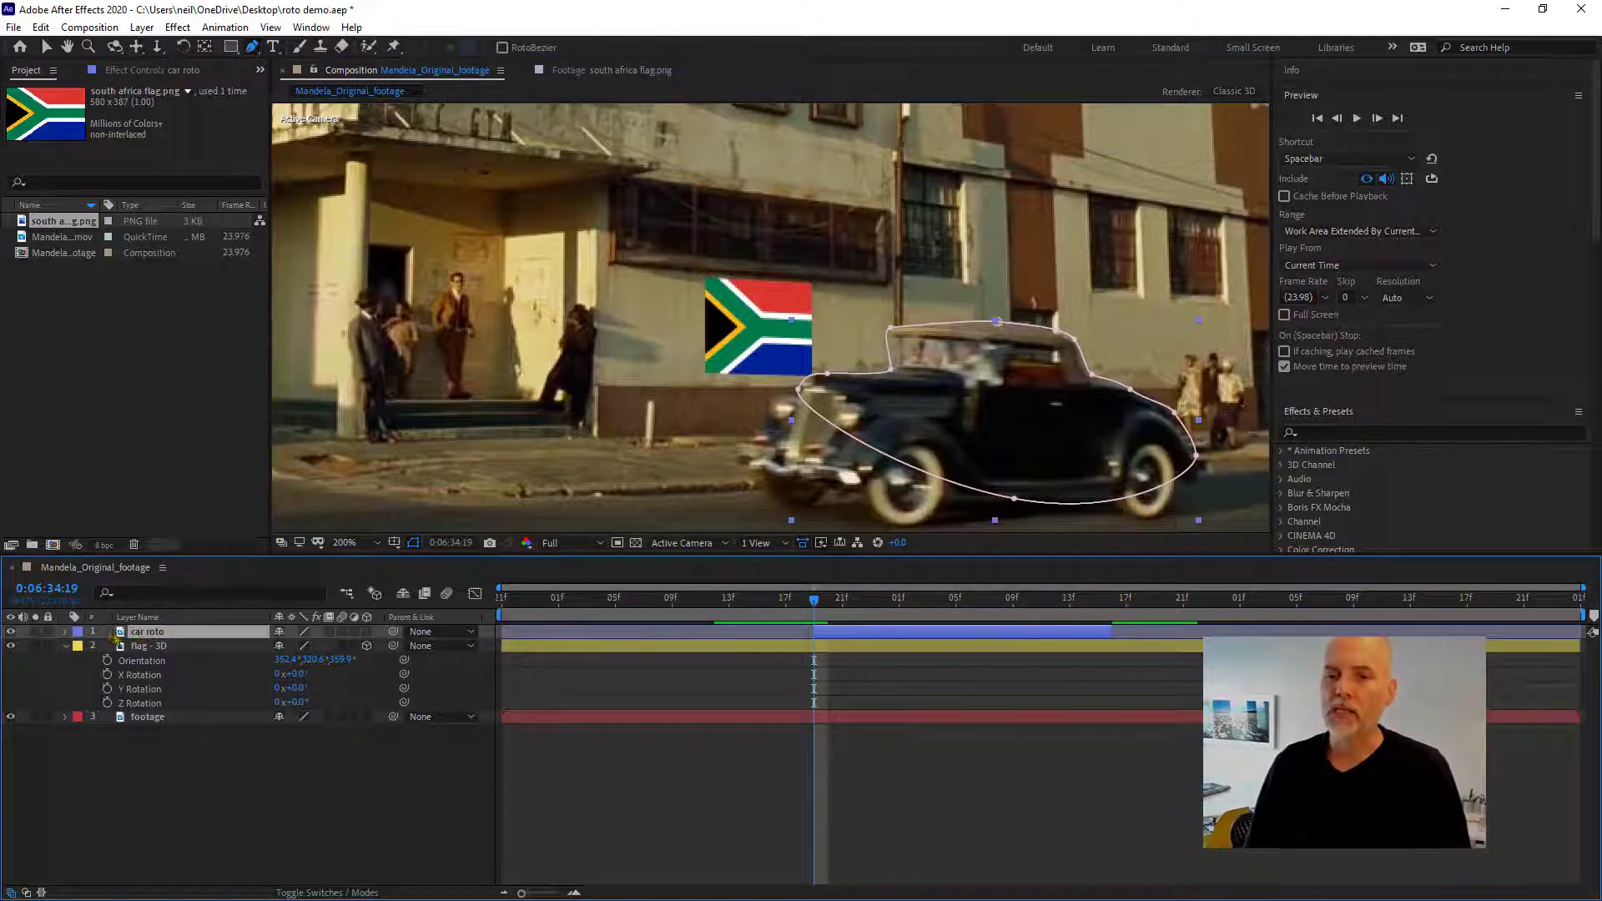
pyautogui.press('m')
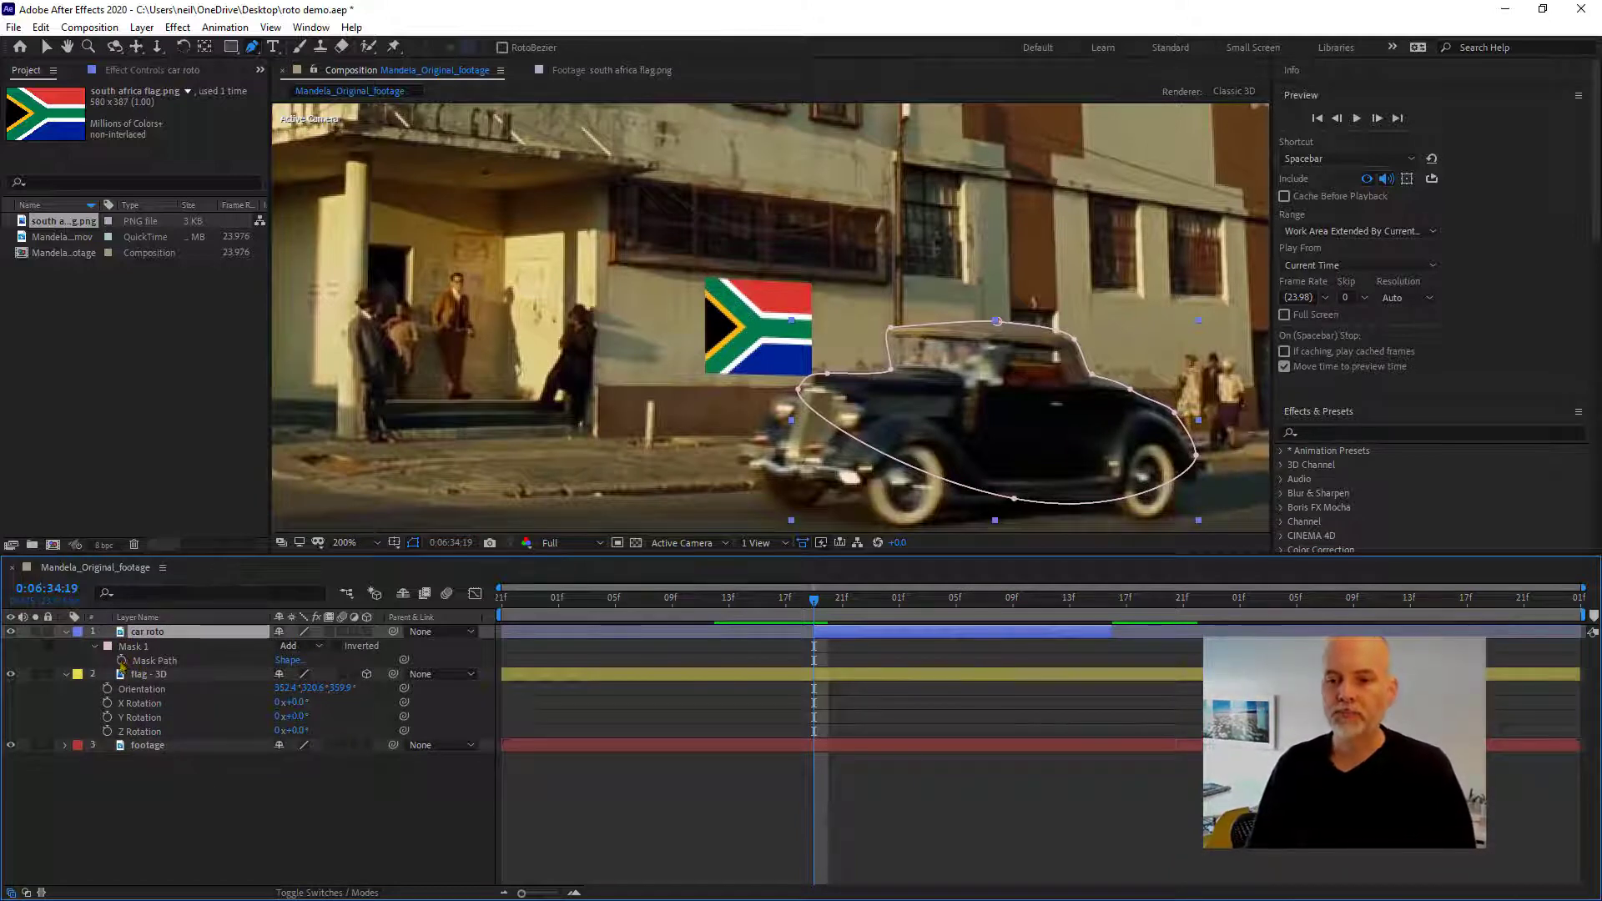
pyautogui.click(122, 663)
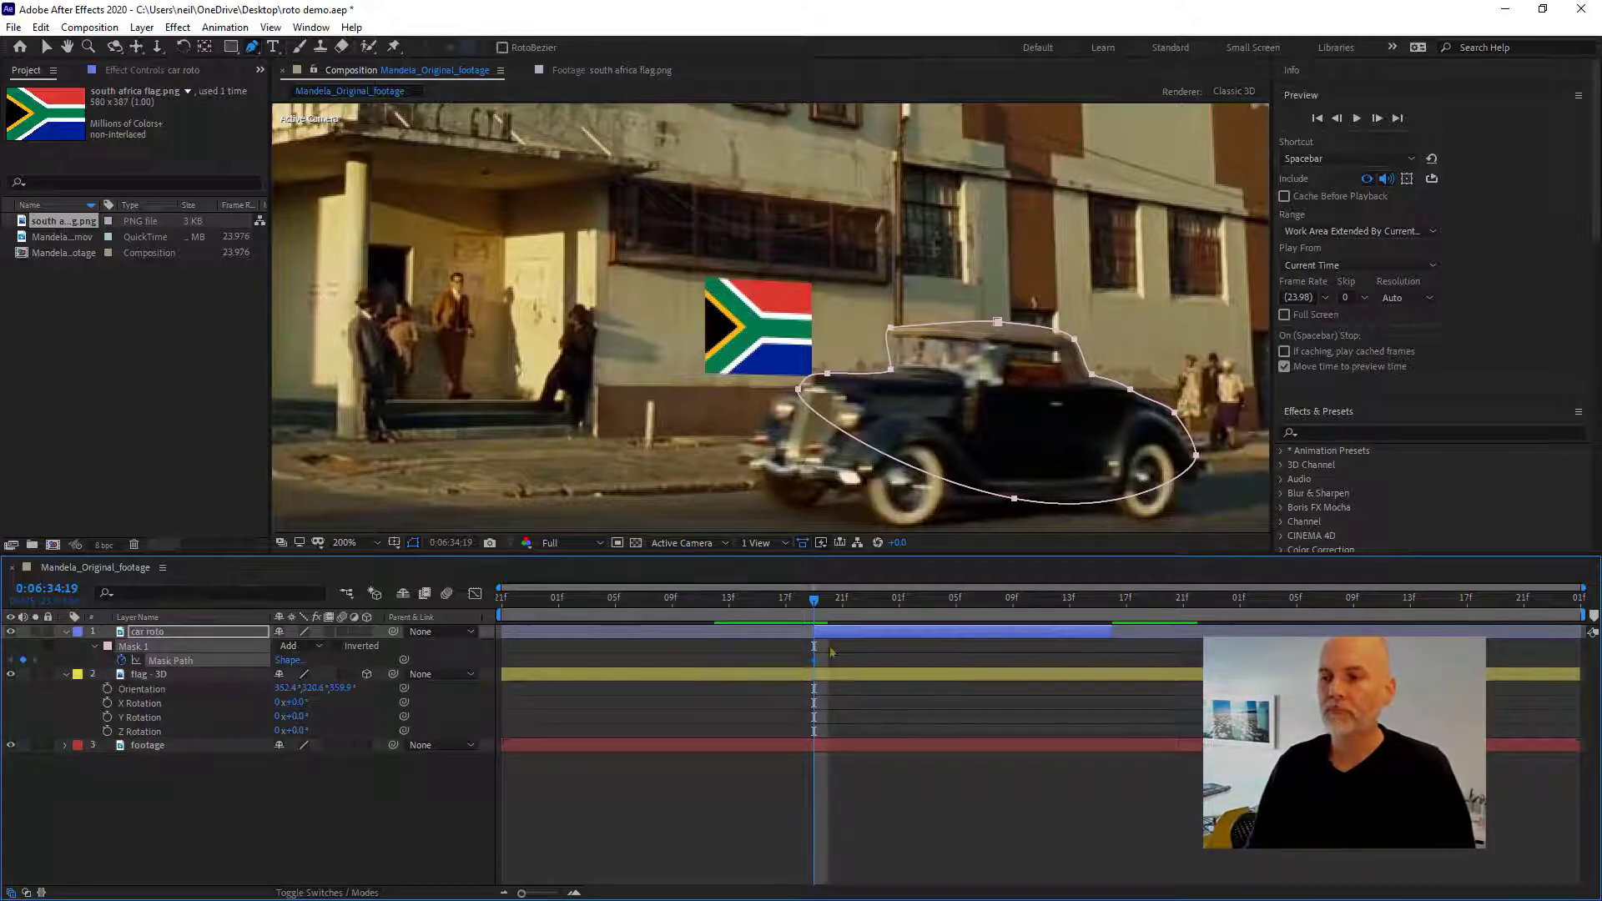
# - At 0:06:35:15, move the whole mask over the car, aligning its corner with the base of the roof's rear edge
pyautogui.moveTo(827, 612); pyautogui.dragTo(1102, 616)
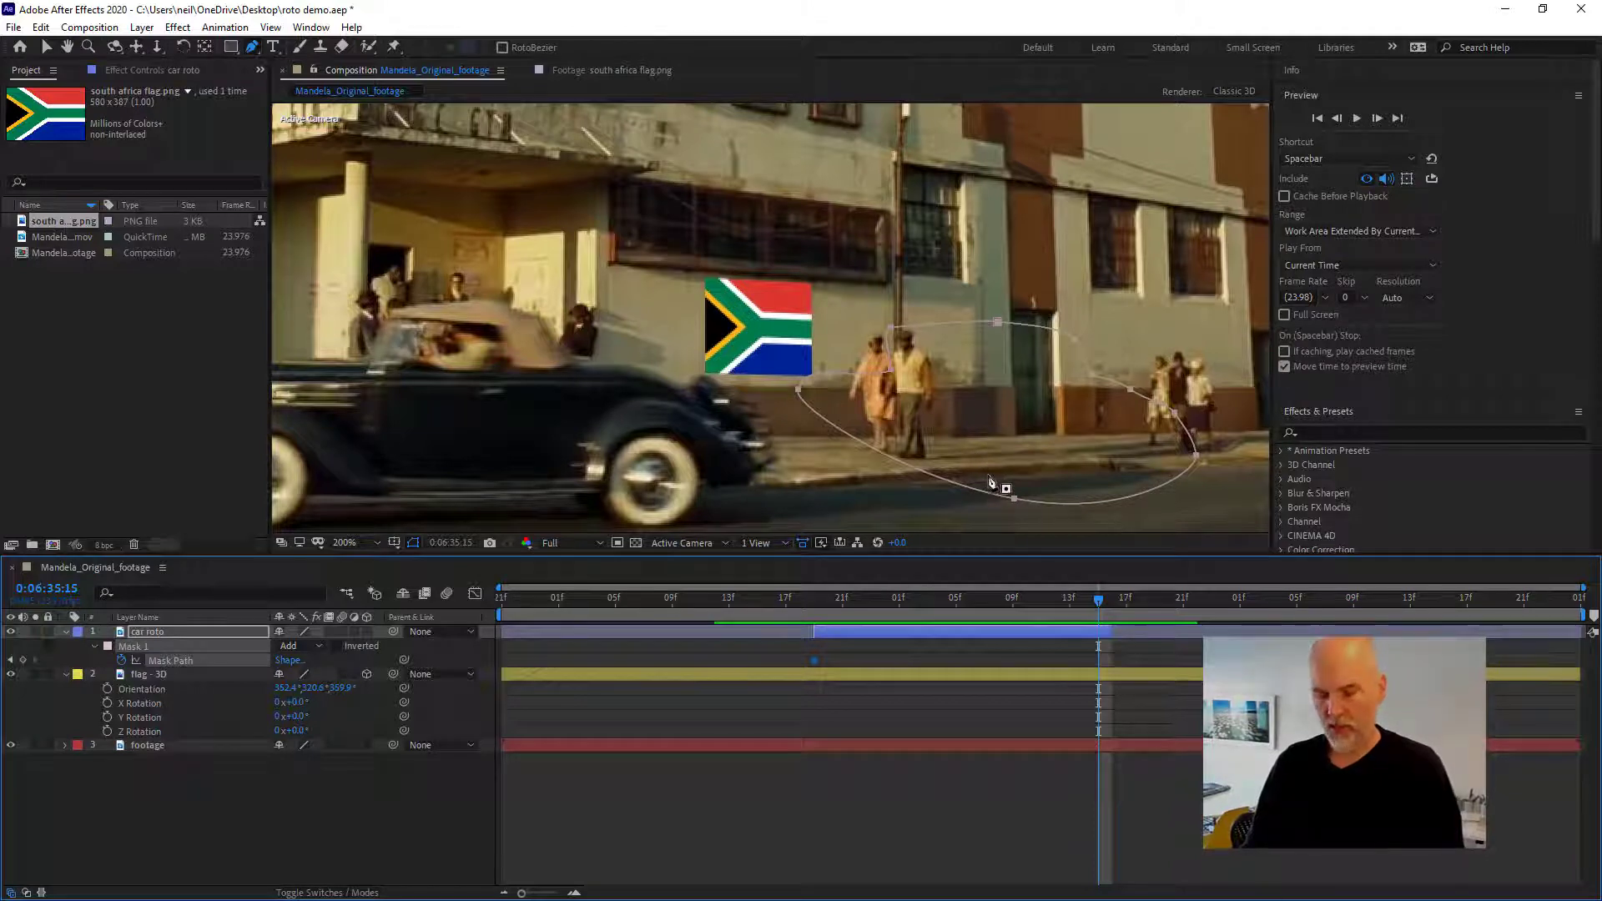
pyautogui.press('v')
pyautogui.doubleClick(1014, 499)
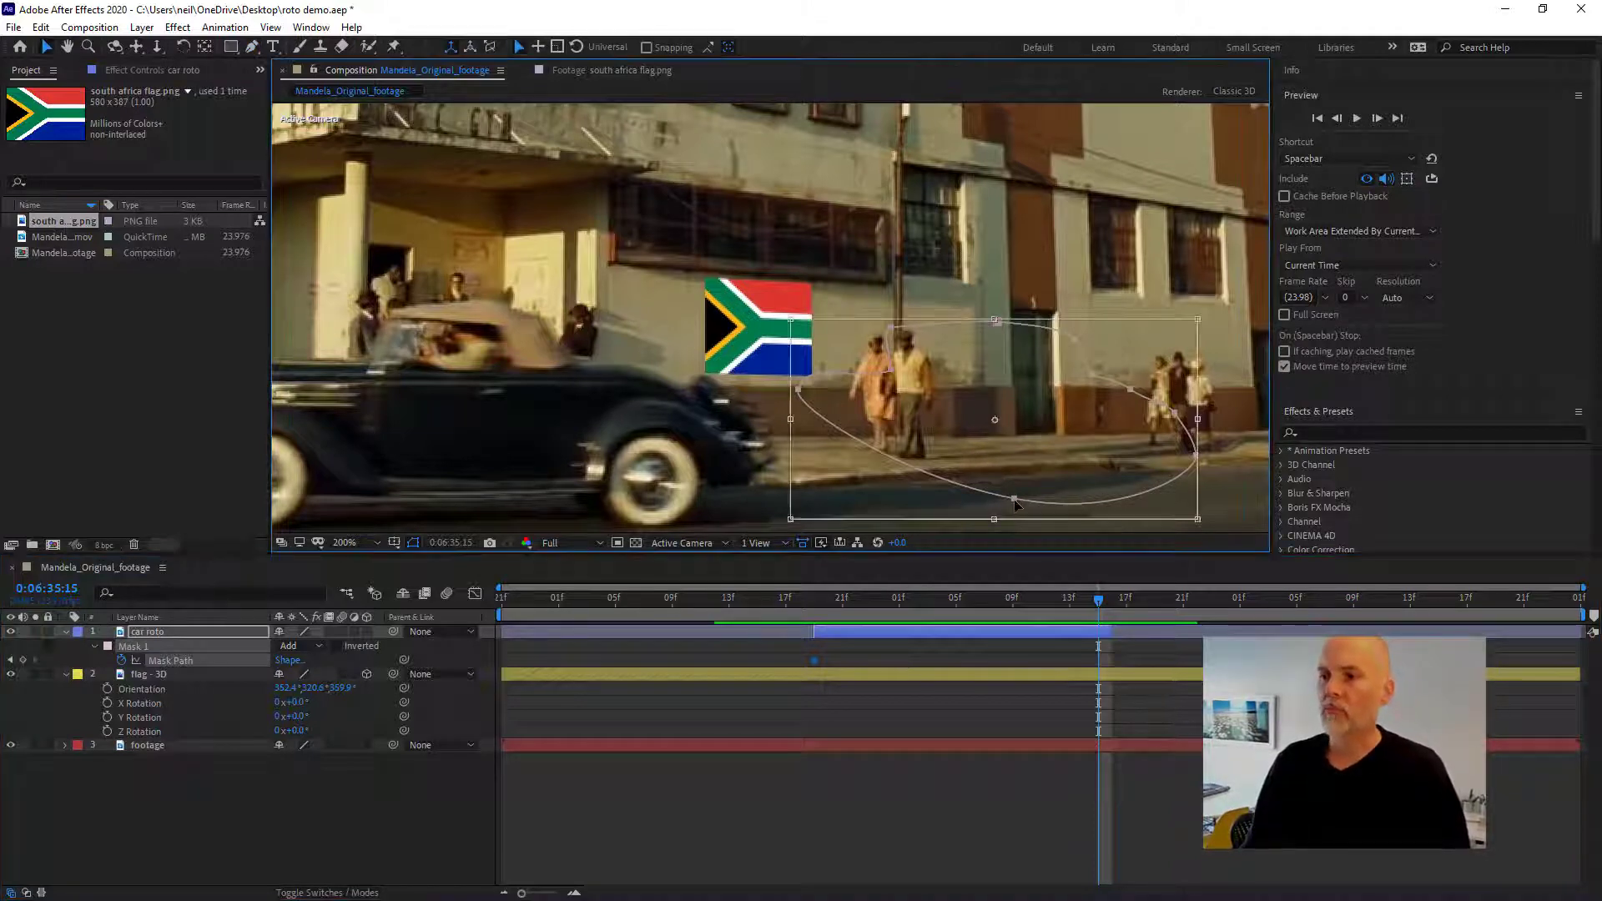
pyautogui.moveTo(1043, 484); pyautogui.dragTo(560, 457)
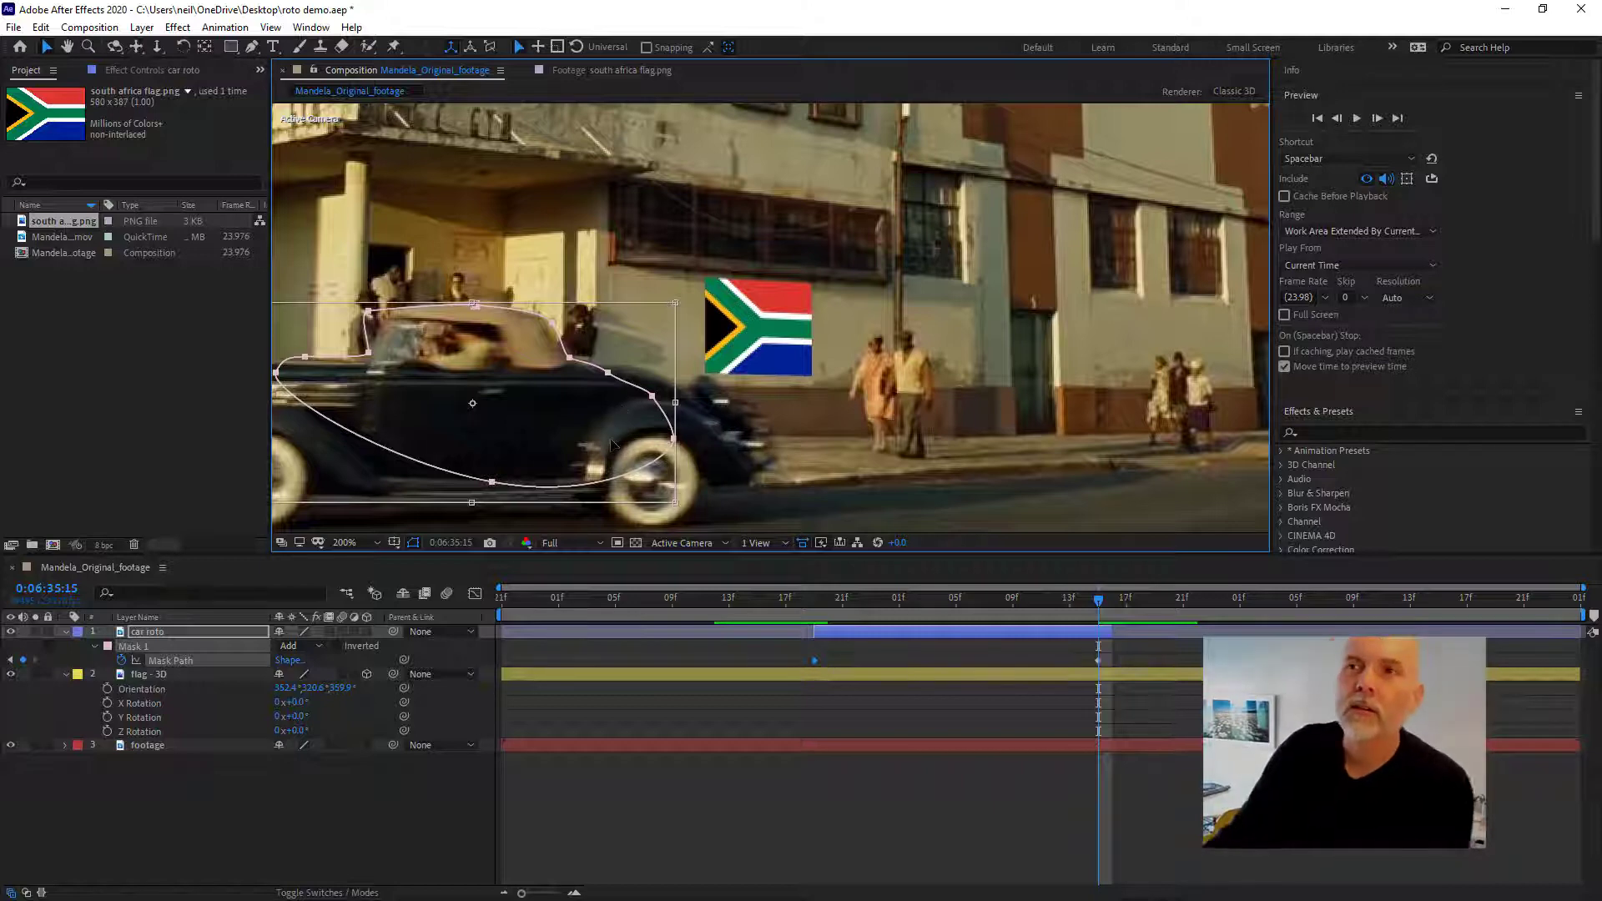
pyautogui.press('.')
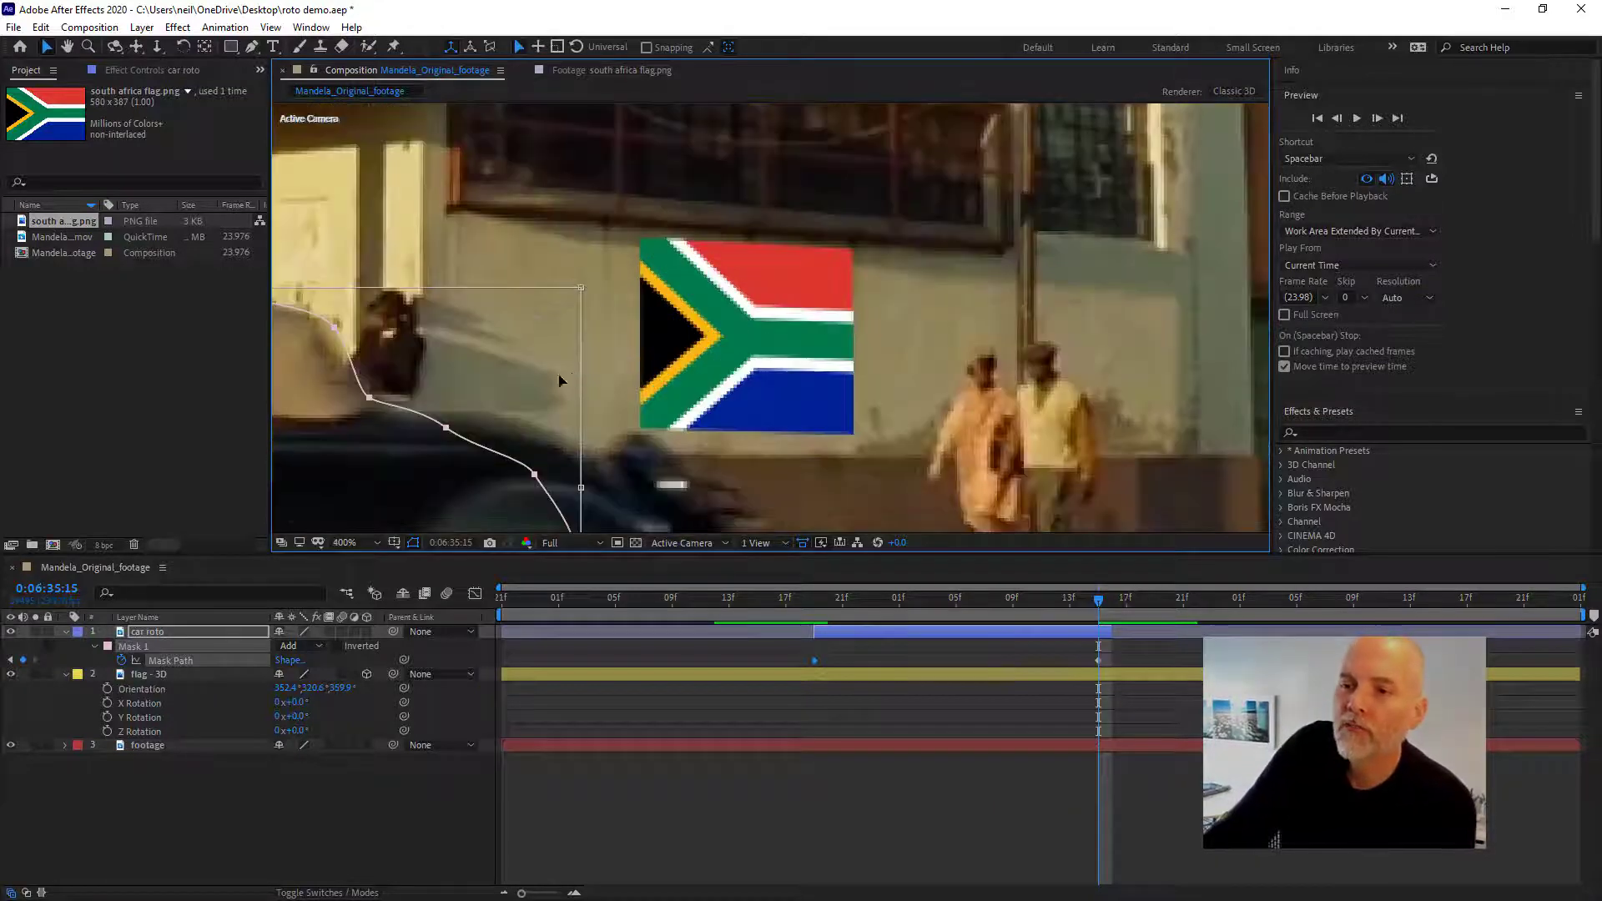
pyautogui.press('h')
pyautogui.moveTo(425, 441); pyautogui.dragTo(827, 361)
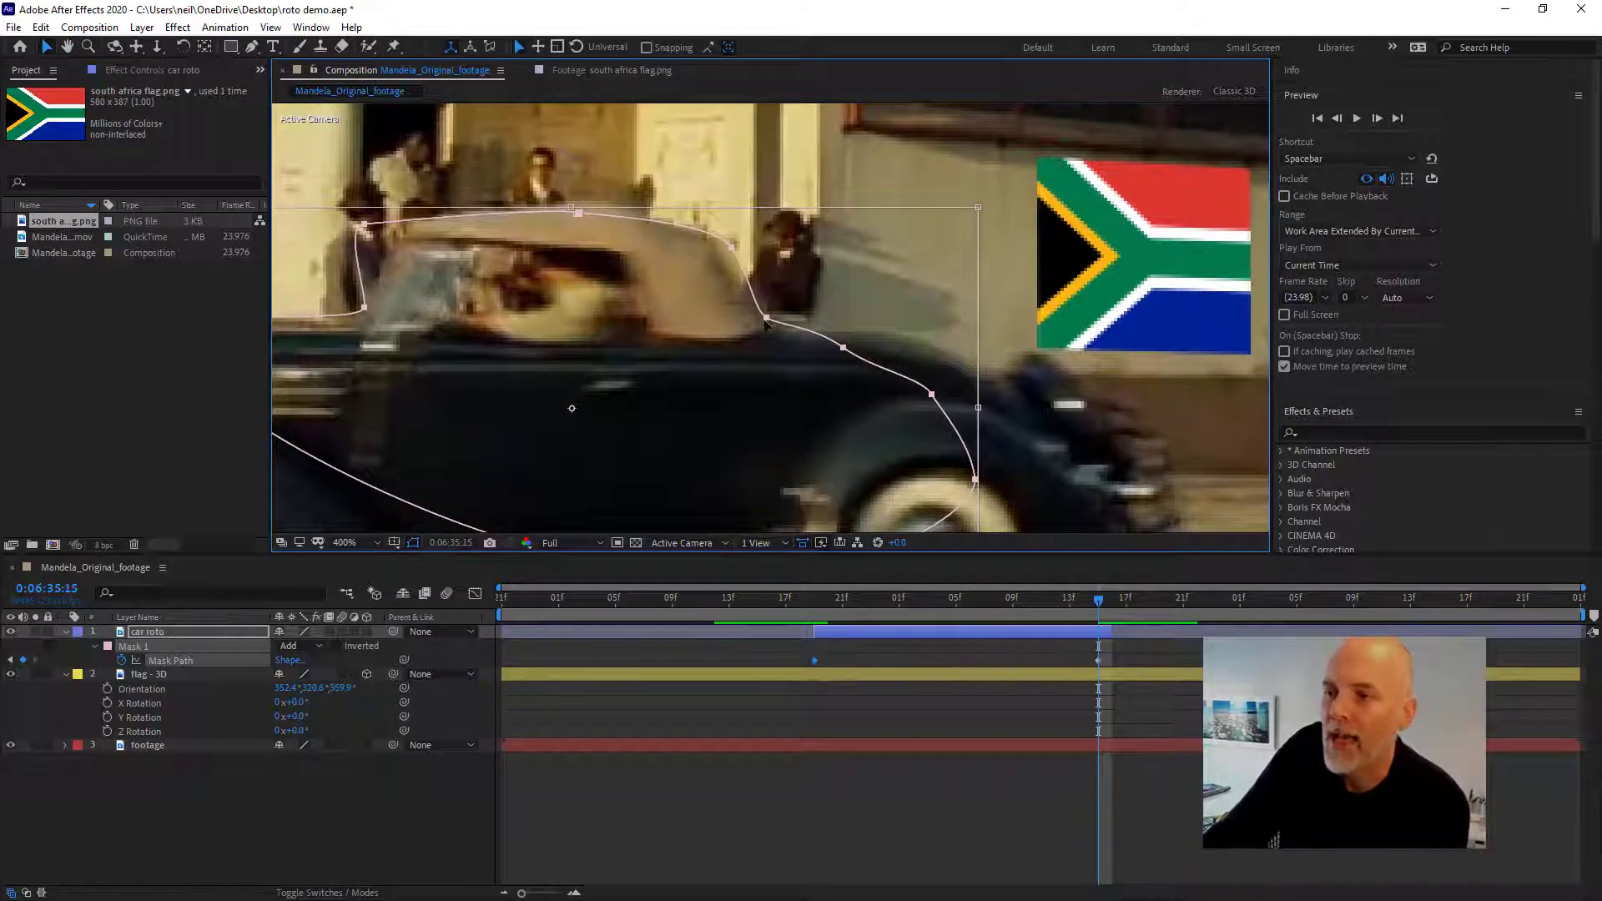
pyautogui.moveTo(766, 318); pyautogui.dragTo(772, 321)
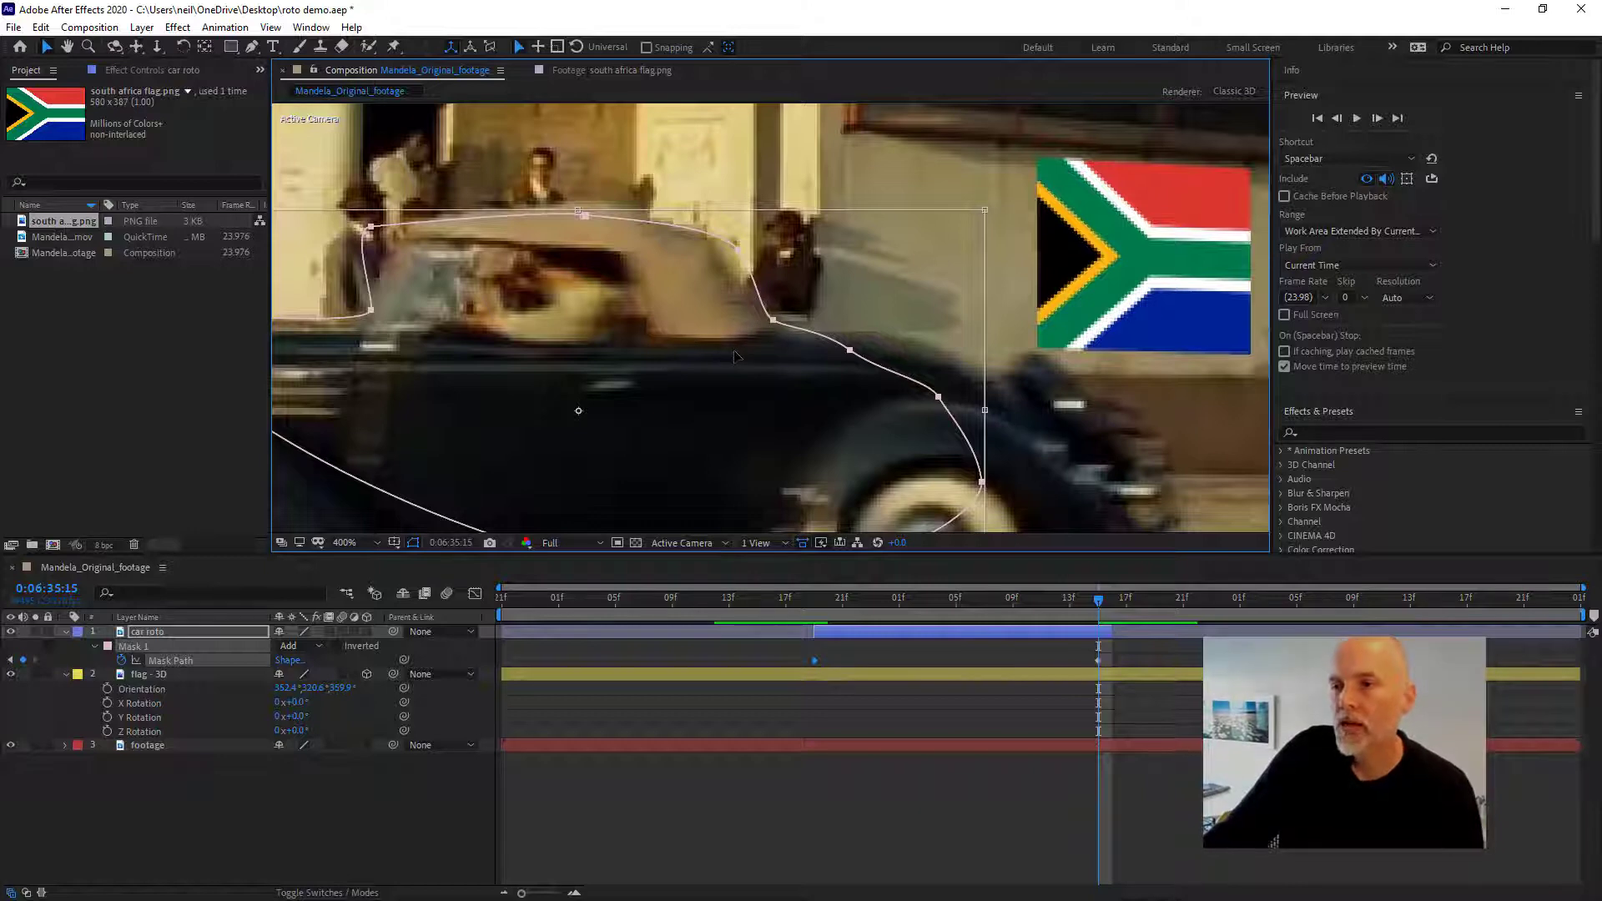
pyautogui.press('Escape')
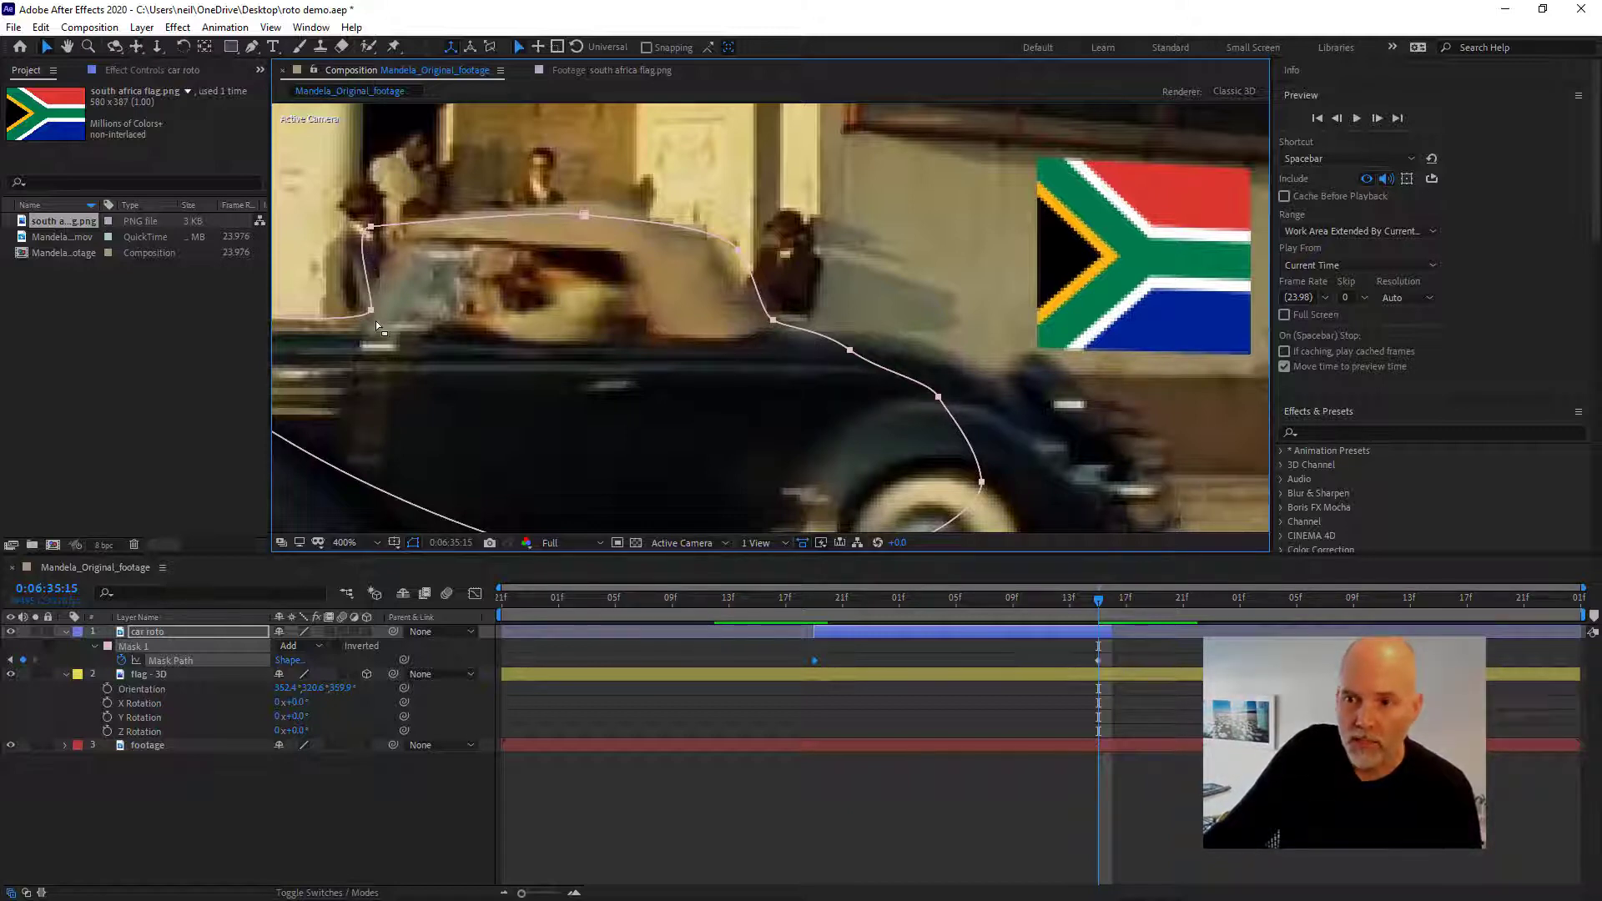
# - Reposition the mask's rear points at 0:06:35:15 to follow the car's boot and reach out to the rear bumper
pyautogui.click(731, 358)
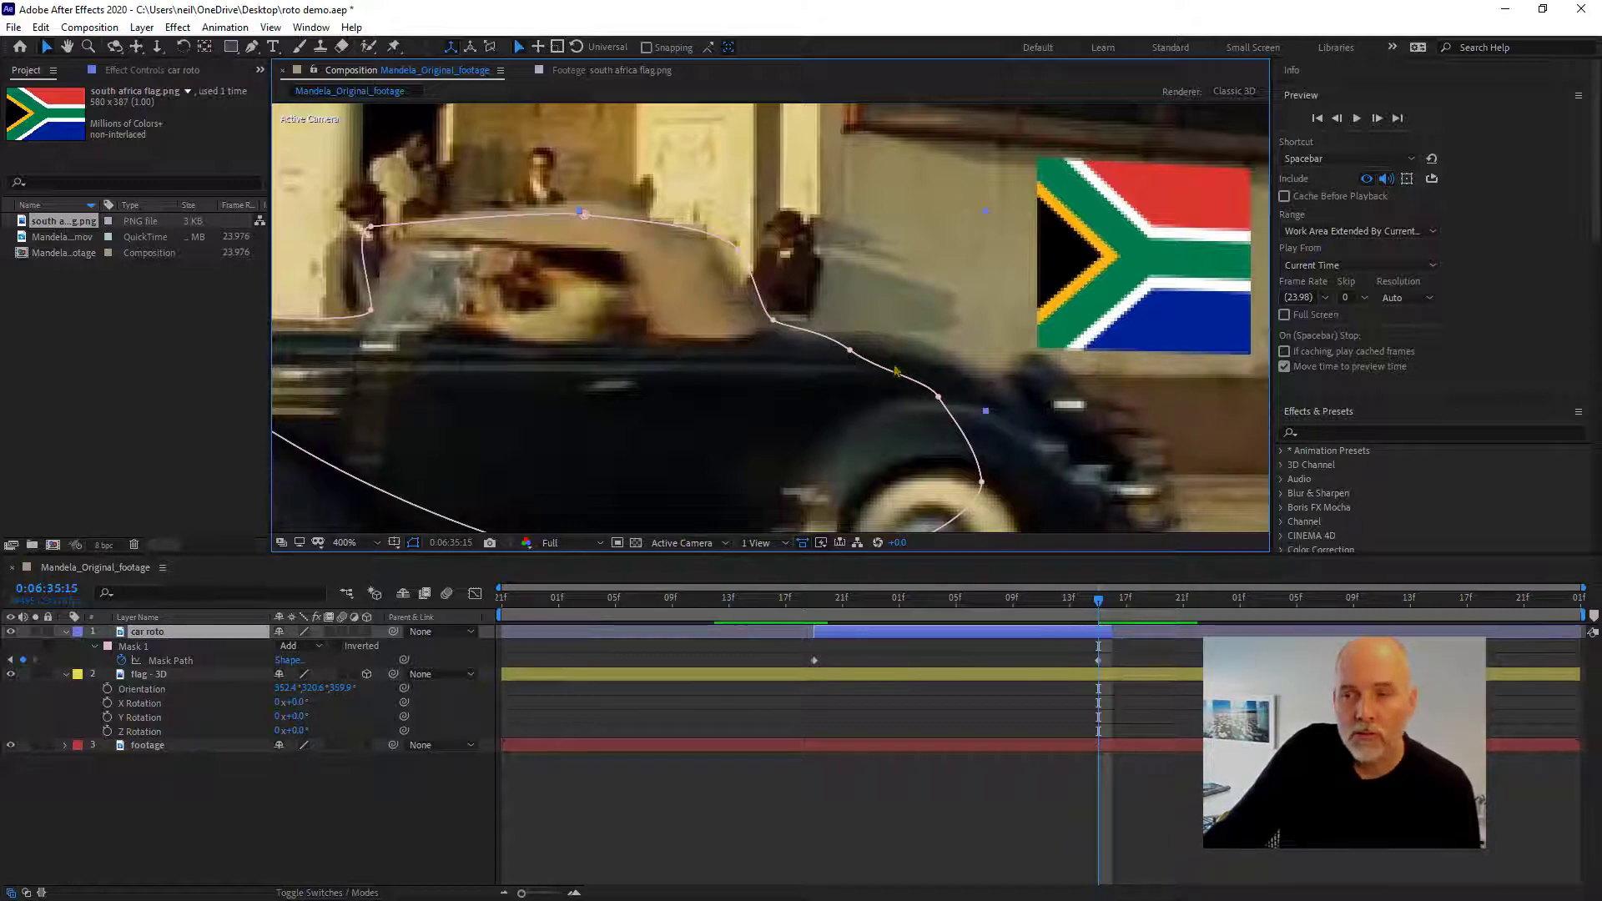
pyautogui.moveTo(849, 351); pyautogui.dragTo(912, 340)
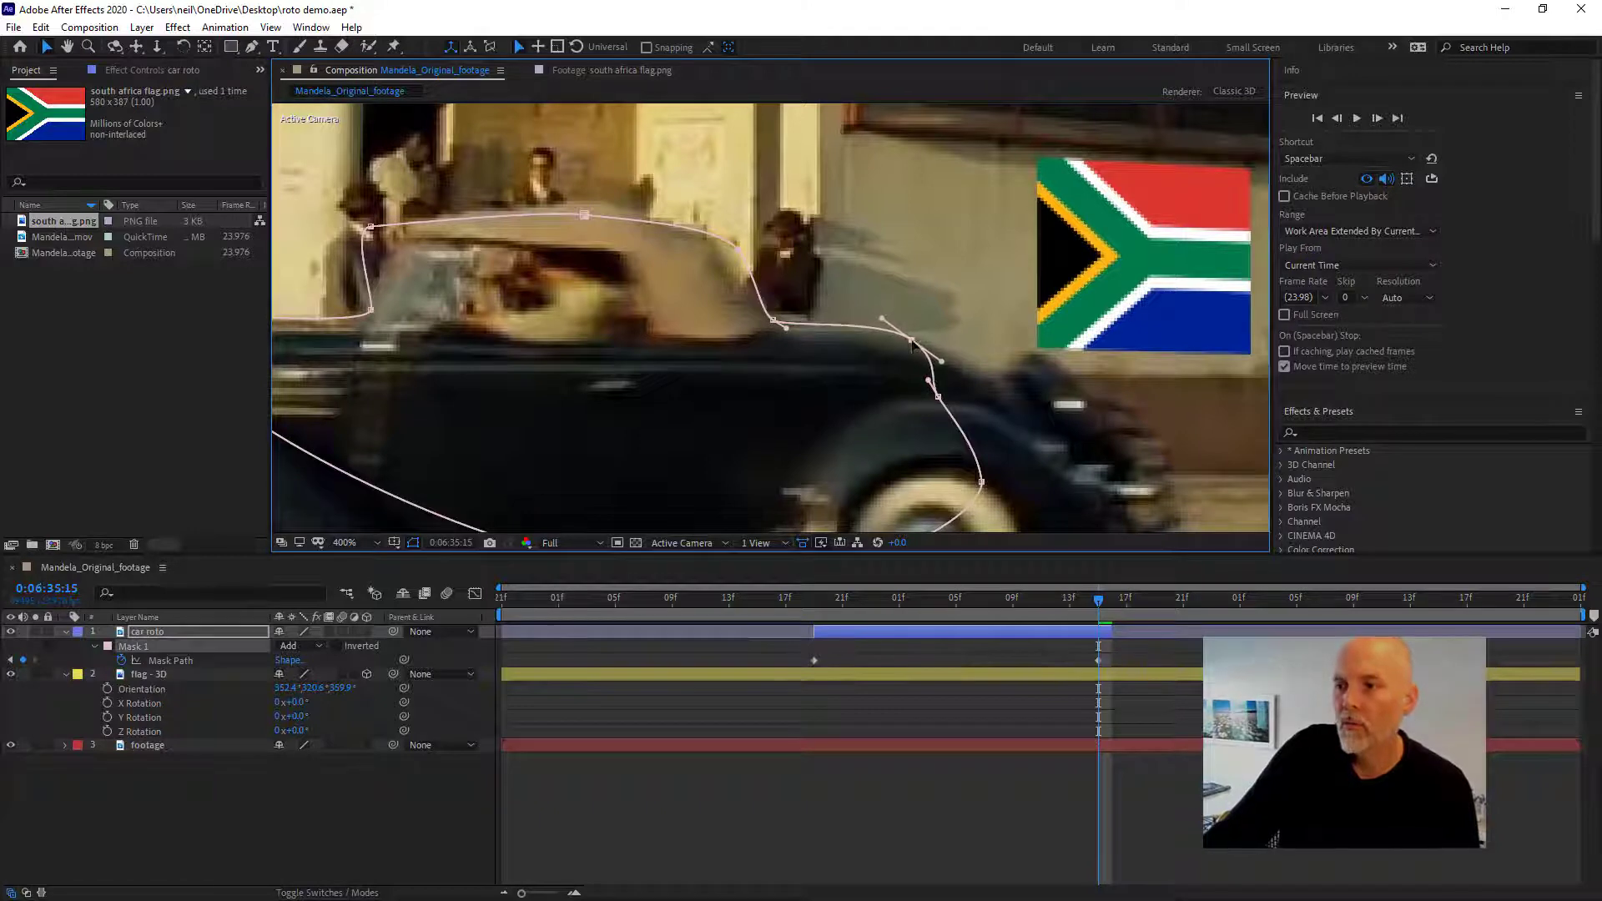
pyautogui.moveTo(939, 397); pyautogui.dragTo(1006, 388)
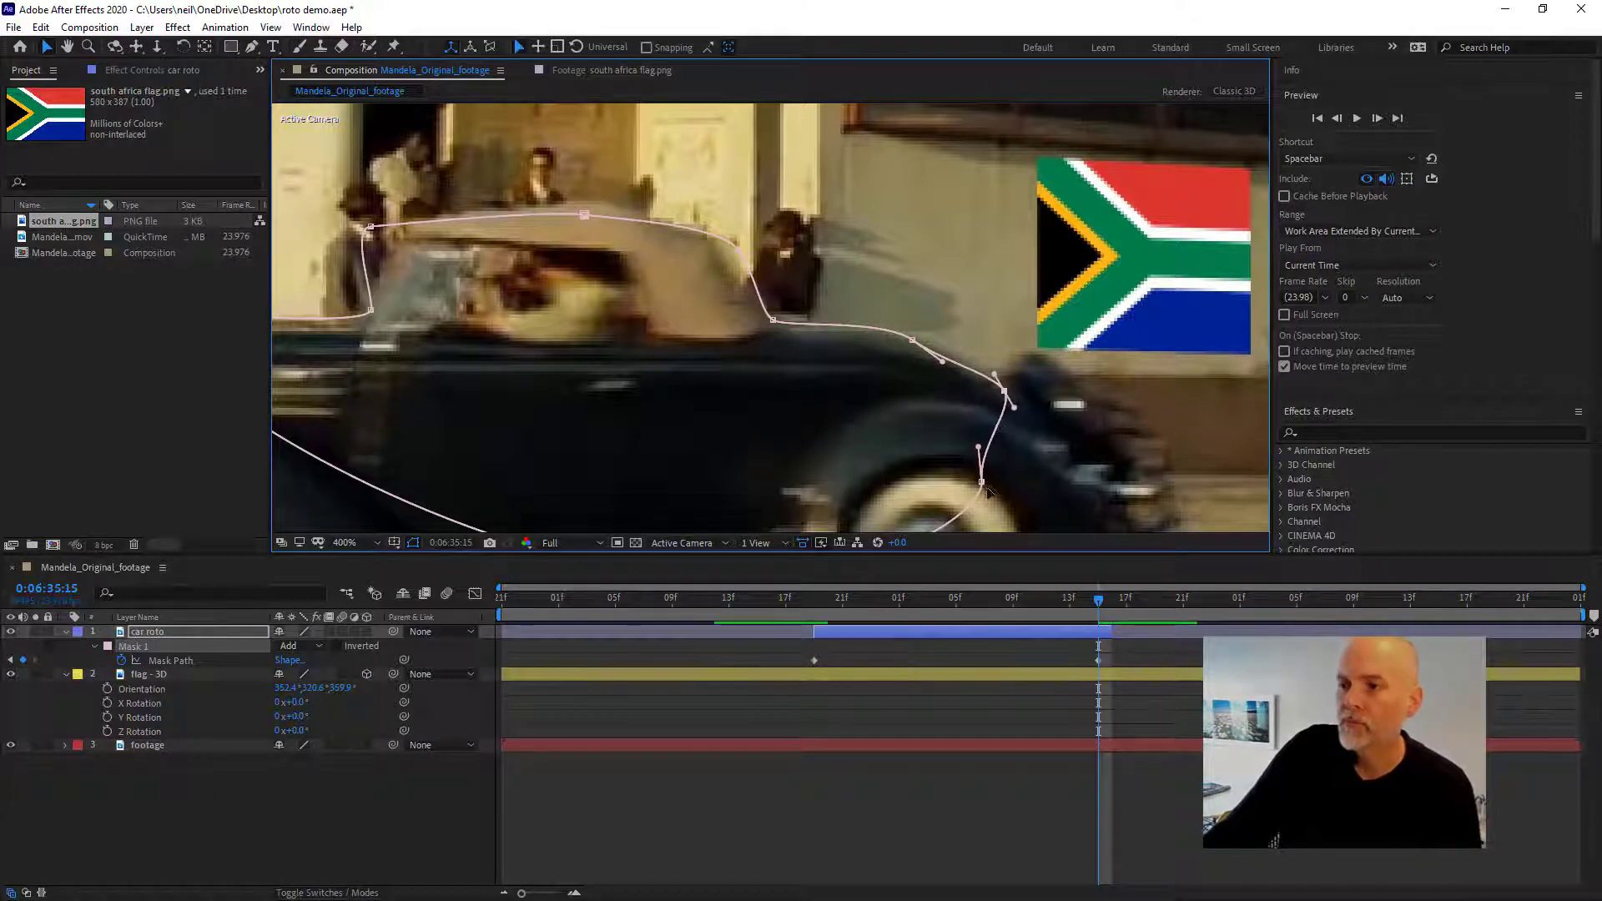
pyautogui.moveTo(982, 482); pyautogui.dragTo(1124, 447)
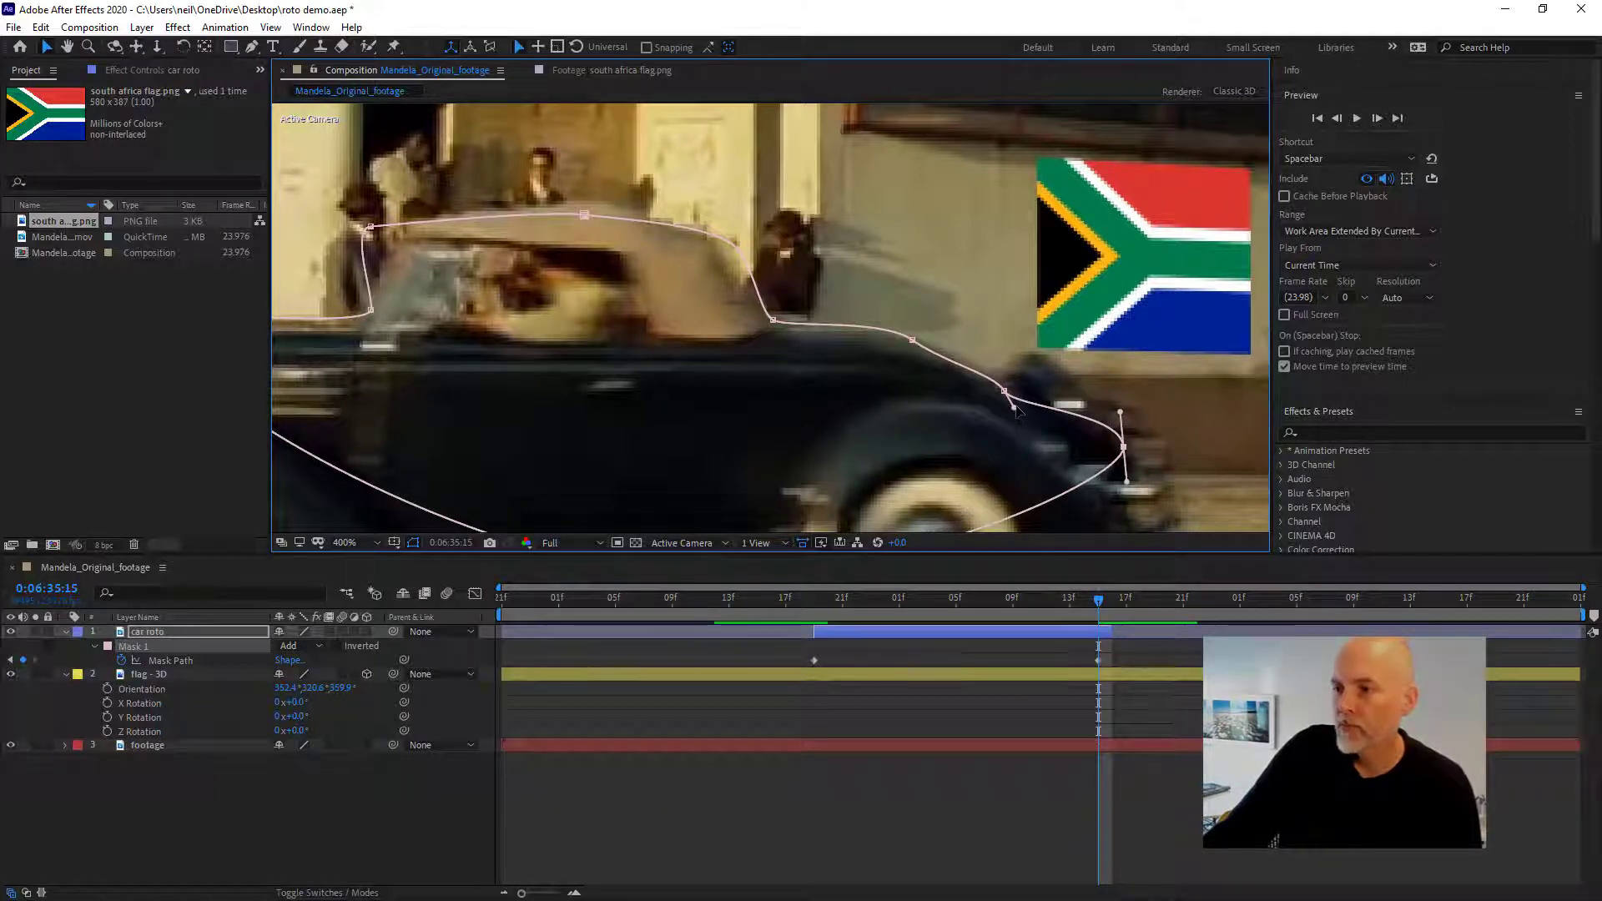
# - Bend the mask curve over the spare wheel behind the boot by adjusting the corner point's handle with the Convert Vertex tool
pyautogui.moveTo(1016, 408)
pyautogui.mouseDown()
pyautogui.moveTo(1013, 374)
pyautogui.moveTo(1017, 392)
pyautogui.mouseUp()
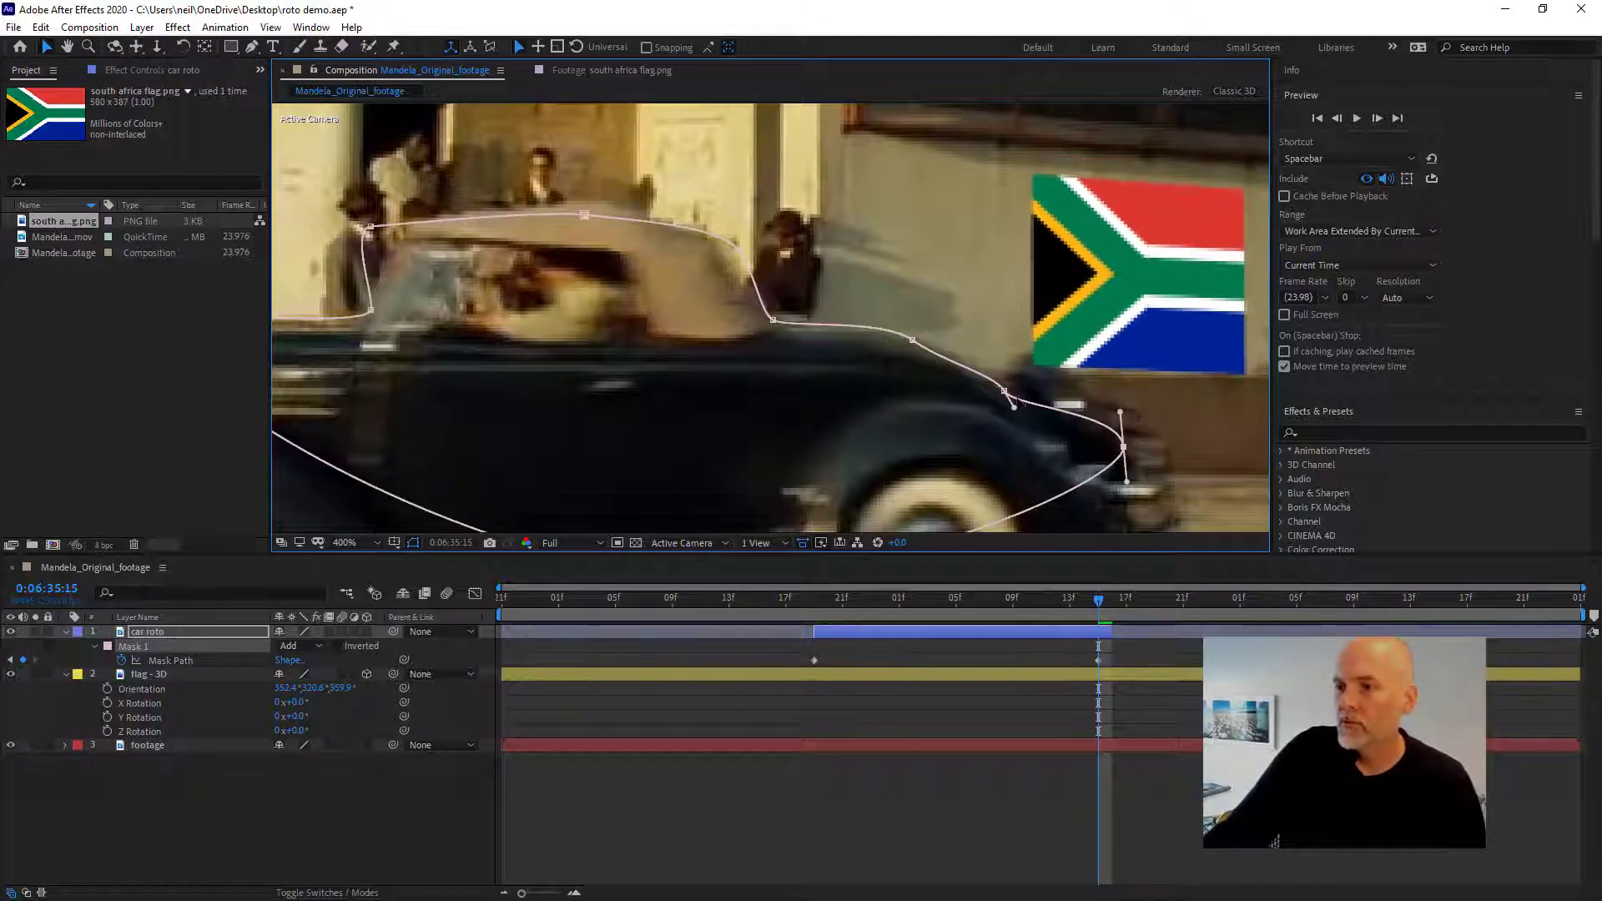
pyautogui.hotkey('ctrl', 'z')
pyautogui.click(253, 48)
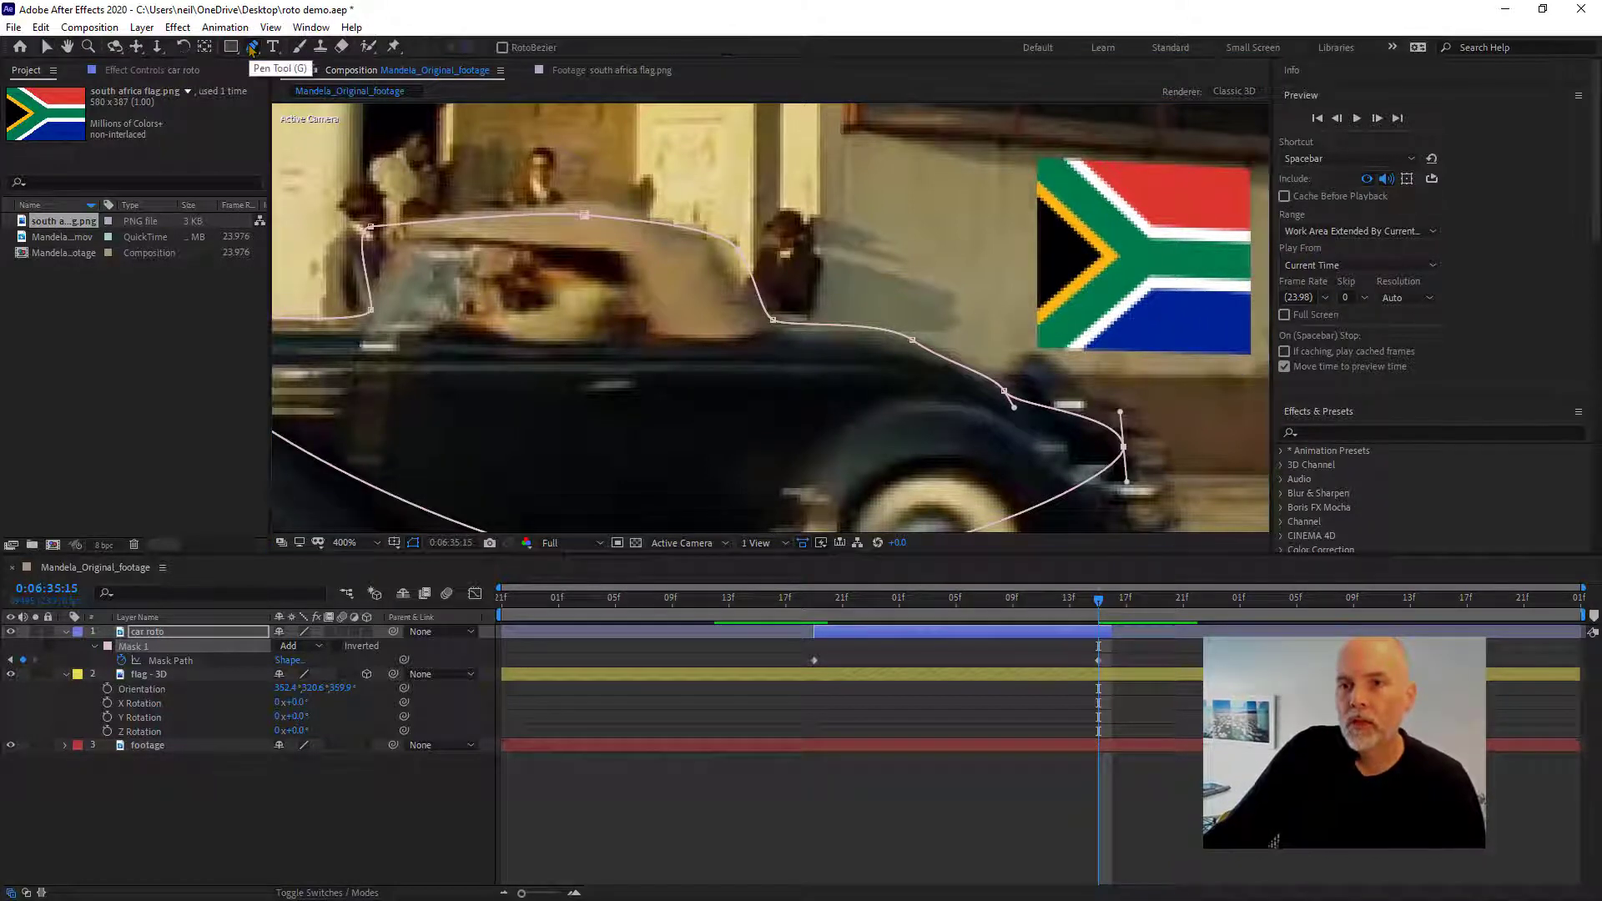
pyautogui.moveTo(253, 48); pyautogui.dragTo(334, 106)
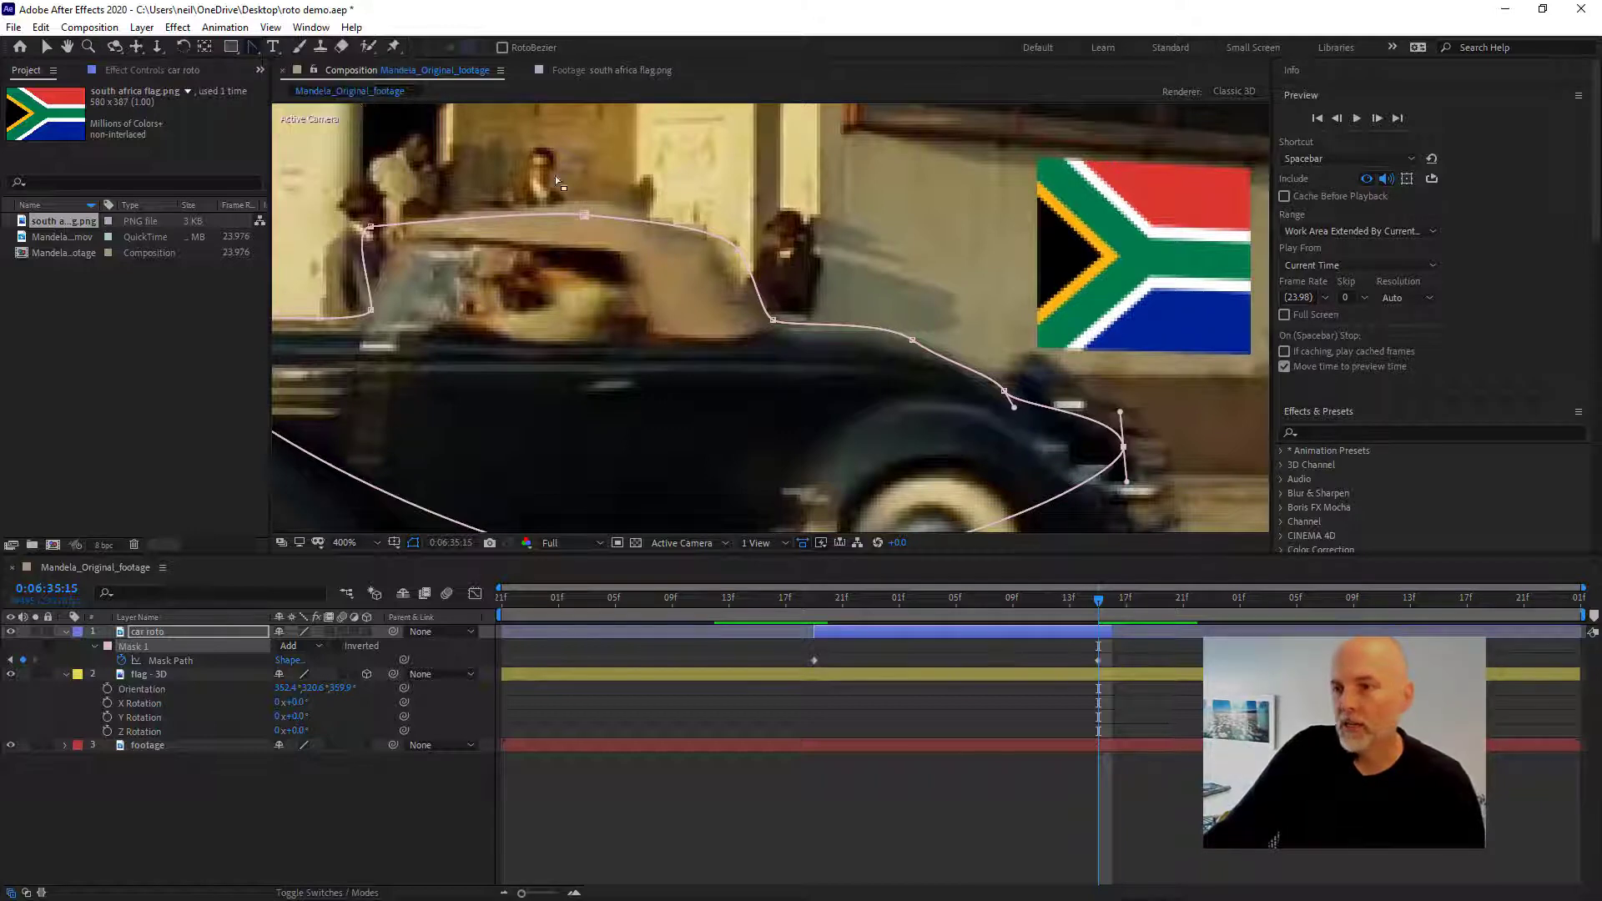
pyautogui.moveTo(1014, 408); pyautogui.dragTo(1017, 289)
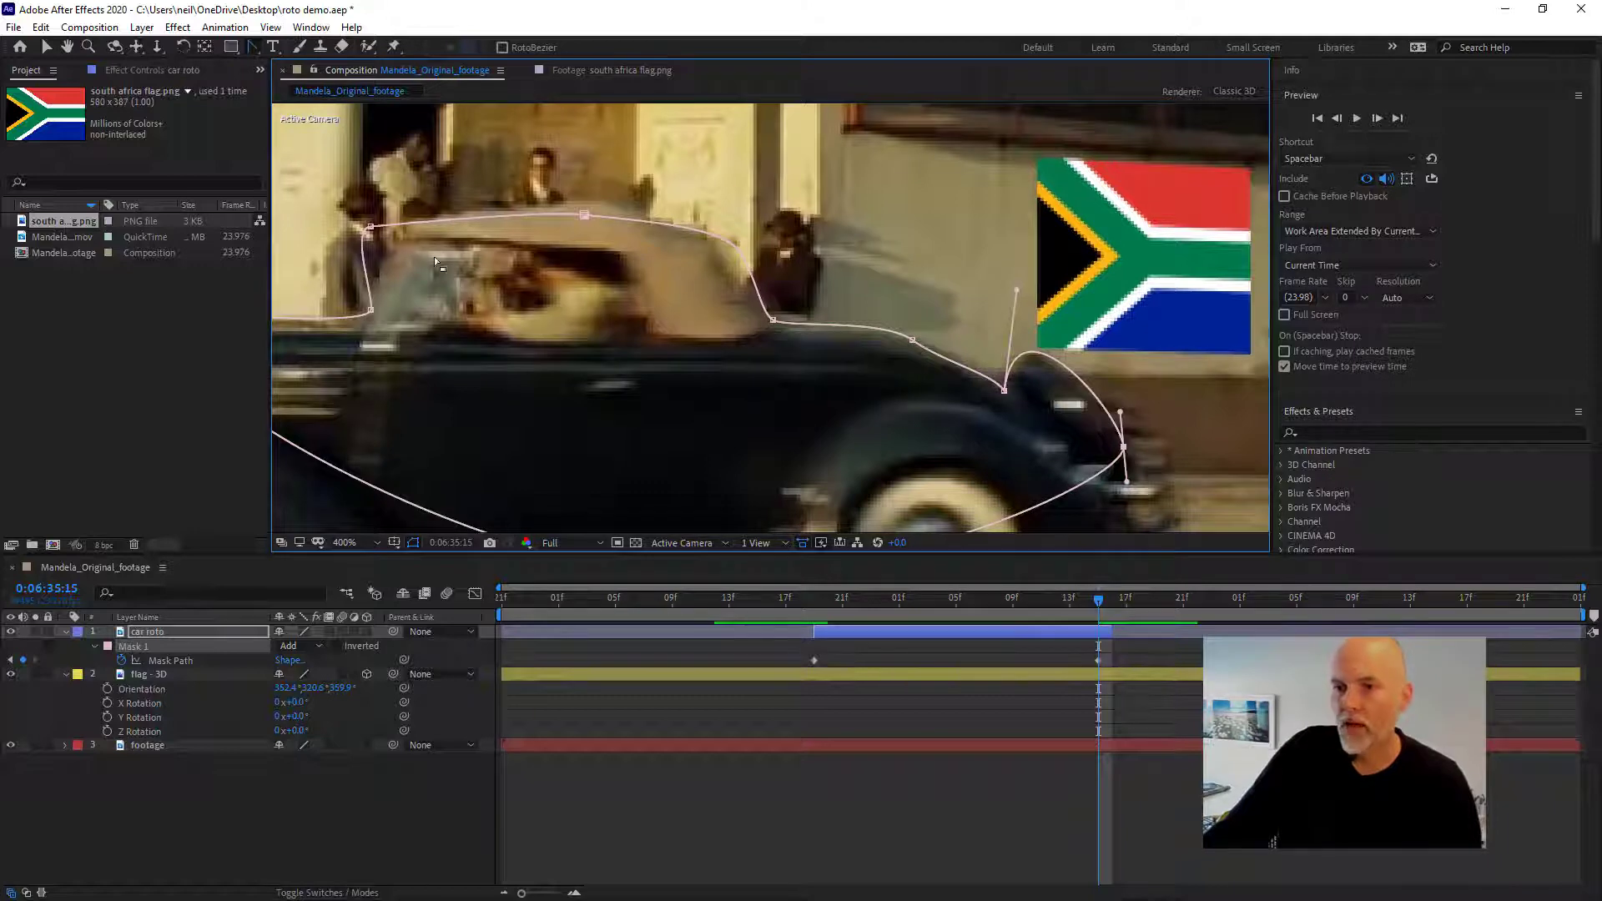
# - Move the mask's windscreen and bonnet points so the outline follows the front half of the car
pyautogui.press('v')
pyautogui.moveTo(371, 226); pyautogui.dragTo(409, 230)
pyautogui.moveTo(371, 315); pyautogui.dragTo(599, 308)
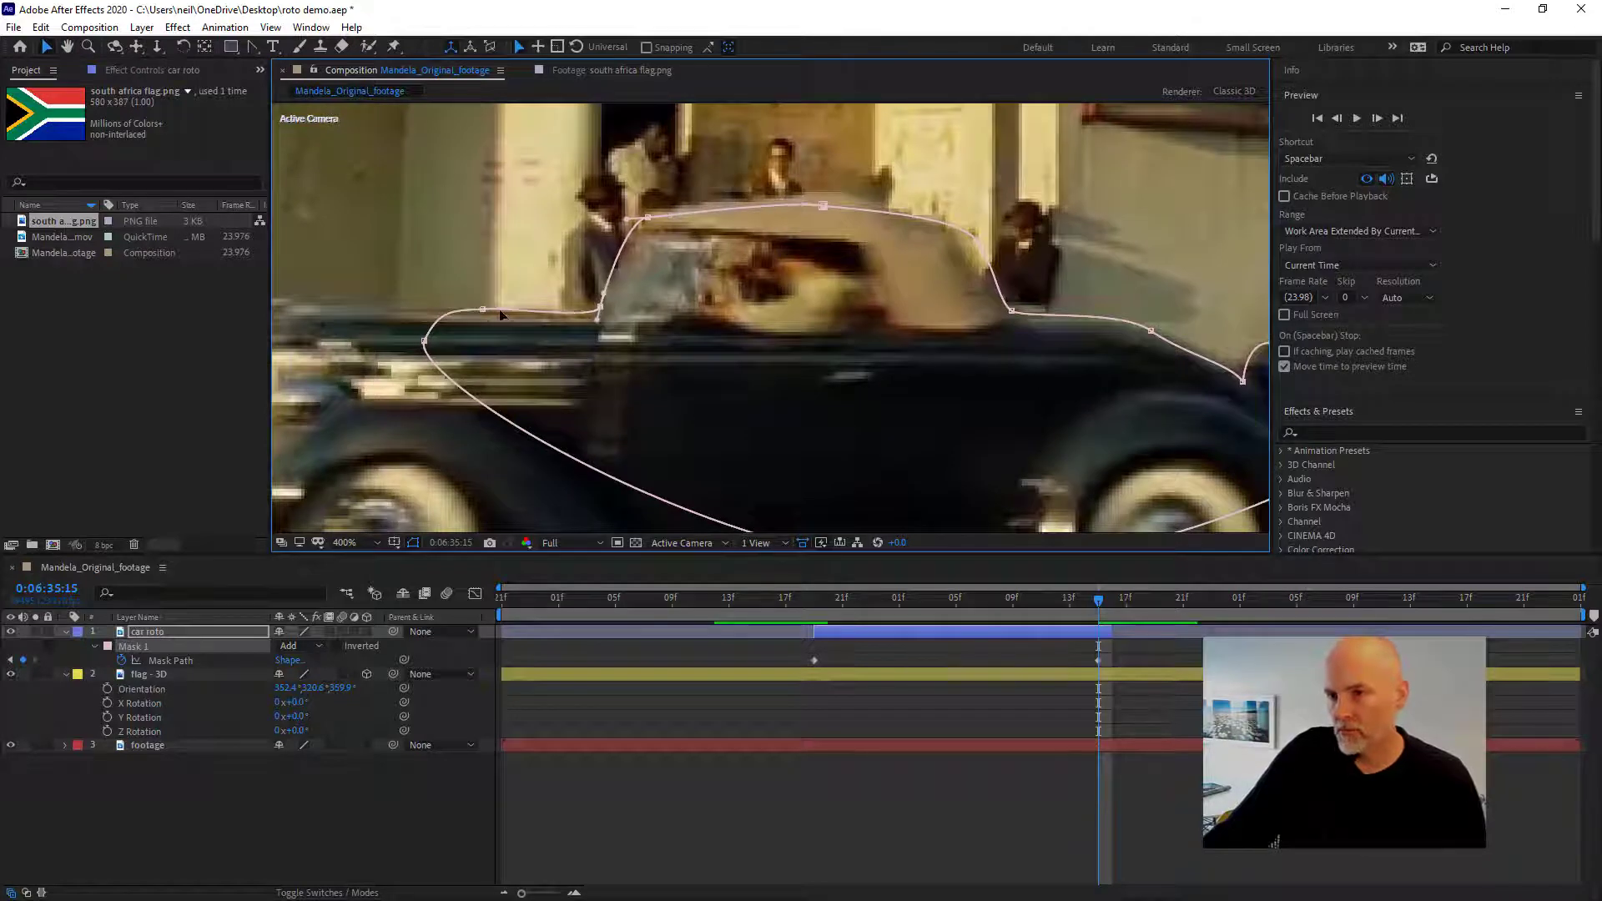
pyautogui.moveTo(482, 310); pyautogui.dragTo(349, 304)
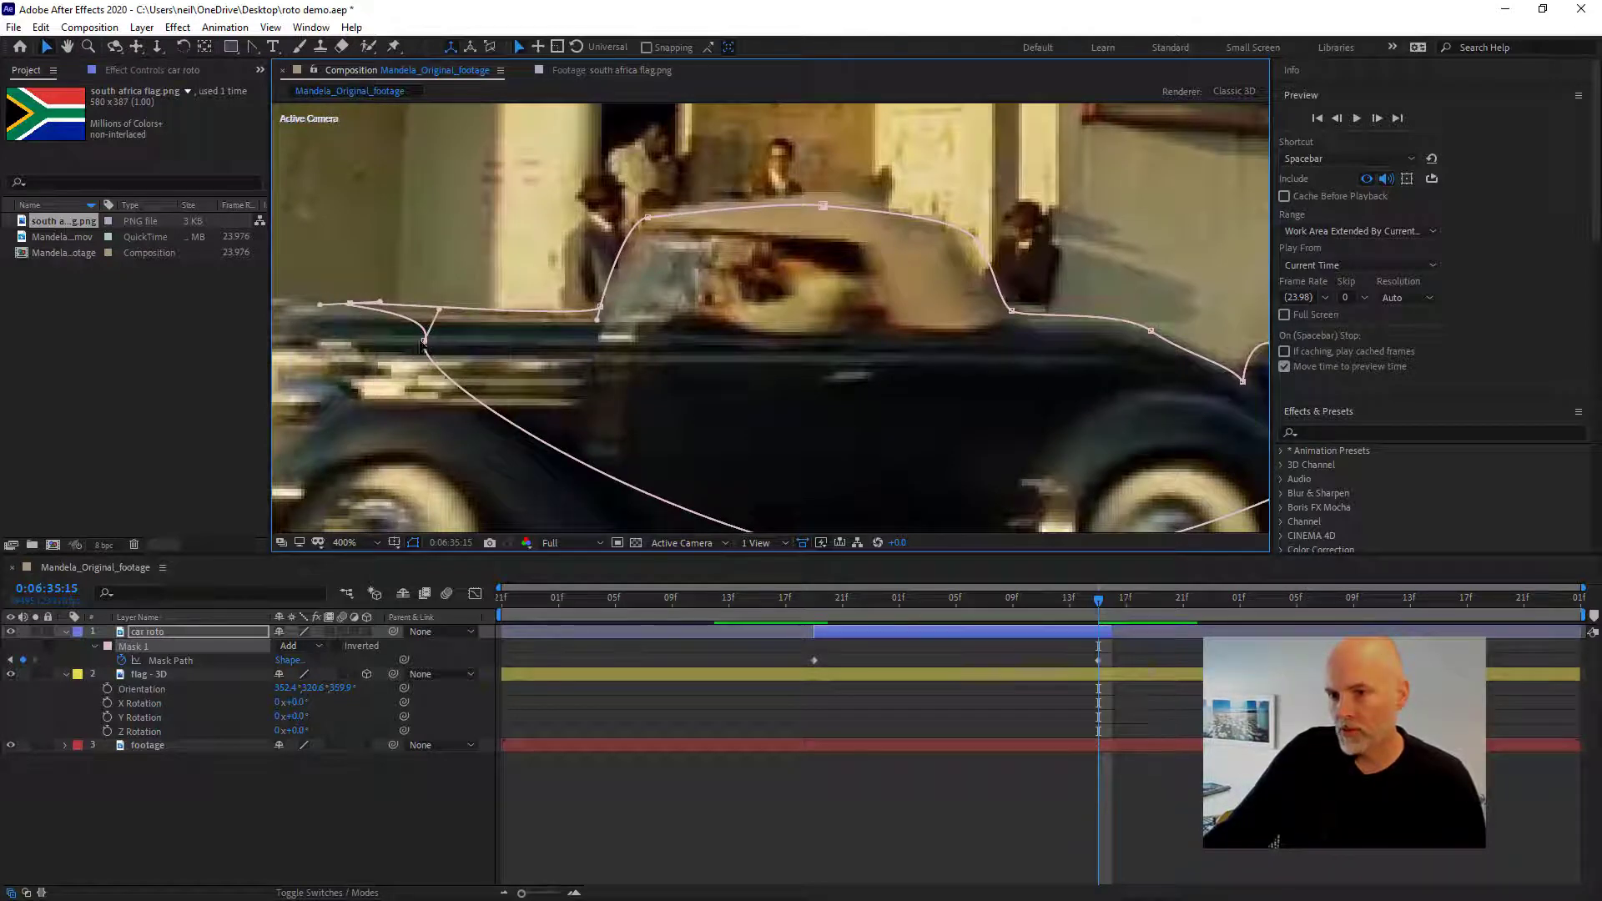
pyautogui.moveTo(423, 342); pyautogui.dragTo(280, 350)
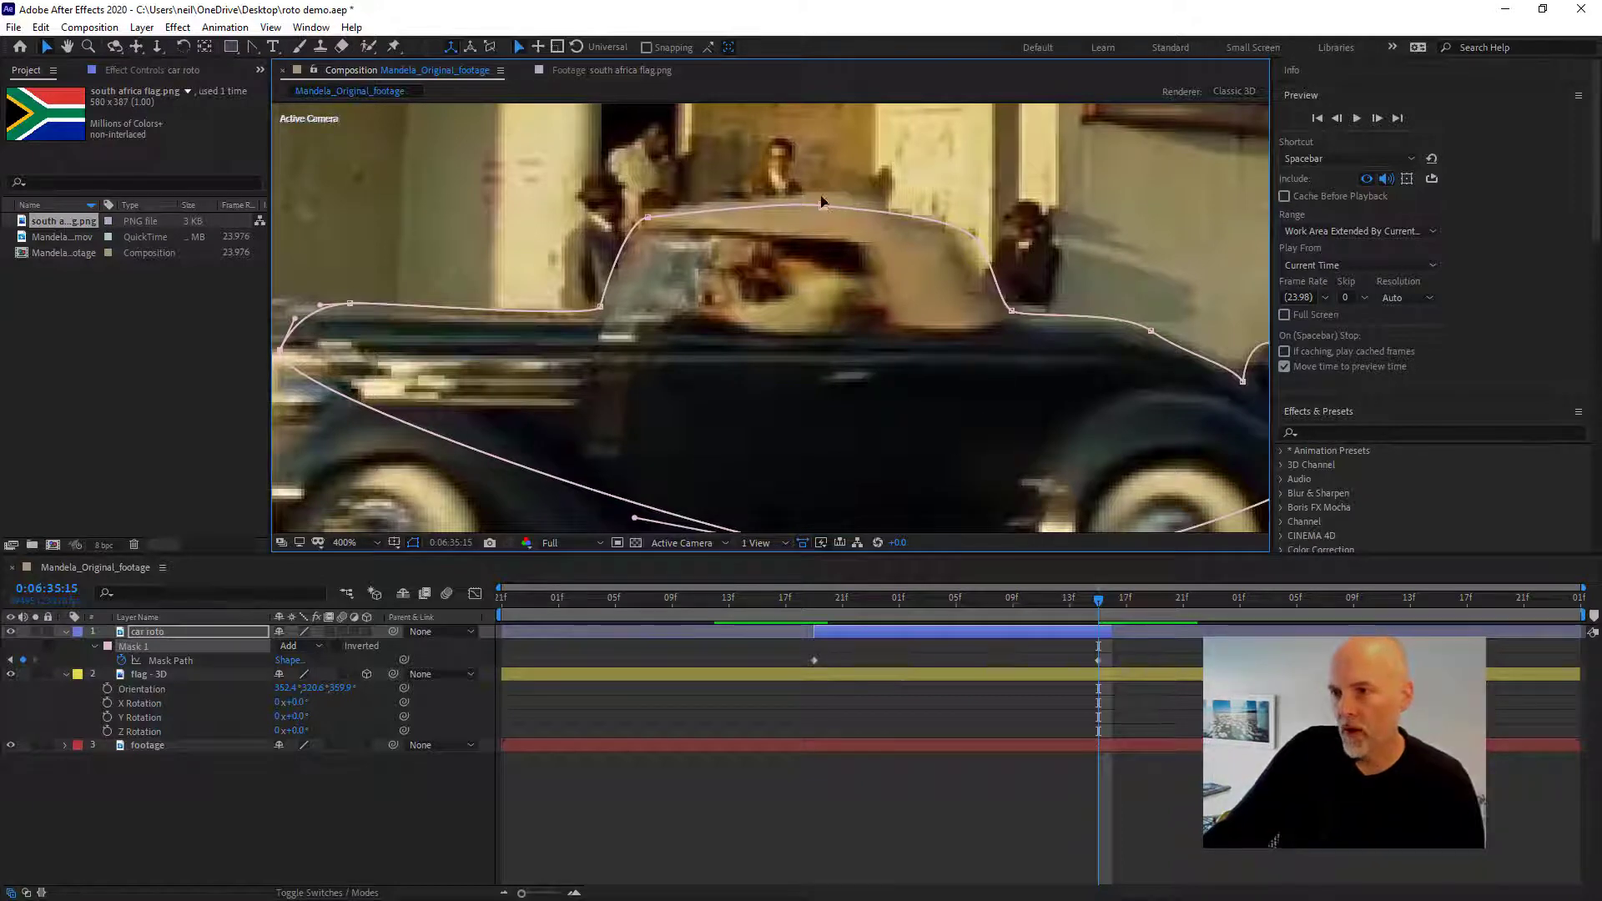
# - Fine-tune the mask points along the car's roof and extend the rearmost point to the bumper
pyautogui.moveTo(823, 206); pyautogui.dragTo(822, 198)
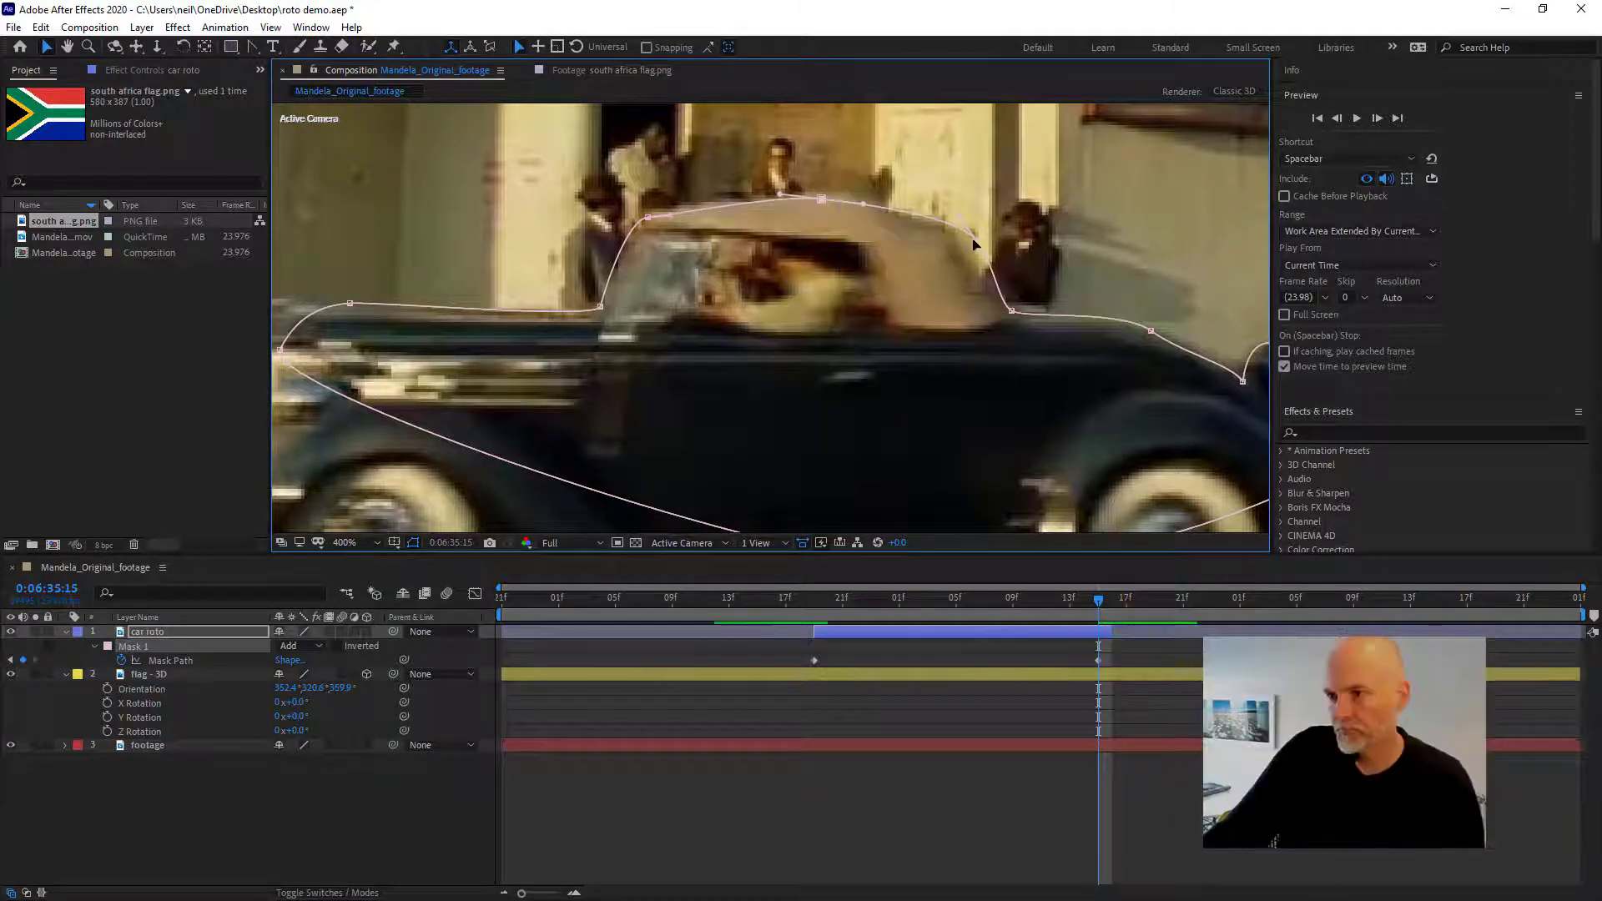
pyautogui.moveTo(979, 244); pyautogui.dragTo(962, 236)
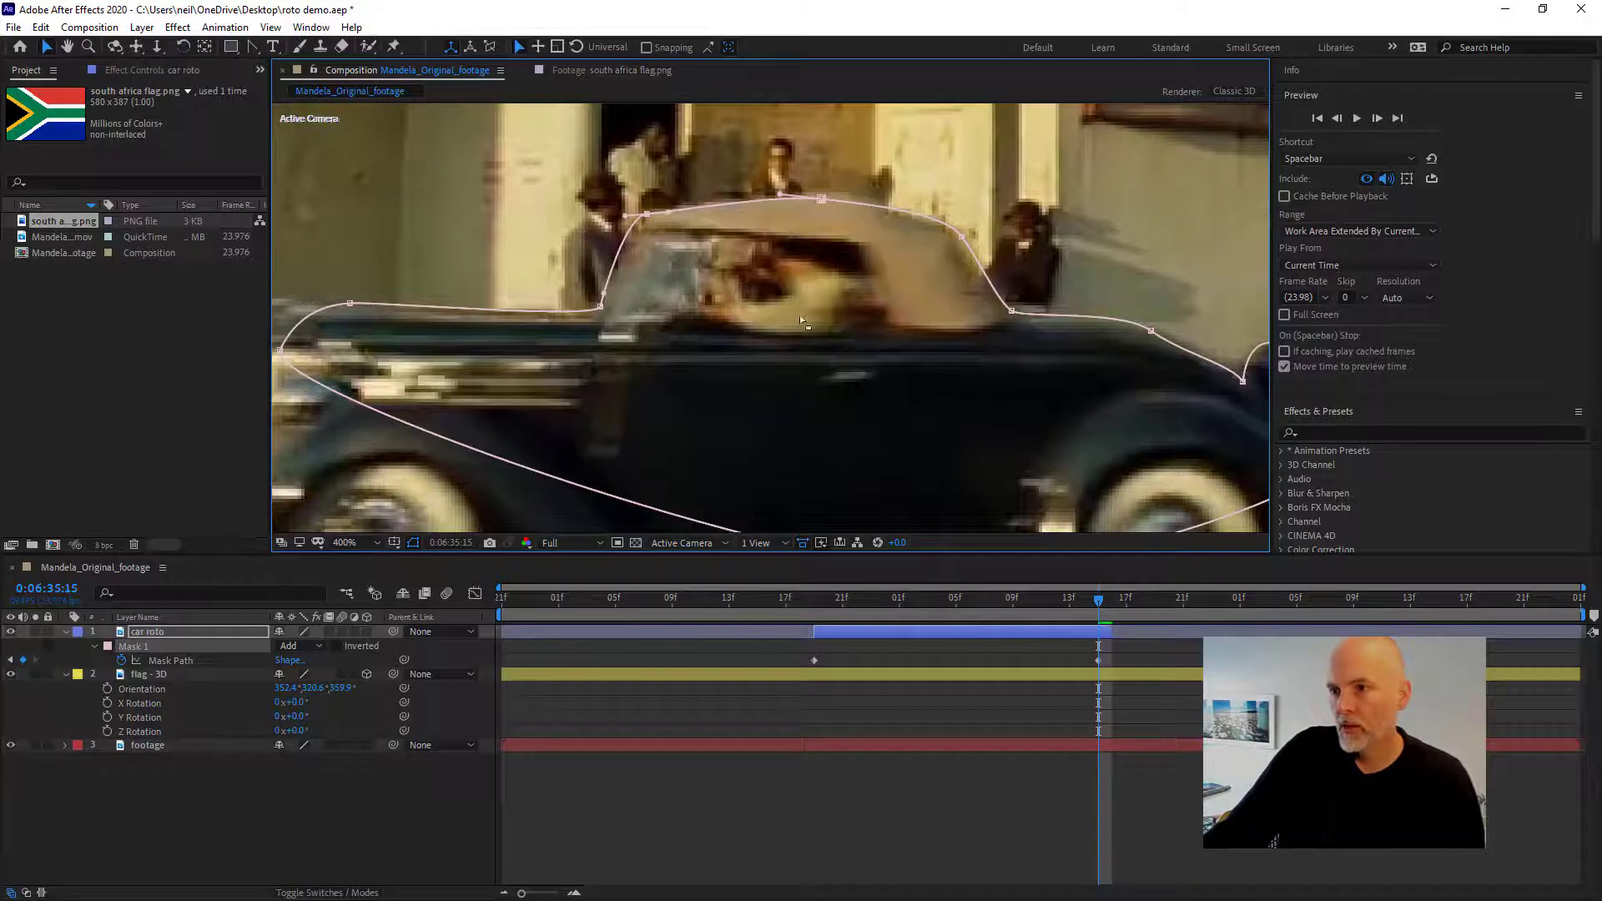
pyautogui.moveTo(1074, 422); pyautogui.dragTo(698, 389)
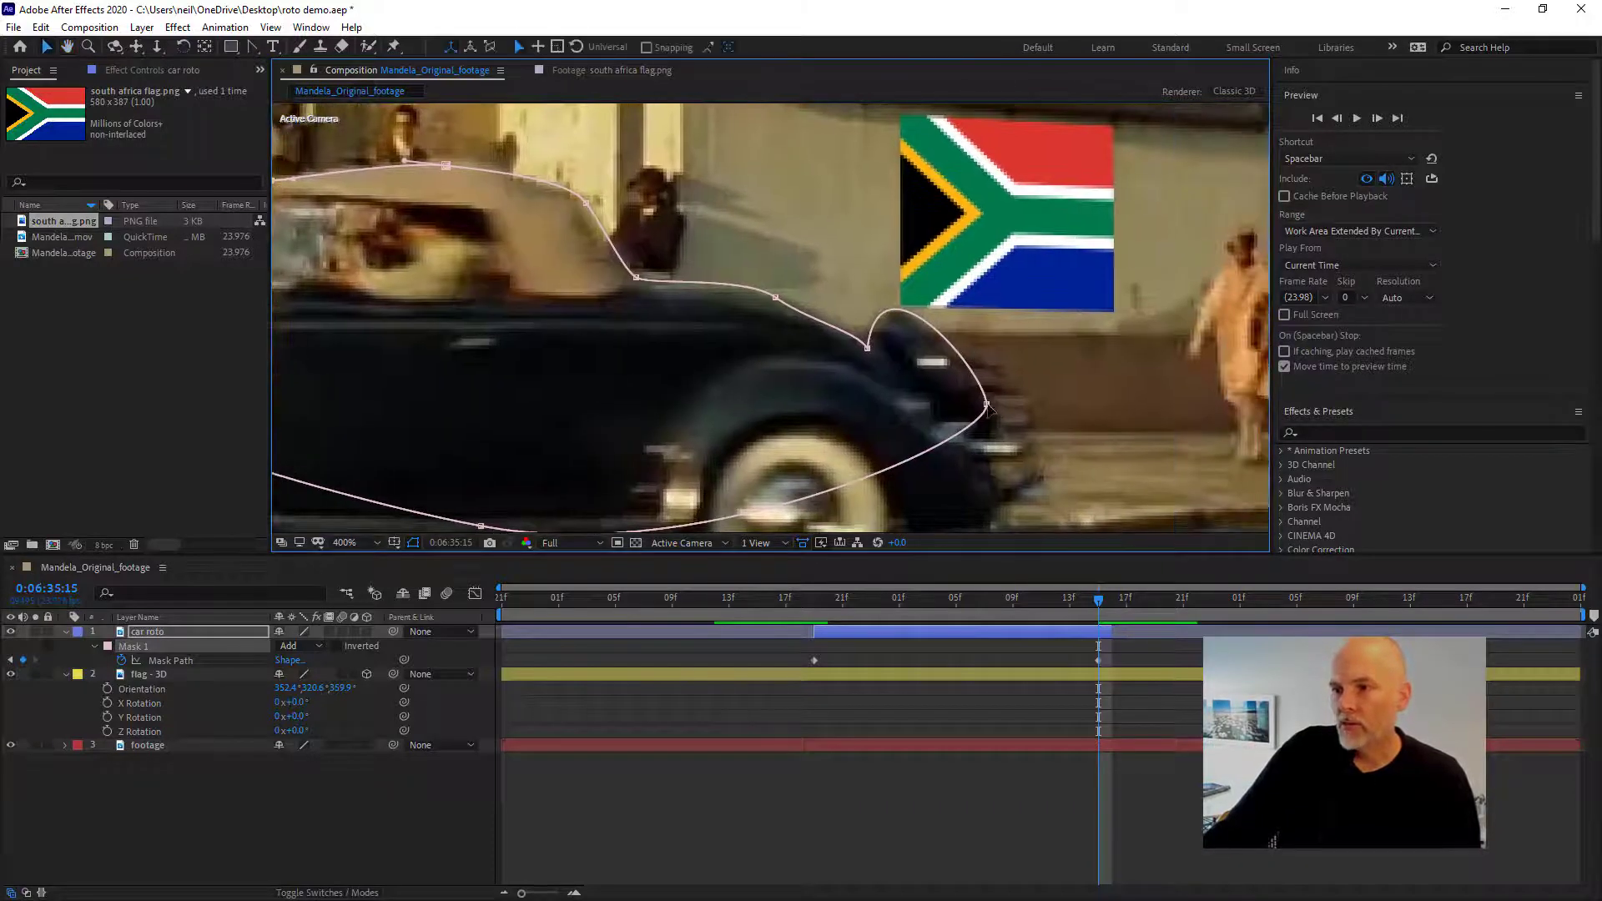
pyautogui.moveTo(987, 406); pyautogui.dragTo(1029, 426)
pyautogui.press(',')
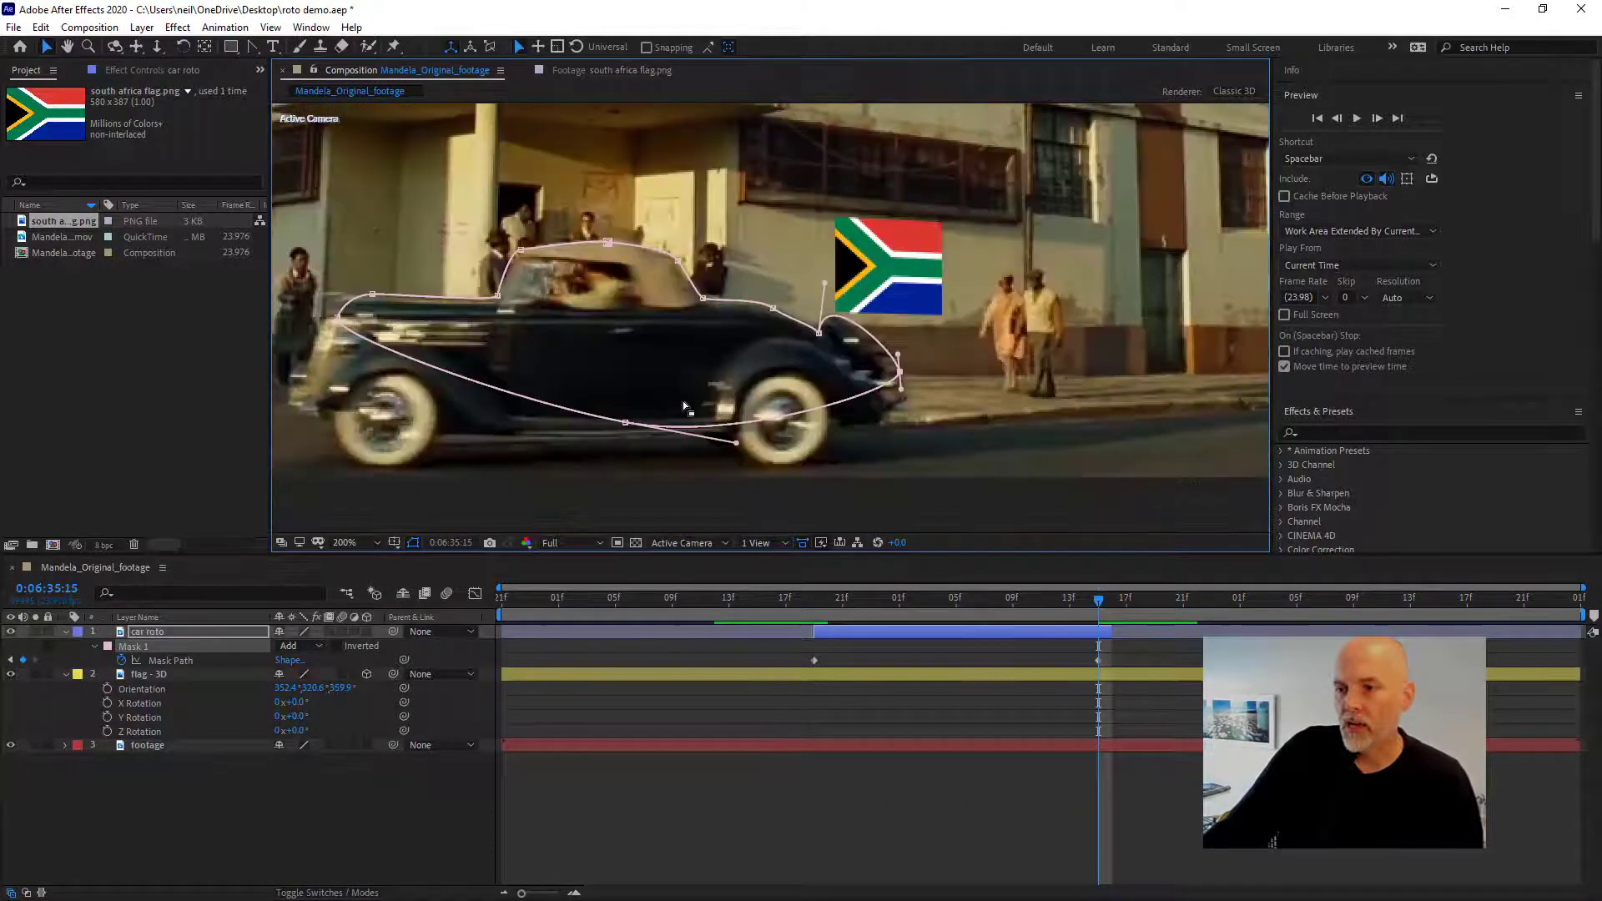
# - Play the mask animation between its two keyframes and scrub back to 0:06:35:06 to examine how the mask fits the car
pyautogui.click(832, 605)
pyautogui.press('space')
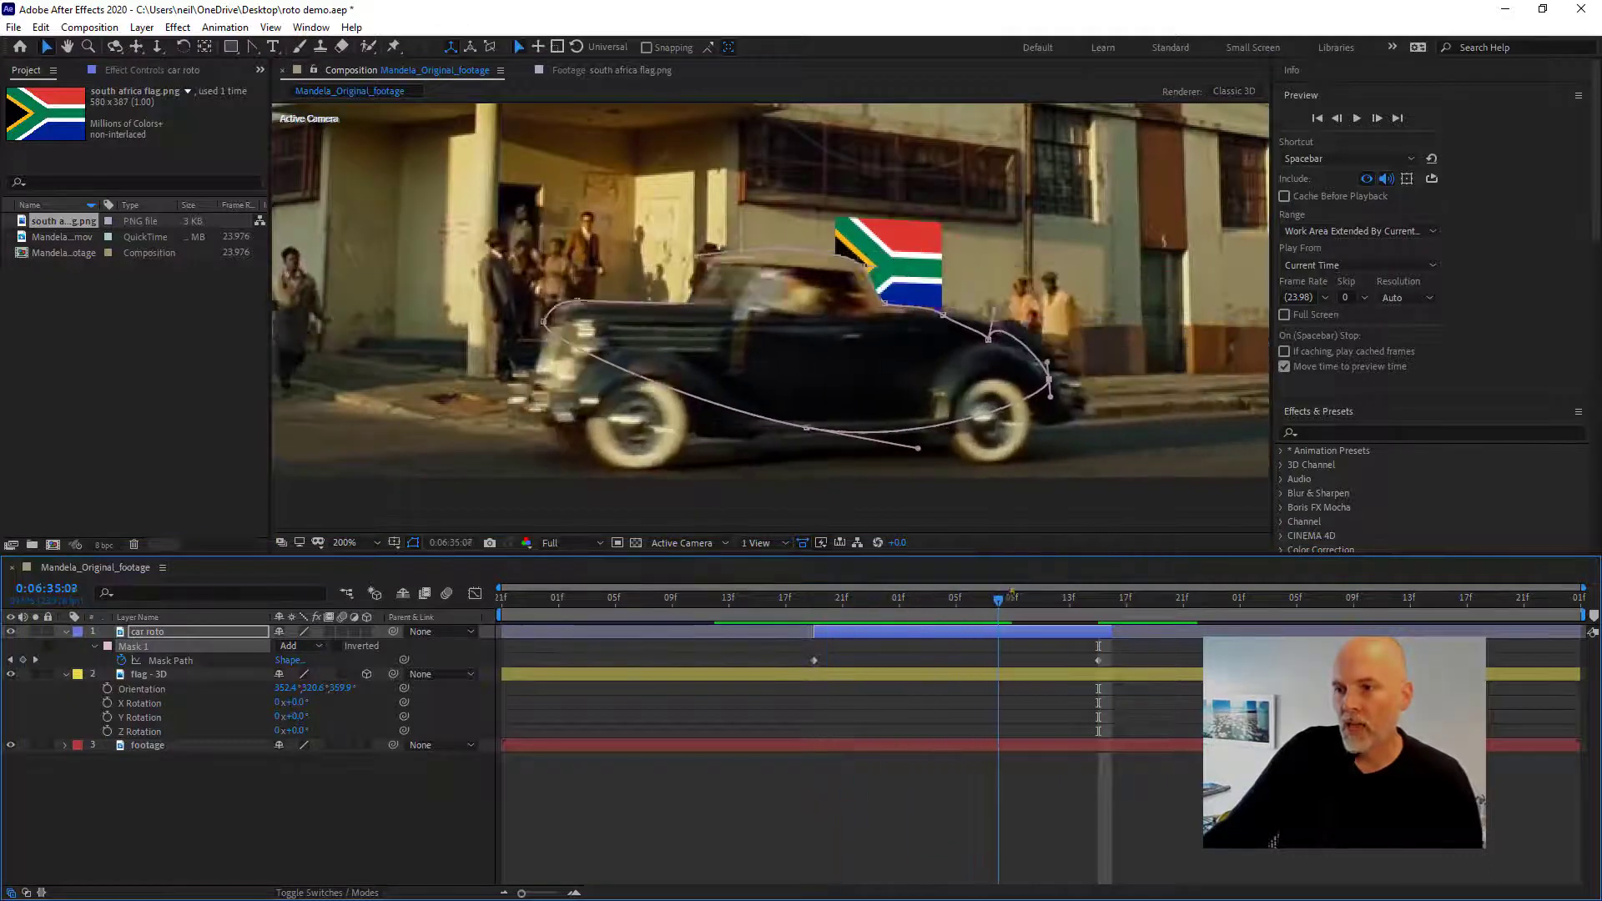
pyautogui.moveTo(952, 590); pyautogui.dragTo(1002, 591)
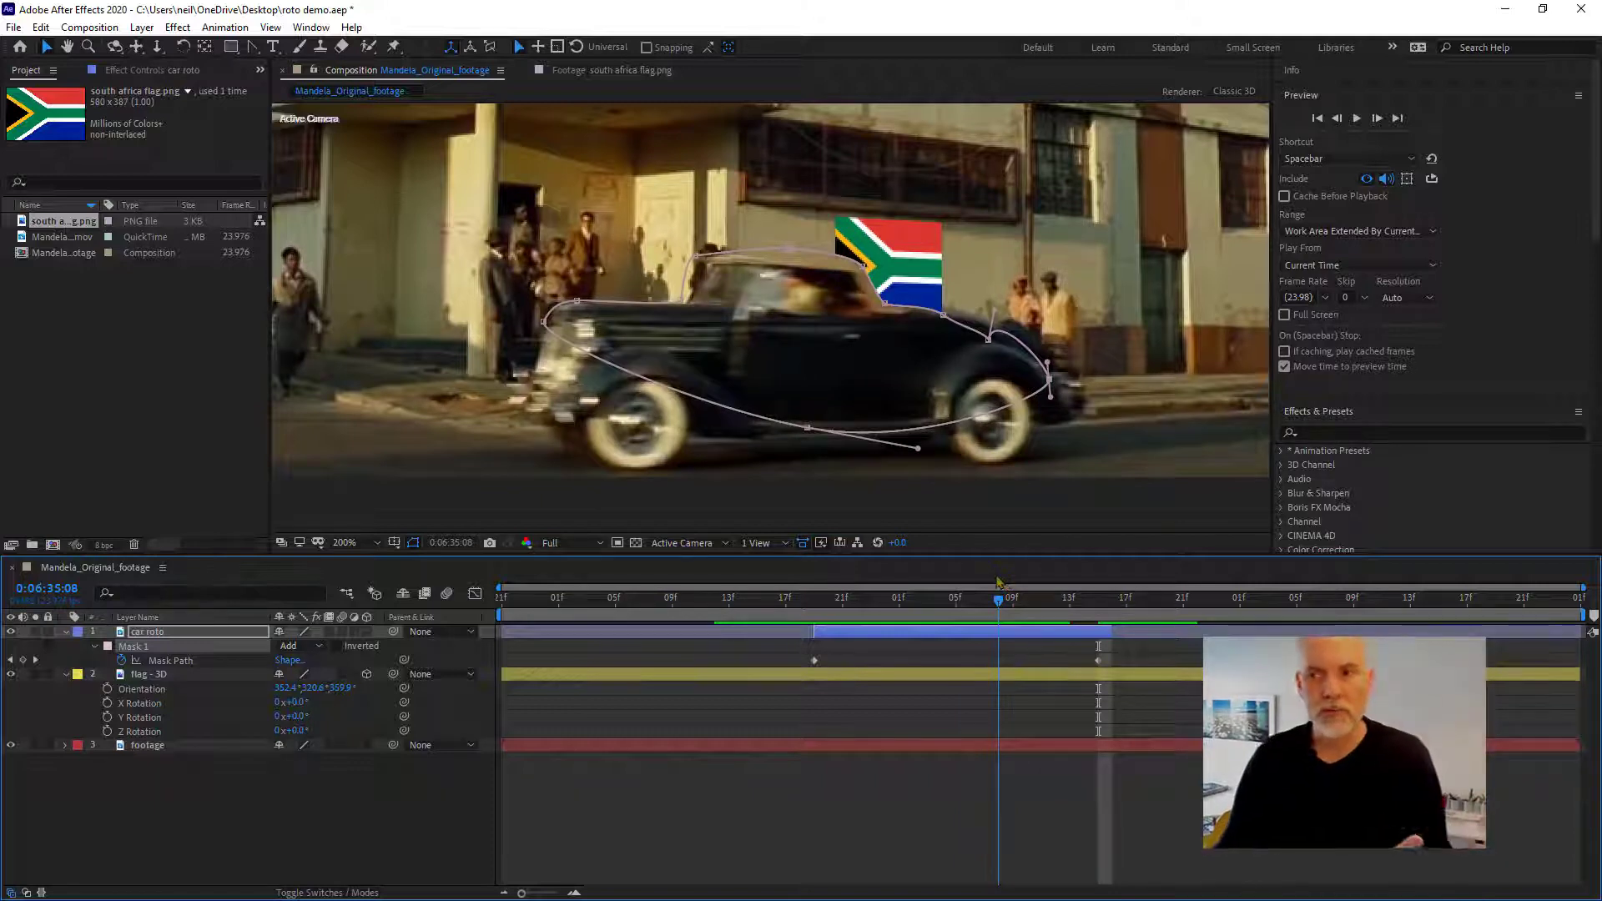
pyautogui.moveTo(999, 582); pyautogui.dragTo(970, 585)
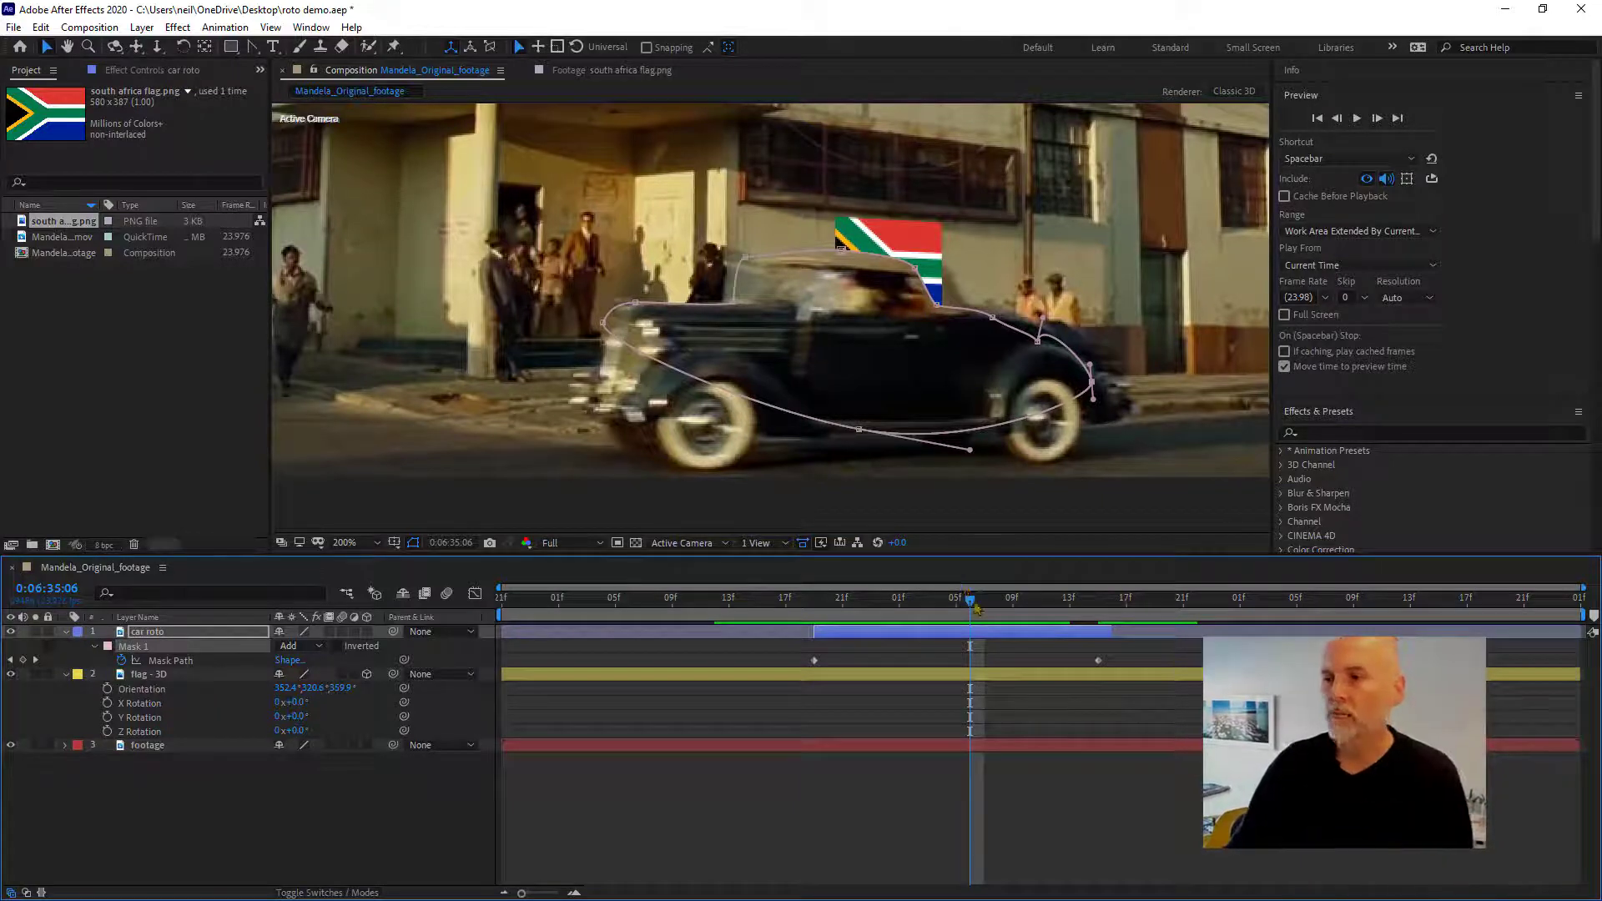
# - At 0:06:35:05, shift the whole car mask towards the rear so its outline lines up with the car
pyautogui.moveTo(977, 610)
pyautogui.mouseDown()
pyautogui.moveTo(1034, 614)
pyautogui.moveTo(964, 620)
pyautogui.mouseUp()
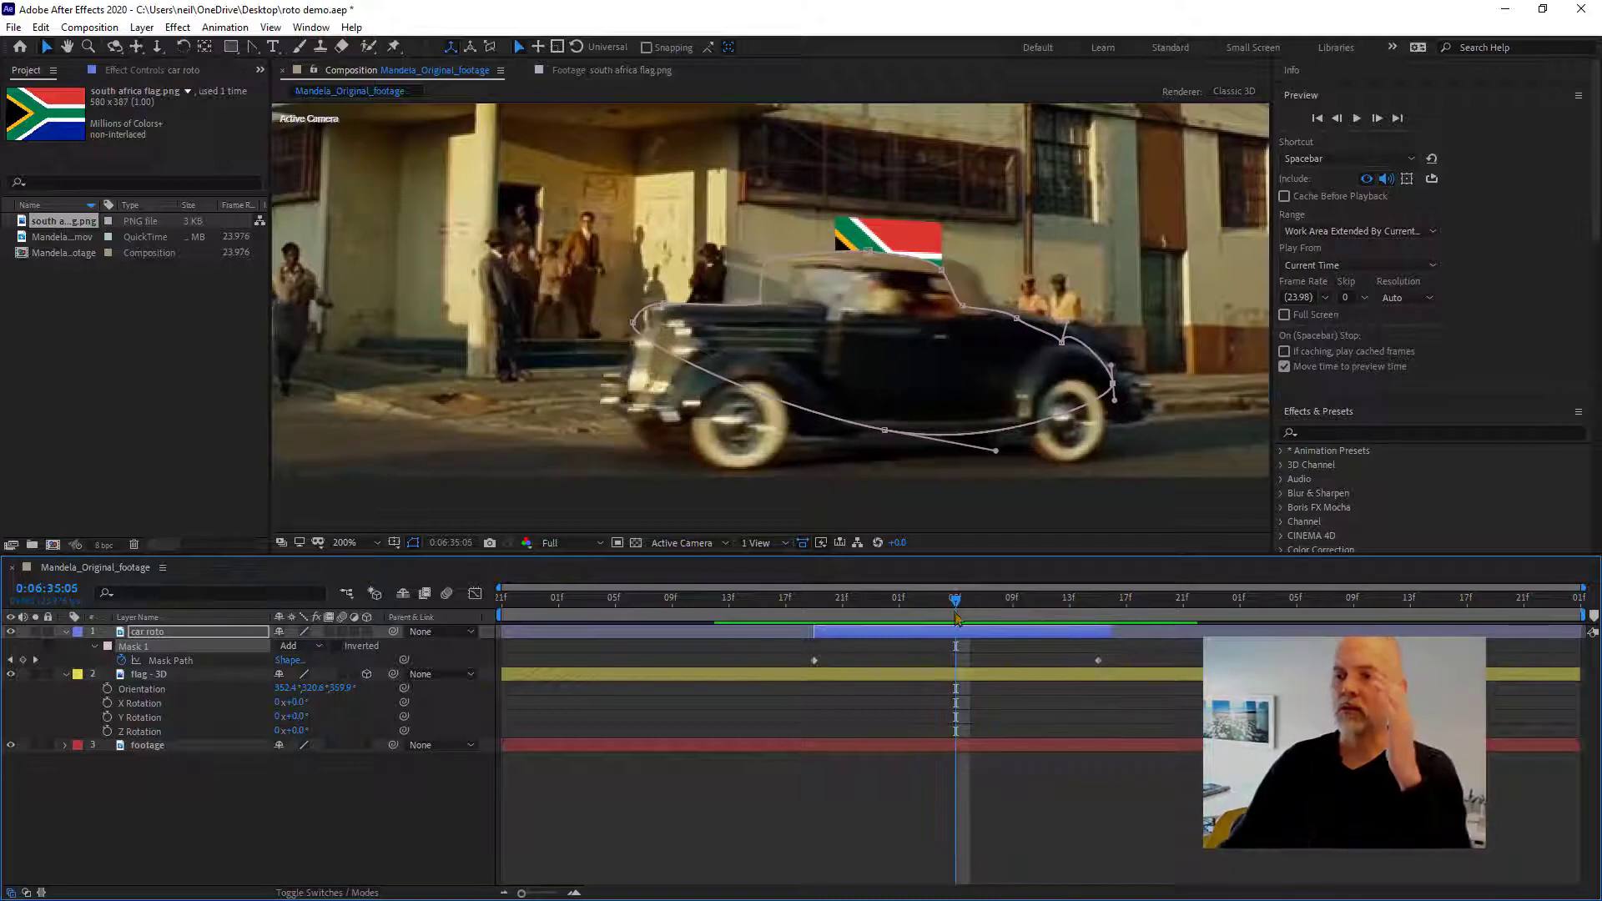
pyautogui.doubleClick(968, 312)
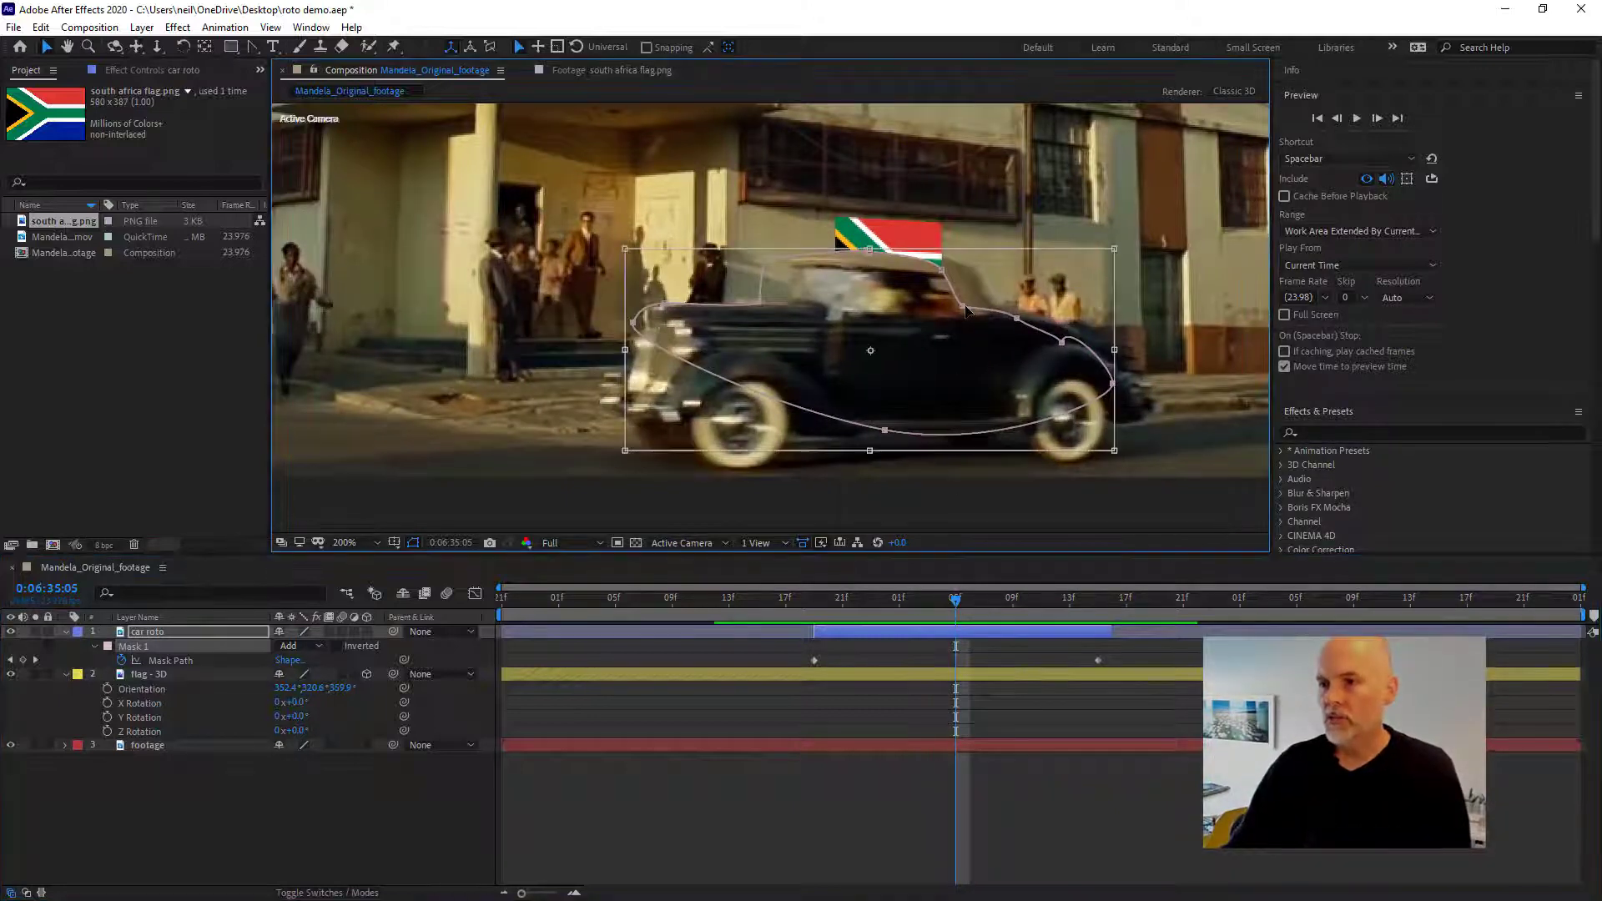
pyautogui.moveTo(968, 312); pyautogui.dragTo(993, 313)
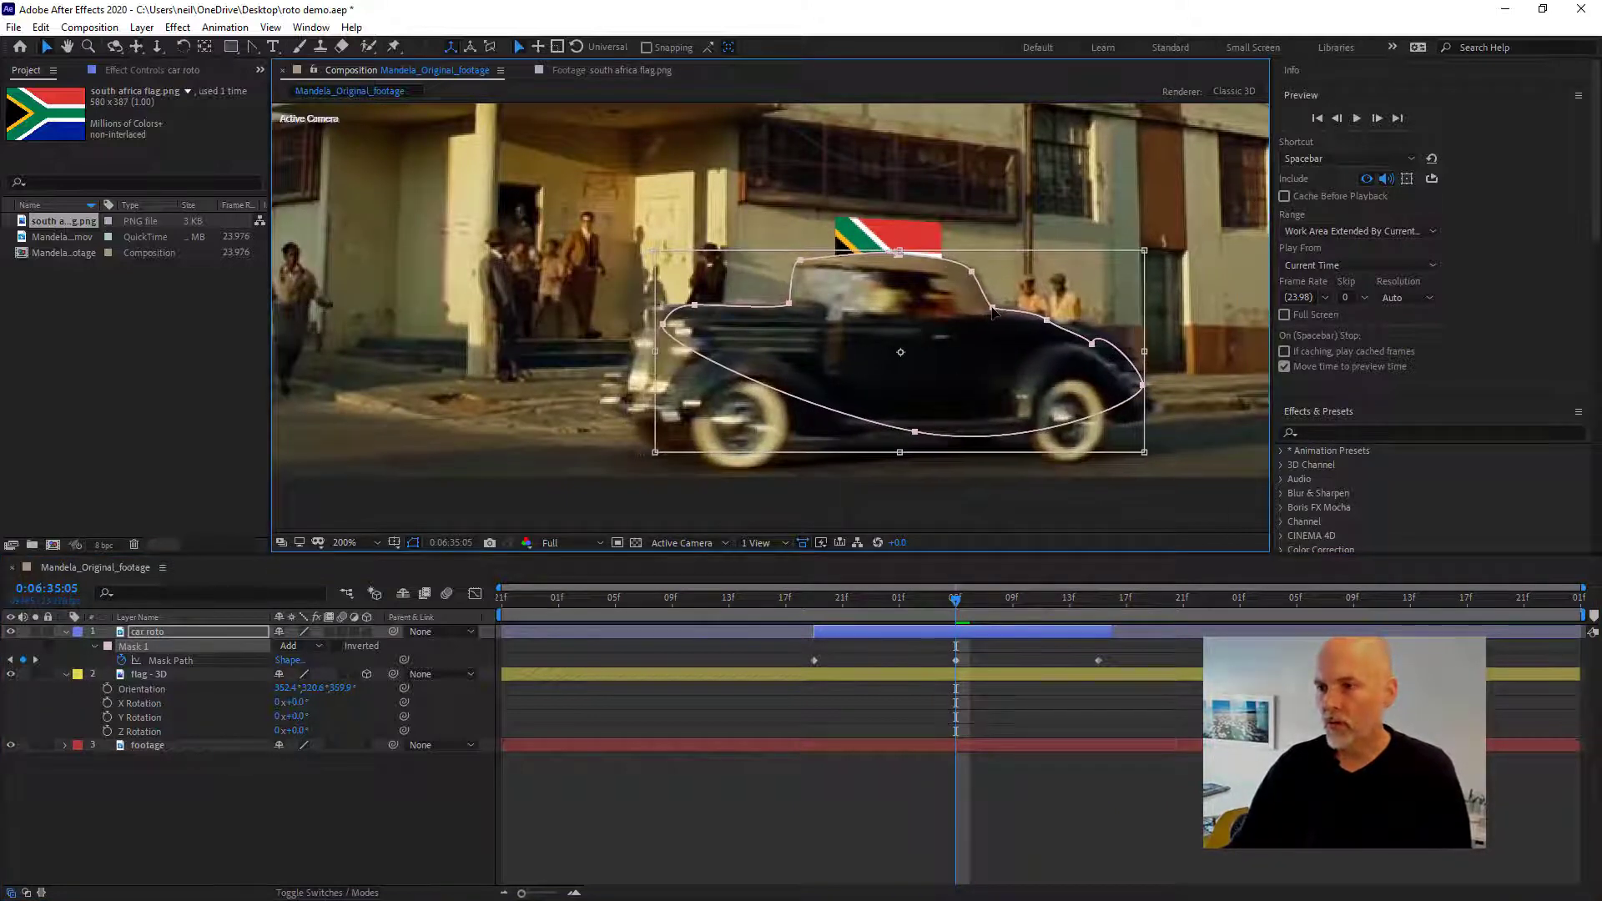
pyautogui.doubleClick(990, 325)
pyautogui.click(1016, 331)
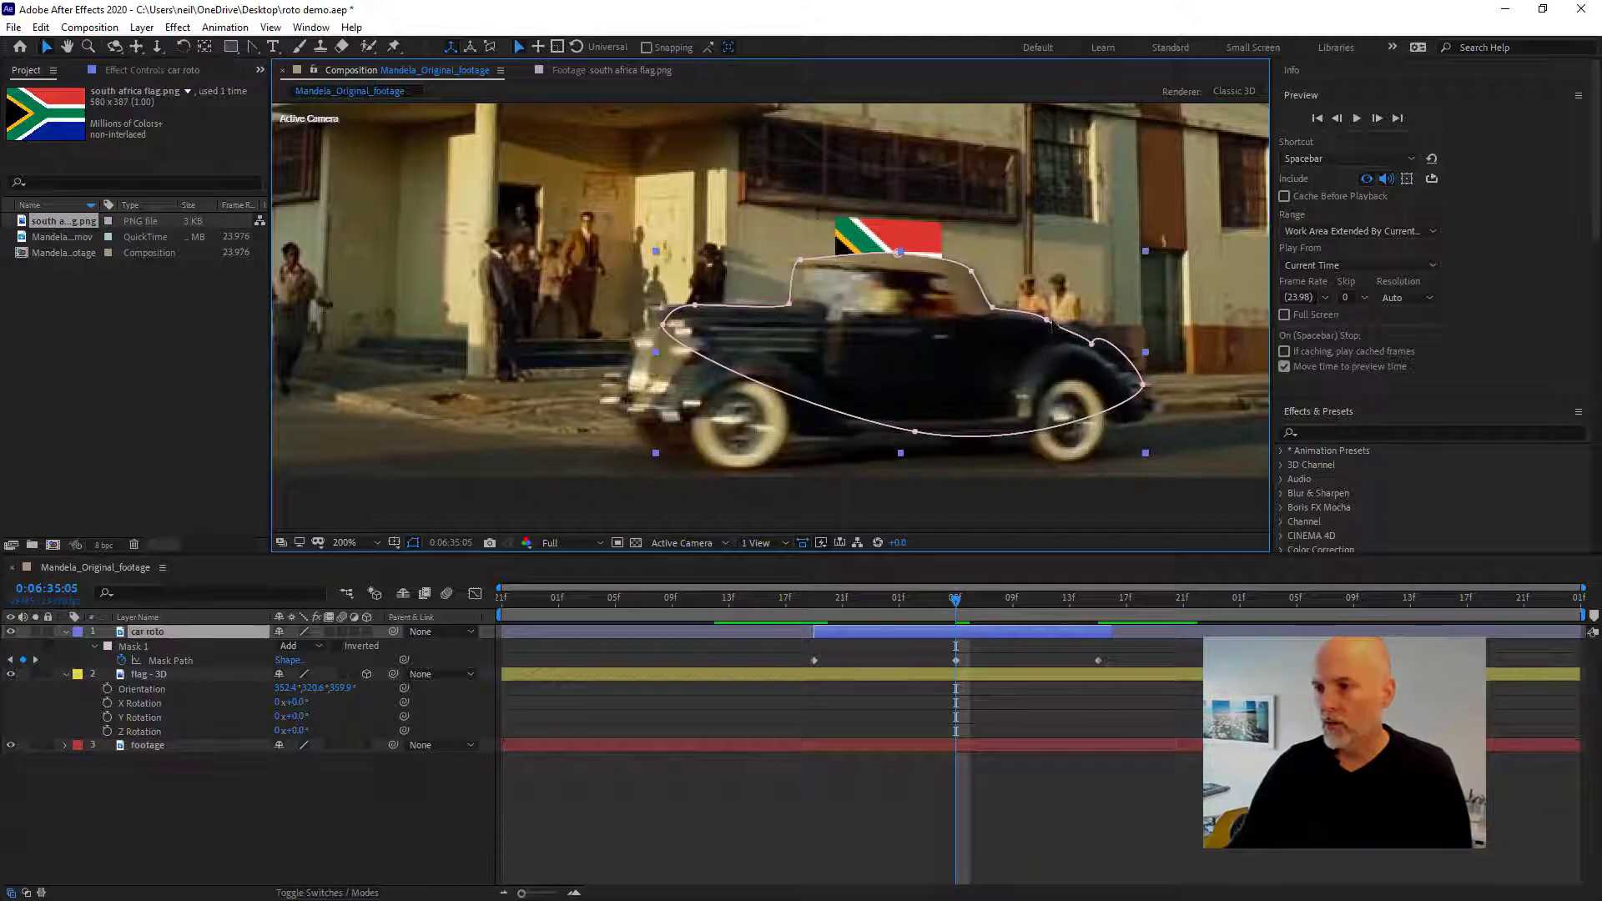
# - Refit the mask's individual points along the boot, bonnet and roofline to the car's silhouette at 0:06:35:05
pyautogui.moveTo(1048, 321); pyautogui.dragTo(1077, 328)
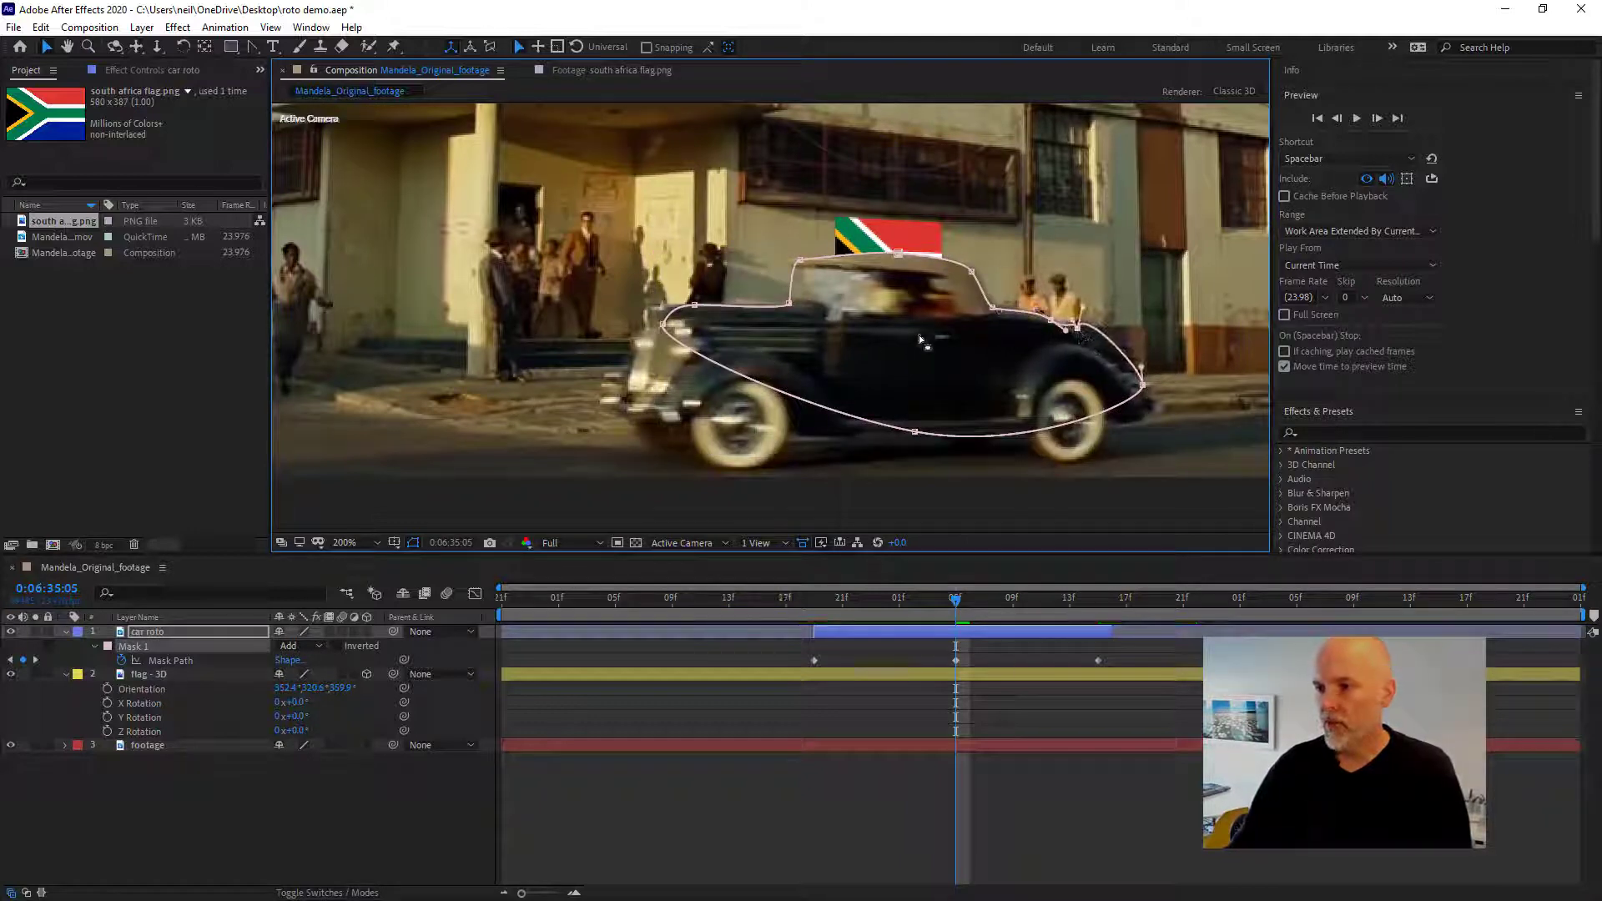
pyautogui.click(696, 307)
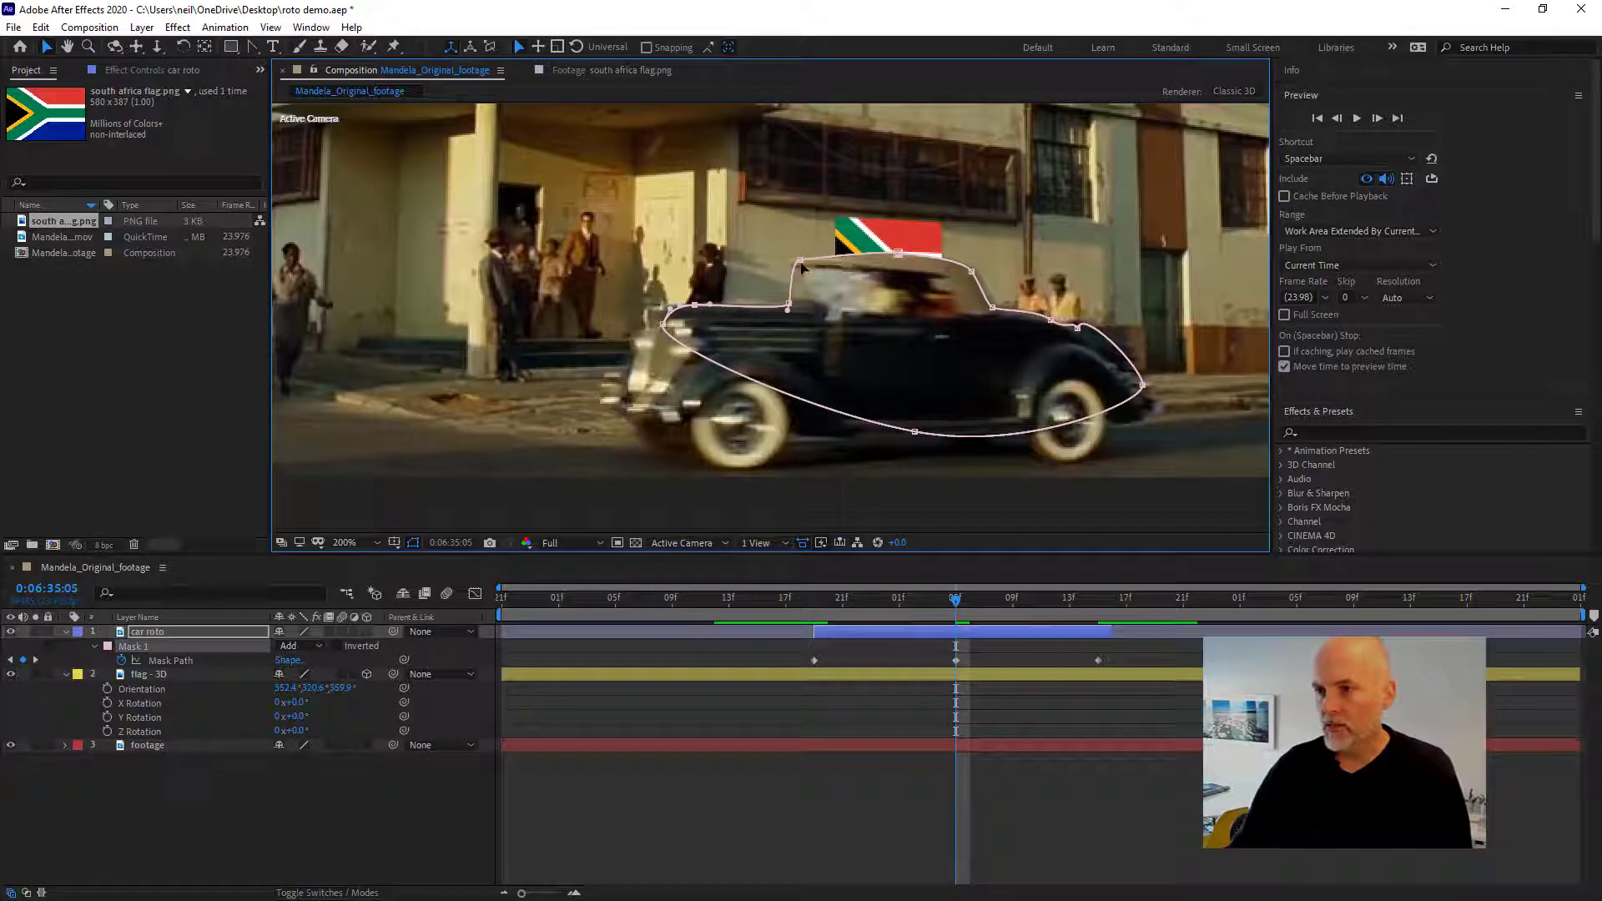
pyautogui.moveTo(800, 260); pyautogui.dragTo(799, 262)
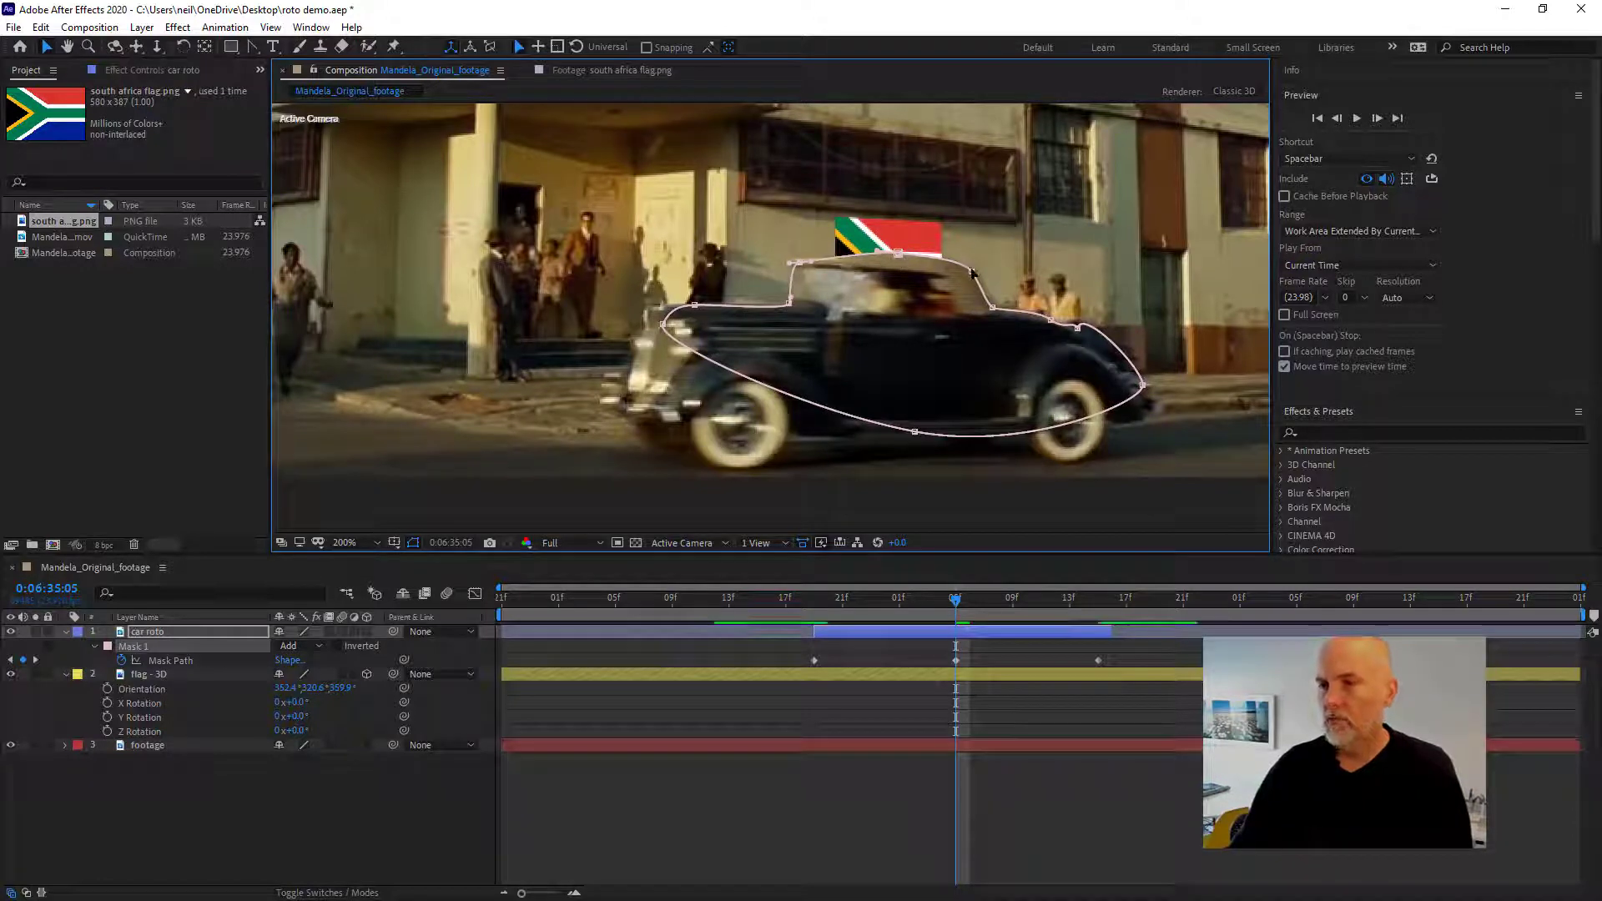
pyautogui.moveTo(898, 252)
pyautogui.mouseDown()
pyautogui.moveTo(891, 240)
pyautogui.moveTo(895, 253)
pyautogui.mouseUp()
# - At 0:06:35:00, nudge the whole mask slightly upward so it fits the bonnet and windscreen edge
pyautogui.moveTo(986, 607); pyautogui.dragTo(889, 602)
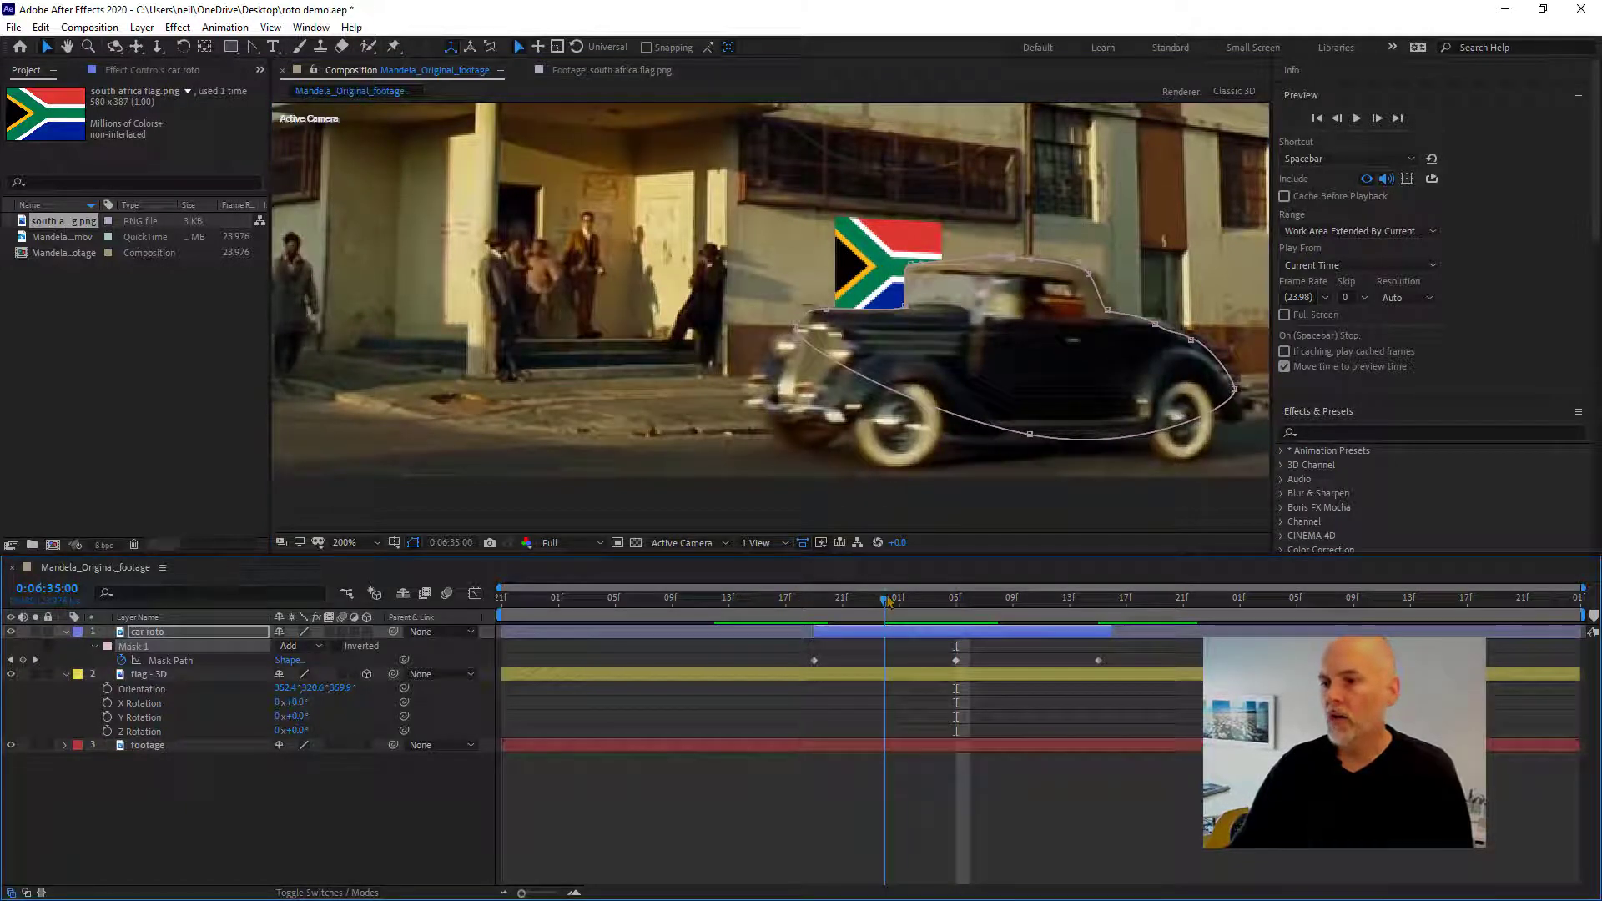
pyautogui.doubleClick(908, 312)
pyautogui.press('.')
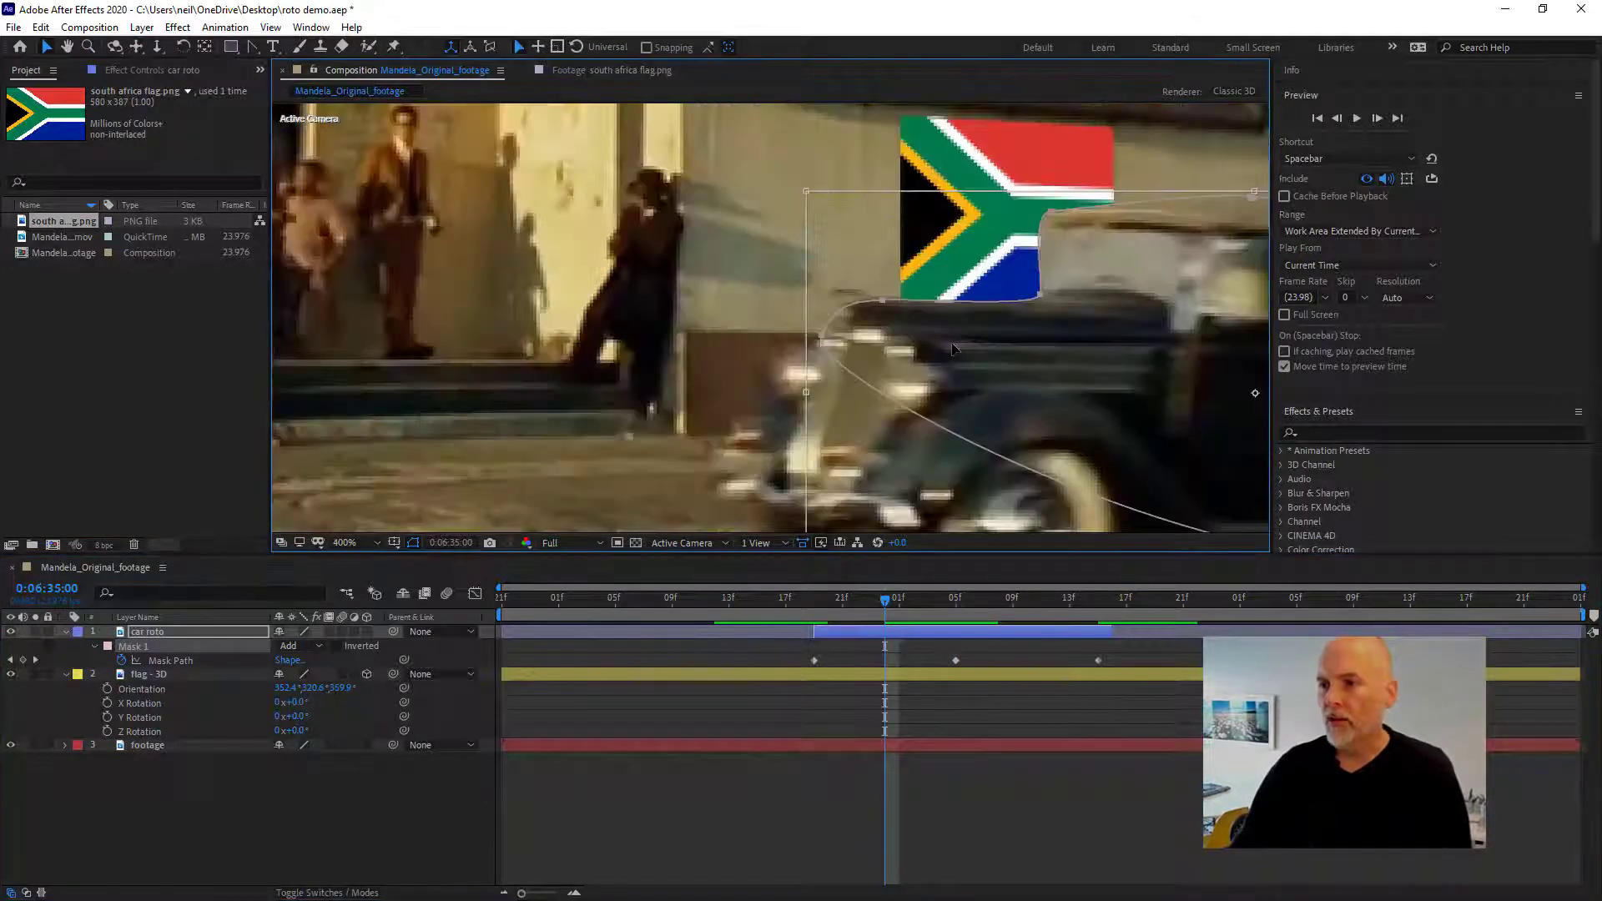
pyautogui.moveTo(1035, 362); pyautogui.dragTo(857, 371)
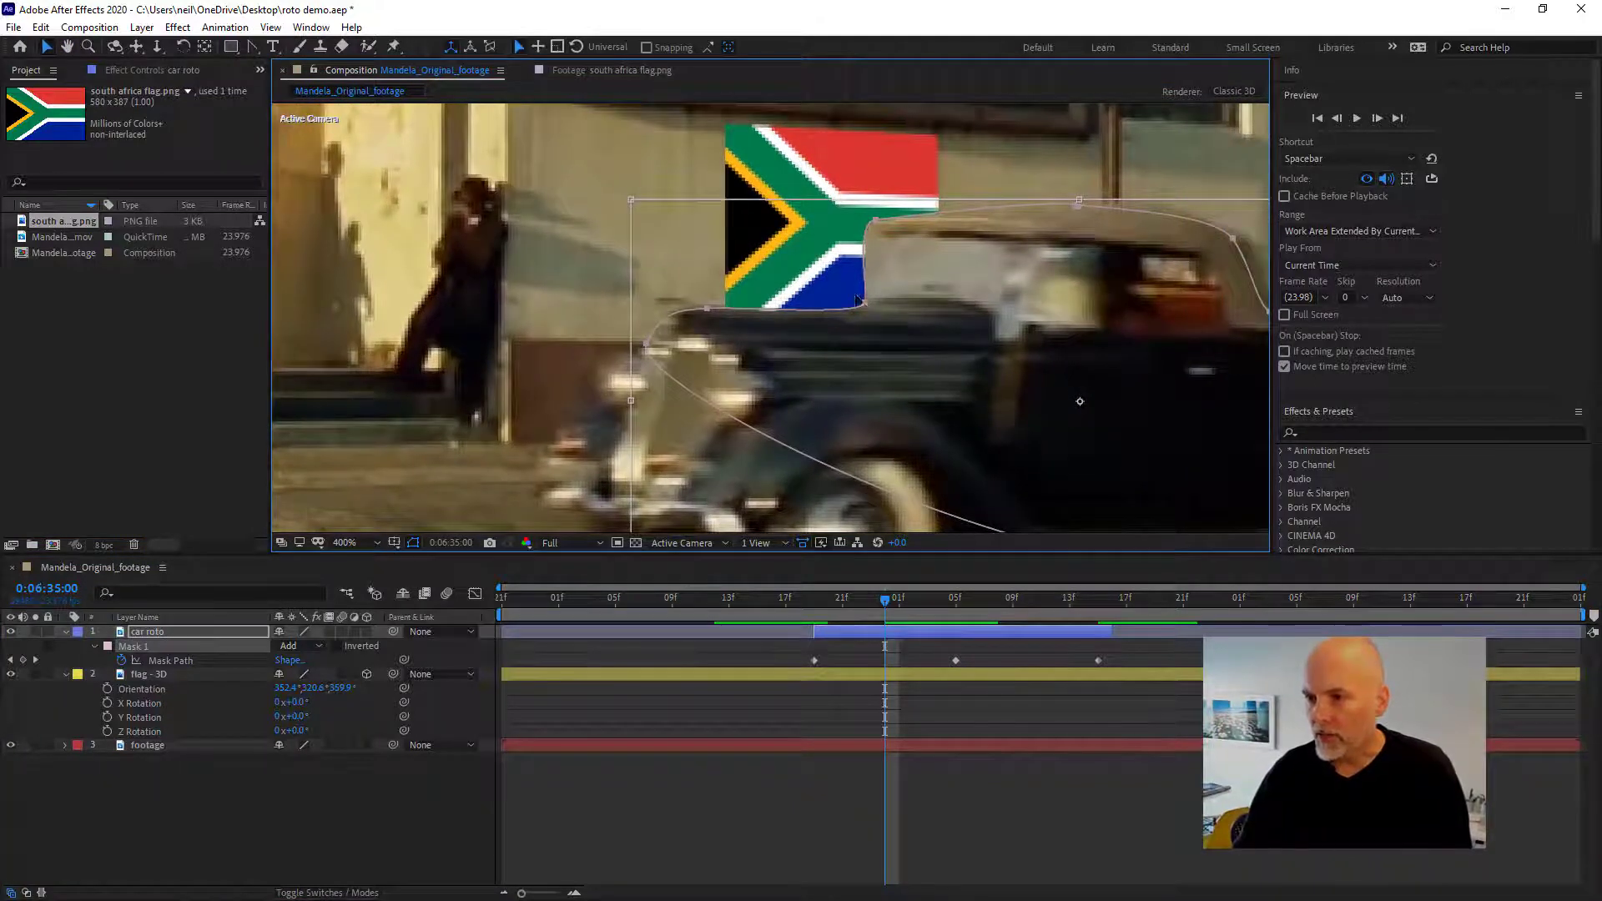
pyautogui.moveTo(866, 306)
pyautogui.mouseDown()
pyautogui.moveTo(846, 298)
pyautogui.moveTo(863, 302)
pyautogui.mouseUp()
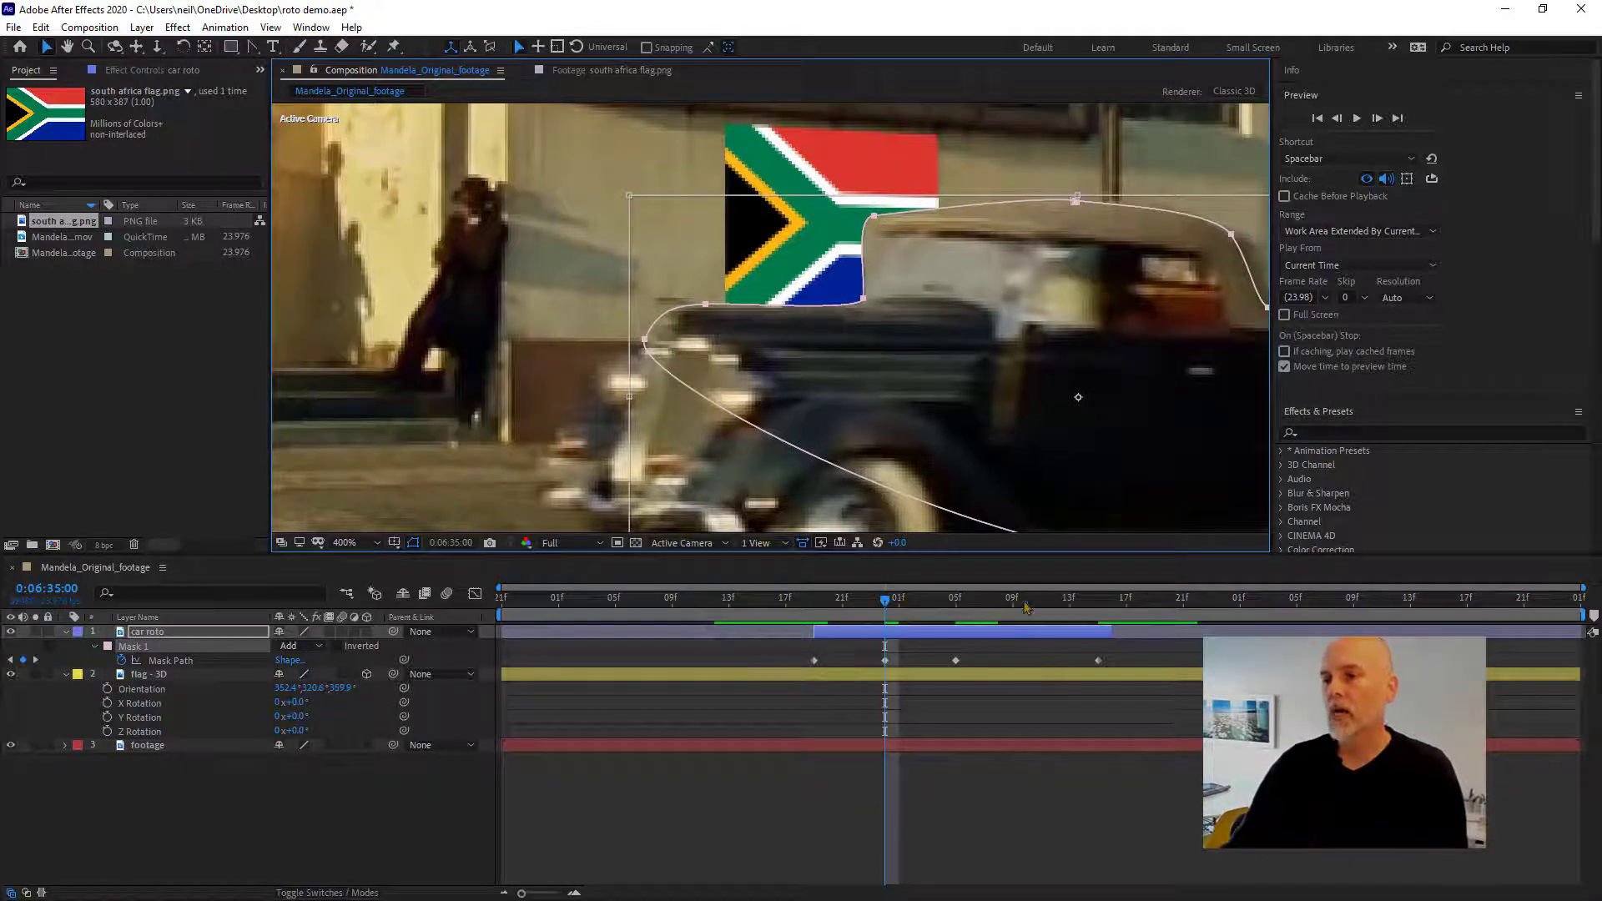
# - At 0:06:35:10, shift the whole mask onto the car and reposition its points on the boot and behind the roof
pyautogui.click(1027, 600)
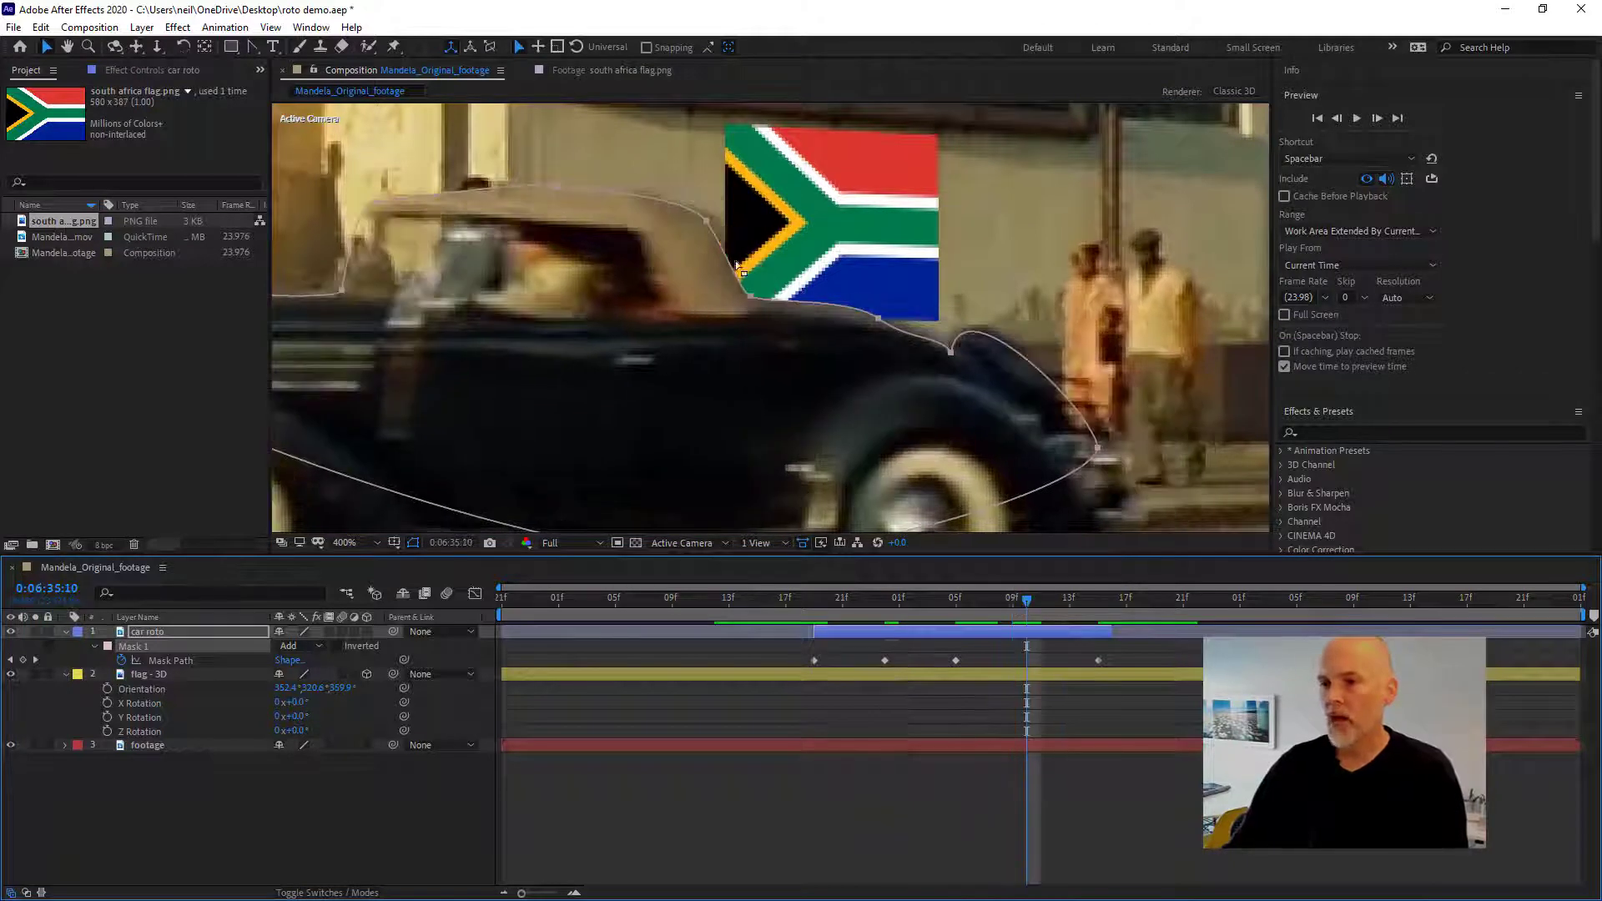
pyautogui.moveTo(707, 222); pyautogui.dragTo(721, 225)
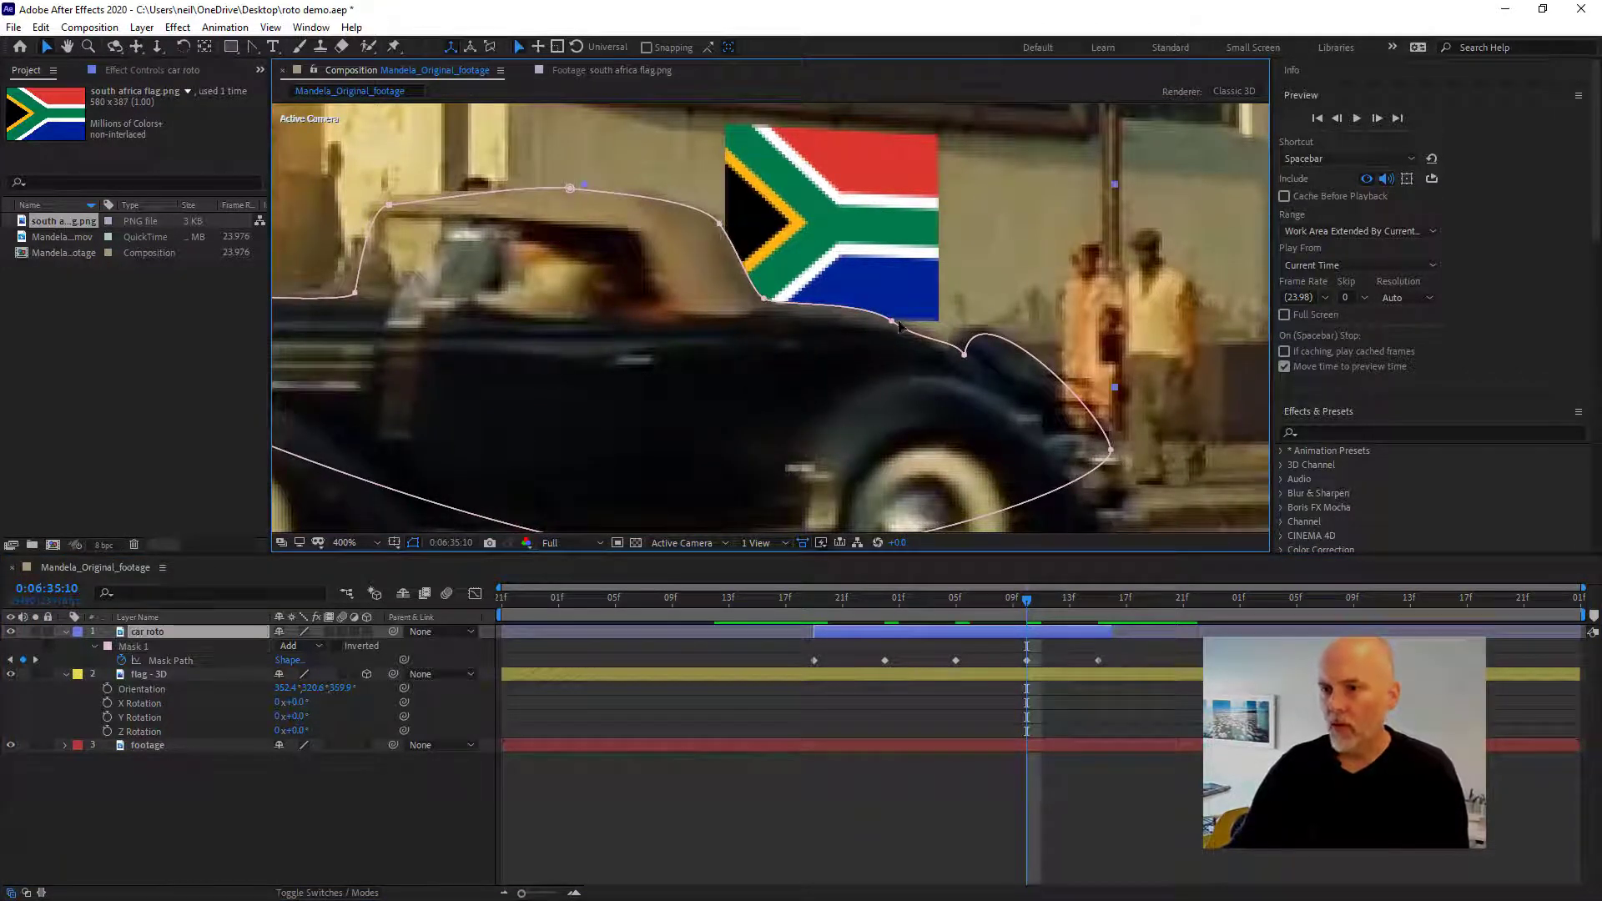
pyautogui.moveTo(892, 321); pyautogui.dragTo(880, 315)
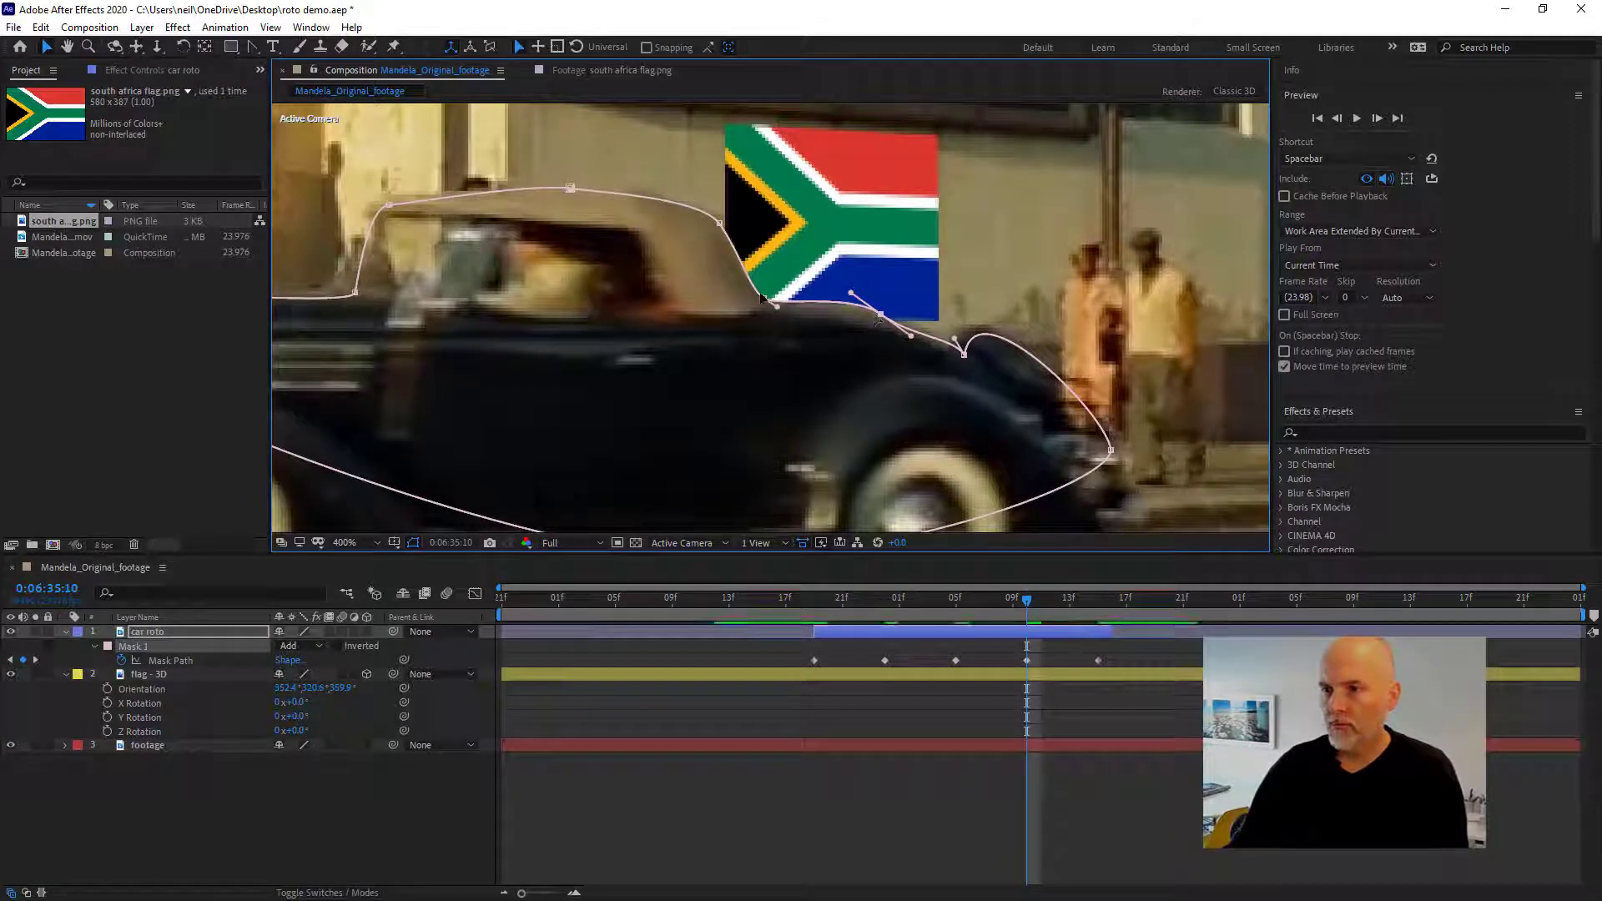
pyautogui.moveTo(764, 299); pyautogui.dragTo(773, 298)
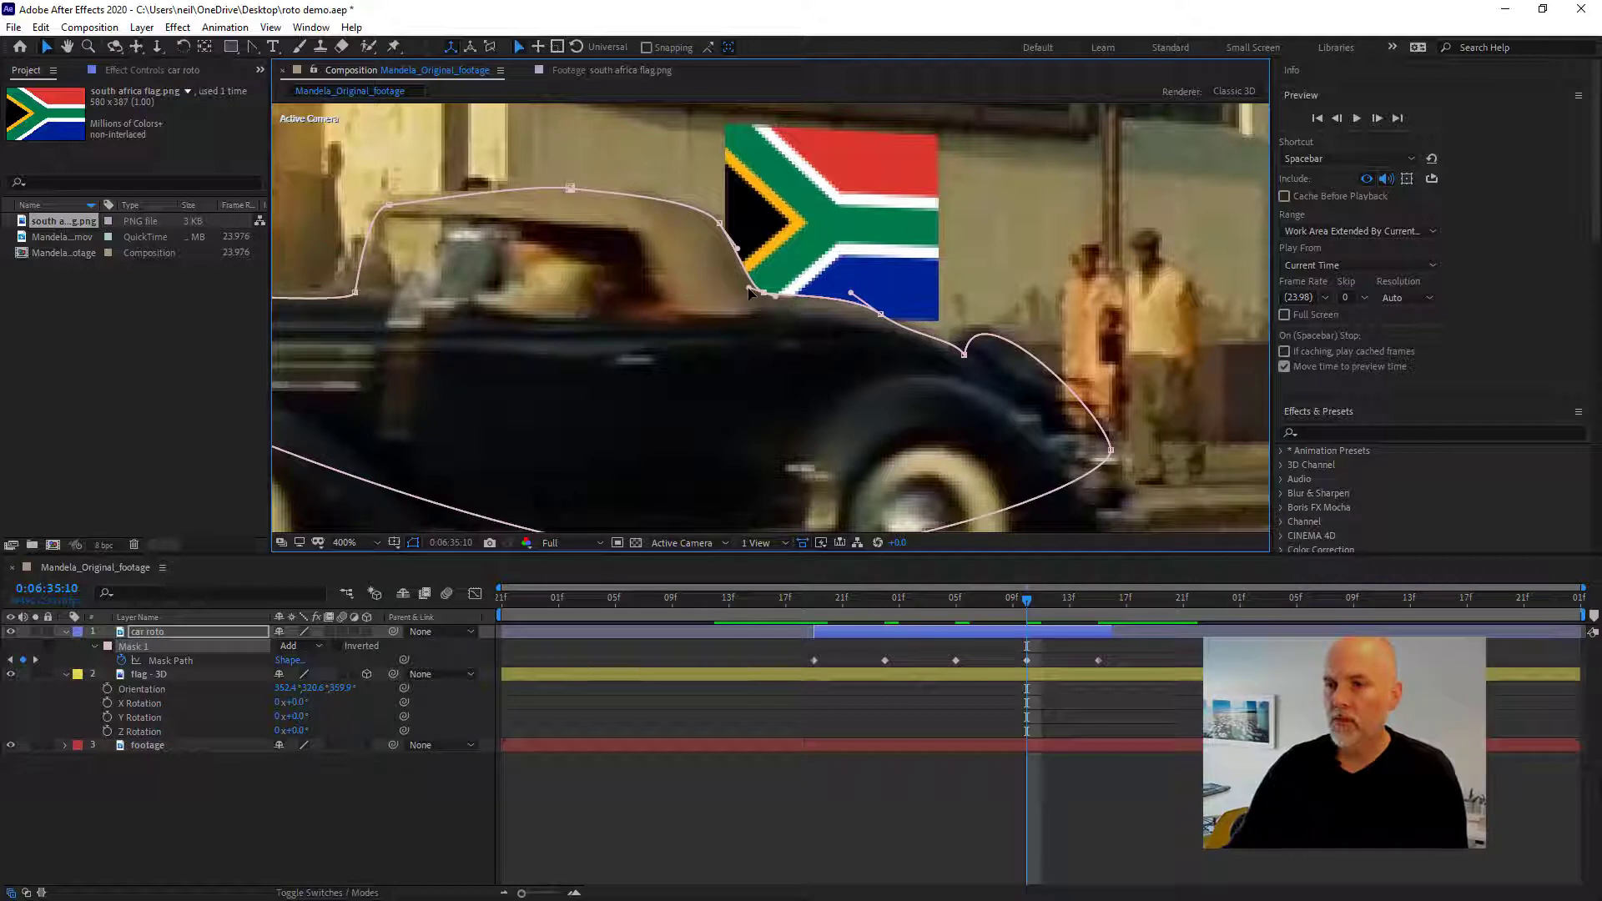
# - Reshape the mask curve where the back of the roof meets the boot by adjusting its handle with the Convert Vertex tool
pyautogui.press('g')
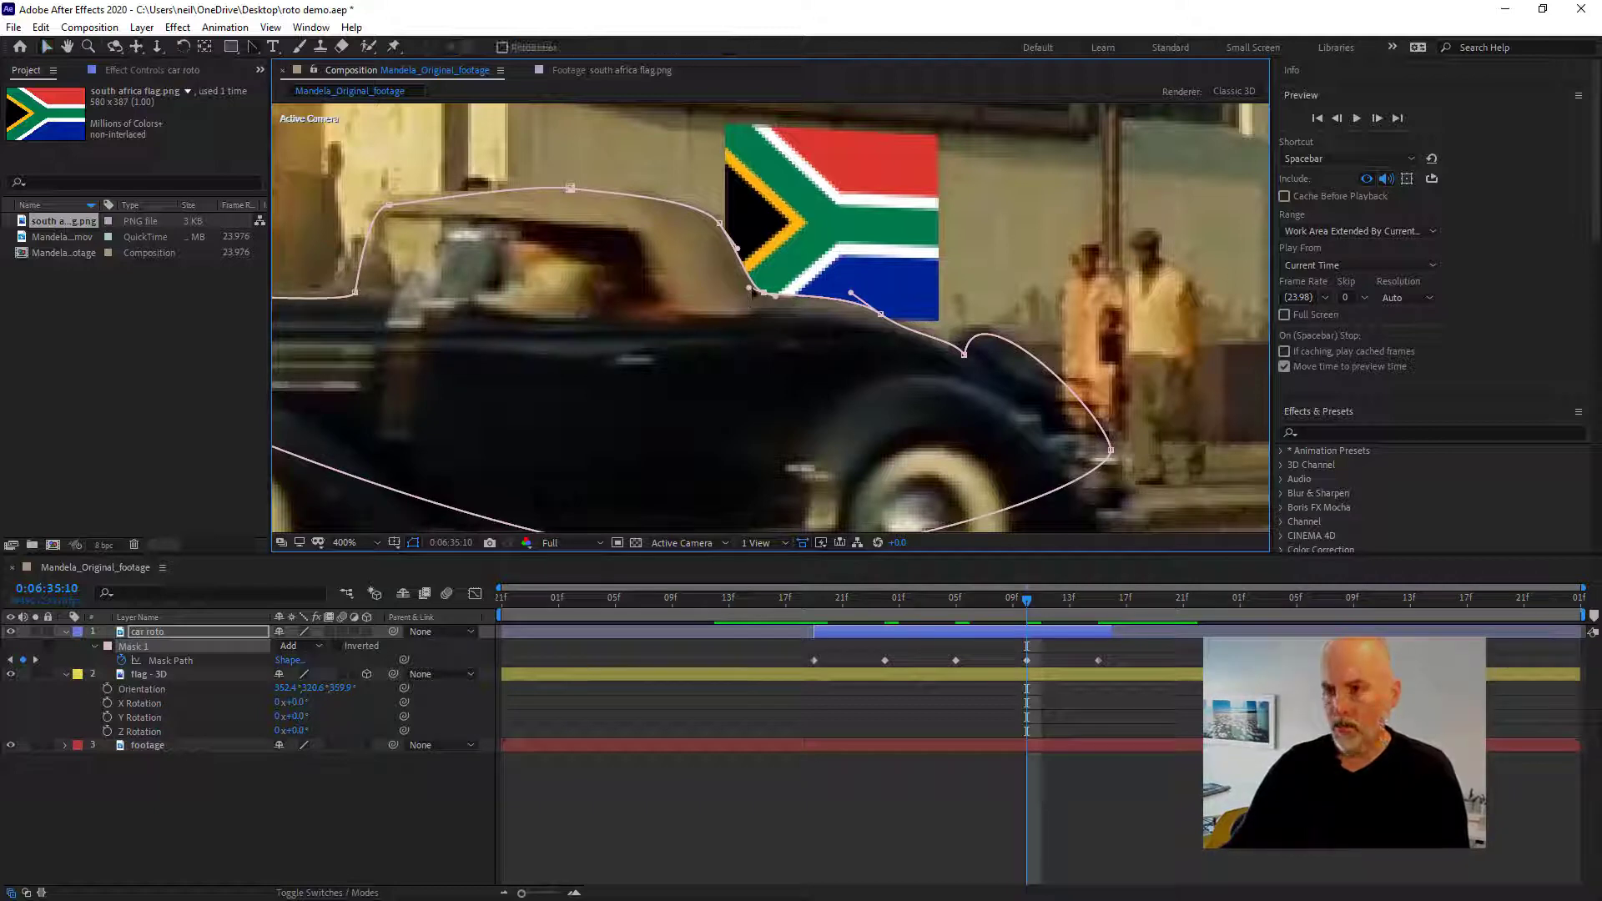
pyautogui.moveTo(749, 288); pyautogui.dragTo(759, 285)
pyautogui.press('v')
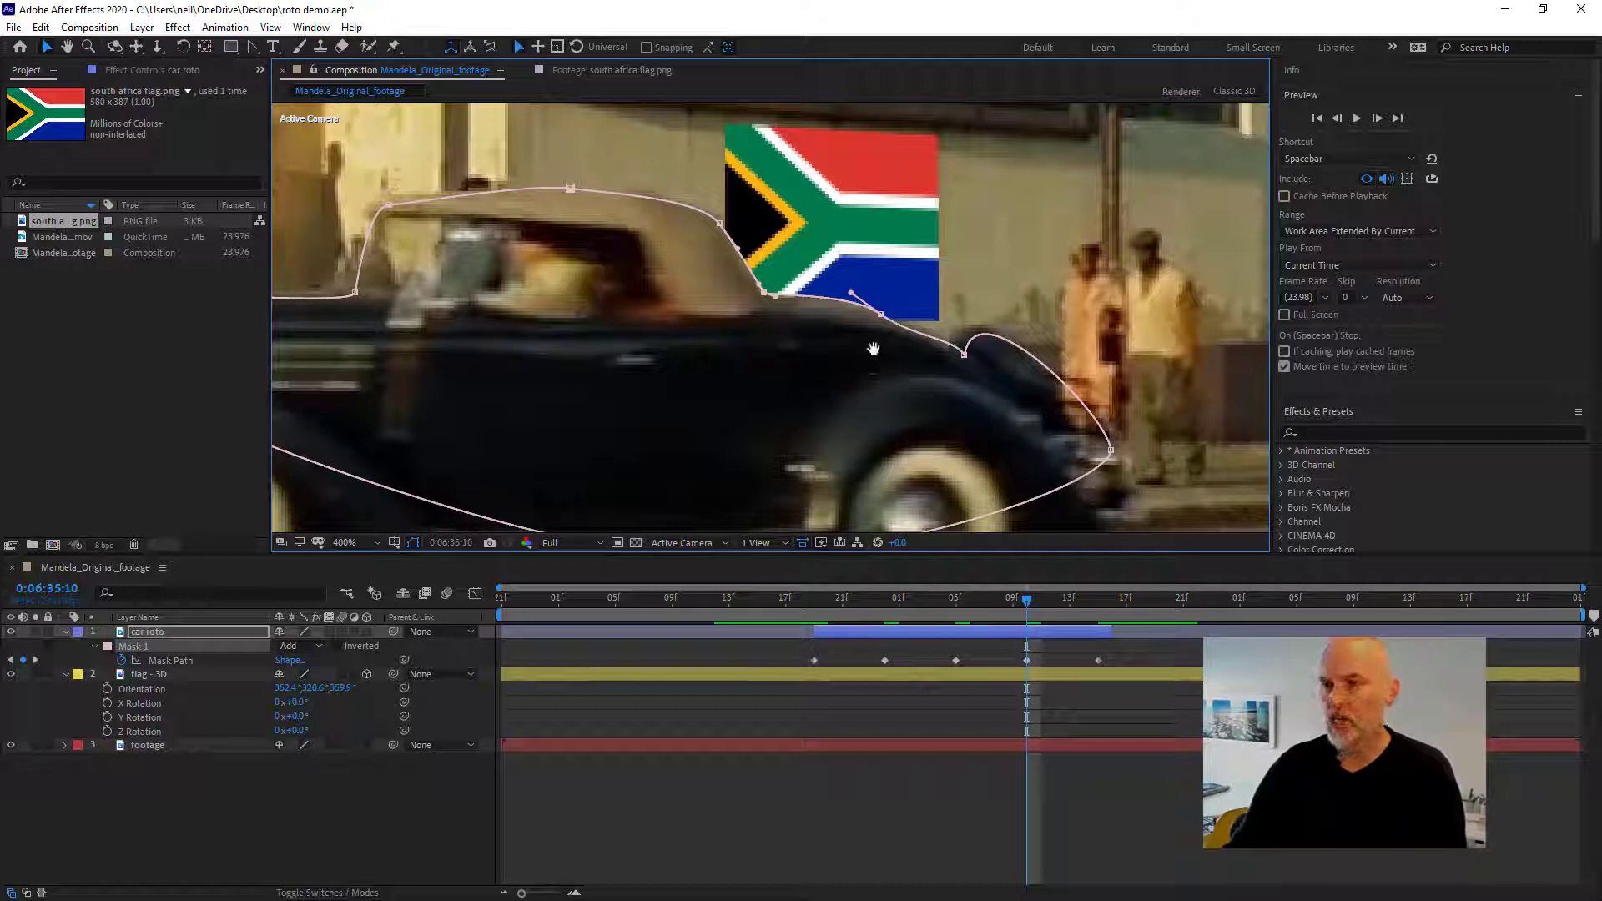
# - At 0:06:35:06, fine-tune the mask points along the roof and move the windscreen's upper and lower points forward
pyautogui.moveTo(873, 348); pyautogui.dragTo(974, 334)
pyautogui.moveTo(863, 407); pyautogui.dragTo(897, 400)
pyautogui.moveTo(1010, 615); pyautogui.dragTo(975, 595)
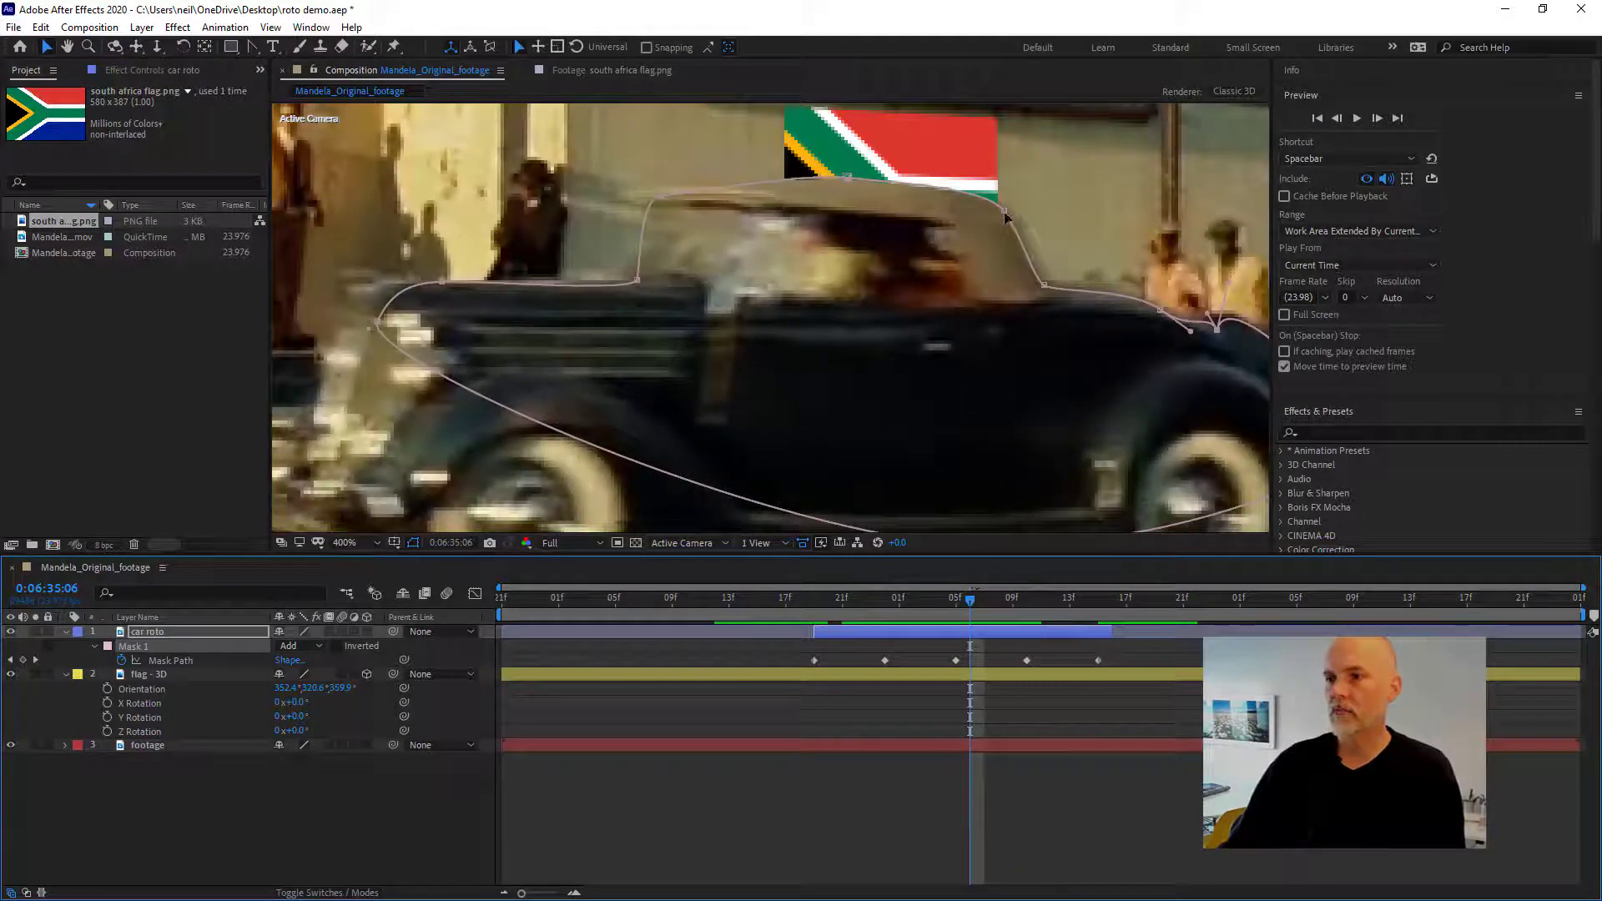
pyautogui.moveTo(1004, 214); pyautogui.dragTo(1009, 214)
pyautogui.moveTo(849, 177); pyautogui.dragTo(853, 177)
pyautogui.moveTo(660, 197); pyautogui.dragTo(650, 196)
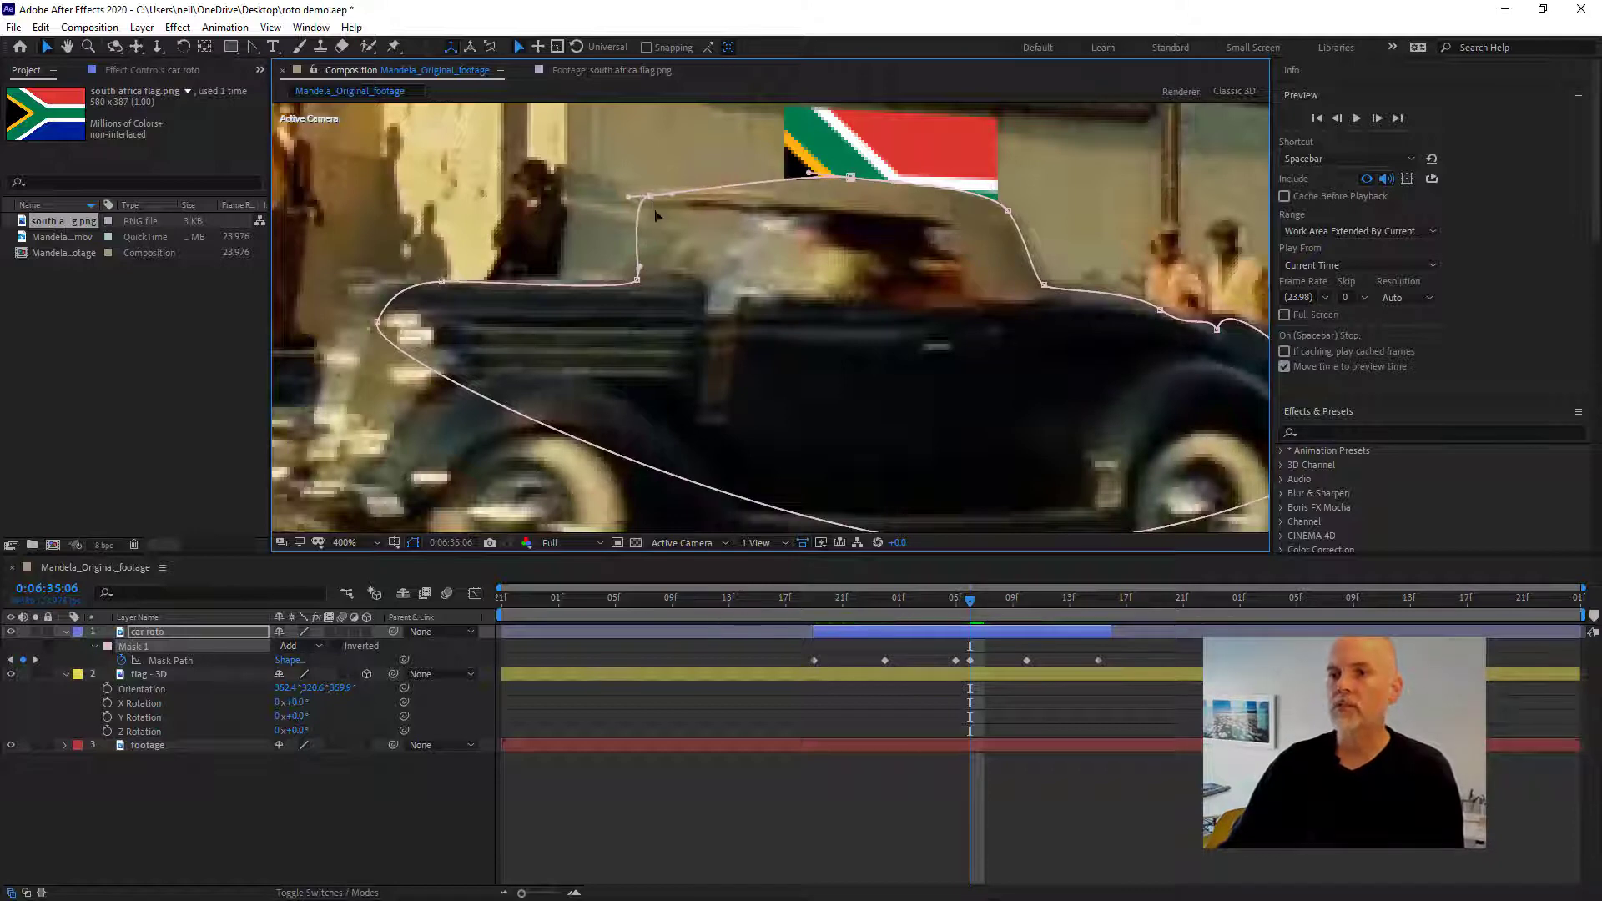
pyautogui.moveTo(638, 280); pyautogui.dragTo(631, 275)
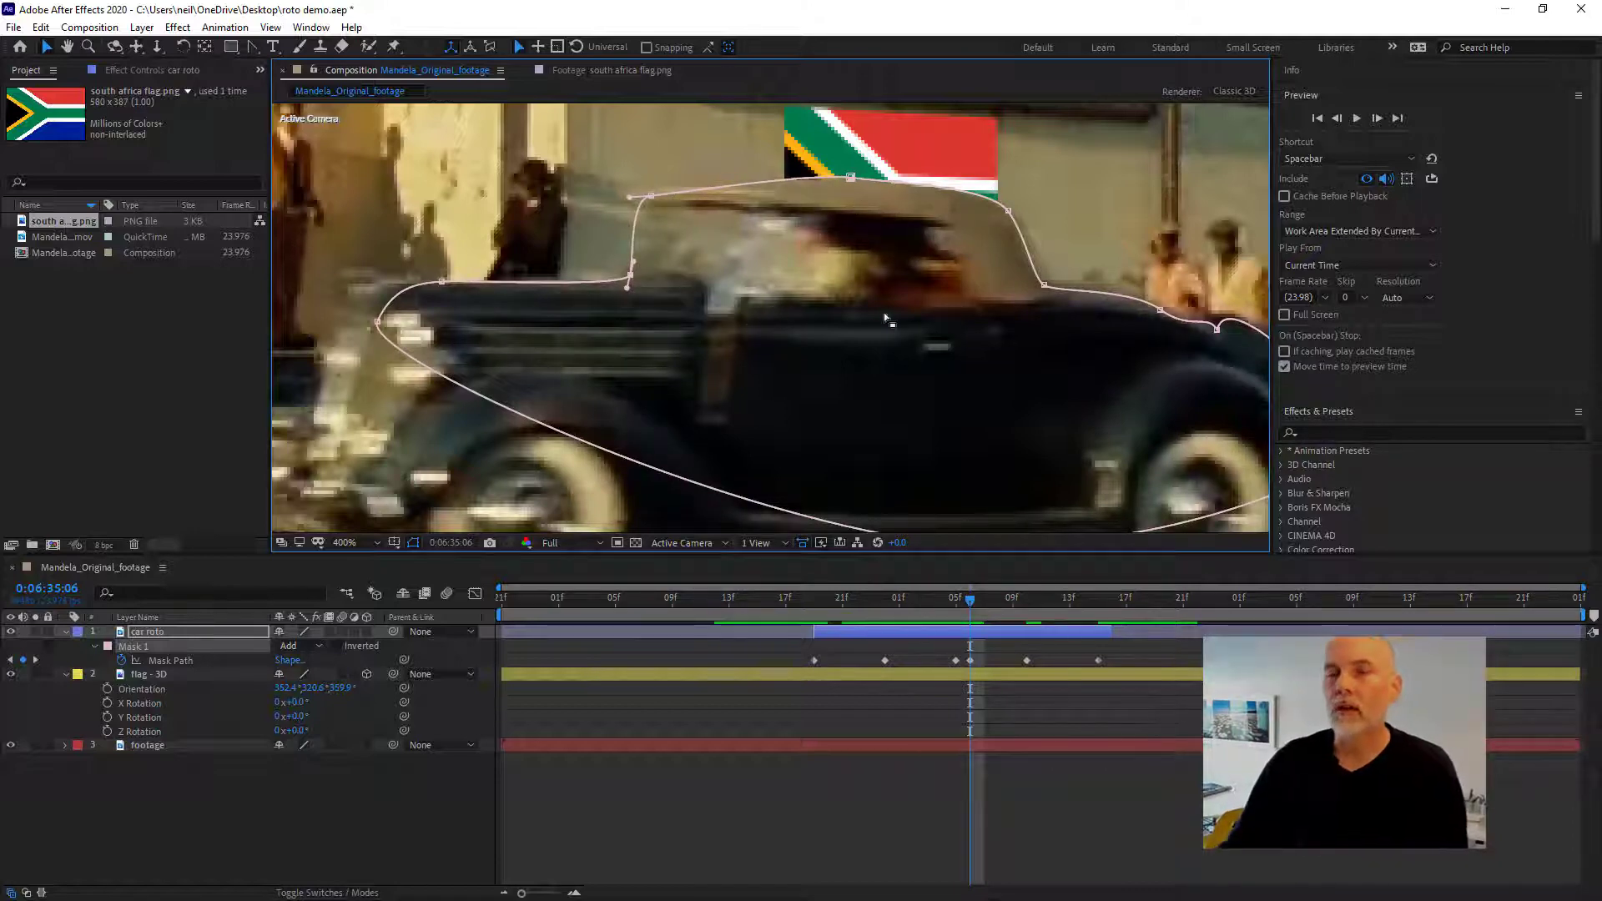
# - Reveal the mask's properties and set Mask Feather to 1 pixel
pyautogui.moveTo(970, 599); pyautogui.dragTo(899, 601)
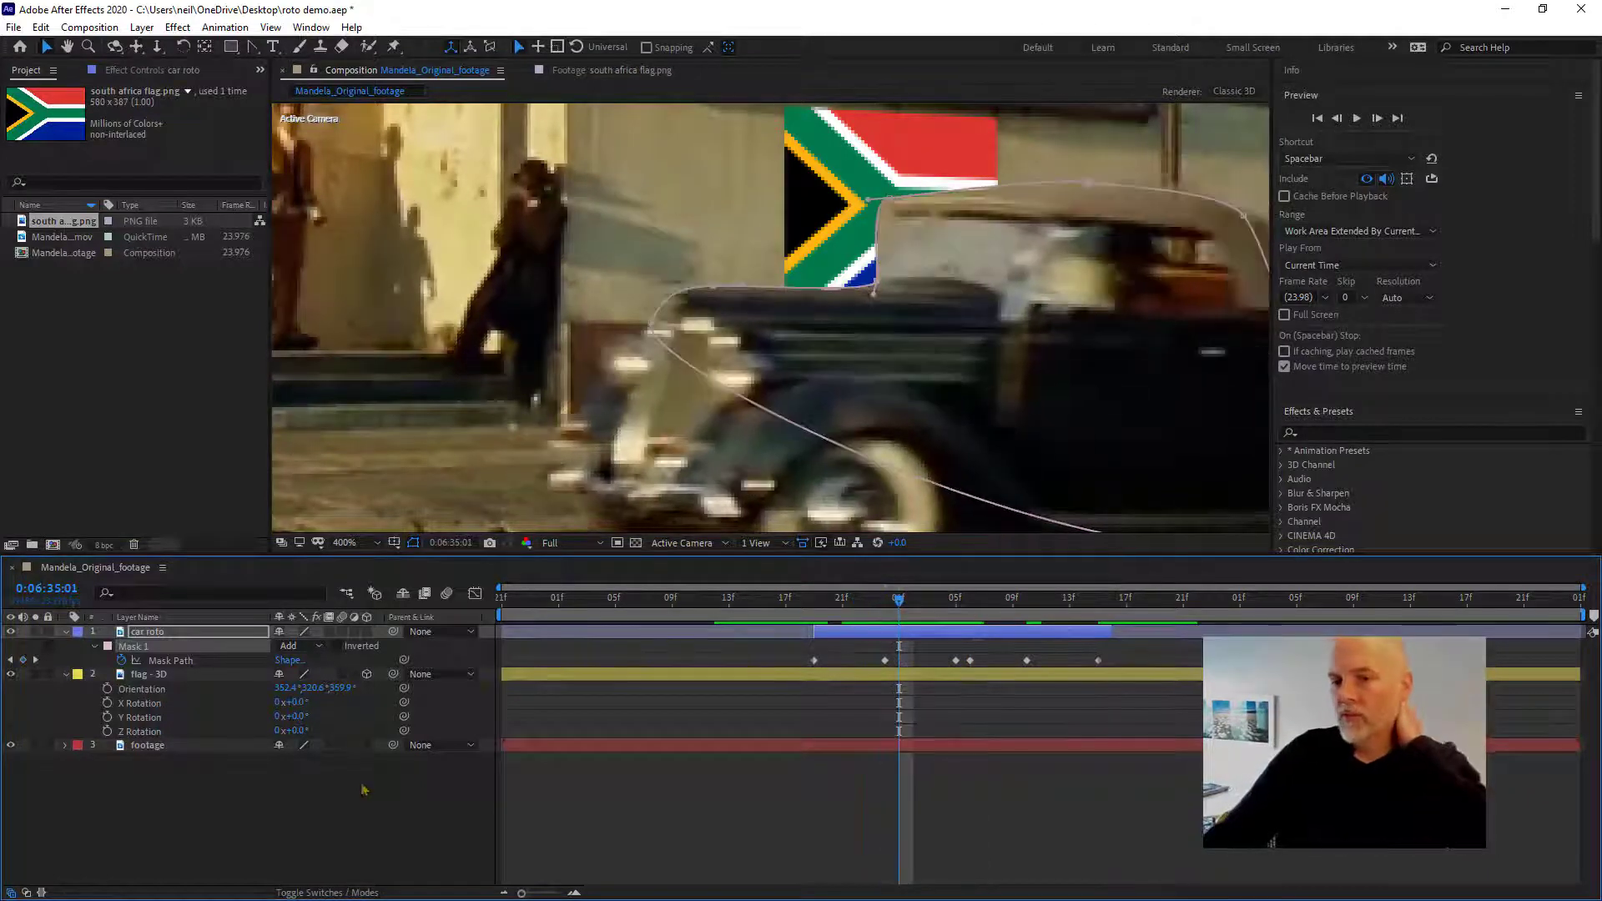
pyautogui.click(96, 648)
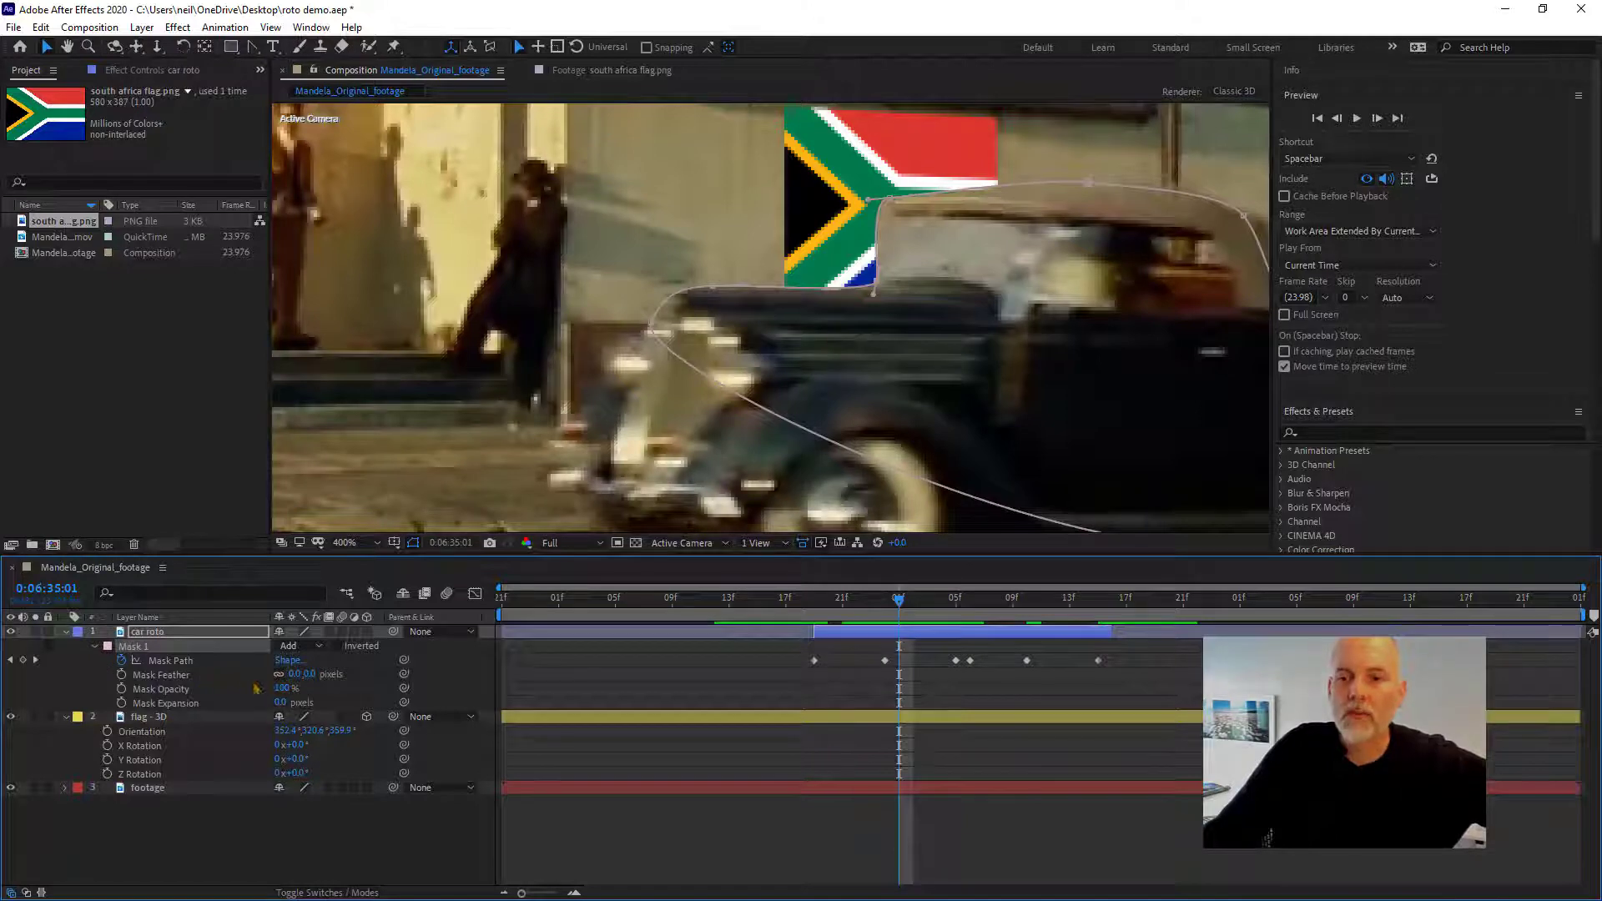
pyautogui.click(293, 674)
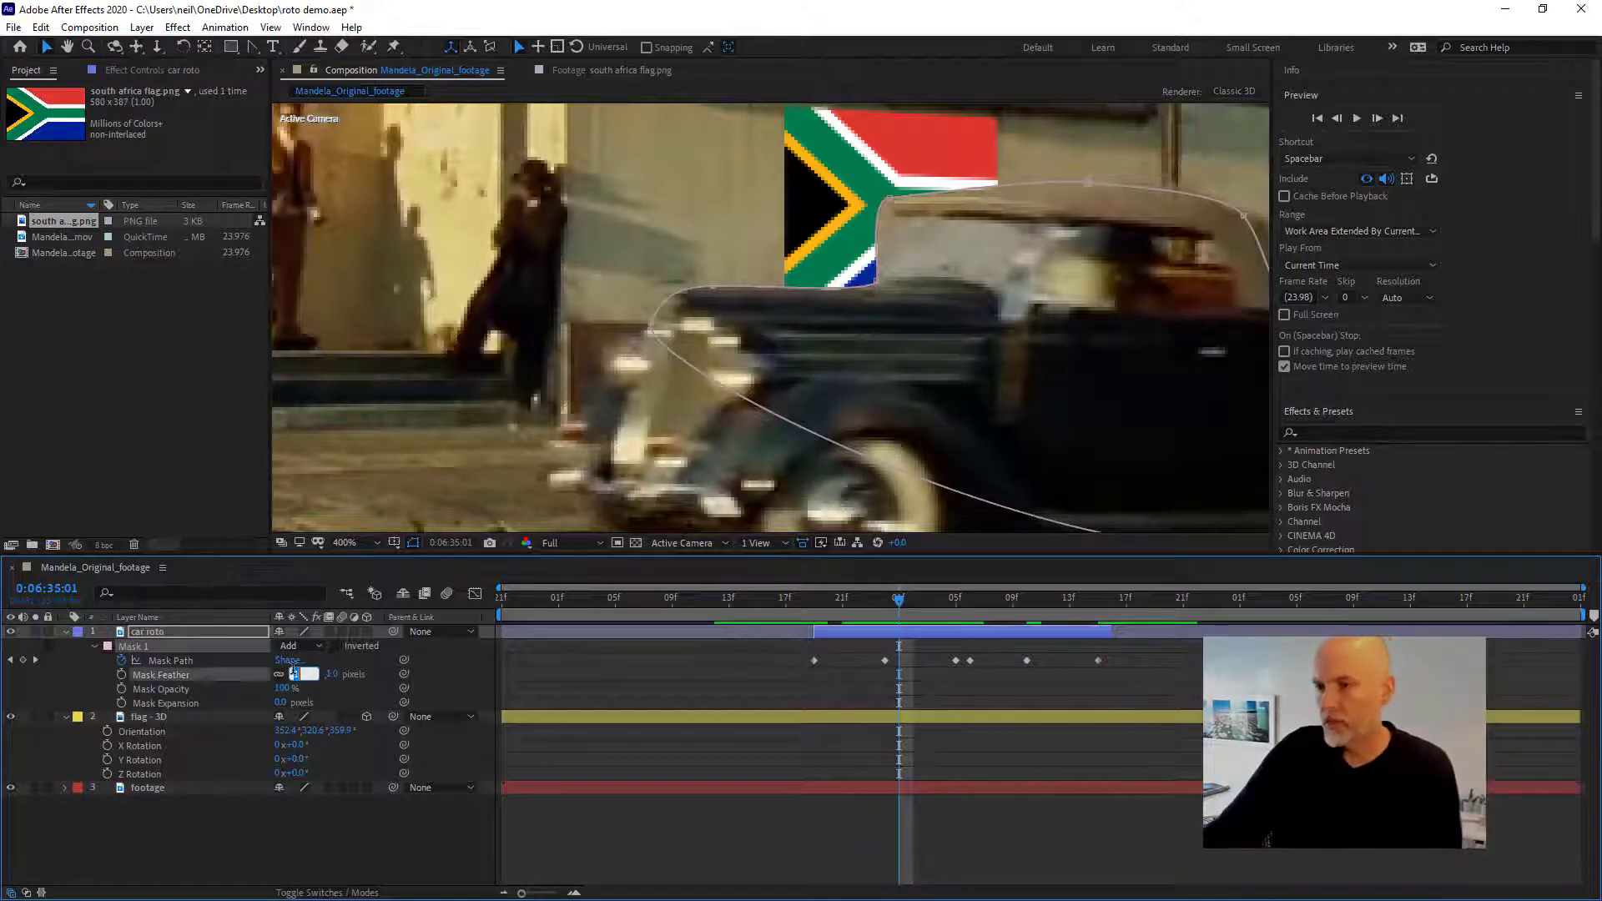
pyautogui.press('Up')
pyautogui.press('Down')
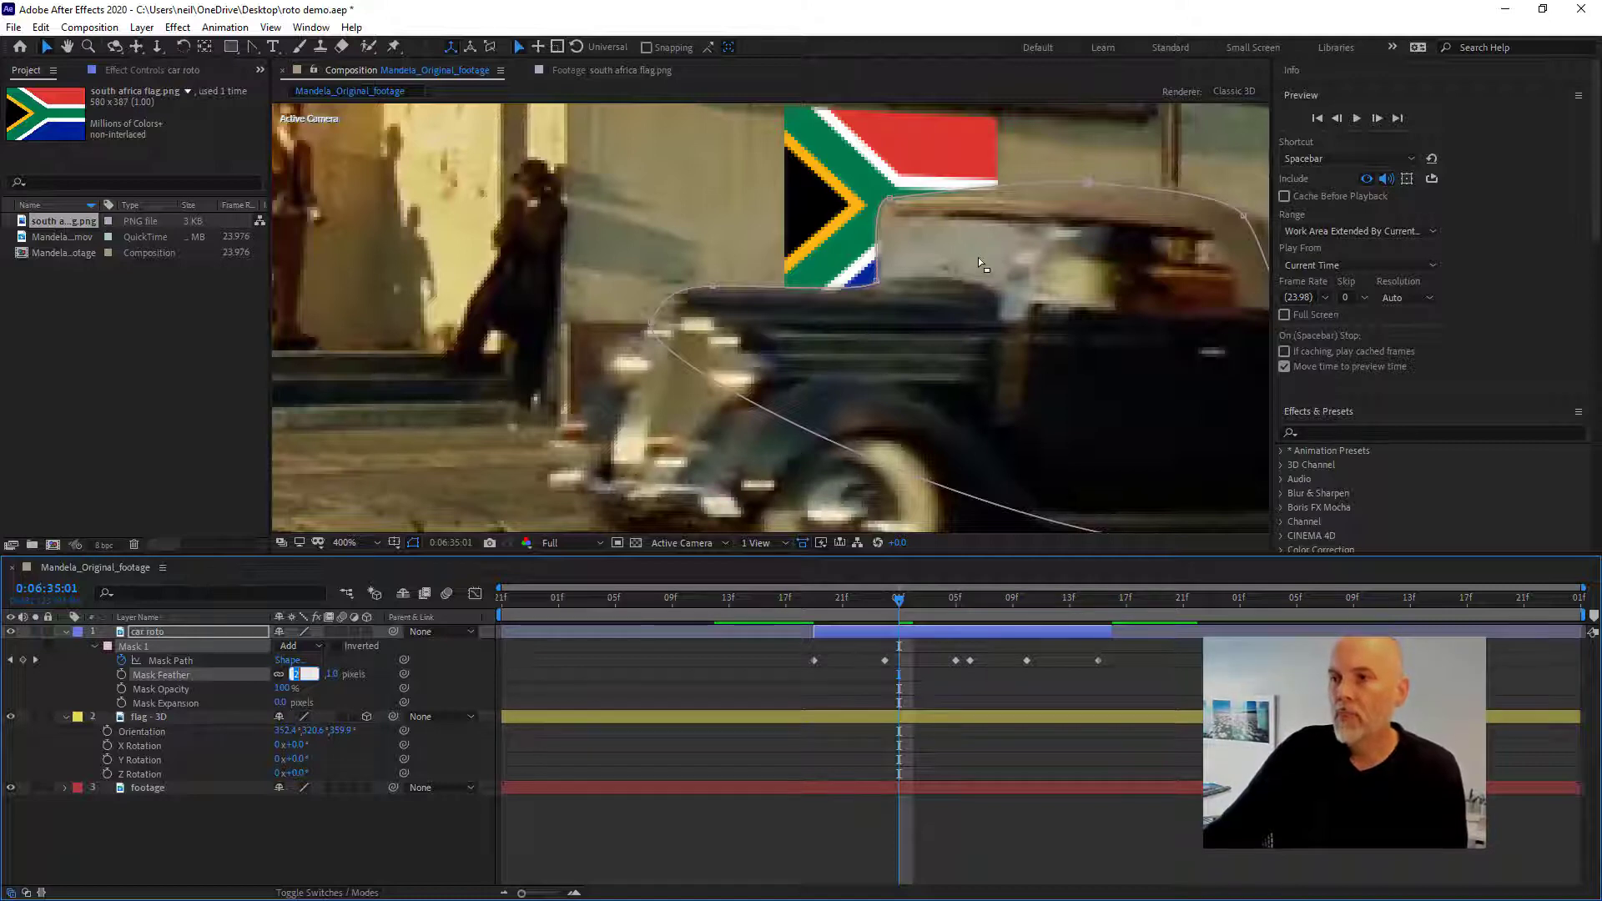
pyautogui.click(927, 603)
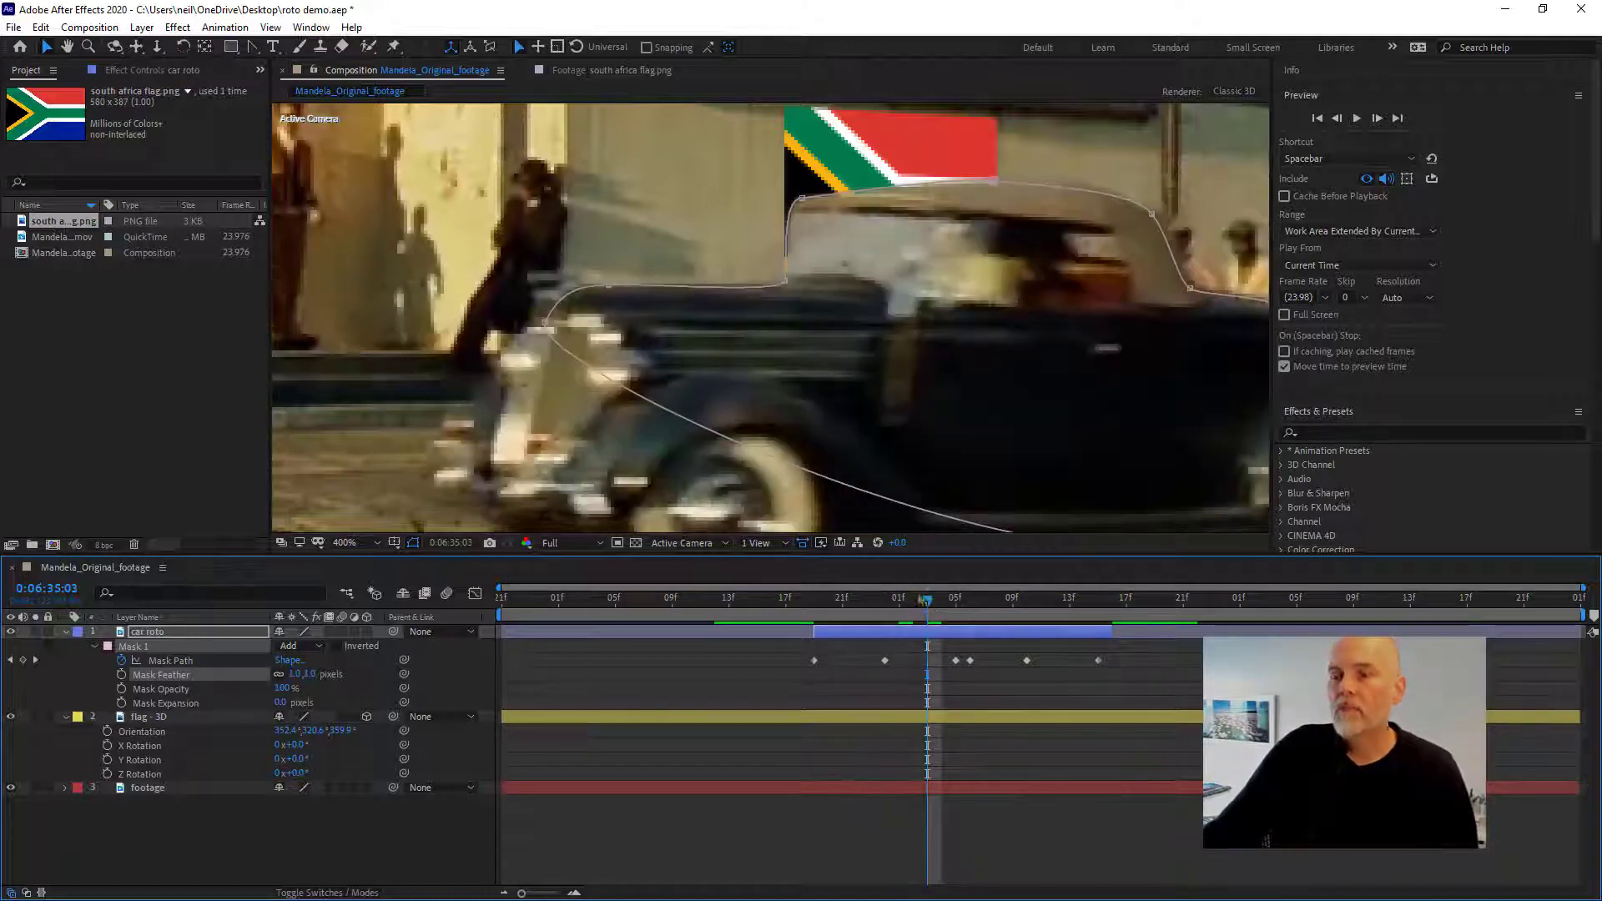
# - Examine the blurred edge behind the car's roof at 0:06:35:10 and 0:06:35:09, hiding the mask outline and toggling the flag layer's visibility
pyautogui.moveTo(1022, 352); pyautogui.dragTo(899, 354)
pyautogui.moveTo(956, 602); pyautogui.dragTo(1027, 615)
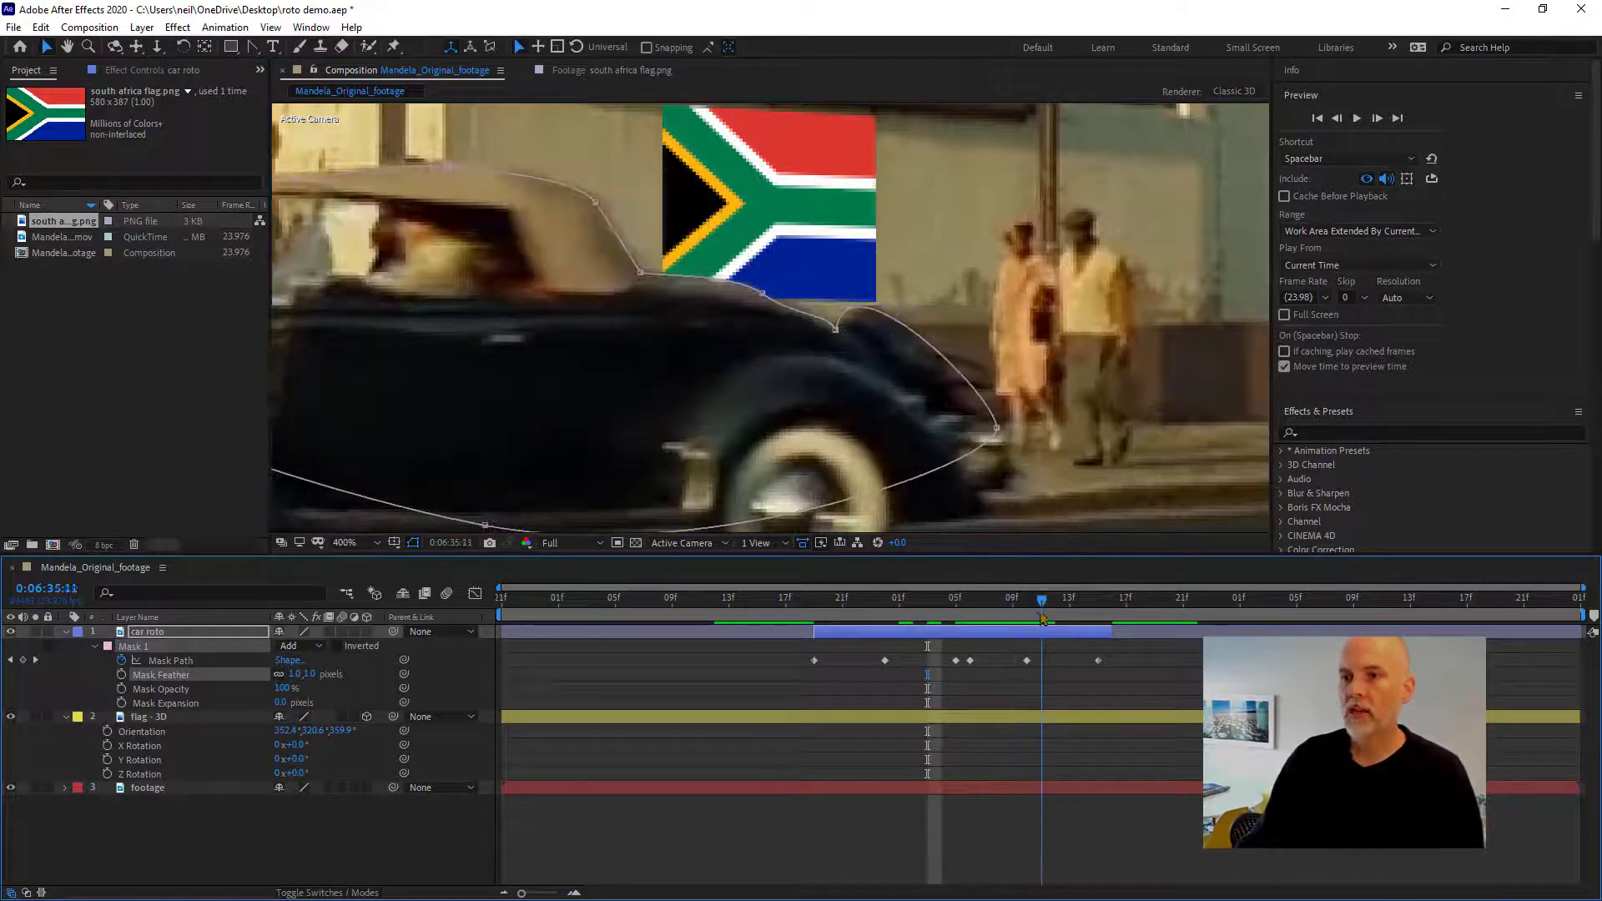
pyautogui.scroll(1, 658, 204)
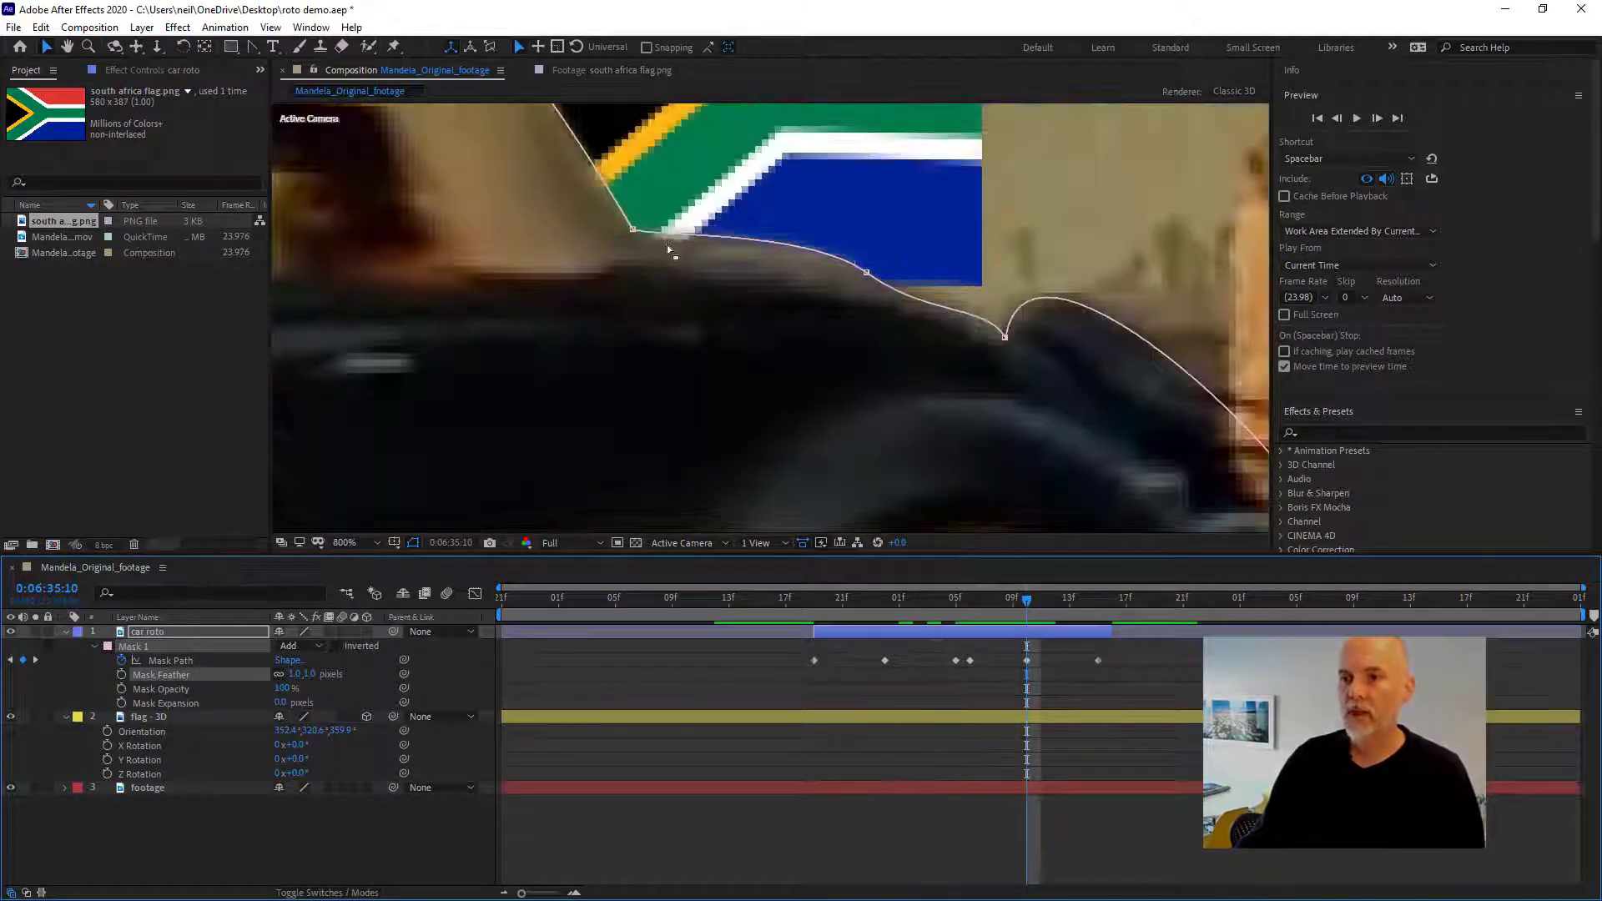
pyautogui.moveTo(668, 244); pyautogui.dragTo(718, 349)
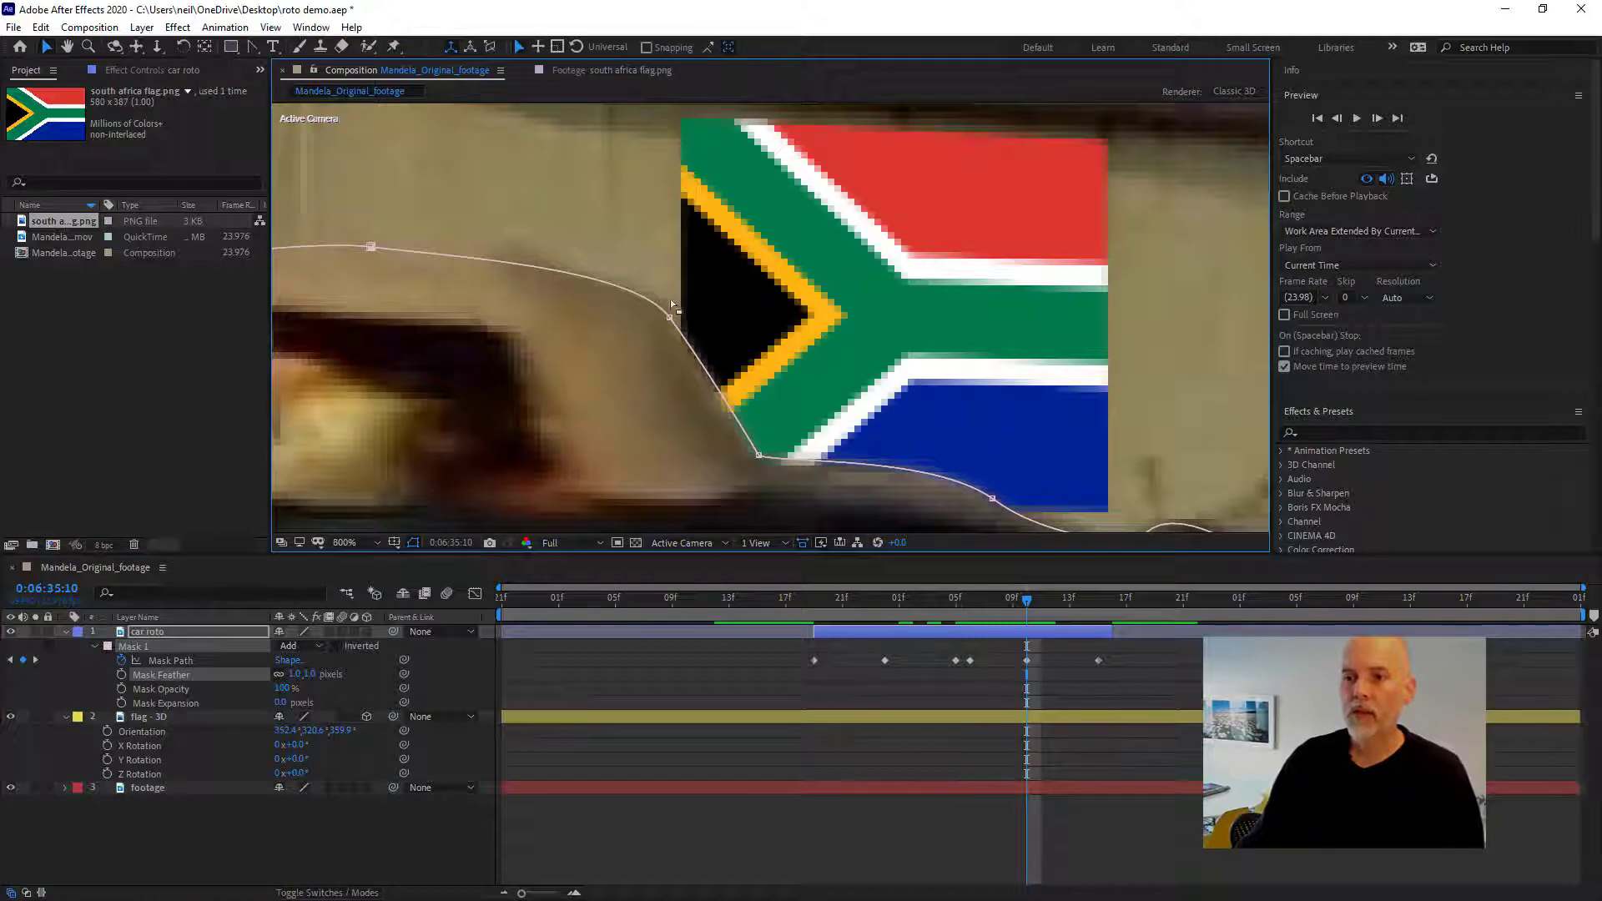
pyautogui.click(11, 716)
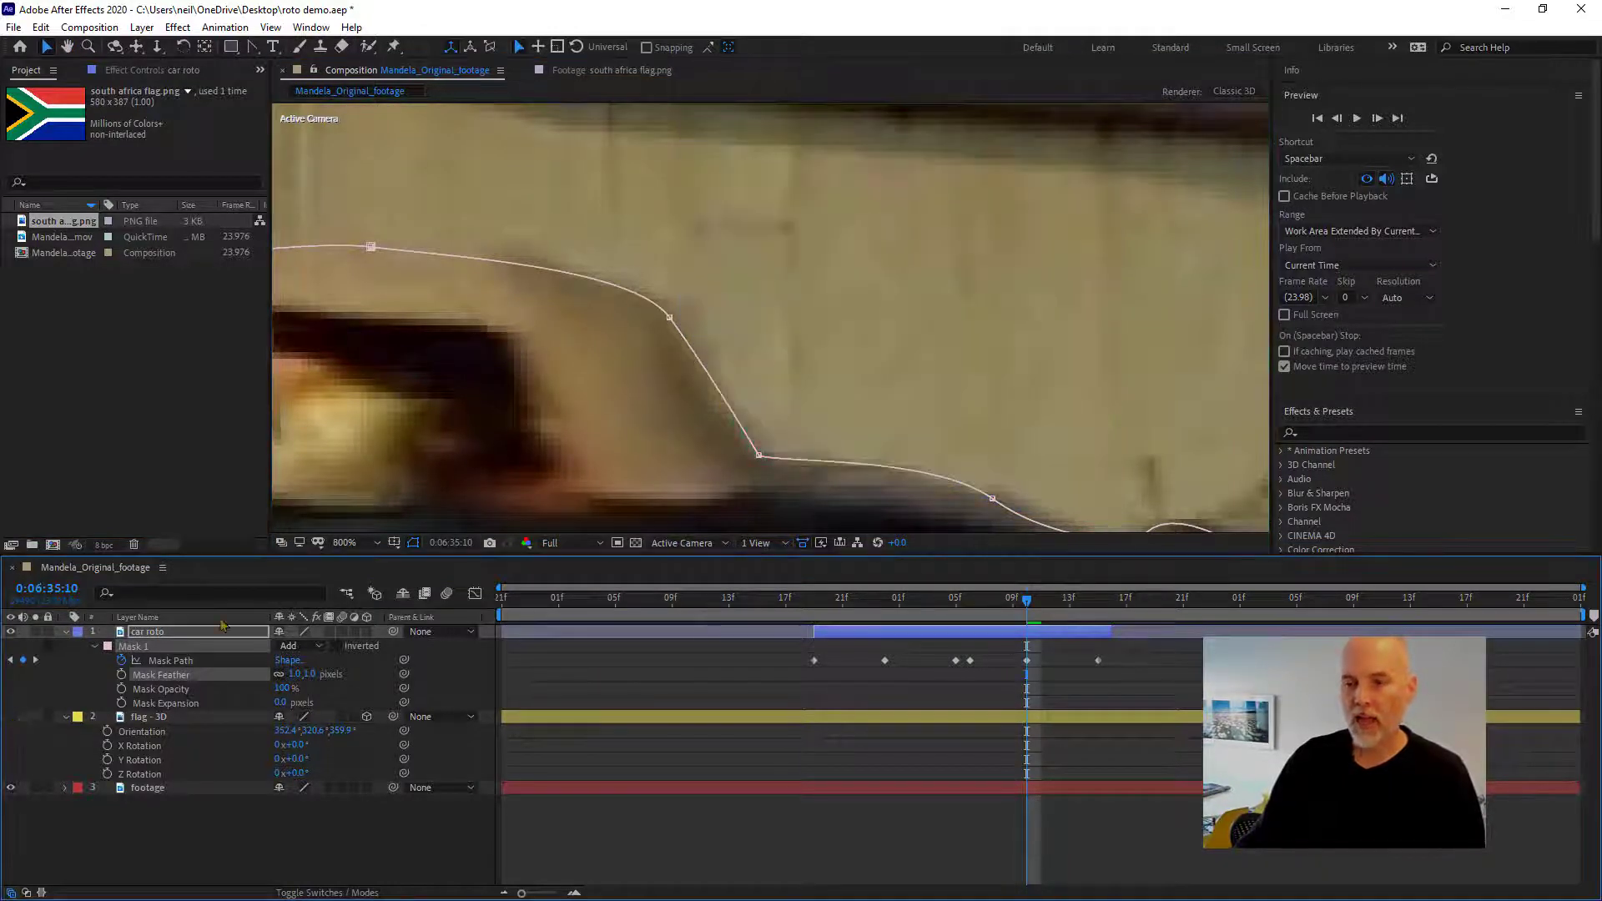
pyautogui.click(414, 542)
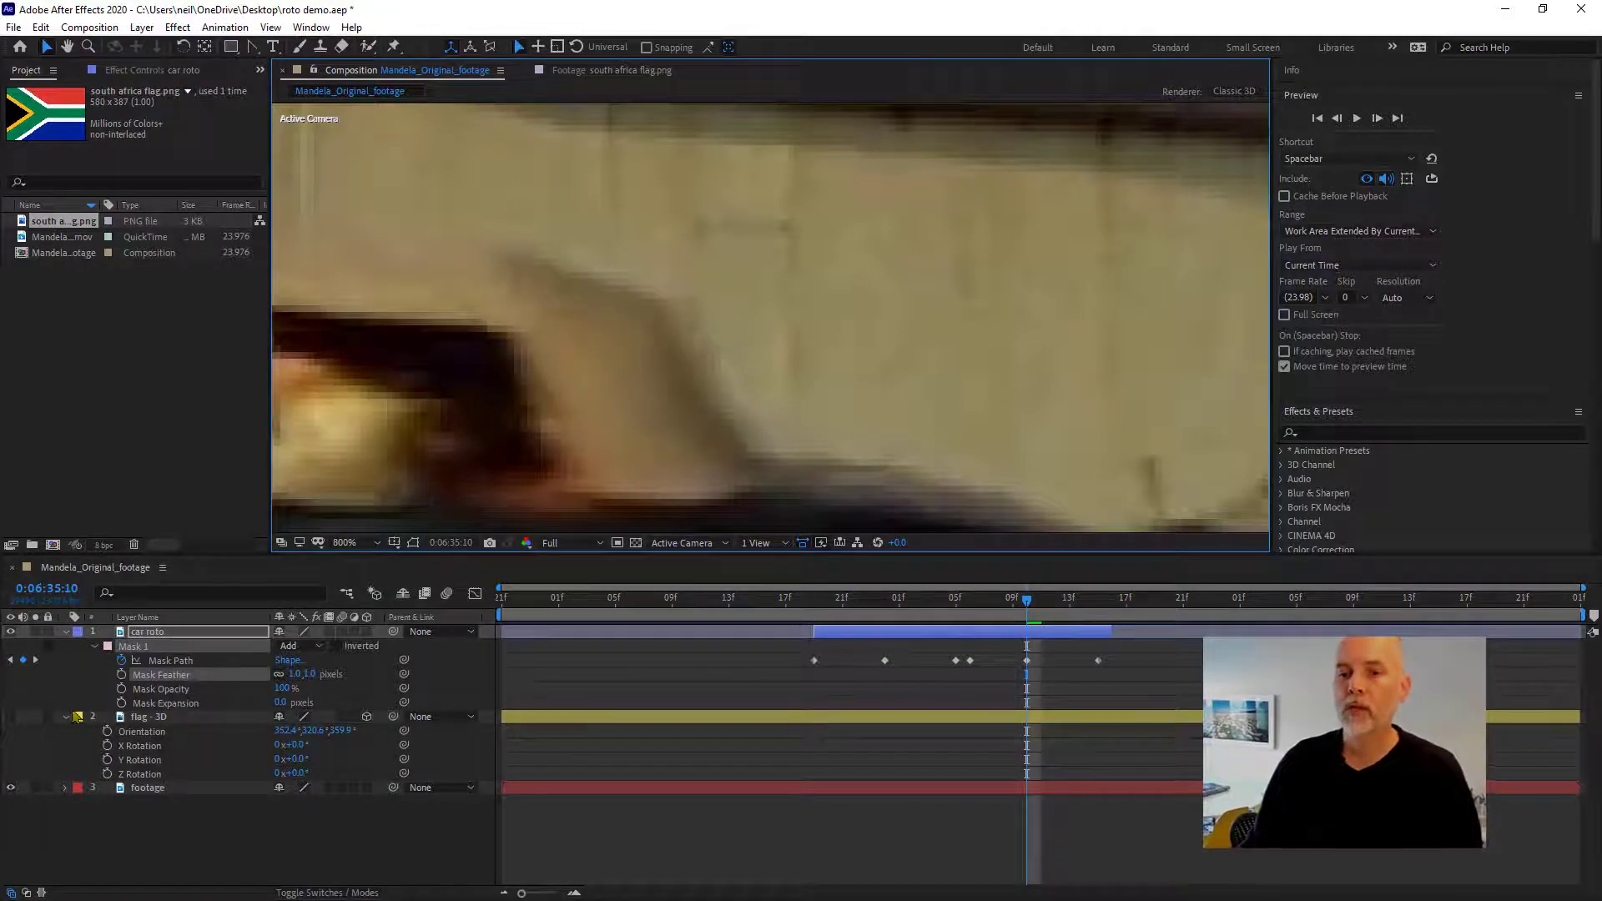
pyautogui.click(11, 716)
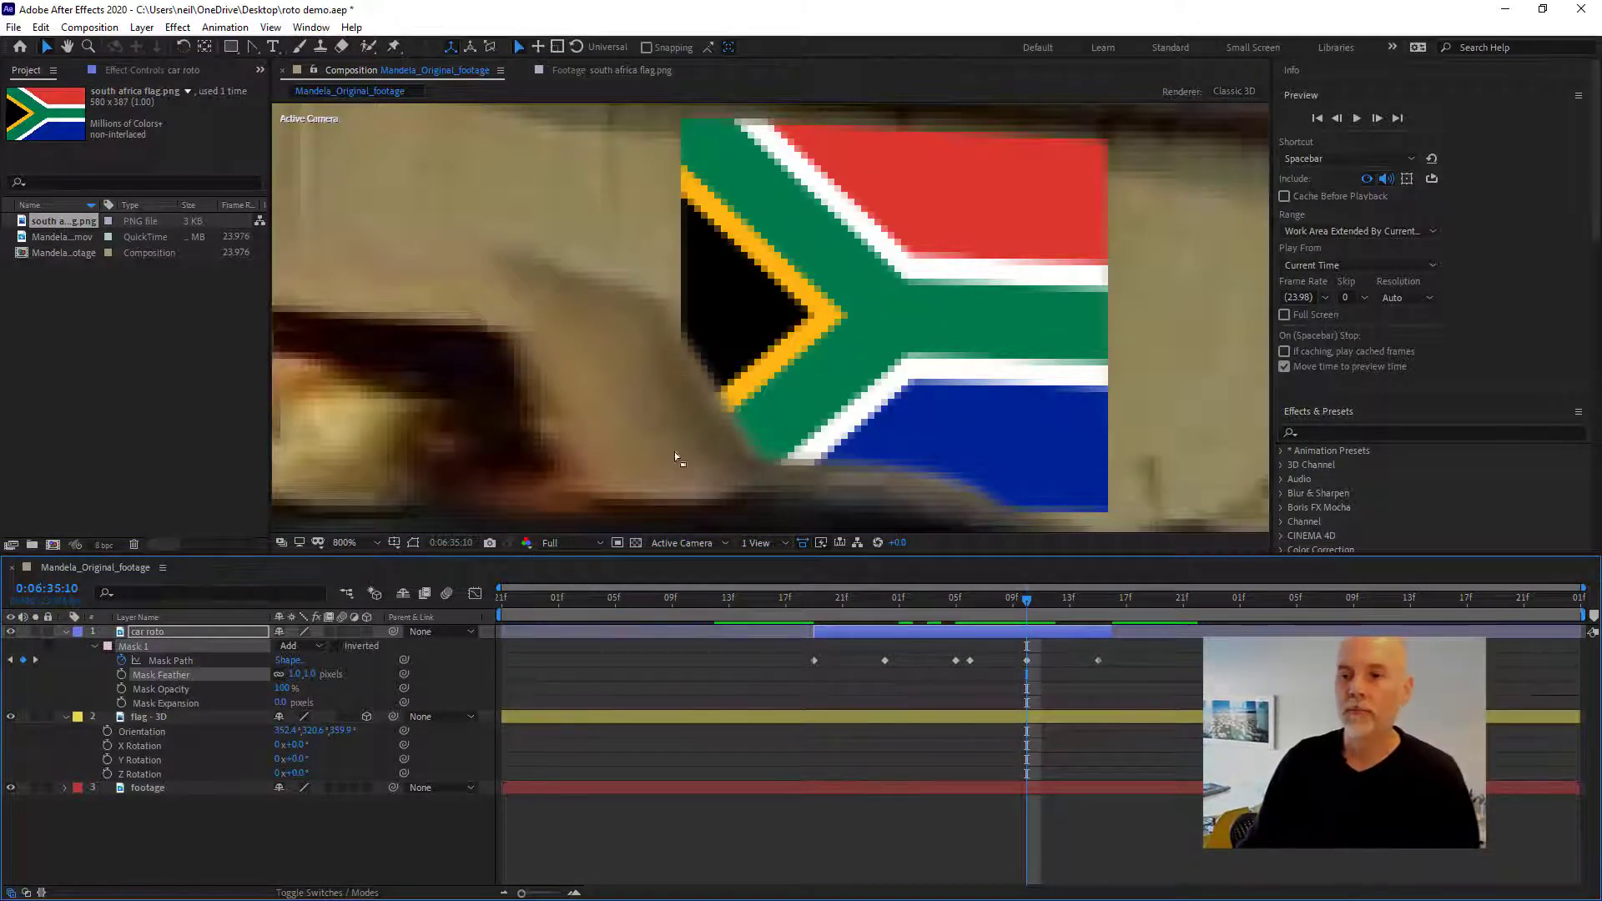
pyautogui.click(1002, 599)
pyautogui.click(1011, 600)
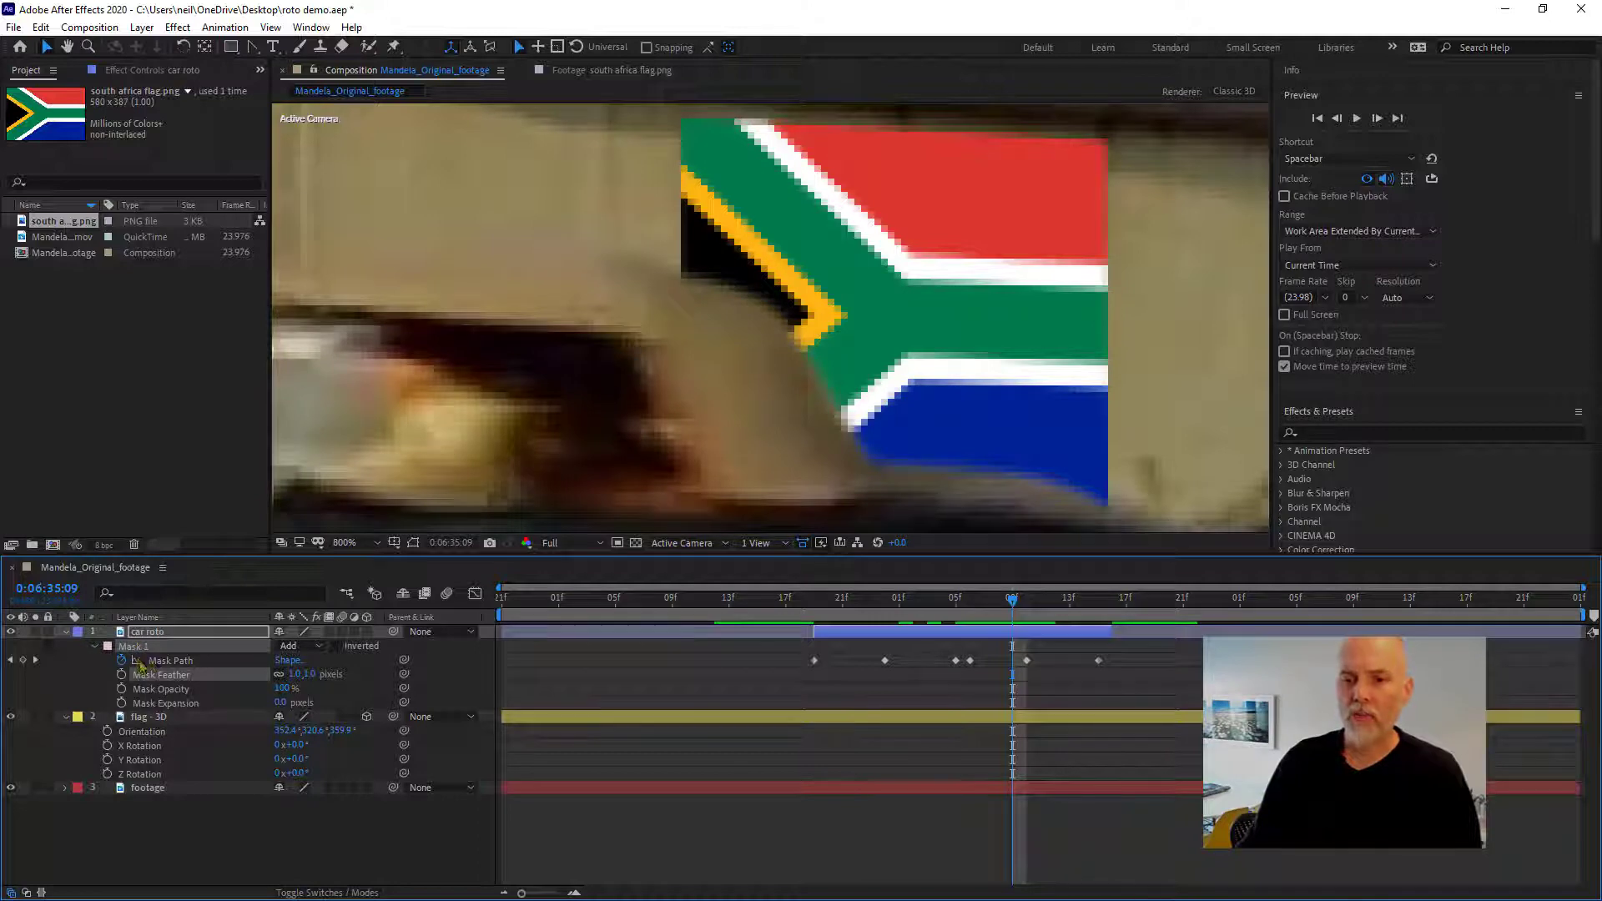
# - With the Mask Feather Tool, add feather points along the roof's rear edge and rear window base at 0:06:35:09, widening the feather outward
pyautogui.click(165, 661)
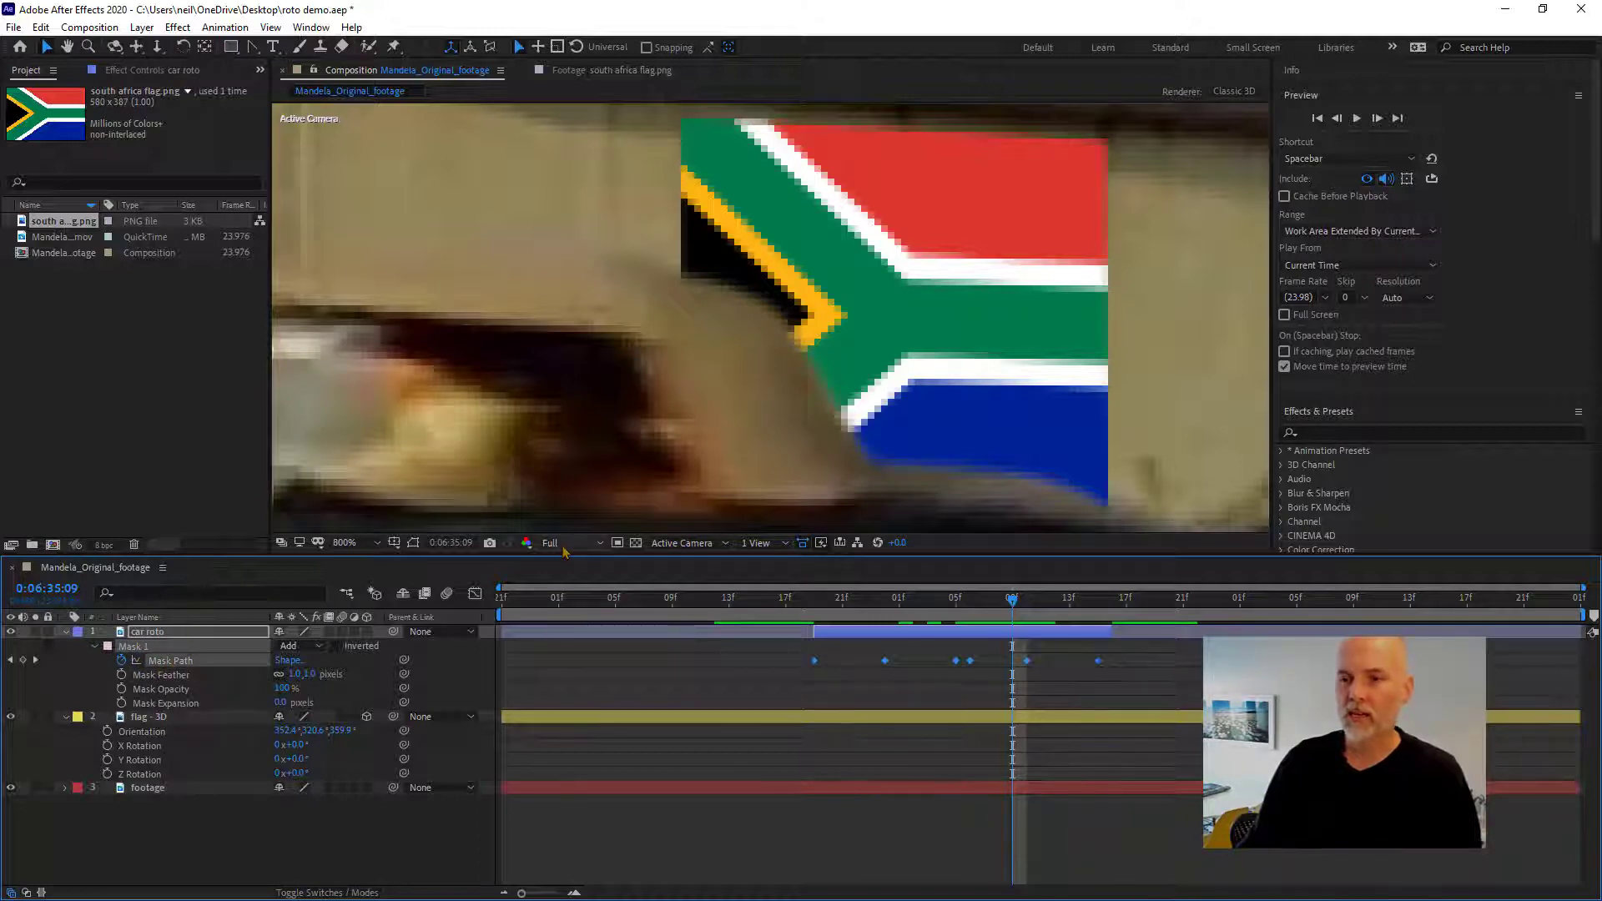
pyautogui.click(413, 543)
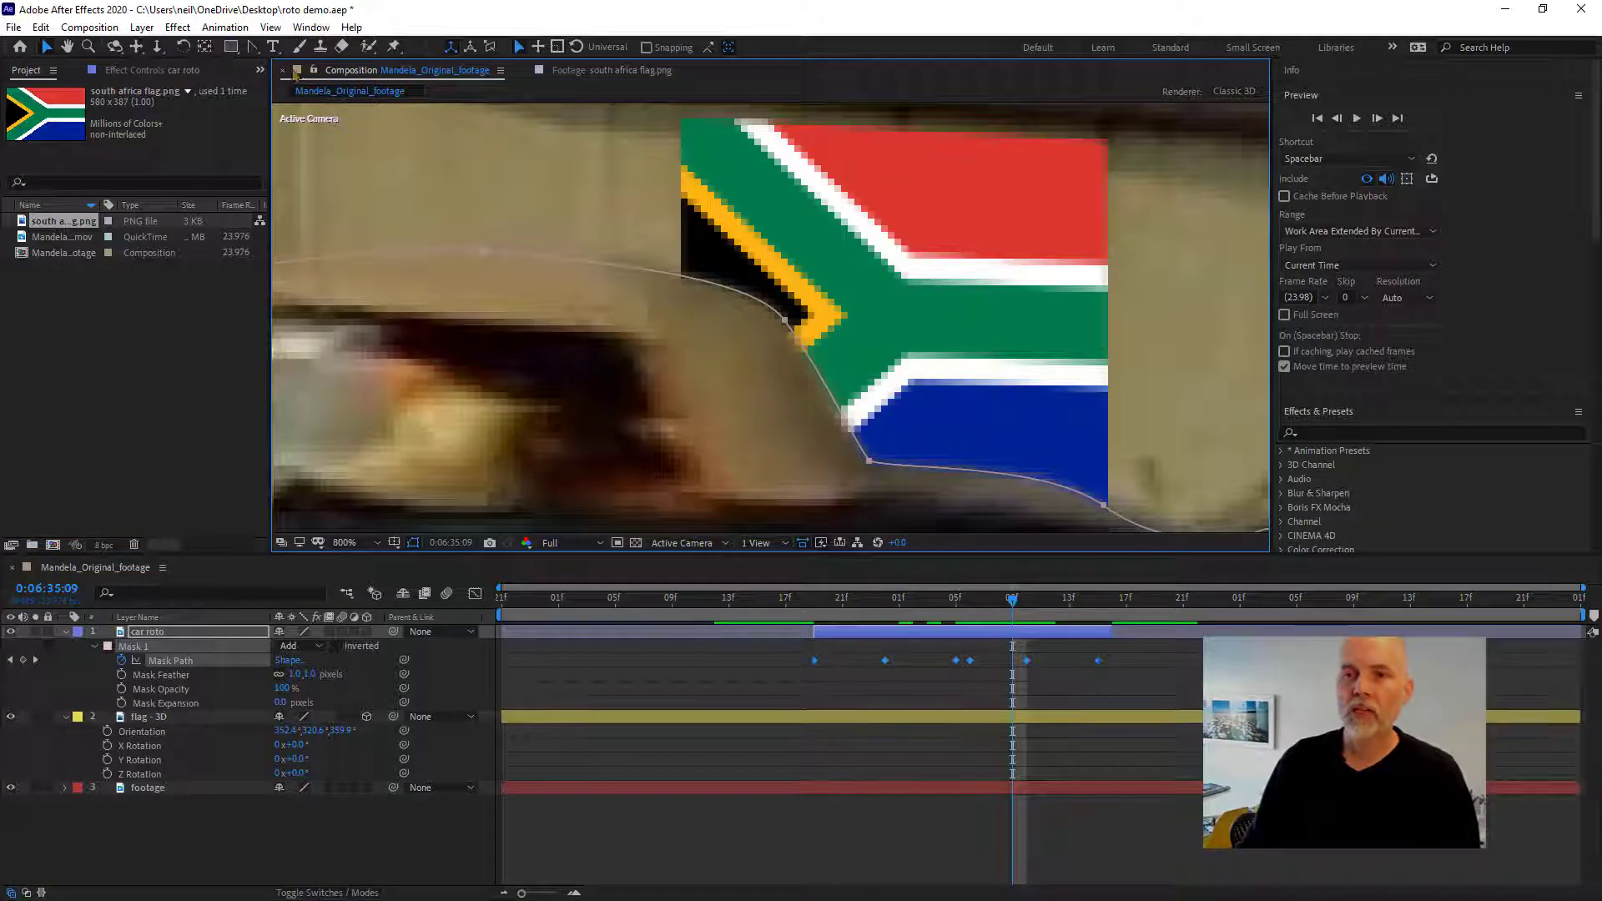
pyautogui.click(252, 48)
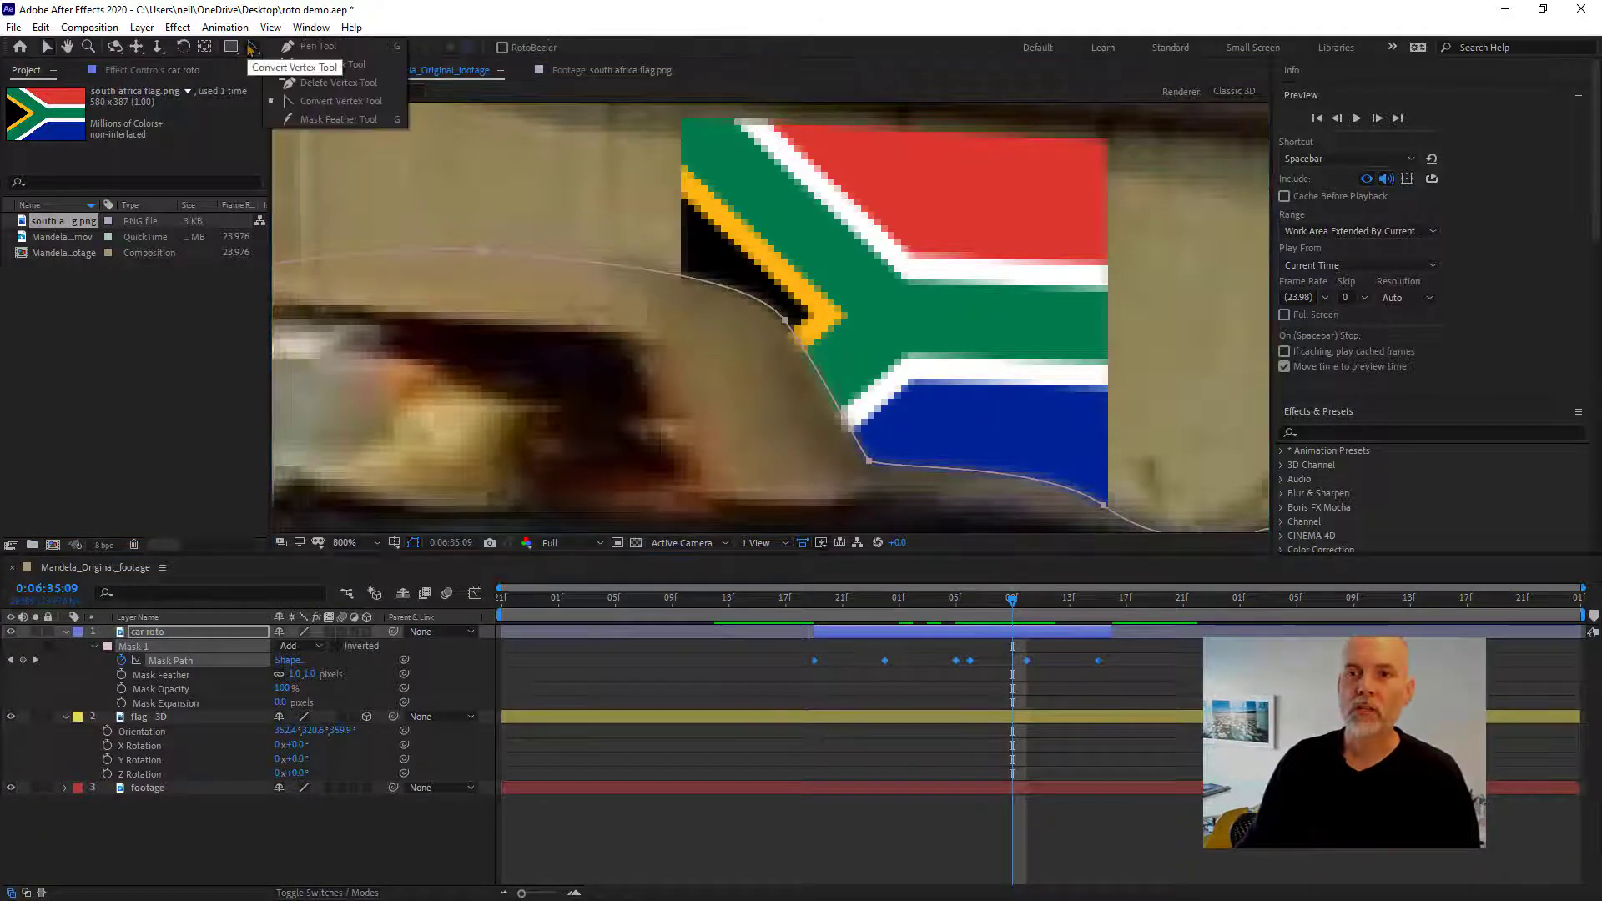
pyautogui.click(389, 120)
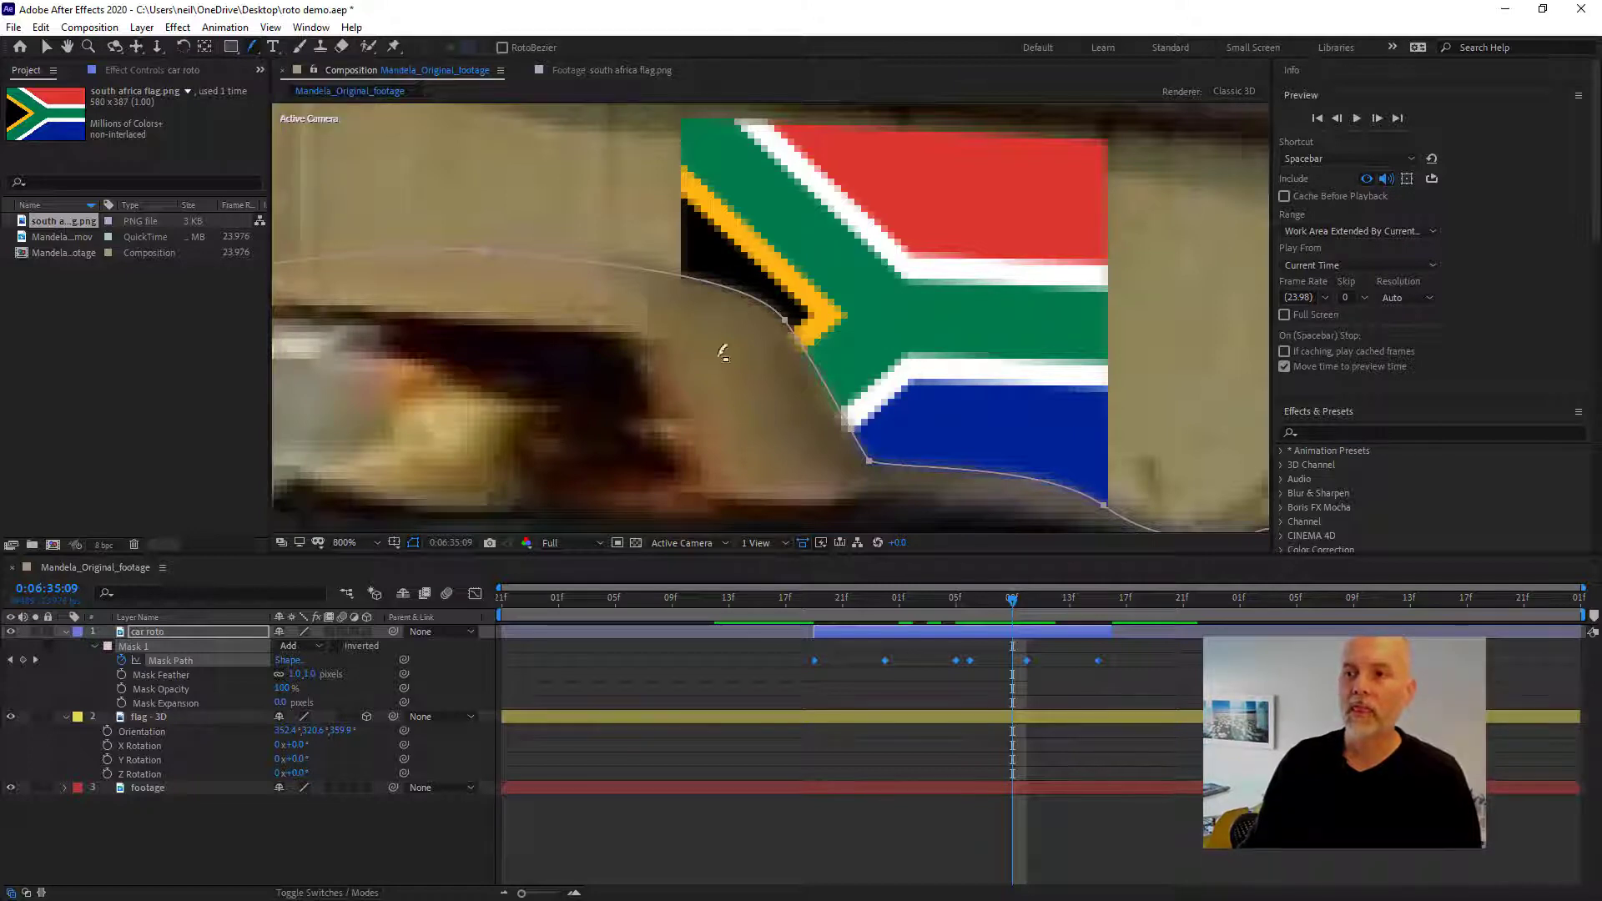
pyautogui.moveTo(788, 318); pyautogui.dragTo(788, 313)
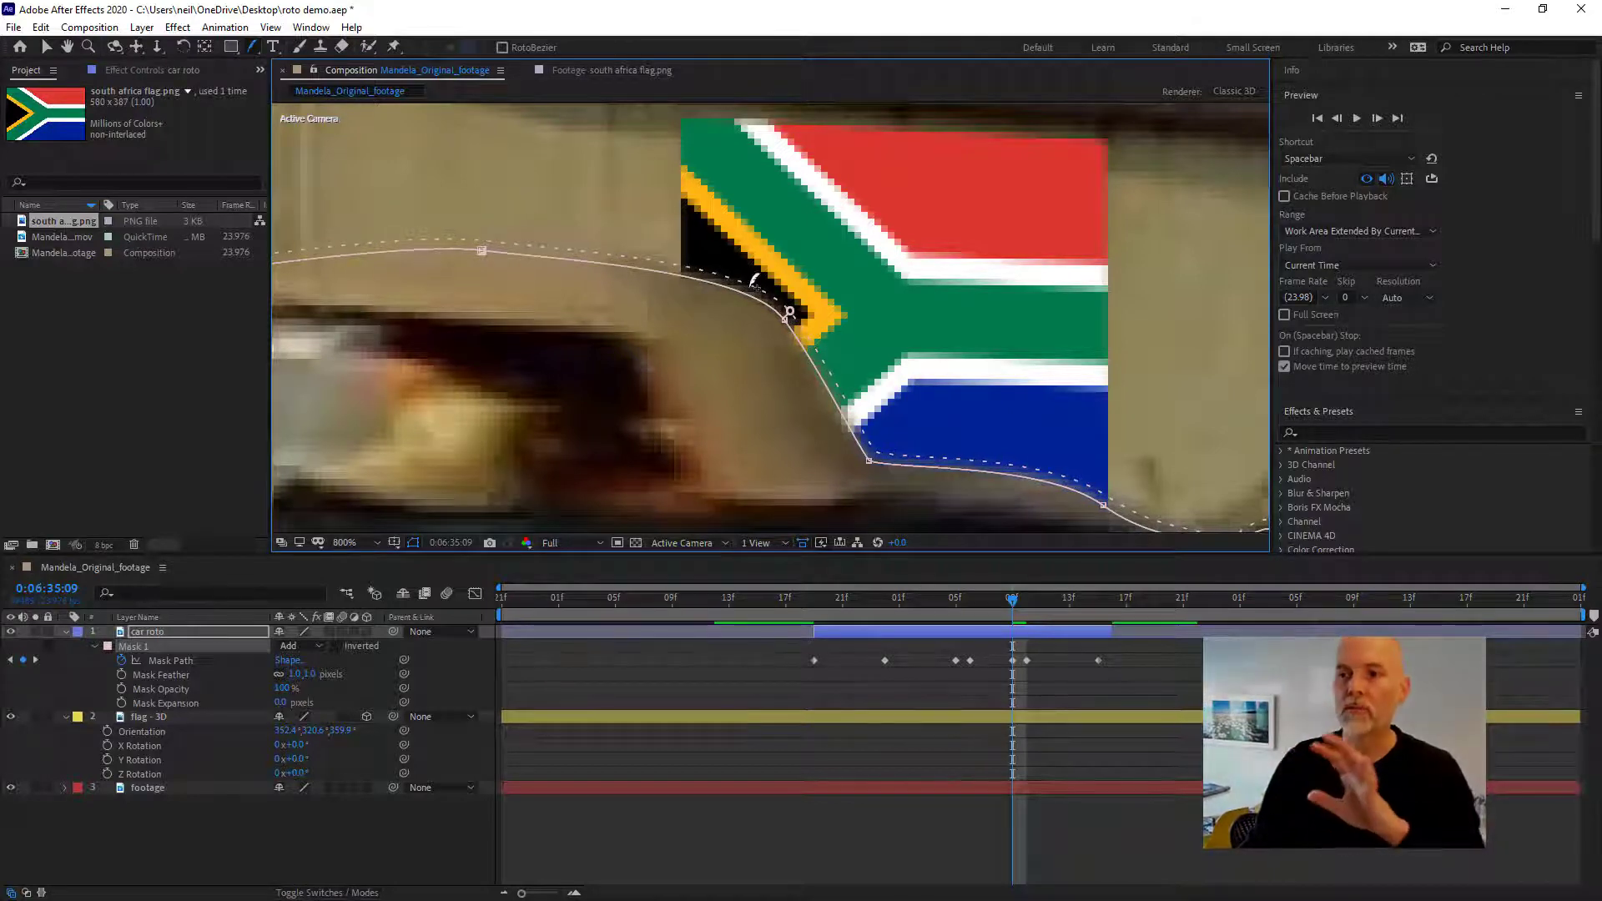
pyautogui.click(727, 282)
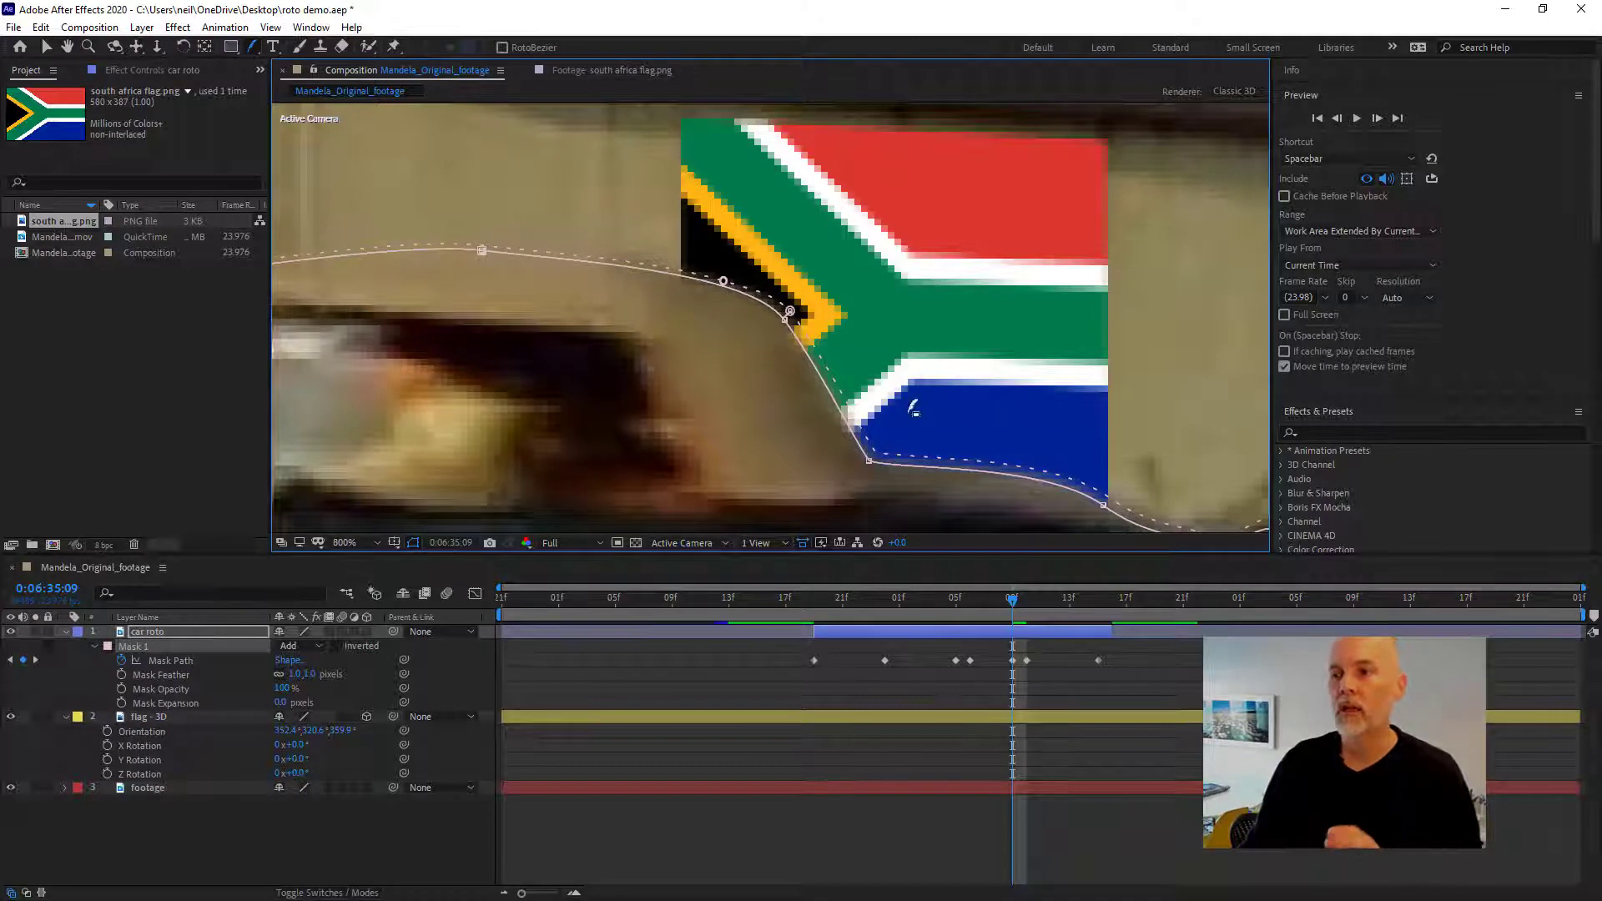
pyautogui.moveTo(894, 460)
pyautogui.mouseDown()
pyautogui.moveTo(899, 438)
pyautogui.moveTo(886, 454)
pyautogui.mouseUp()
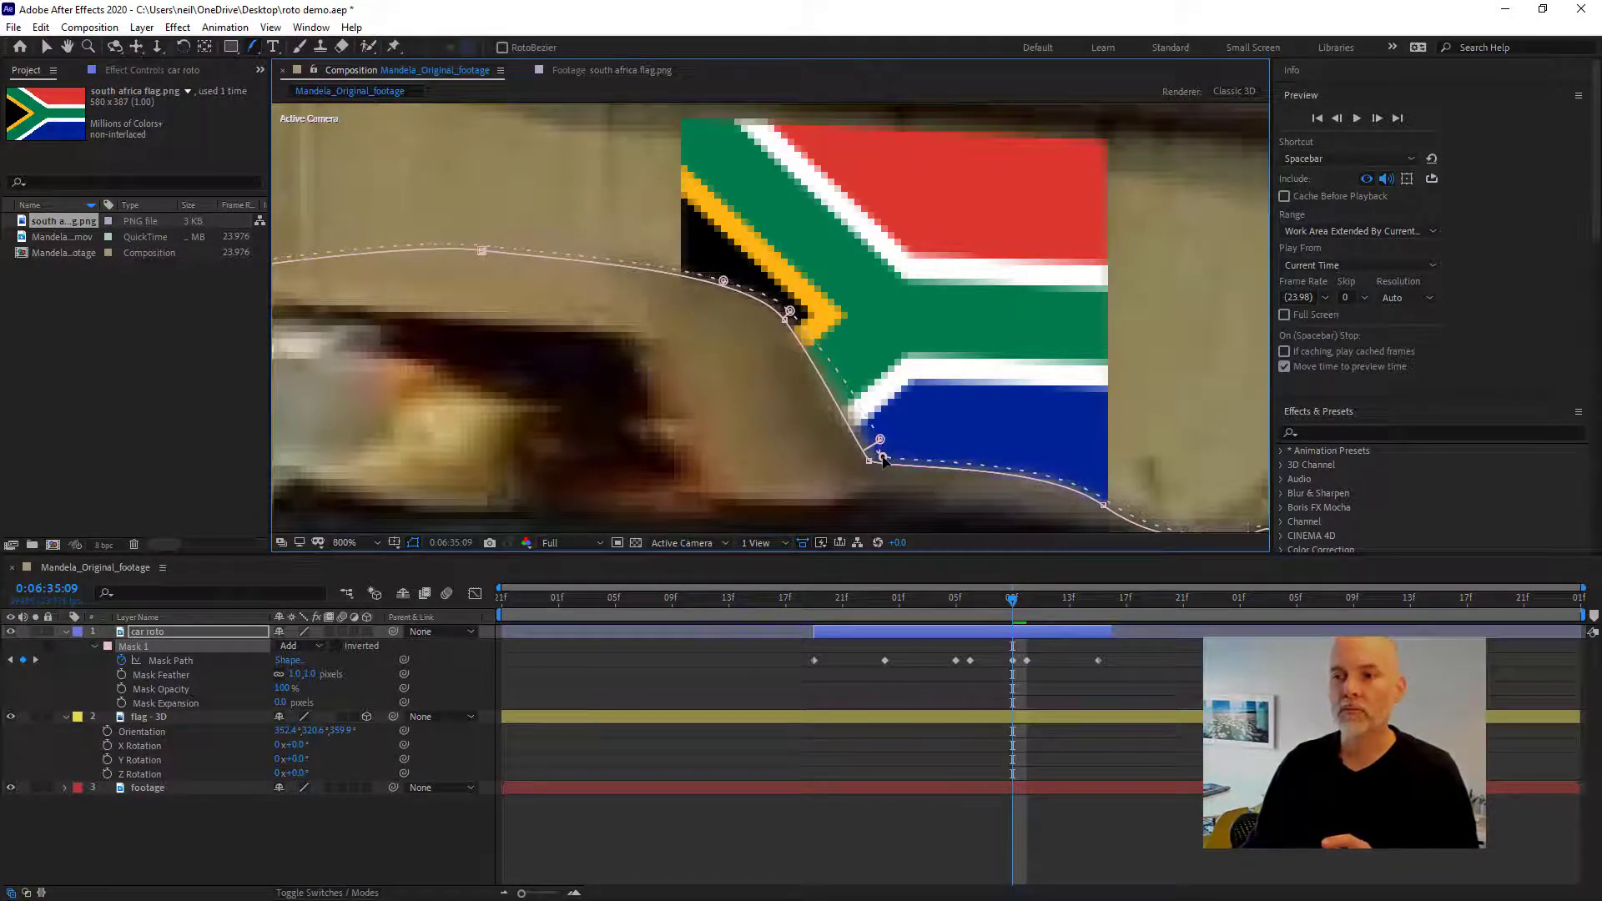
# - Try pulling a feather point on the rear window edge inward into the car, and undo it
pyautogui.click(827, 390)
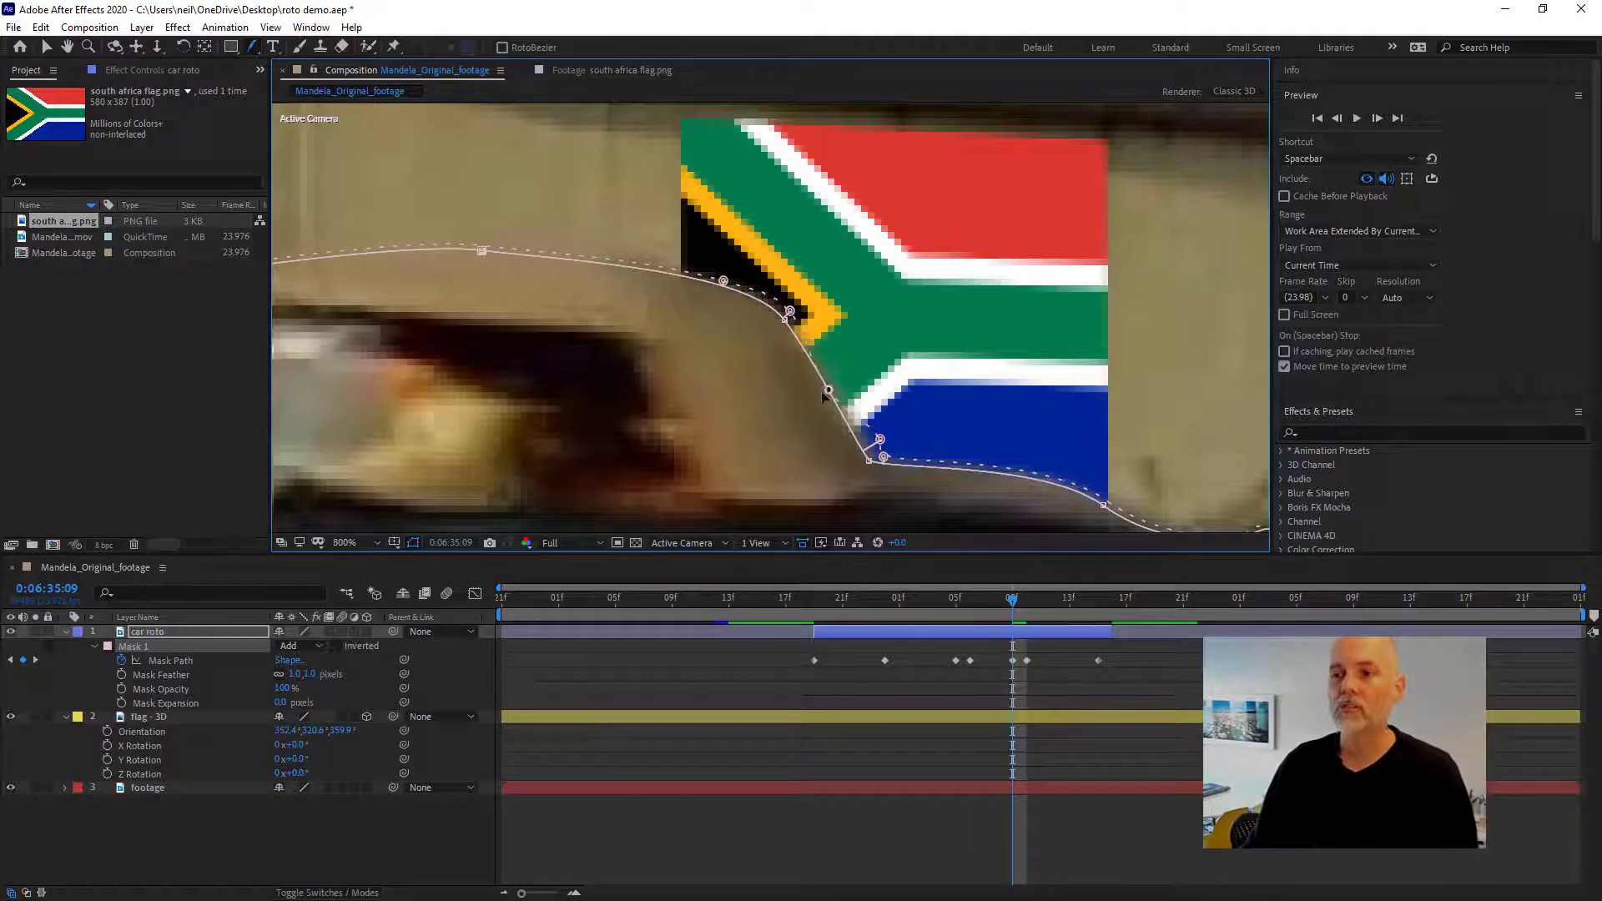
pyautogui.moveTo(823, 393); pyautogui.dragTo(751, 412)
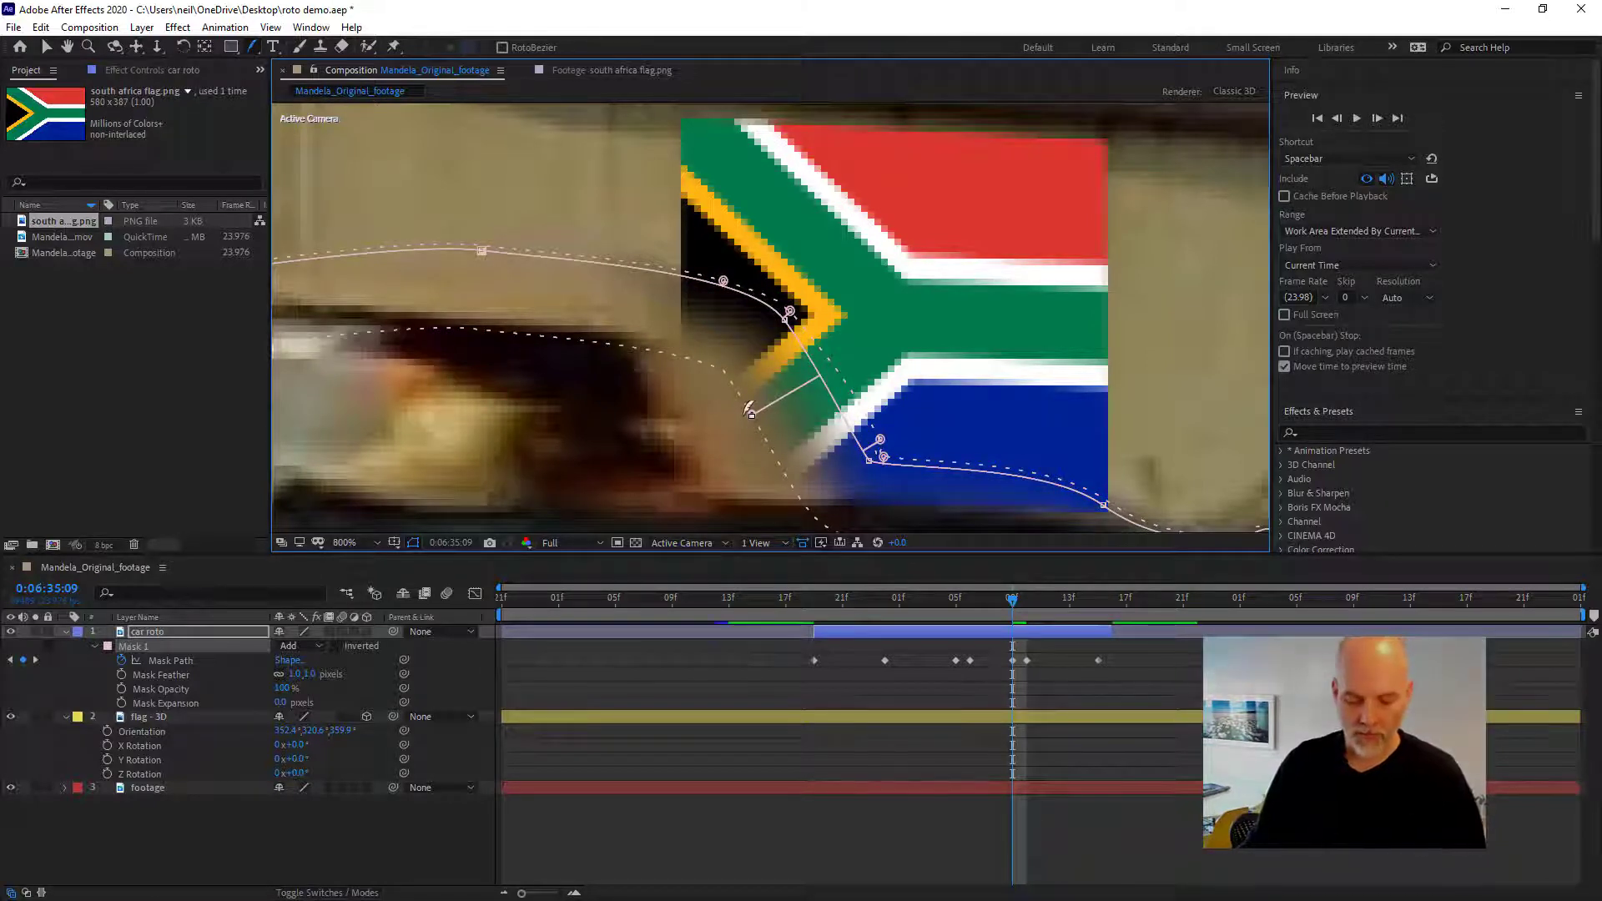
pyautogui.hotkey('ctrl', 'z')
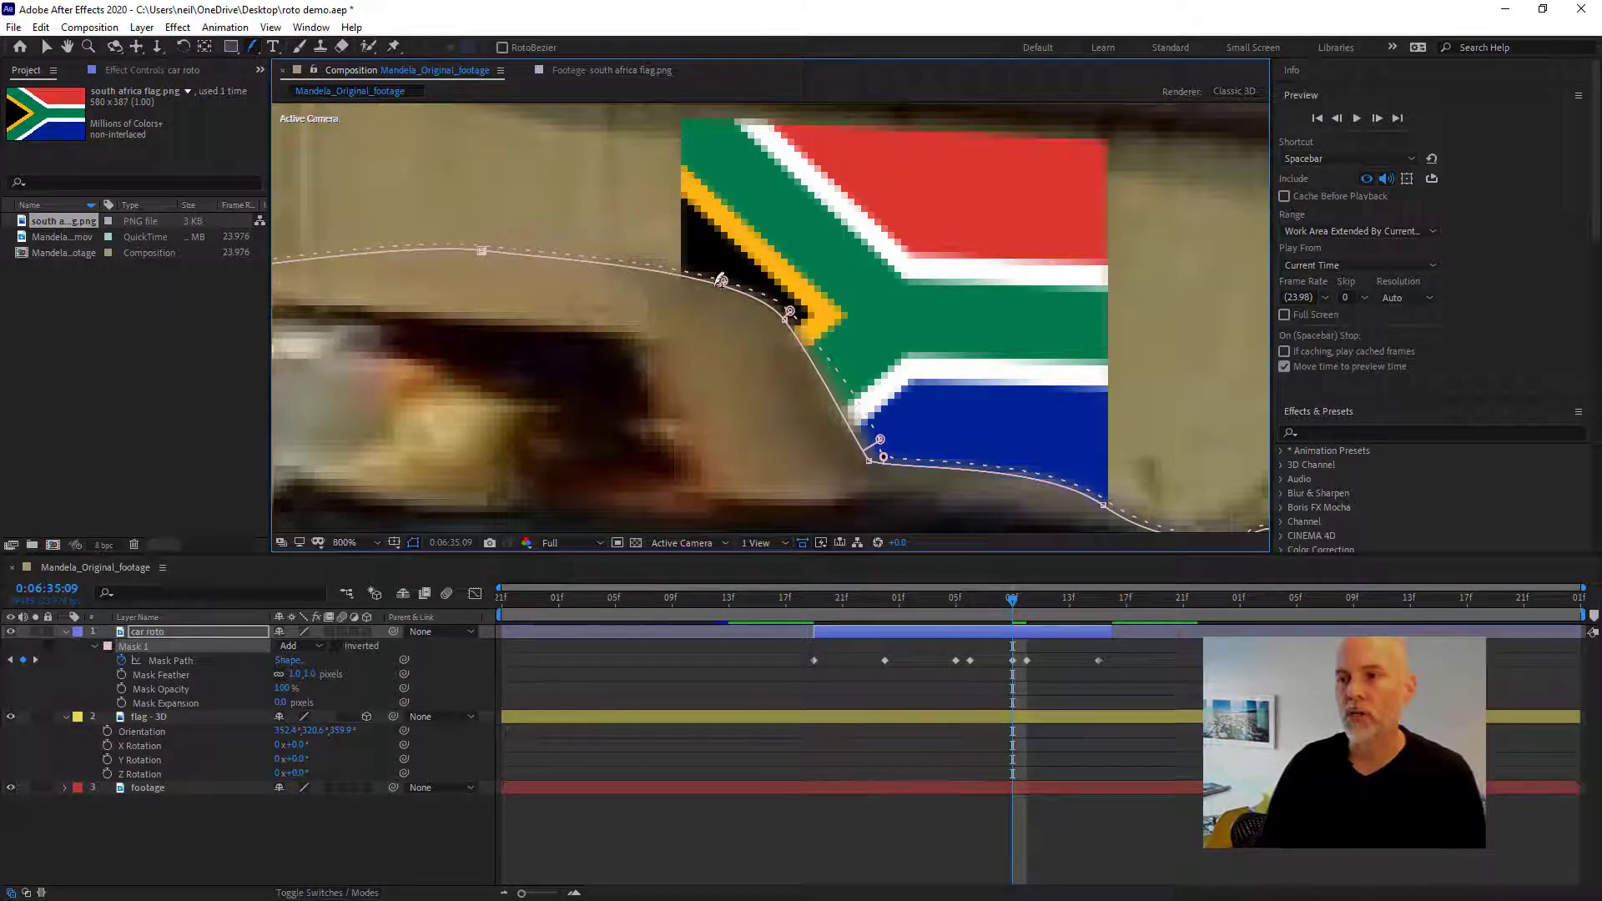
# - Add another feather point on the roof at 0:06:35:09, and pull the feather at the roof's rear edge outward at 0:06:35:06
pyautogui.moveTo(717, 275); pyautogui.dragTo(697, 265)
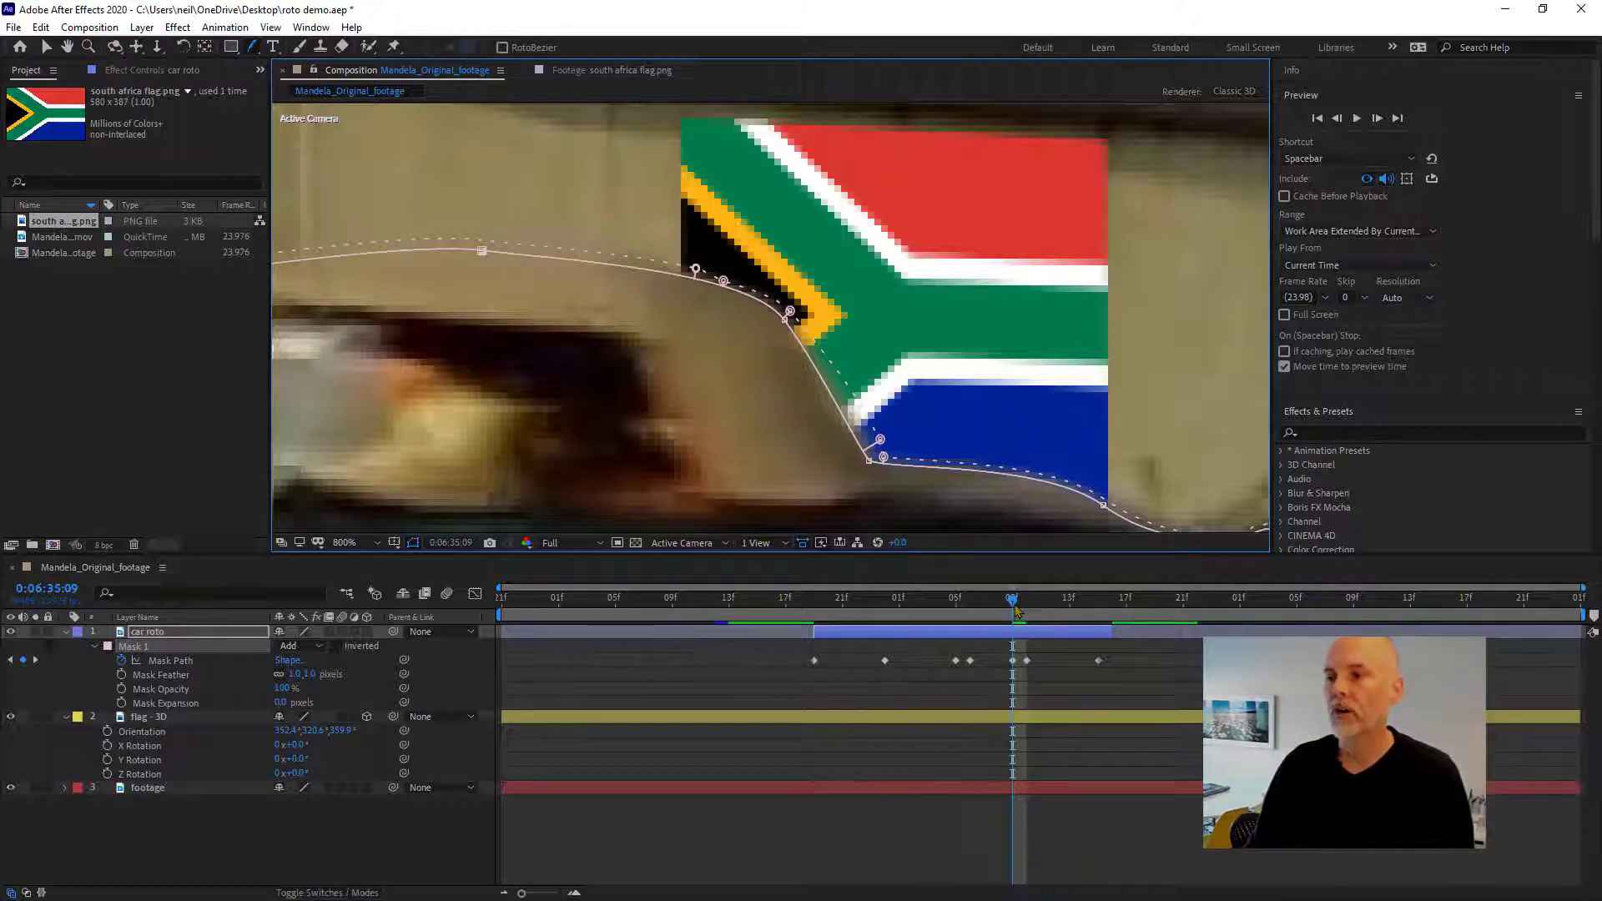
pyautogui.moveTo(1015, 612); pyautogui.dragTo(970, 606)
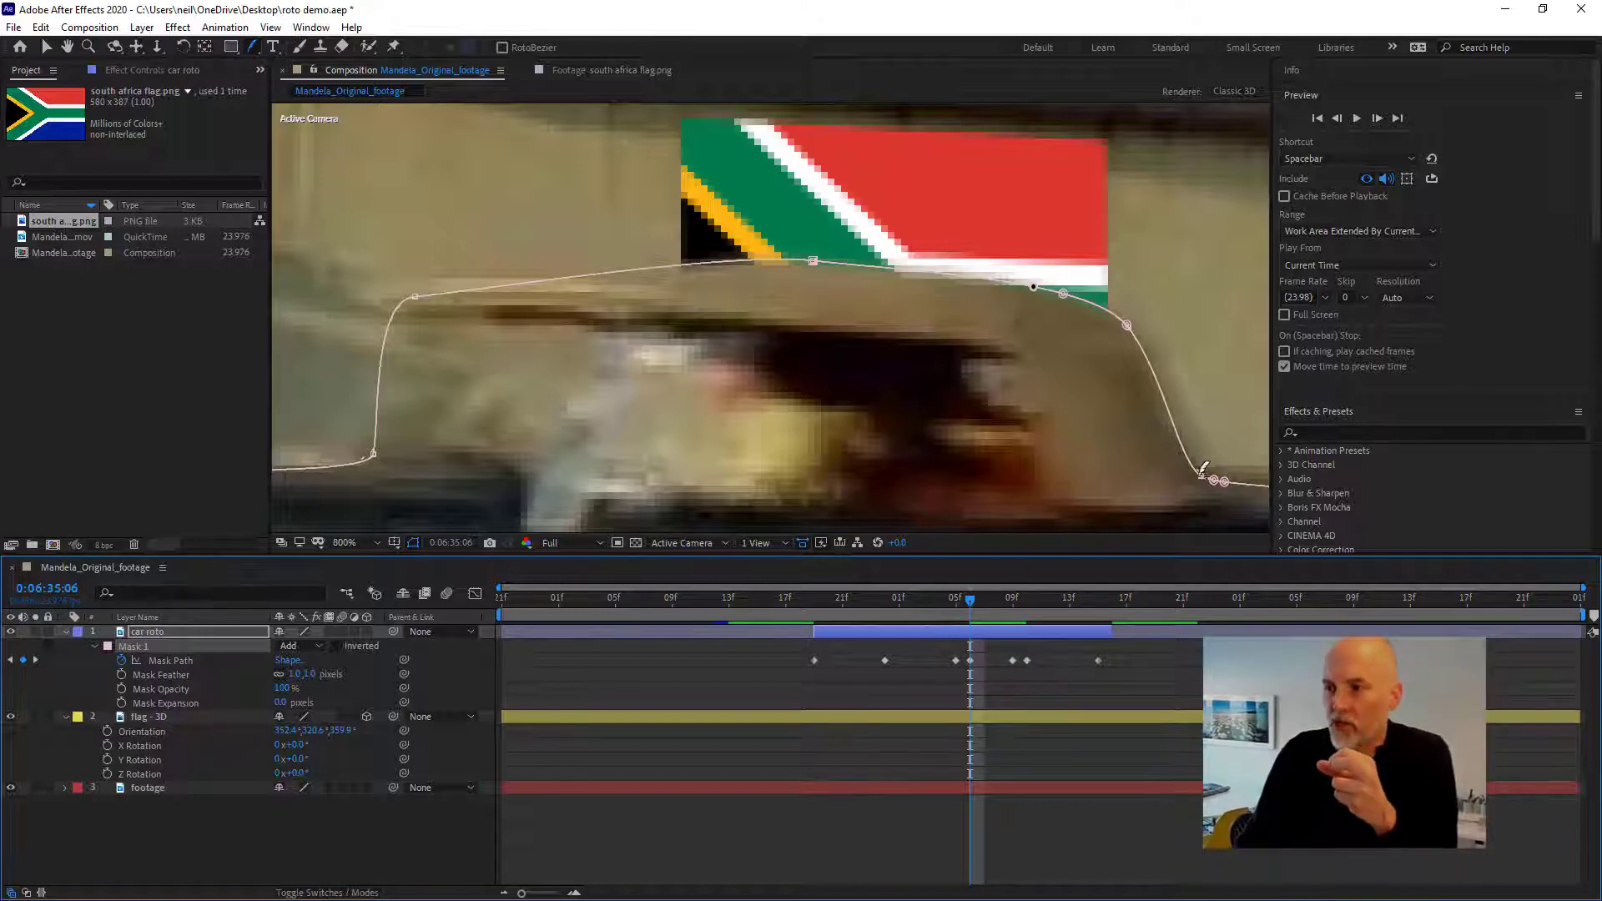
pyautogui.moveTo(1223, 482); pyautogui.dragTo(1218, 470)
pyautogui.moveTo(1129, 327)
pyautogui.mouseDown()
pyautogui.moveTo(1152, 326)
pyautogui.moveTo(1139, 329)
pyautogui.mouseUp()
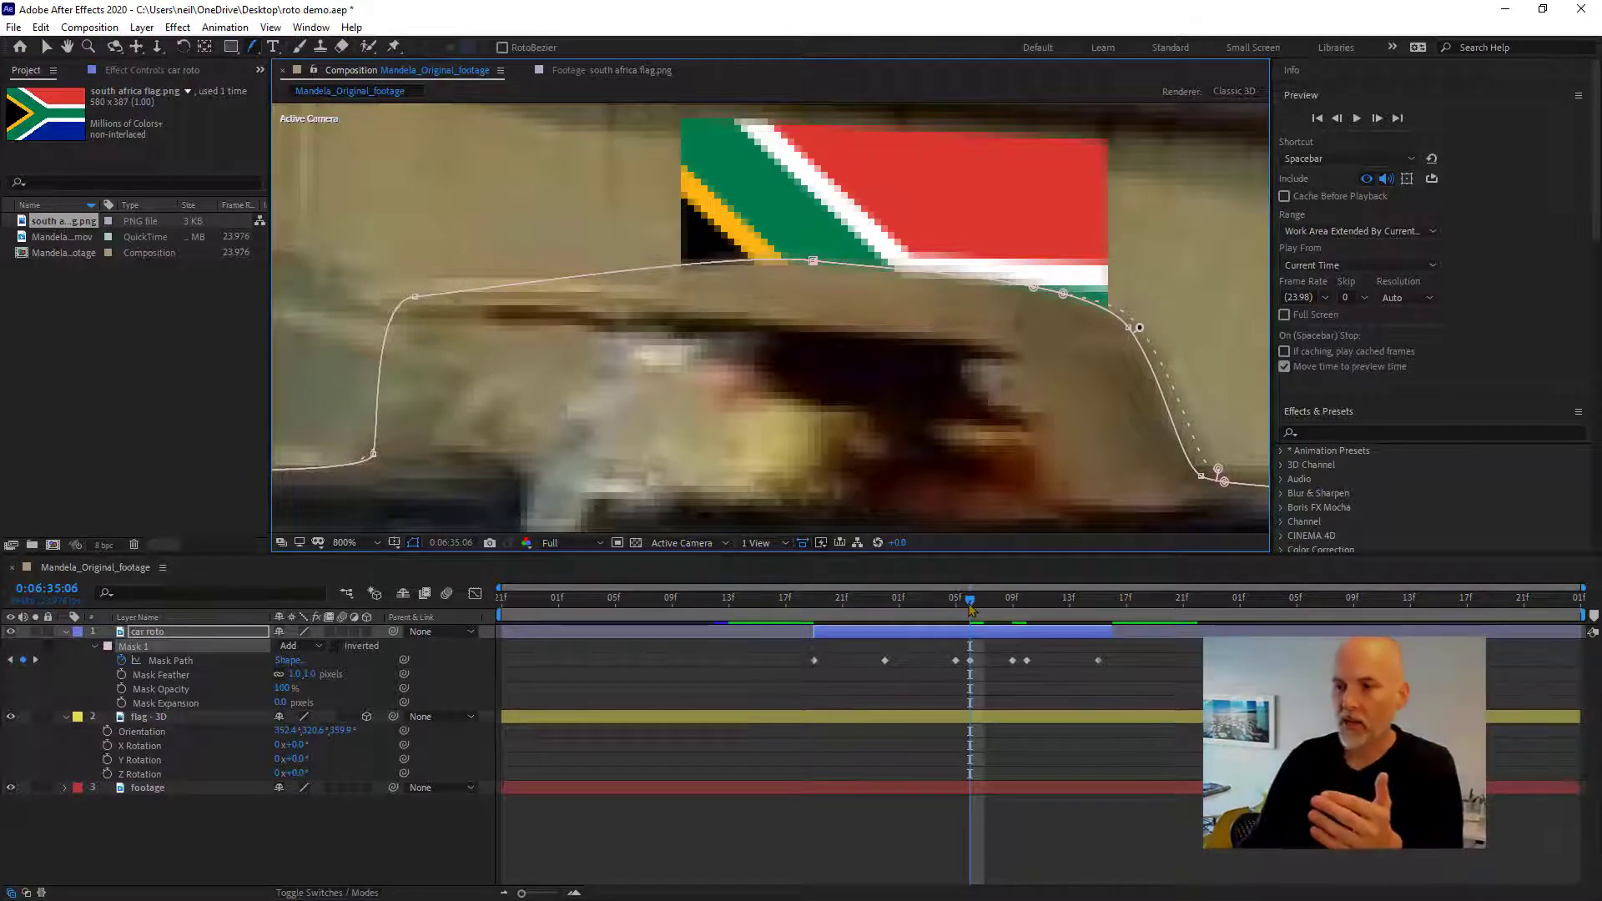
# - At 0:06:35:02, draw a second mask around the windscreen glass with the Pen tool and set its mode to Subtract
pyautogui.moveTo(970, 601); pyautogui.dragTo(913, 597)
pyautogui.scroll(-1, 892, 400)
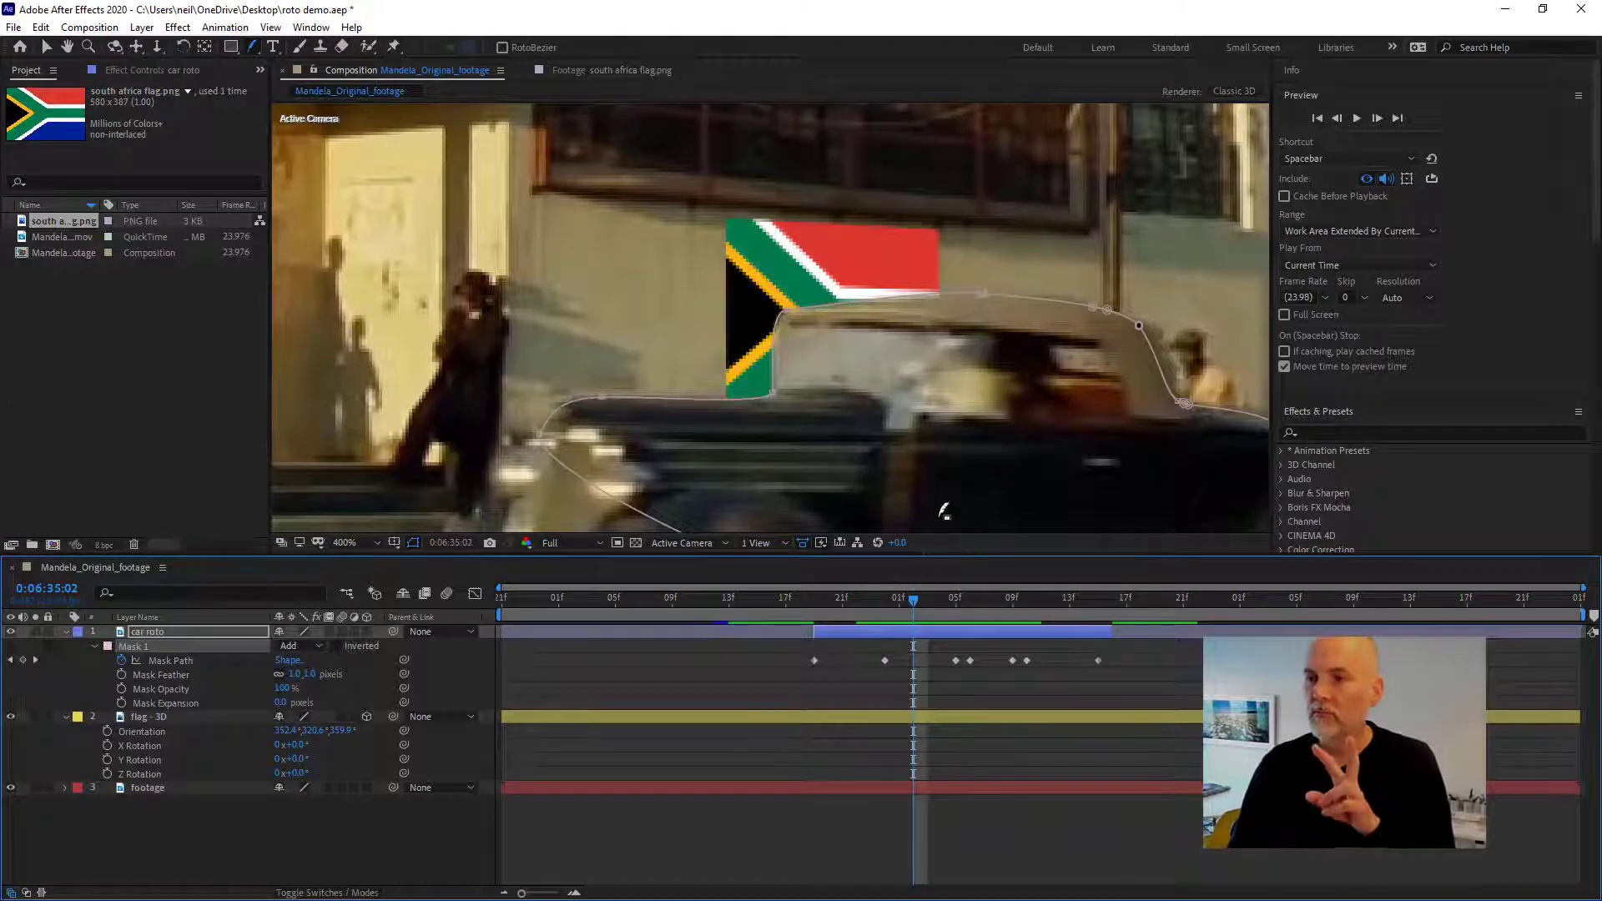
pyautogui.moveTo(913, 614)
pyautogui.mouseDown()
pyautogui.moveTo(838, 618)
pyautogui.moveTo(890, 622)
pyautogui.mouseUp()
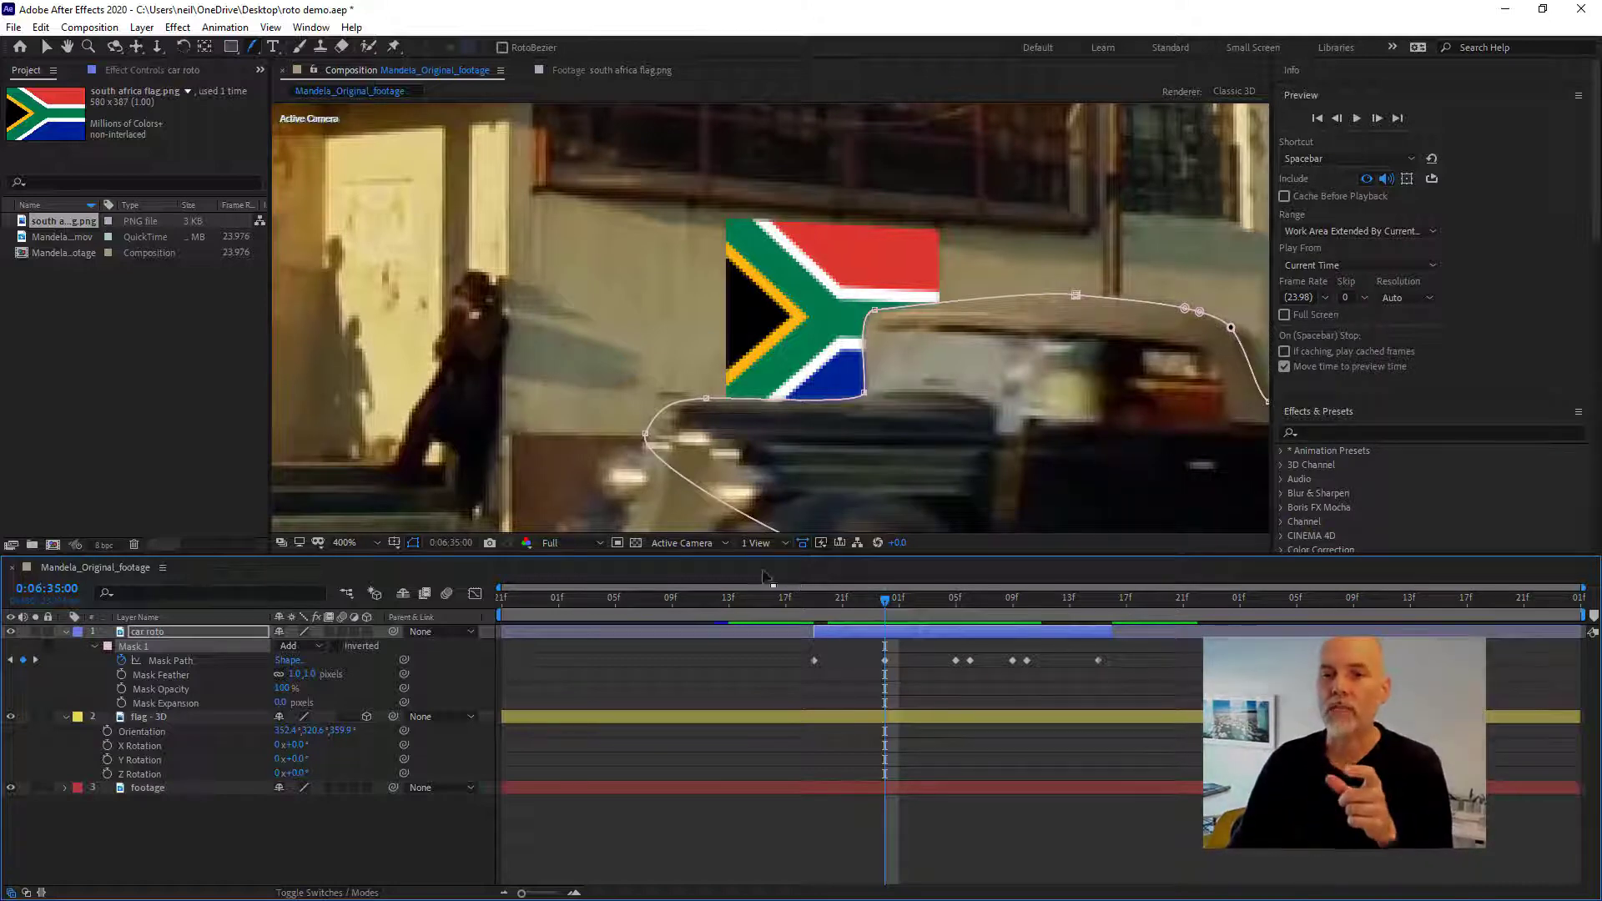
pyautogui.moveTo(858, 605)
pyautogui.mouseDown()
pyautogui.moveTo(814, 610)
pyautogui.moveTo(848, 614)
pyautogui.moveTo(828, 616)
pyautogui.mouseUp()
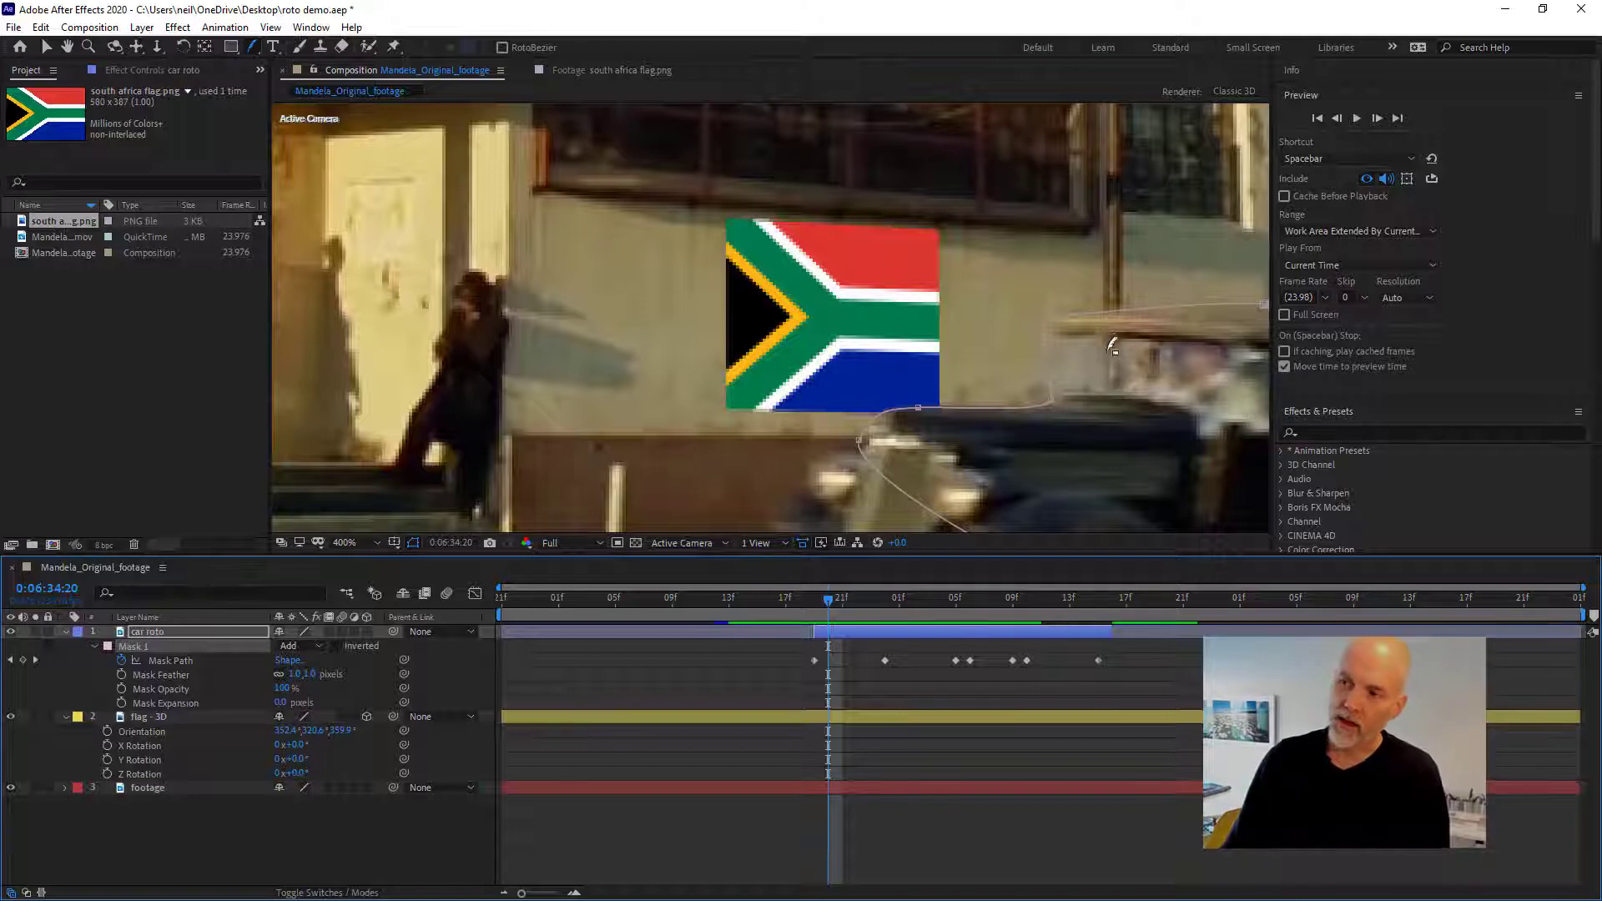
pyautogui.moveTo(834, 611)
pyautogui.mouseDown()
pyautogui.moveTo(745, 601)
pyautogui.moveTo(971, 601)
pyautogui.moveTo(915, 606)
pyautogui.mouseUp()
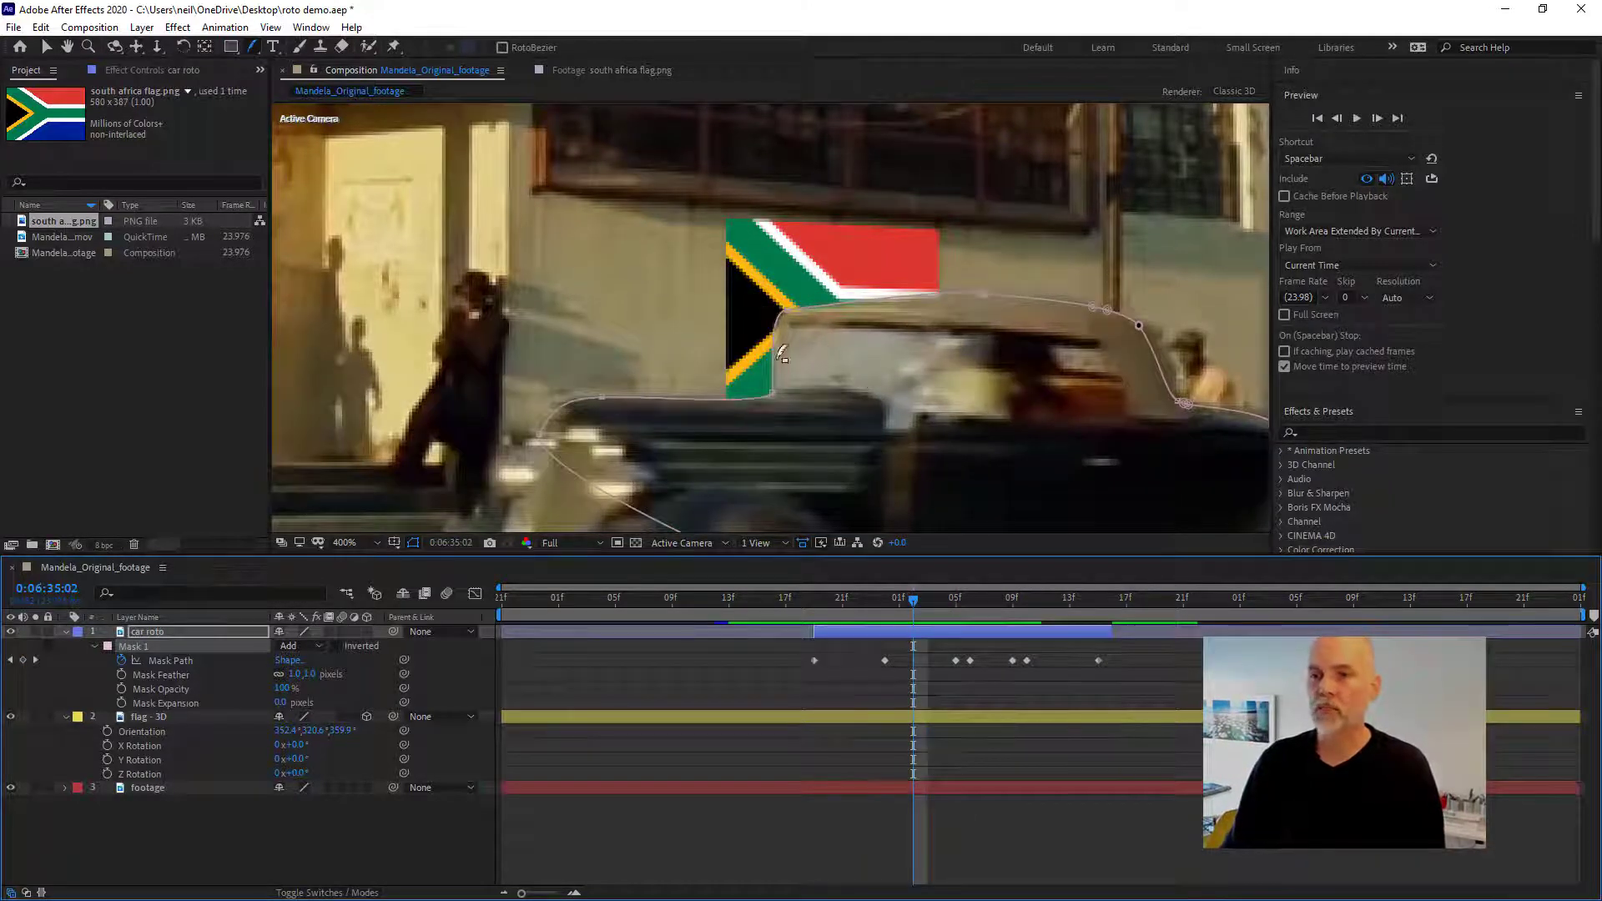
pyautogui.moveTo(250, 48); pyautogui.dragTo(288, 46)
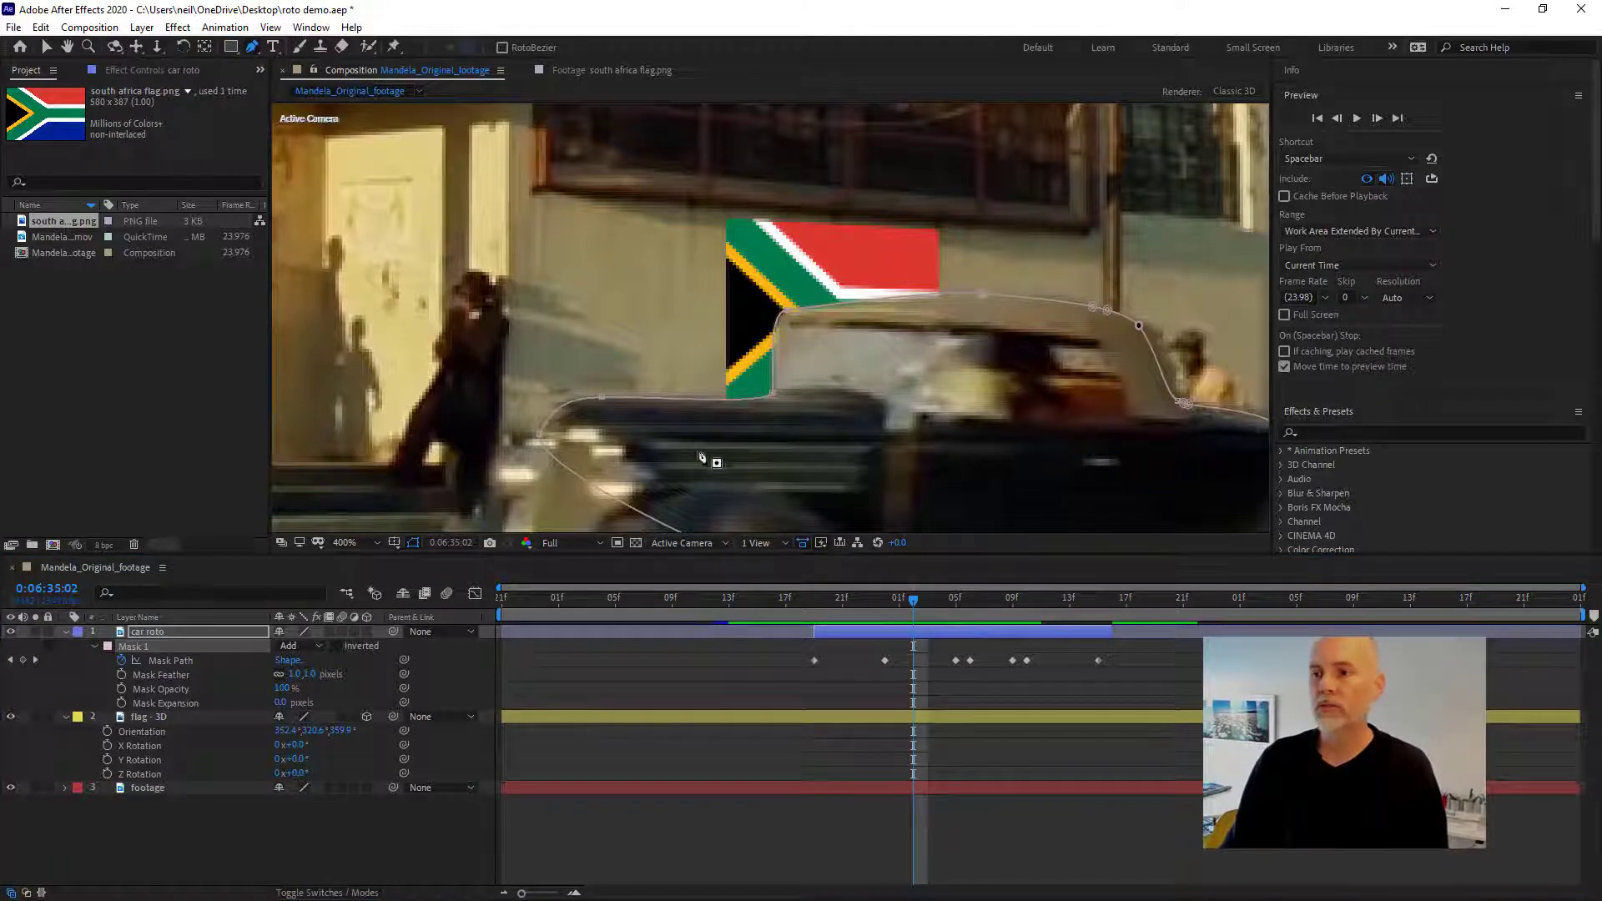
pyautogui.click(787, 332)
pyautogui.moveTo(776, 384); pyautogui.dragTo(793, 384)
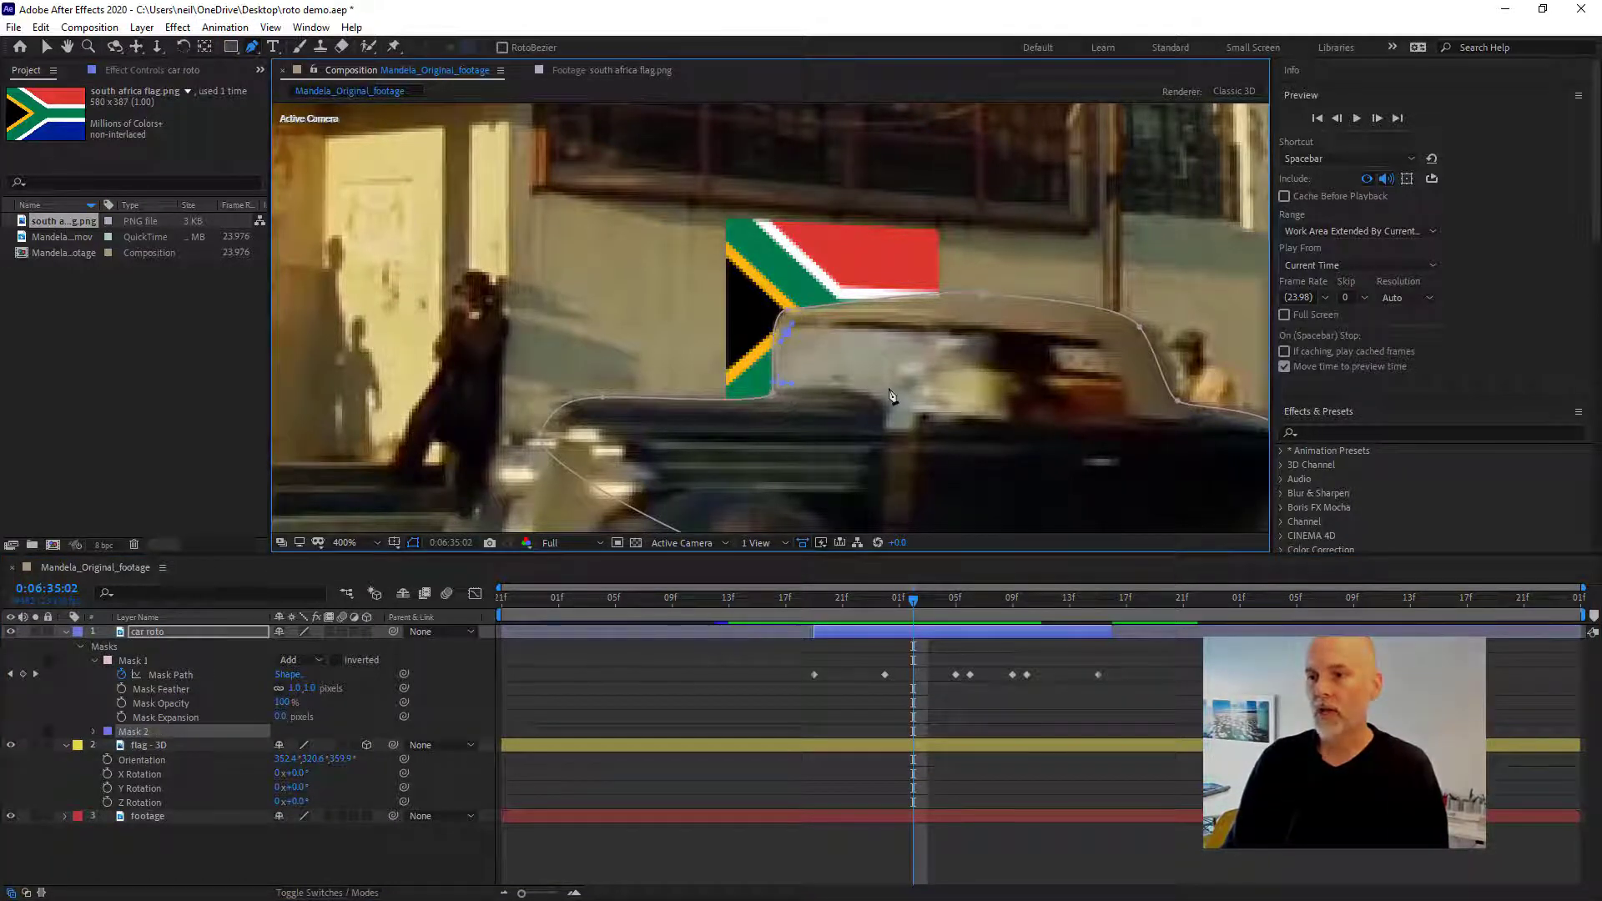
pyautogui.moveTo(894, 383); pyautogui.dragTo(871, 330)
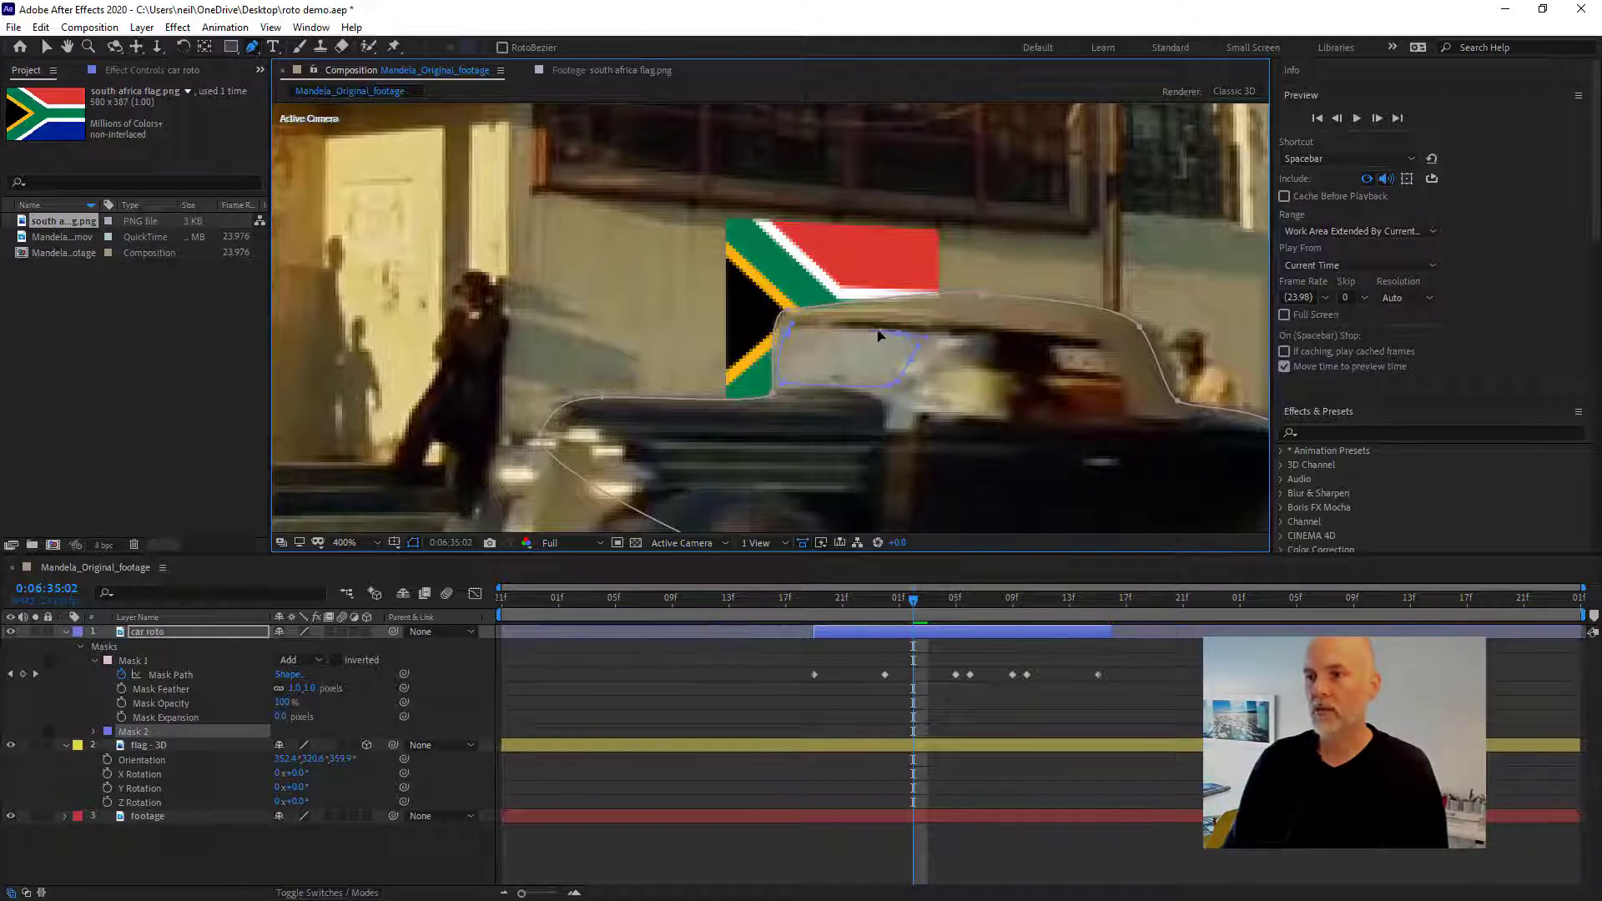
pyautogui.click(787, 332)
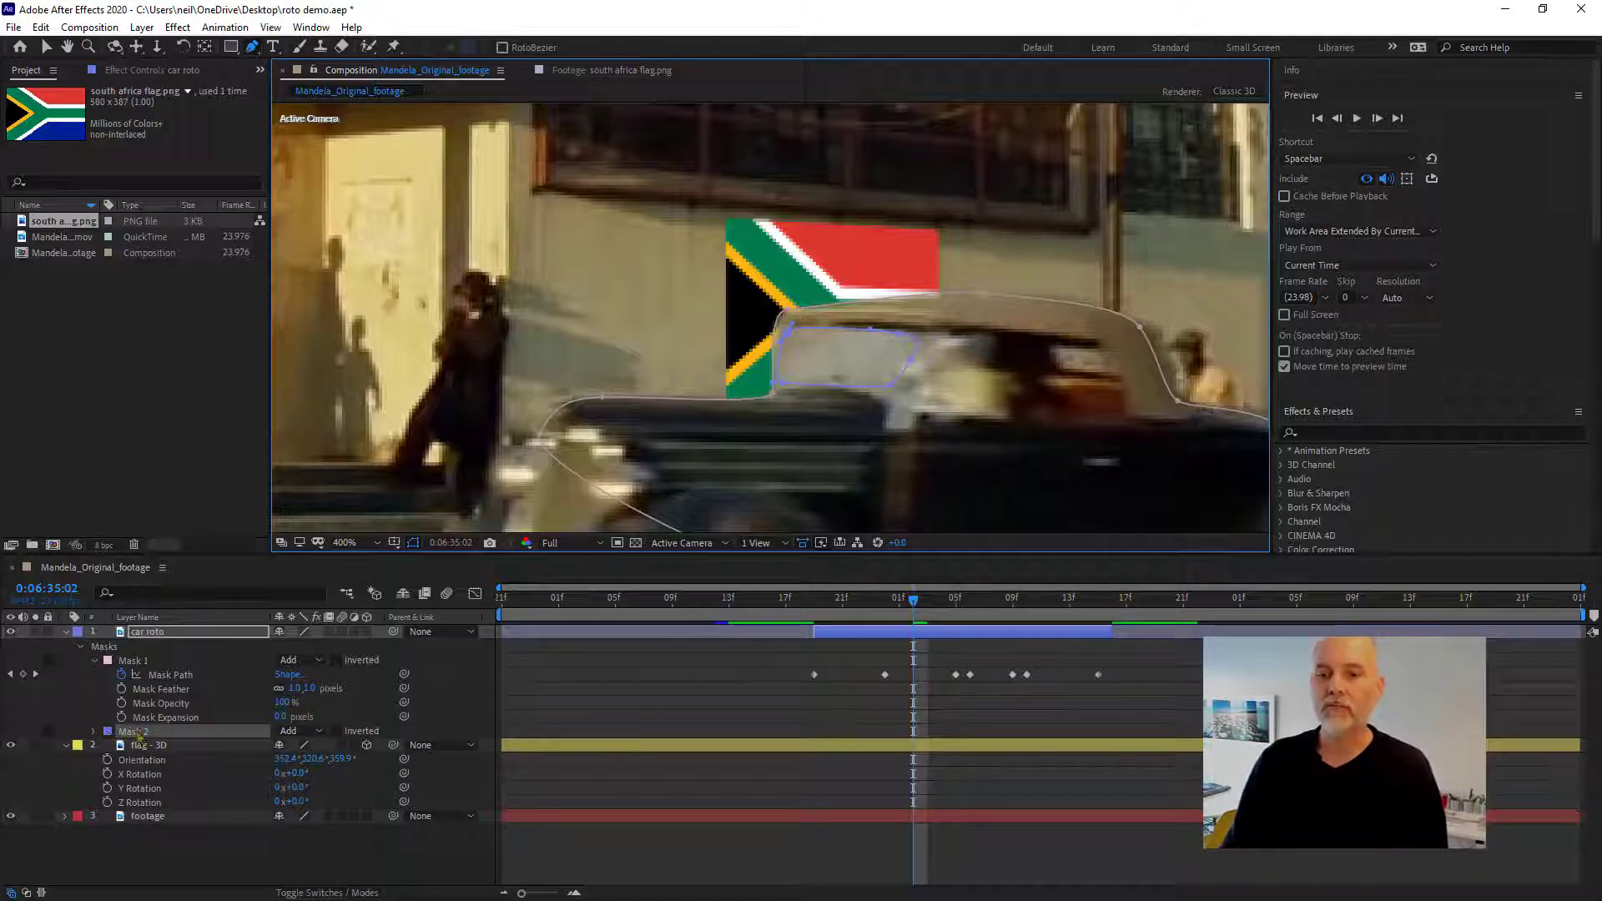
pyautogui.click(307, 732)
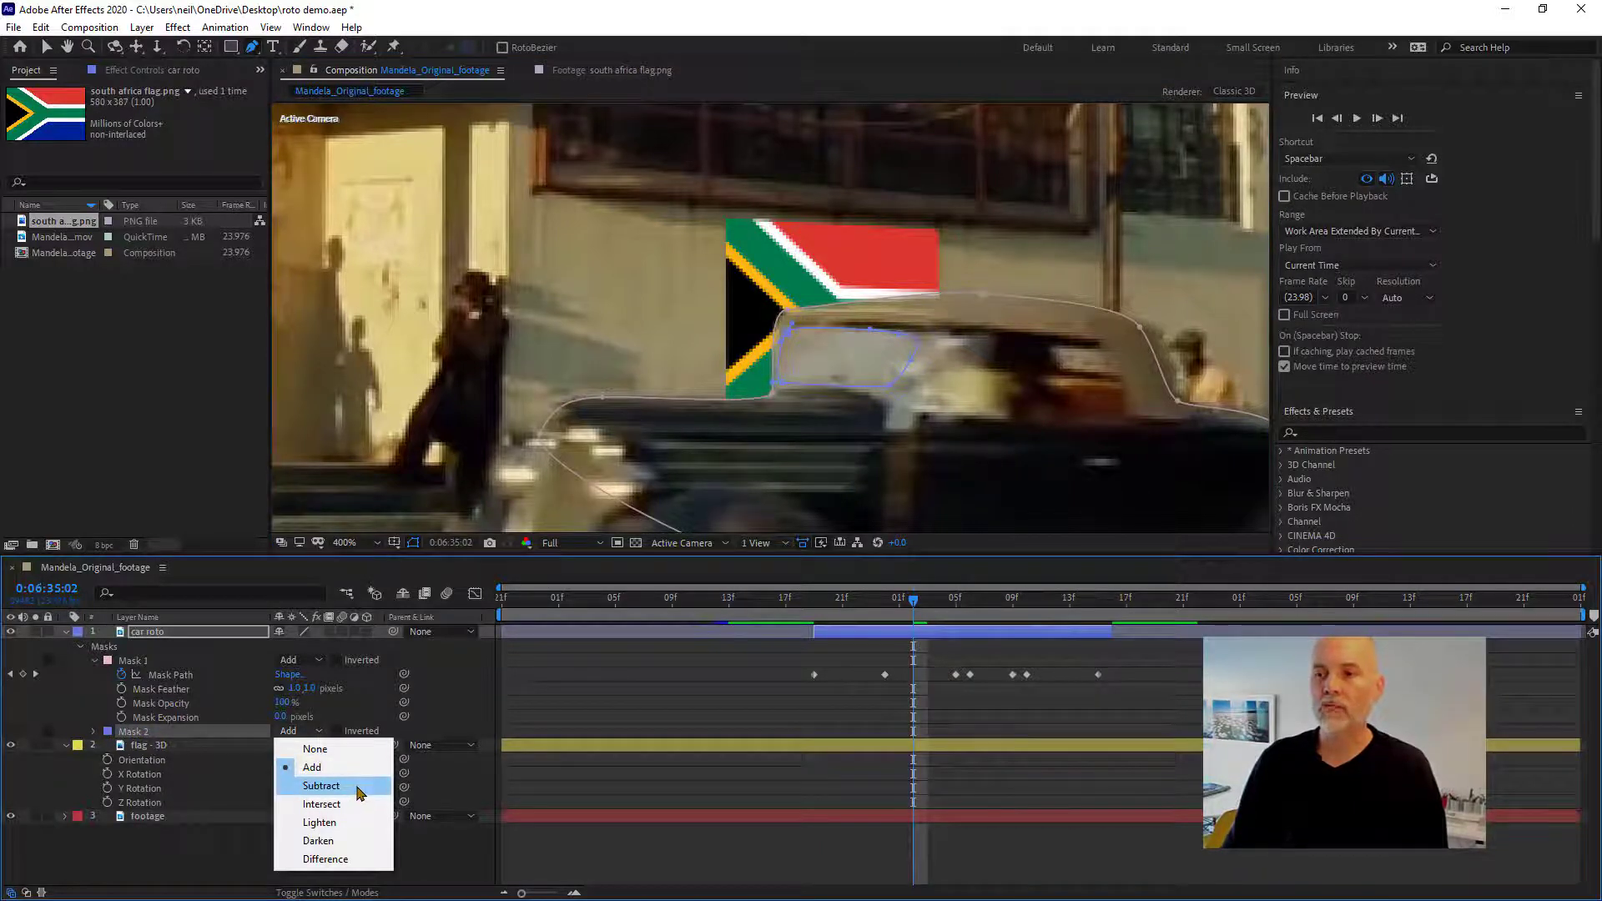
pyautogui.click(361, 793)
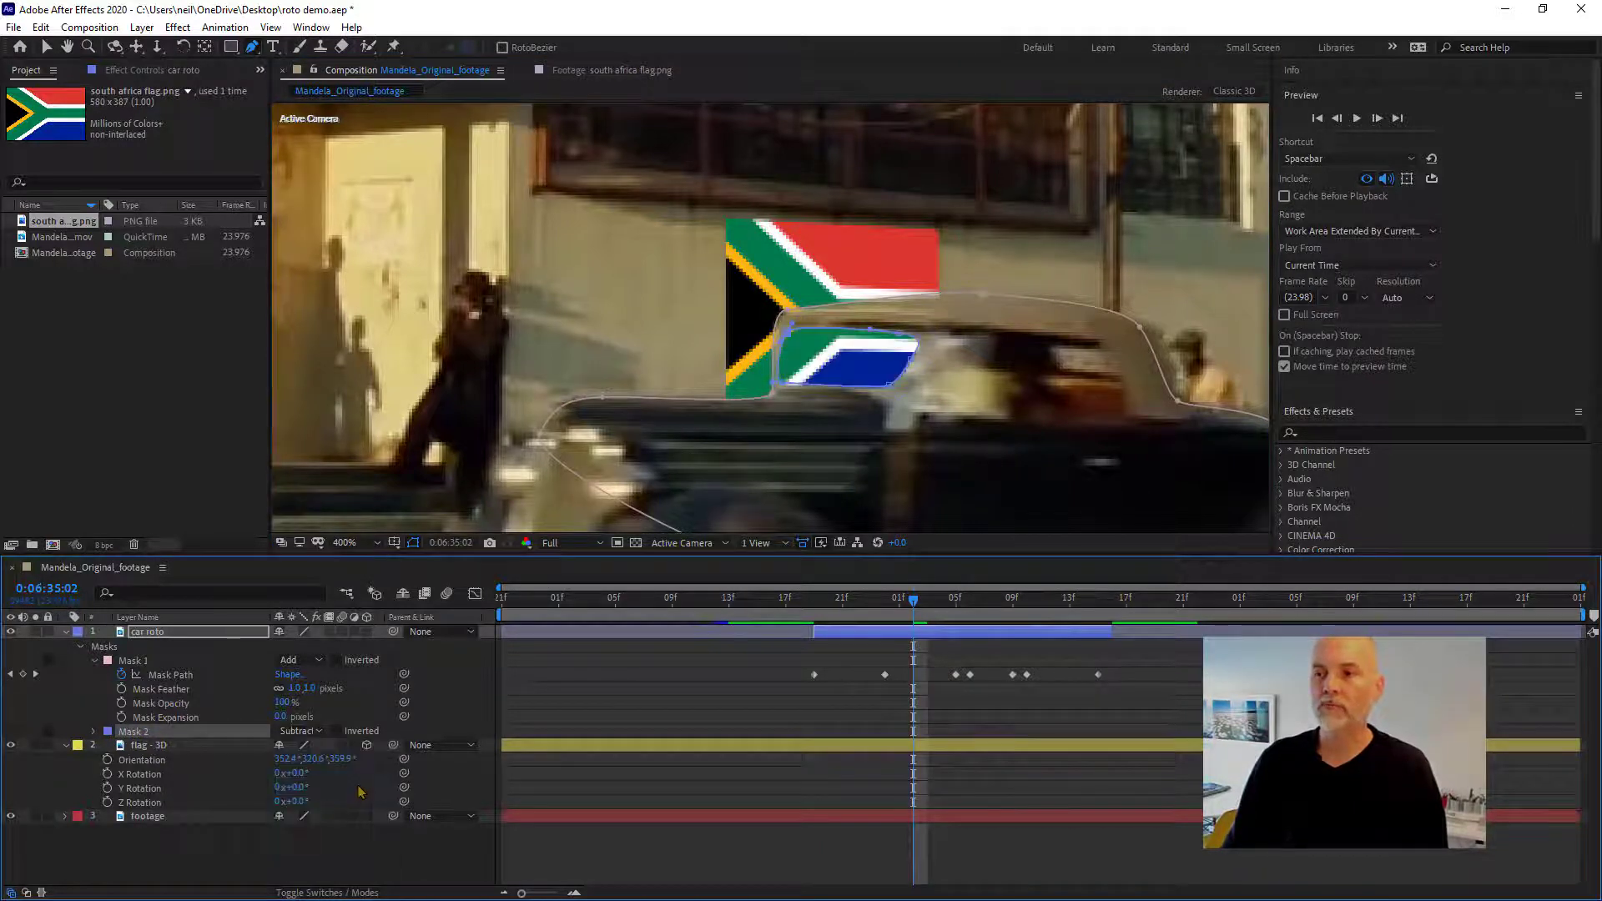
# - With Mask 1 locked, enable Mask Path keyframing on Mask 2 and set its Mask Opacity to 25%
pyautogui.click(95, 661)
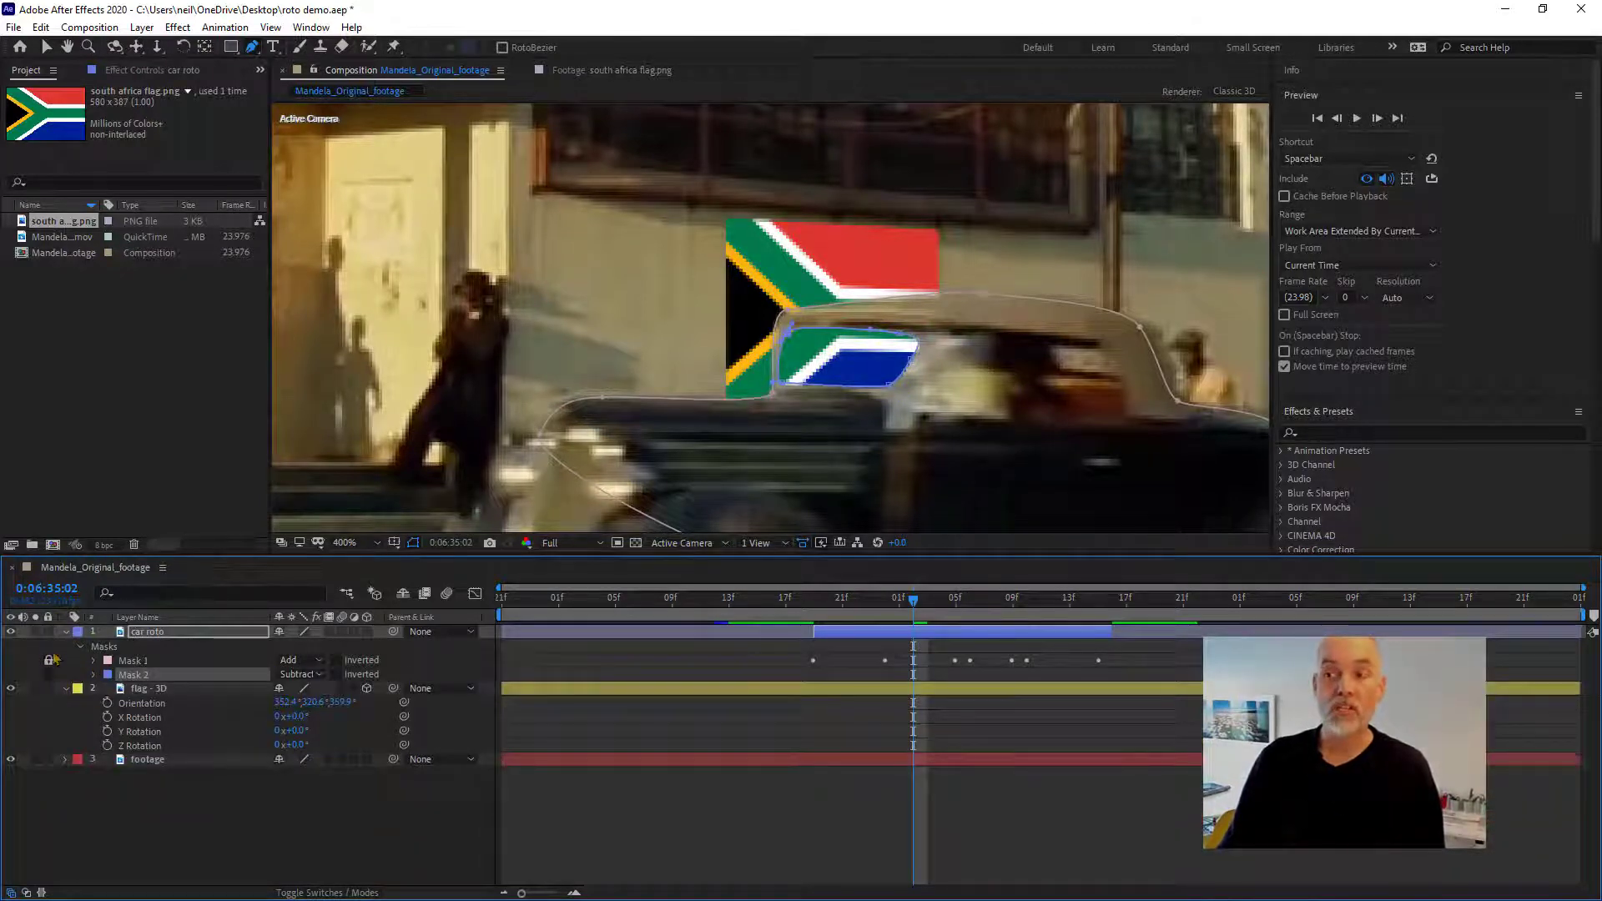
pyautogui.click(92, 674)
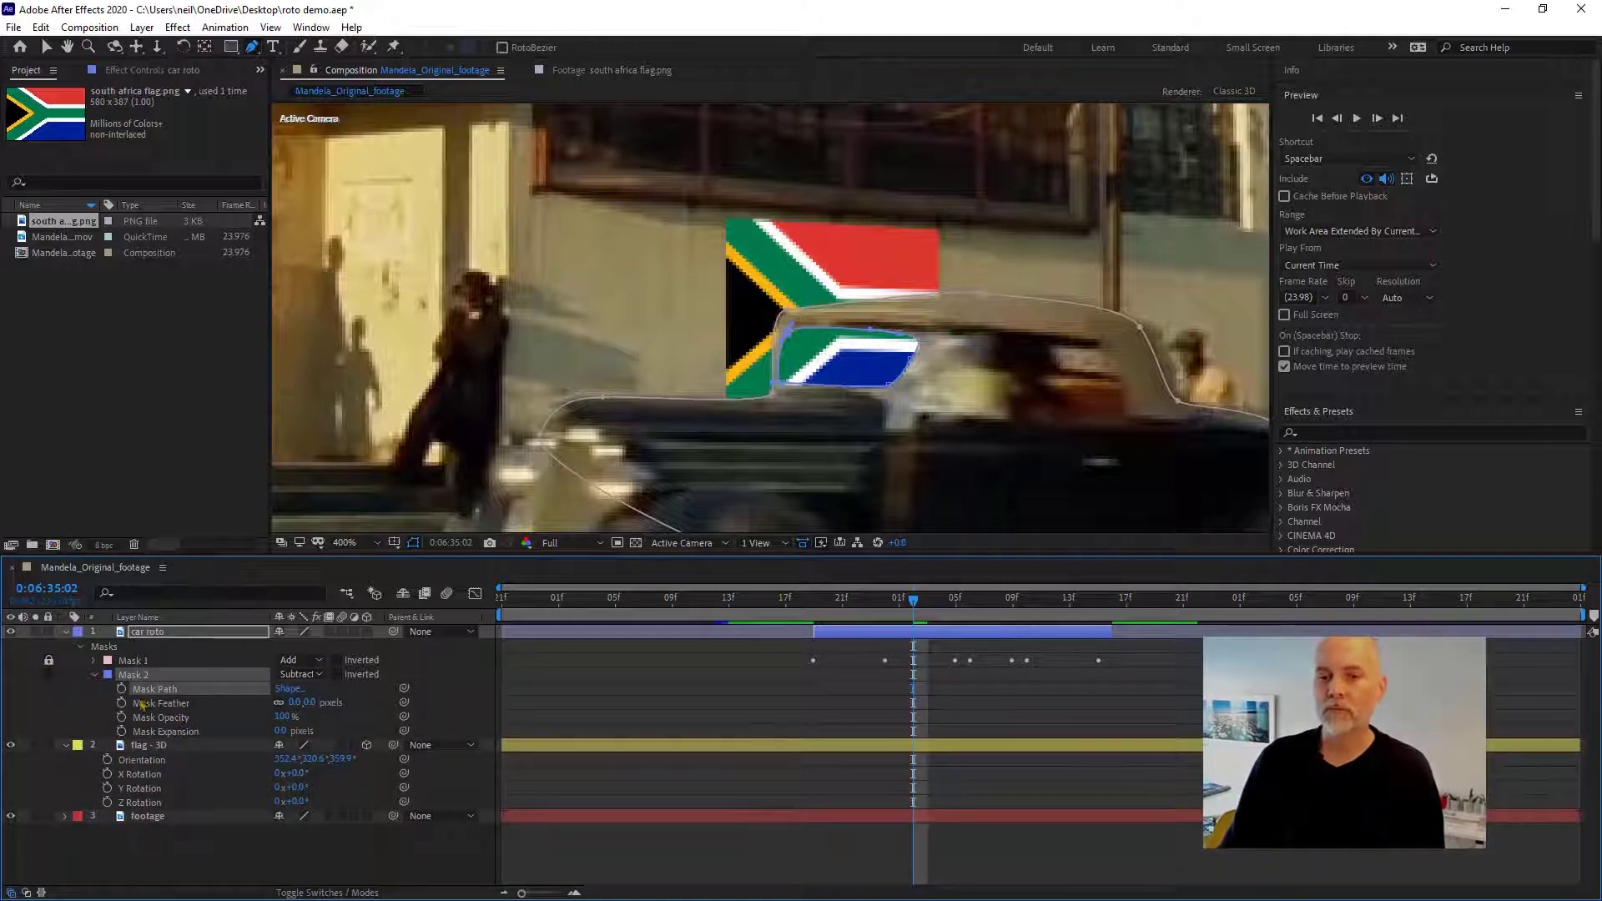
pyautogui.click(122, 689)
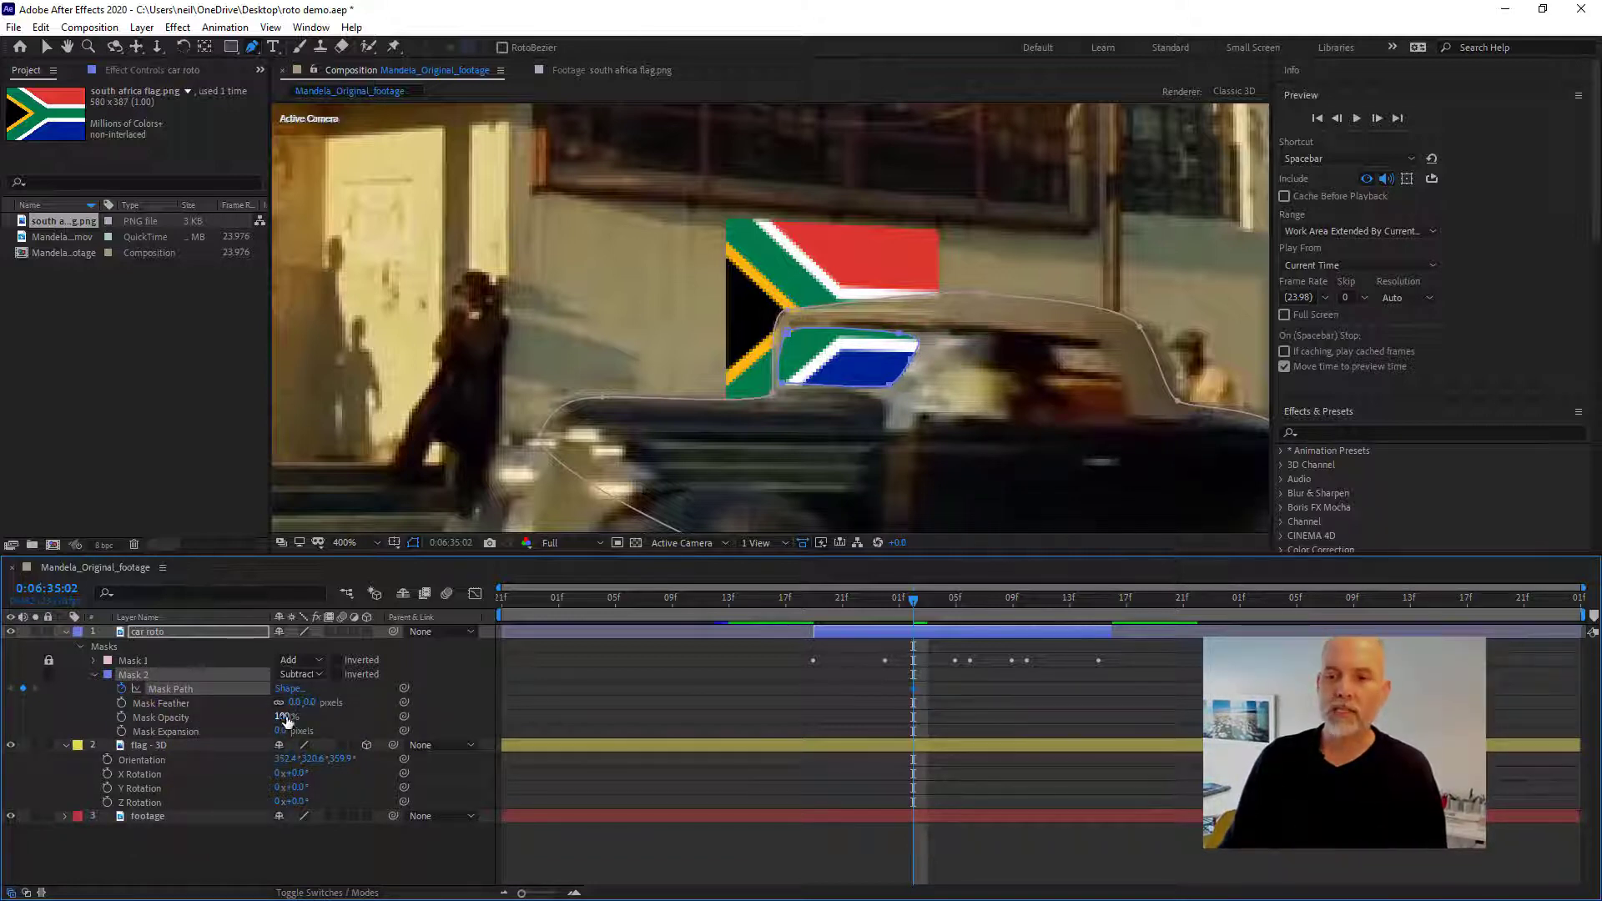
pyautogui.moveTo(286, 721); pyautogui.dragTo(221, 715)
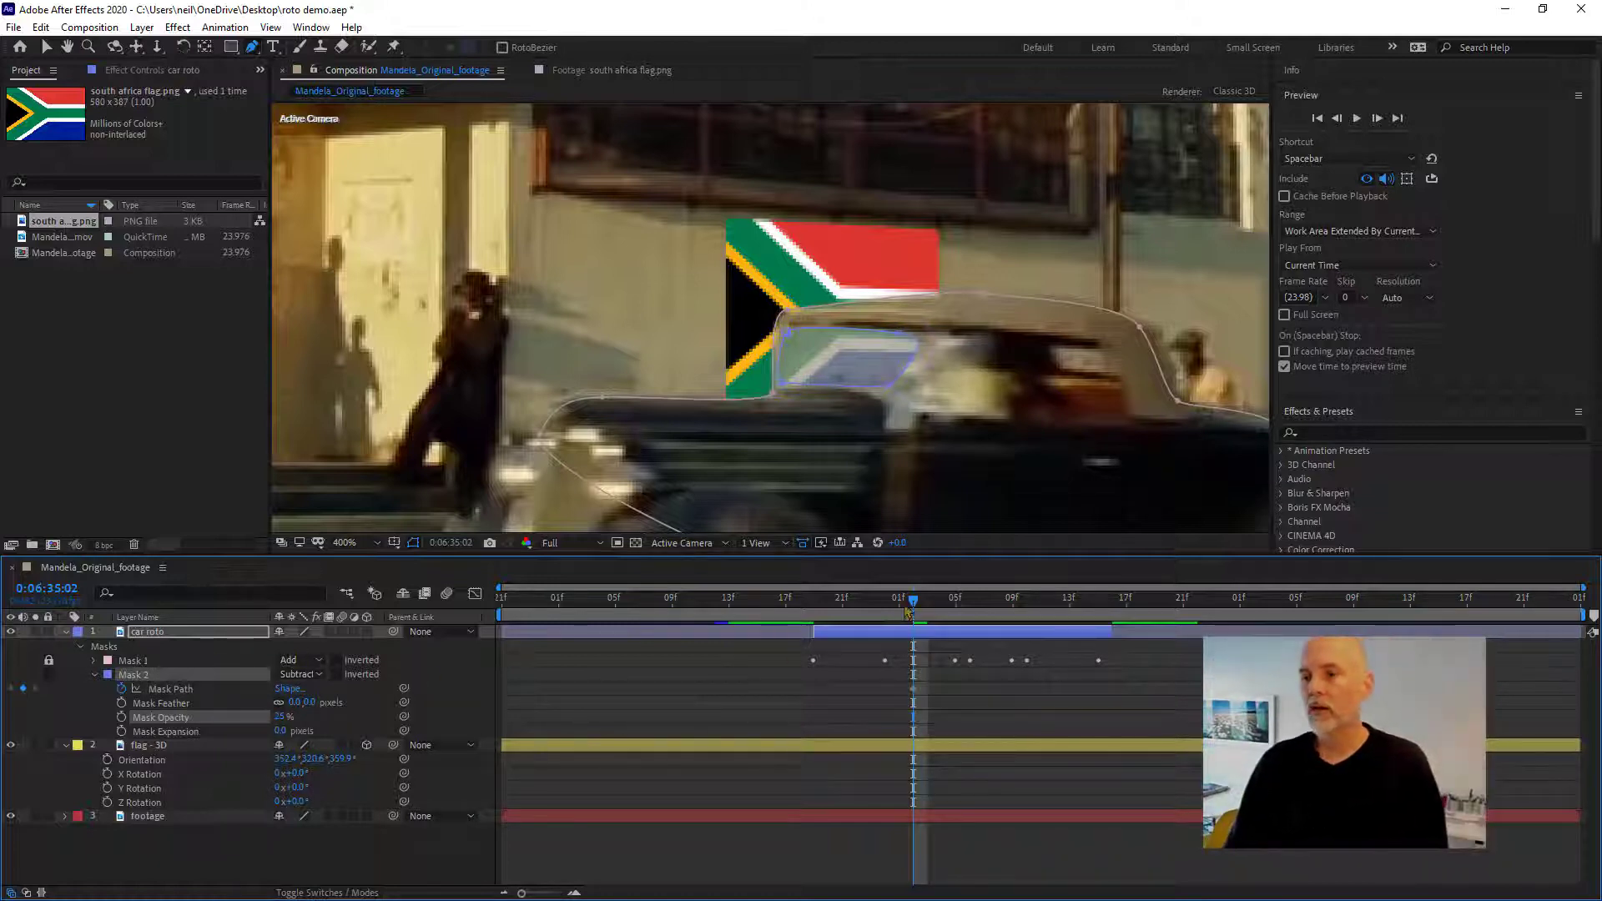
# - Move Mask 2 to follow the windscreen at 0:06:34:22 and at 0:06:35:07, keyframing its path
pyautogui.moveTo(911, 602); pyautogui.dragTo(857, 603)
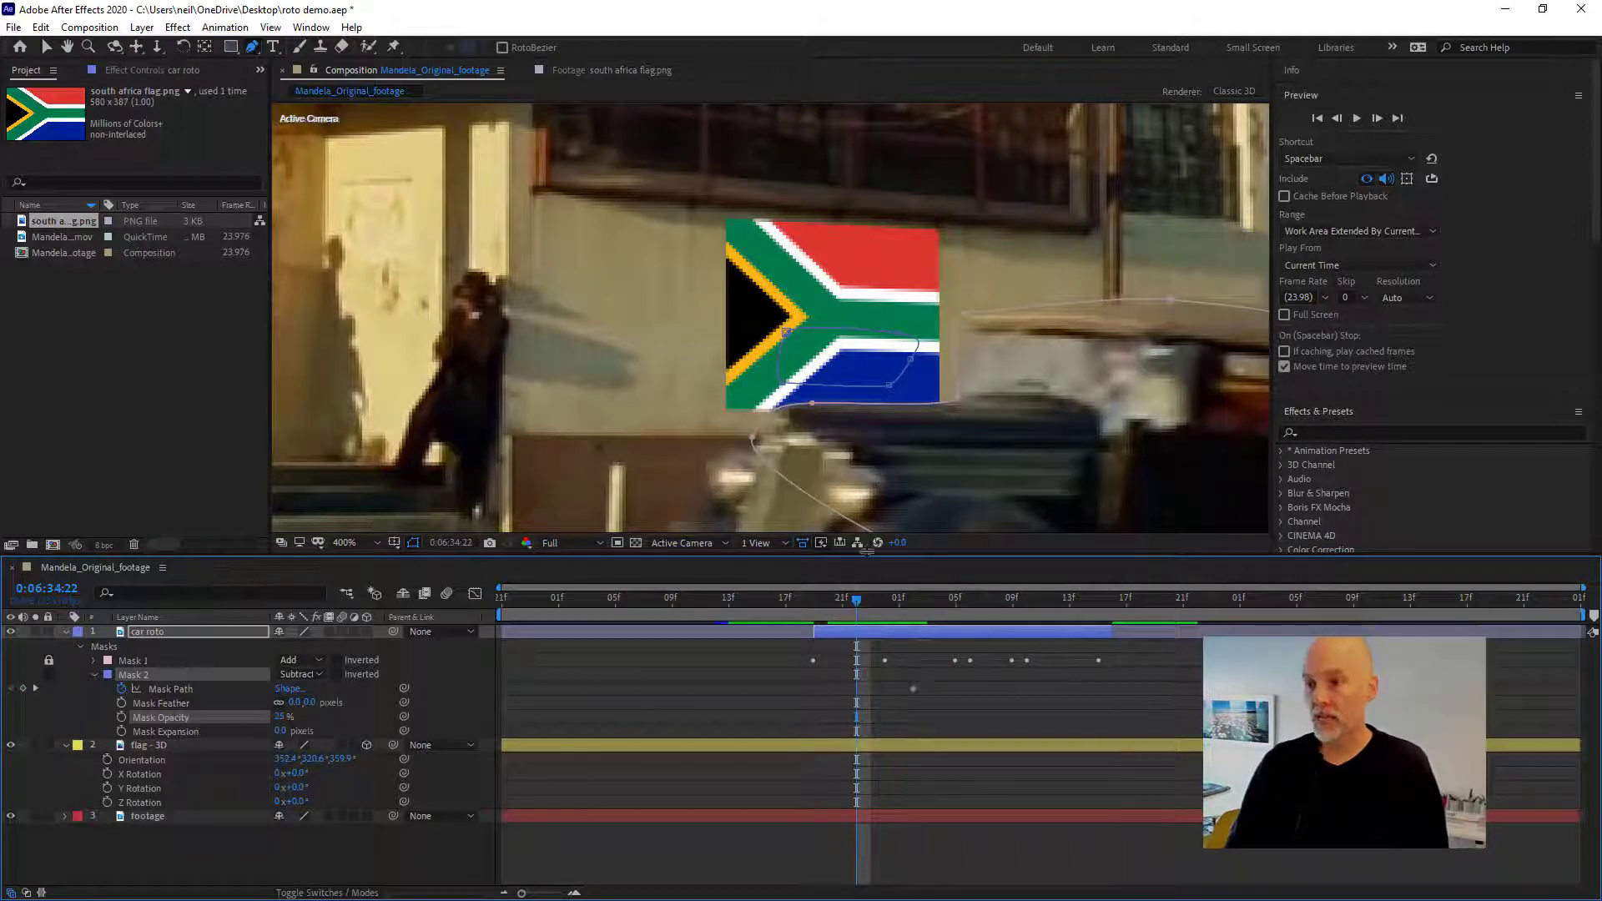
pyautogui.press('v')
pyautogui.doubleClick(890, 388)
pyautogui.moveTo(854, 385); pyautogui.dragTo(1039, 388)
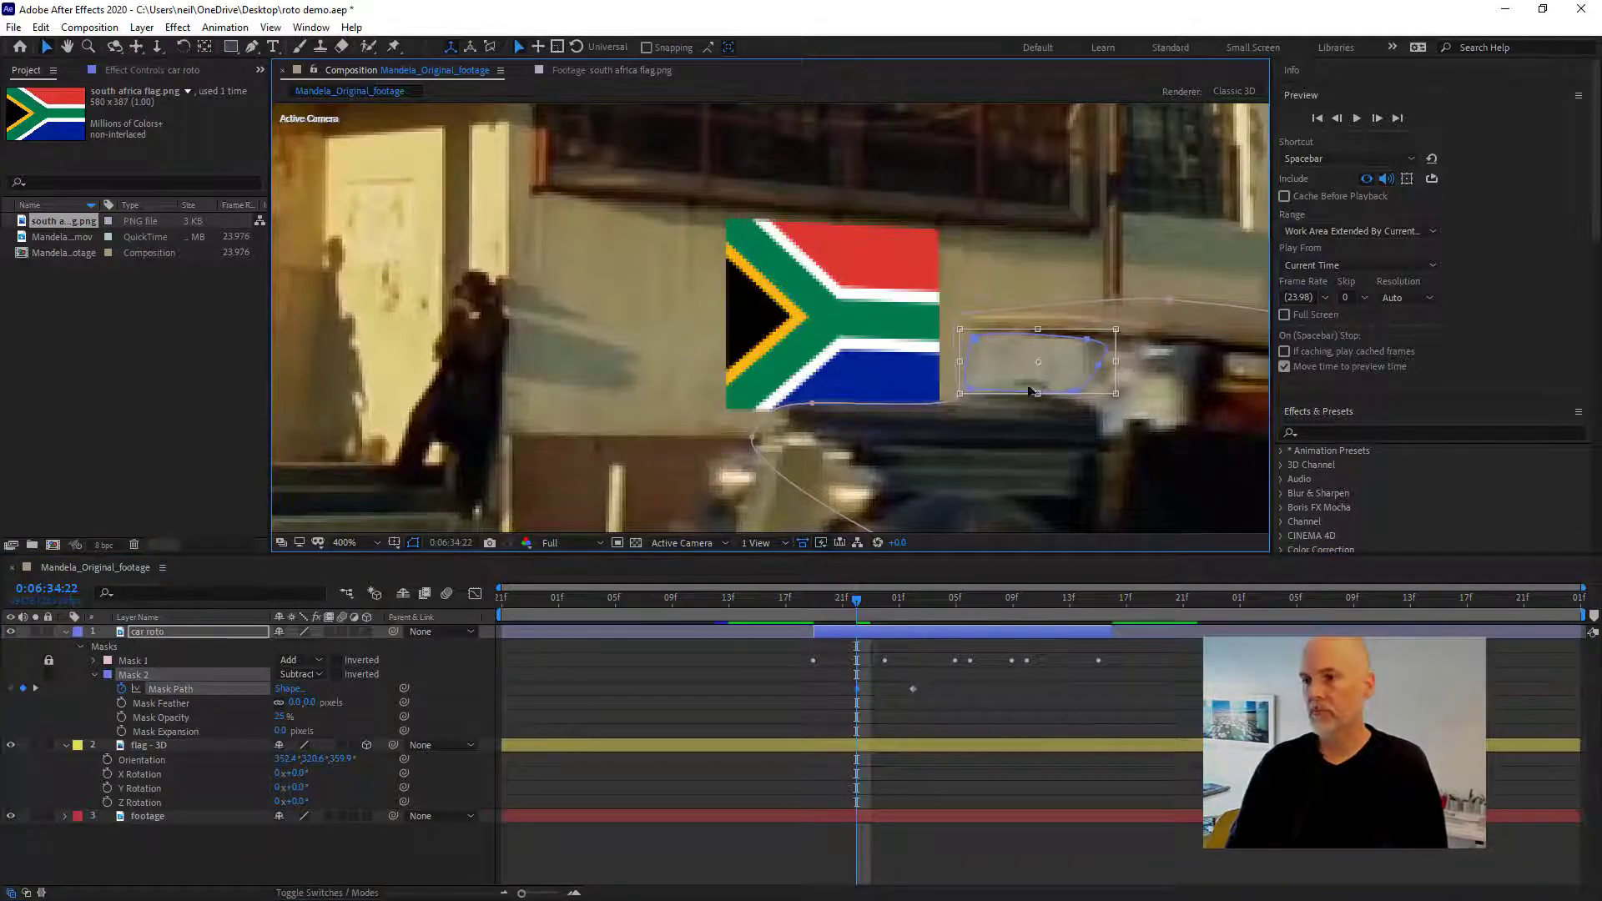
pyautogui.moveTo(866, 608); pyautogui.dragTo(986, 598)
pyautogui.moveTo(891, 392); pyautogui.dragTo(626, 389)
# - Play back the shot from 0:06:34:17 to review the see-through windscreen and the mask movement
pyautogui.moveTo(986, 607); pyautogui.dragTo(868, 600)
pyautogui.press('space')
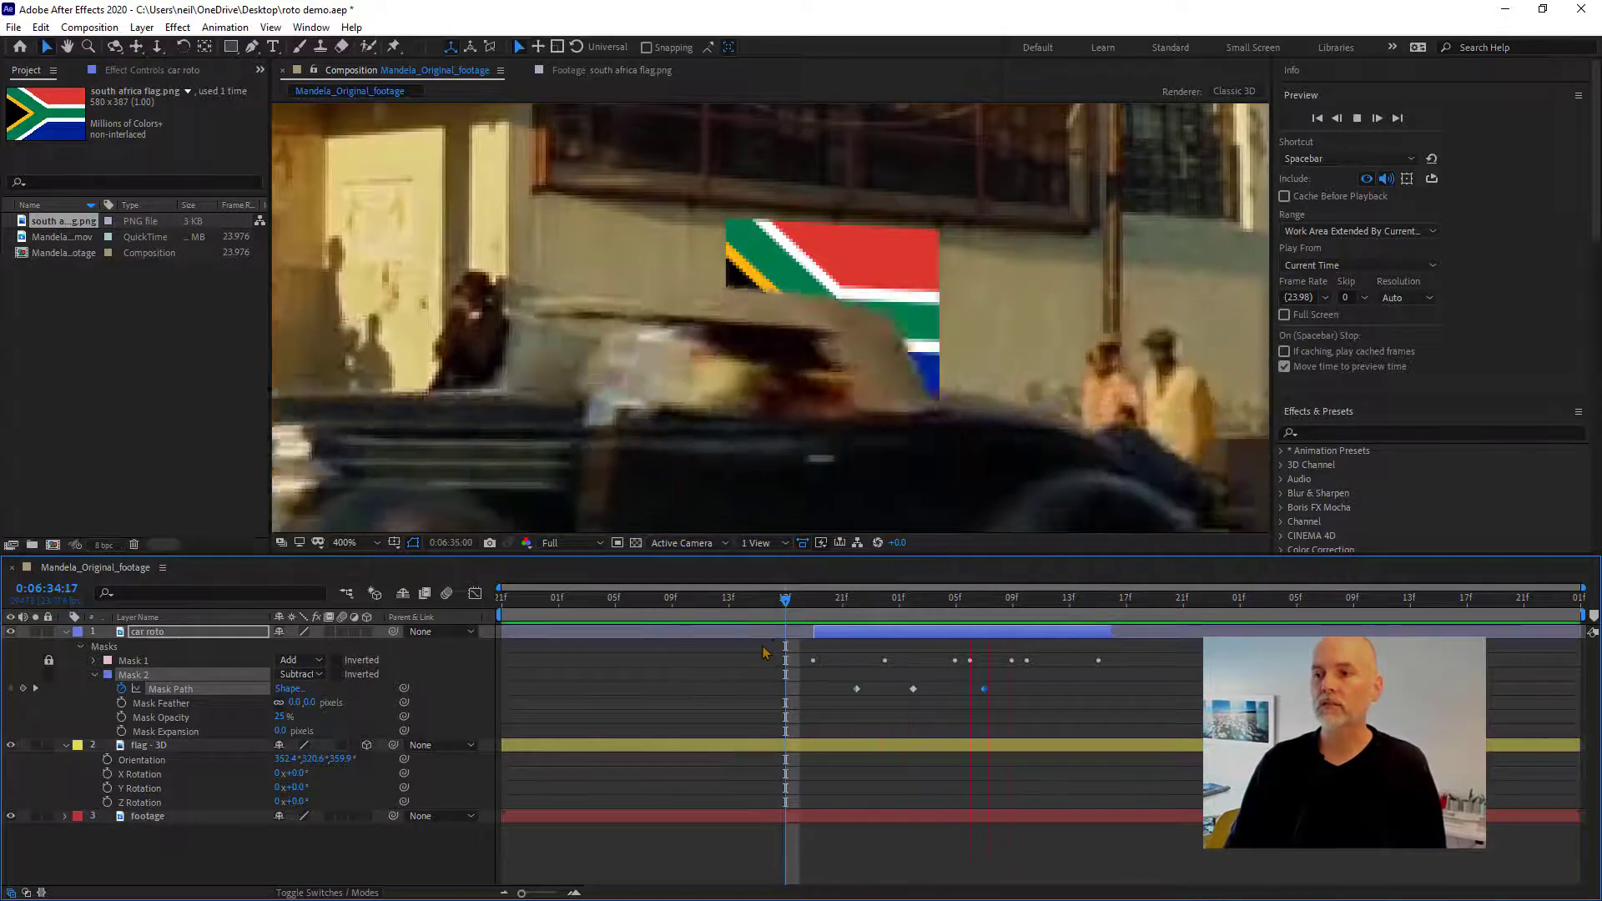
pyautogui.scroll(-1, 838, 467)
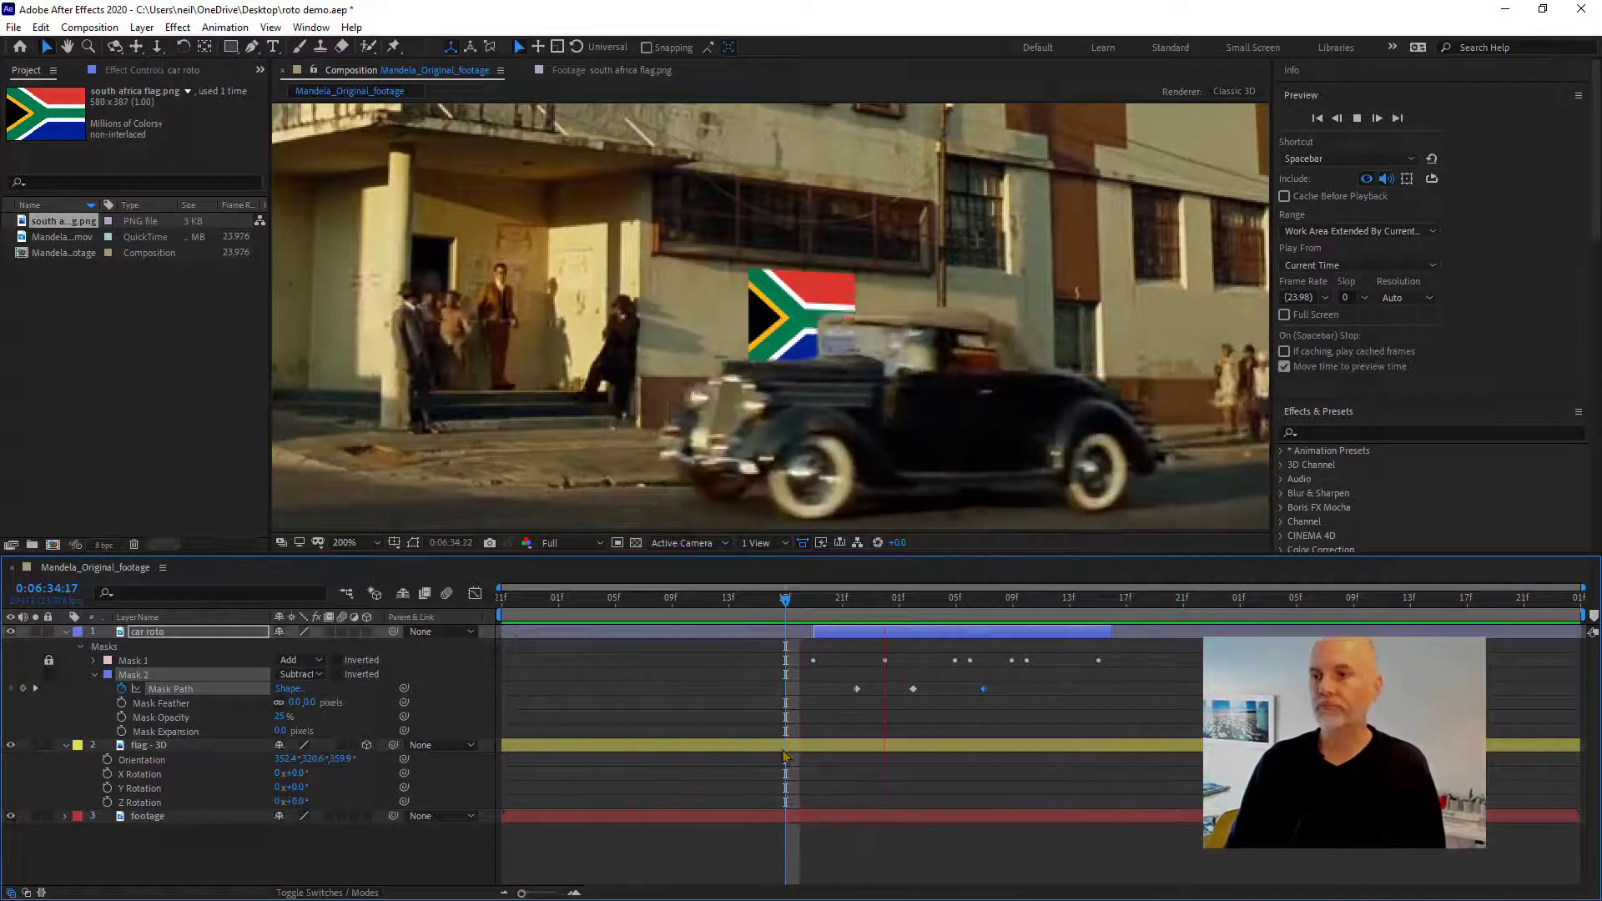
# - At 0:06:35:05, set Mask 1's Mask Feather and Mask Expansion to 2 pixels on the car roto layer
pyautogui.click(899, 603)
pyautogui.moveTo(899, 606); pyautogui.dragTo(956, 605)
pyautogui.click(938, 718)
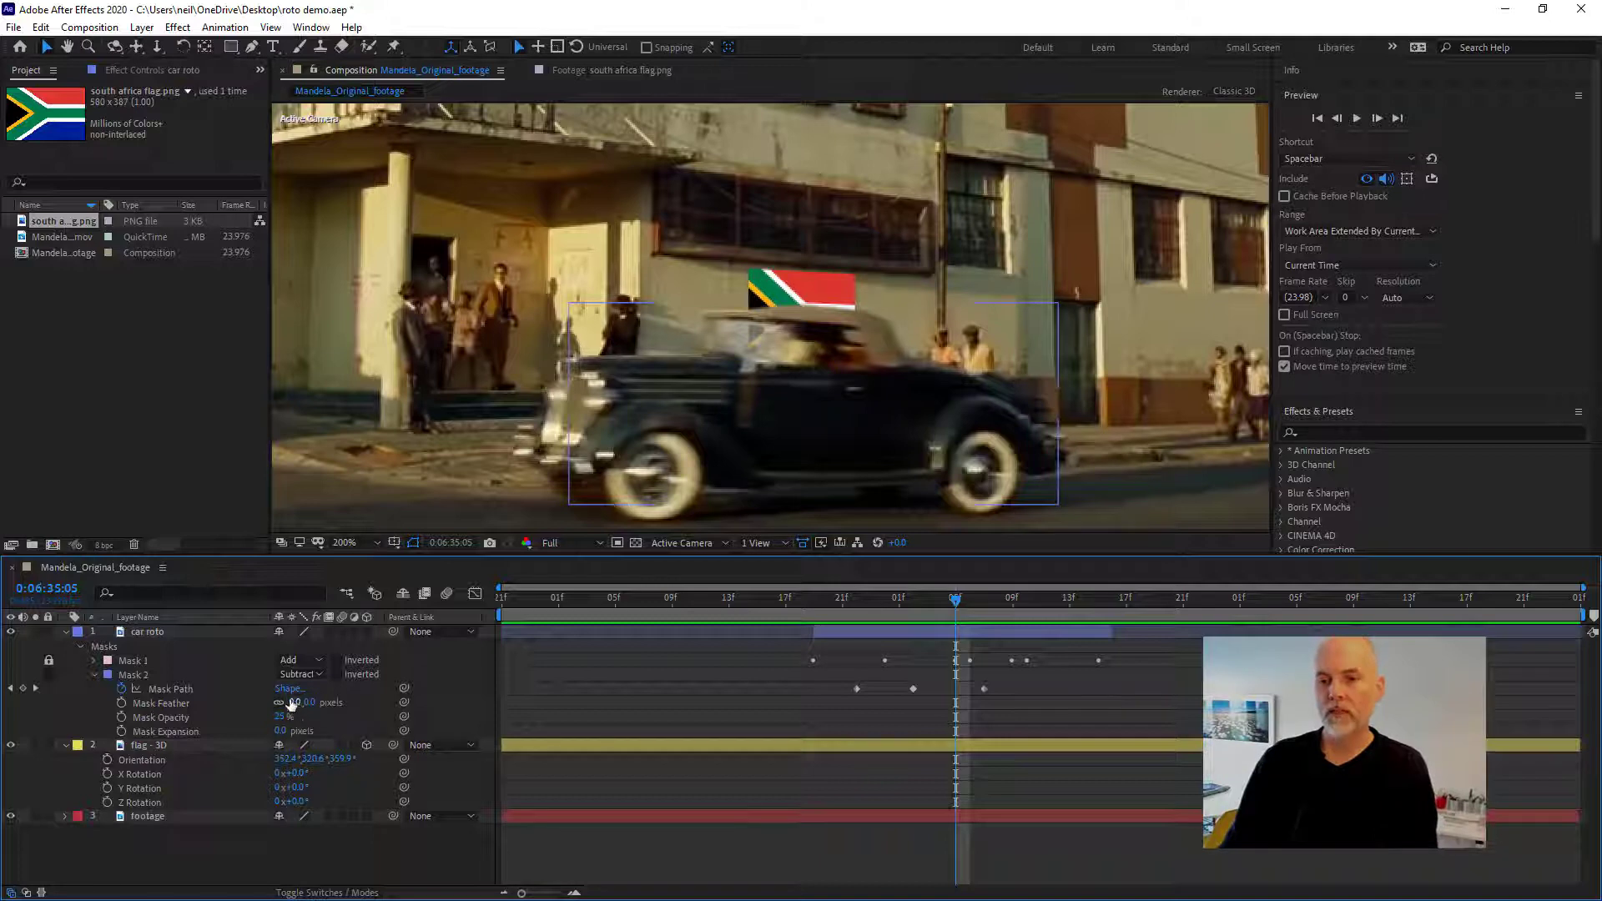
pyautogui.click(95, 660)
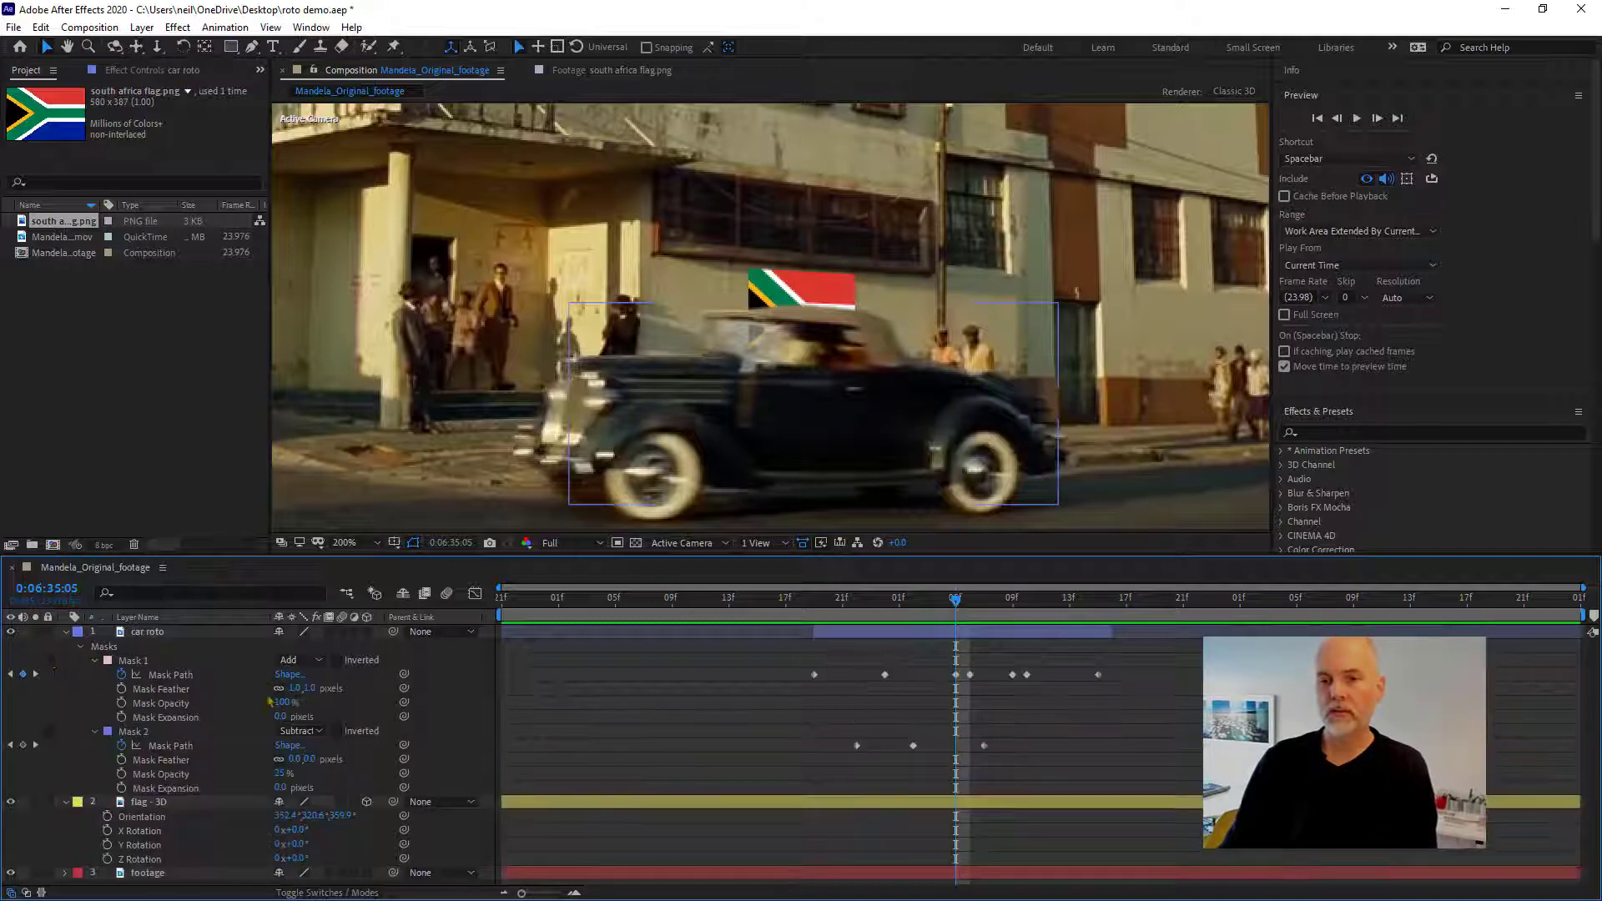
pyautogui.click(294, 688)
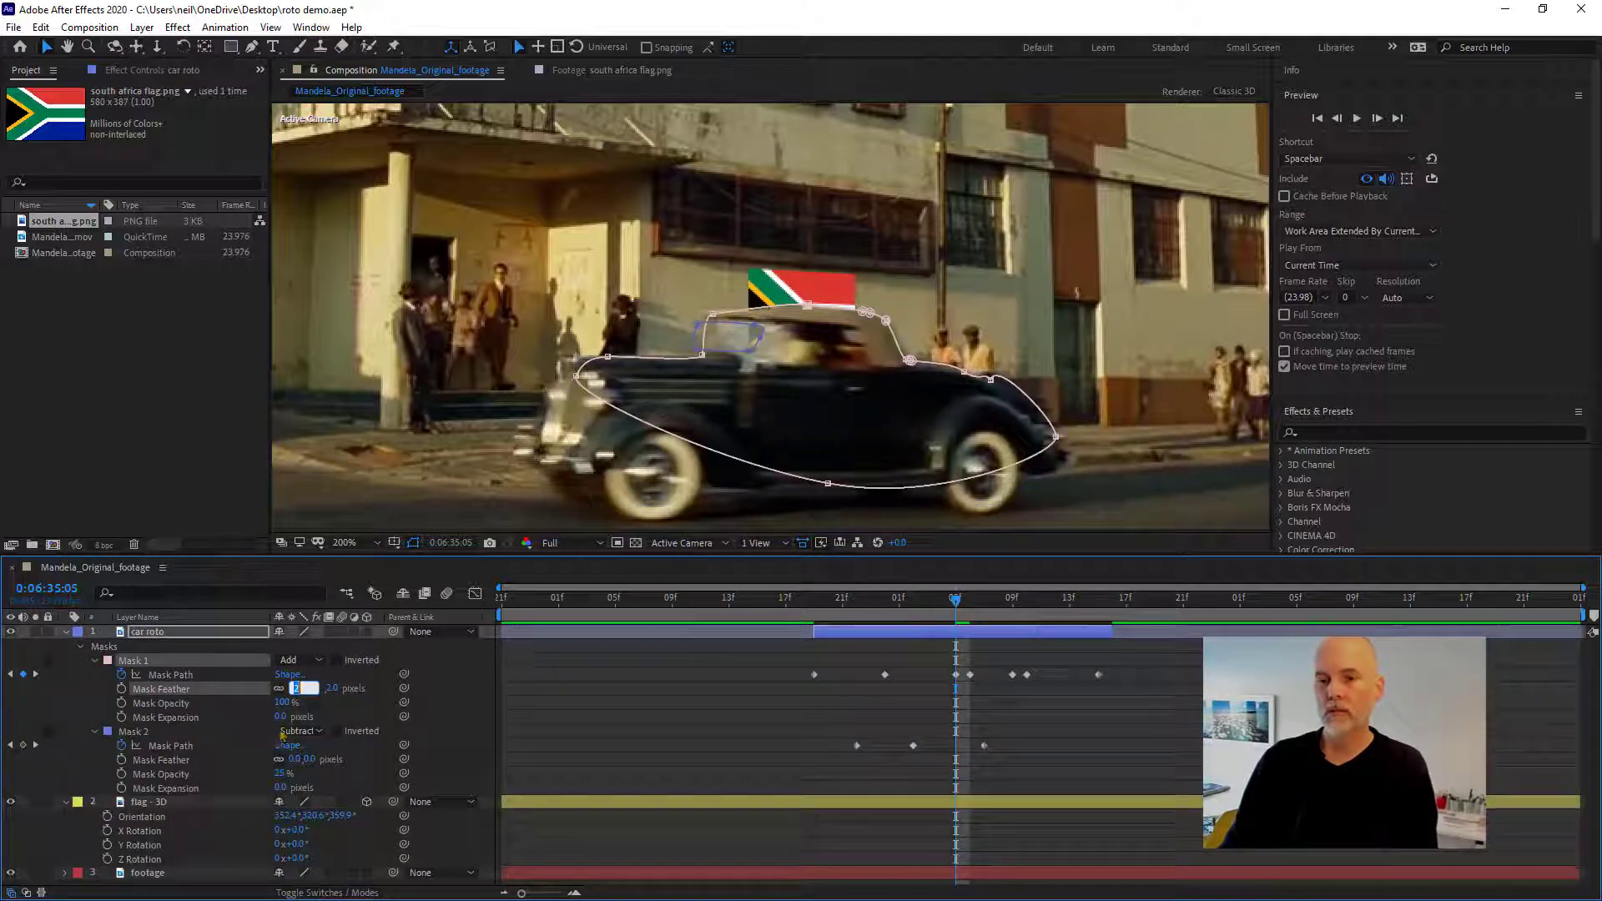
pyautogui.click(281, 717)
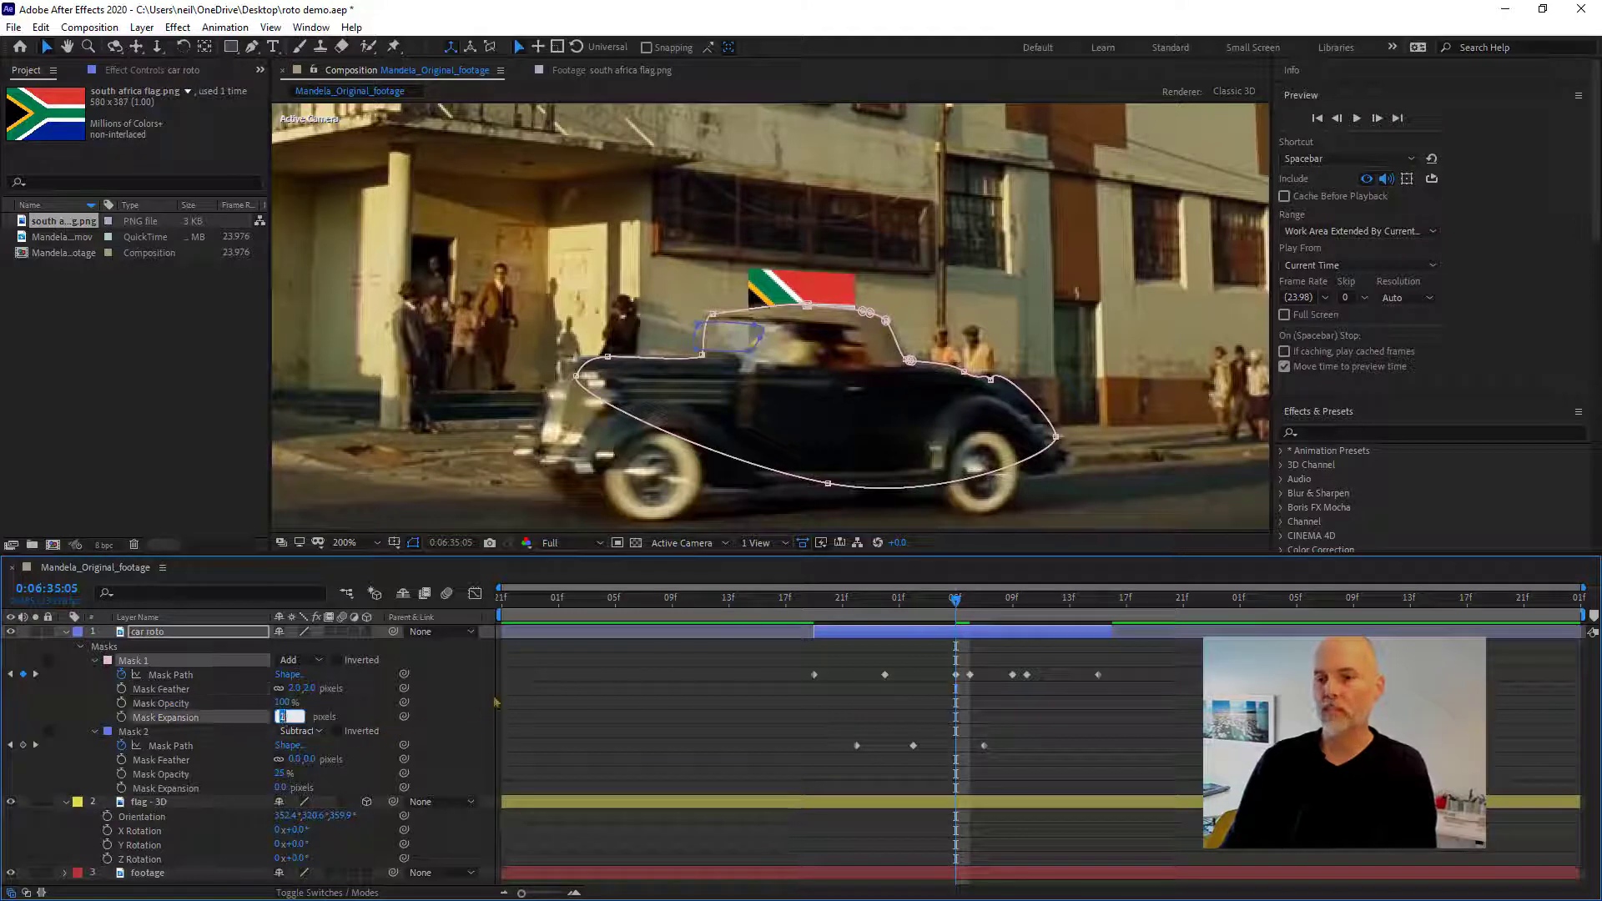
pyautogui.write('2')
pyautogui.click(529, 699)
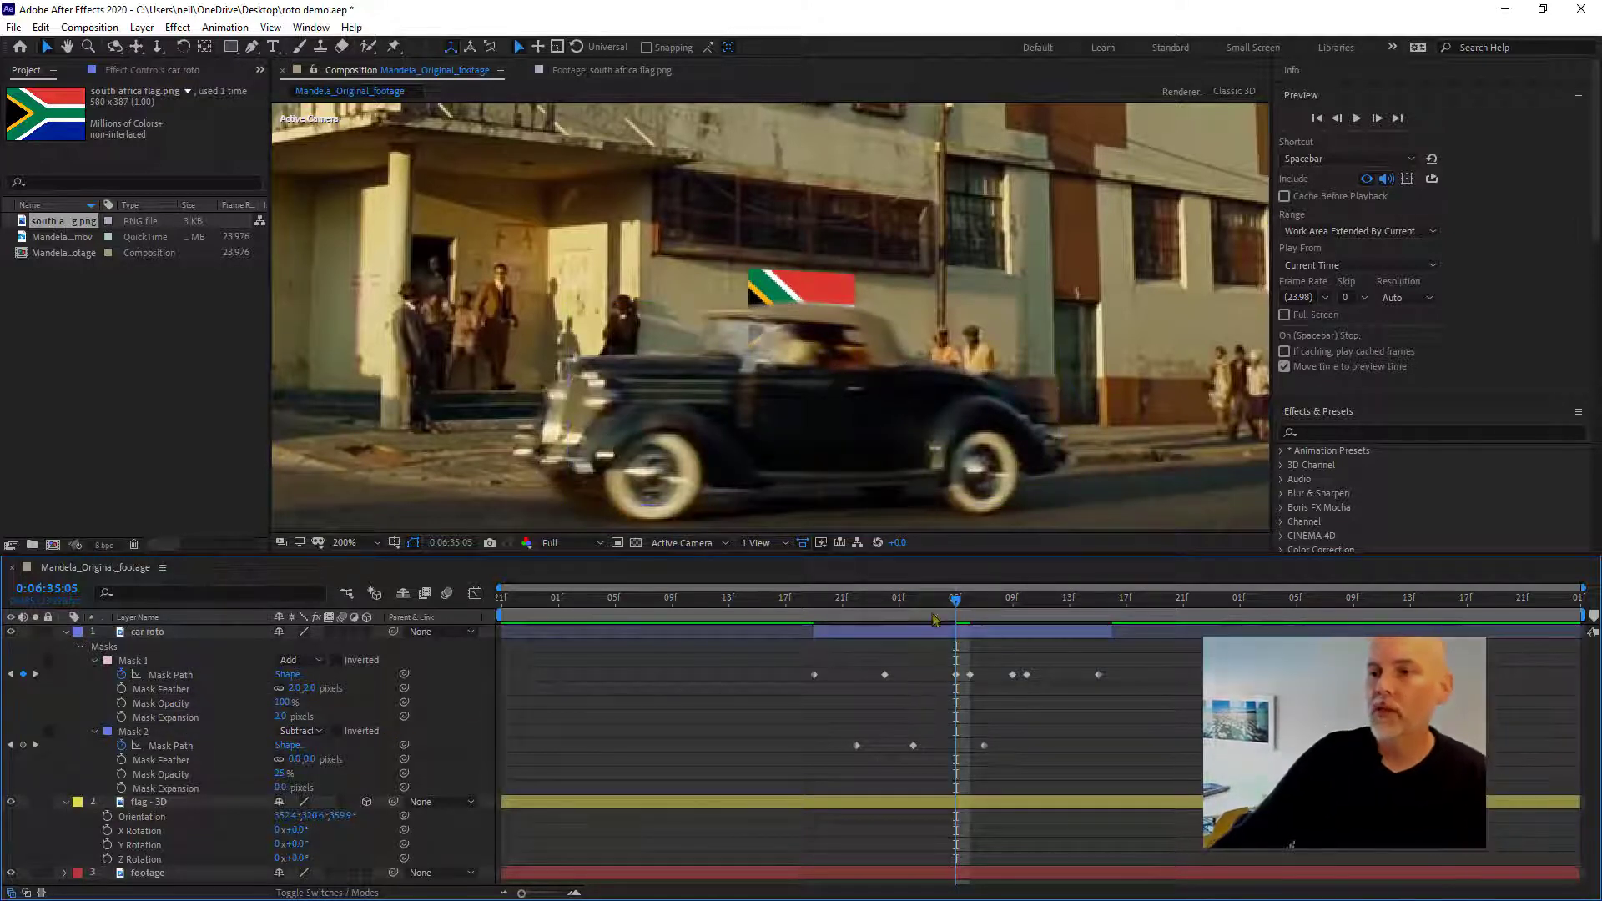
# - Collapse the properties of the car roto and flag layers and select the flag - 3D layer at 0:06:34:15
pyautogui.moveTo(957, 598)
pyautogui.mouseDown()
pyautogui.moveTo(1156, 602)
pyautogui.moveTo(927, 600)
pyautogui.mouseUp()
pyautogui.click(92, 634)
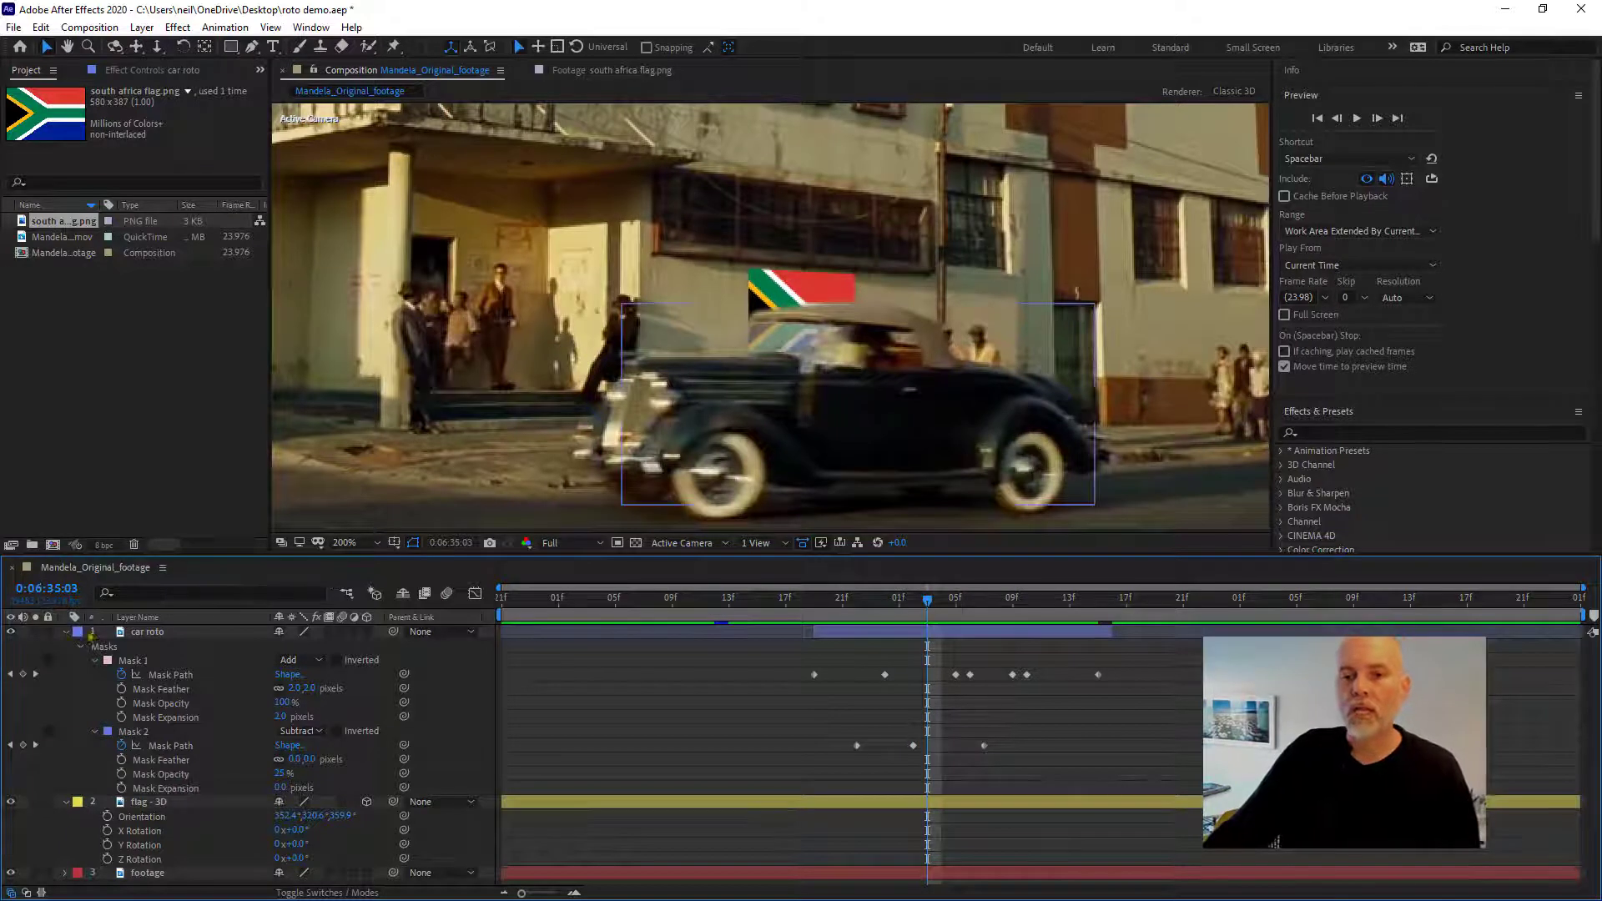
pyautogui.click(66, 632)
pyautogui.click(66, 646)
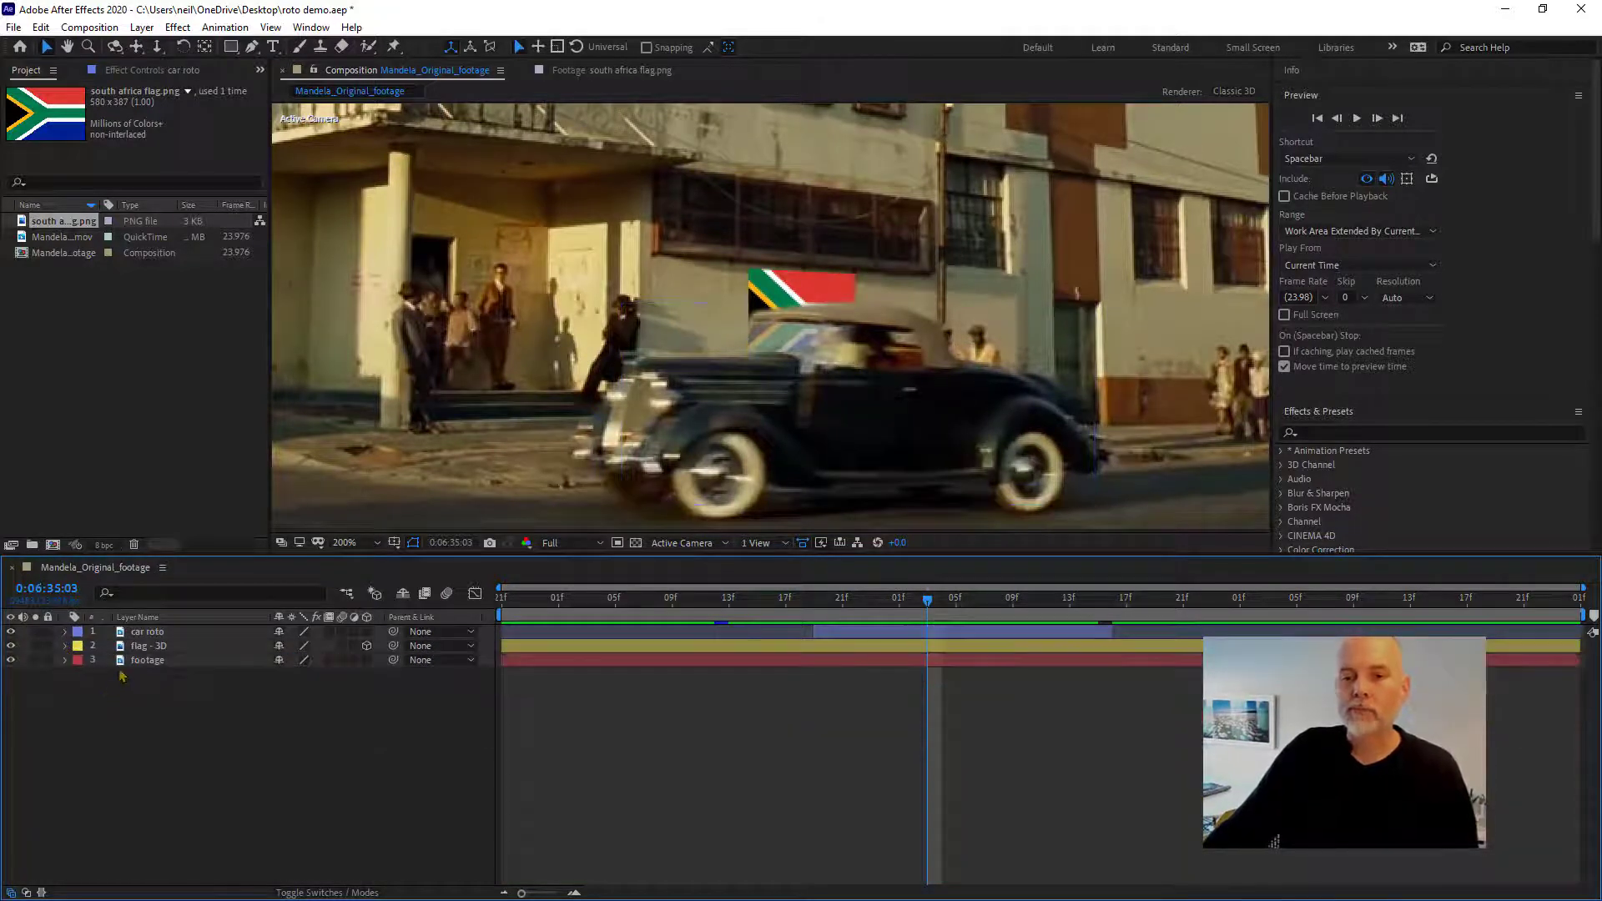
pyautogui.click(167, 647)
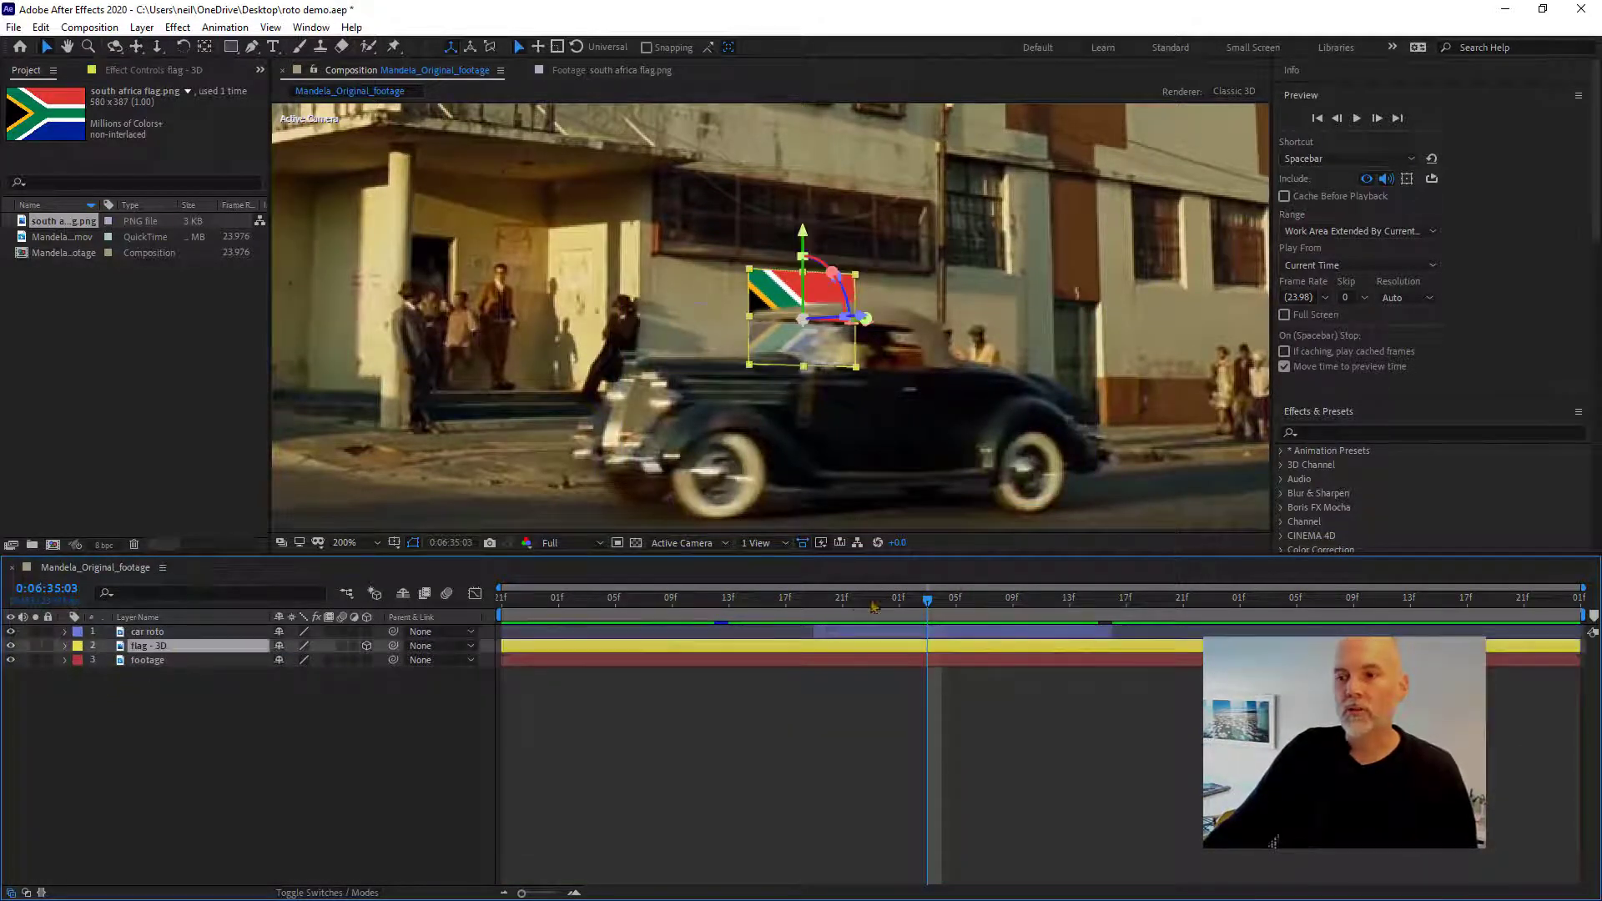
pyautogui.moveTo(872, 601); pyautogui.dragTo(764, 599)
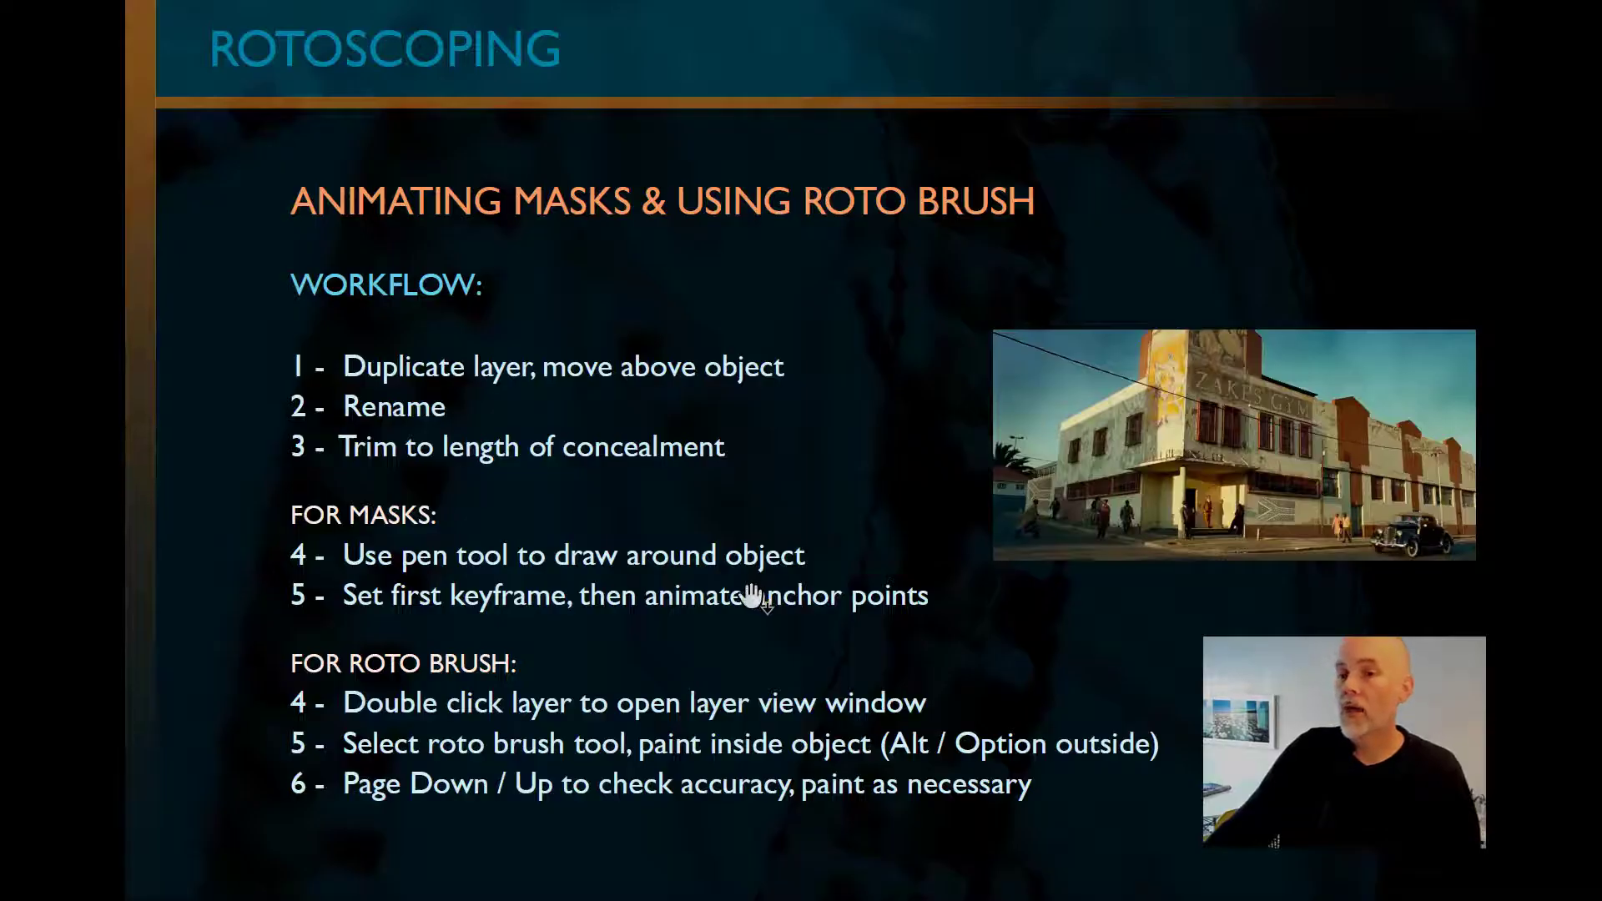
pyautogui.scroll(5, 752, 597)
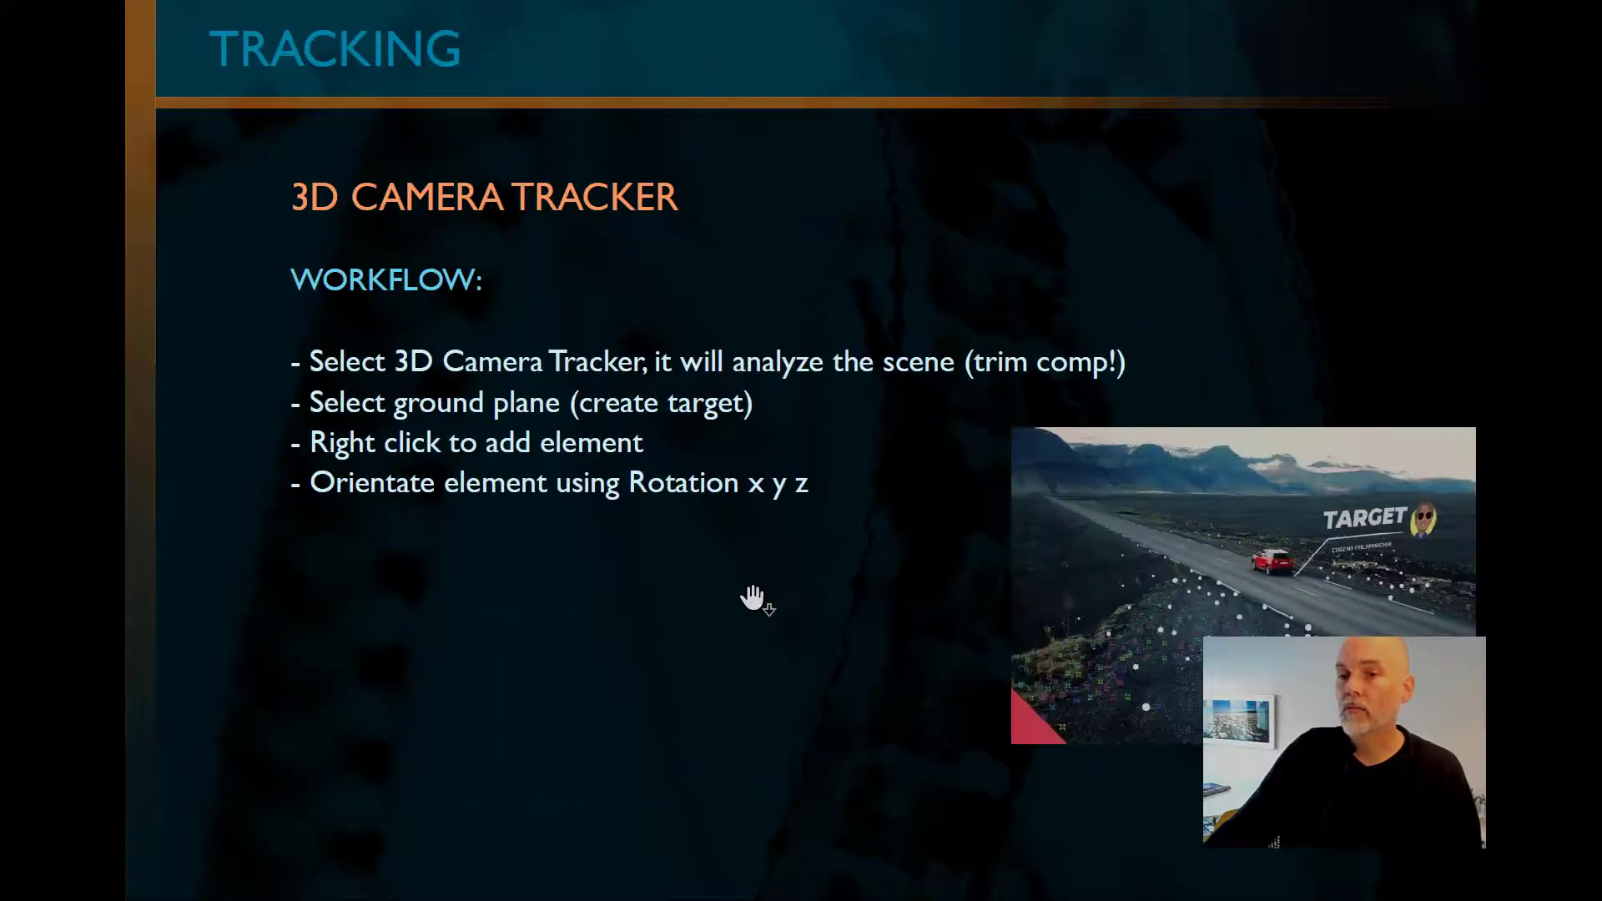
pyautogui.scroll(-1, 755, 603)
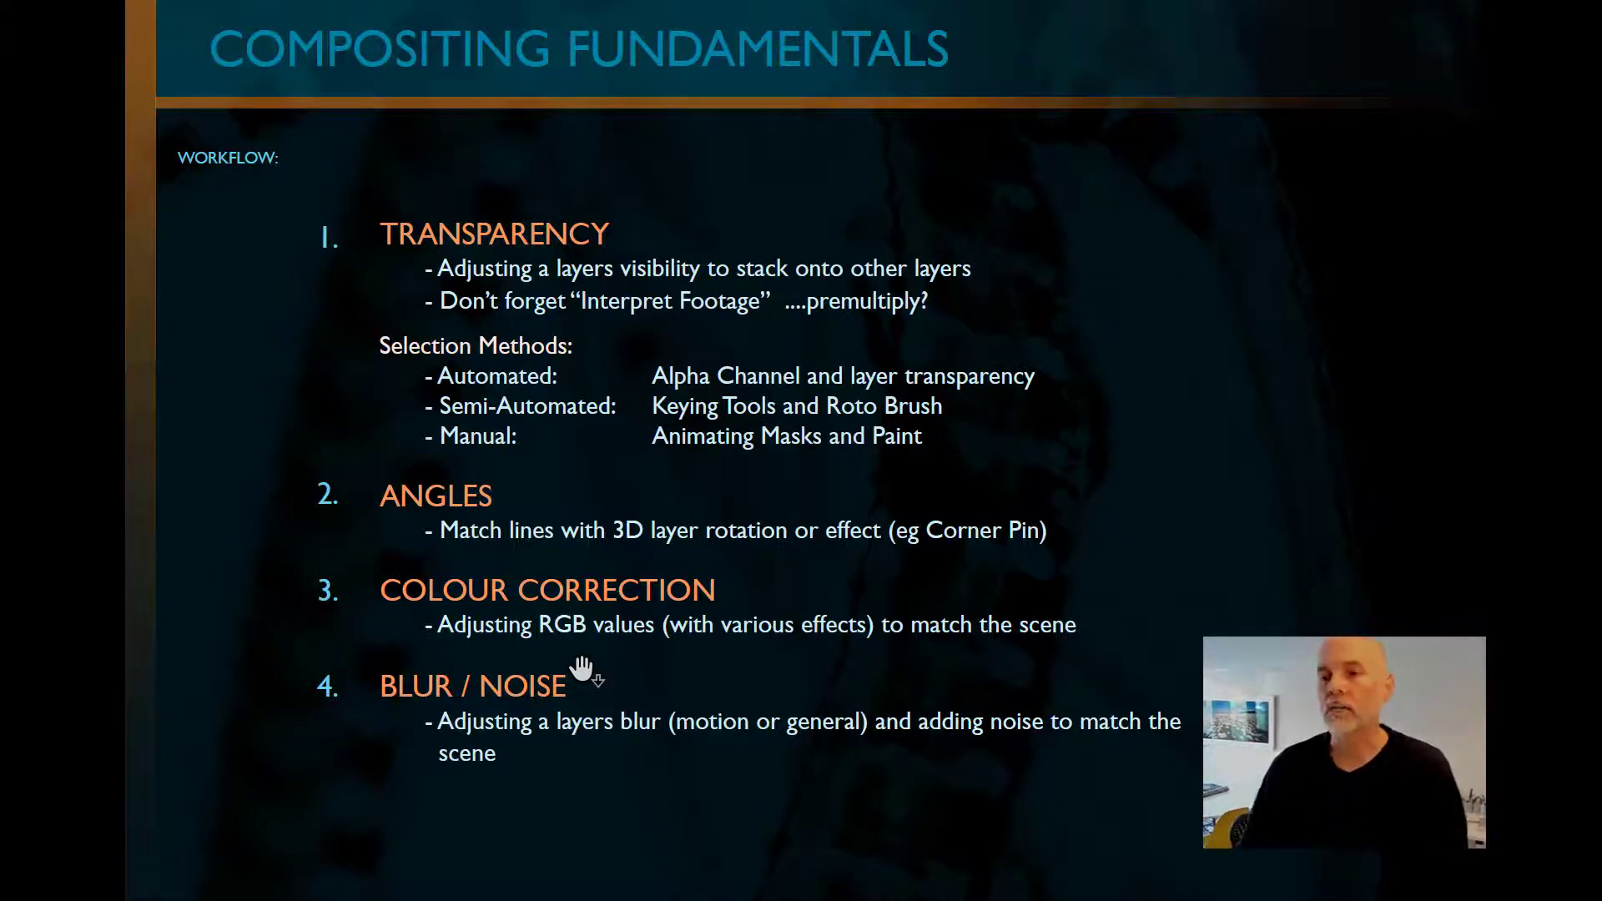
pyautogui.hotkey('alt', 'Tab')
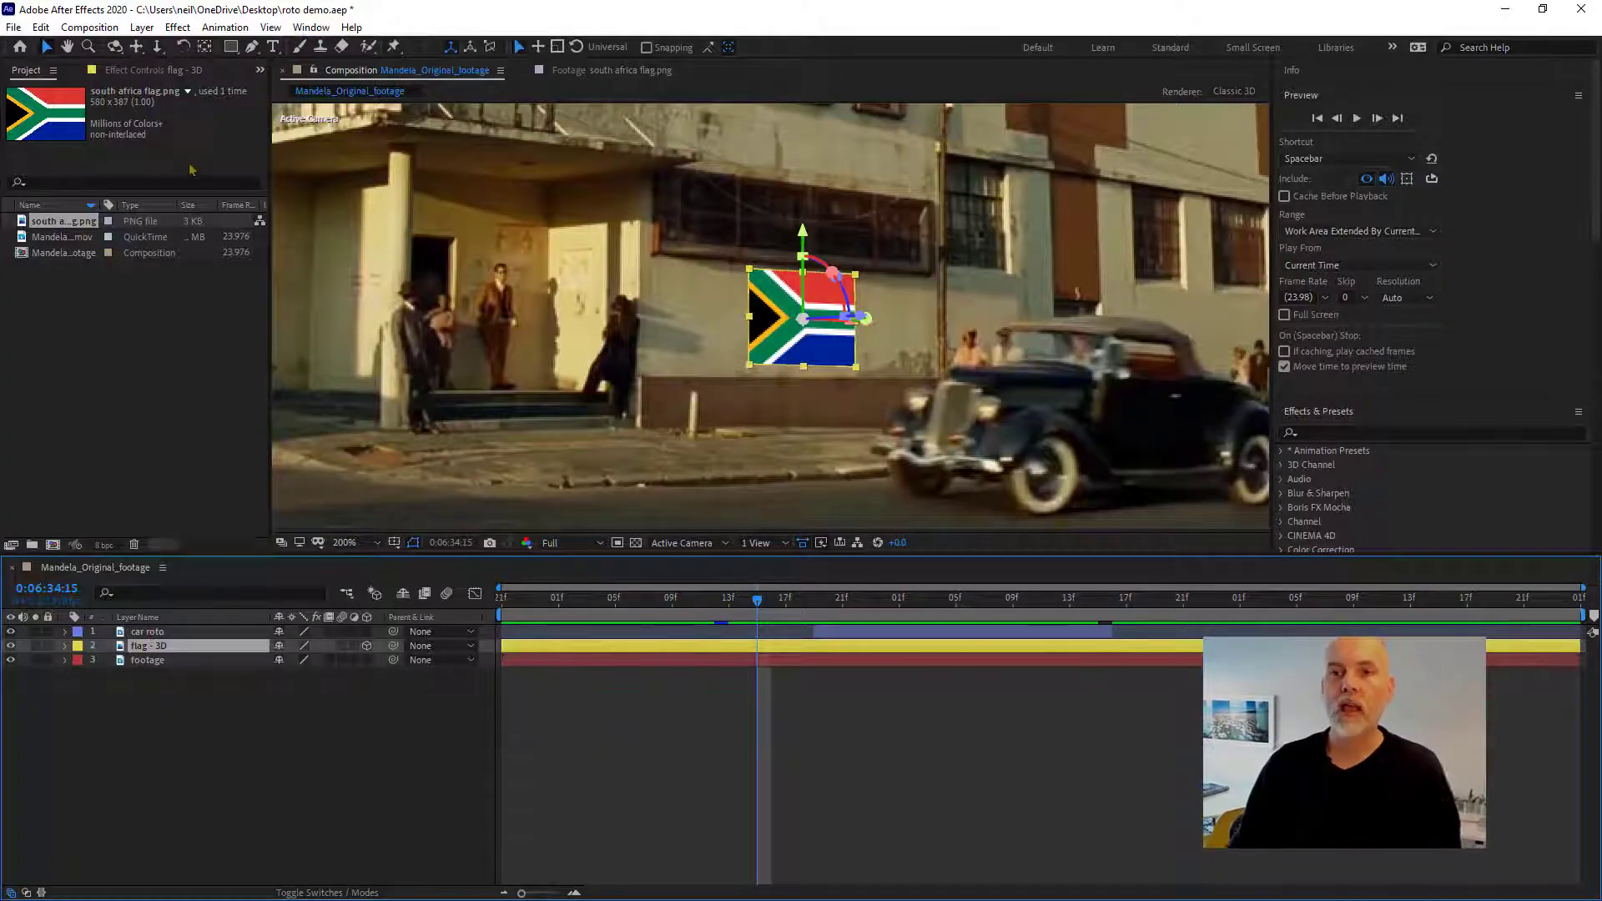
# - Apply Tint to the flag - 3D layer, map white to a colour sampled from the upper wall, and set Amount to Tint to 59%
pyautogui.click(177, 28)
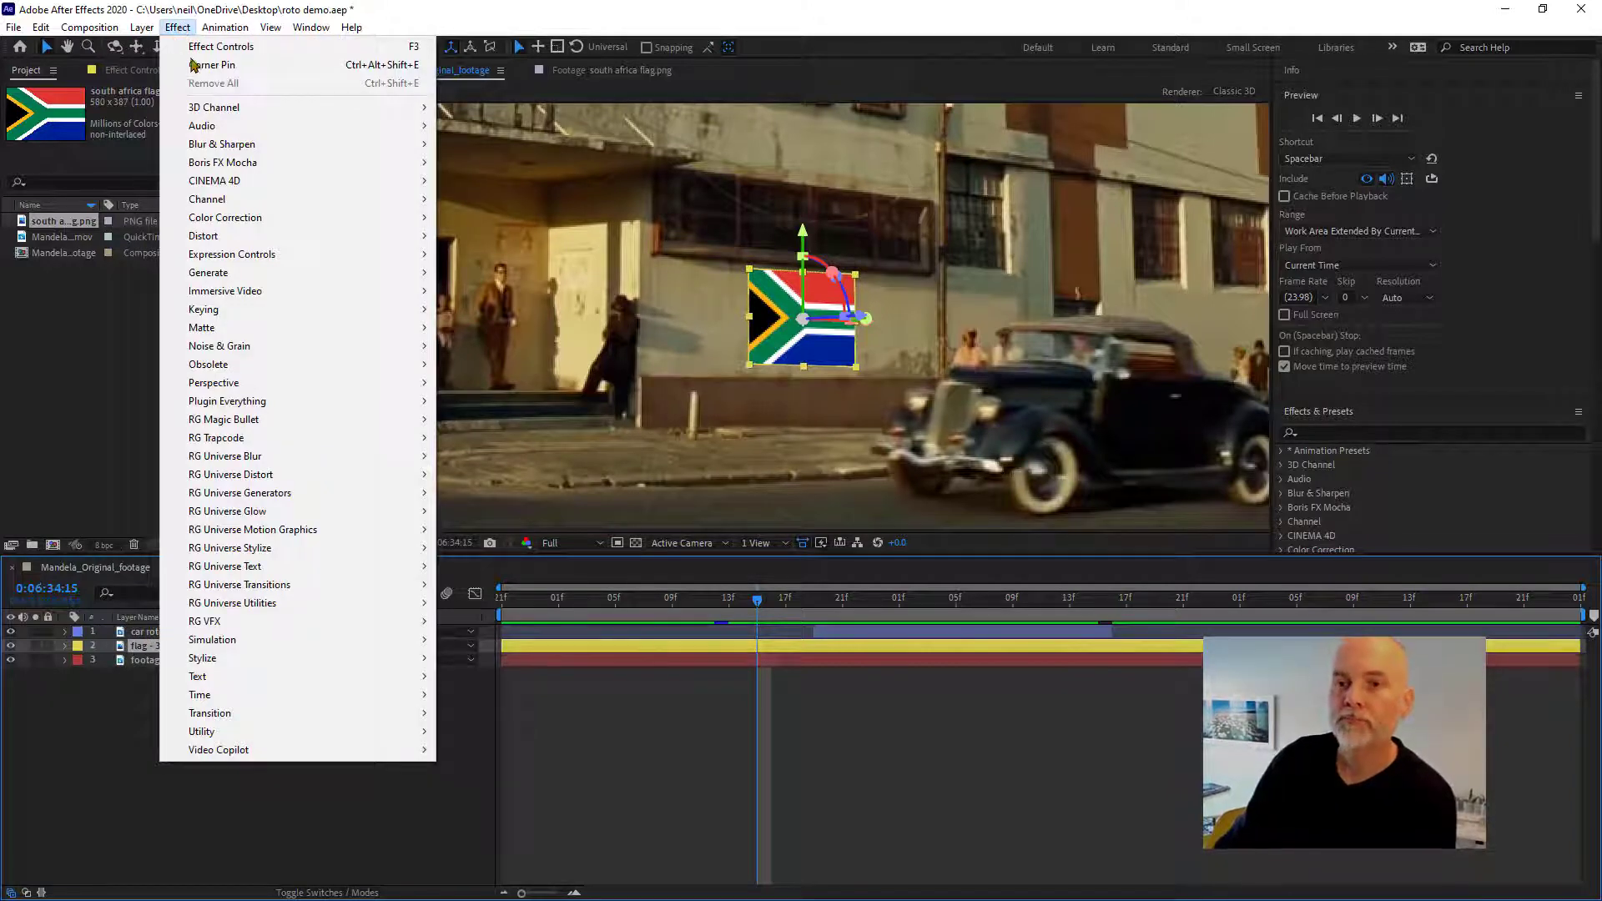
pyautogui.moveTo(338, 220)
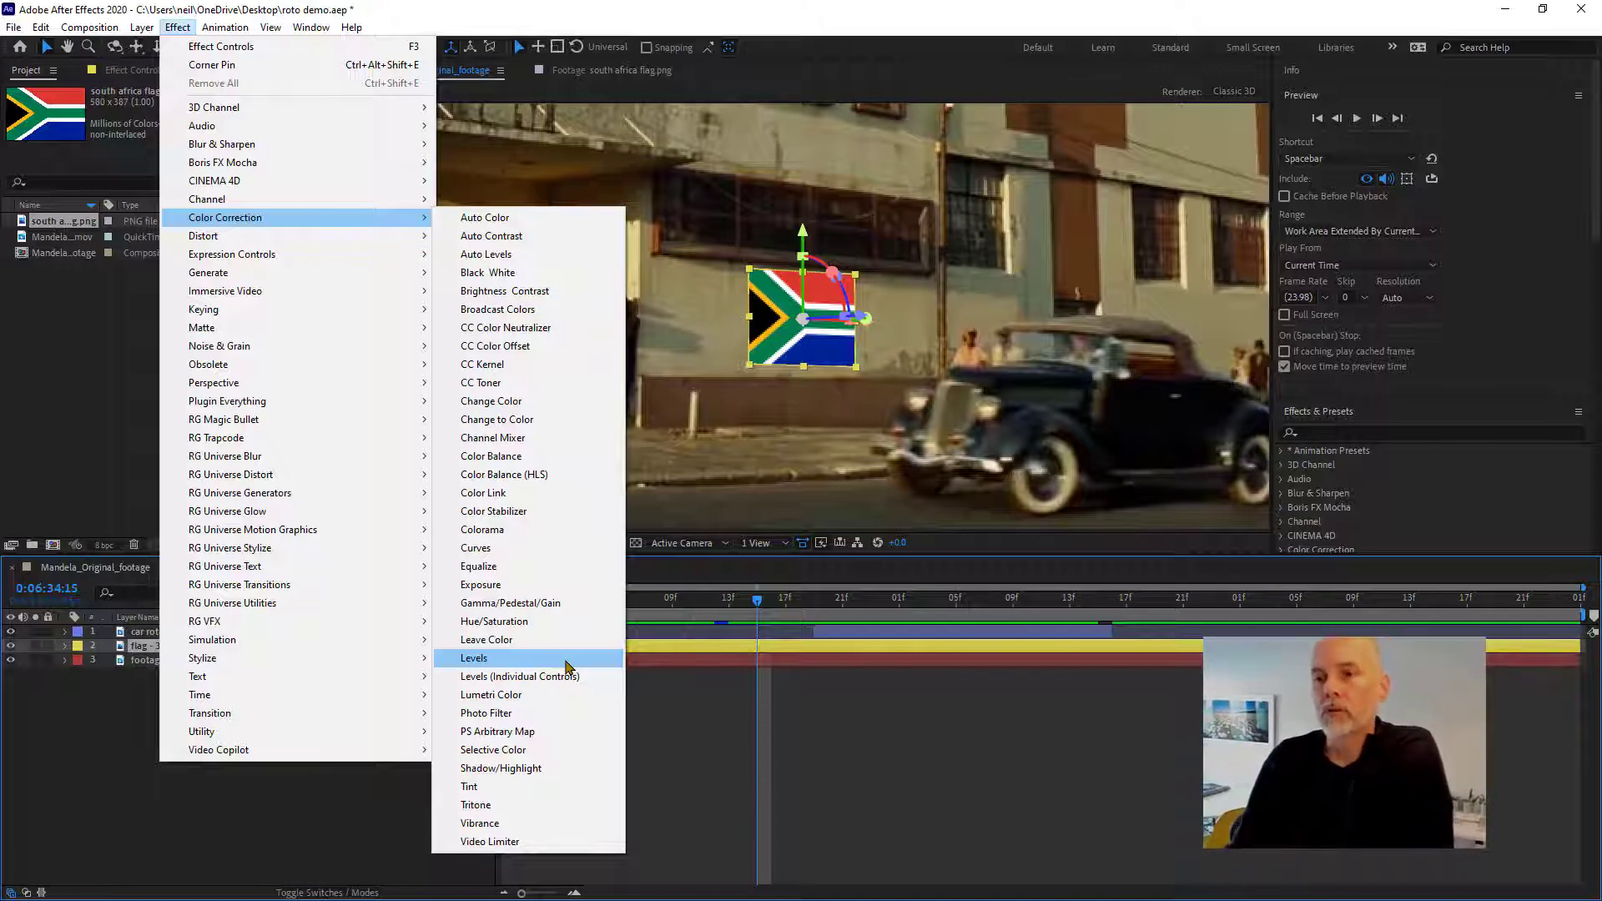
pyautogui.click(556, 794)
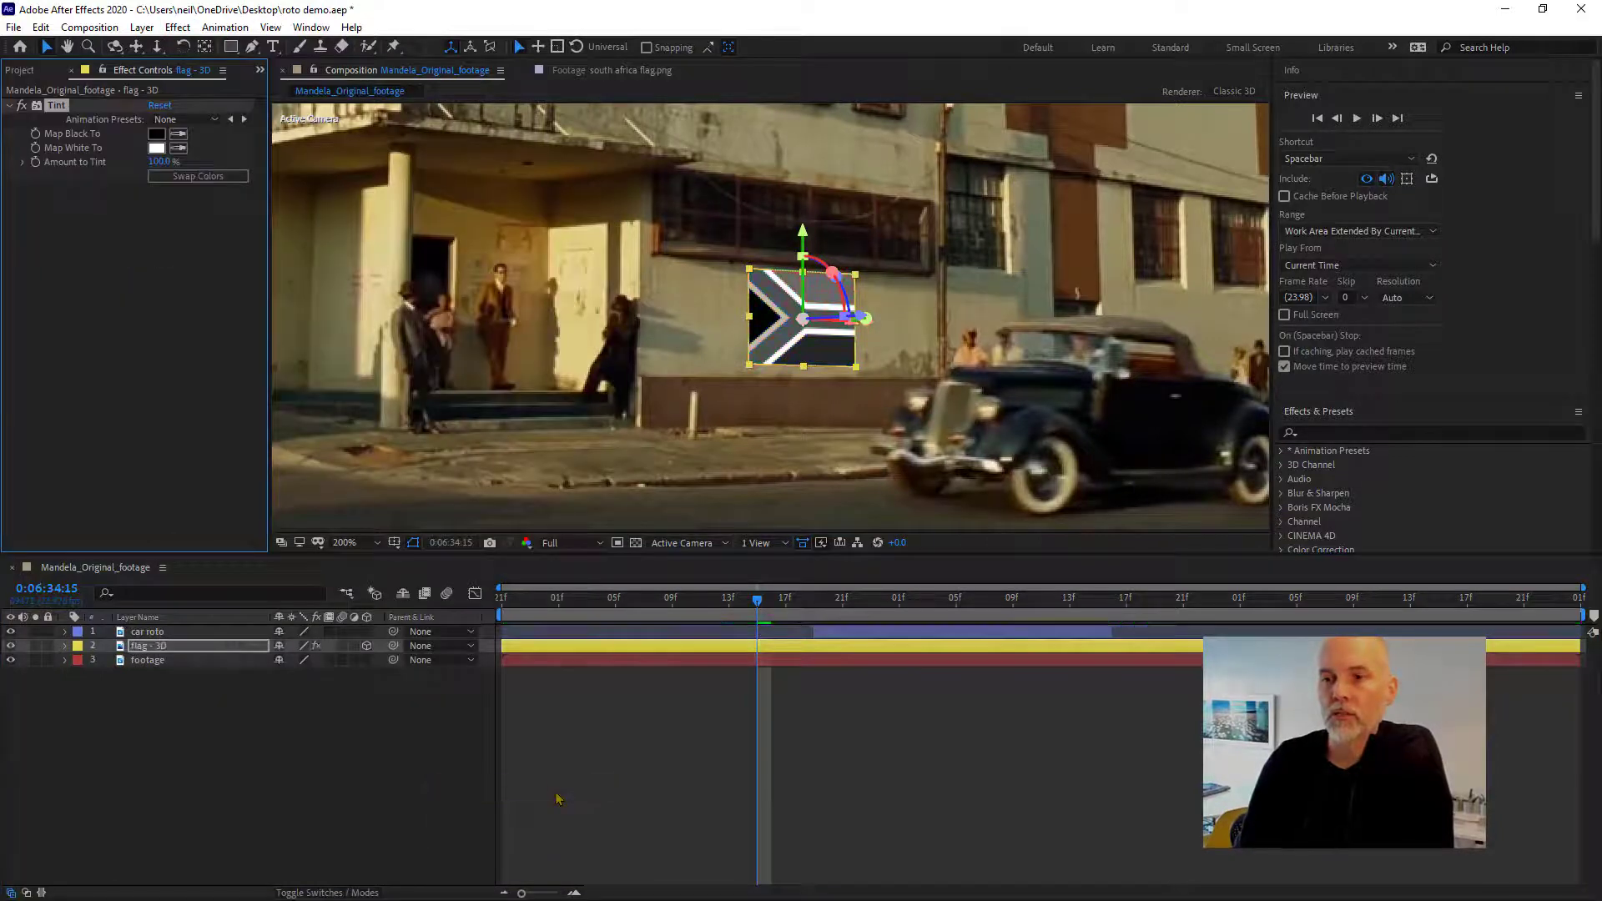
pyautogui.click(178, 148)
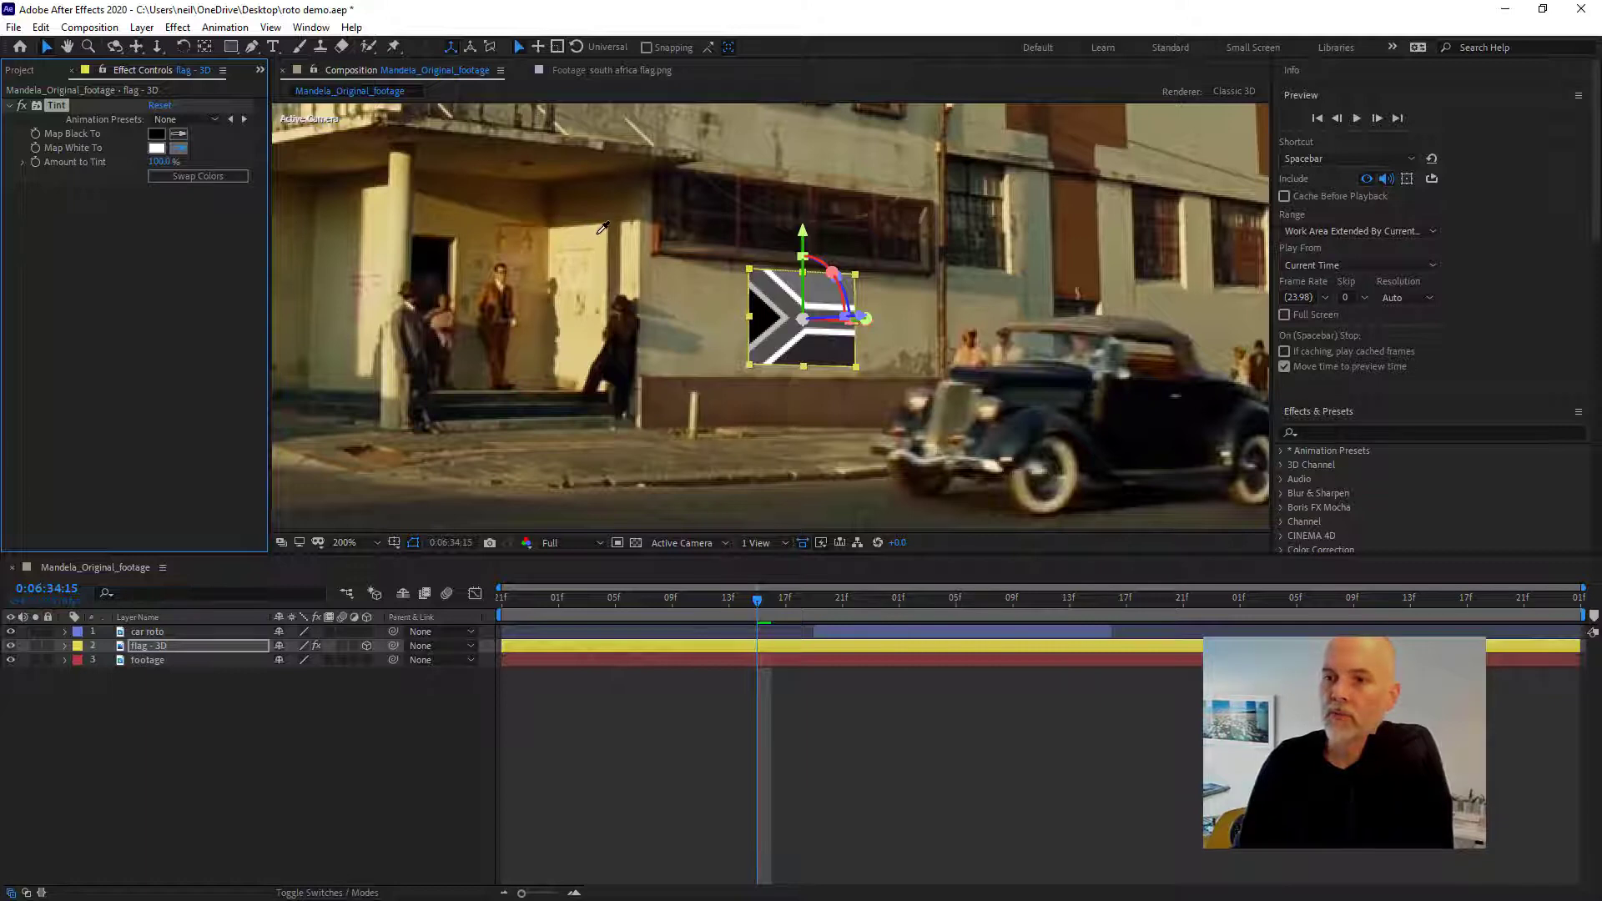
pyautogui.click(833, 149)
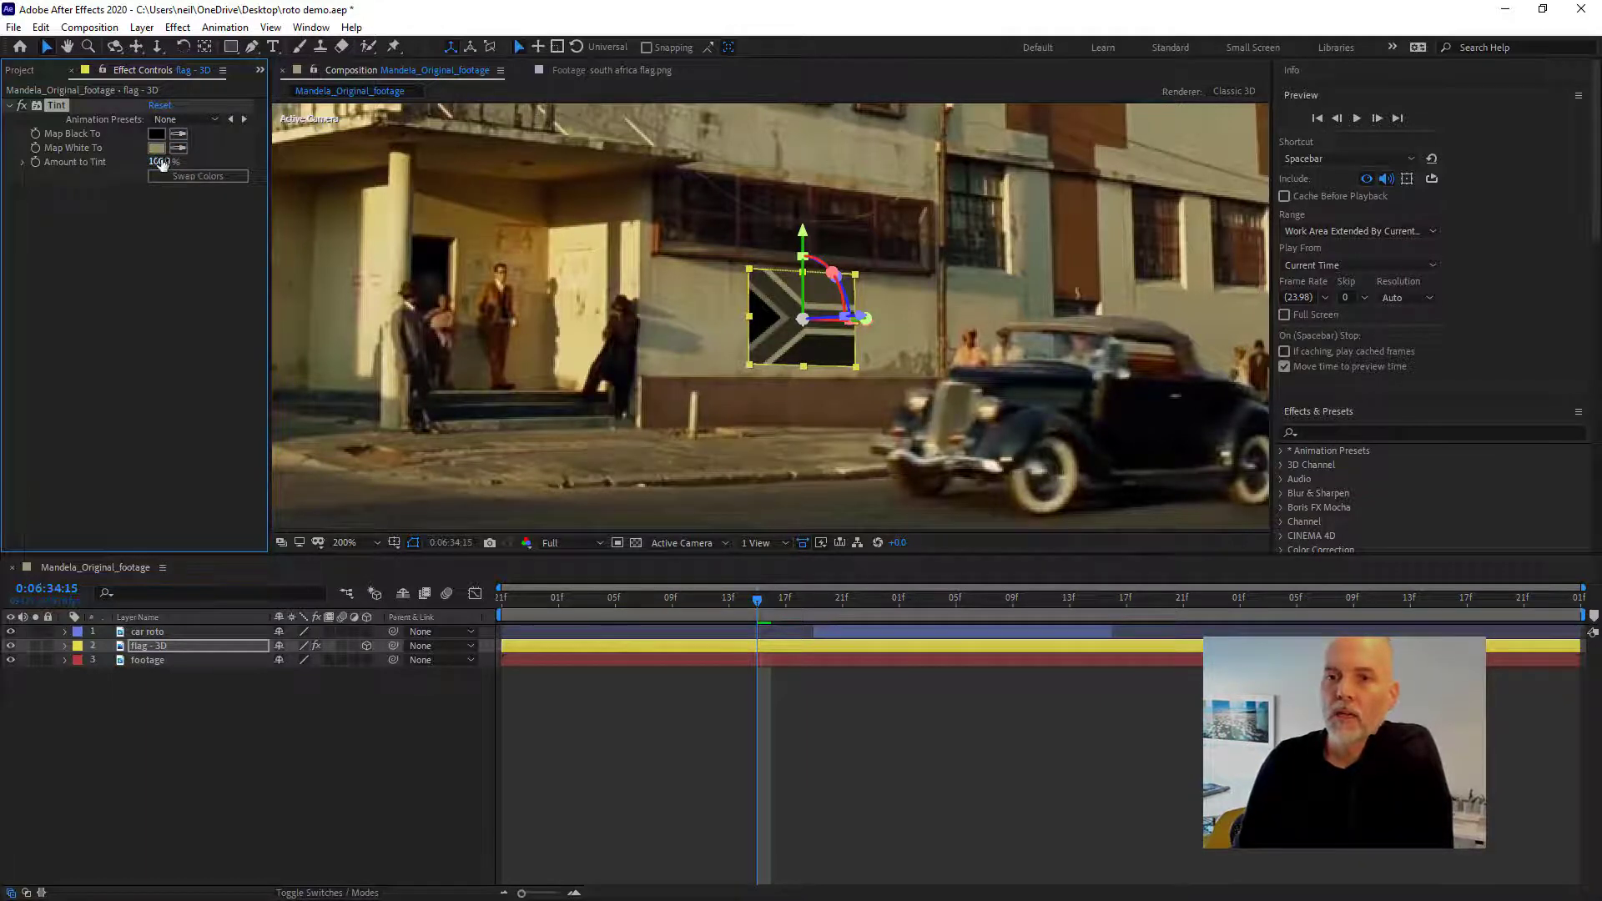
pyautogui.moveTo(165, 163)
pyautogui.mouseDown()
pyautogui.moveTo(104, 165)
pyautogui.moveTo(139, 166)
pyautogui.mouseUp()
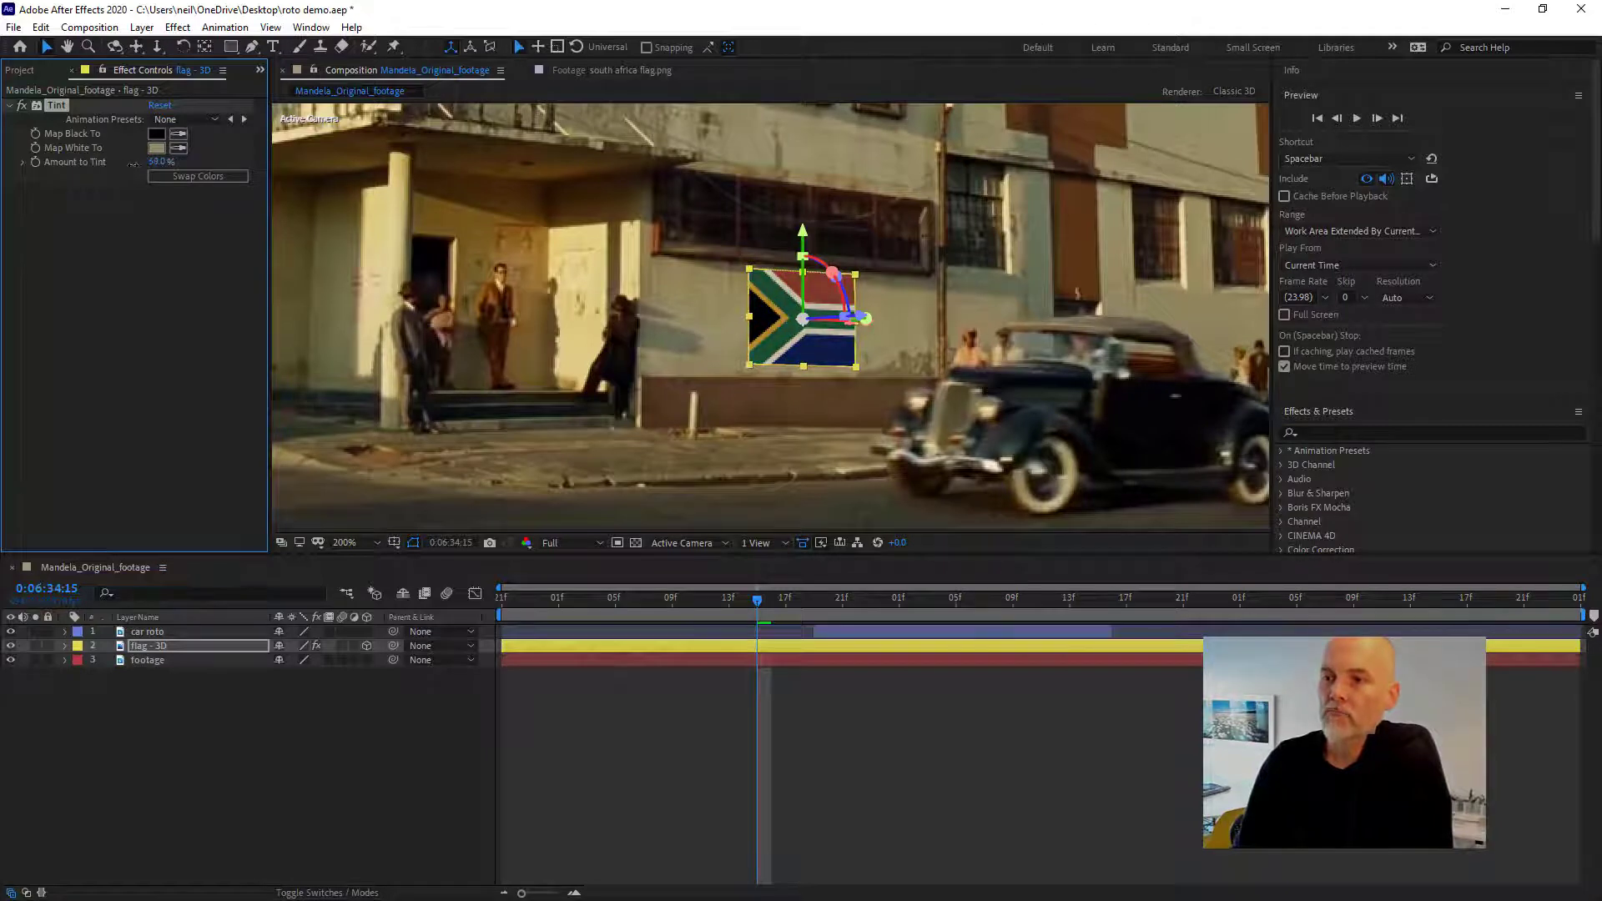
# - Add the Tritone color correction effect to the flag - 3D layer and delete its Tint effect
pyautogui.click(177, 29)
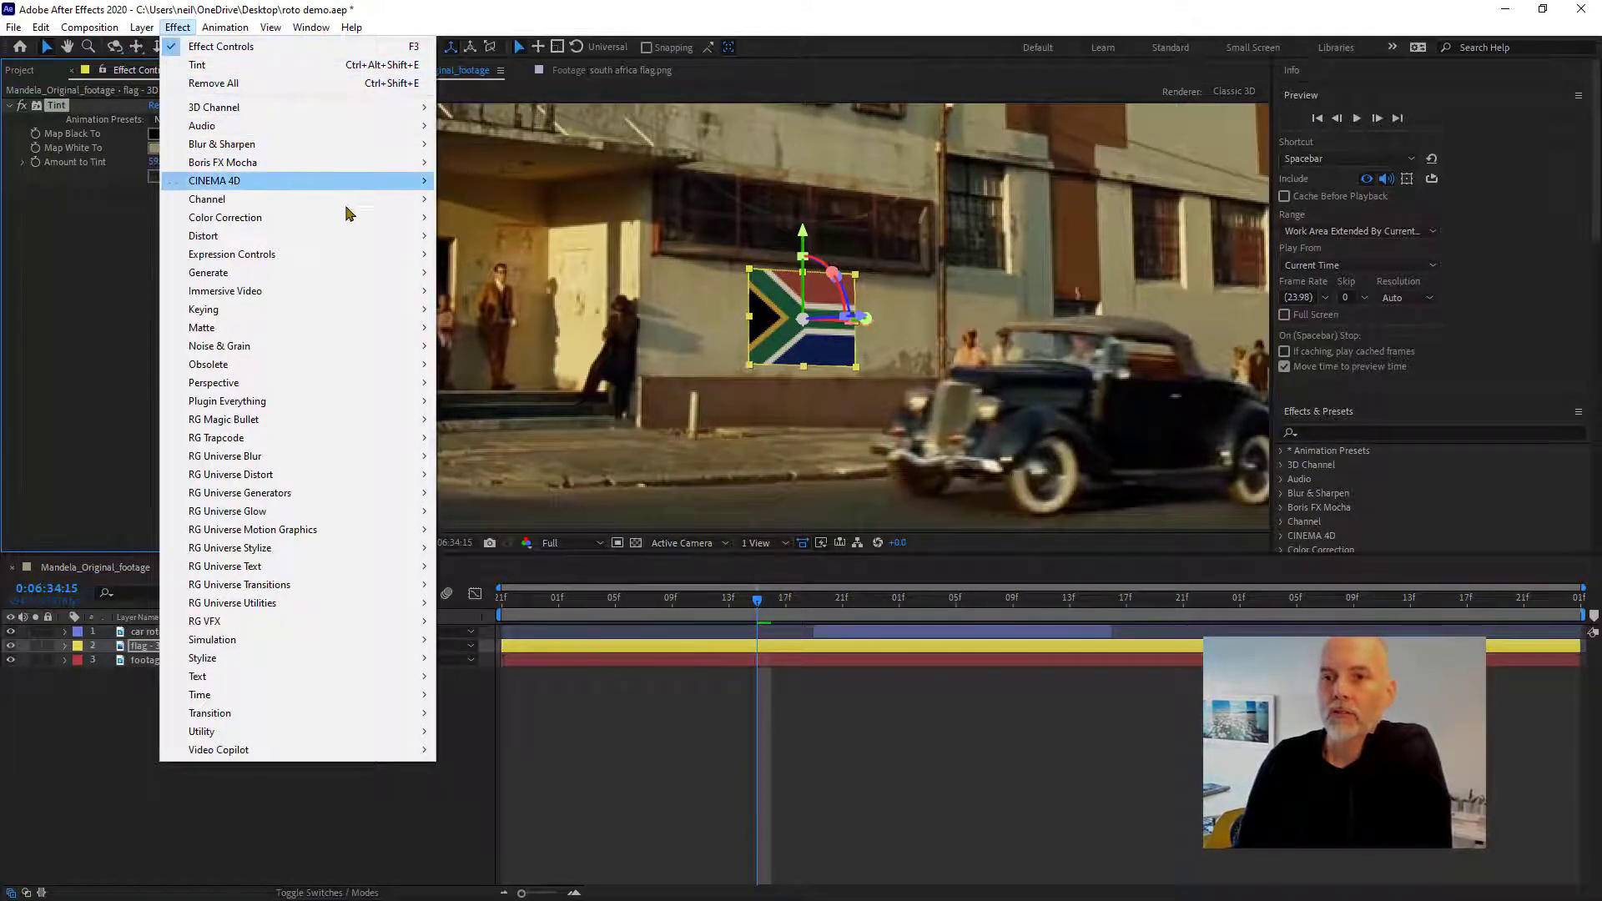
pyautogui.moveTo(394, 228)
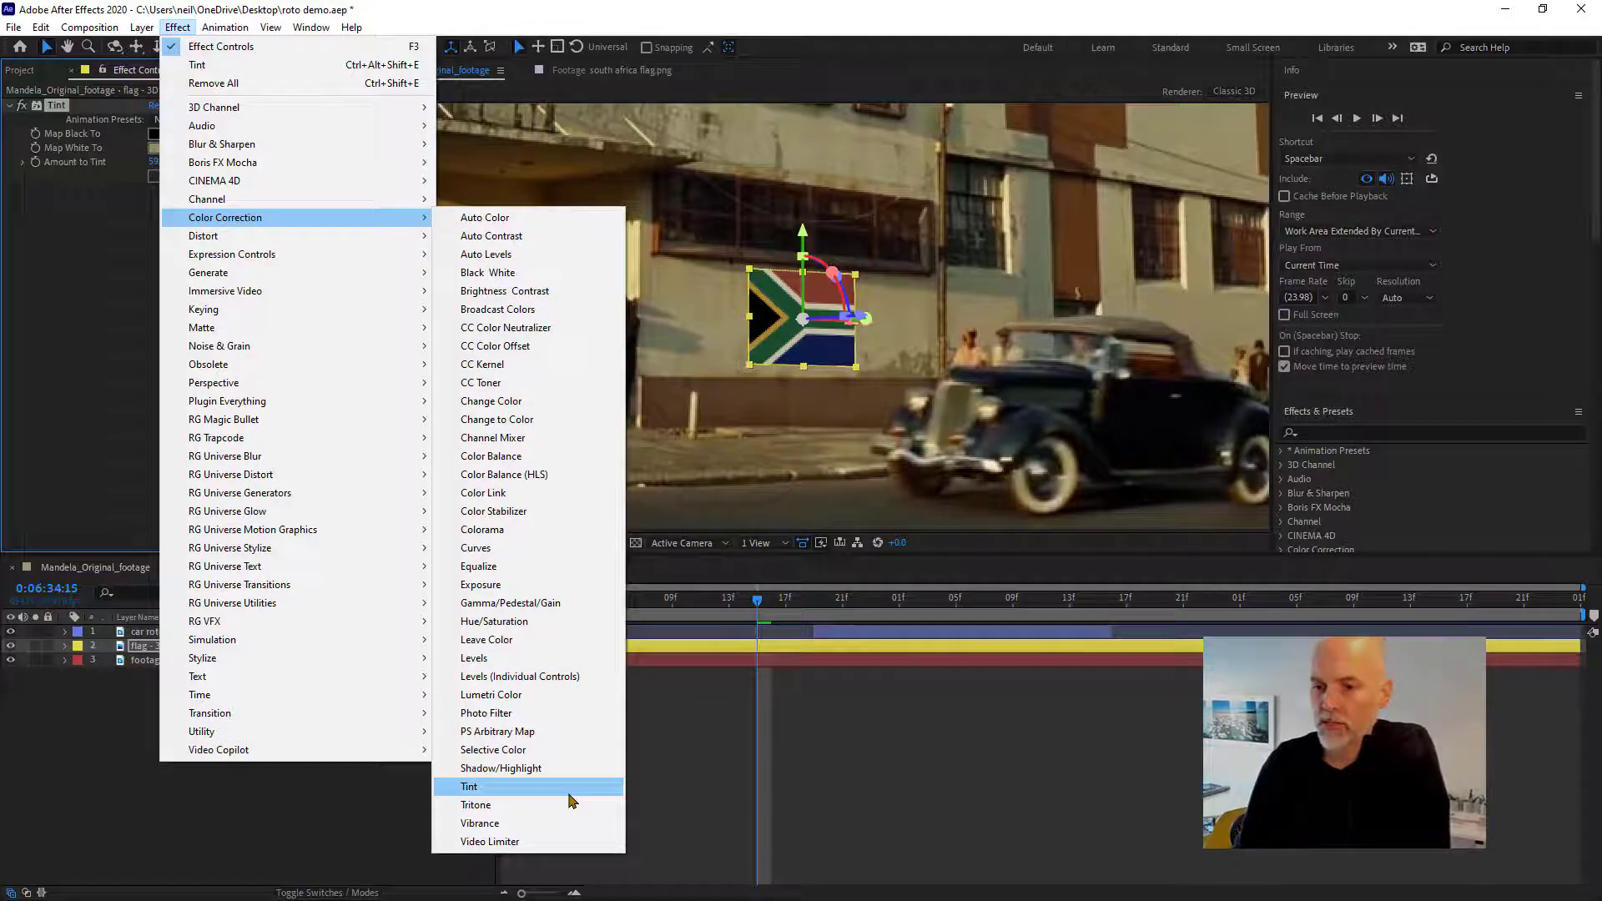
pyautogui.click(570, 804)
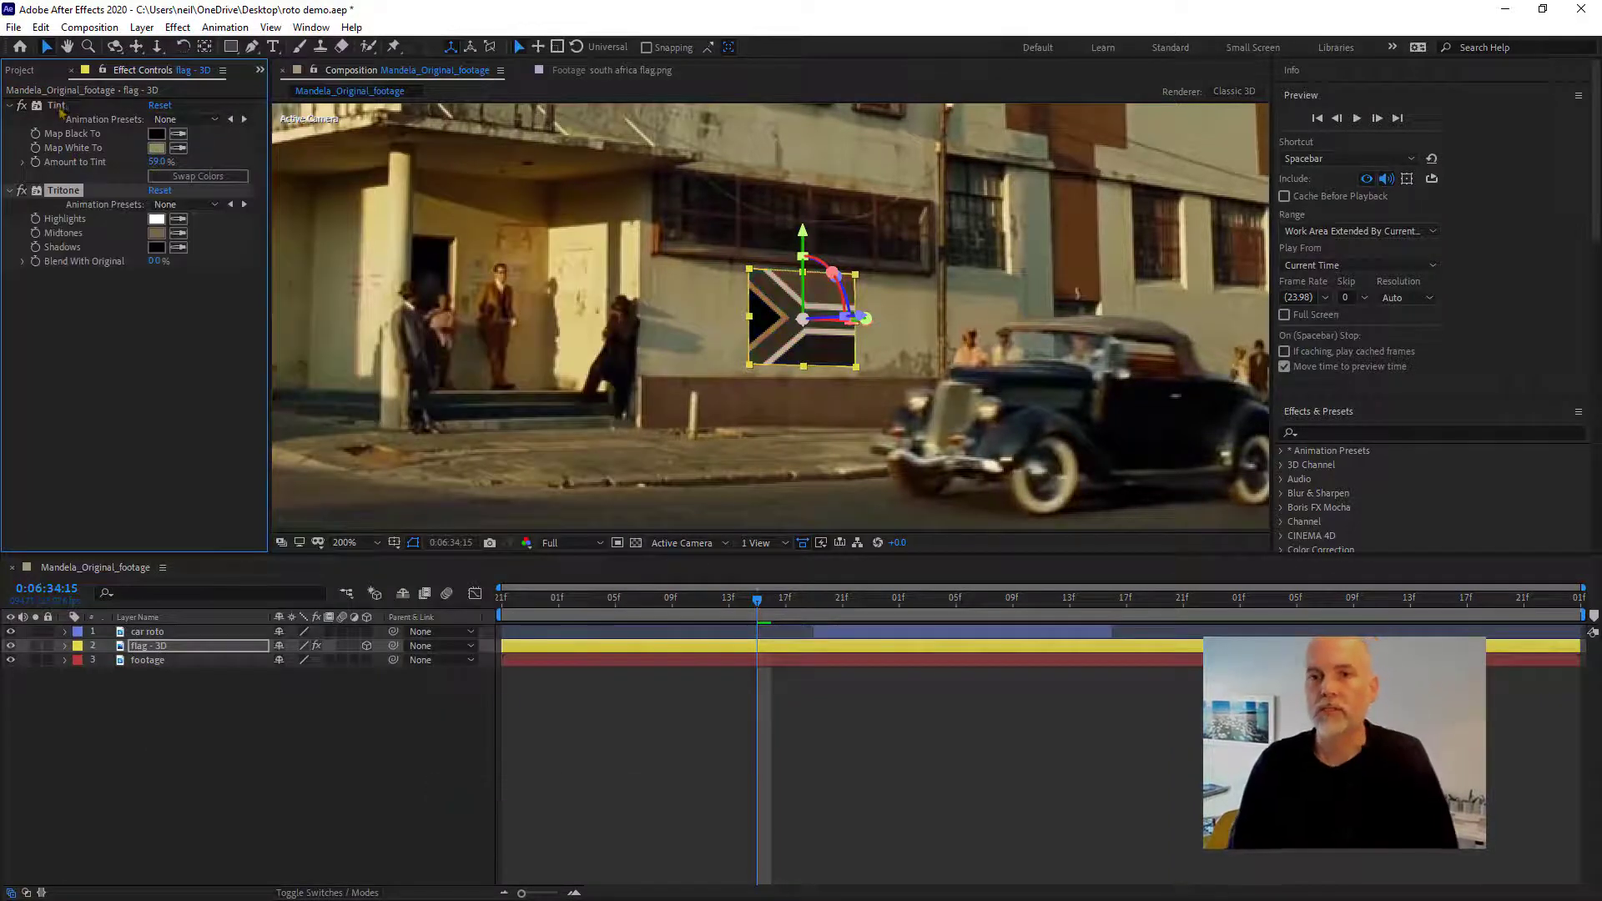
pyautogui.click(56, 106)
pyautogui.press('Delete')
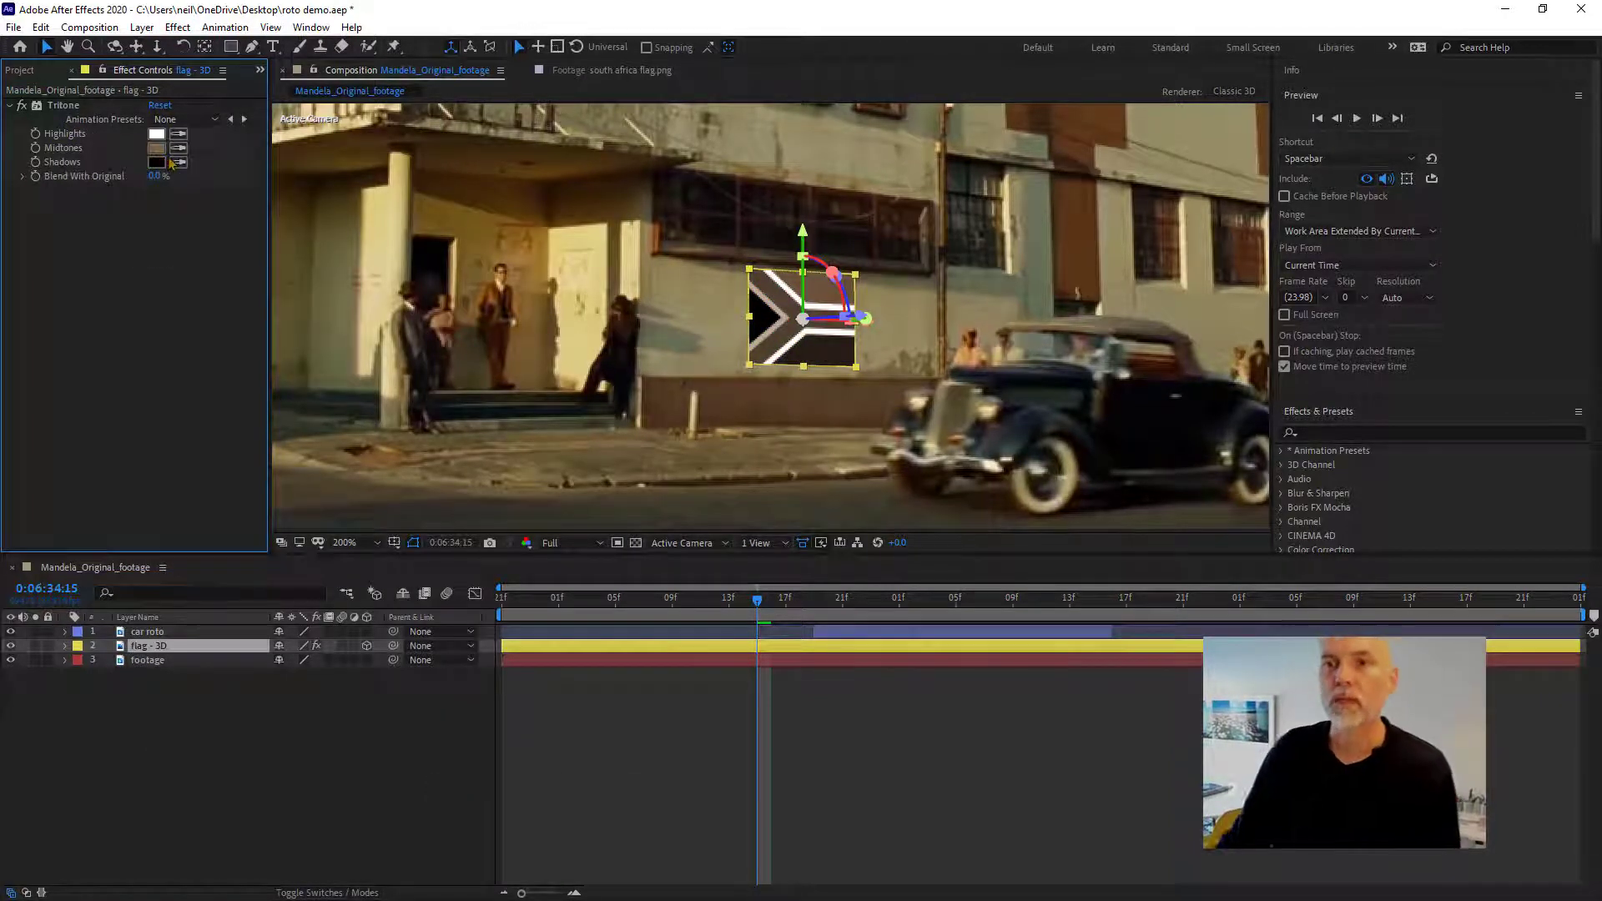
# - Sample Tritone's Highlights colour from the sunlit wall beside the doorway and set Blend With Original to 20%
pyautogui.click(178, 133)
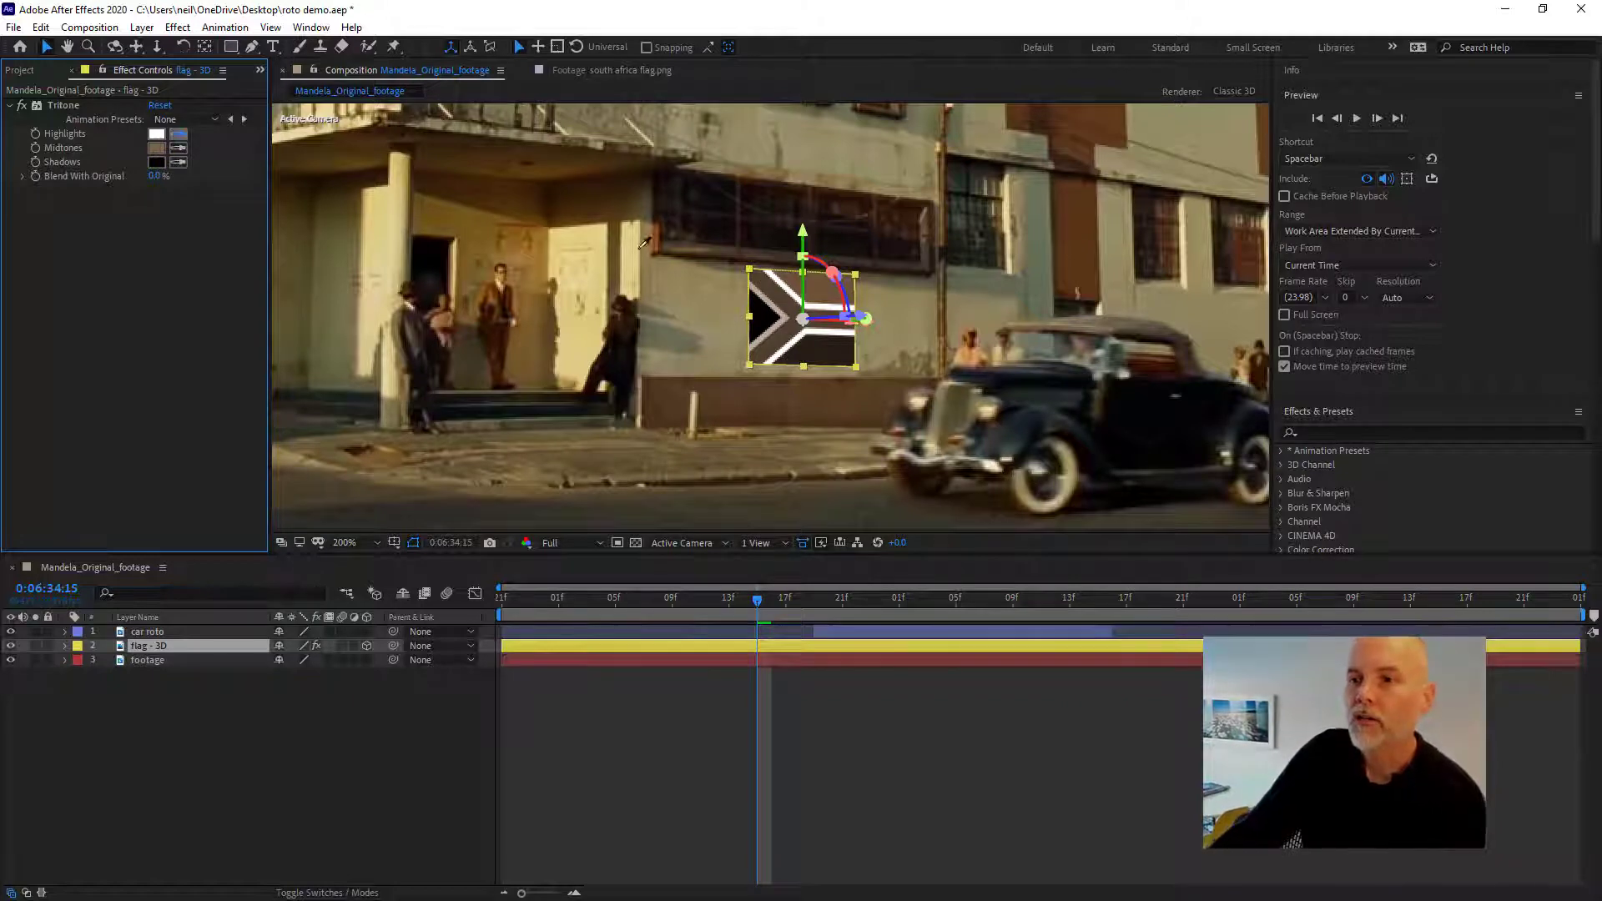
pyautogui.click(603, 234)
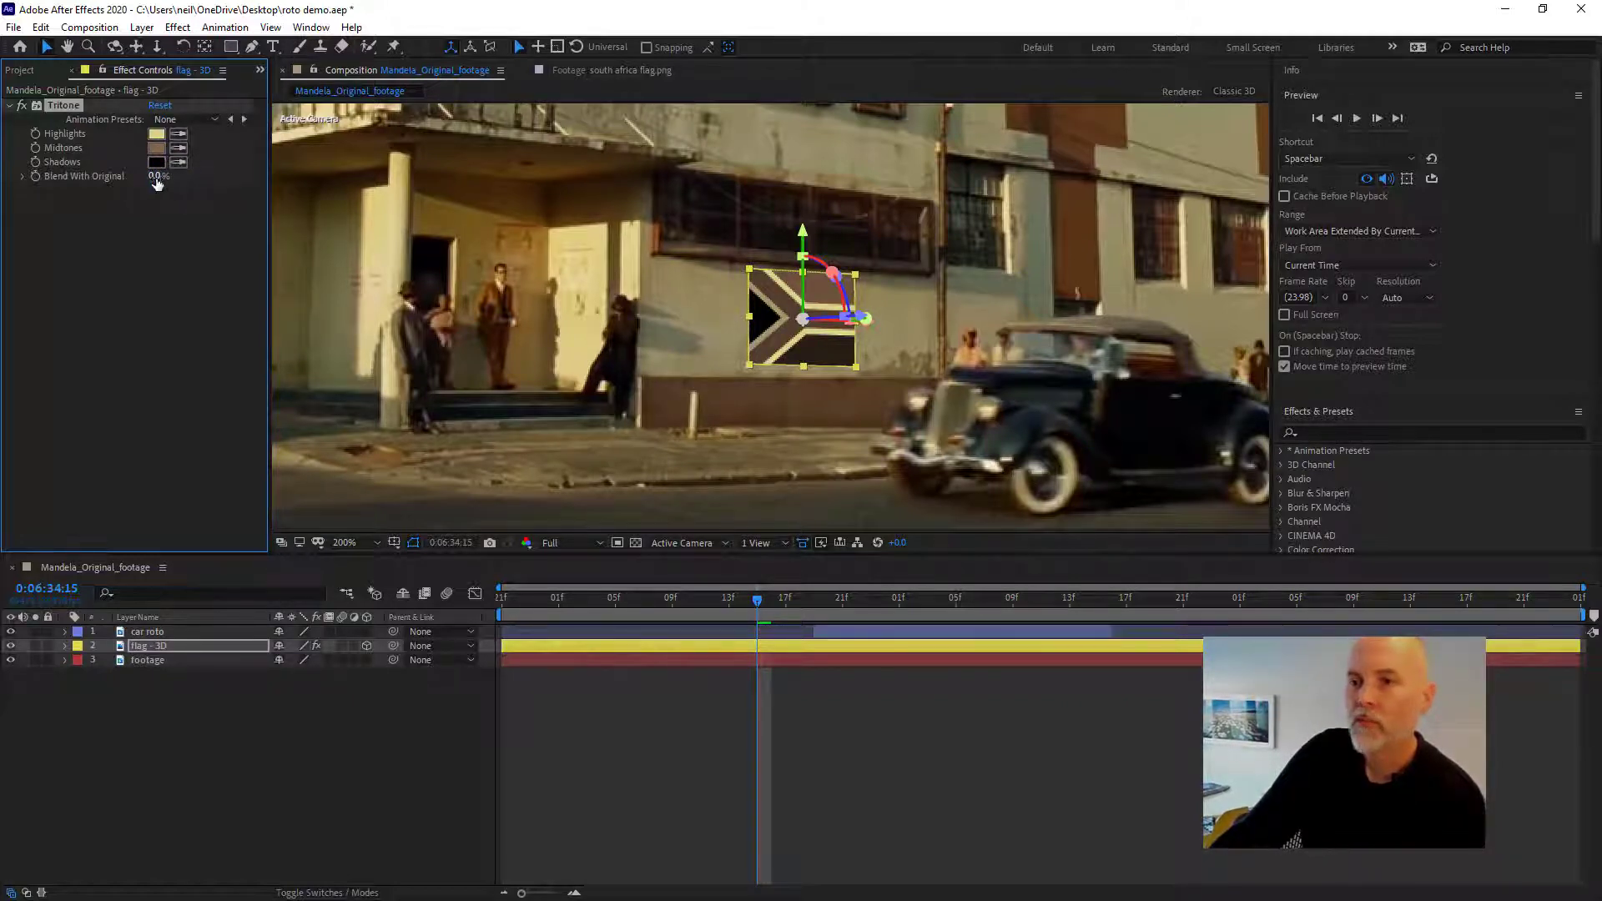
pyautogui.moveTo(157, 183)
pyautogui.mouseDown()
pyautogui.moveTo(187, 177)
pyautogui.moveTo(162, 177)
pyautogui.mouseUp()
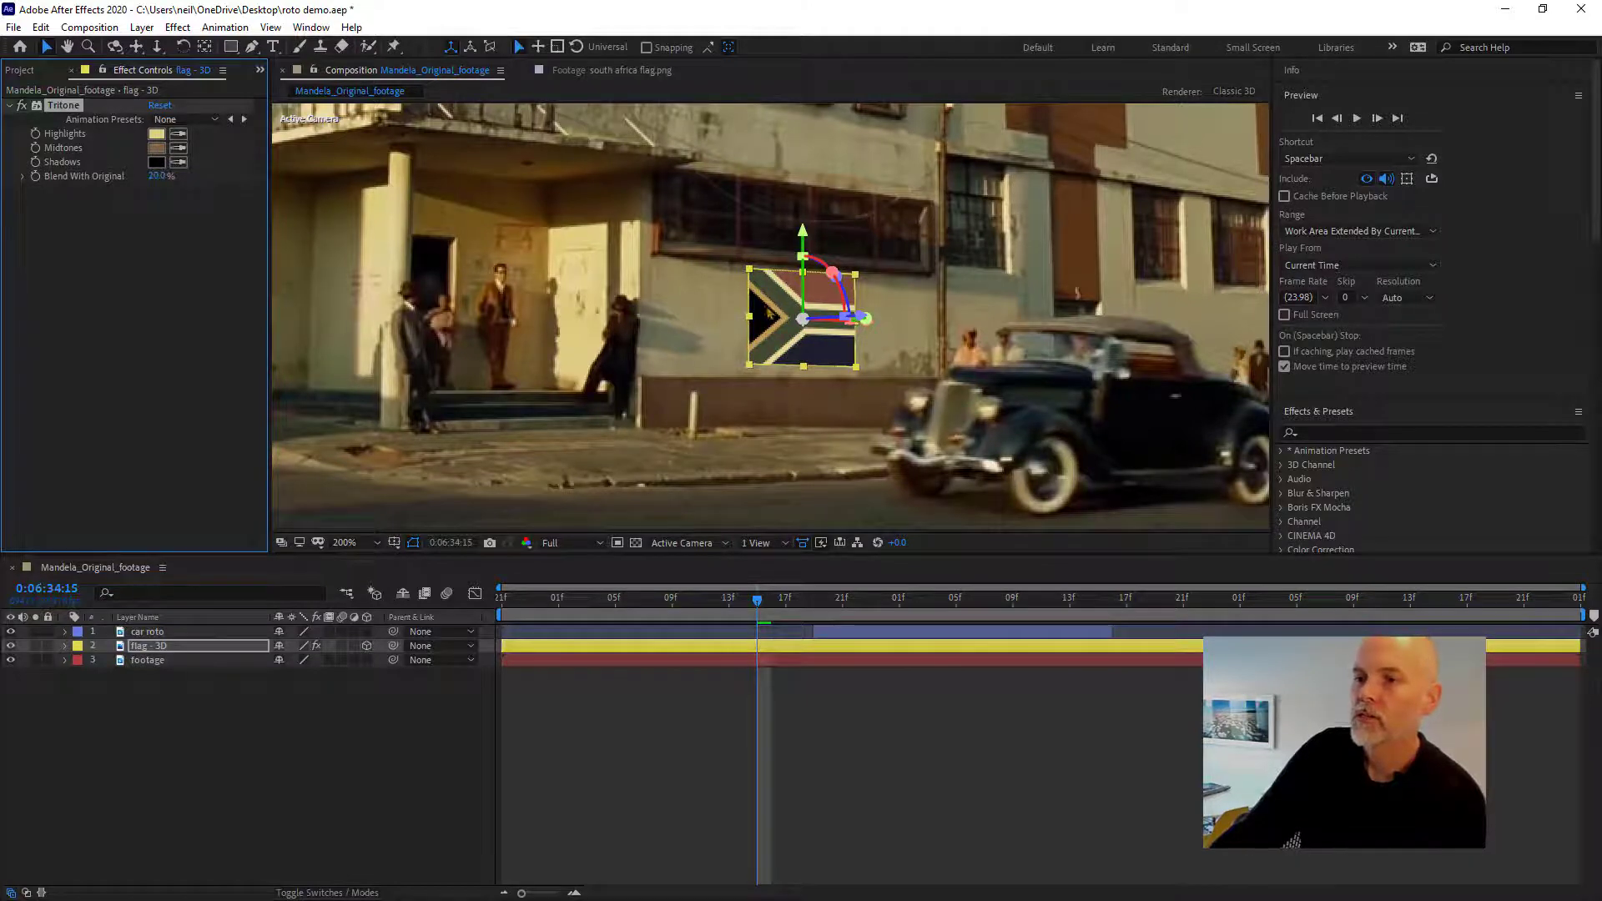
# - View the composition at 100% and compare the flag with Tritone turned off and on again
pyautogui.press('/')
pyautogui.click(573, 703)
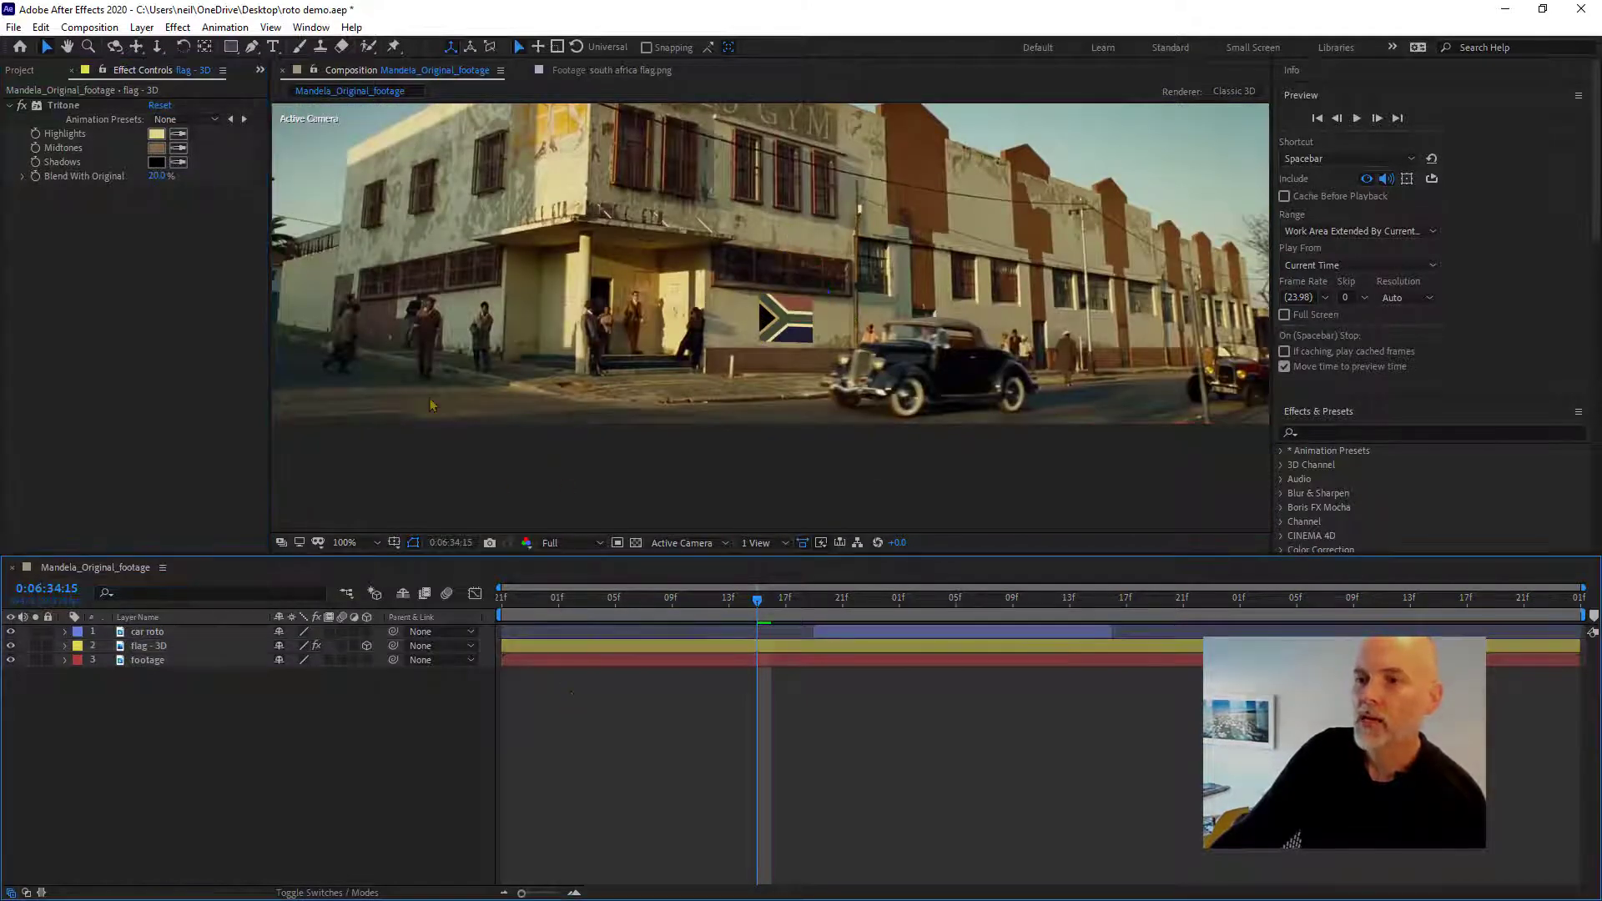
pyautogui.click(22, 106)
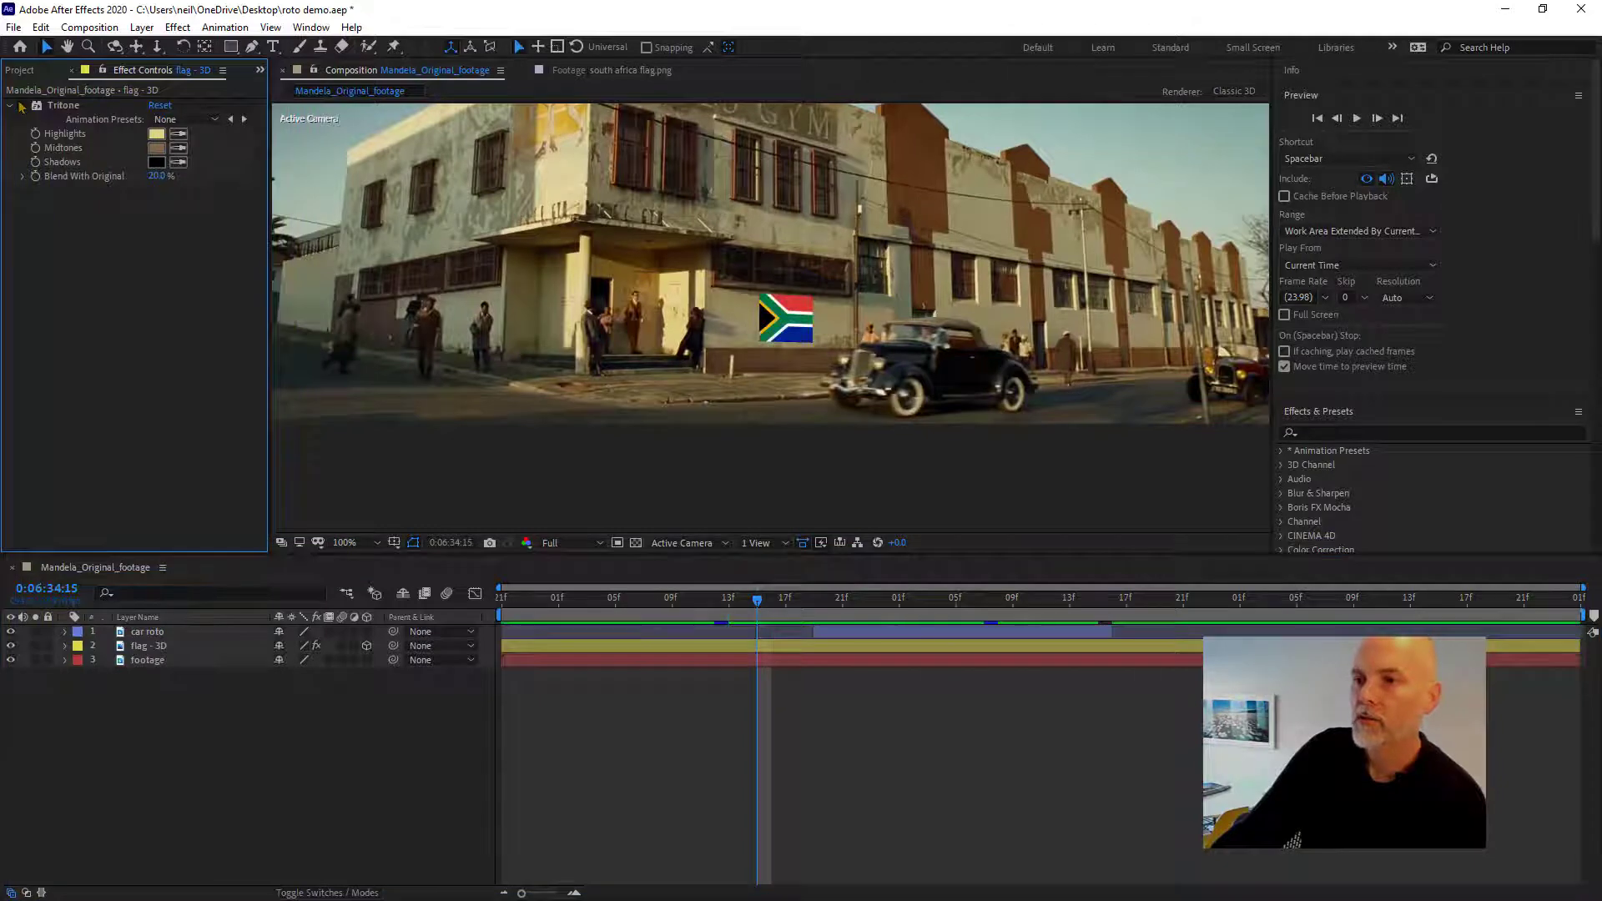
pyautogui.click(23, 106)
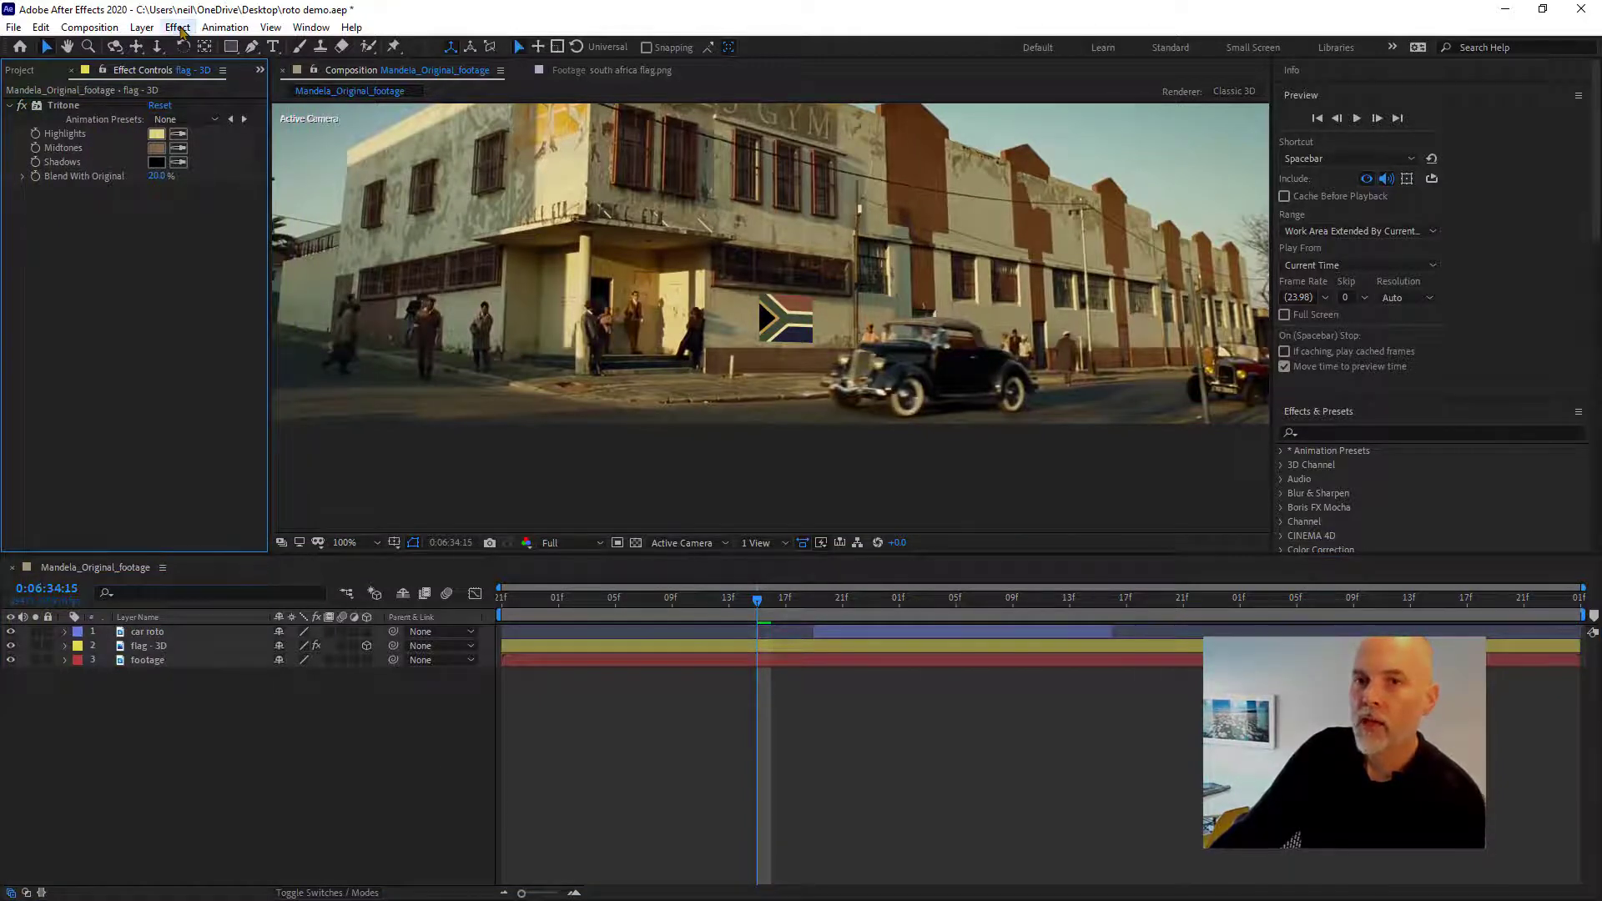
# - Add Hue/Saturation to the flag - 3D layer with Master Saturation at -43 and Master Lightness at -10
pyautogui.click(177, 28)
pyautogui.click(178, 27)
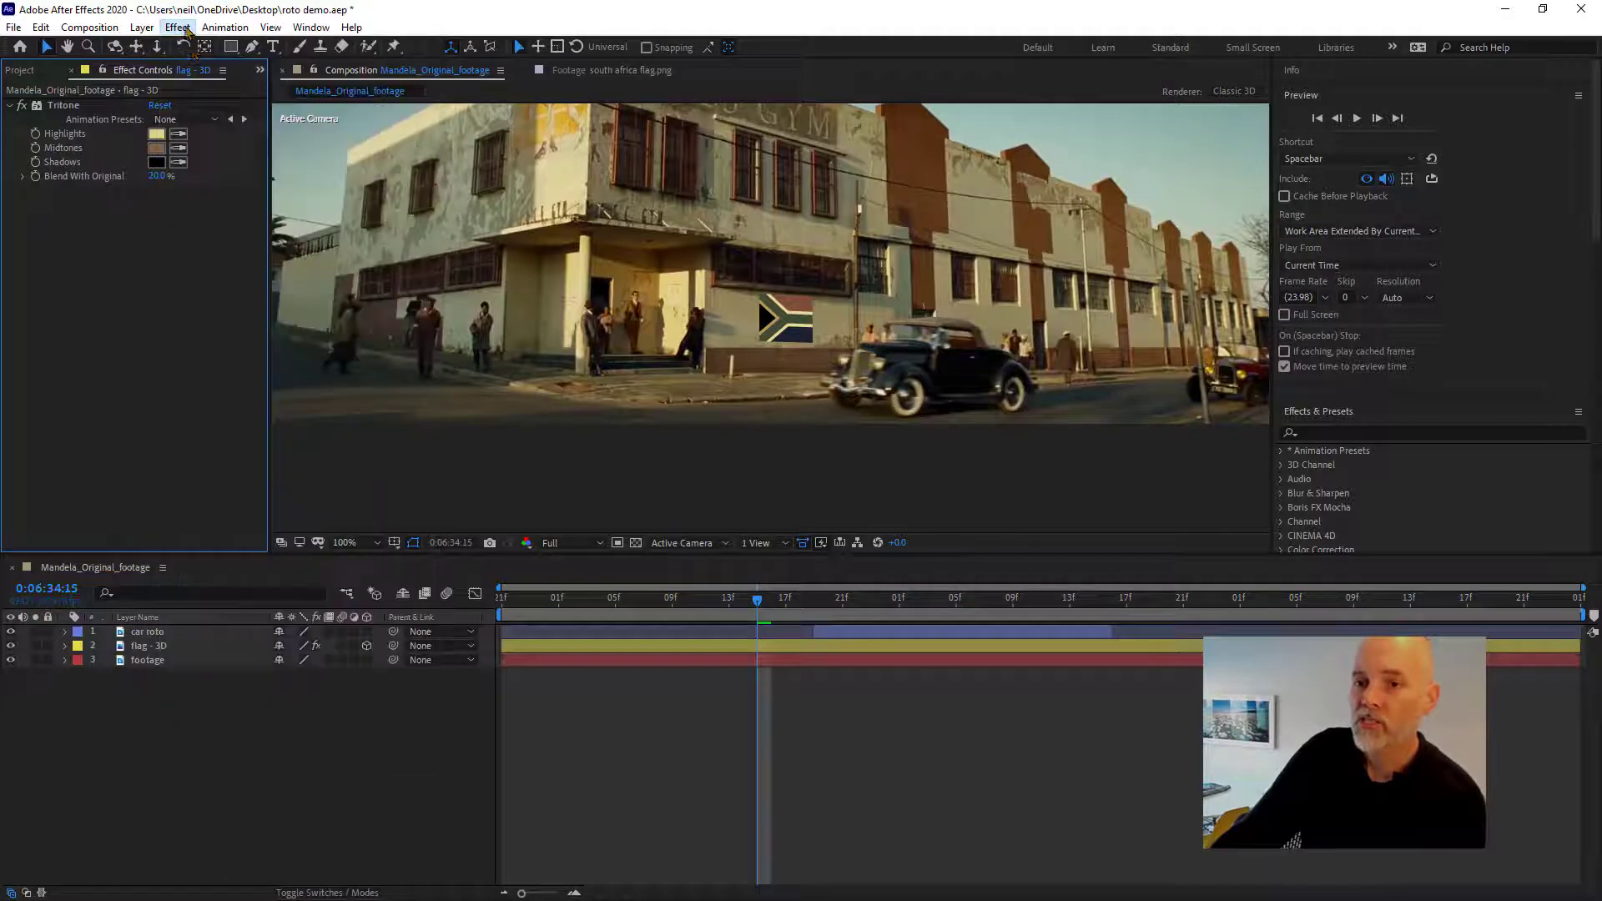
pyautogui.click(177, 648)
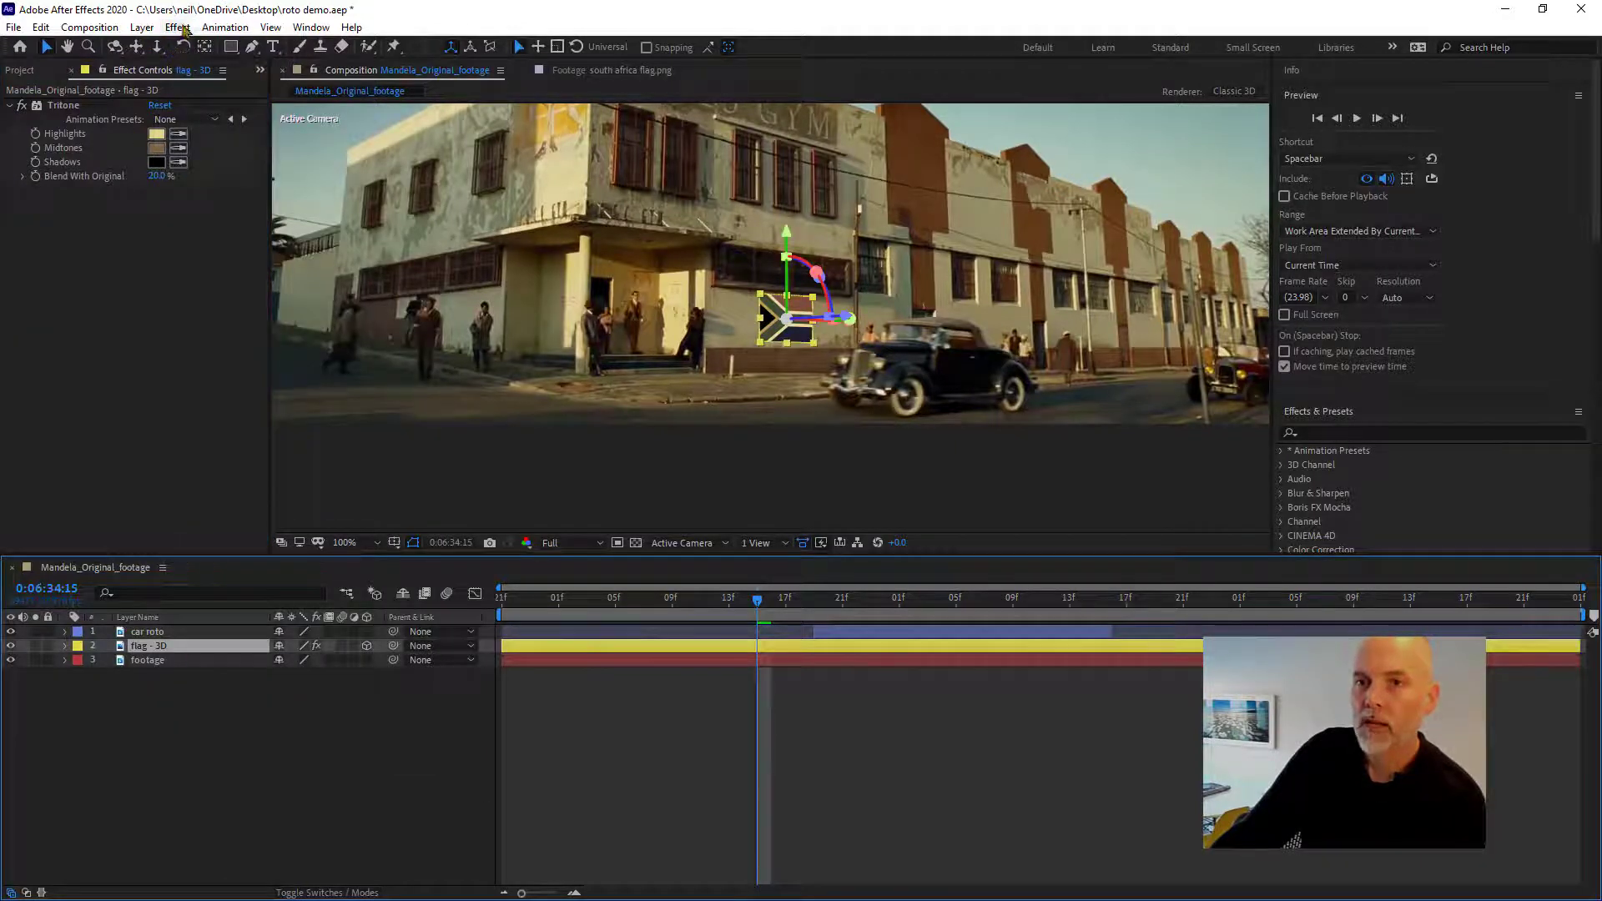
pyautogui.click(177, 27)
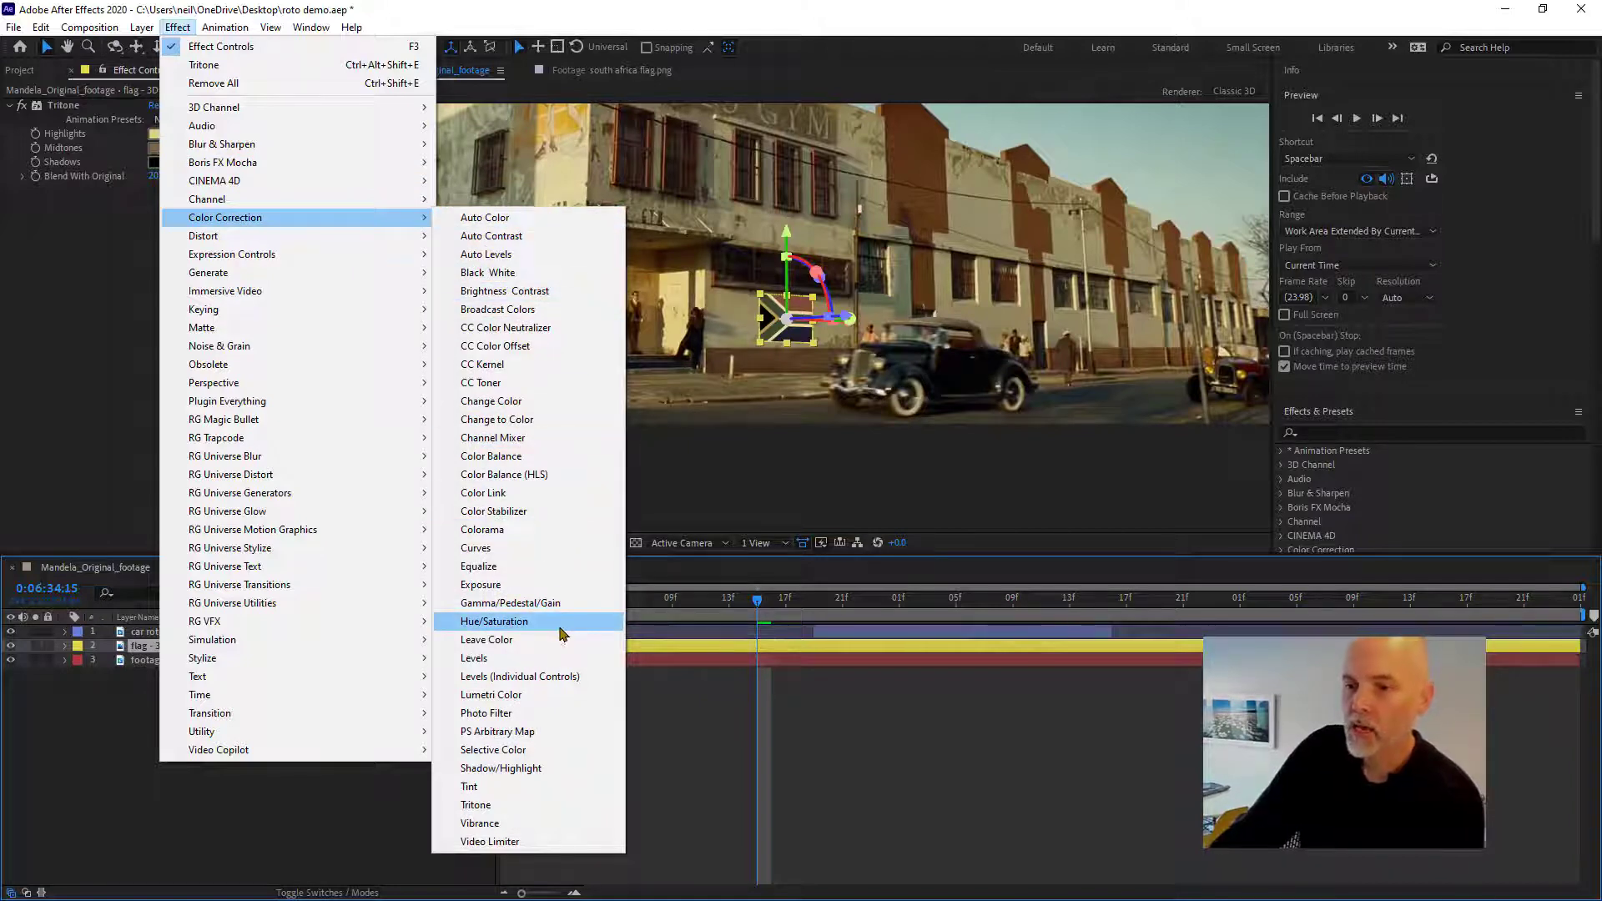
pyautogui.click(587, 625)
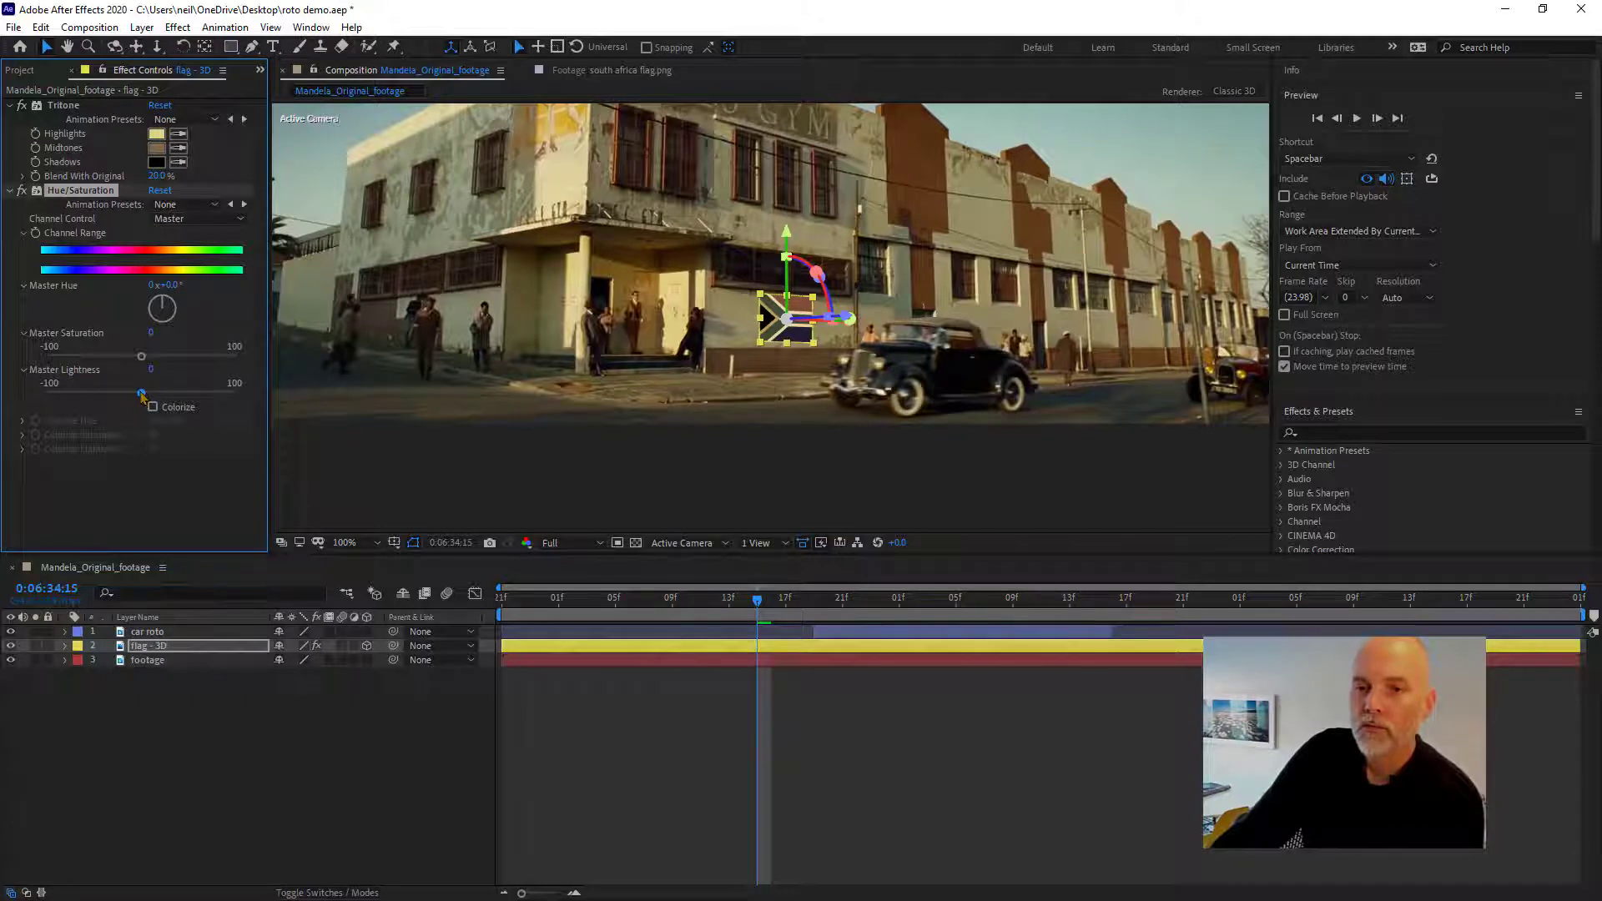
pyautogui.moveTo(141, 357); pyautogui.dragTo(130, 394)
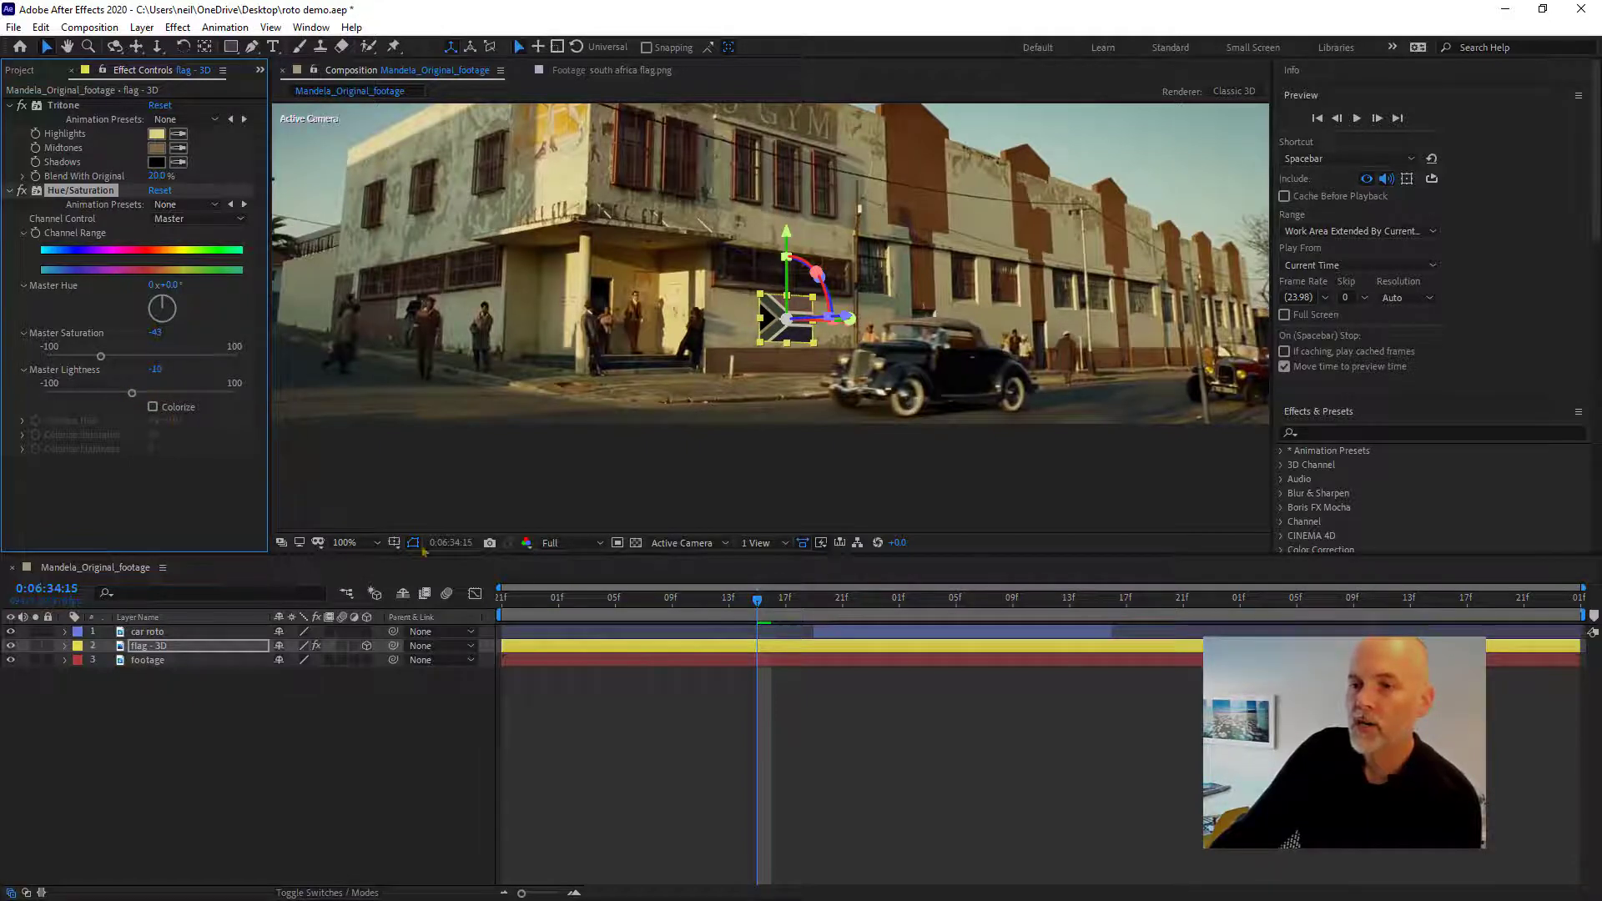
pyautogui.click(654, 672)
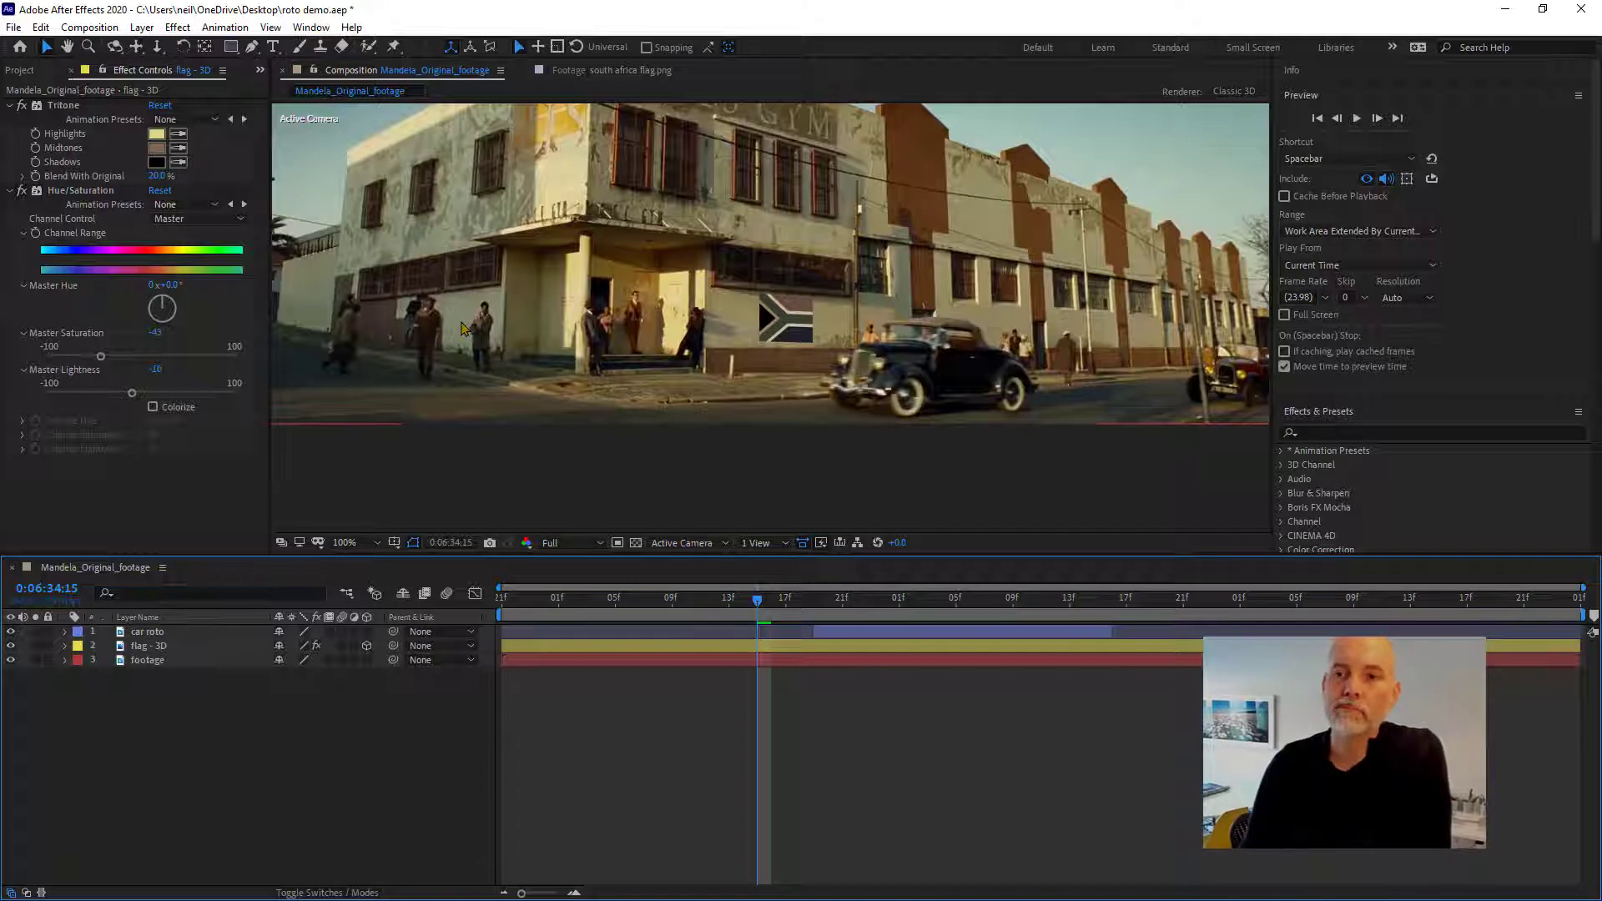
pyautogui.click(173, 28)
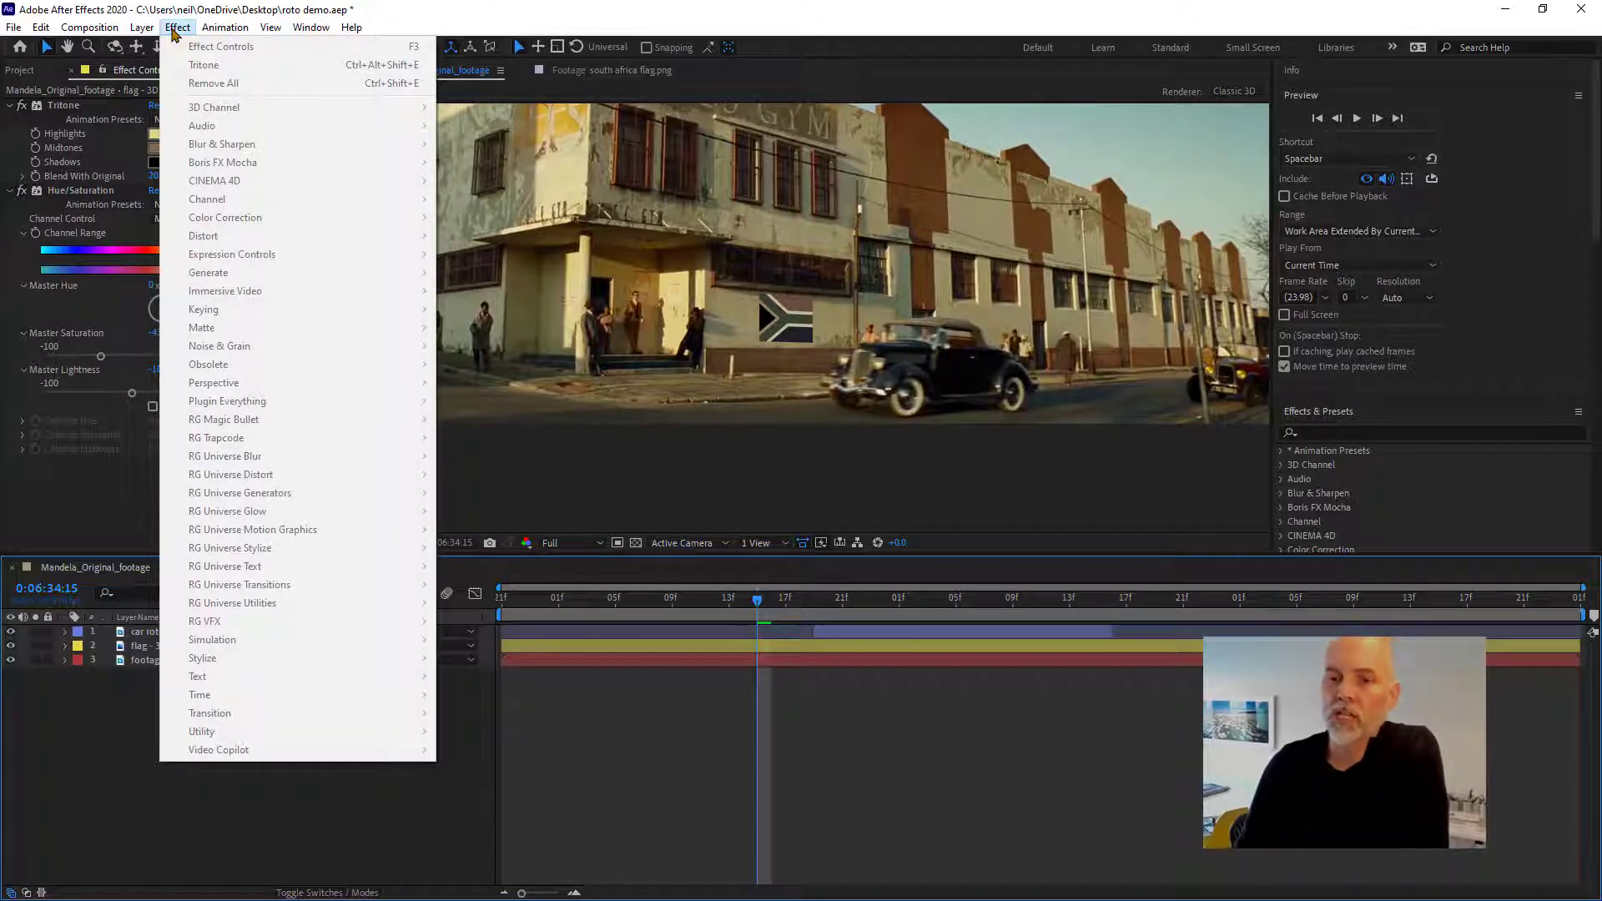
pyautogui.click(147, 648)
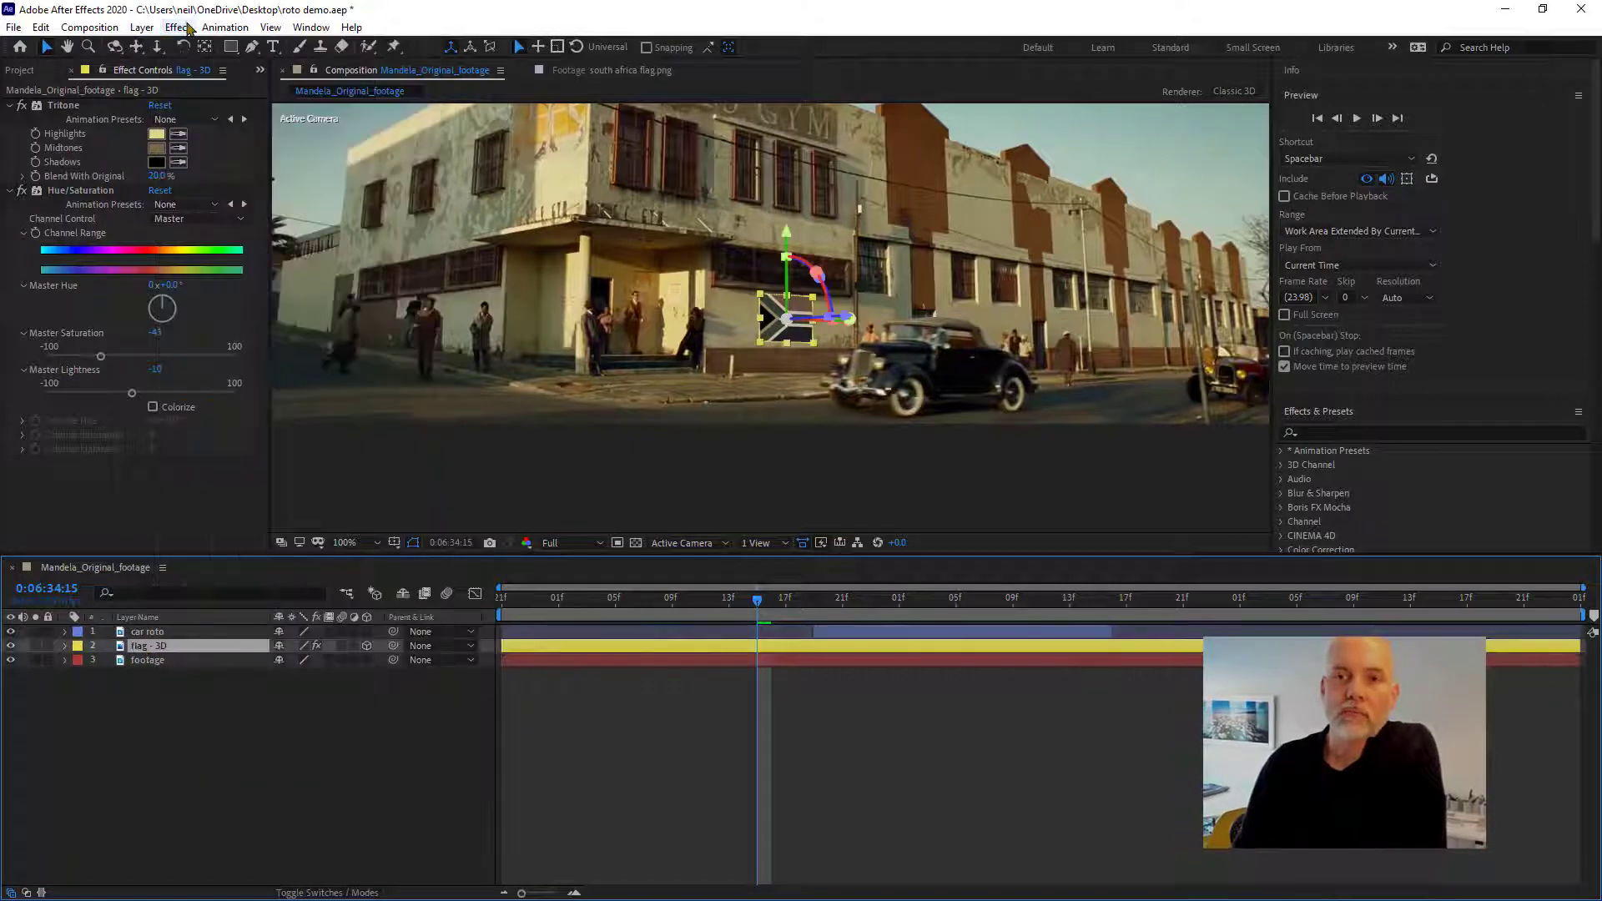
pyautogui.click(185, 29)
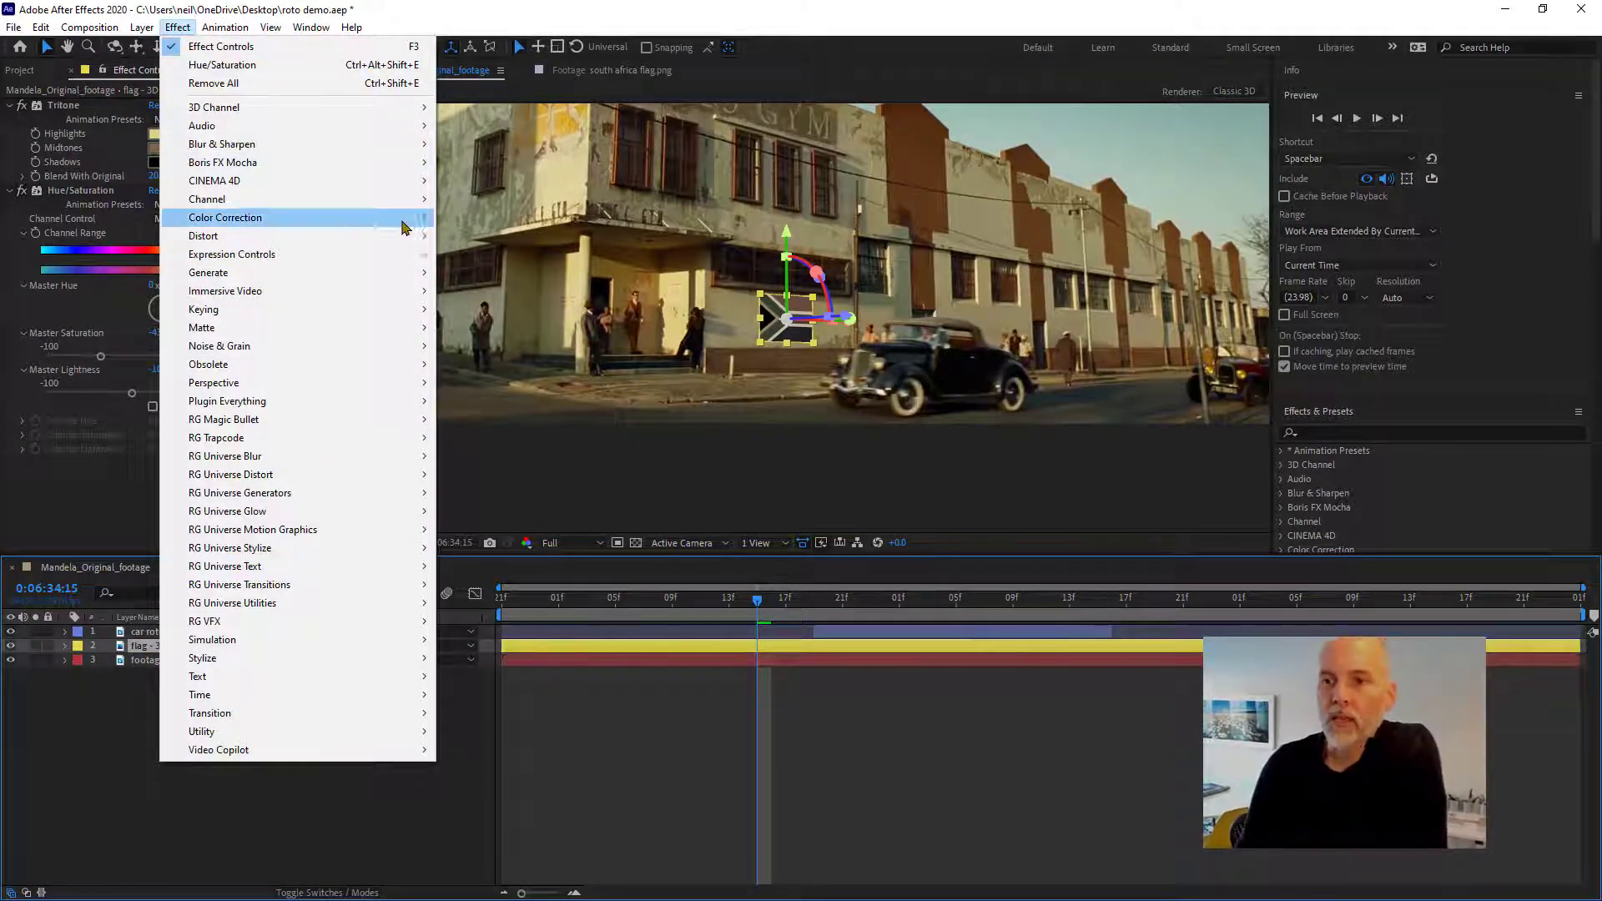
pyautogui.moveTo(424, 221)
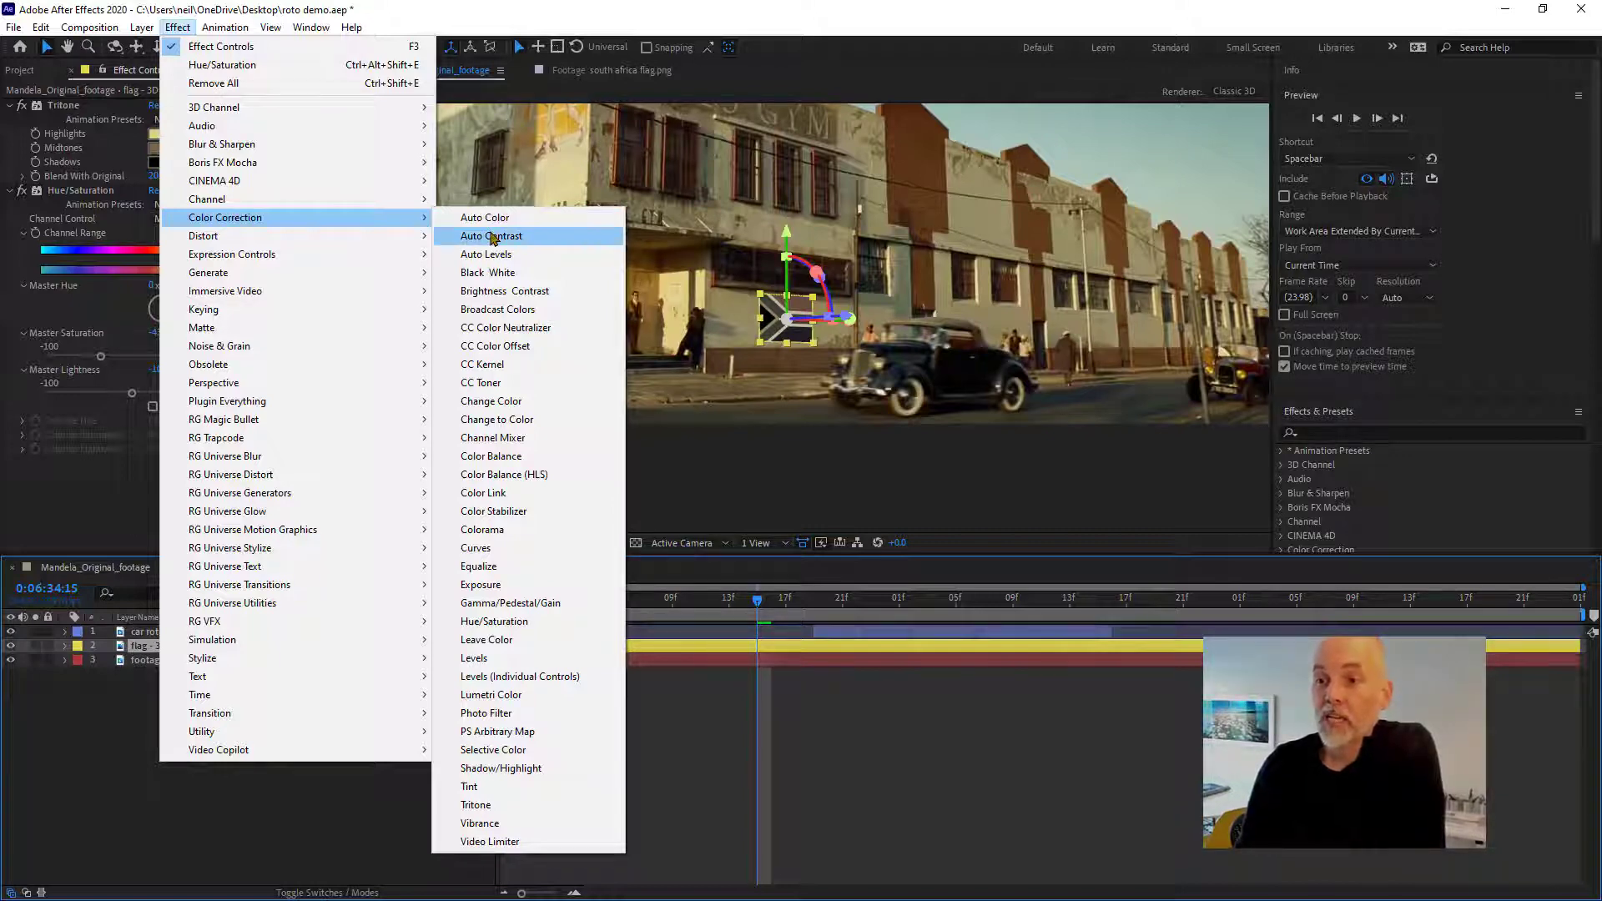
pyautogui.click(77, 761)
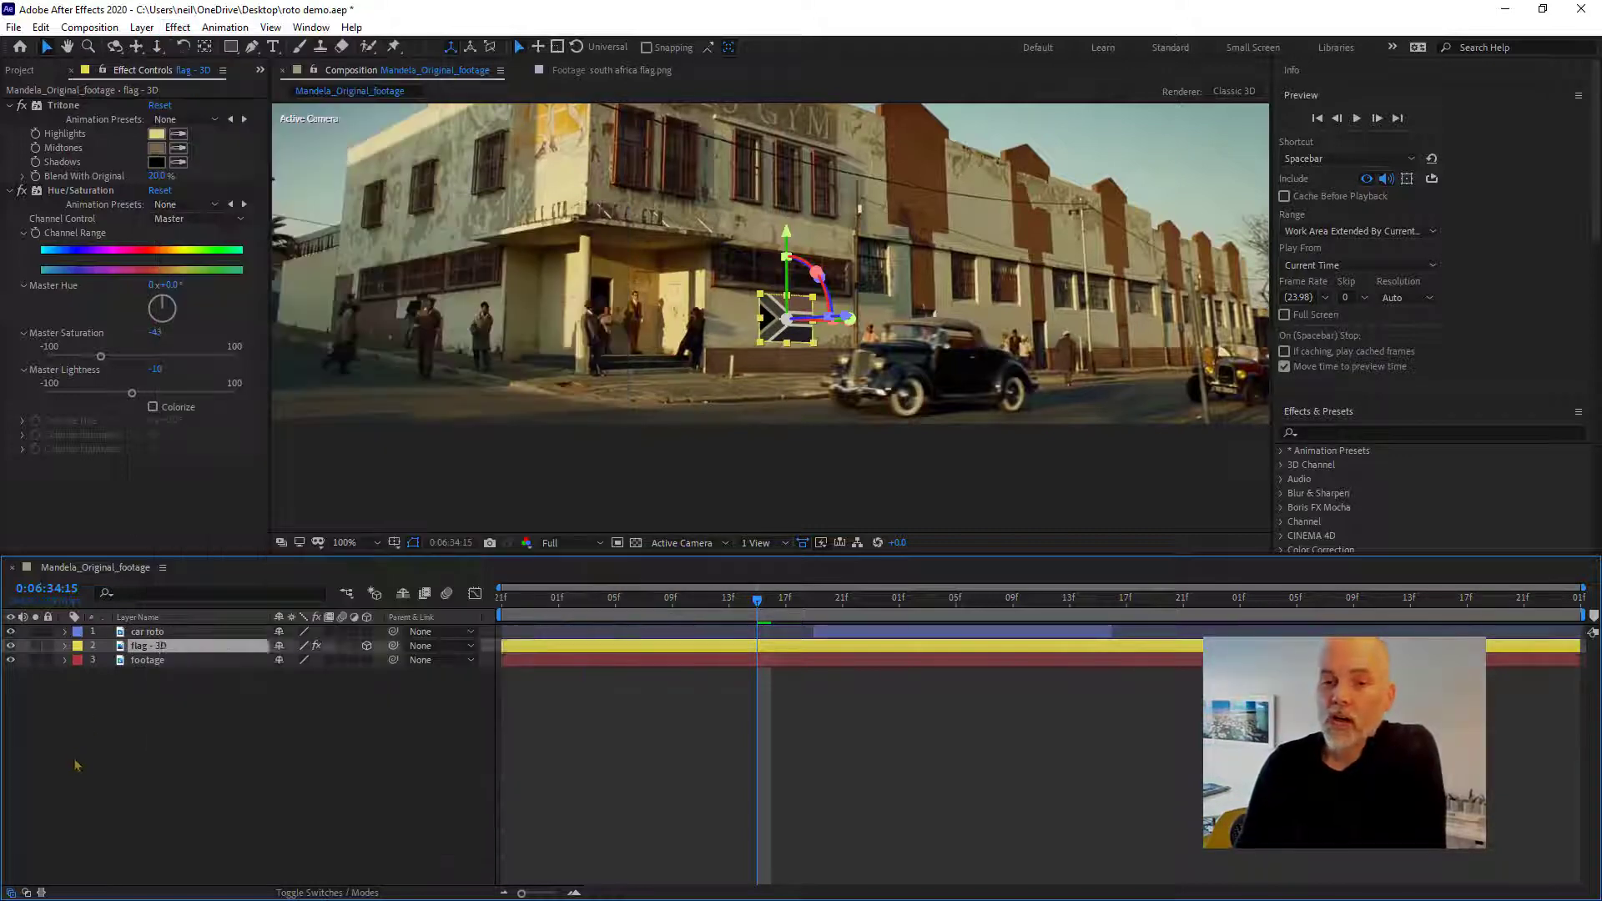
# - Delete the Hue/Saturation and Tritone effects from the flag - 3D layer
pyautogui.click(84, 191)
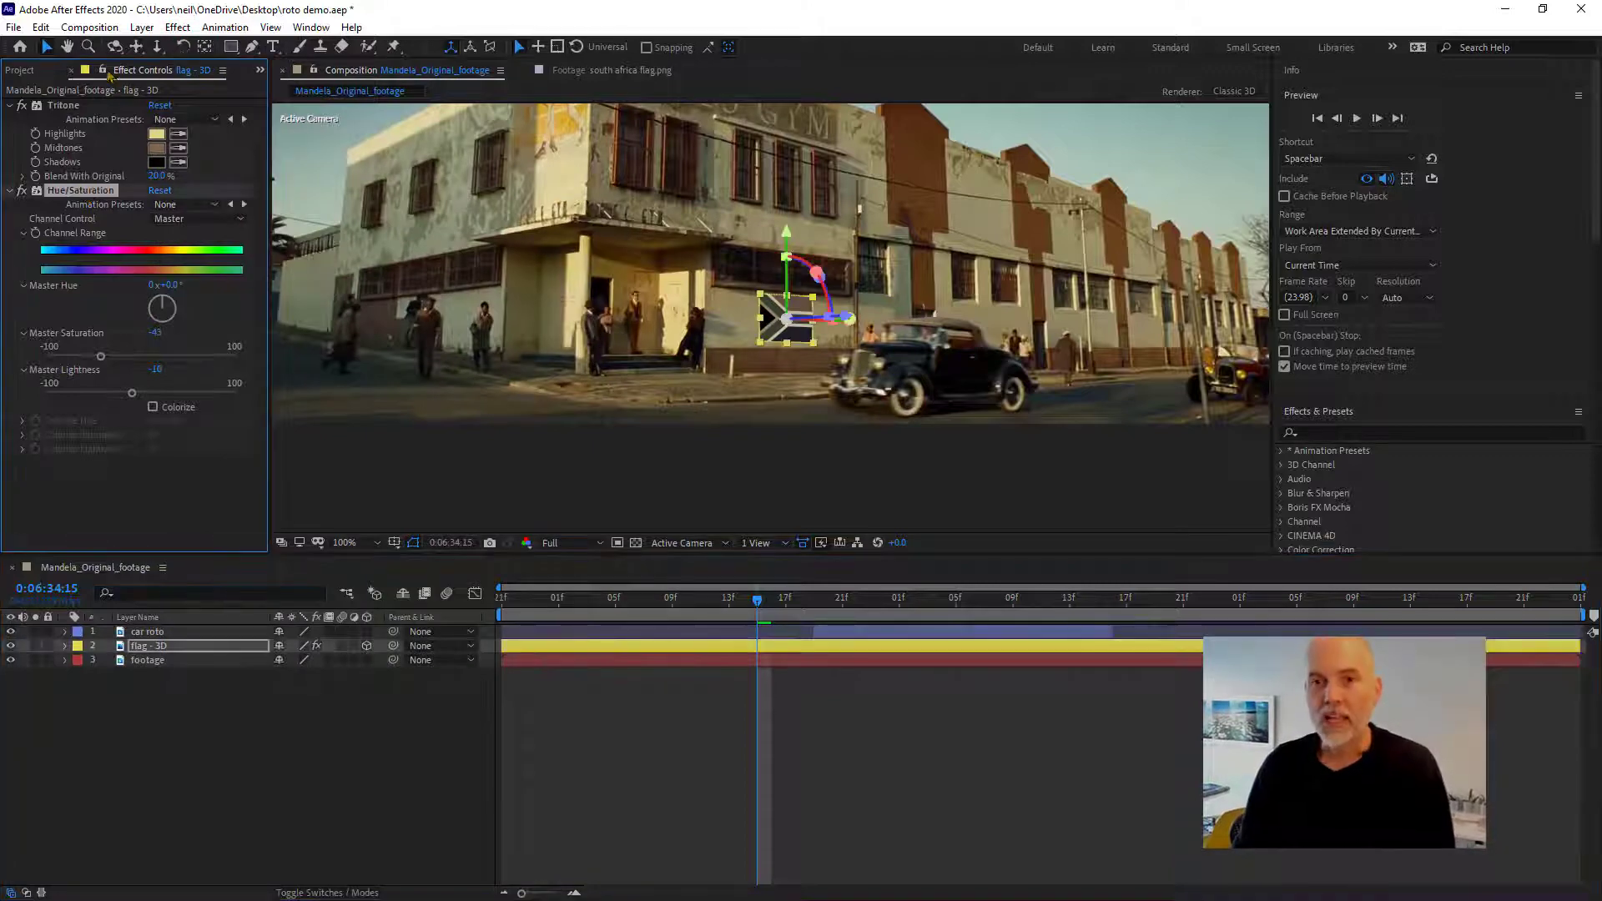
pyautogui.press('Delete')
pyautogui.press('Delete')
# - Add the Levels color correction effect to the flag - 3D layer and widen the area showing its effect settings
pyautogui.click(178, 27)
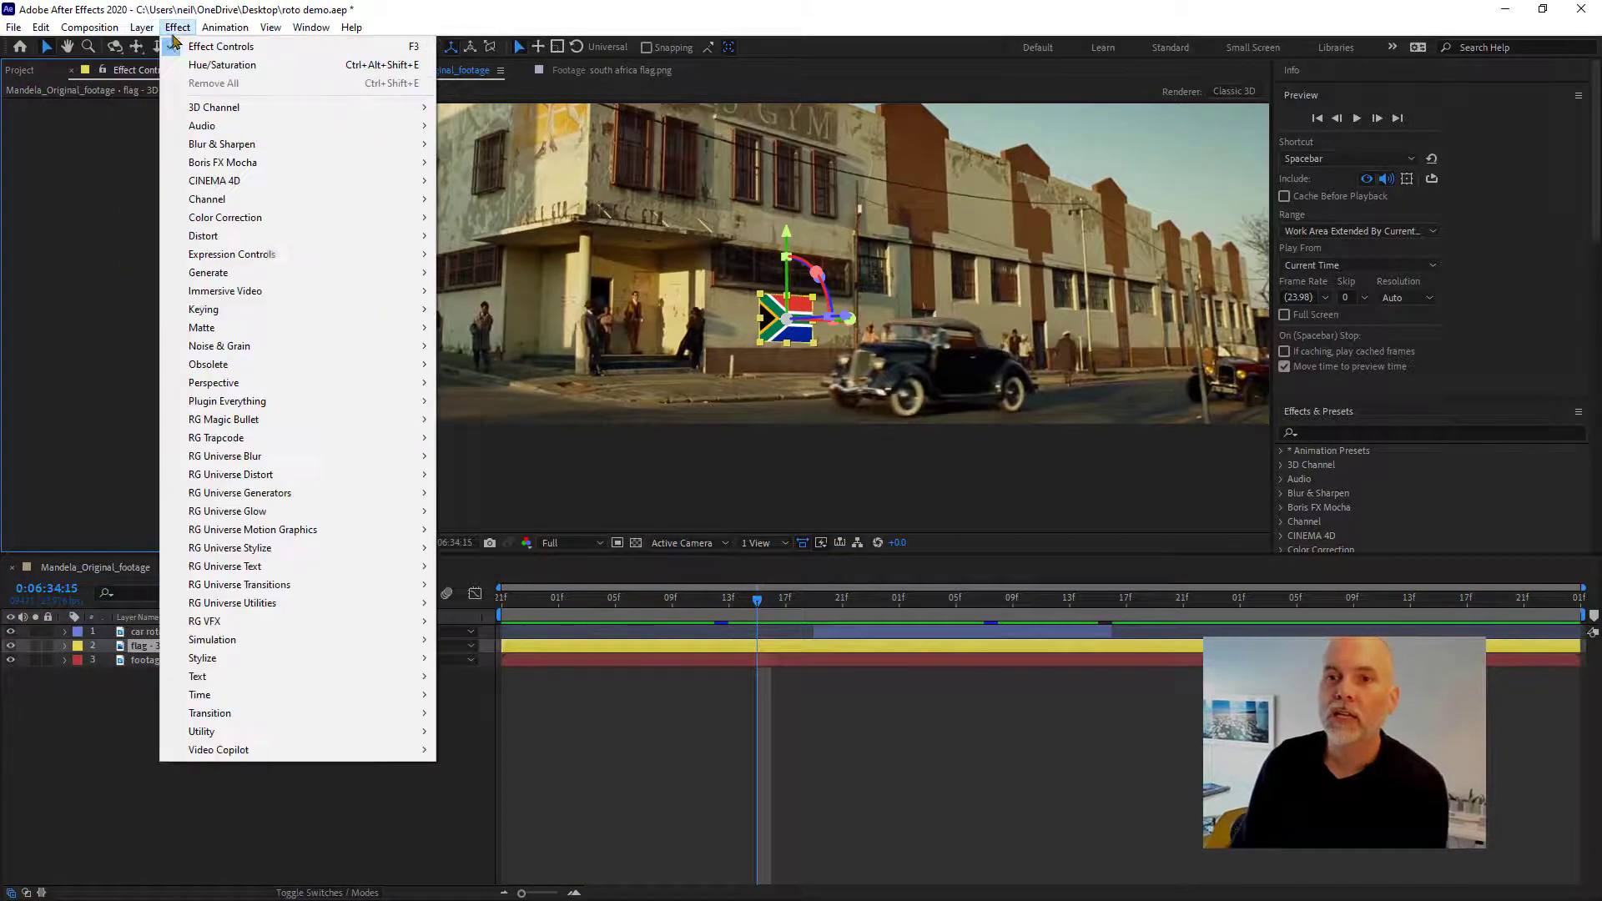
pyautogui.moveTo(275, 217)
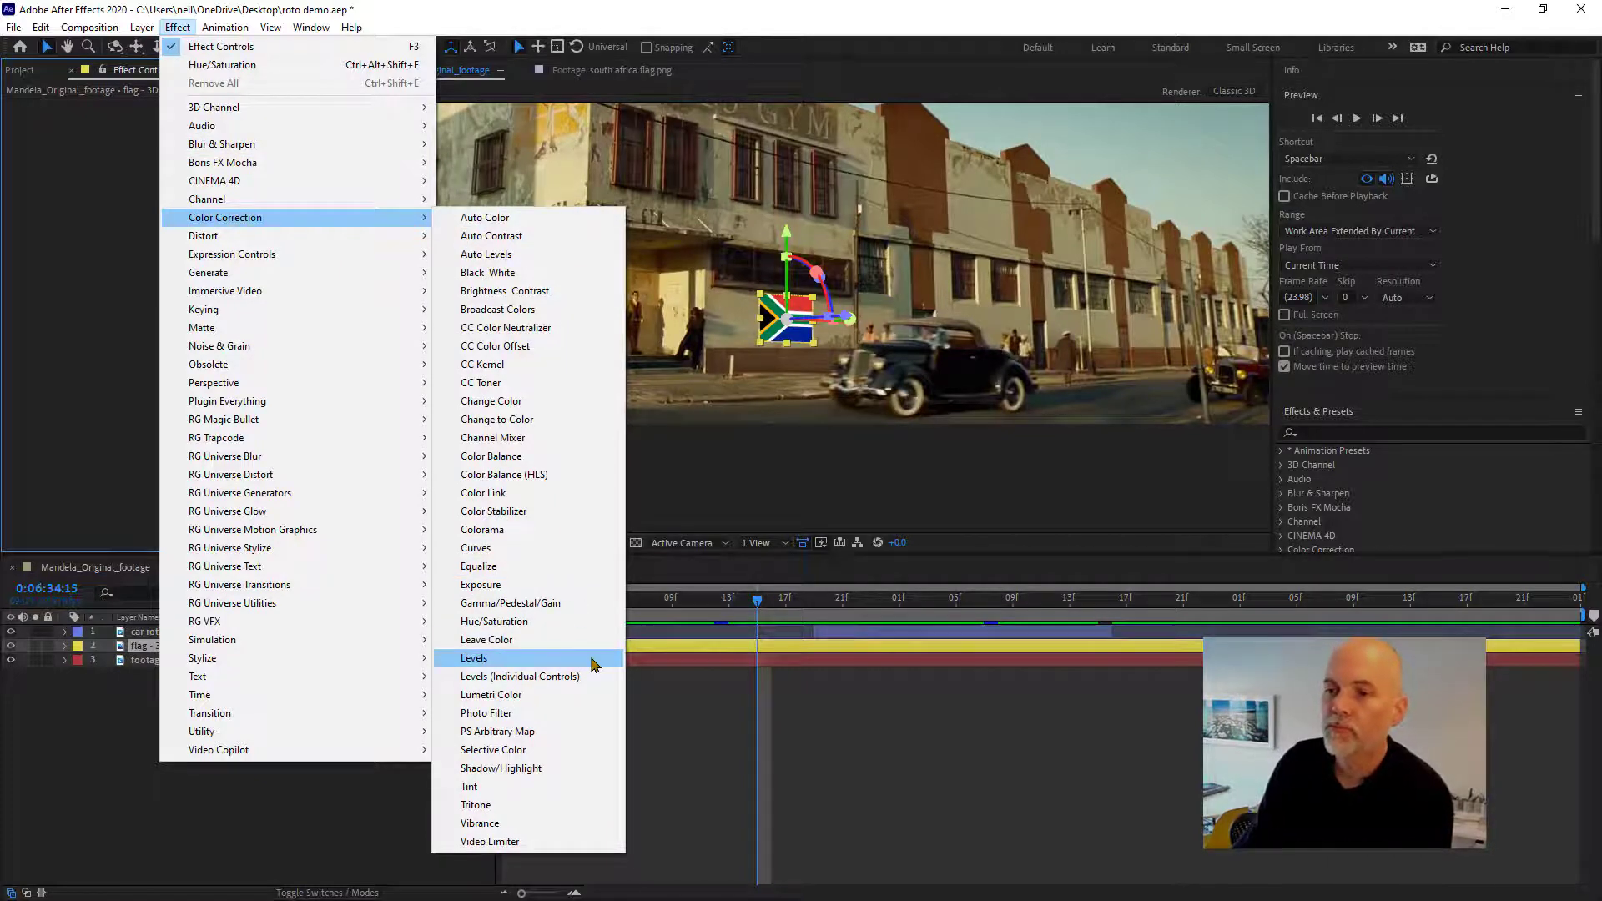
pyautogui.click(474, 659)
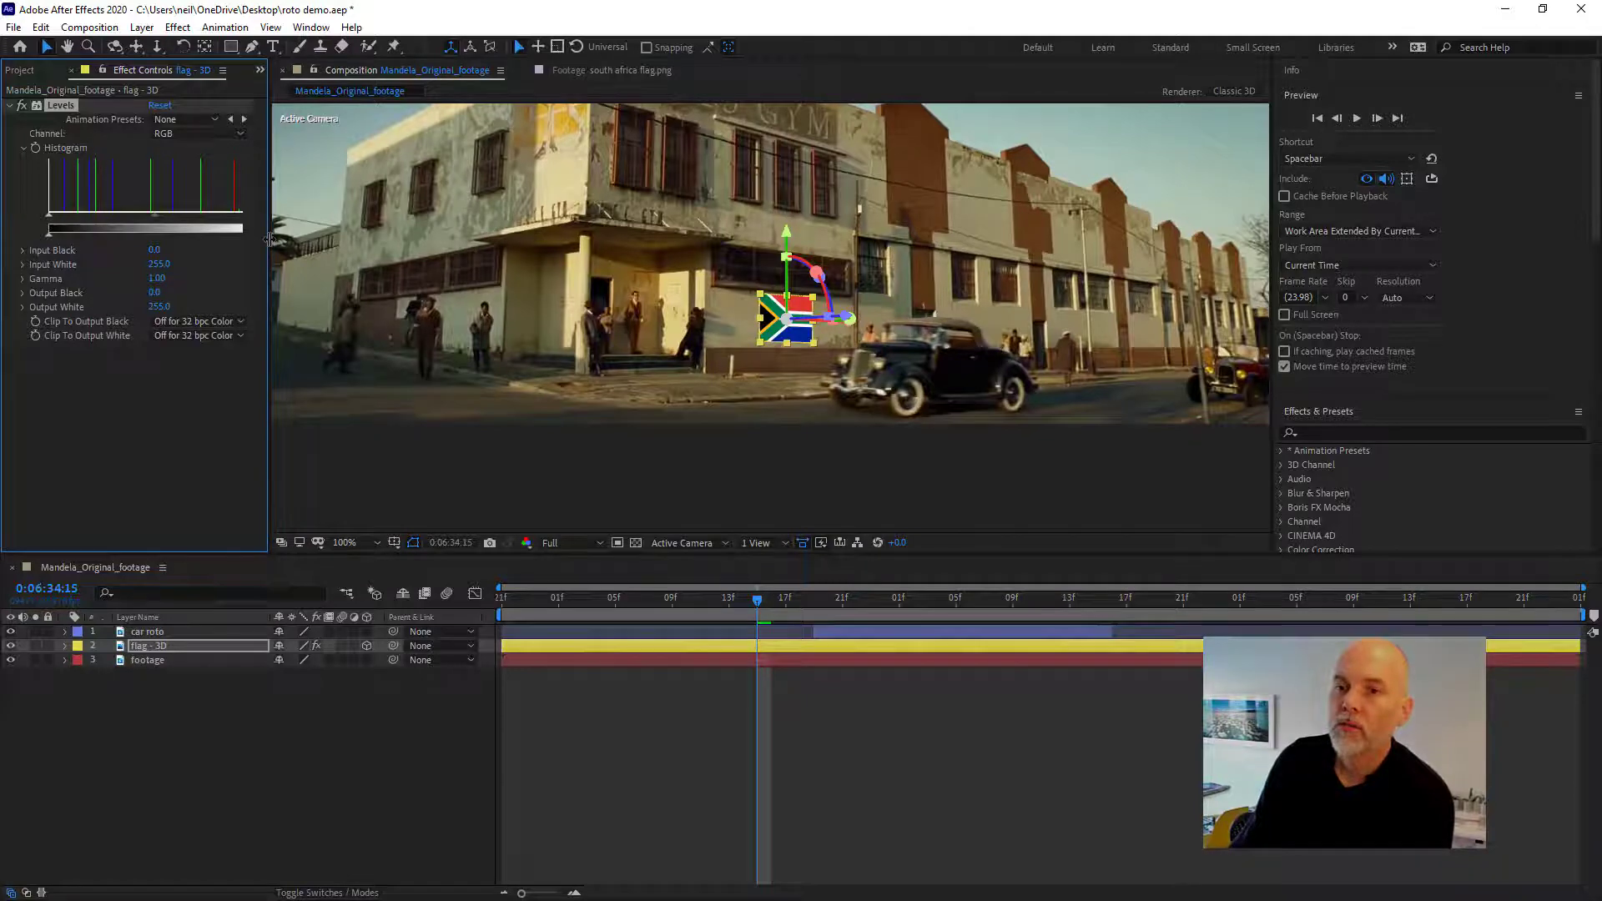
pyautogui.moveTo(272, 244); pyautogui.dragTo(372, 226)
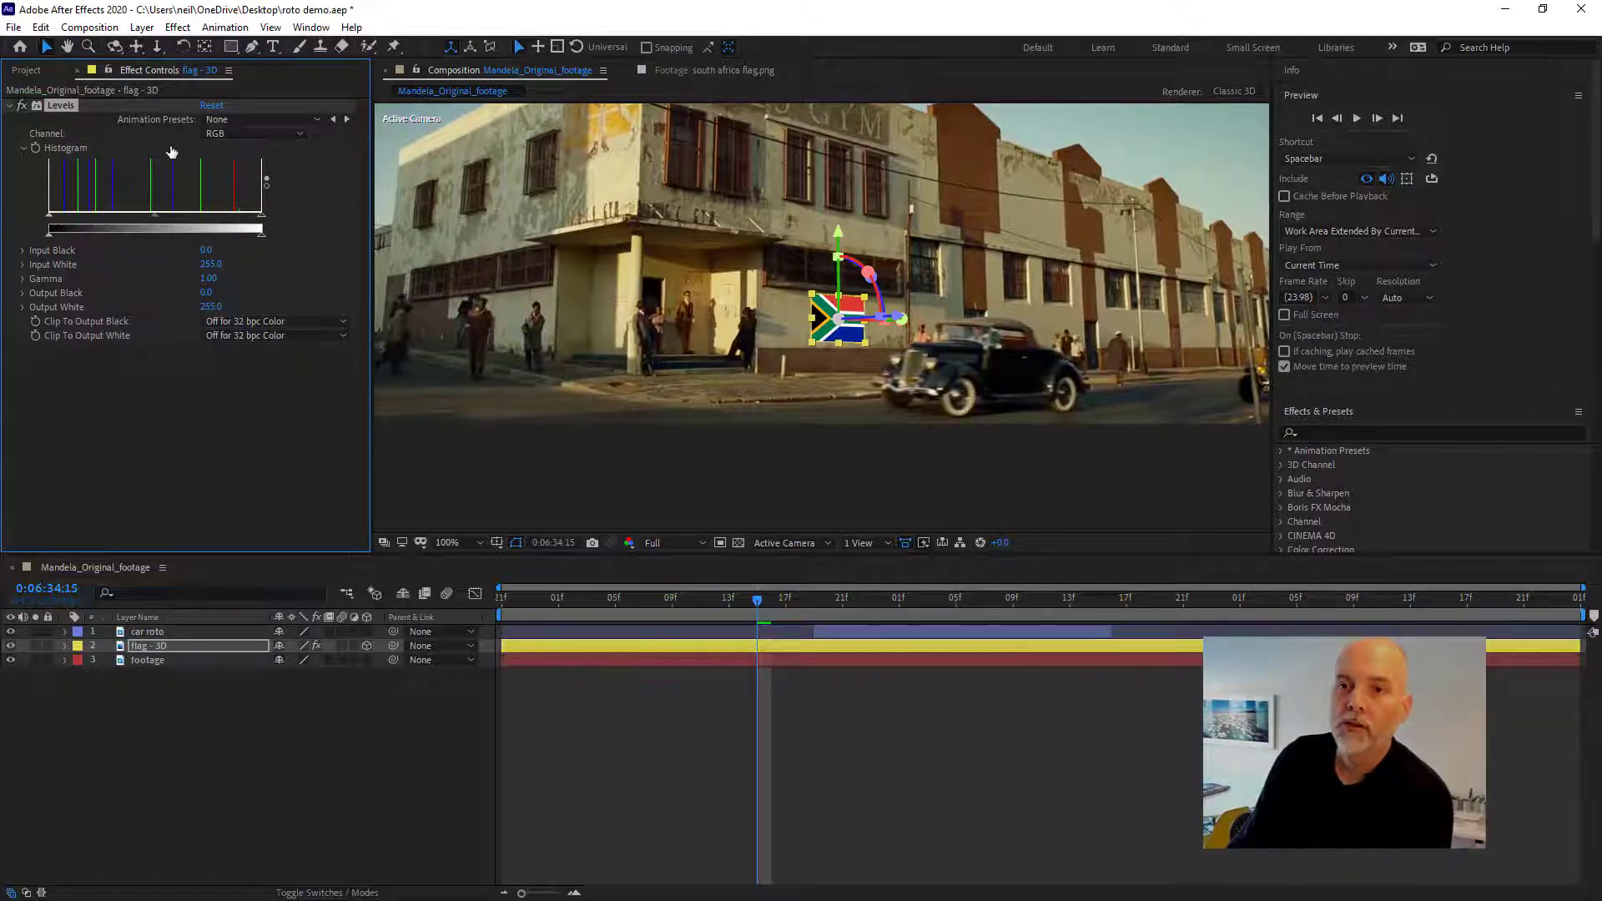
# - Try out the Levels output and input sliders on the RGB channel, raising Input Black to 89 and returning it to 0
pyautogui.moveTo(262, 239)
pyautogui.mouseDown()
pyautogui.moveTo(114, 232)
pyautogui.moveTo(274, 233)
pyautogui.mouseUp()
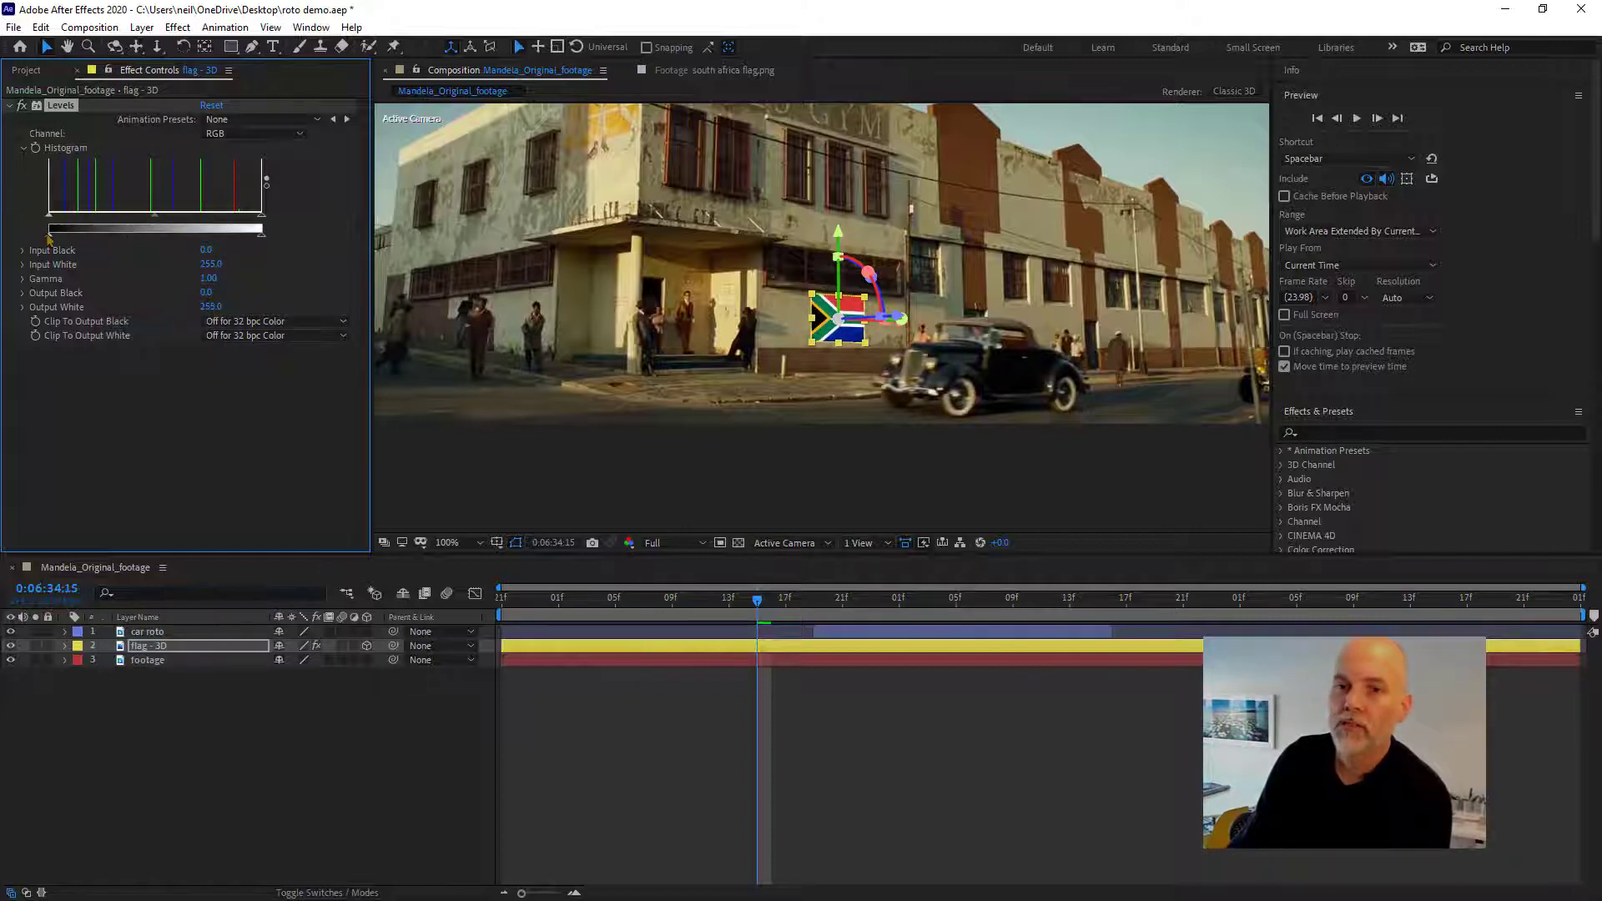
pyautogui.moveTo(49, 238); pyautogui.dragTo(147, 245)
pyautogui.moveTo(158, 245); pyautogui.dragTo(123, 223)
pyautogui.moveTo(260, 215)
pyautogui.mouseDown()
pyautogui.moveTo(178, 216)
pyautogui.moveTo(284, 218)
pyautogui.mouseUp()
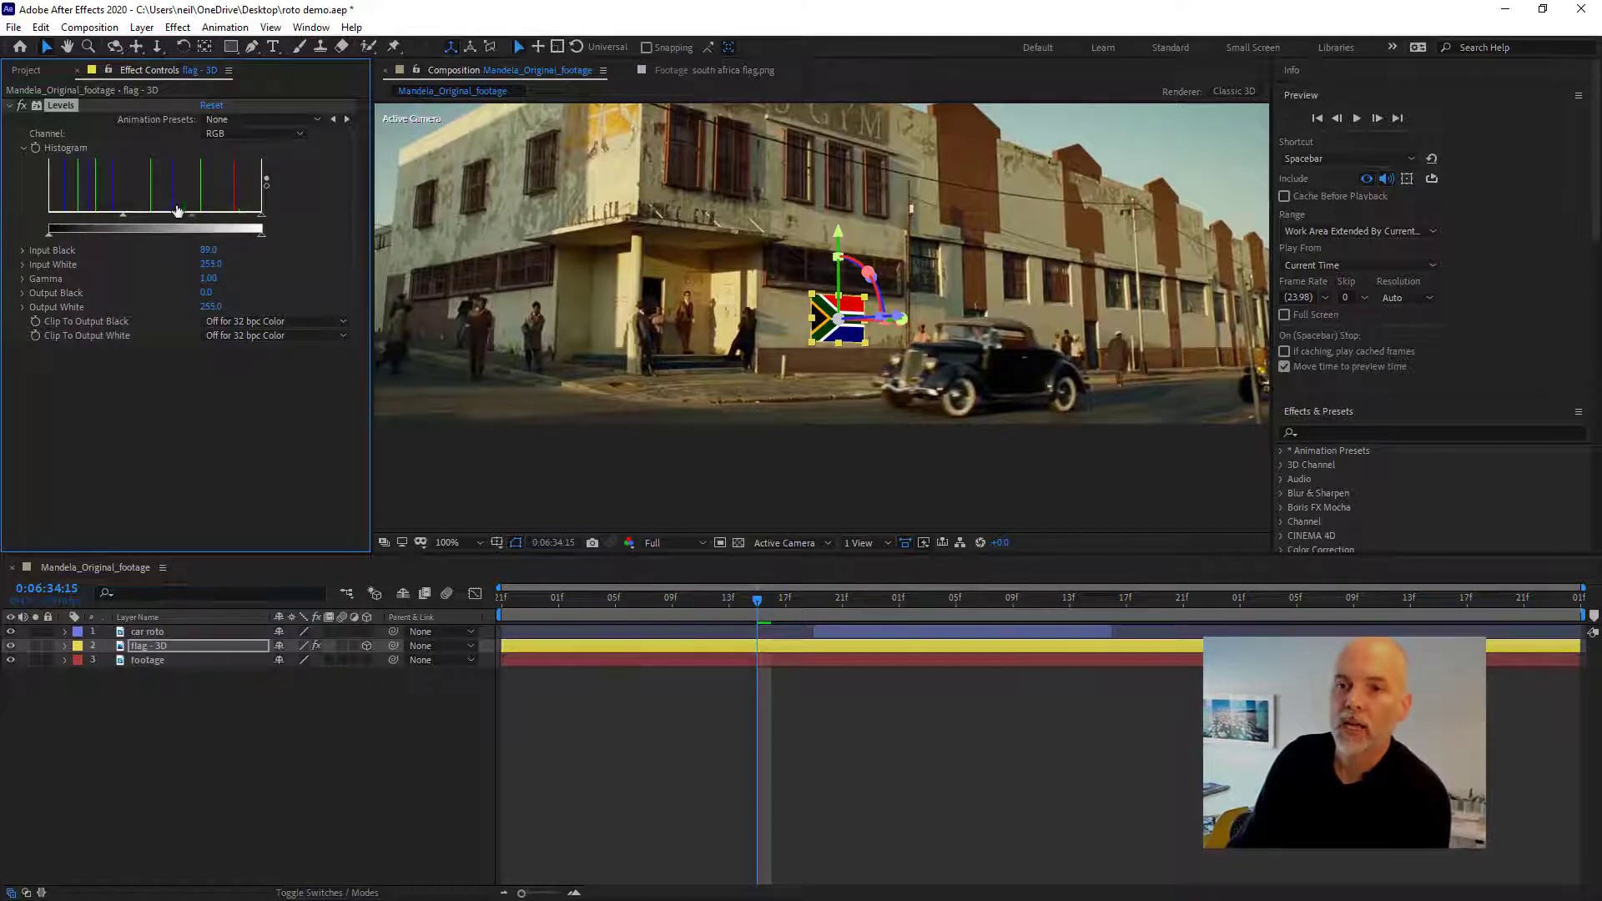
pyautogui.moveTo(124, 216); pyautogui.dragTo(10, 202)
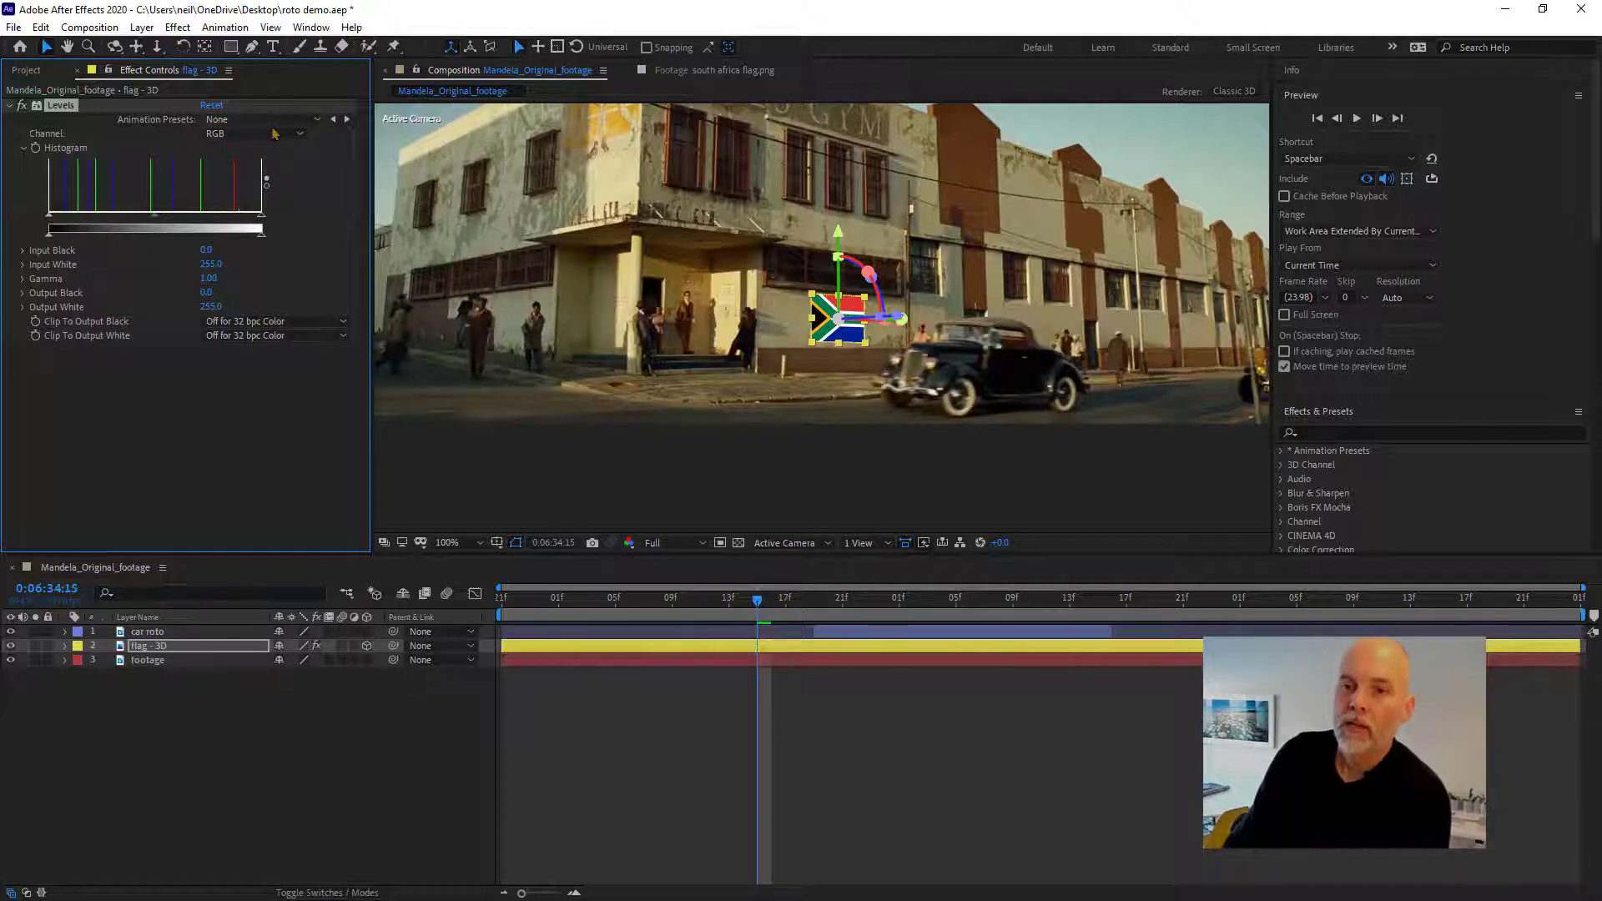
pyautogui.moveTo(154, 215)
pyautogui.mouseDown()
pyautogui.moveTo(126, 222)
pyautogui.moveTo(172, 222)
pyautogui.moveTo(155, 221)
pyautogui.mouseUp()
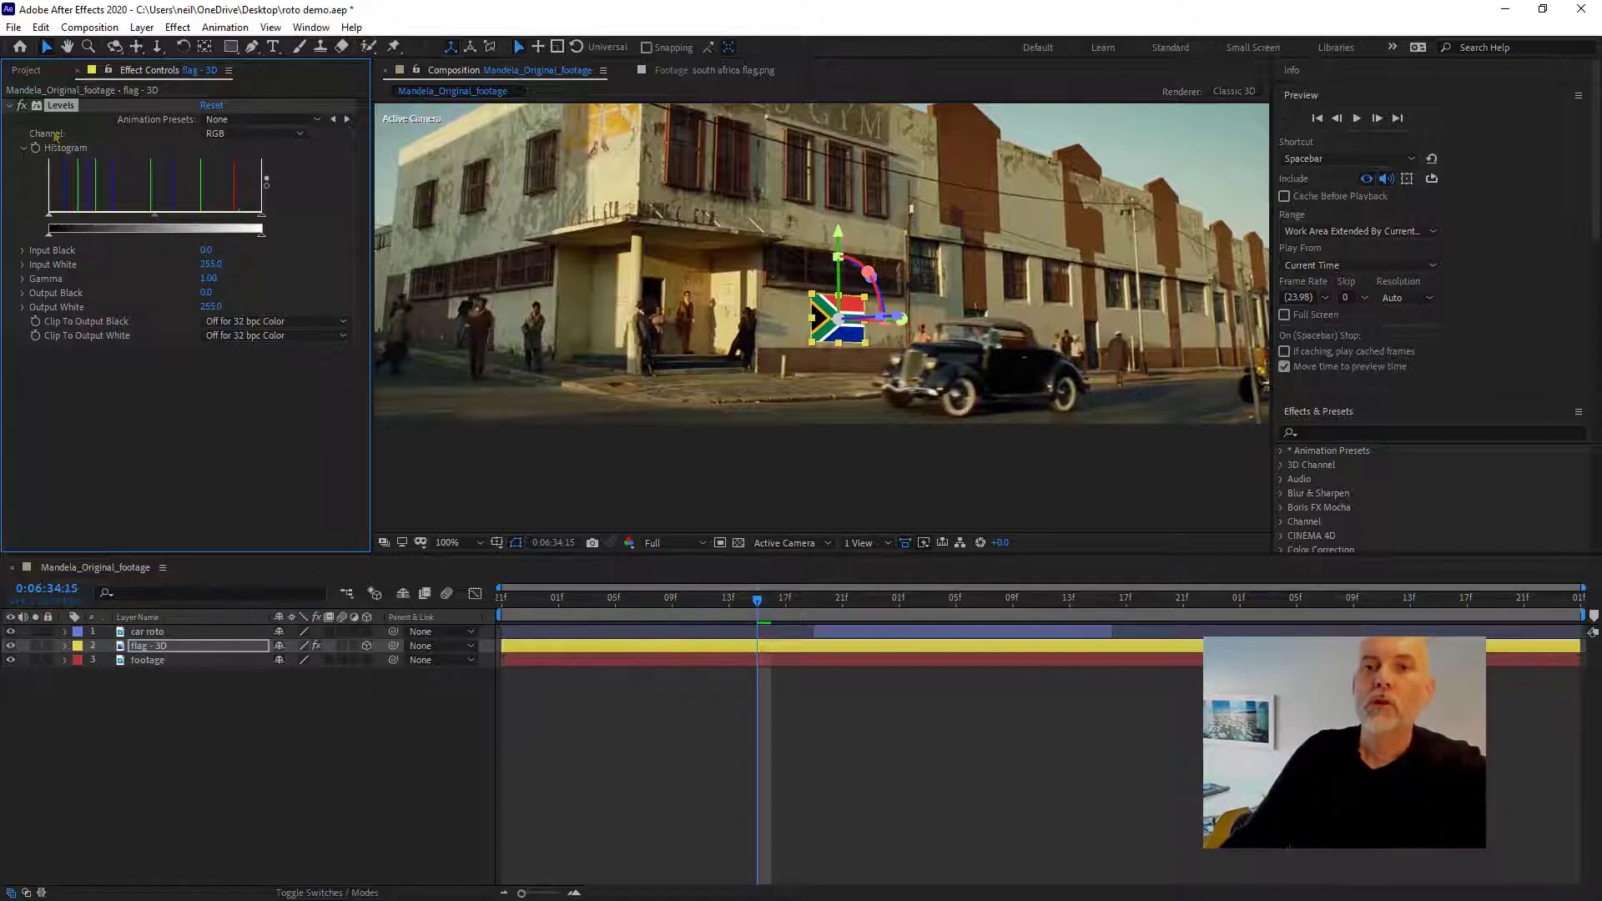
# - Switch the Levels effect to the Green channel and display only the green channel in the composition view
pyautogui.click(292, 135)
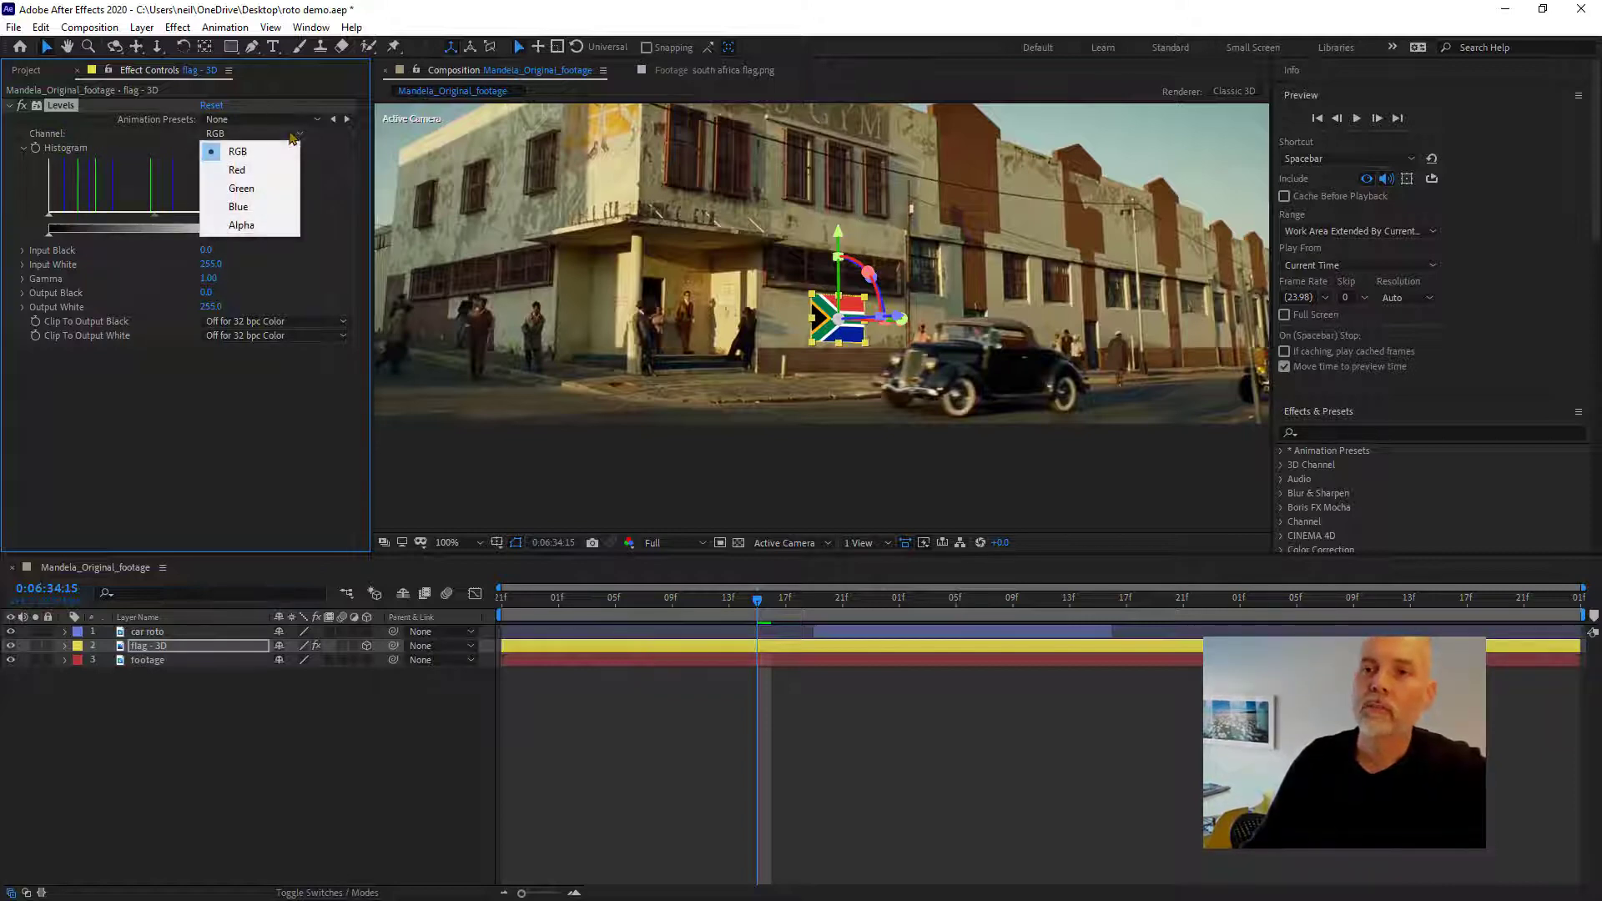
pyautogui.click(290, 190)
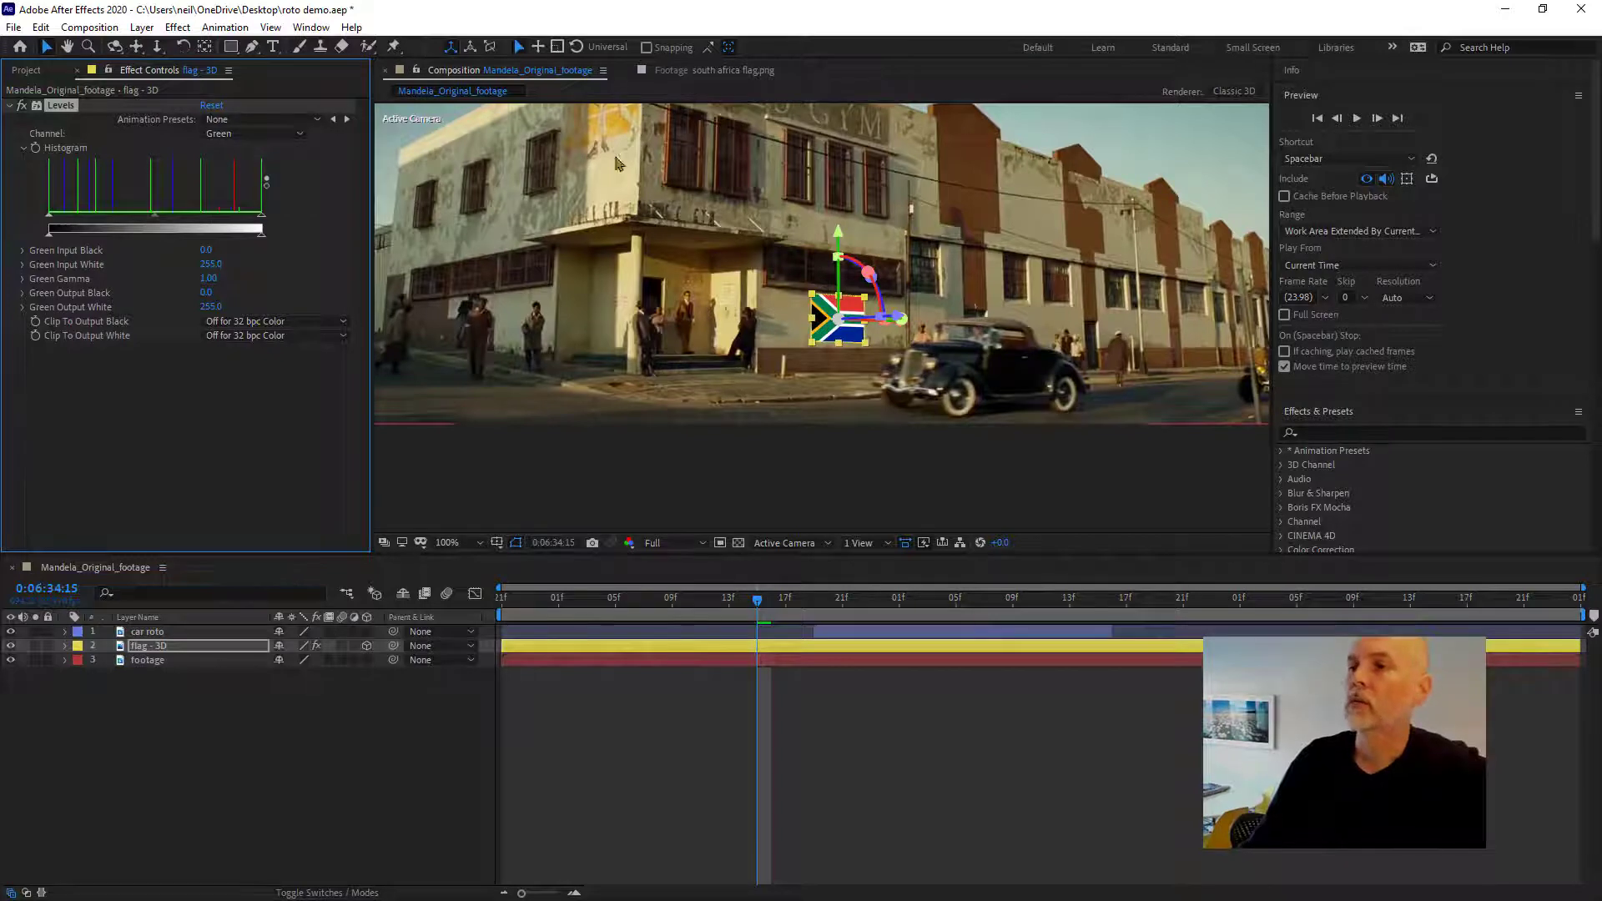
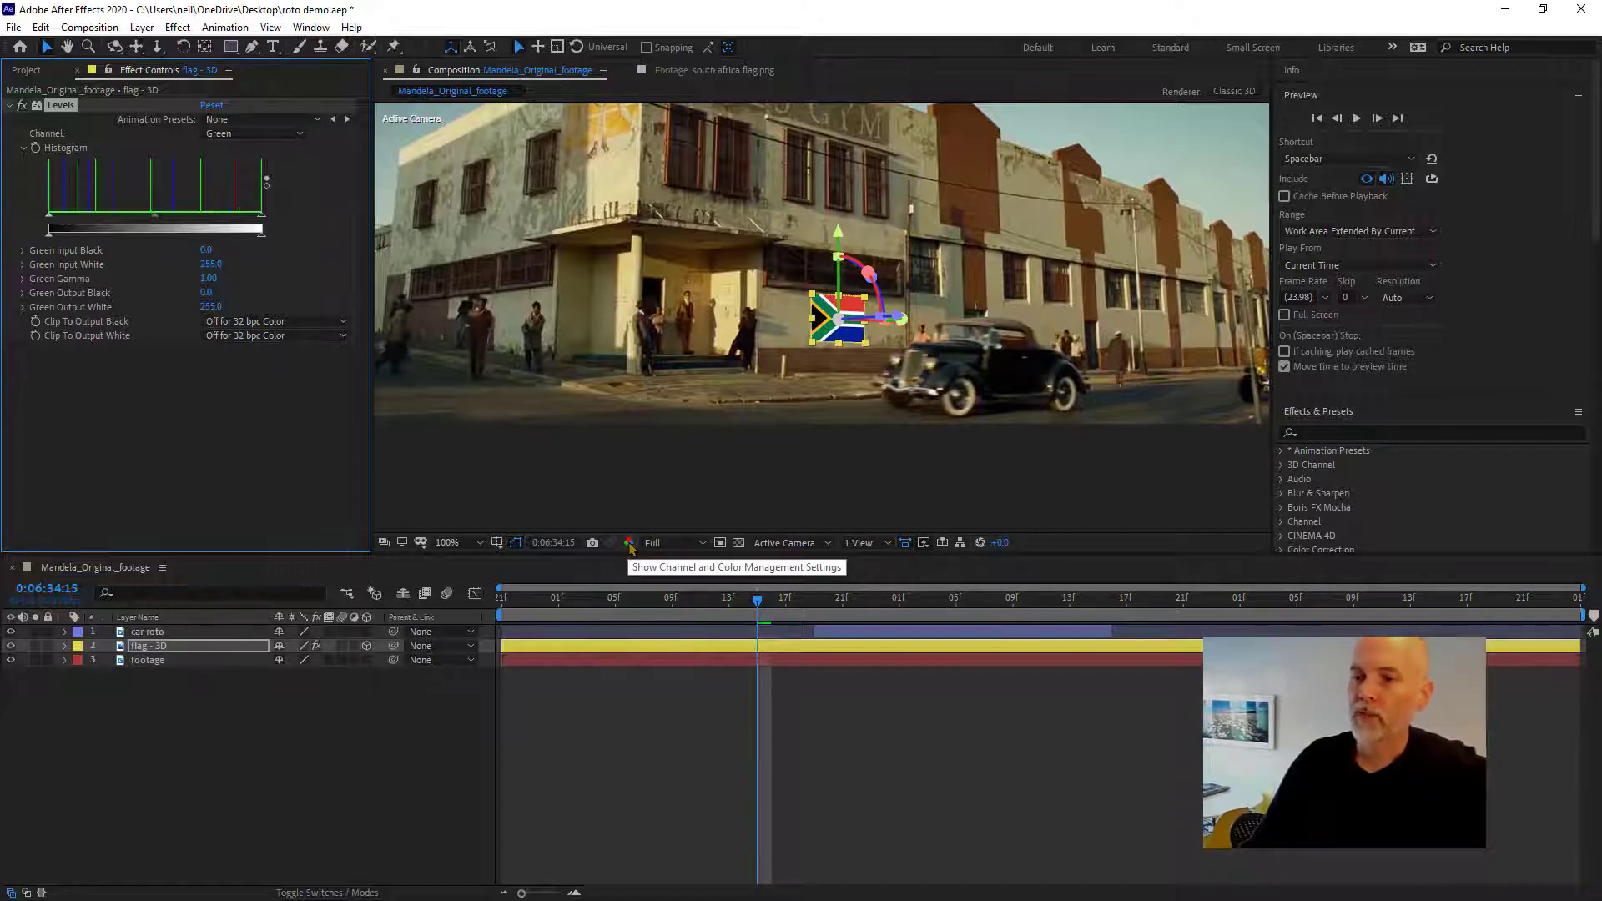
pyautogui.click(629, 543)
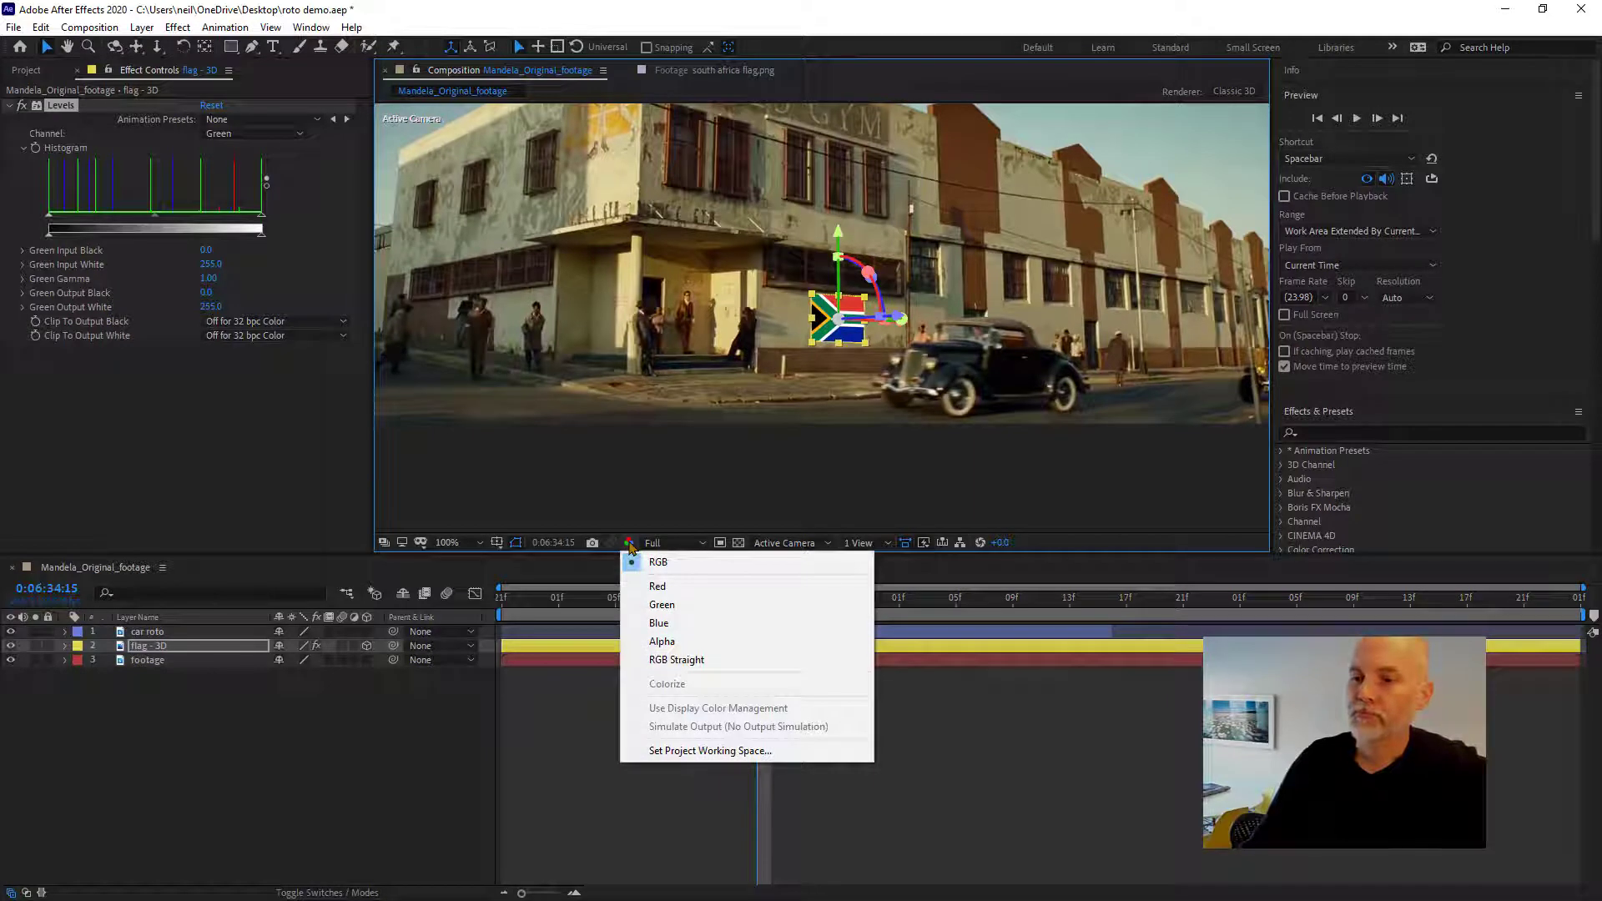
pyautogui.click(734, 612)
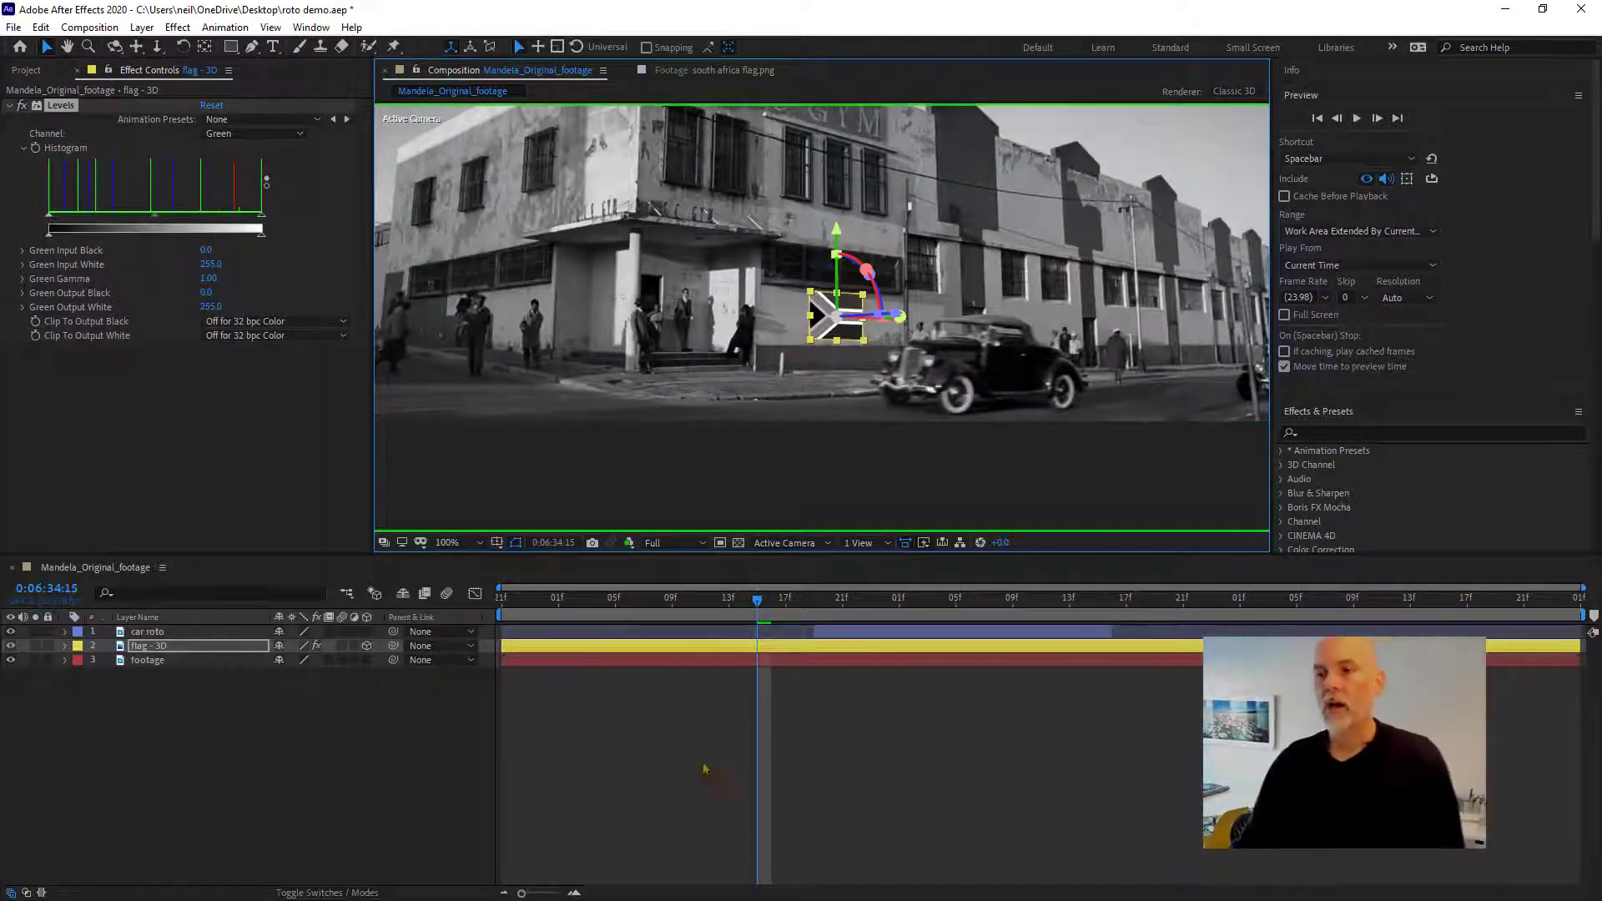
pyautogui.click(662, 754)
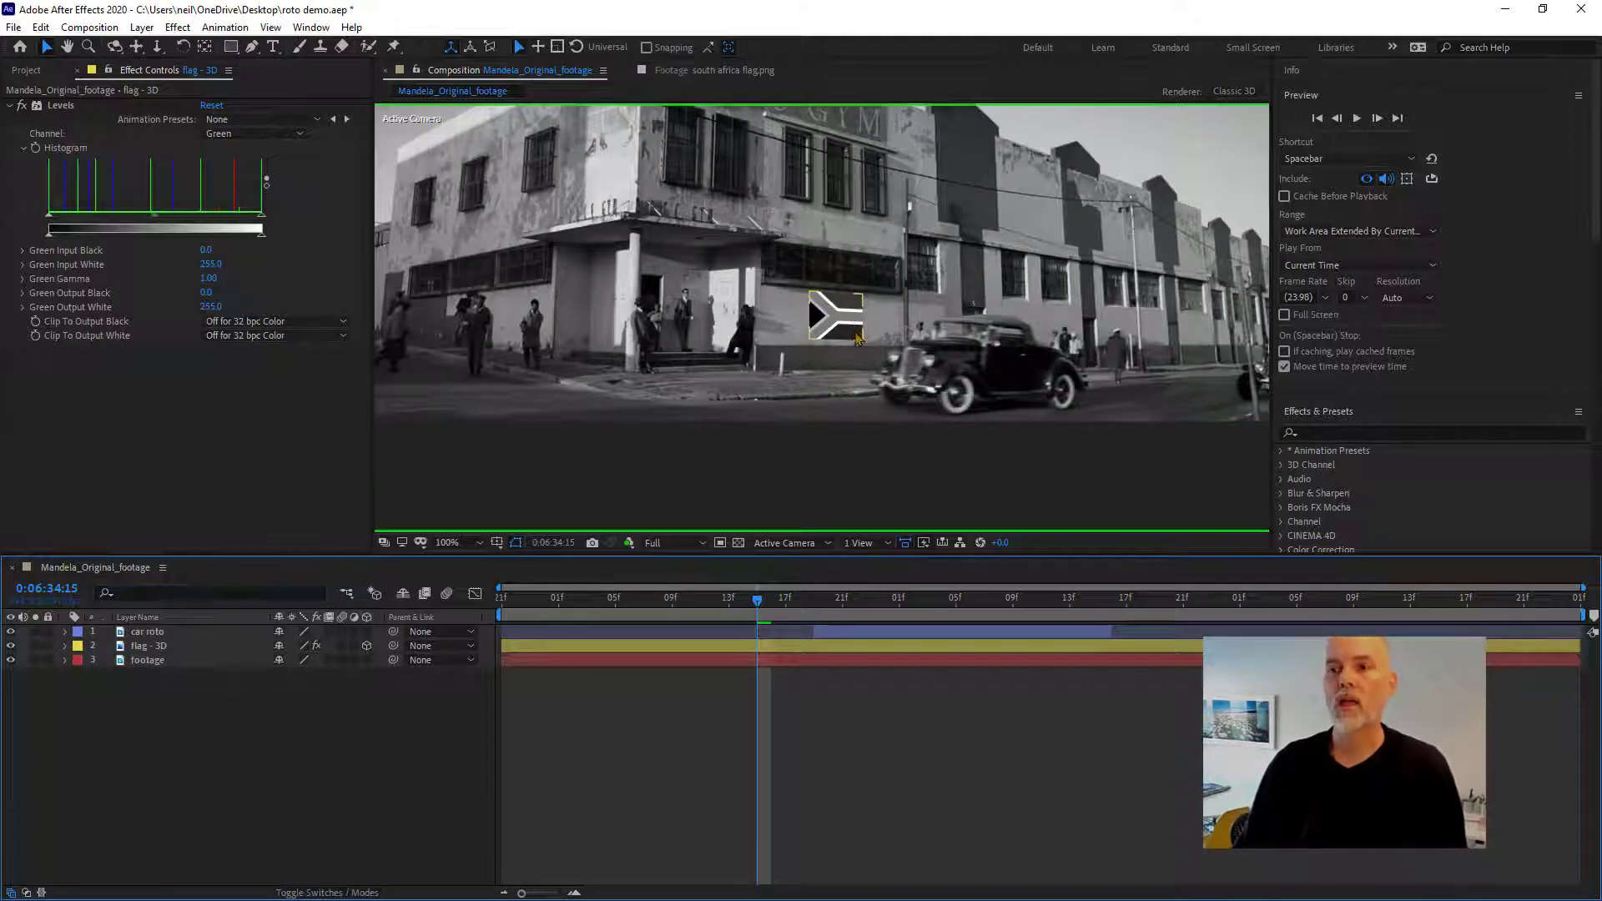
# - View the flag at 200% and set Levels Green Output White to 212 and Green Output Black to 6
pyautogui.scroll(4, 857, 321)
pyautogui.scroll(-4, 857, 322)
pyautogui.scroll(2, 831, 304)
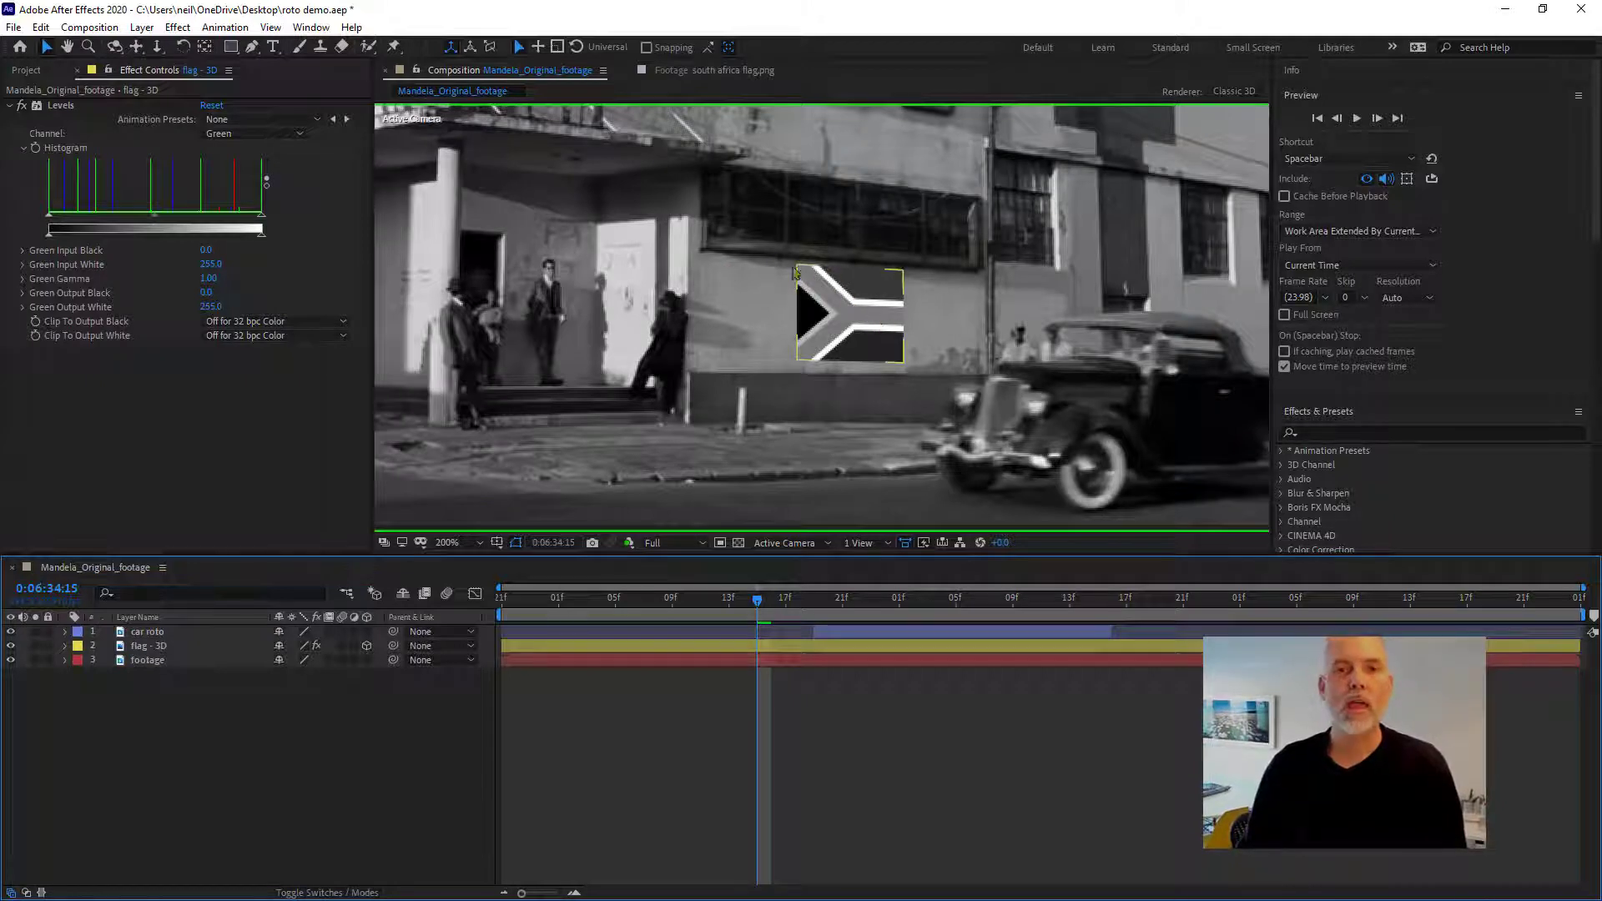
pyautogui.moveTo(262, 234); pyautogui.dragTo(203, 243)
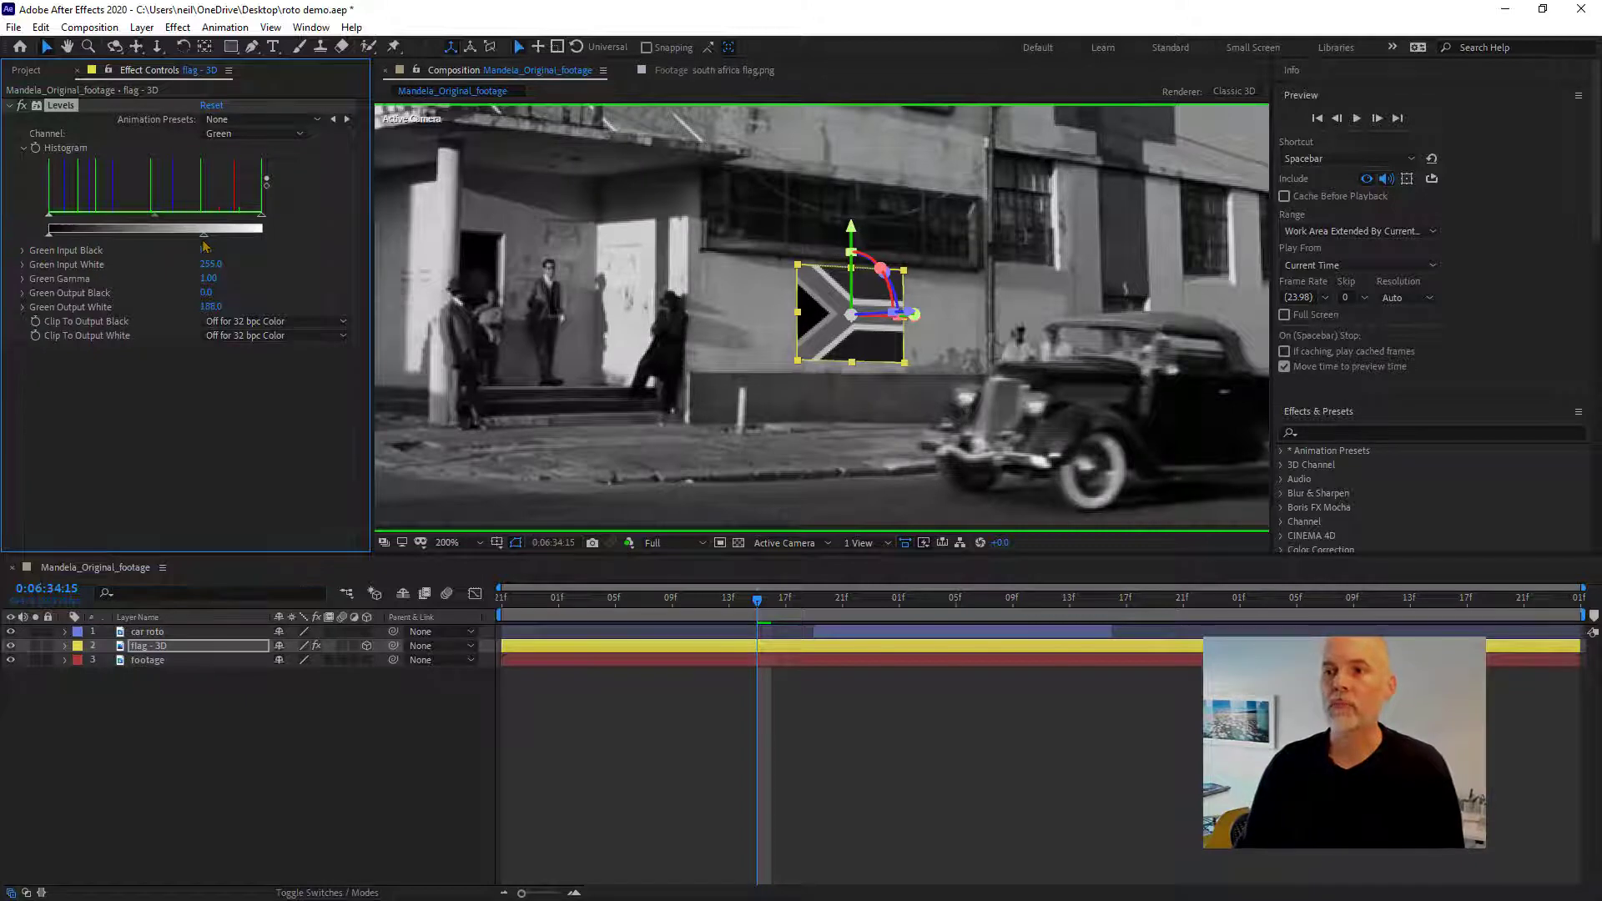
pyautogui.moveTo(211, 244); pyautogui.dragTo(226, 241)
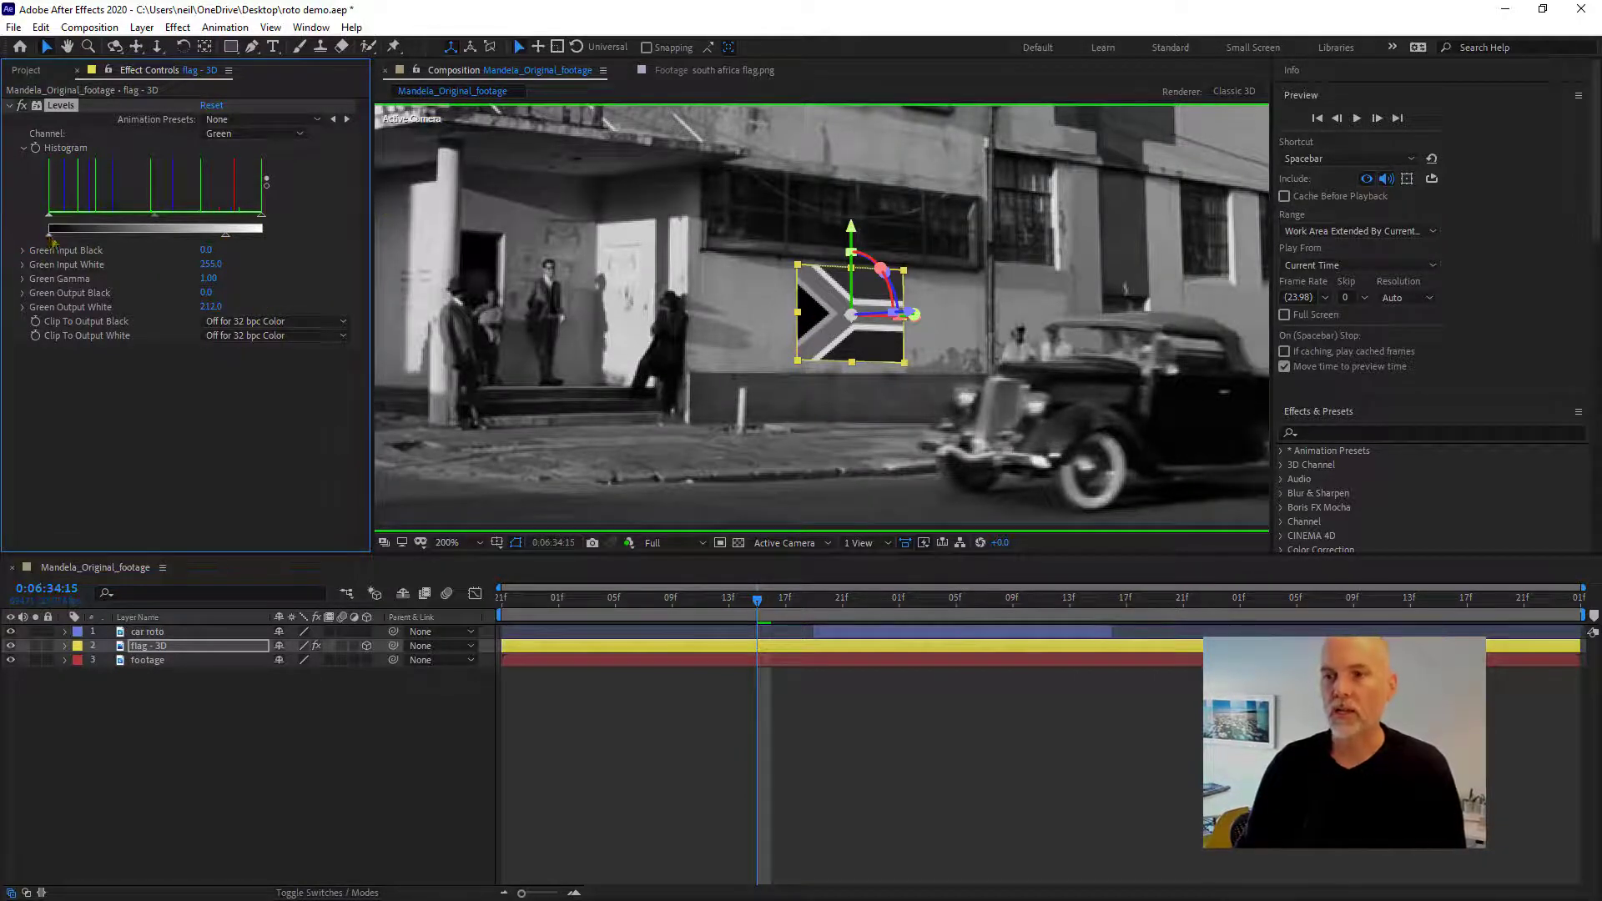
pyautogui.moveTo(52, 240); pyautogui.dragTo(62, 239)
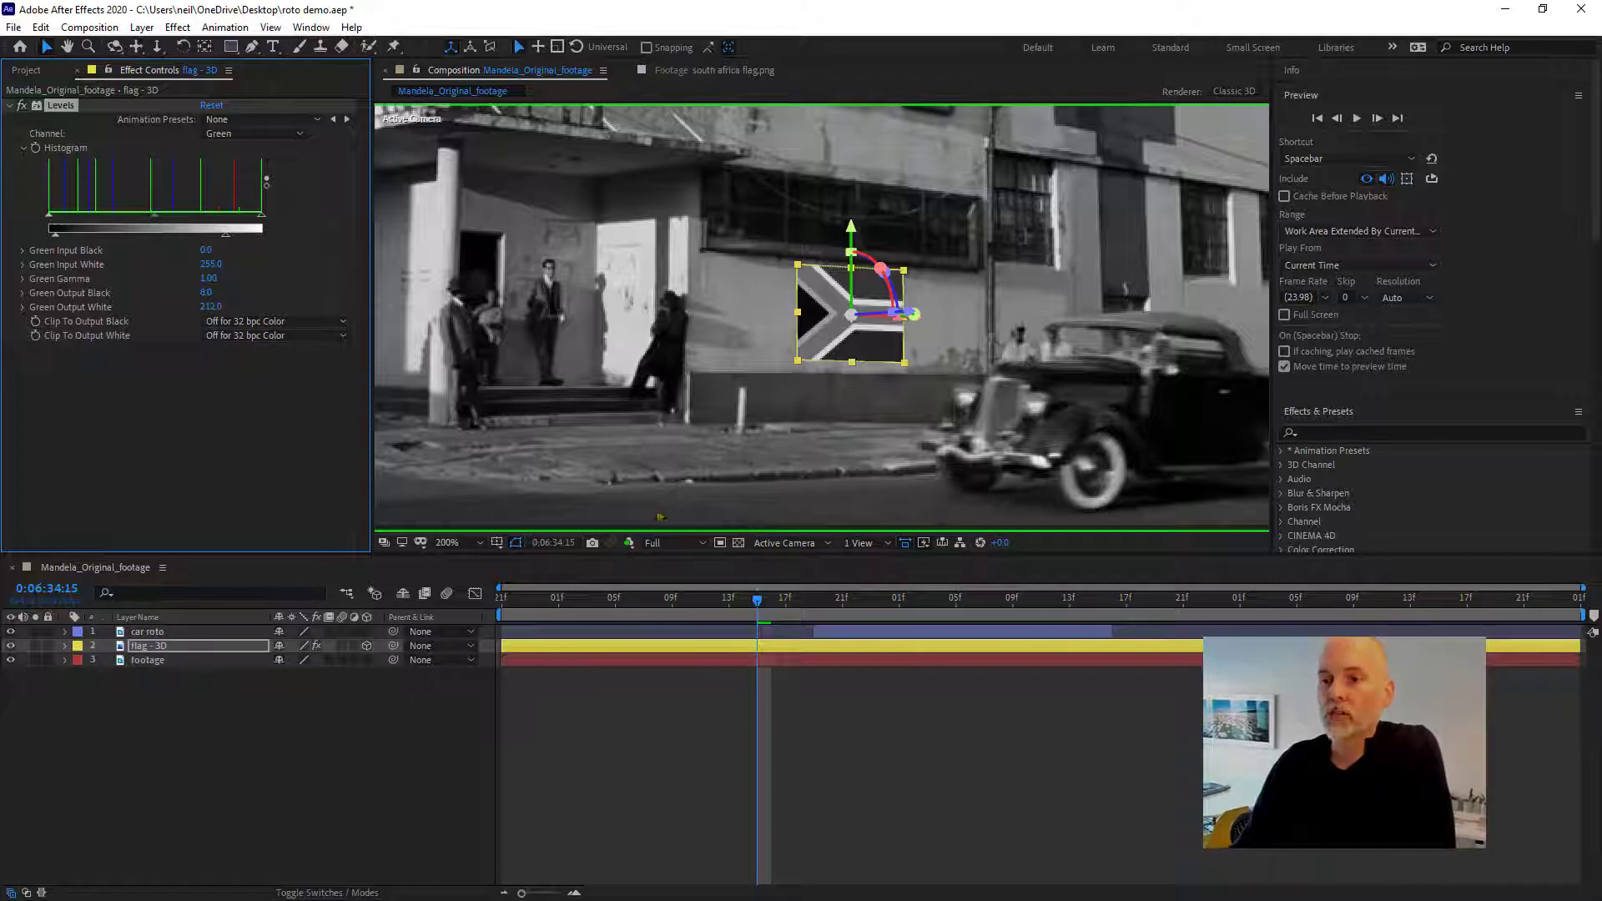
# - Switch Levels and the composition view to the Blue channel, and set Blue Output White to 197 and Blue Output Black to 10
pyautogui.click(299, 134)
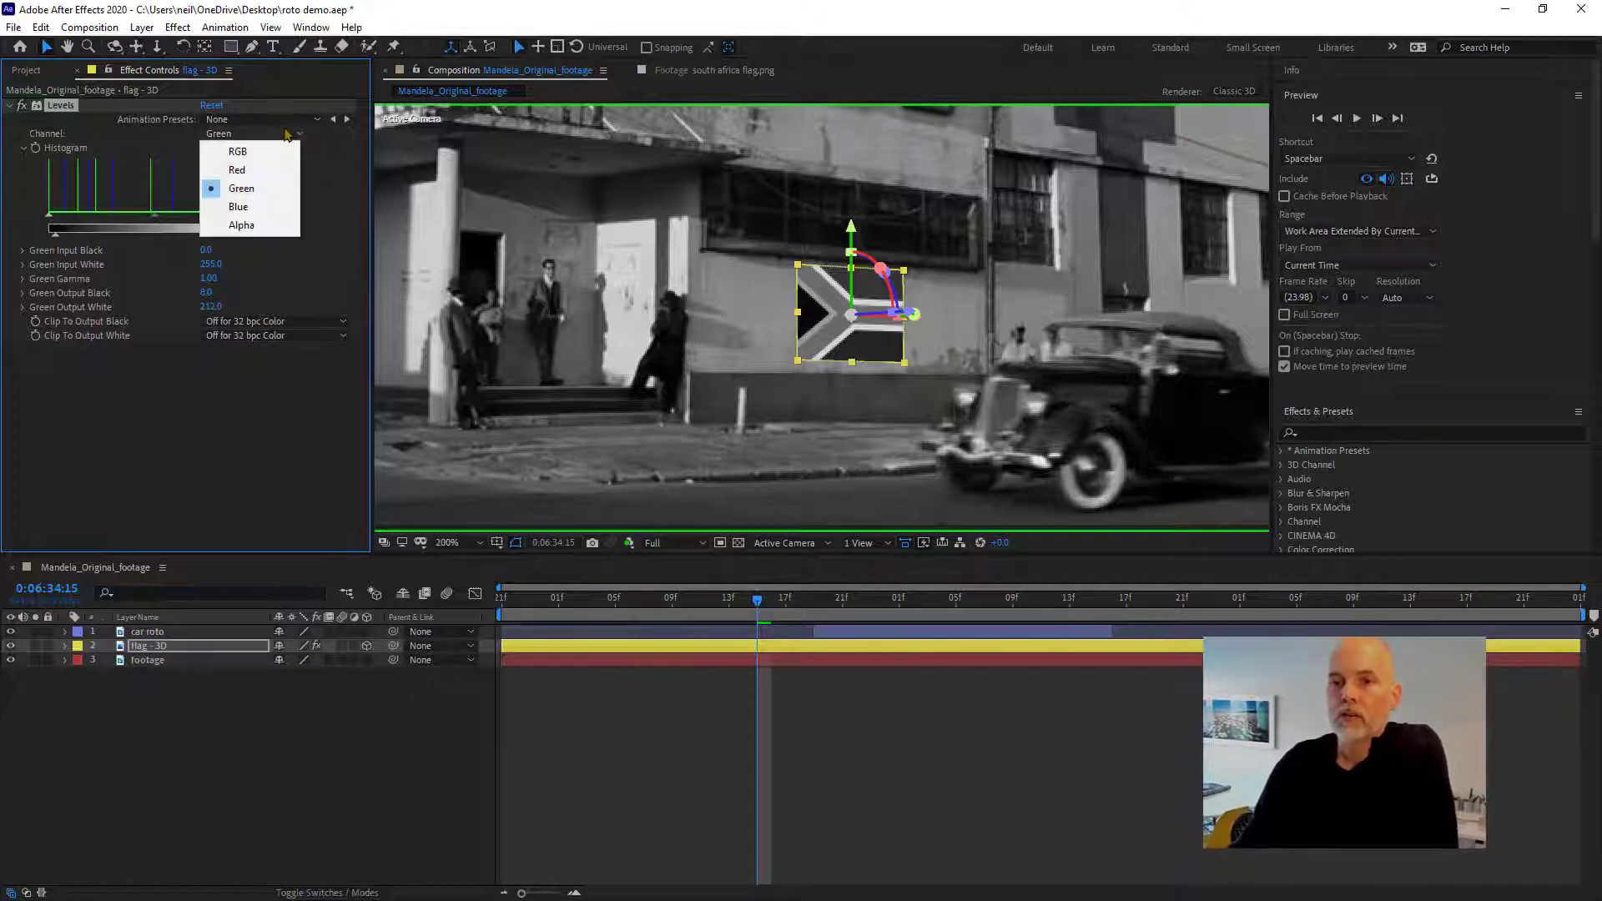
pyautogui.click(251, 206)
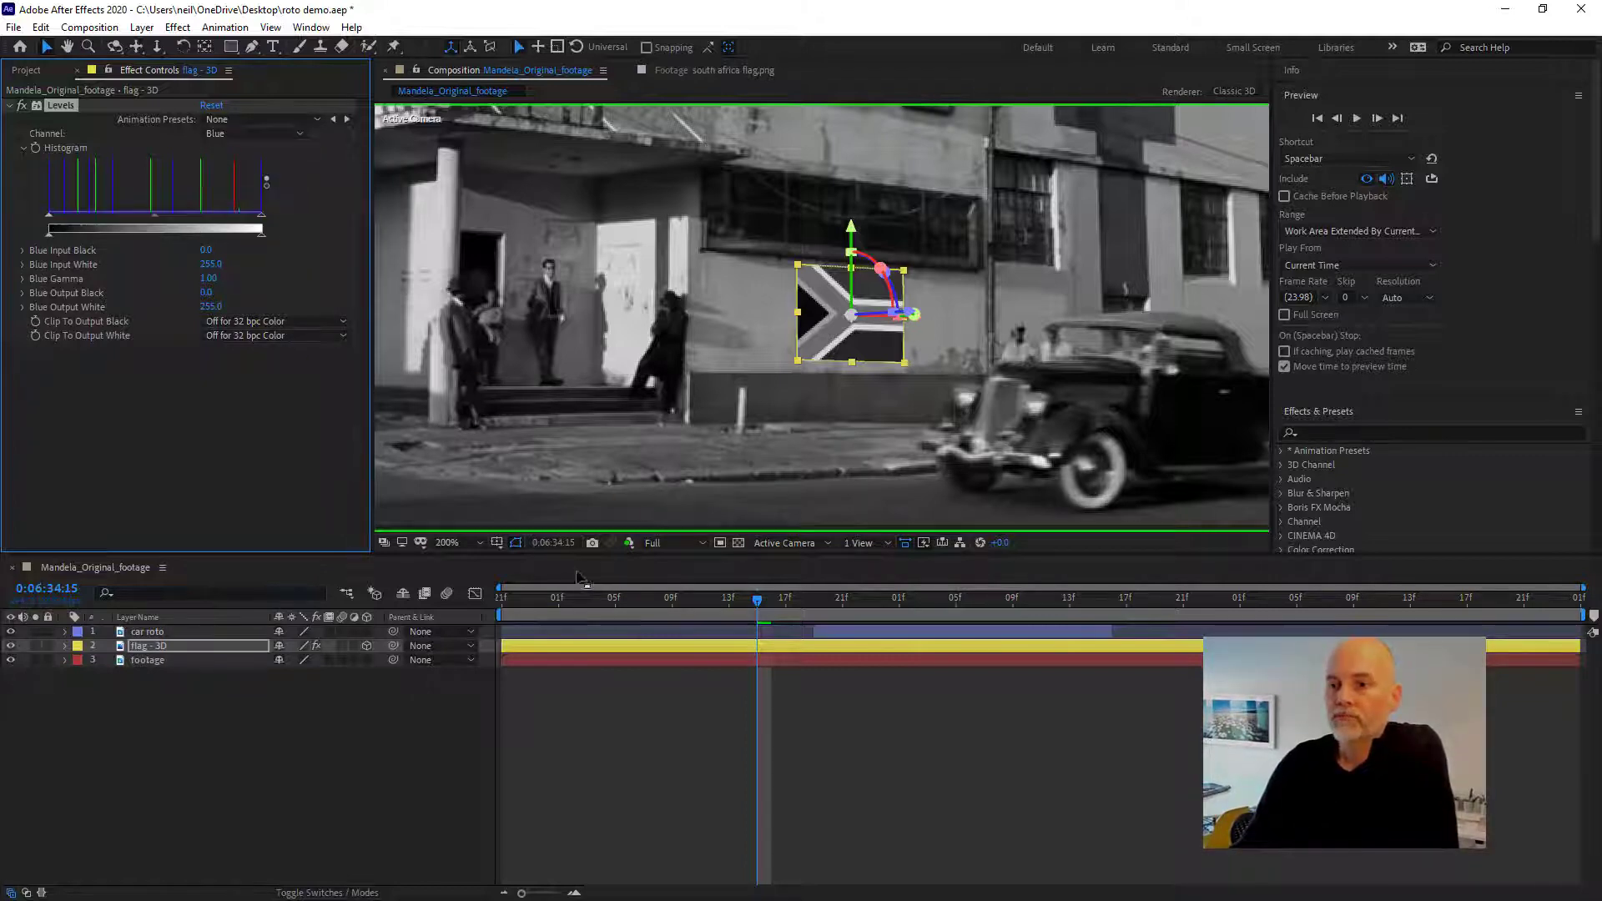
pyautogui.click(630, 543)
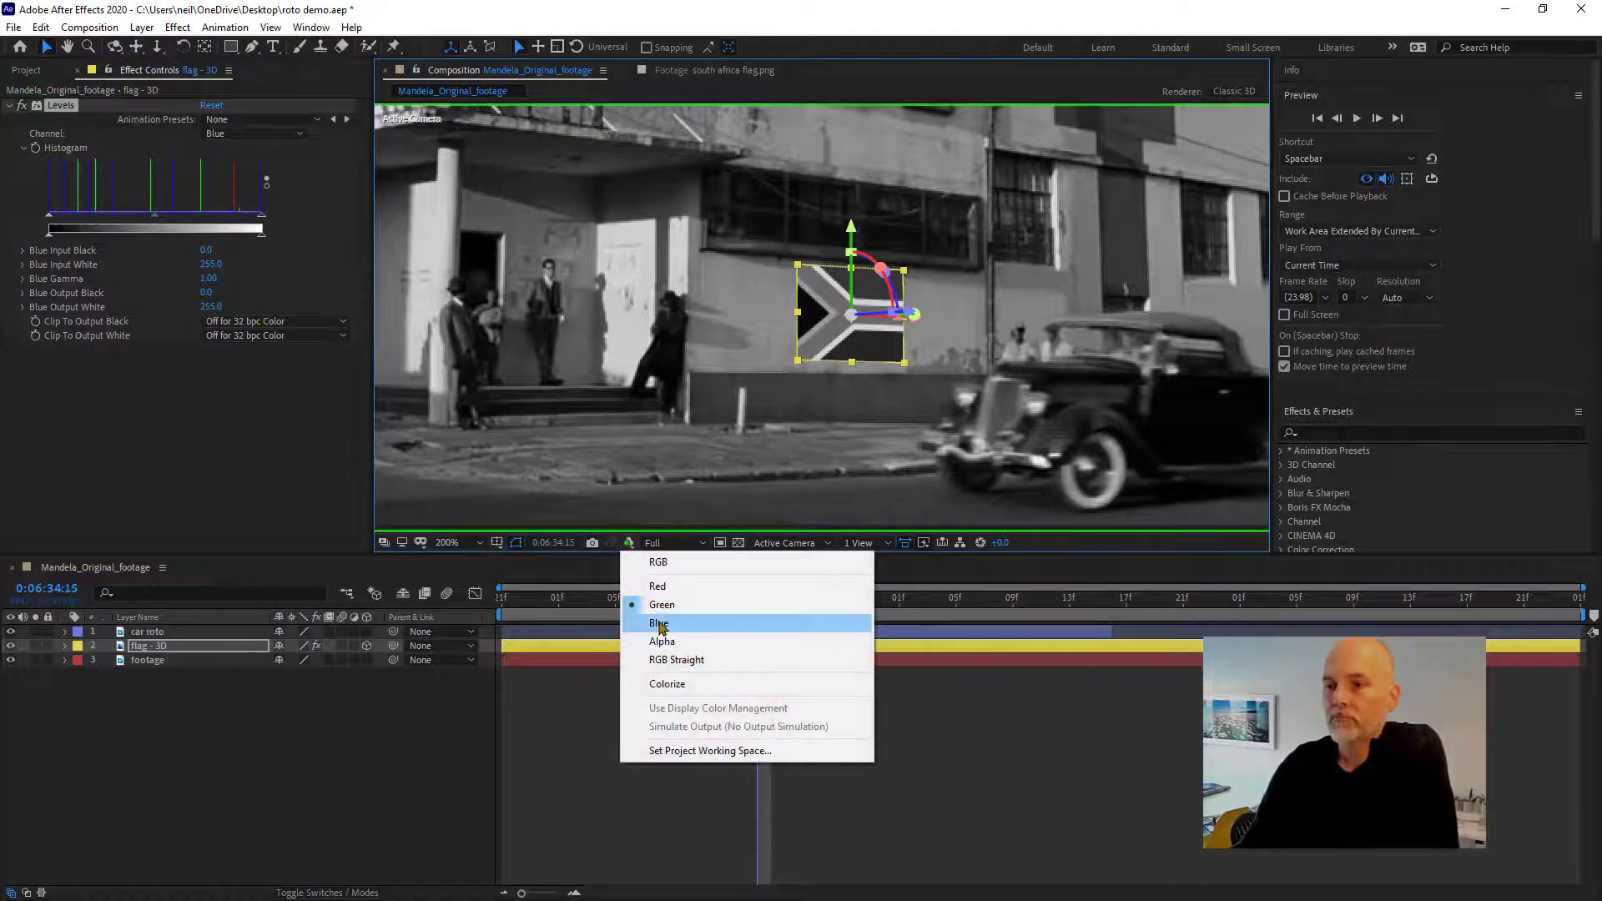
pyautogui.click(660, 624)
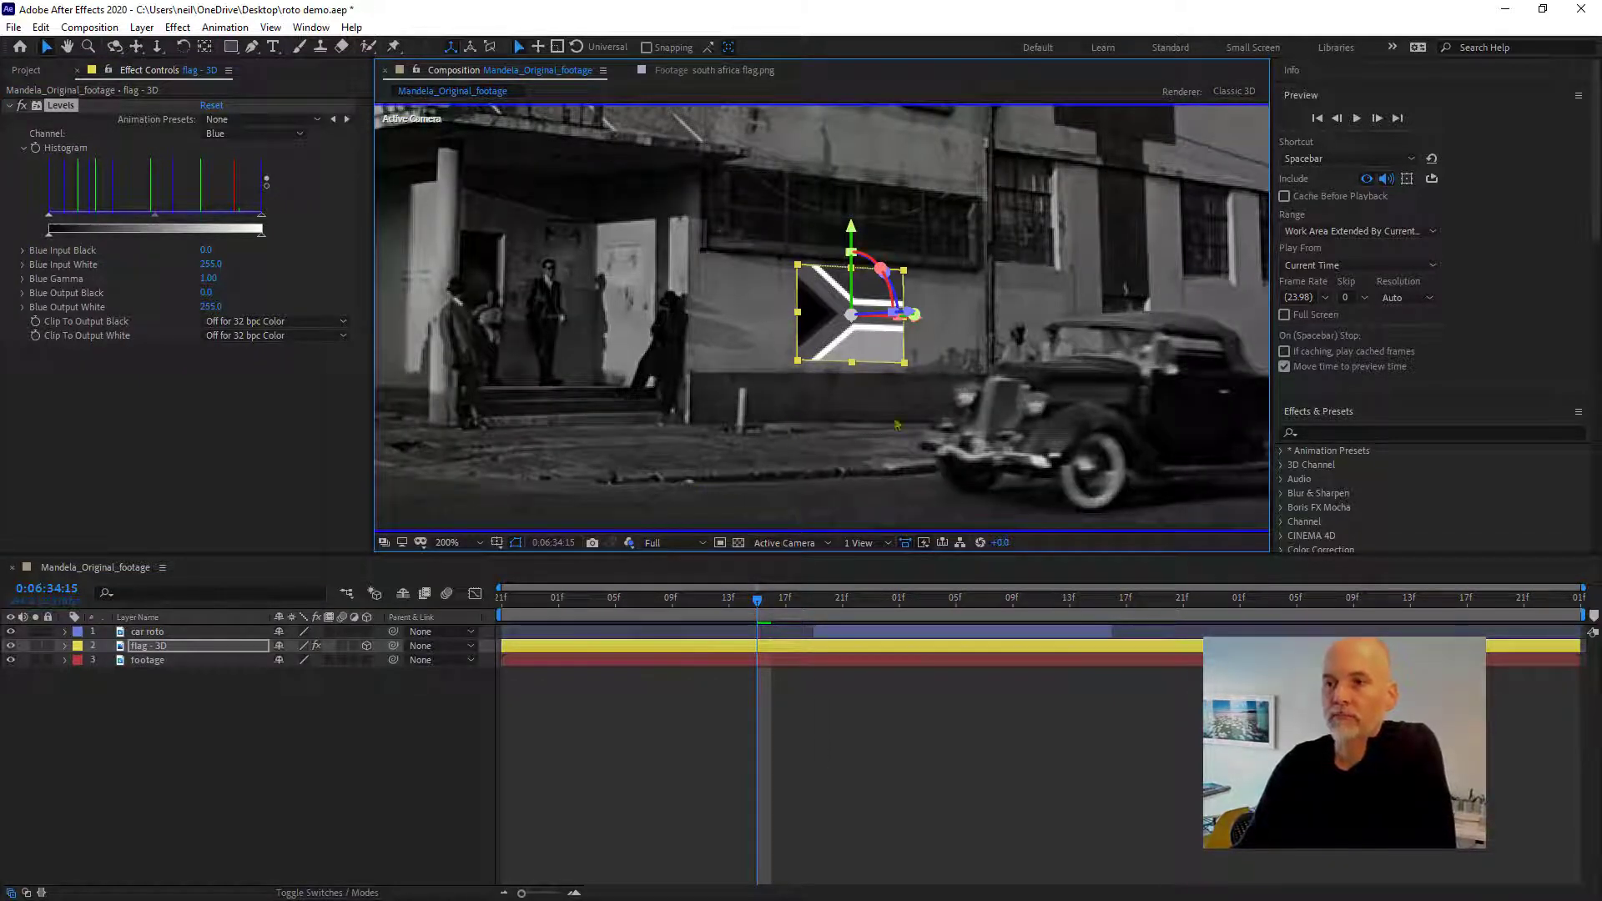
pyautogui.moveTo(261, 240); pyautogui.dragTo(209, 238)
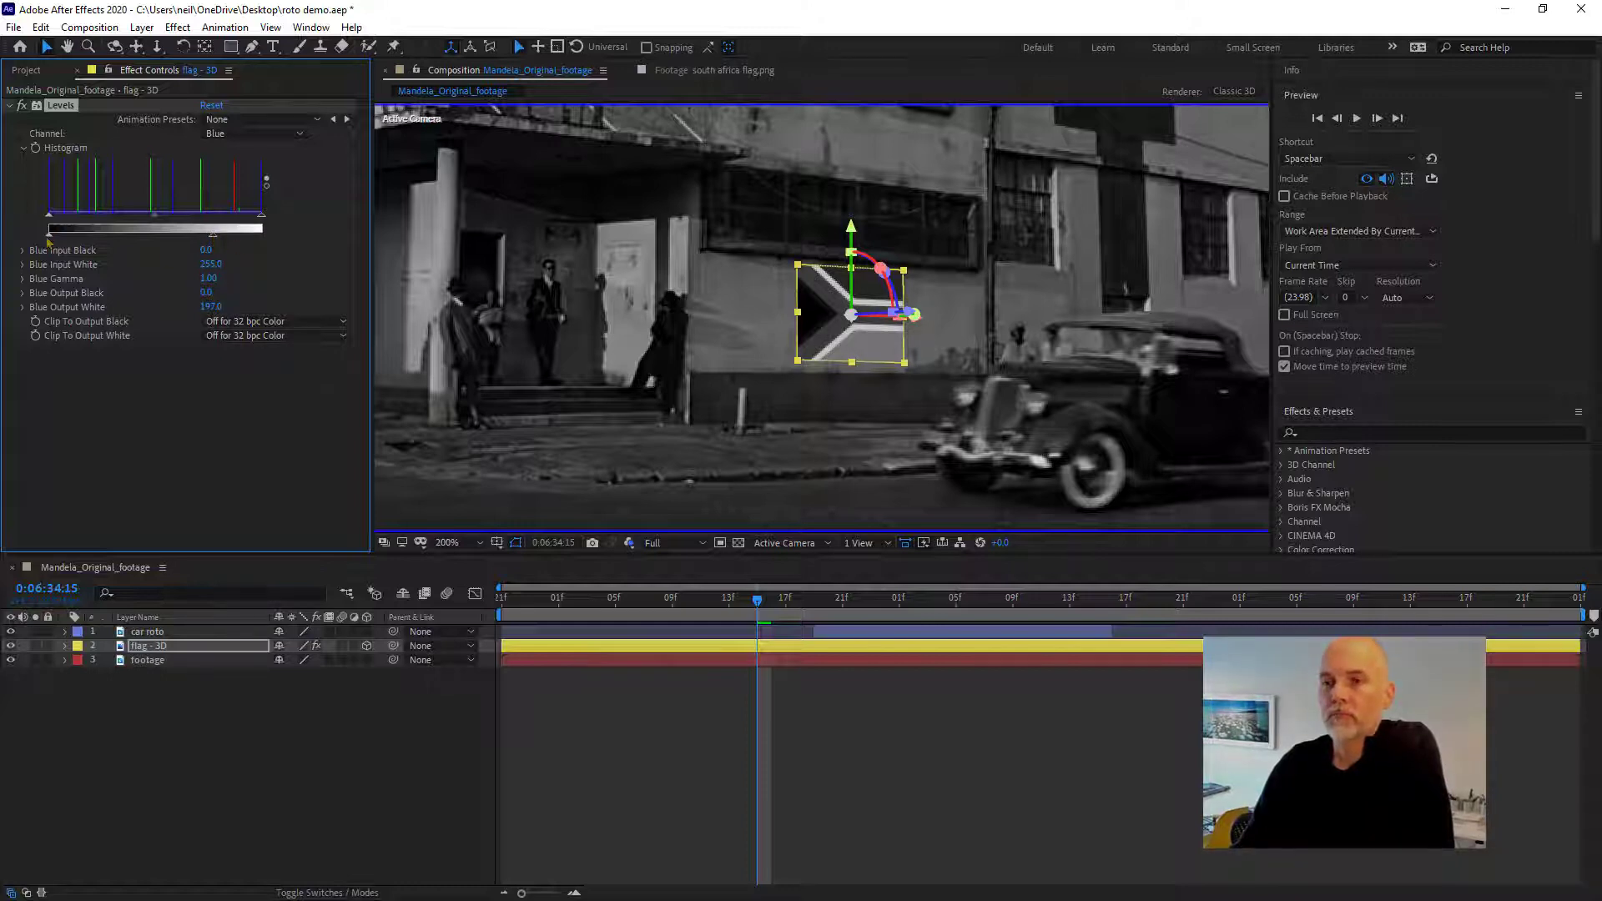
pyautogui.moveTo(48, 240); pyautogui.dragTo(59, 241)
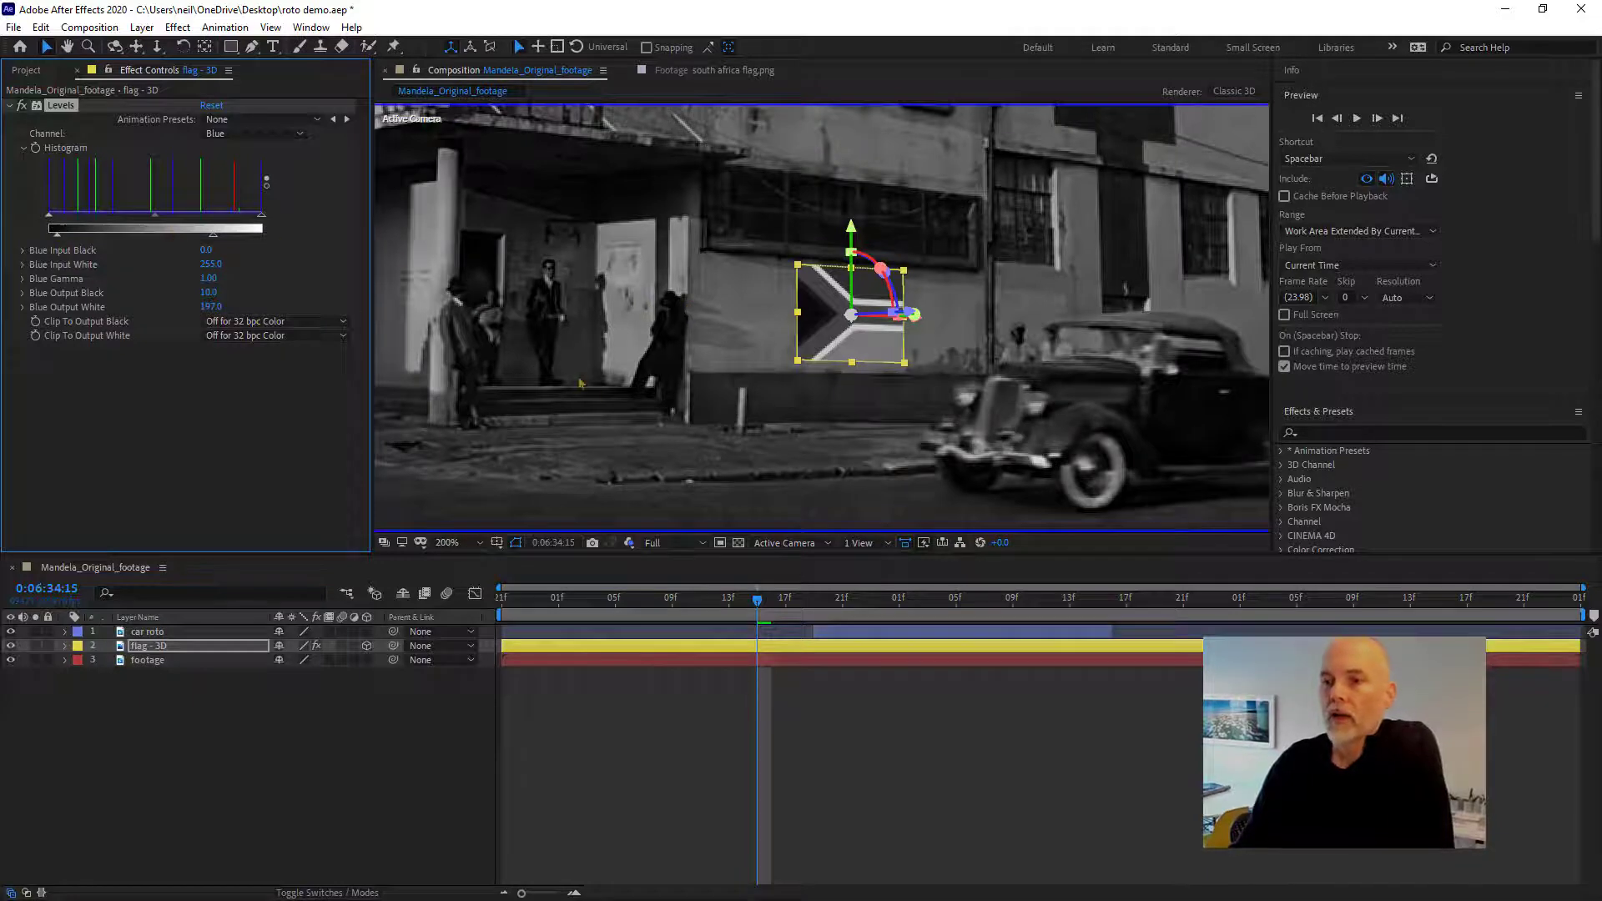
# - Switch the composition view and the flag's Levels to the Red channel, and set Red Output Black to 36 and Red Output White to 222
pyautogui.click(629, 543)
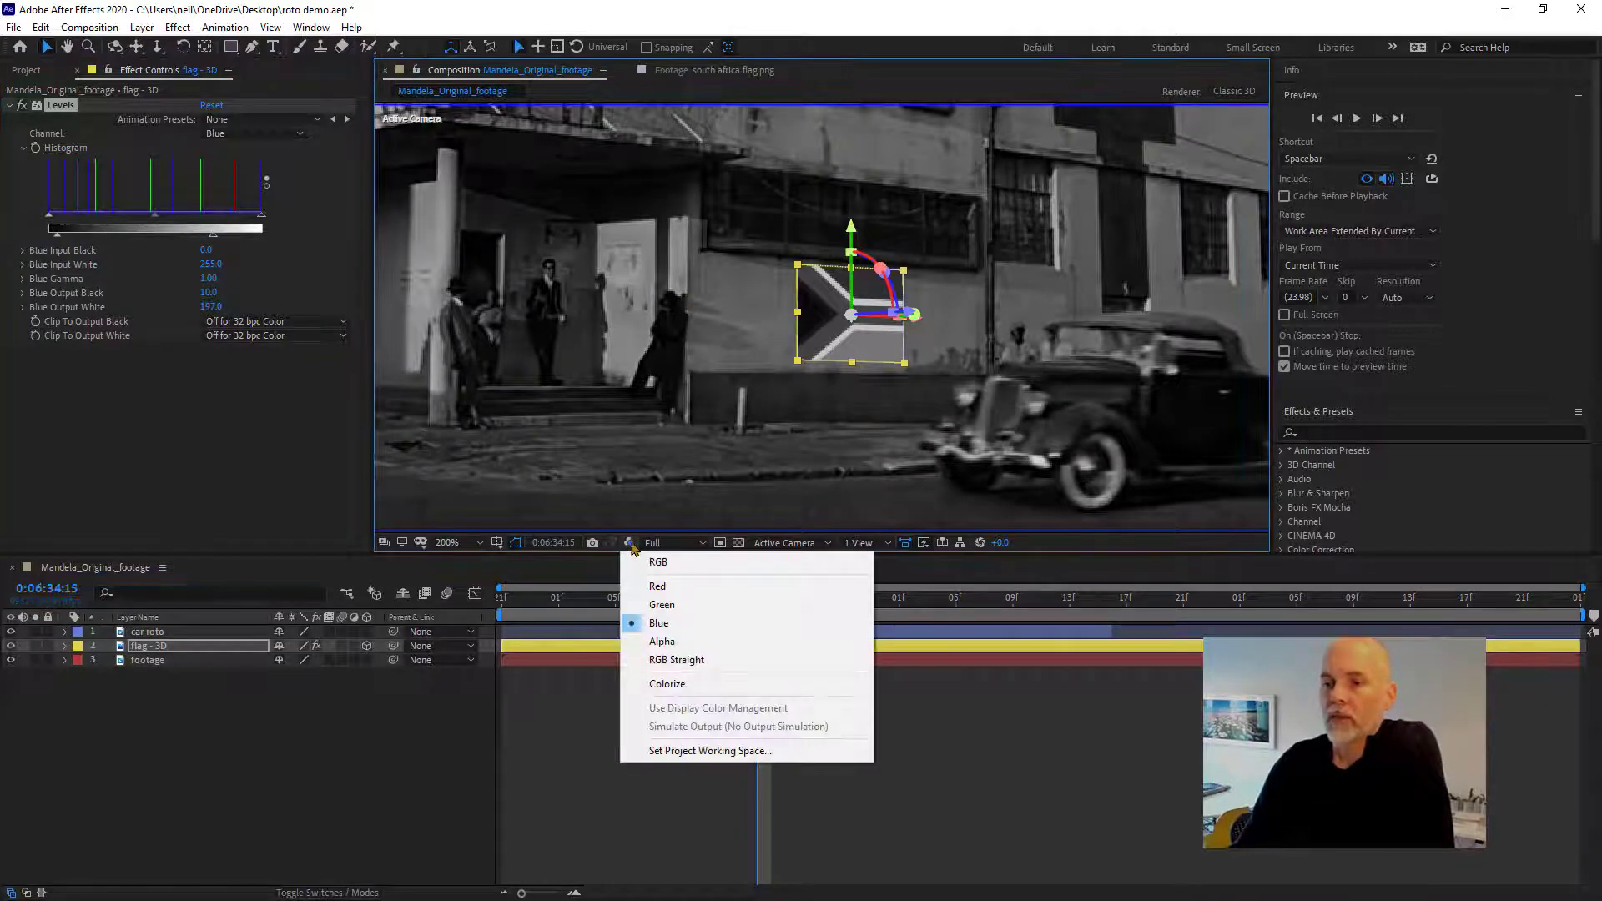
pyautogui.click(659, 586)
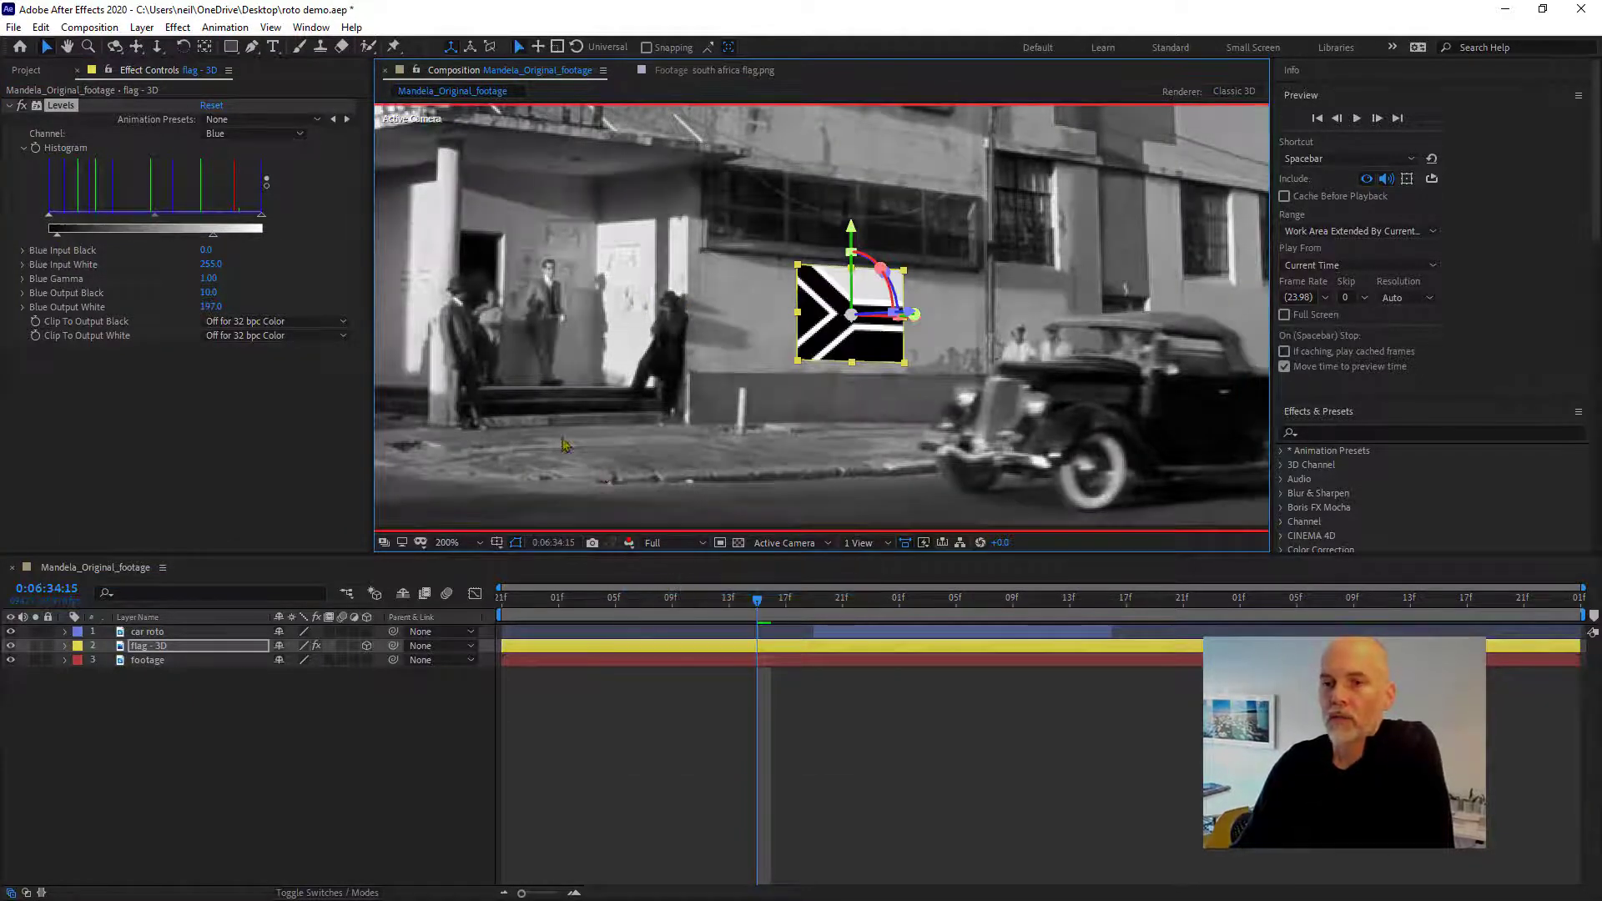
pyautogui.click(254, 133)
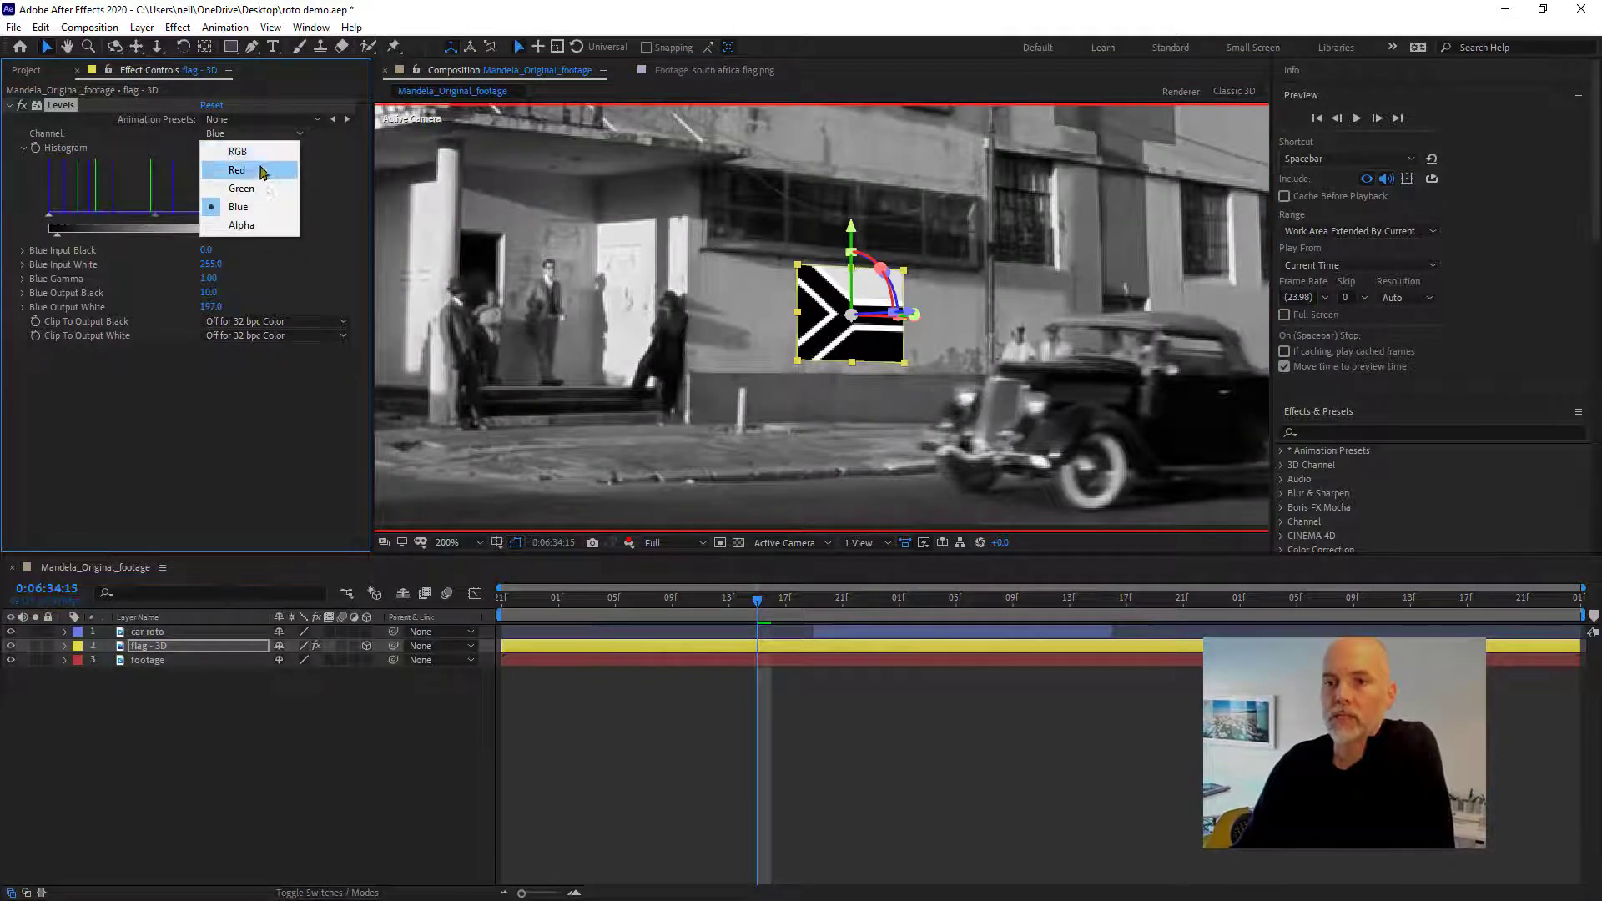
pyautogui.click(263, 171)
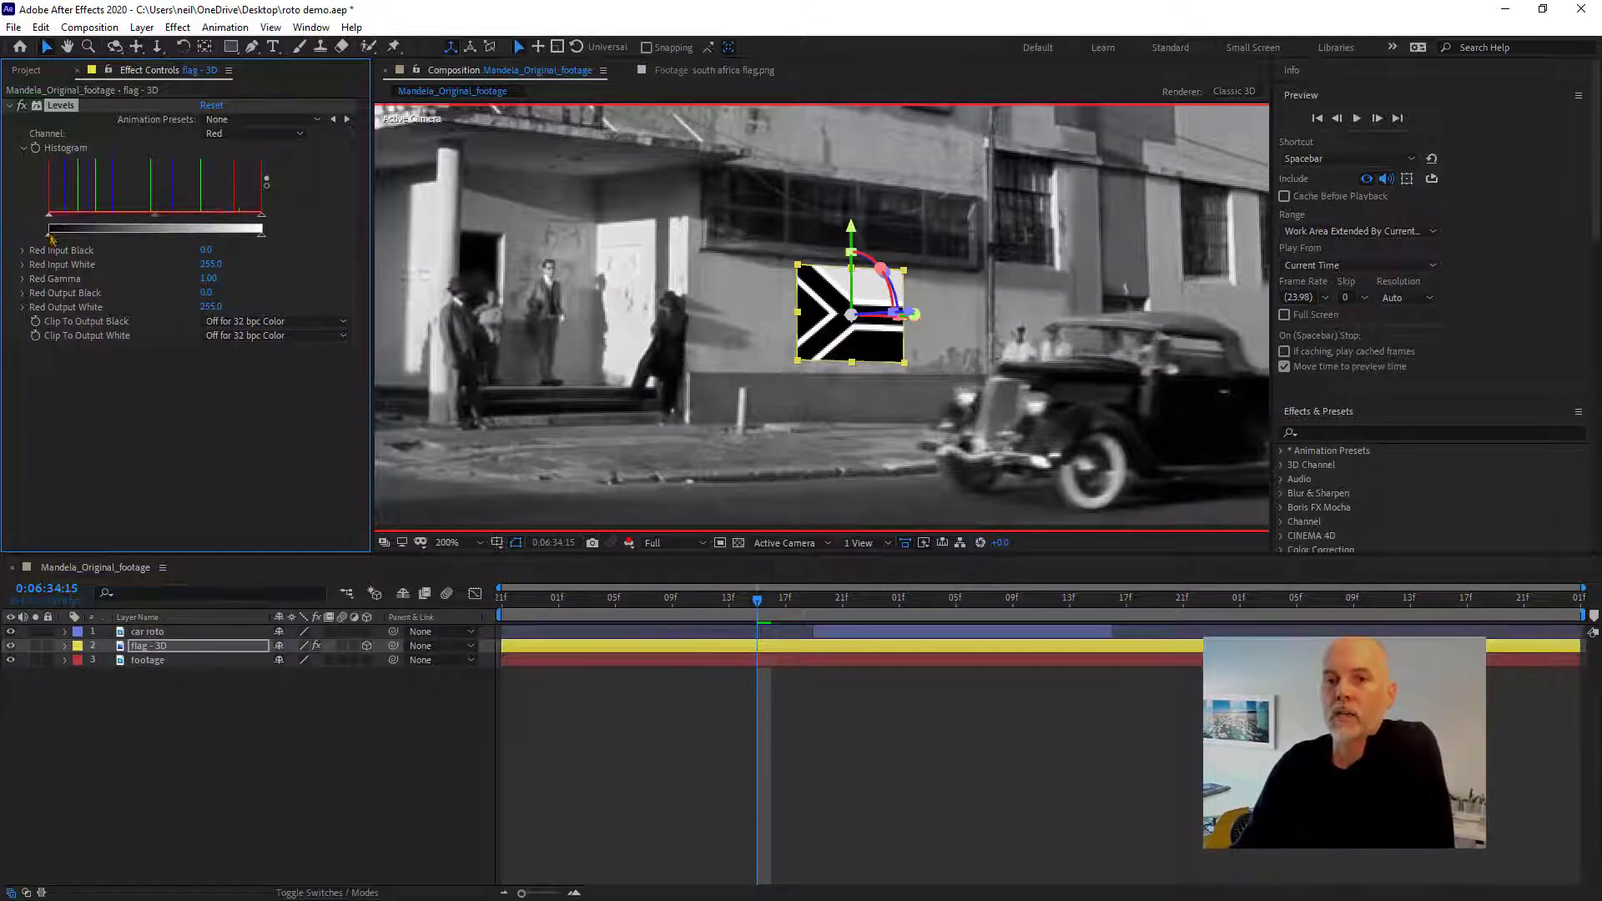
pyautogui.moveTo(49, 237); pyautogui.dragTo(78, 237)
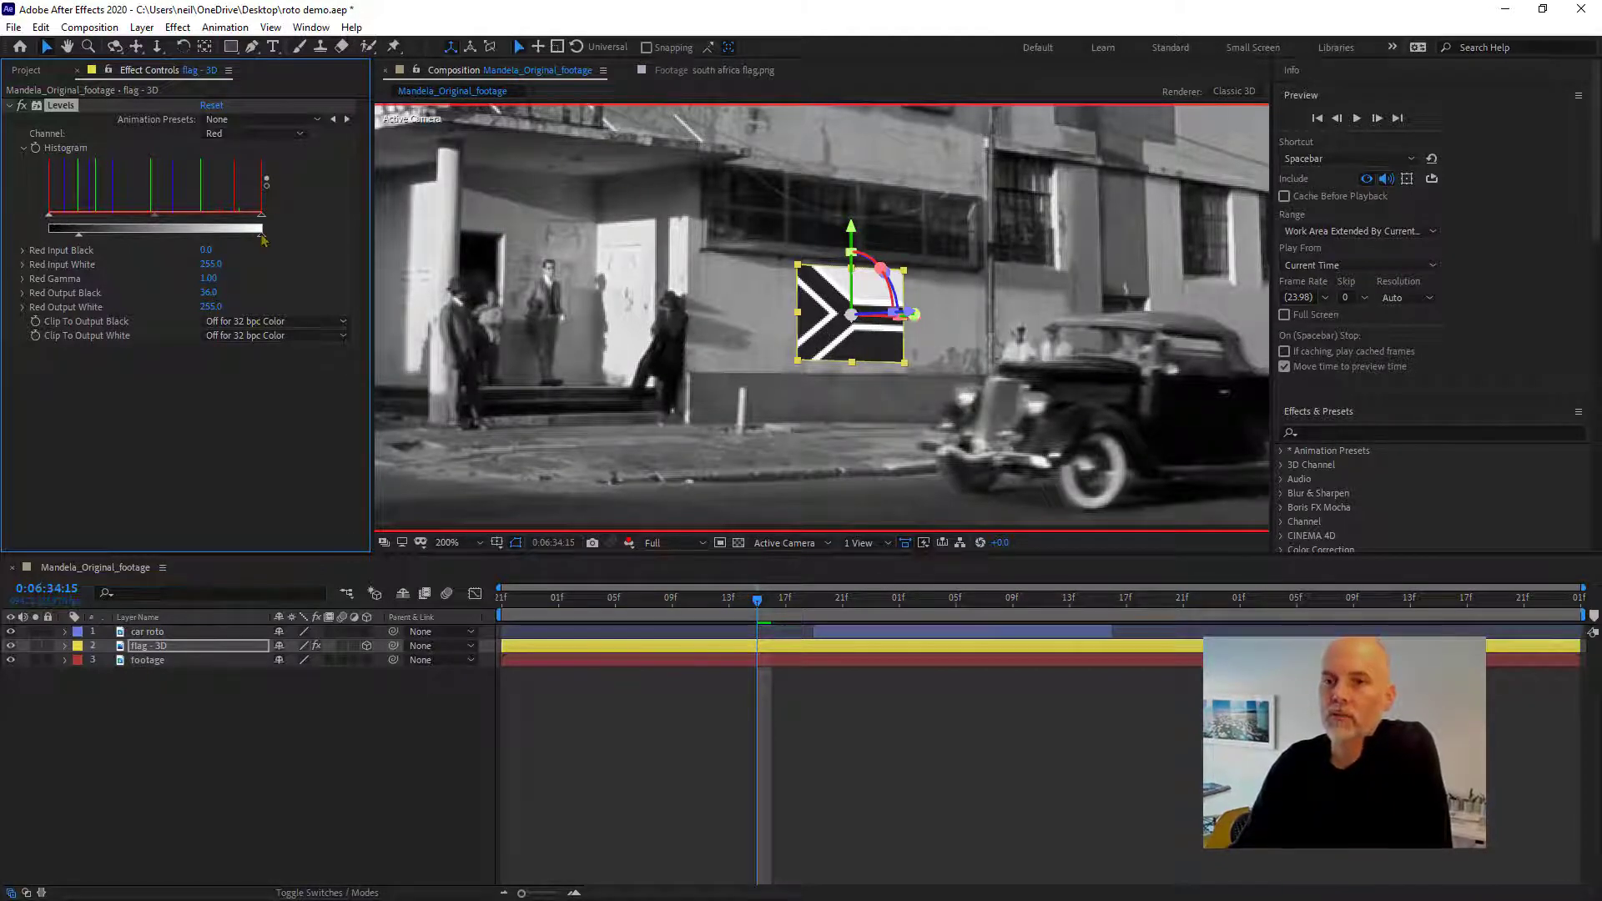
pyautogui.moveTo(262, 240)
pyautogui.mouseDown()
pyautogui.moveTo(217, 240)
pyautogui.moveTo(233, 242)
pyautogui.mouseUp()
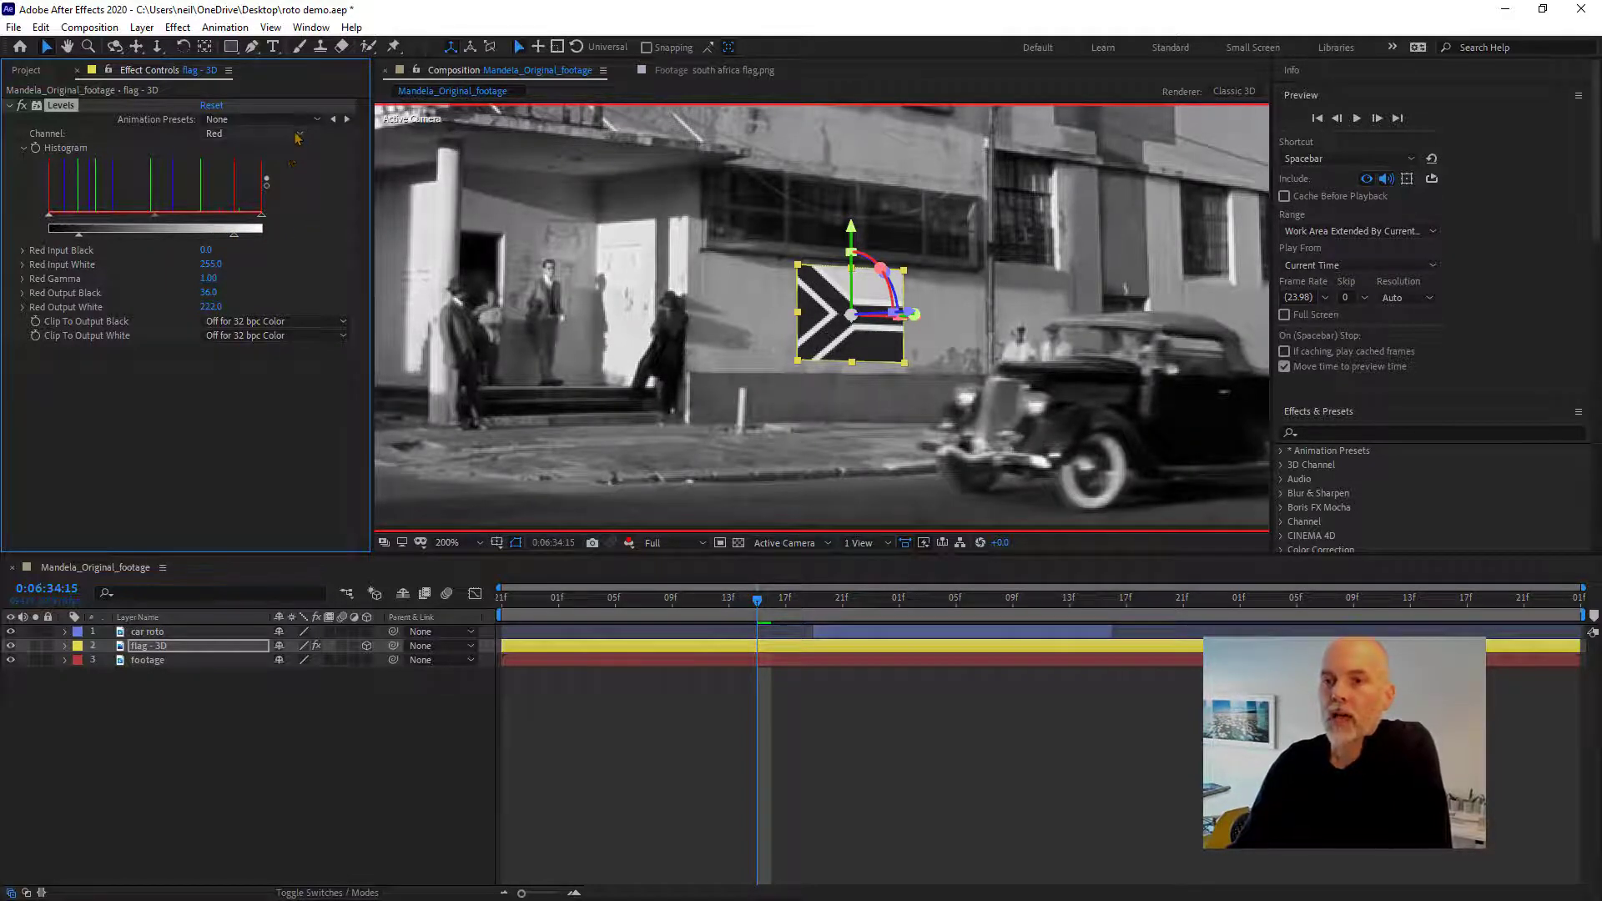
# - Return the Levels channel and the composition view to RGB, and view the composite at 100% with the flag deselected
pyautogui.click(276, 134)
pyautogui.click(238, 151)
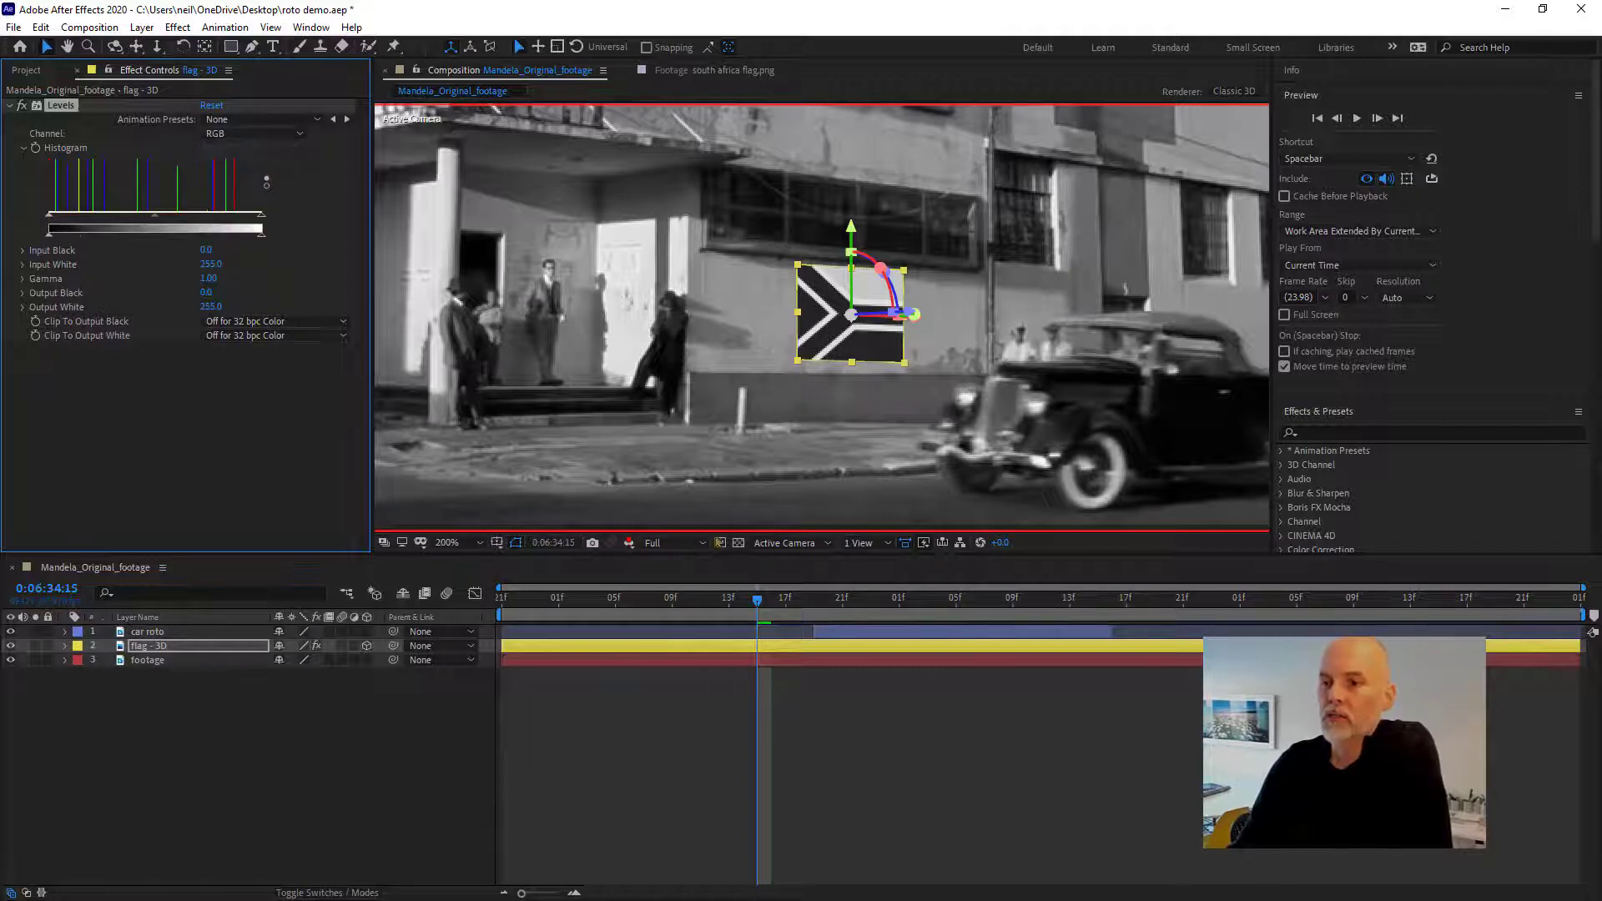
pyautogui.click(629, 544)
pyautogui.click(646, 562)
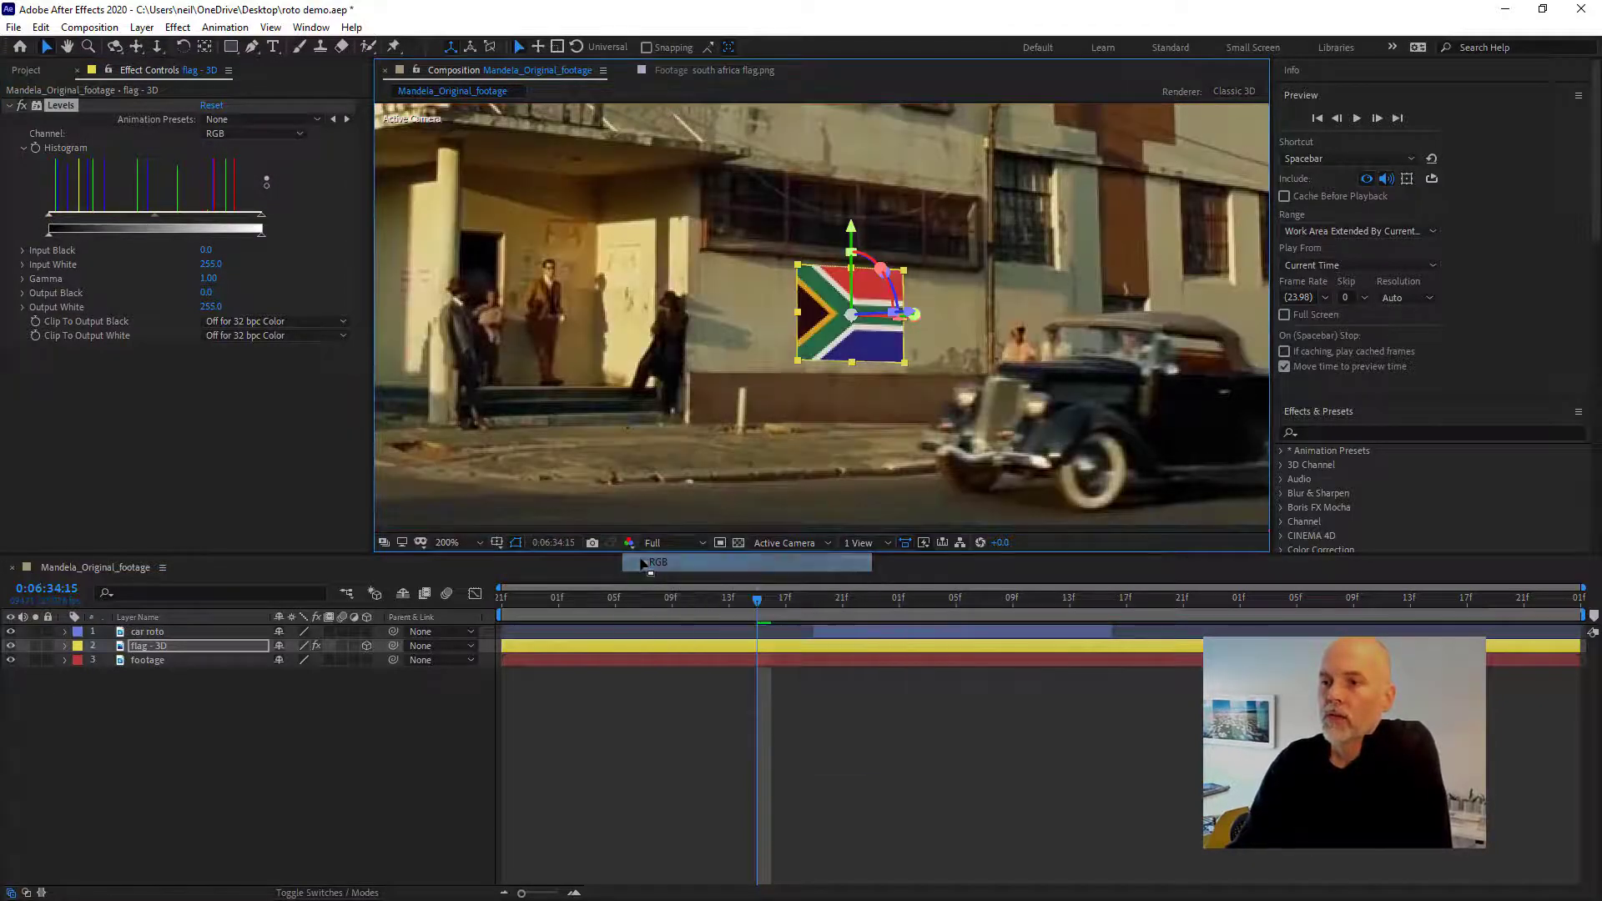
pyautogui.scroll(-2, 614, 389)
pyautogui.scroll(1, 614, 388)
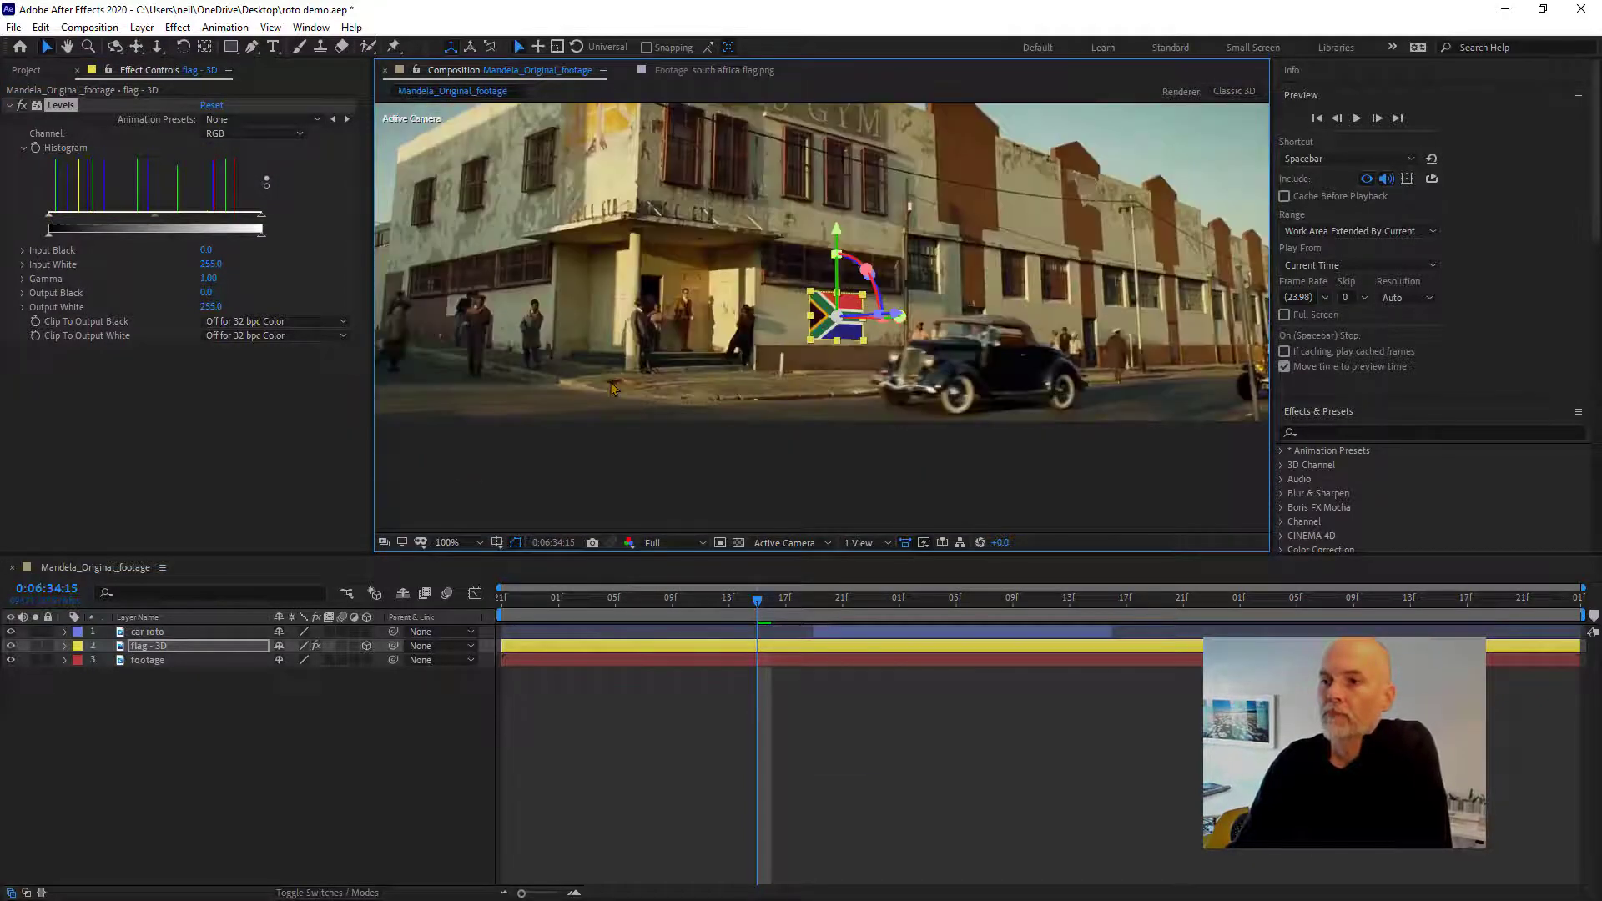
pyautogui.click(647, 486)
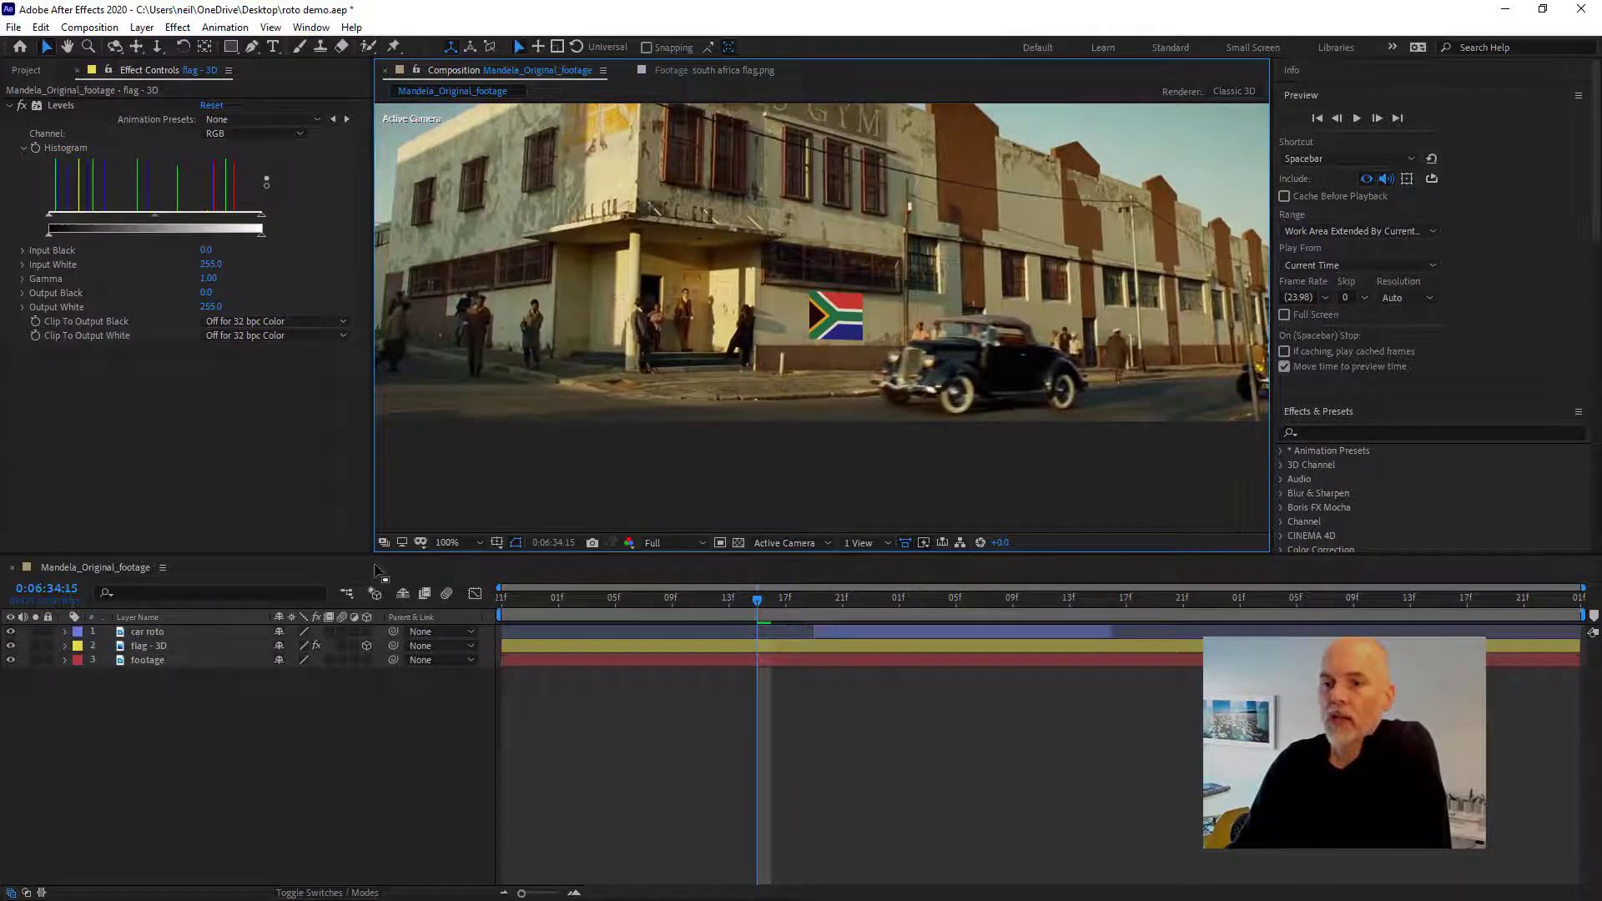
# - Select the flag - 3D layer and hide the layer controls in the composition view
pyautogui.click(196, 650)
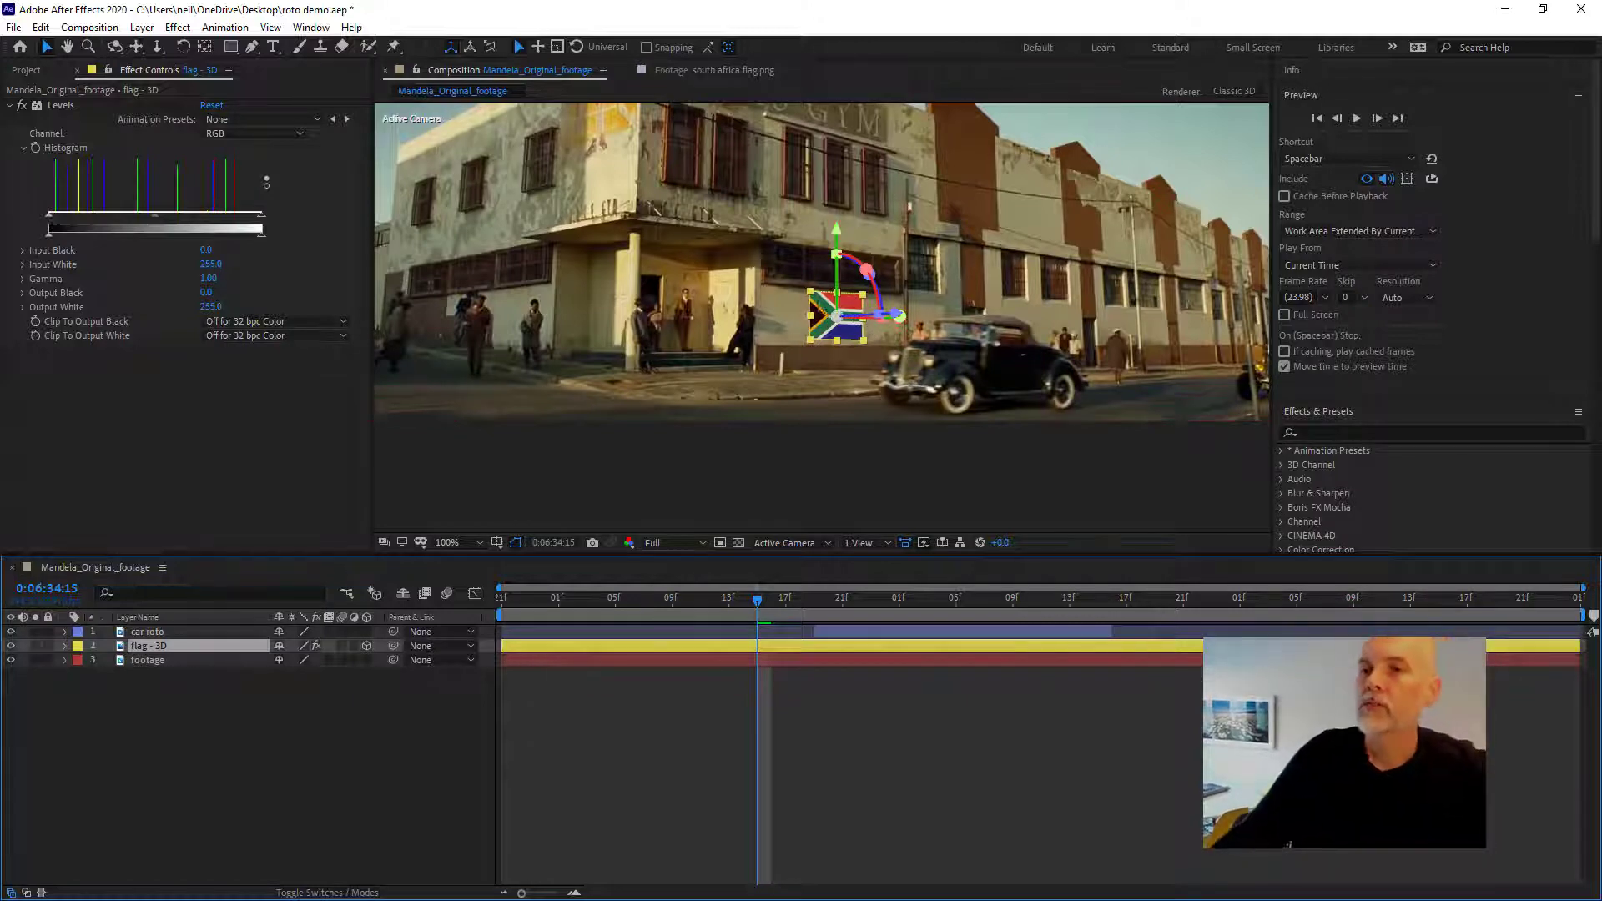
pyautogui.click(270, 27)
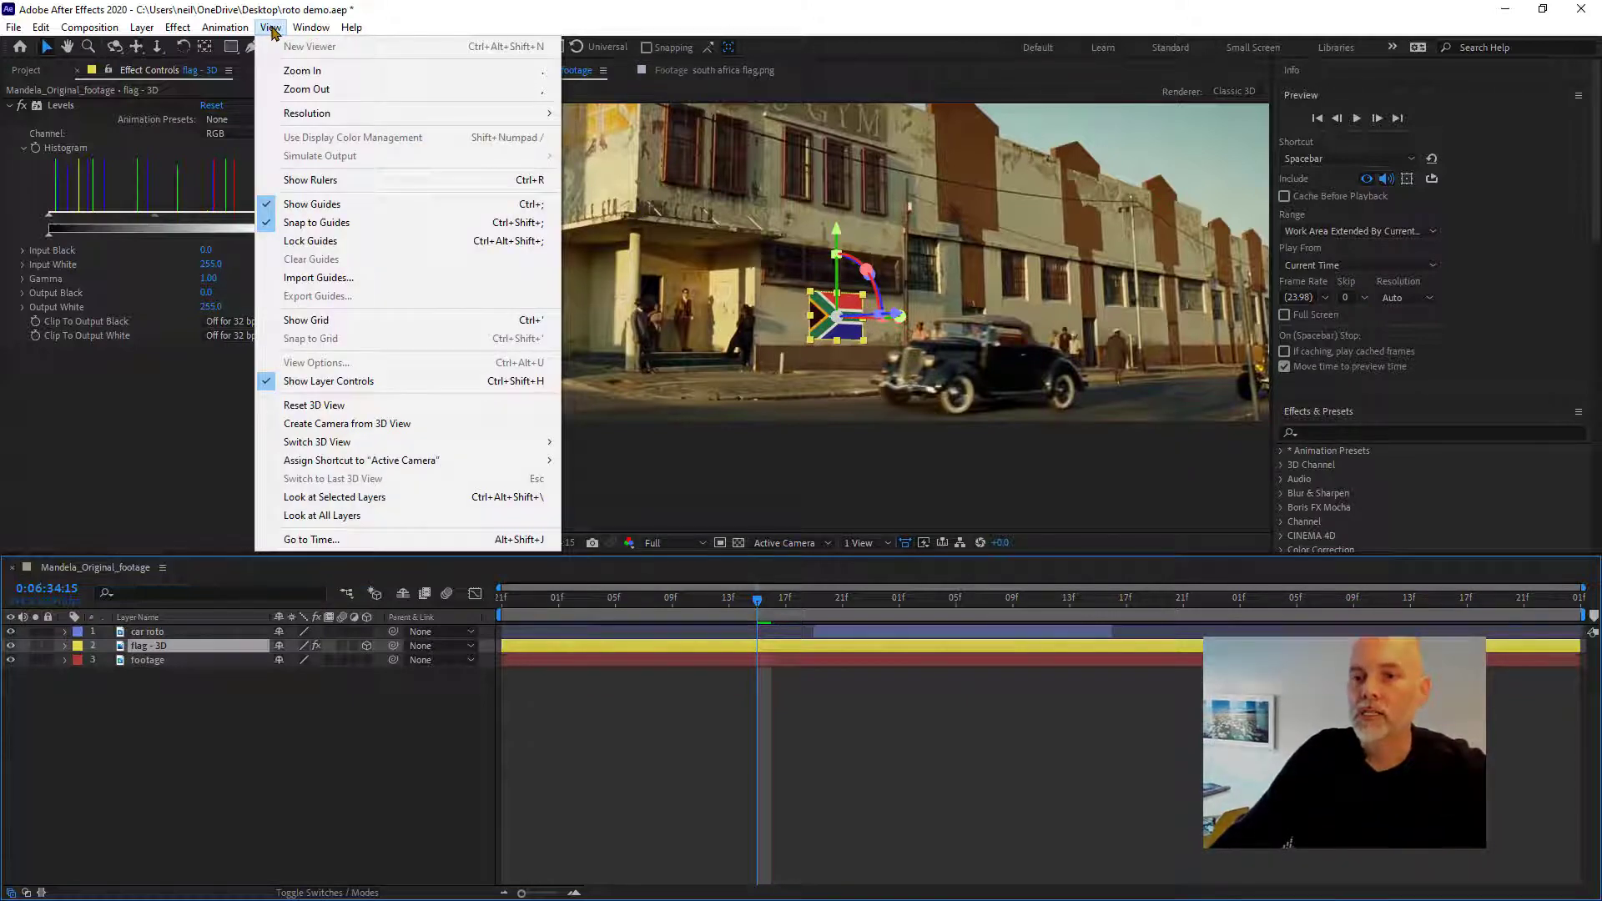
pyautogui.click(437, 382)
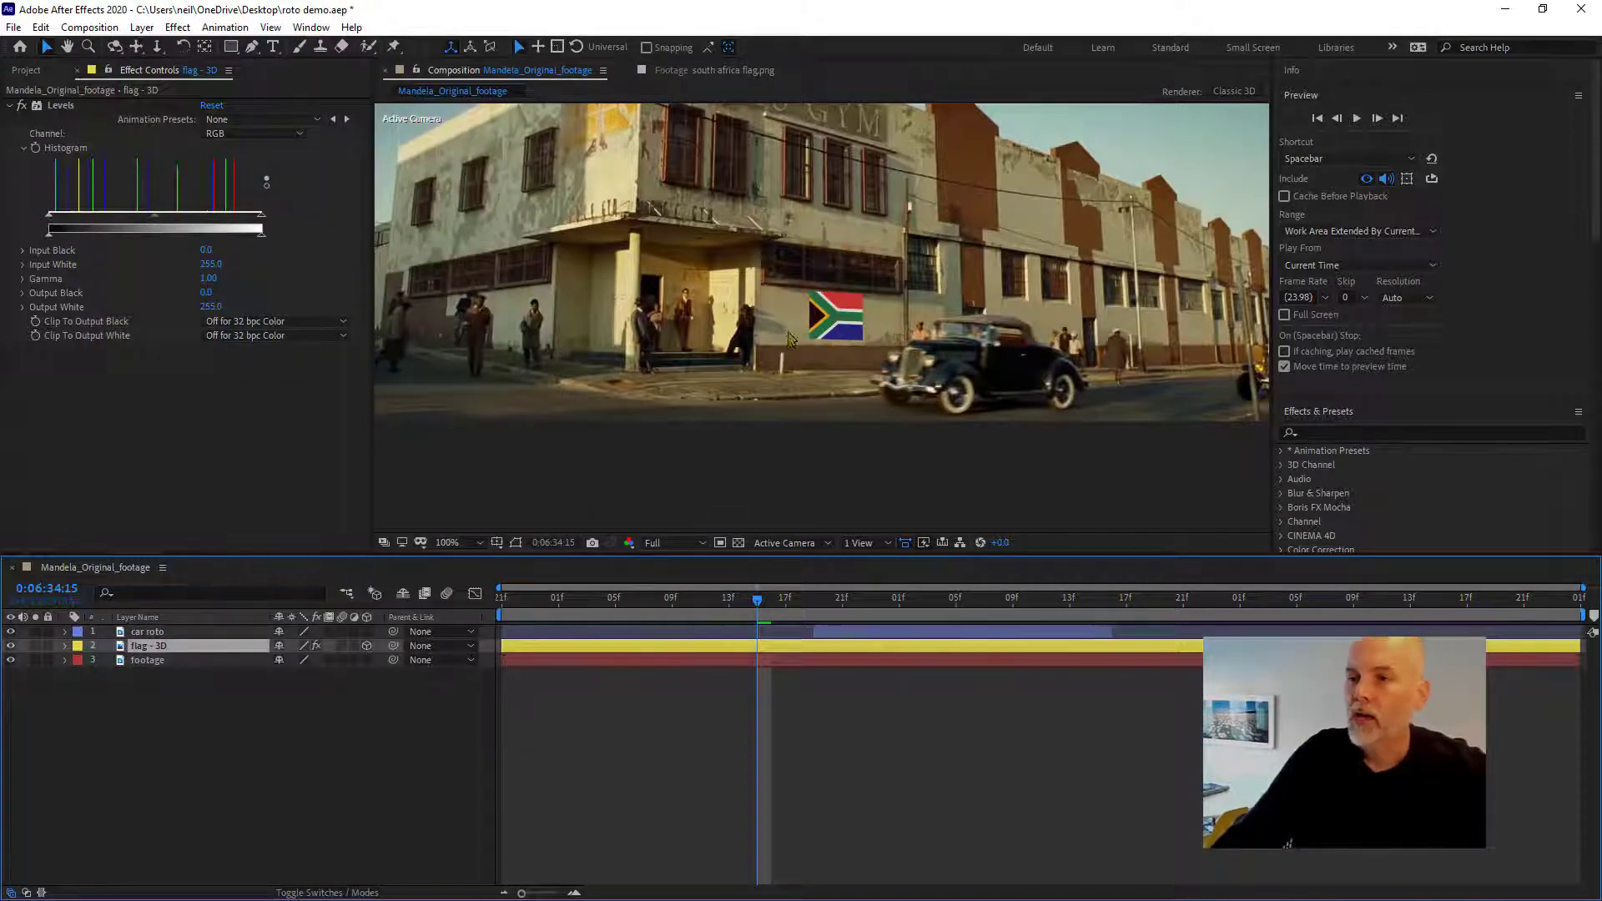
# - With the view at 50%, set the flag's RGB Levels to Output Black 30, Output White about 238 and Gamma 0.72
pyautogui.scroll(-1, 595, 310)
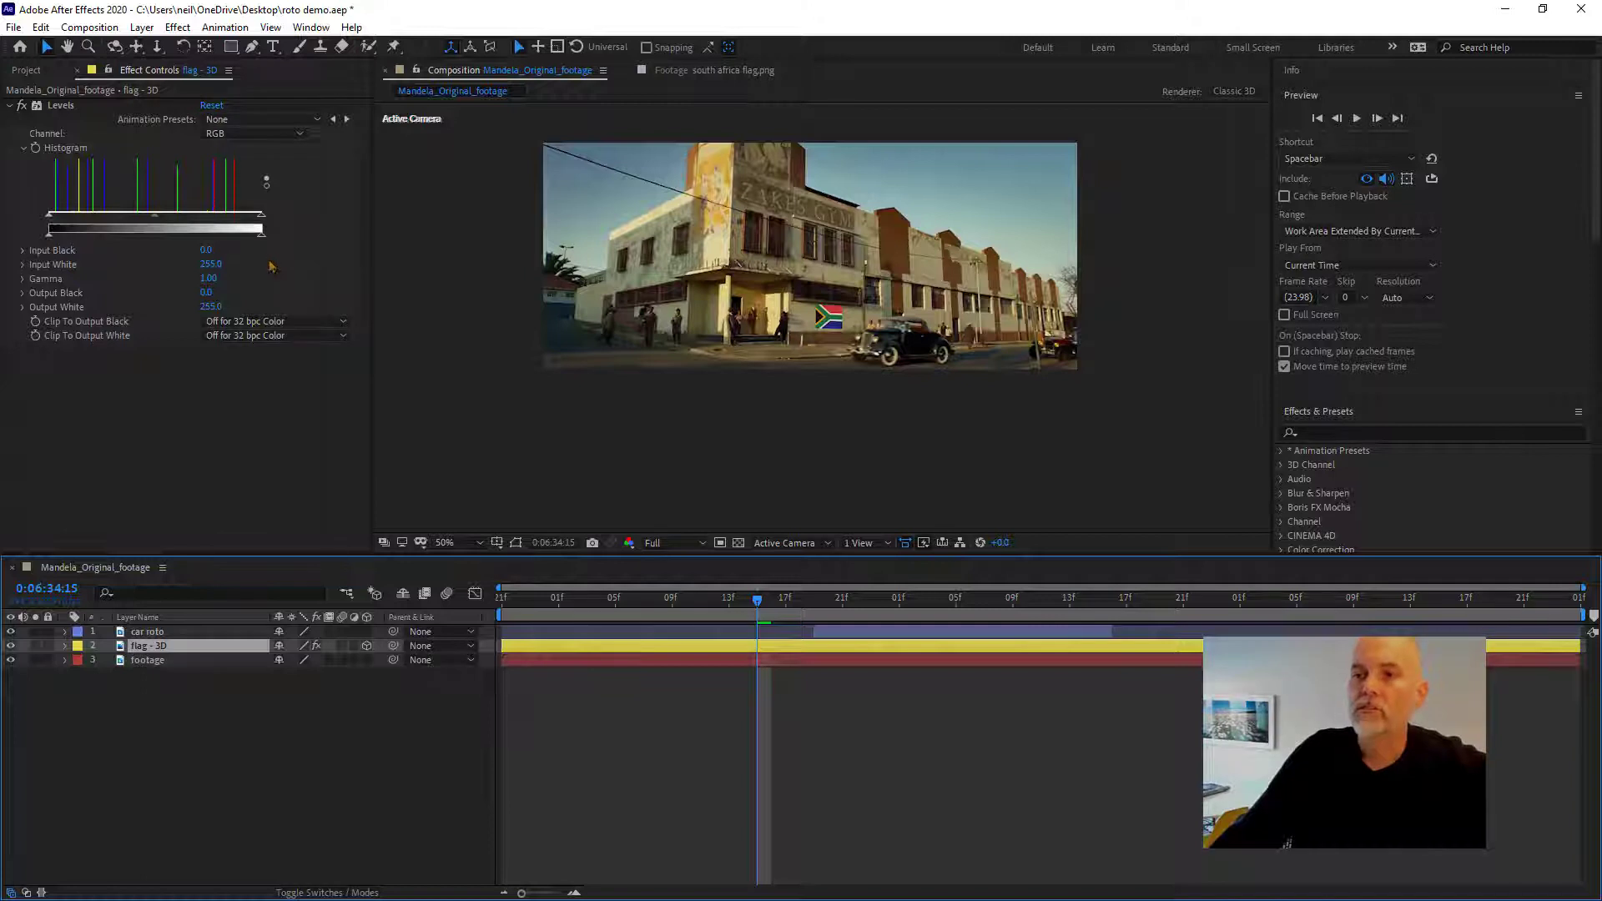
pyautogui.moveTo(260, 235); pyautogui.dragTo(242, 237)
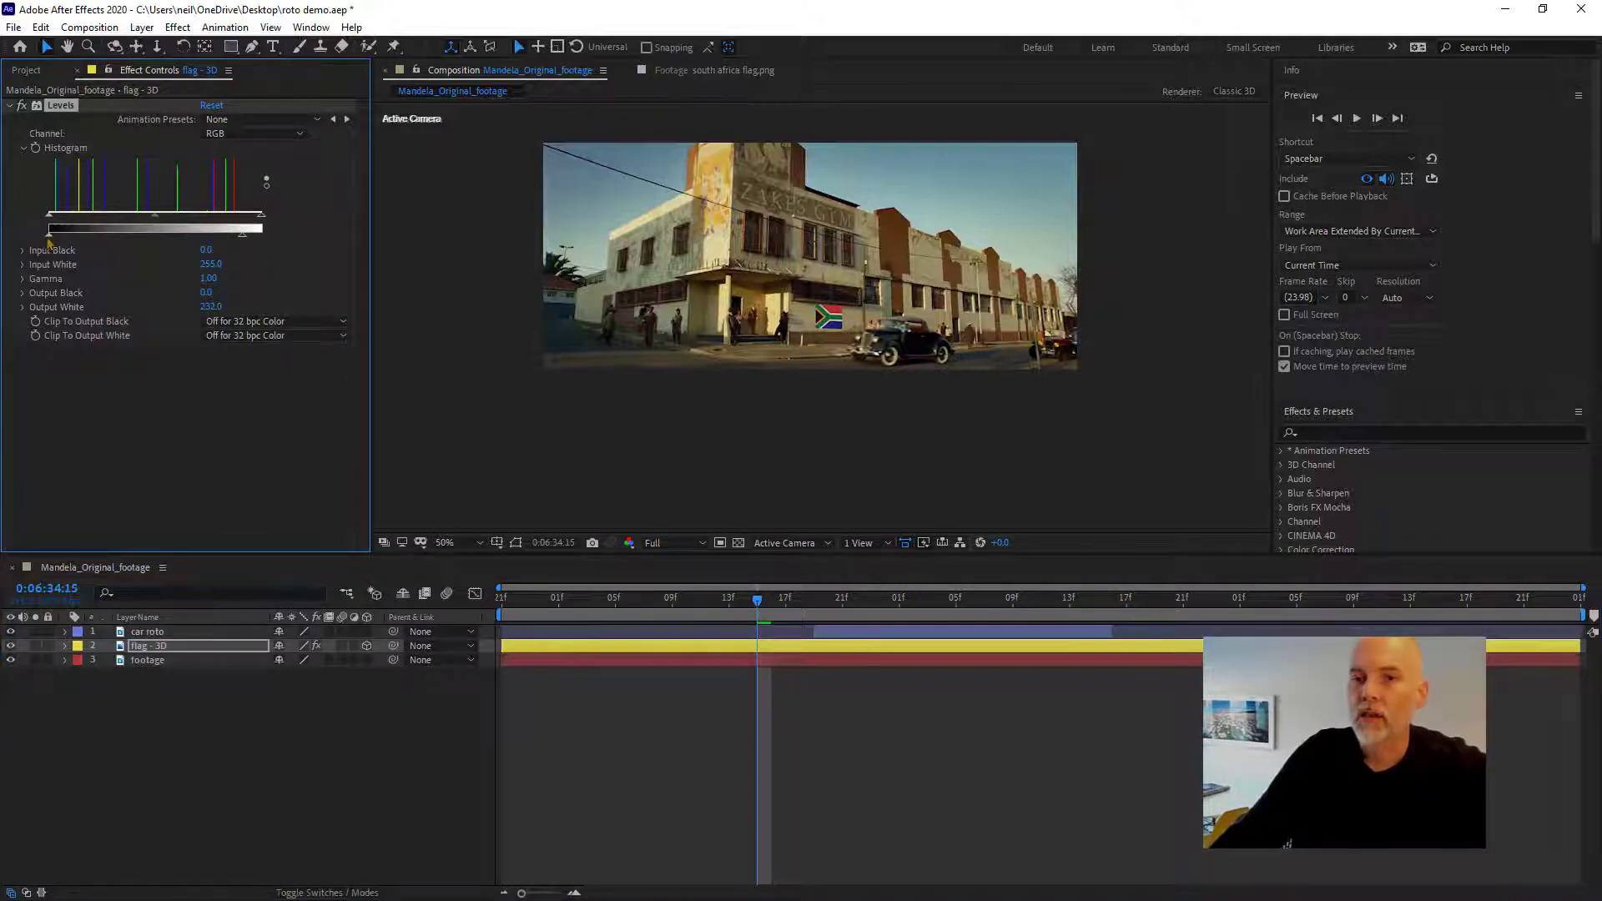
pyautogui.moveTo(48, 236); pyautogui.dragTo(247, 243)
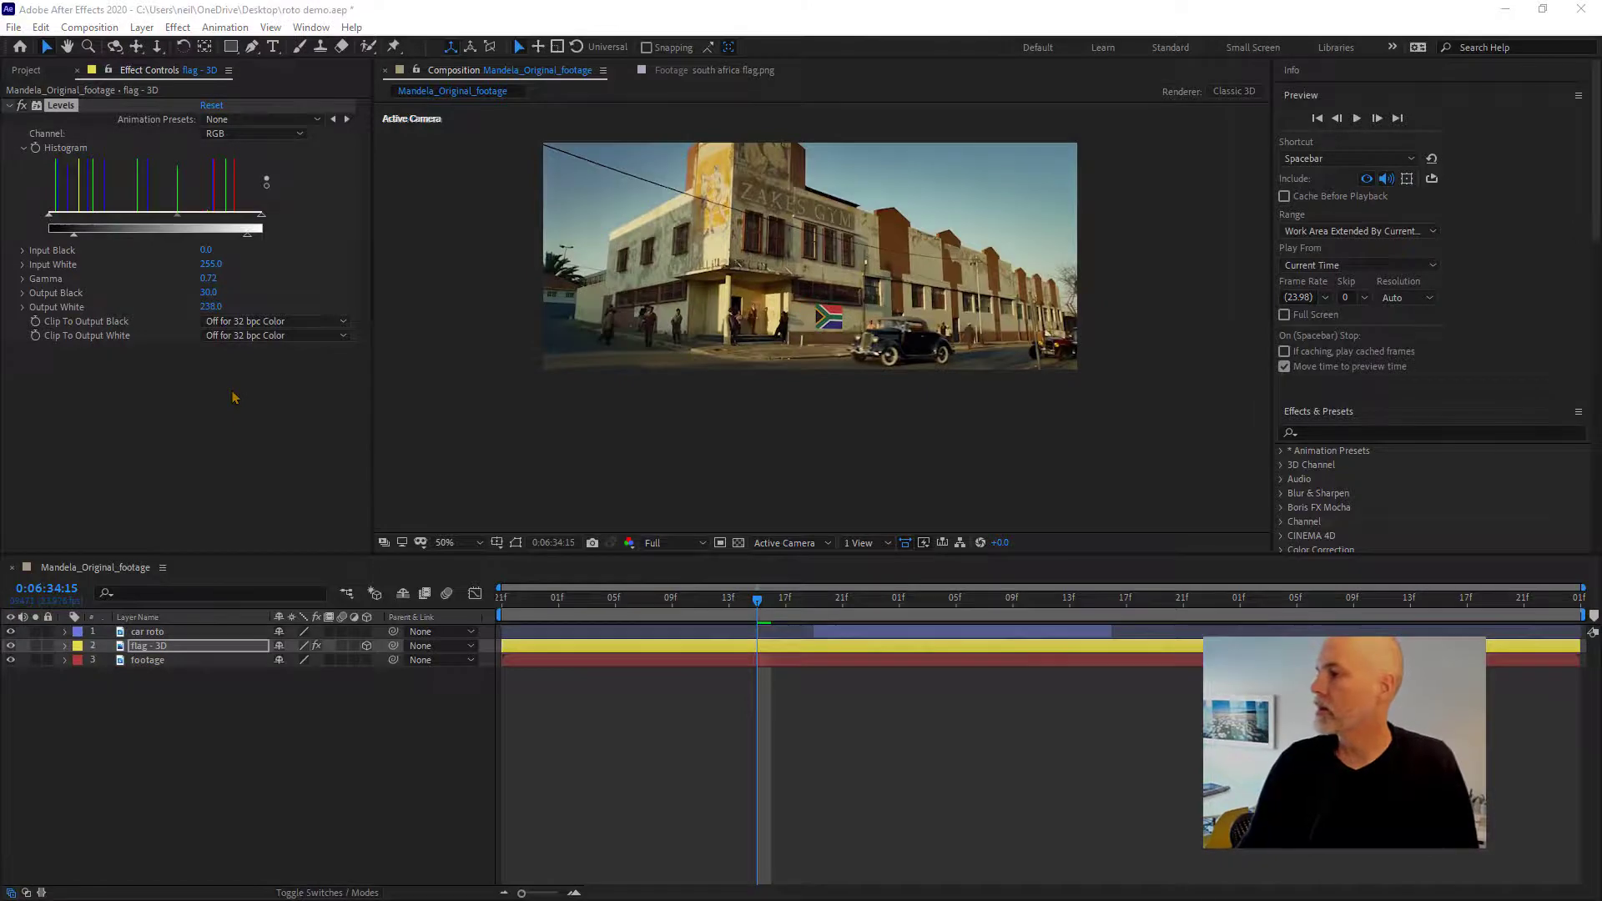
# - Switch to the browser, open the course link "What makes an image 'cinematic' ?" and look through the Seven Essentials of VFX Compositing lessons
pyautogui.hotkey('alt', 'Tab')
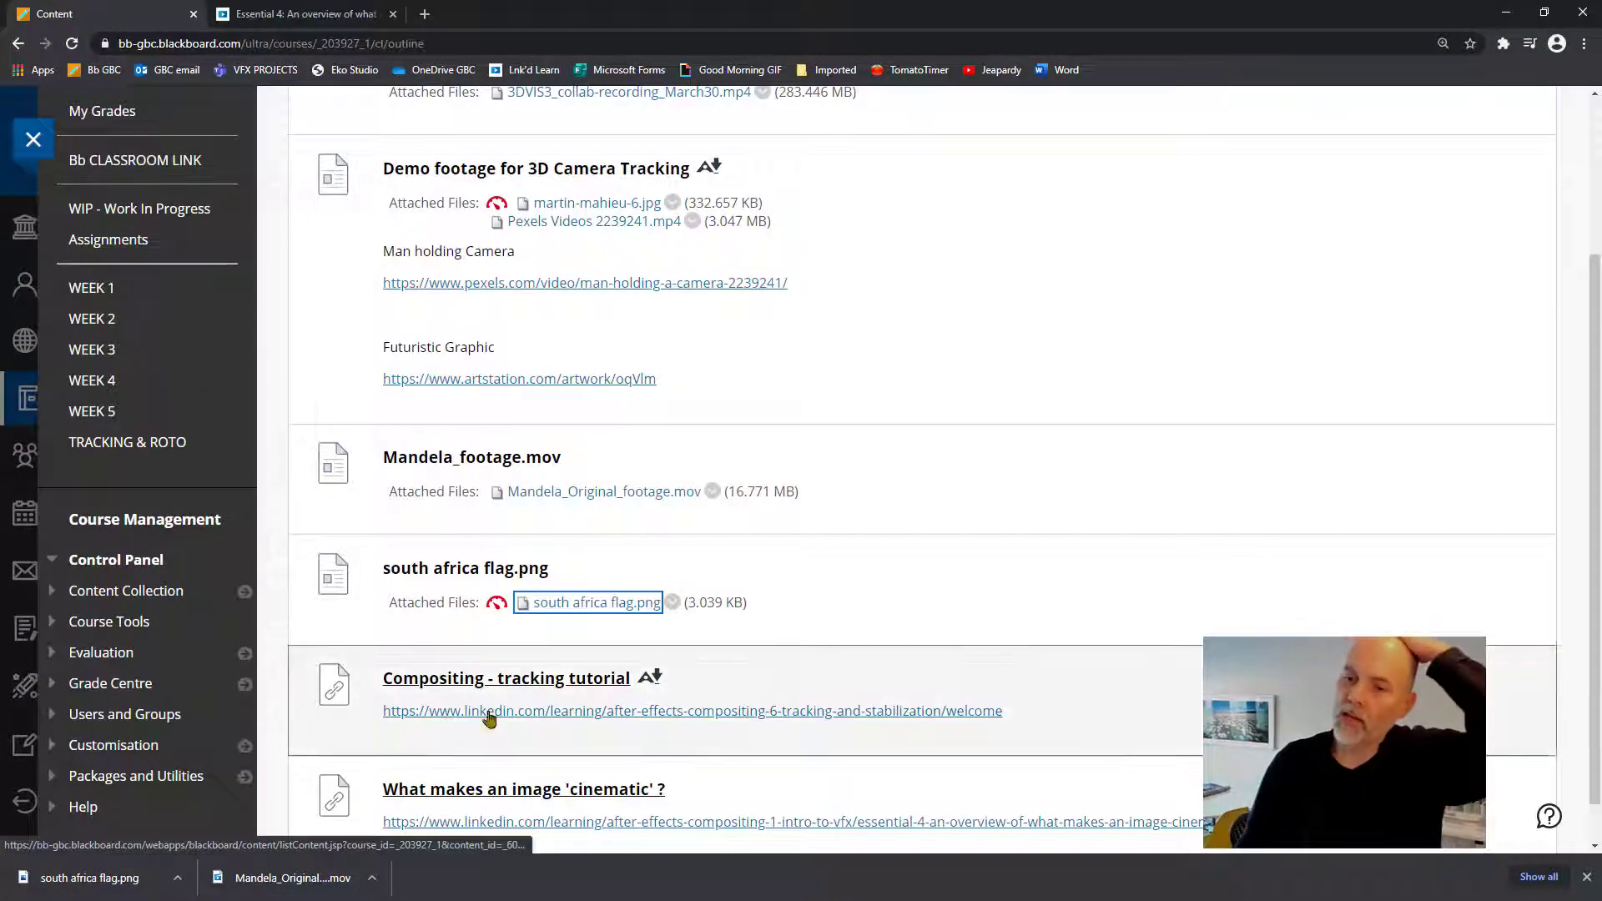
pyautogui.scroll(-1, 490, 719)
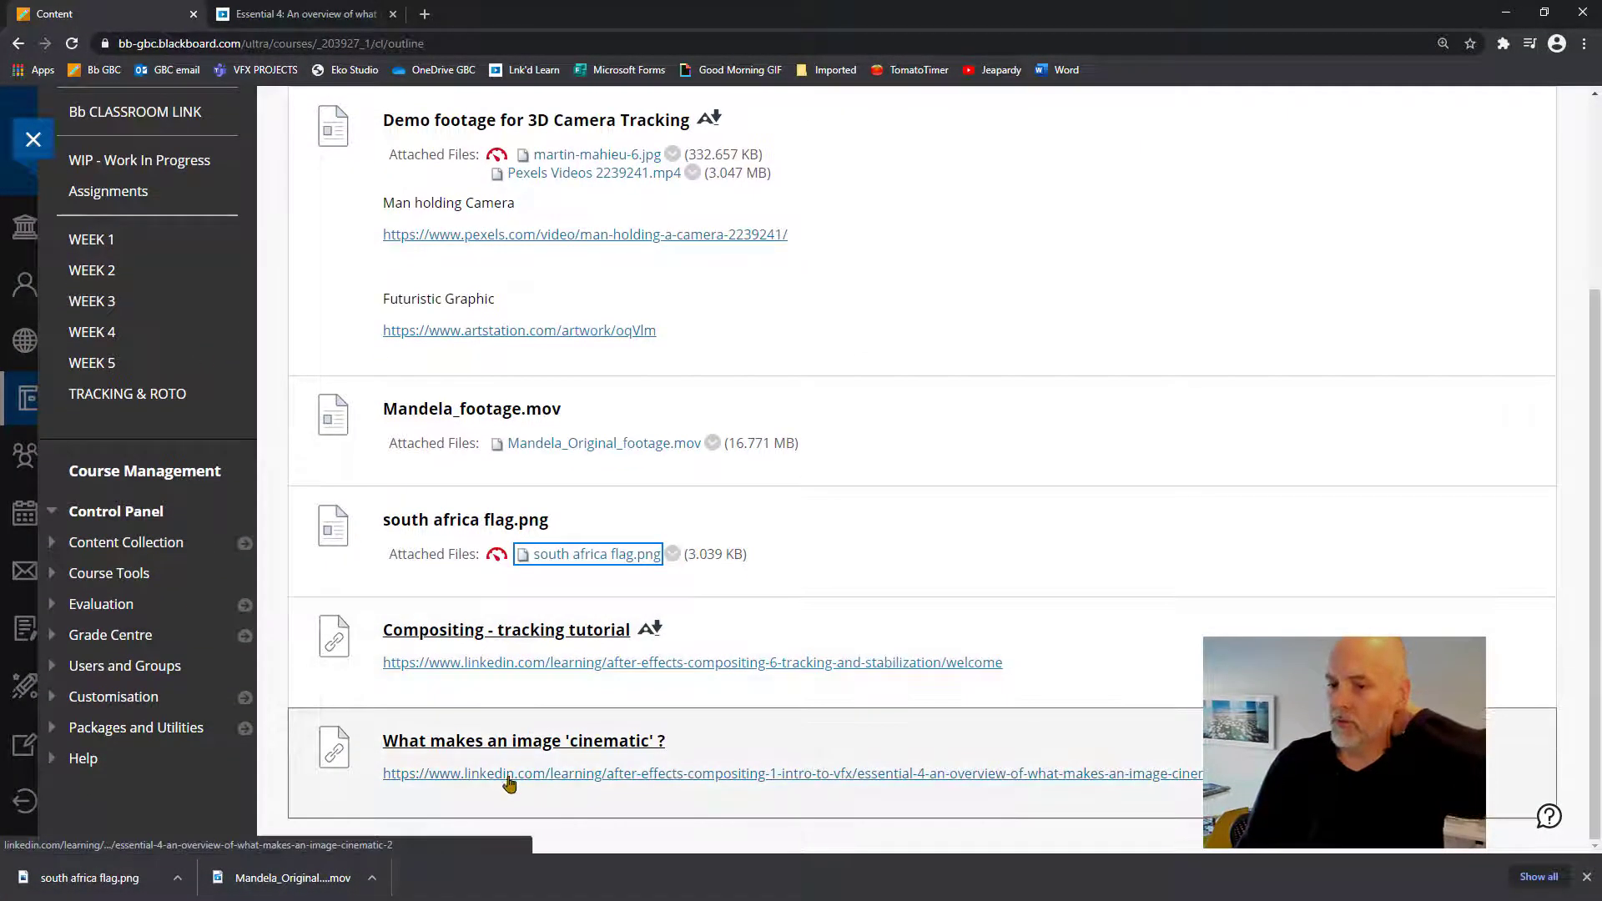
pyautogui.click(749, 783)
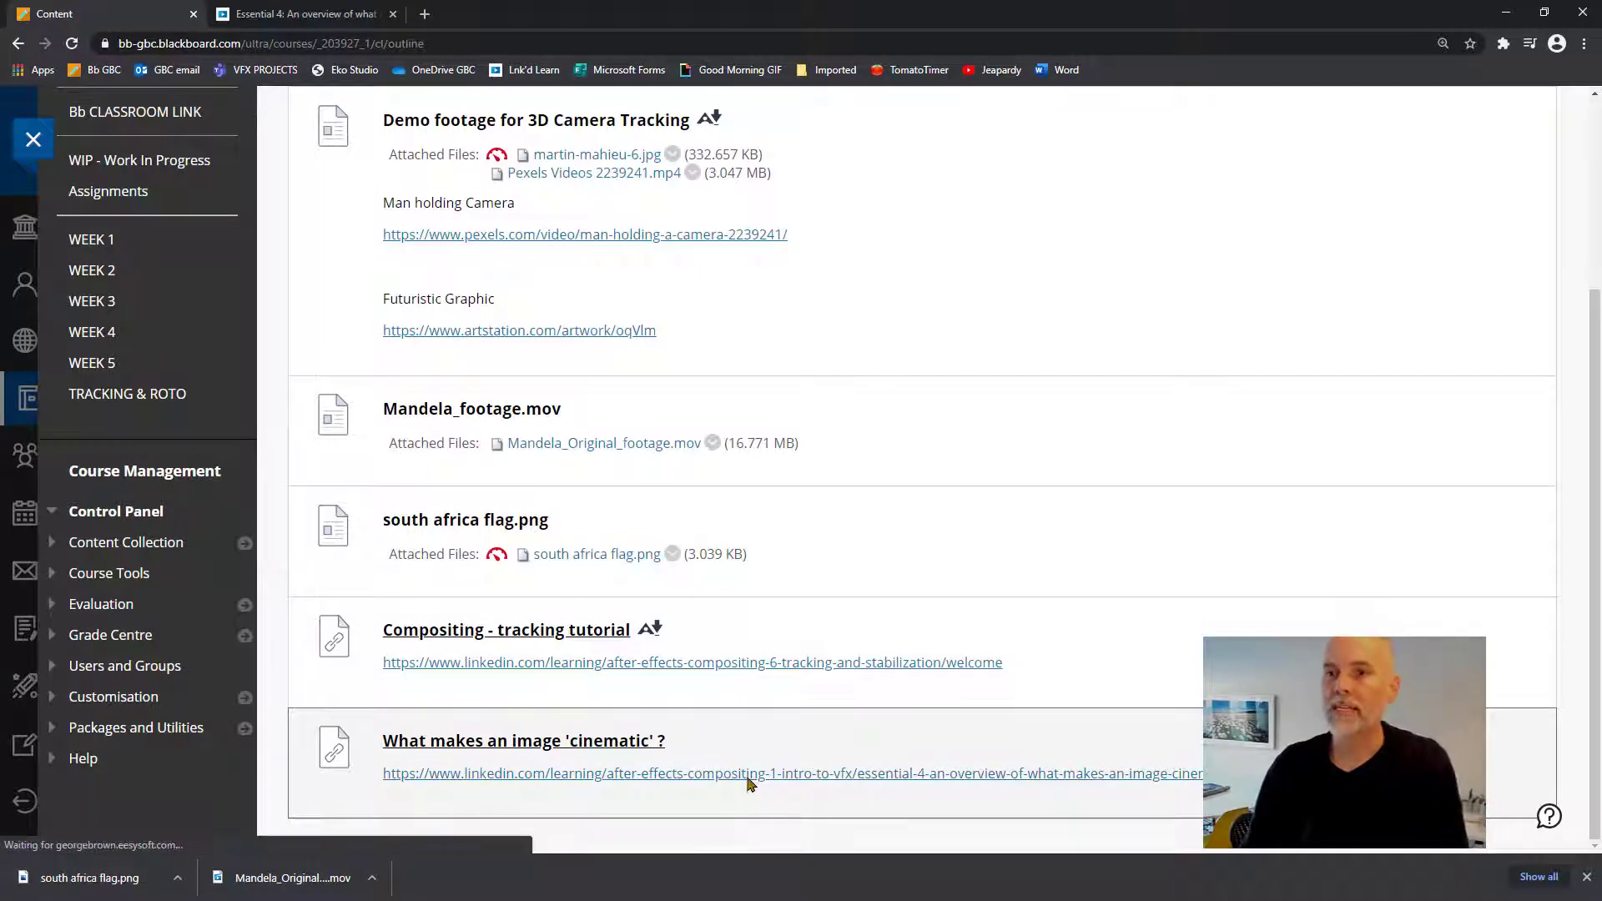
pyautogui.click(310, 10)
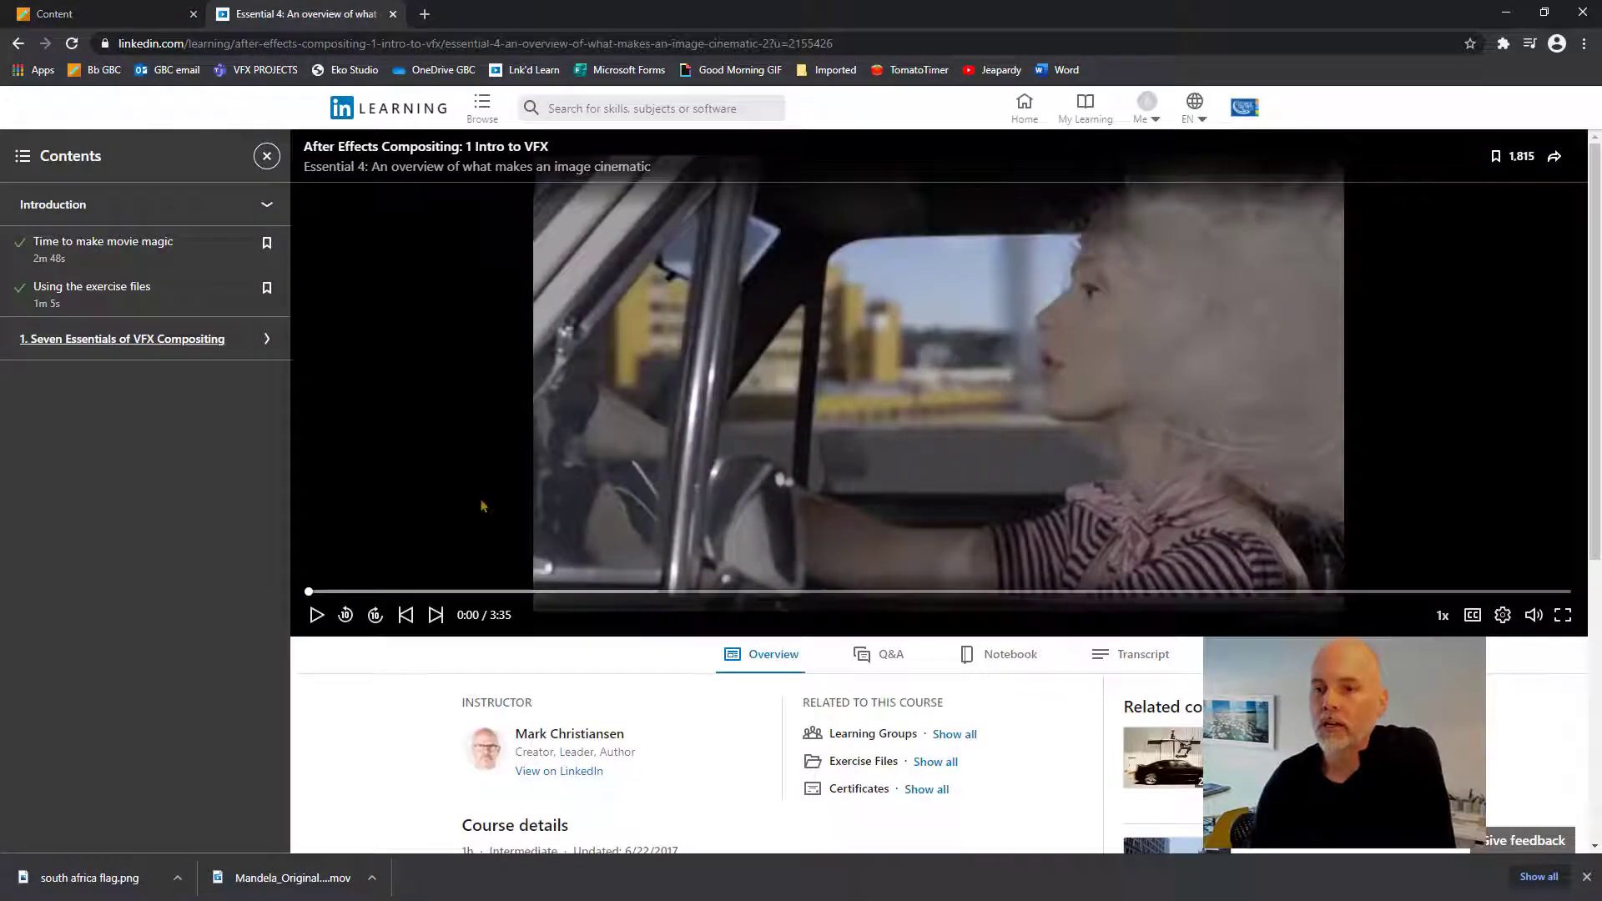
pyautogui.click(136, 337)
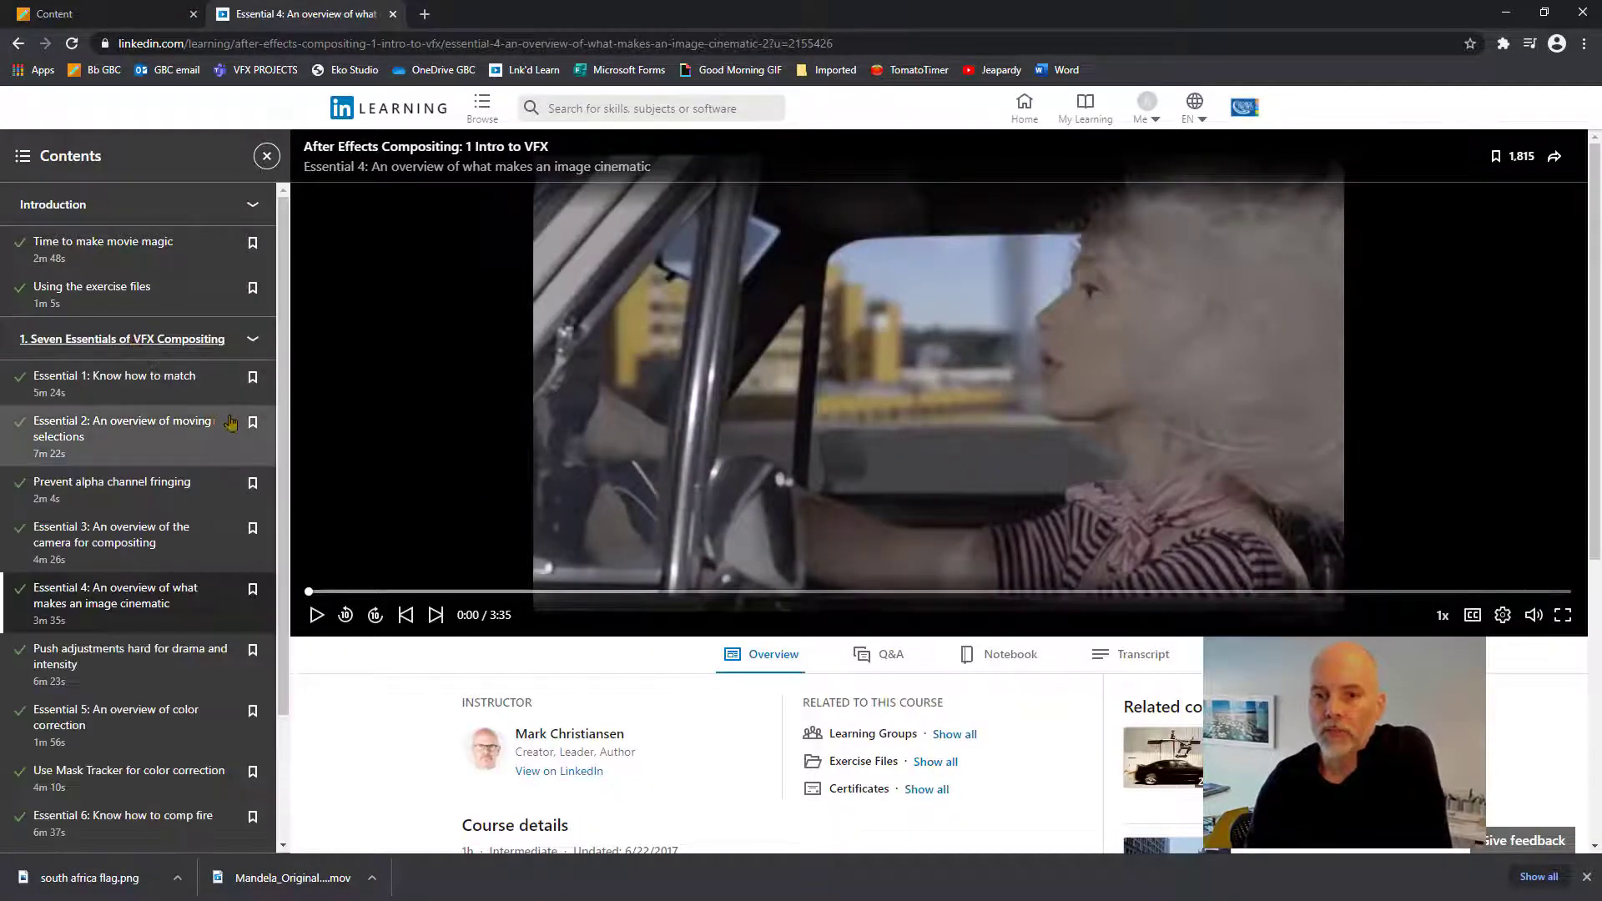
pyautogui.scroll(-2, 255, 401)
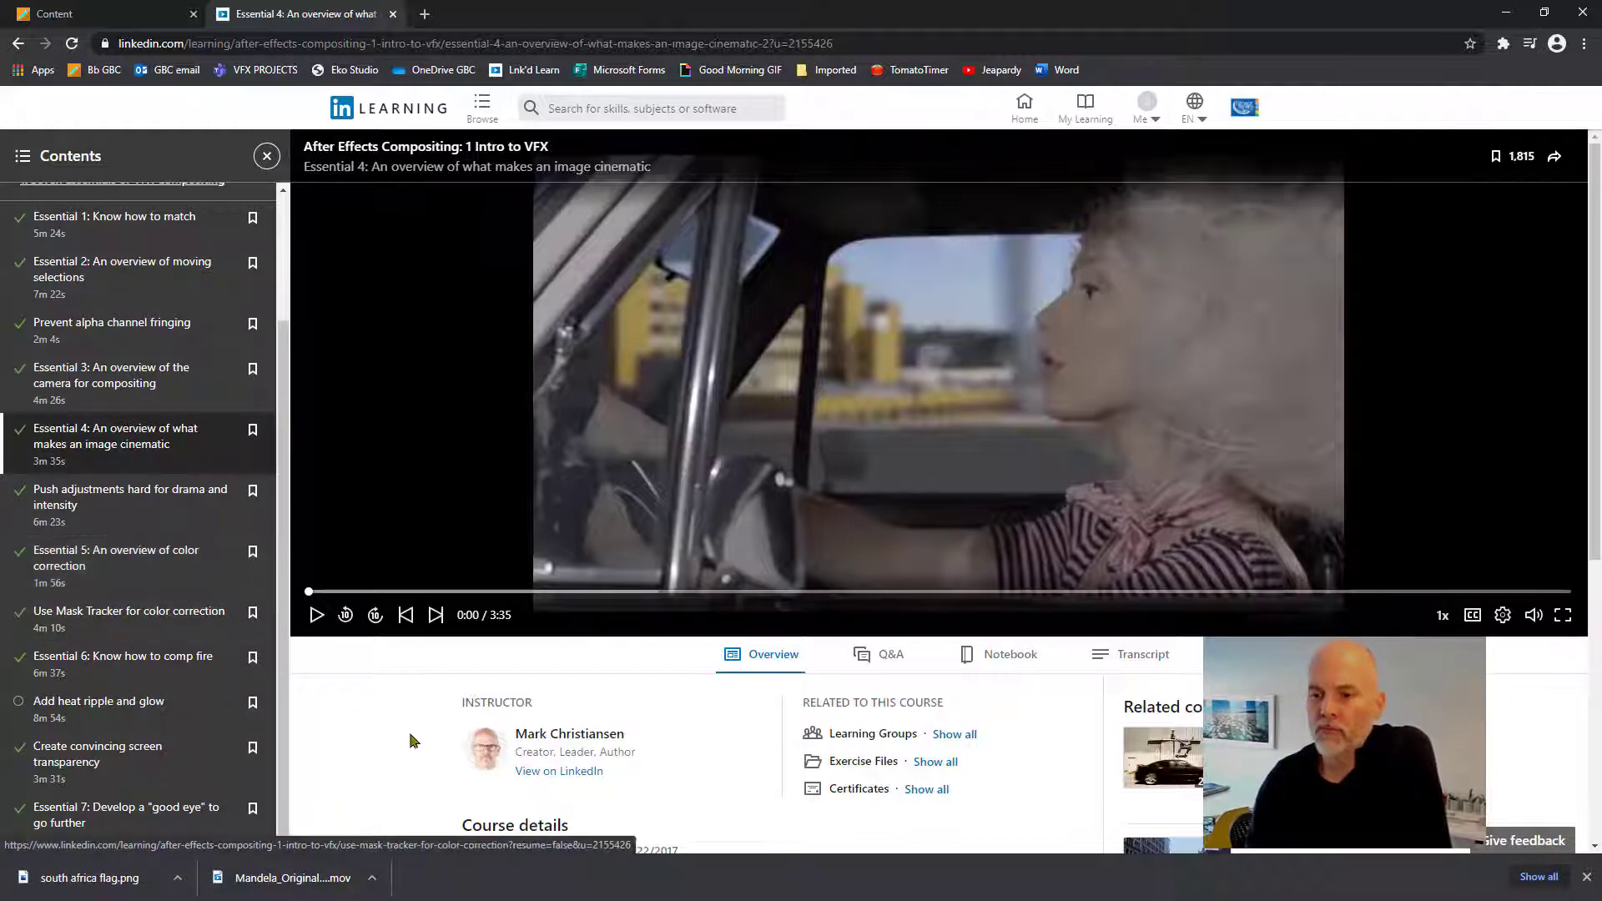
# - Open the instructor's page and look through the list of After Effects Compositing courses
pyautogui.click(543, 736)
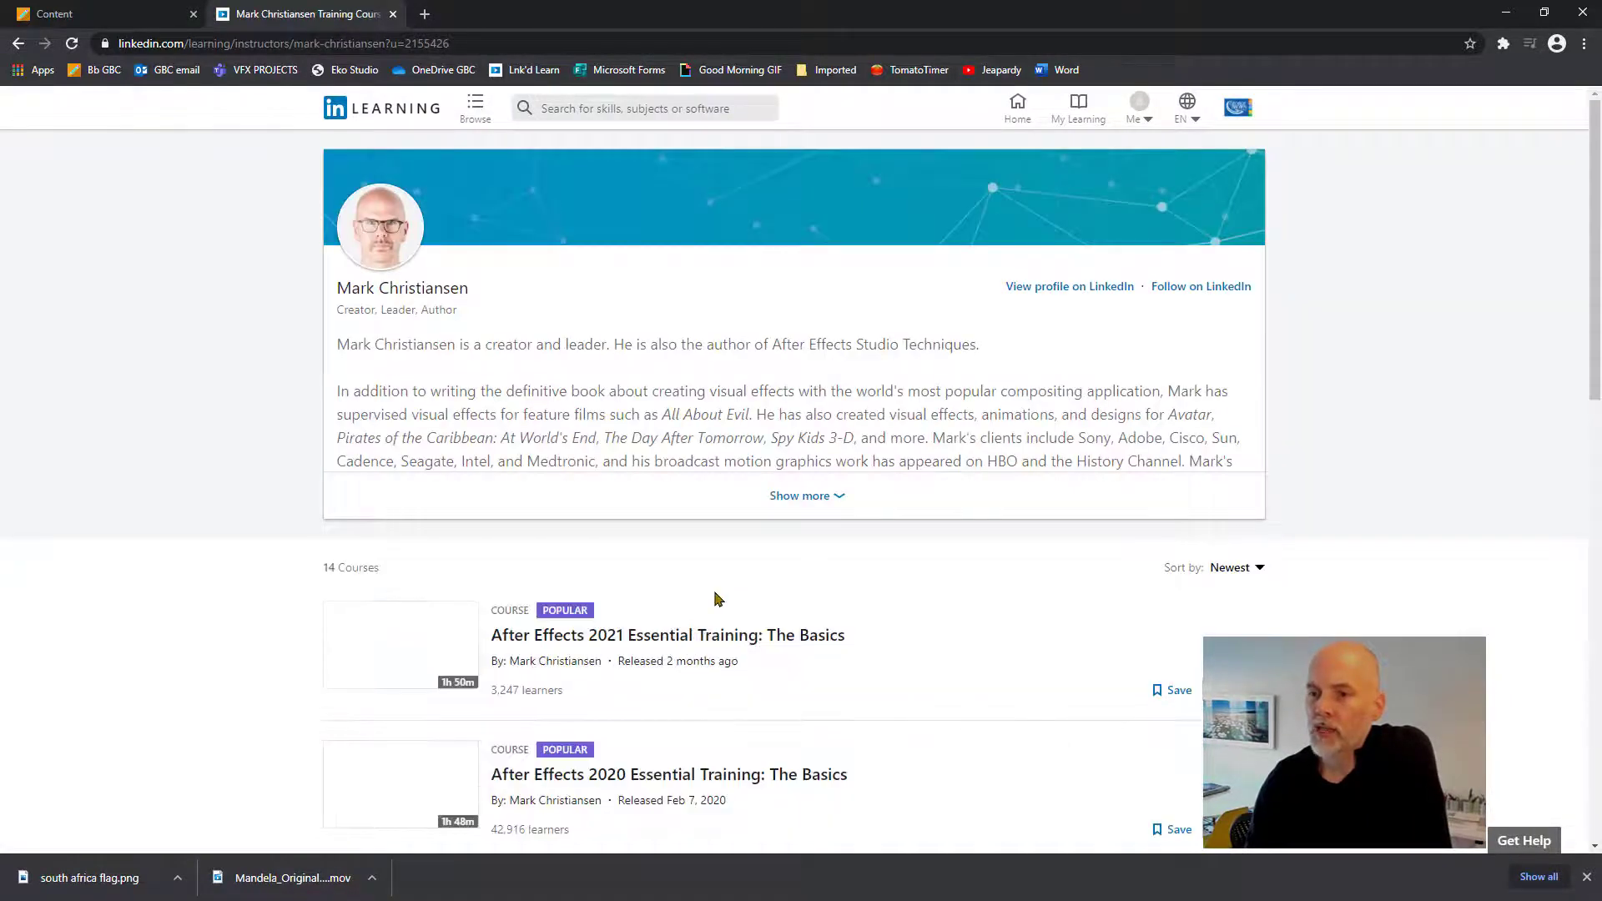
pyautogui.scroll(-6, 715, 601)
pyautogui.scroll(-6, 768, 548)
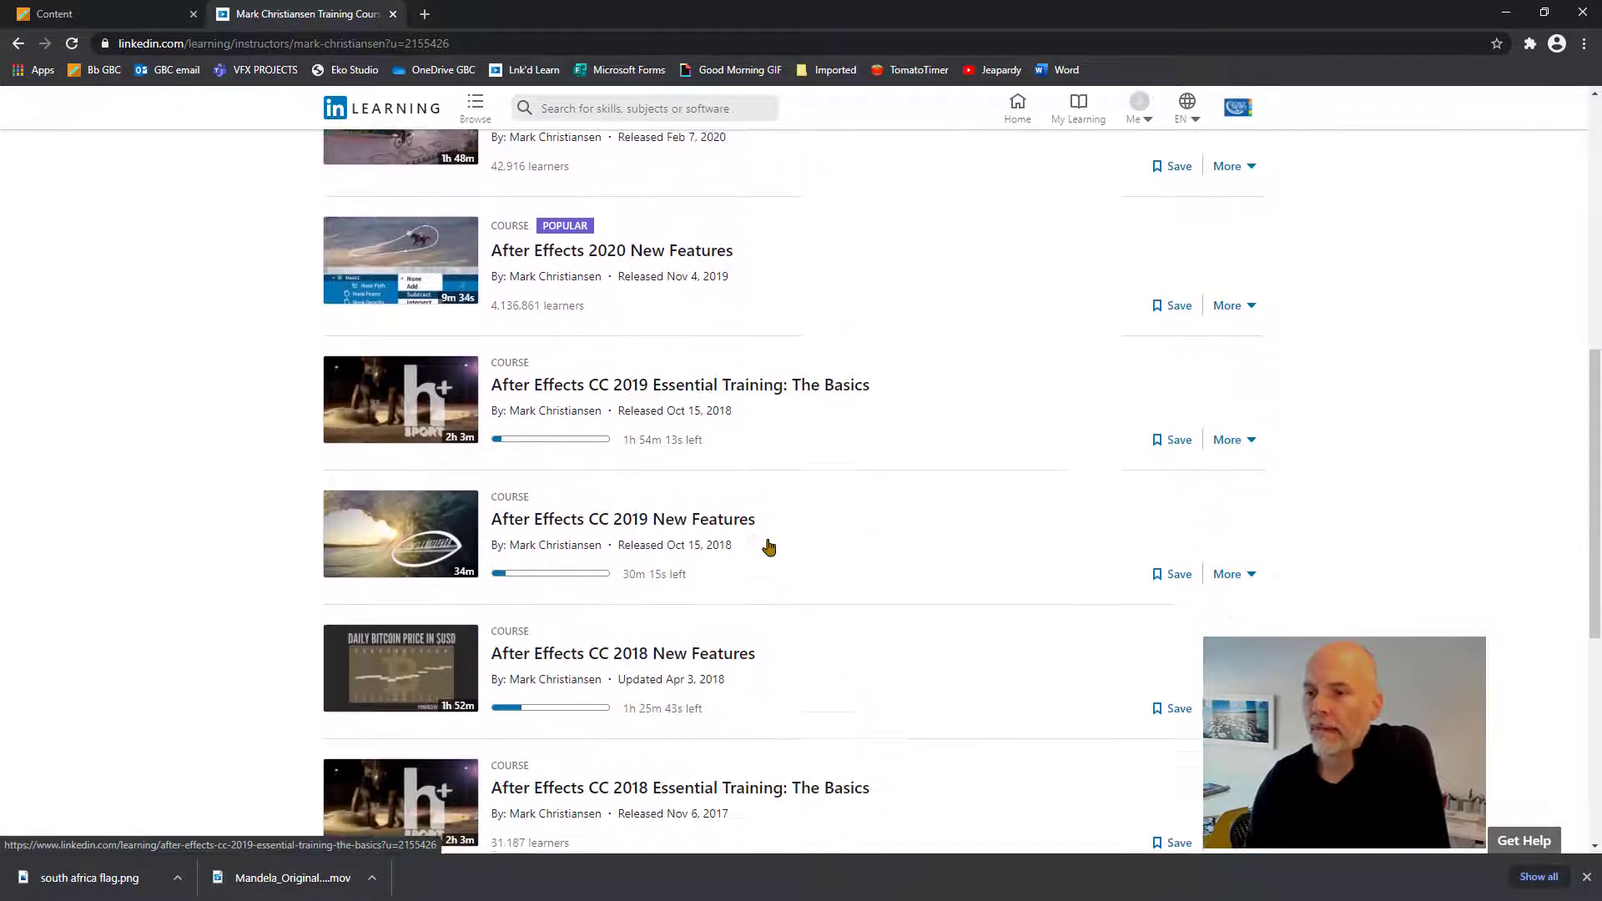
pyautogui.scroll(-3, 766, 541)
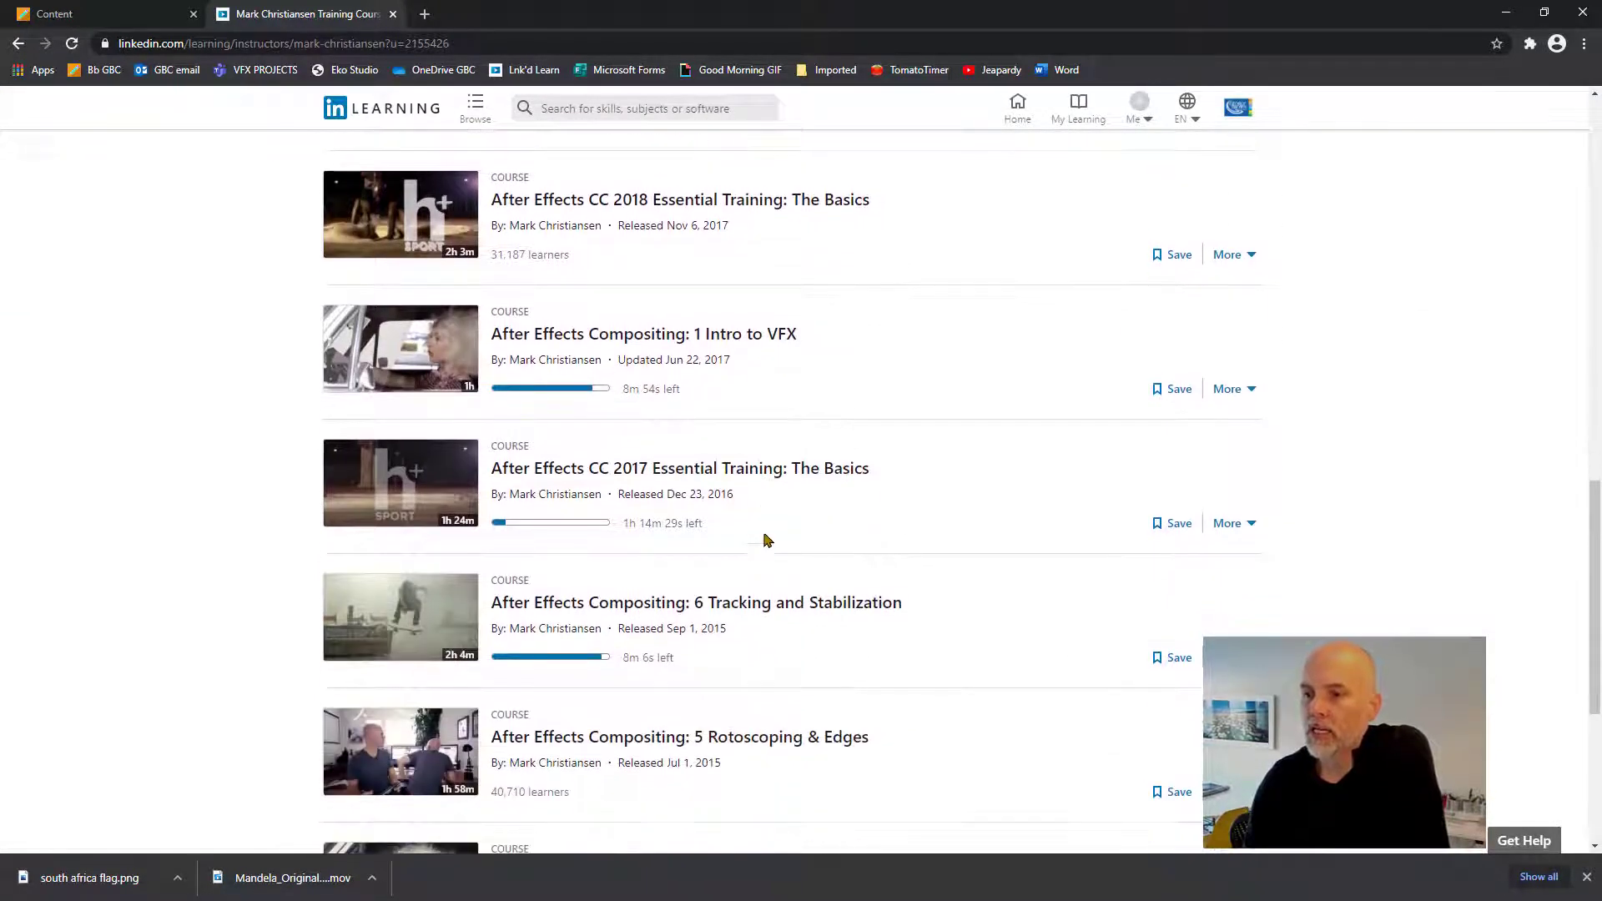
pyautogui.scroll(-1, 751, 543)
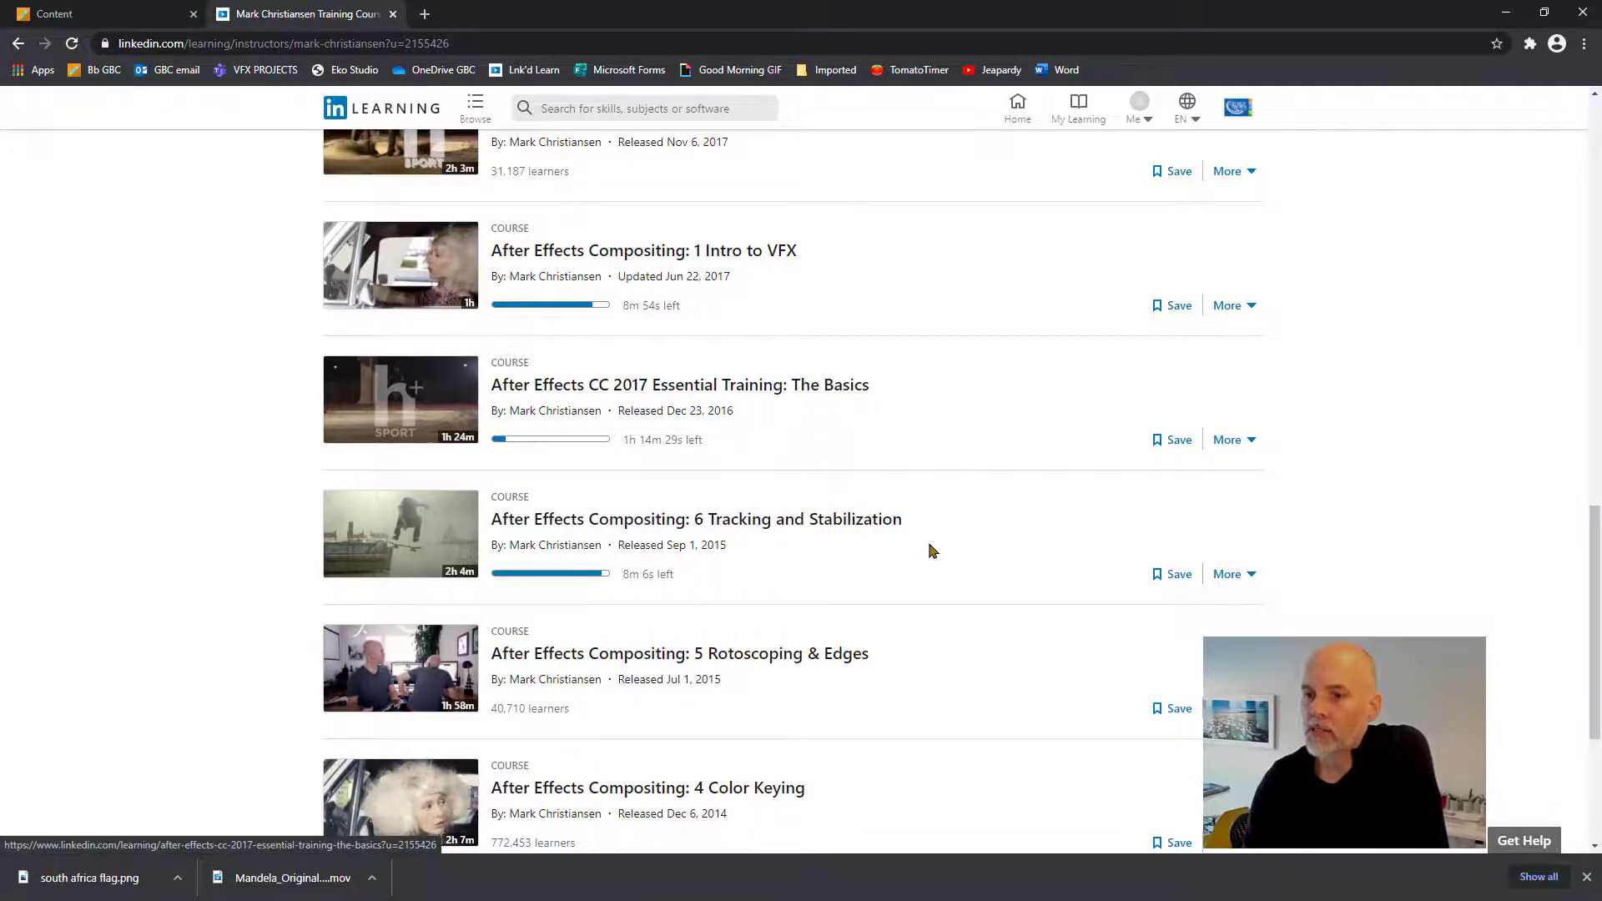
pyautogui.scroll(-3, 926, 551)
pyautogui.scroll(-2, 925, 558)
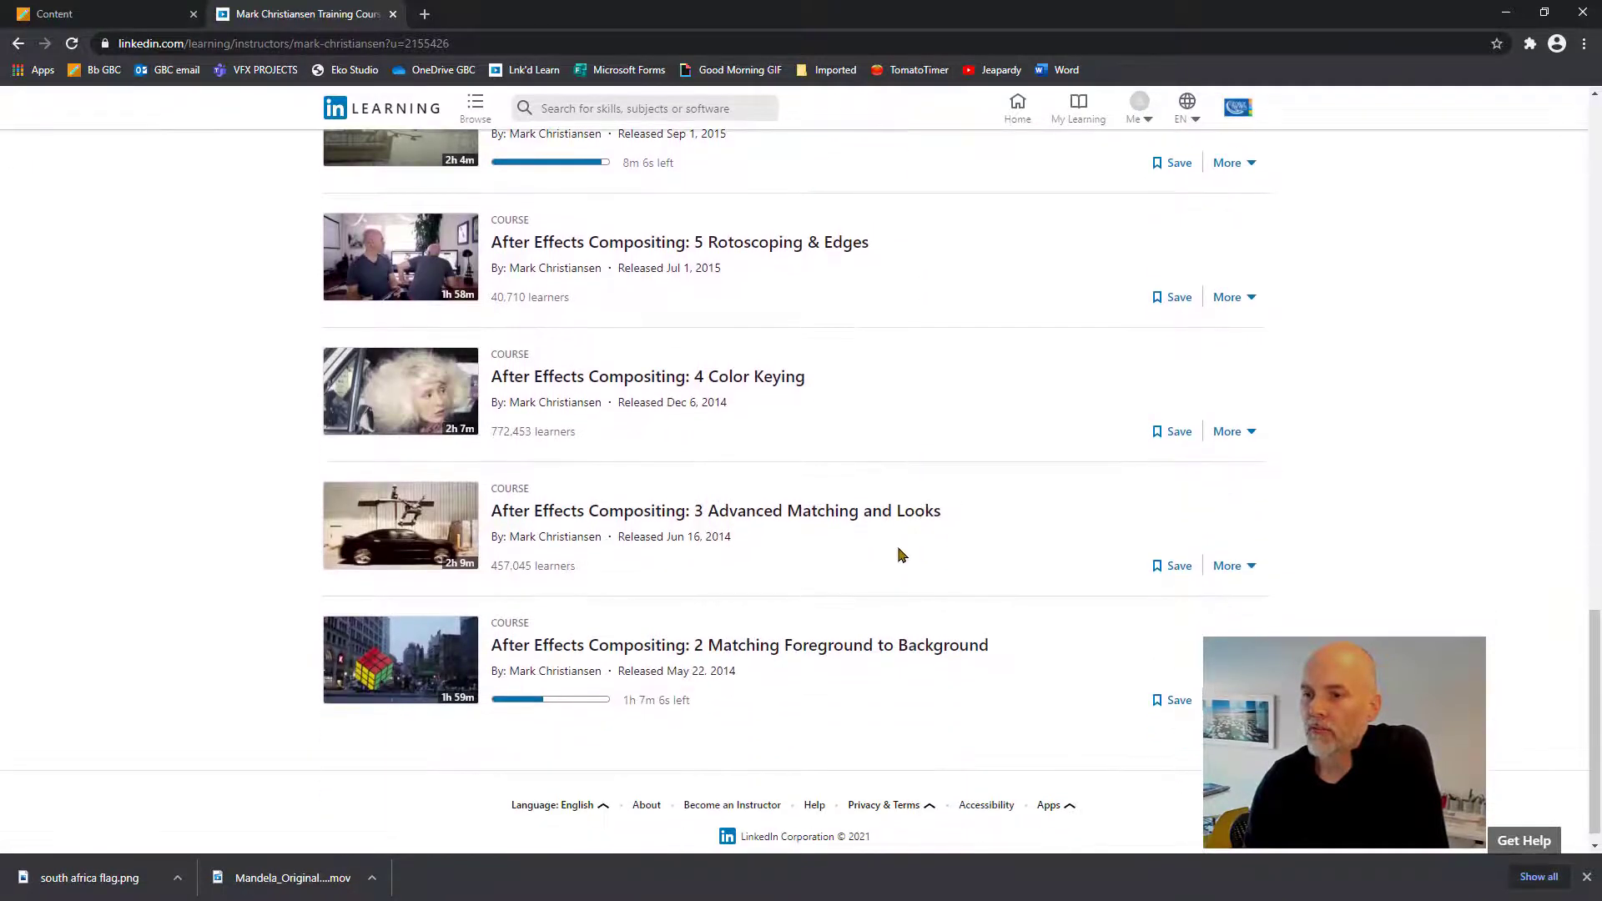
# - Open the course "After Effects Compositing: 2 Matching Foreground to Background" and pause its "Use the histogram" lesson
pyautogui.click(638, 628)
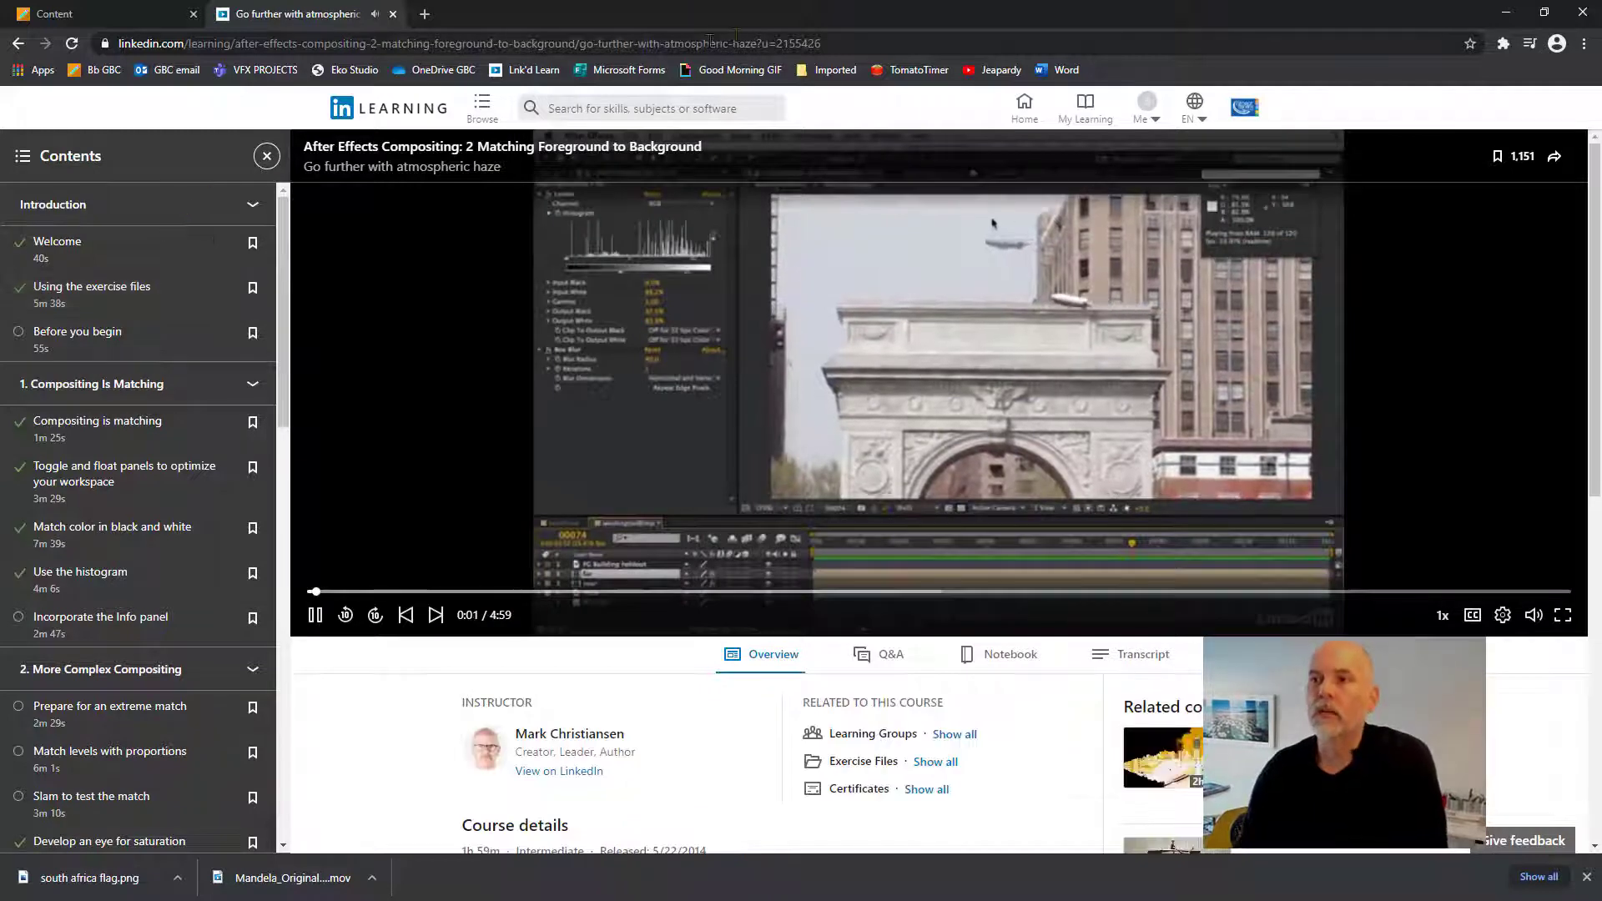
pyautogui.click(536, 395)
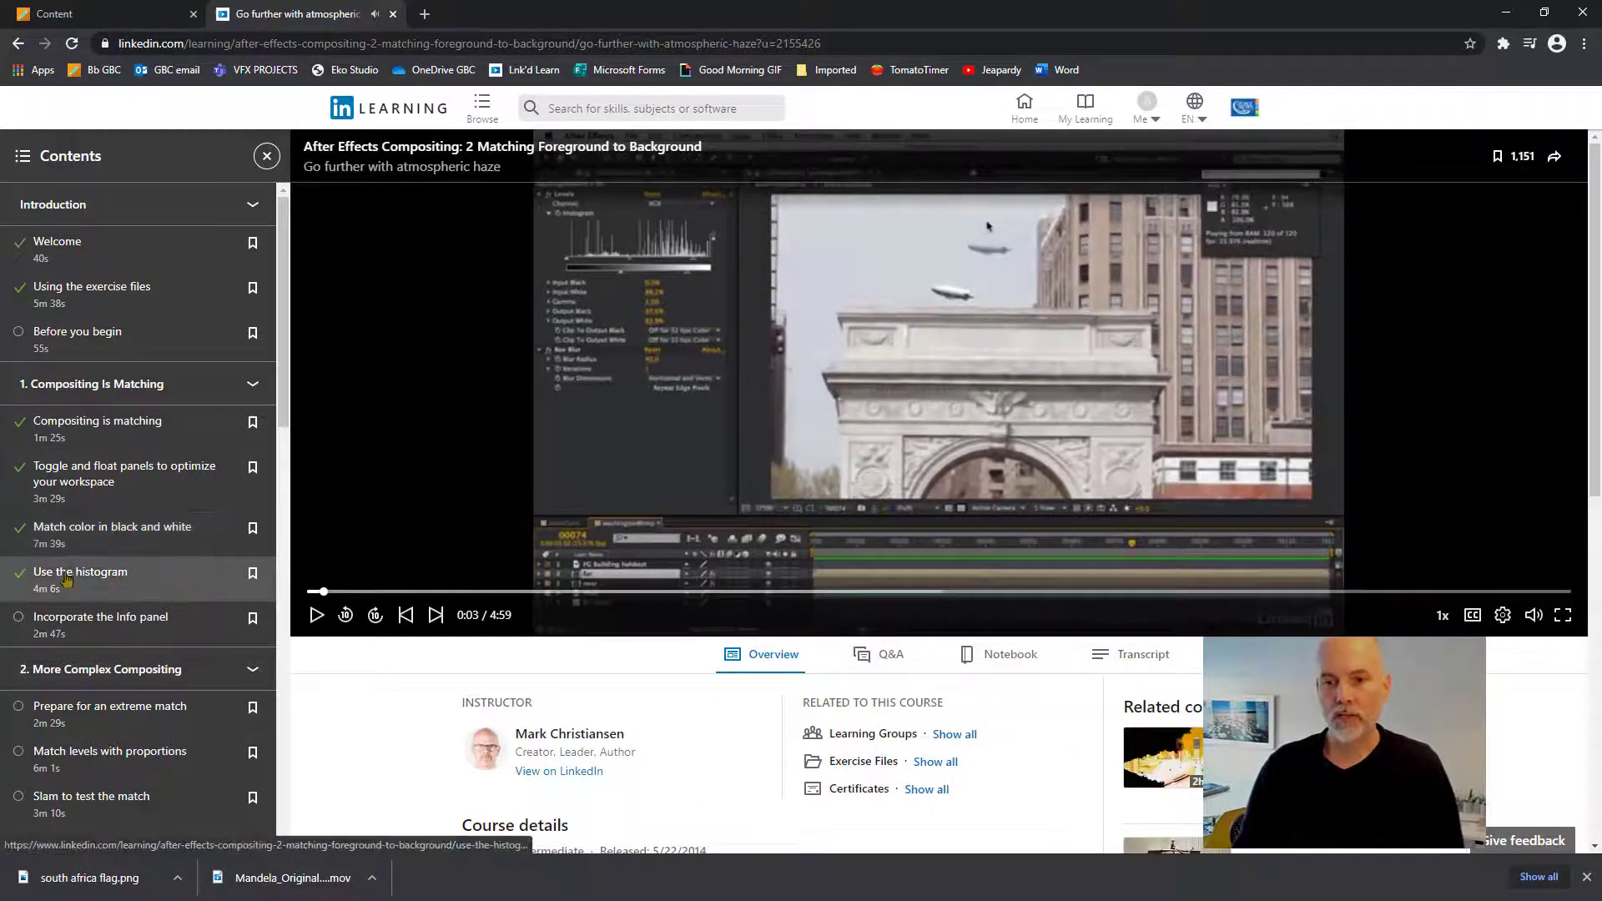
pyautogui.click(92, 578)
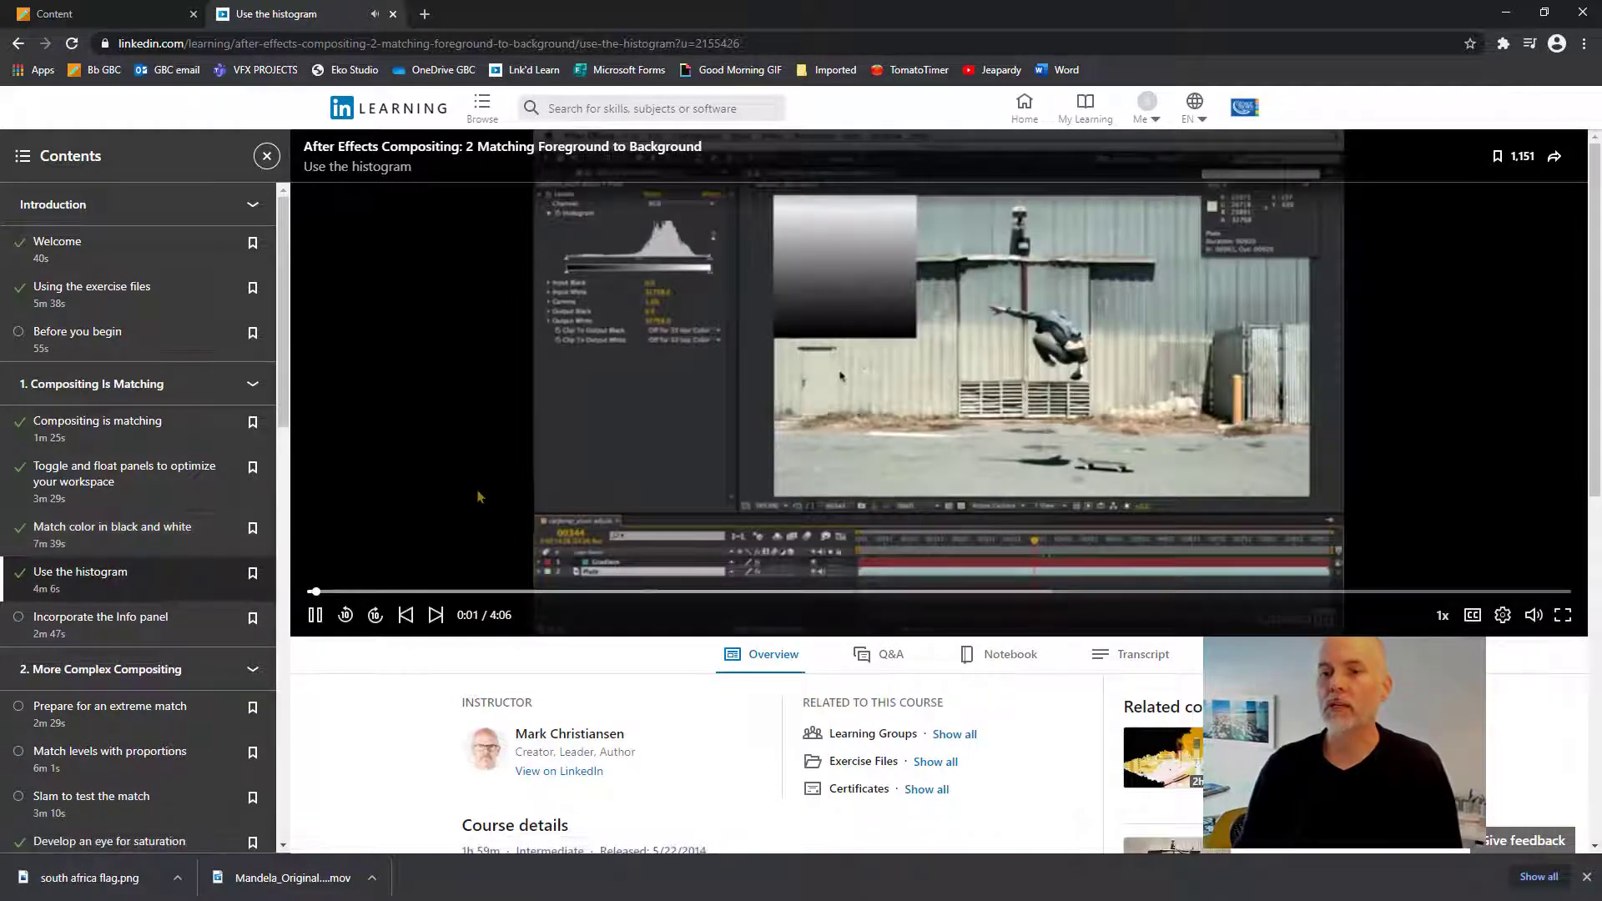
pyautogui.click(480, 497)
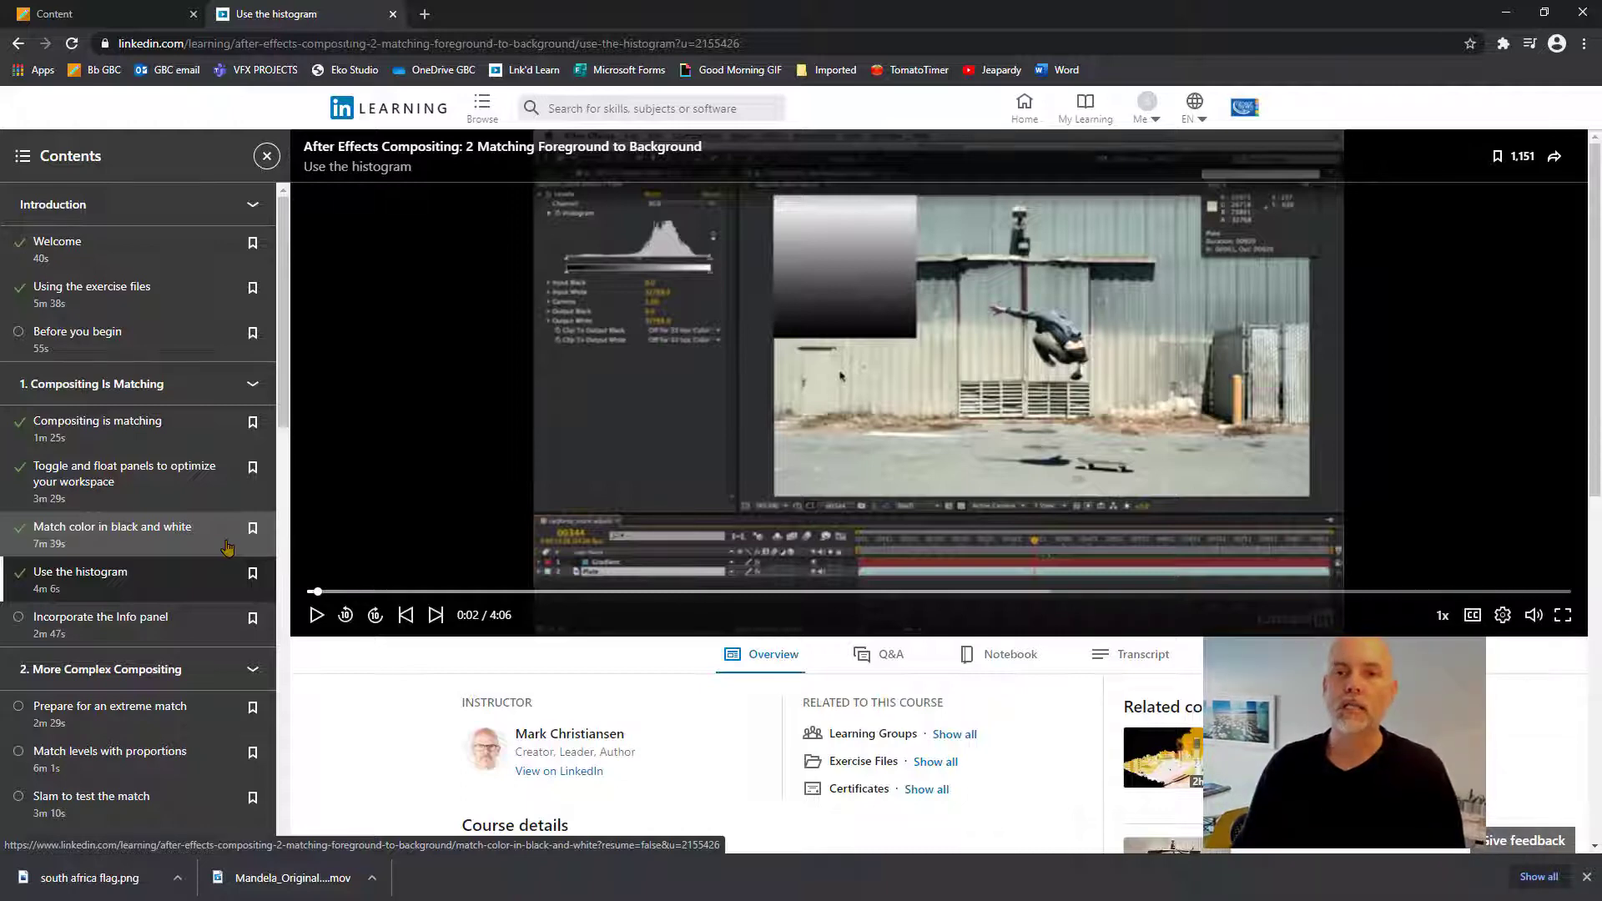
# - Select the web address of the "Use the histogram" lesson without its trailing query parameter
pyautogui.click(683, 42)
pyautogui.click(753, 43)
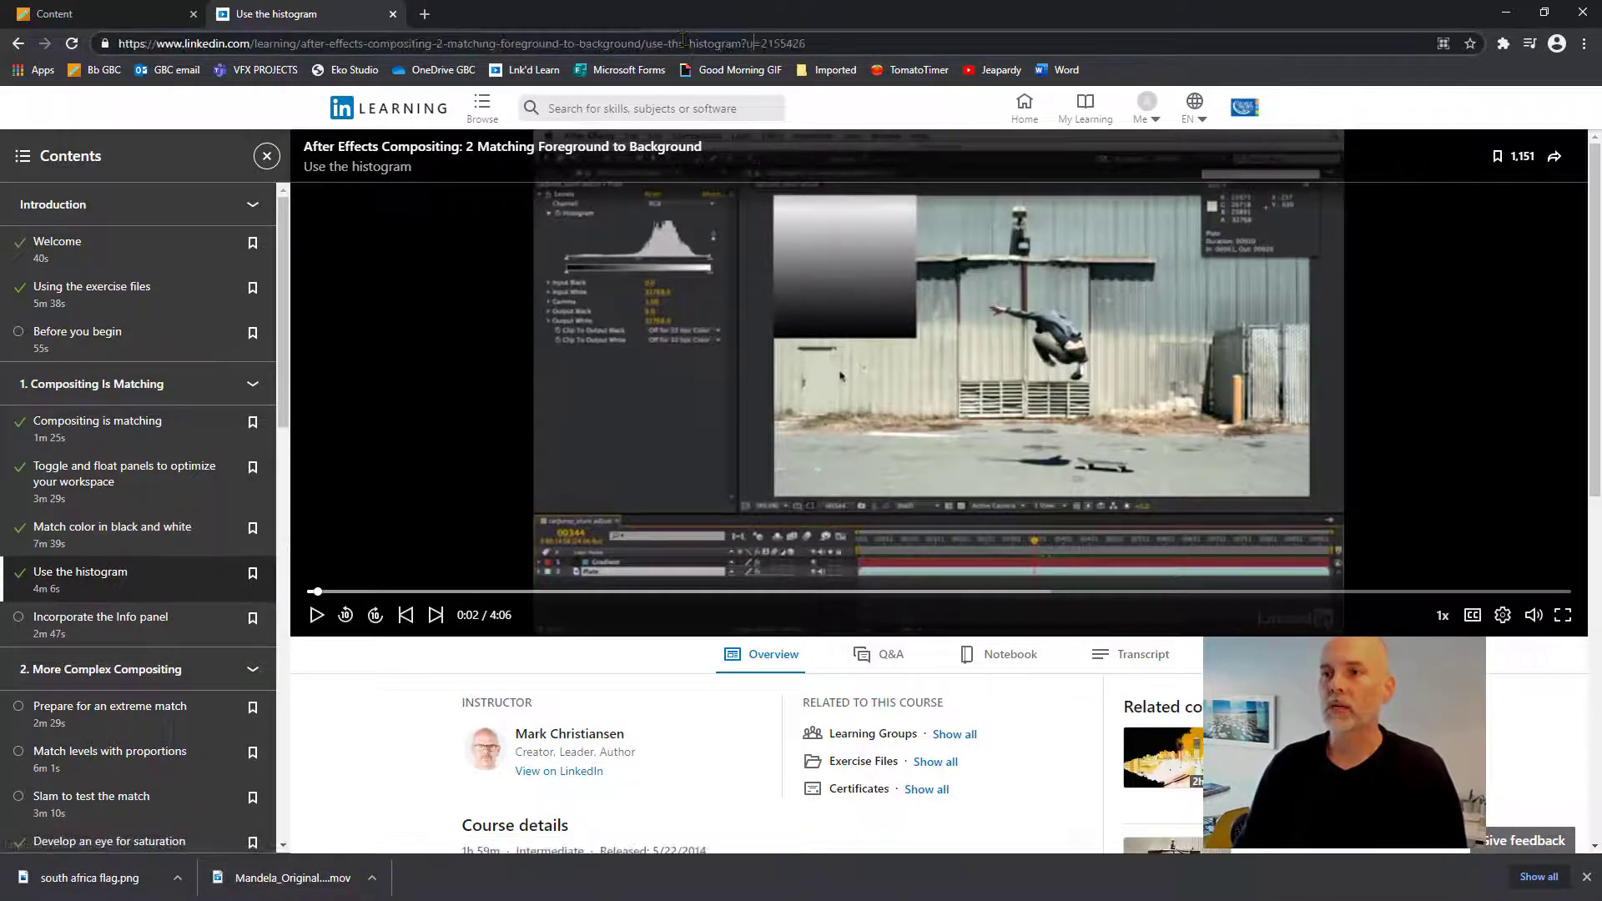
pyautogui.moveTo(747, 43); pyautogui.dragTo(100, 42)
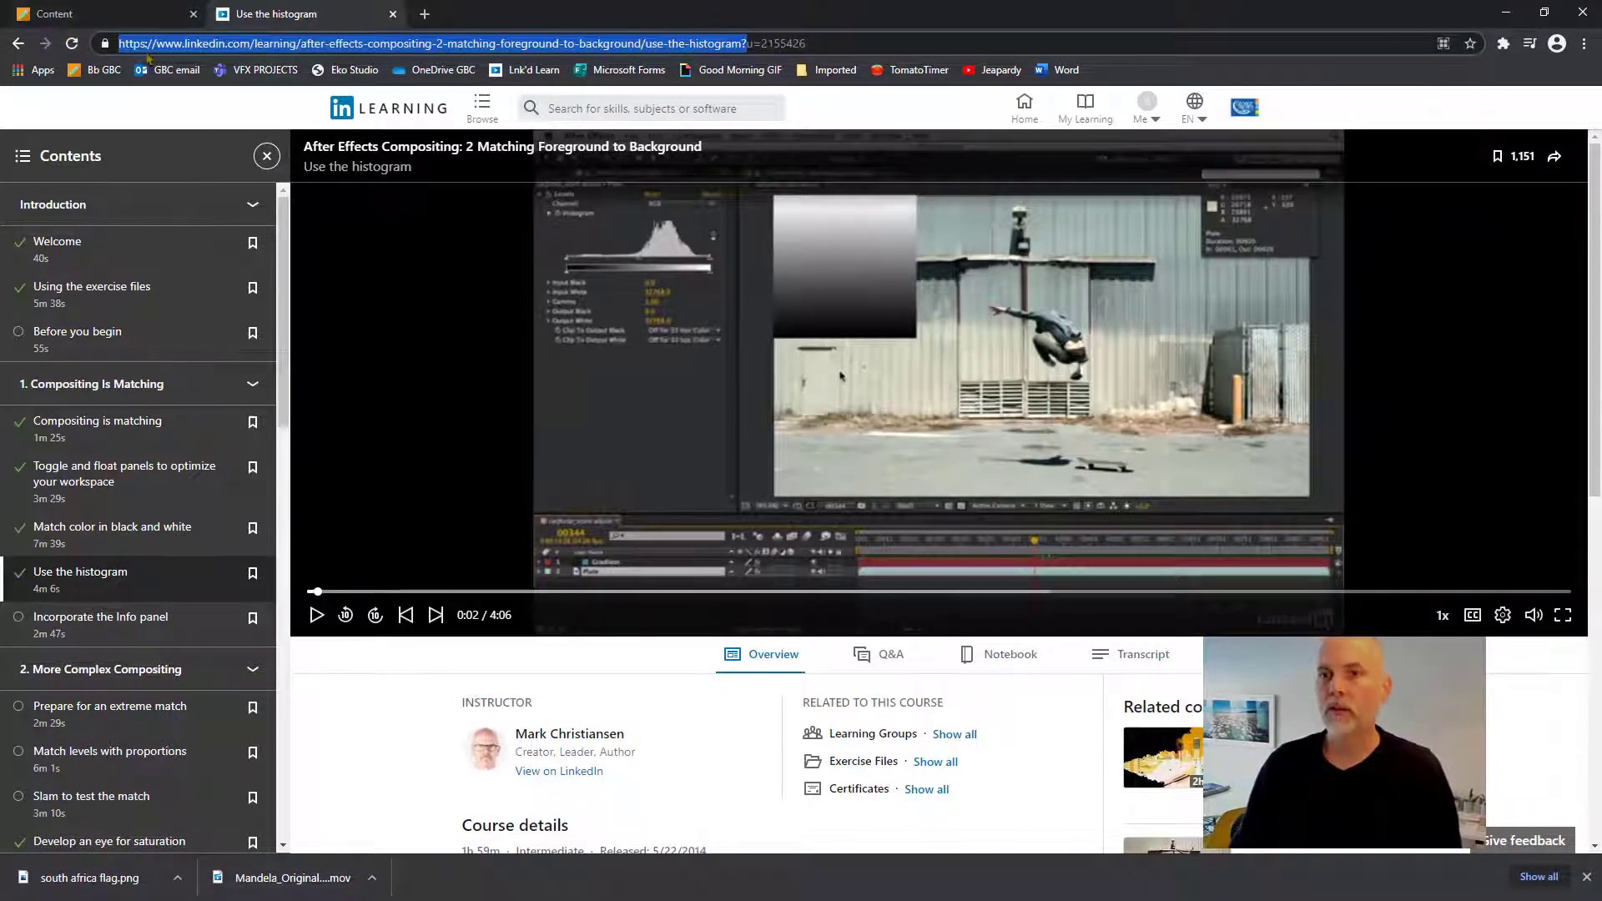
# - Go back to the Blackboard TRACKING & ROTO course page, and return to the After Effects project
pyautogui.click(153, 10)
pyautogui.click(19, 44)
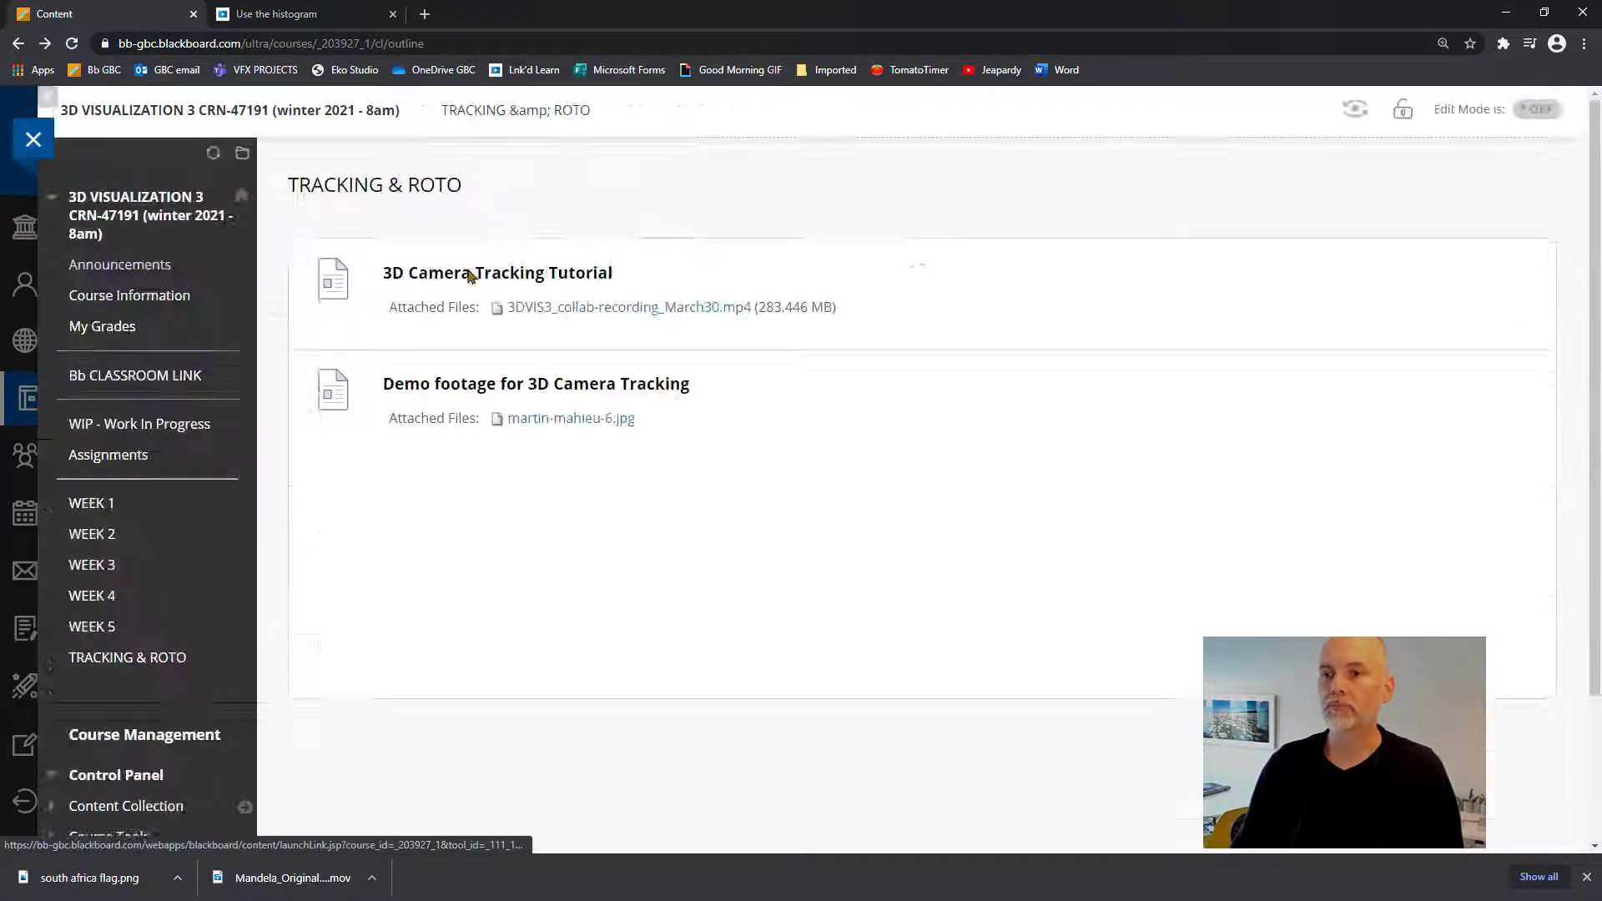
pyautogui.click(1507, 10)
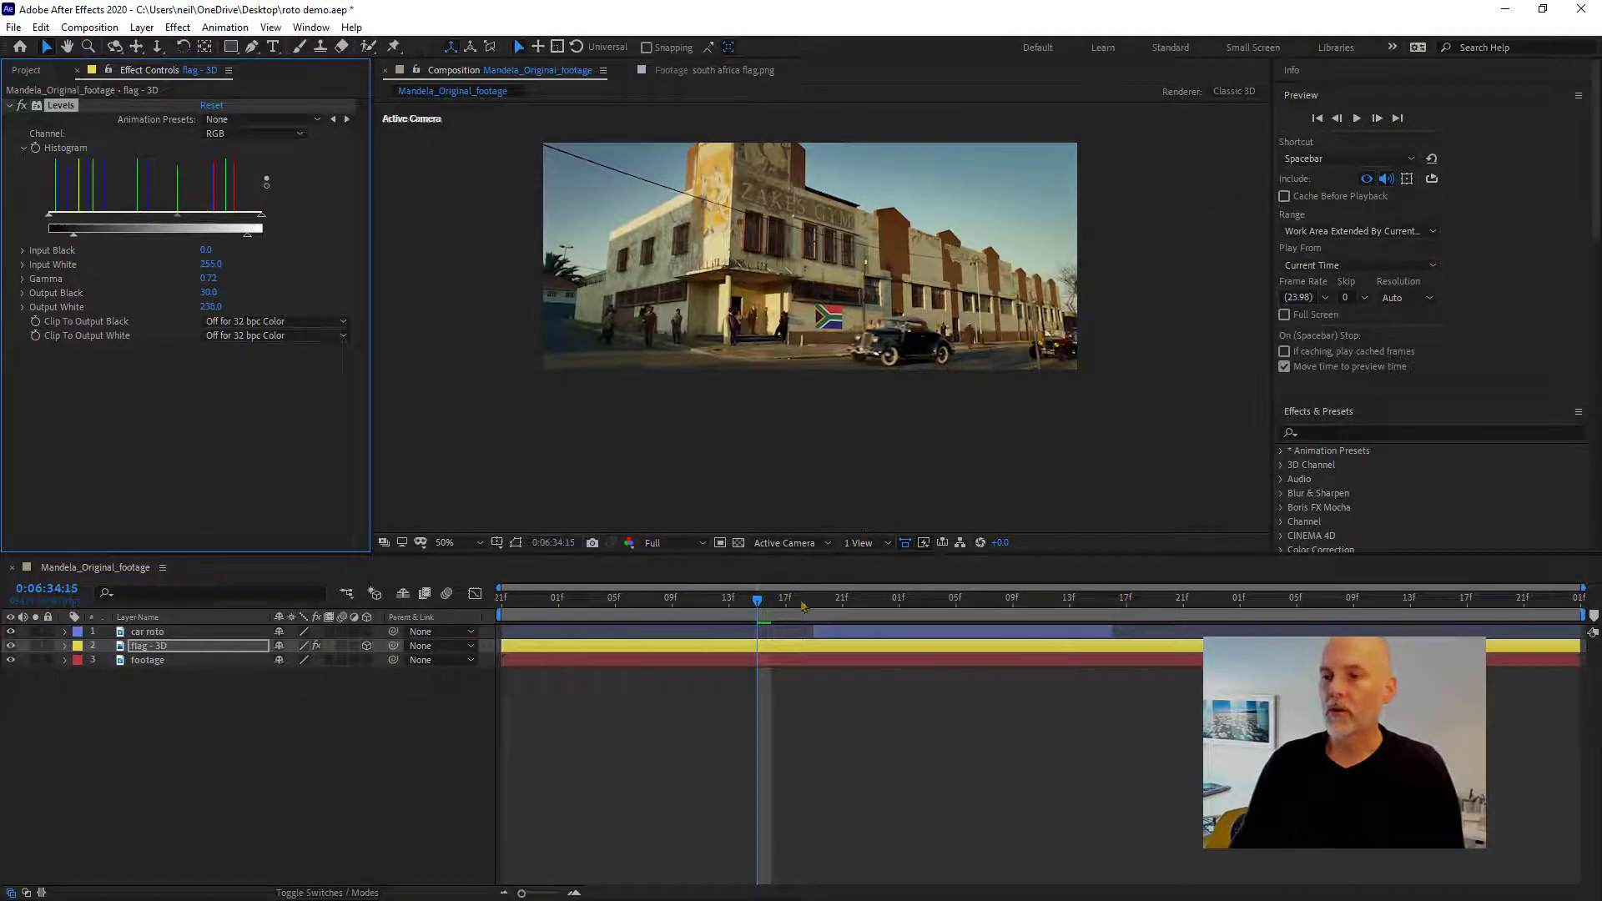
# - Play the shot, then enlarge the view of the flag and move to 0:06:34:21 to examine it against the footage
pyautogui.press('space')
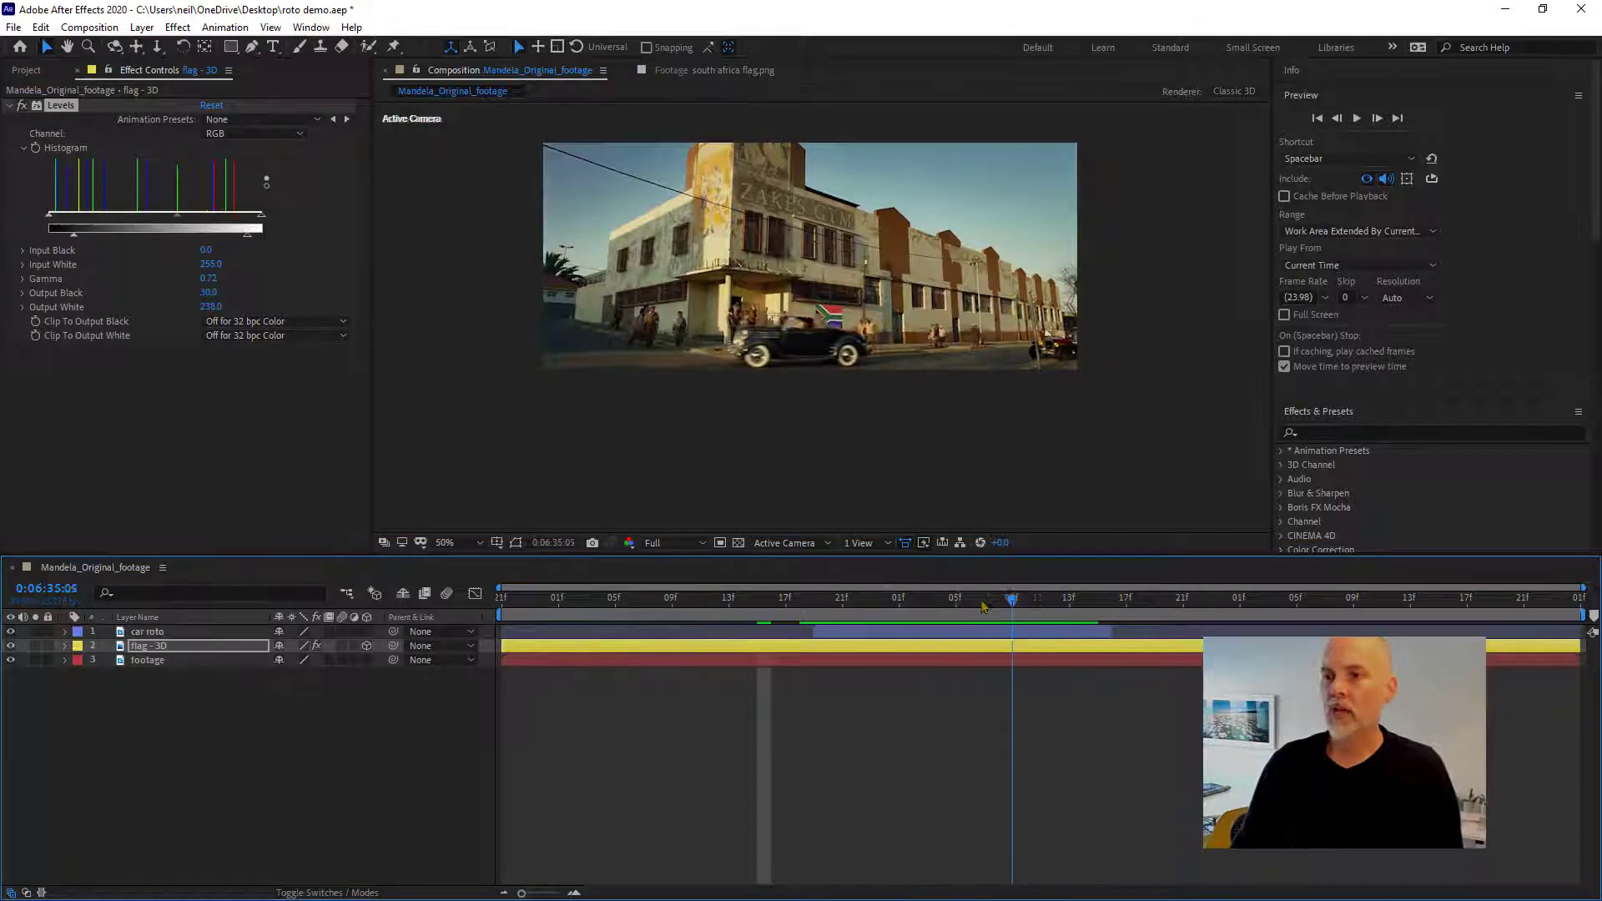
pyautogui.scroll(5, 845, 340)
pyautogui.scroll(4, 844, 340)
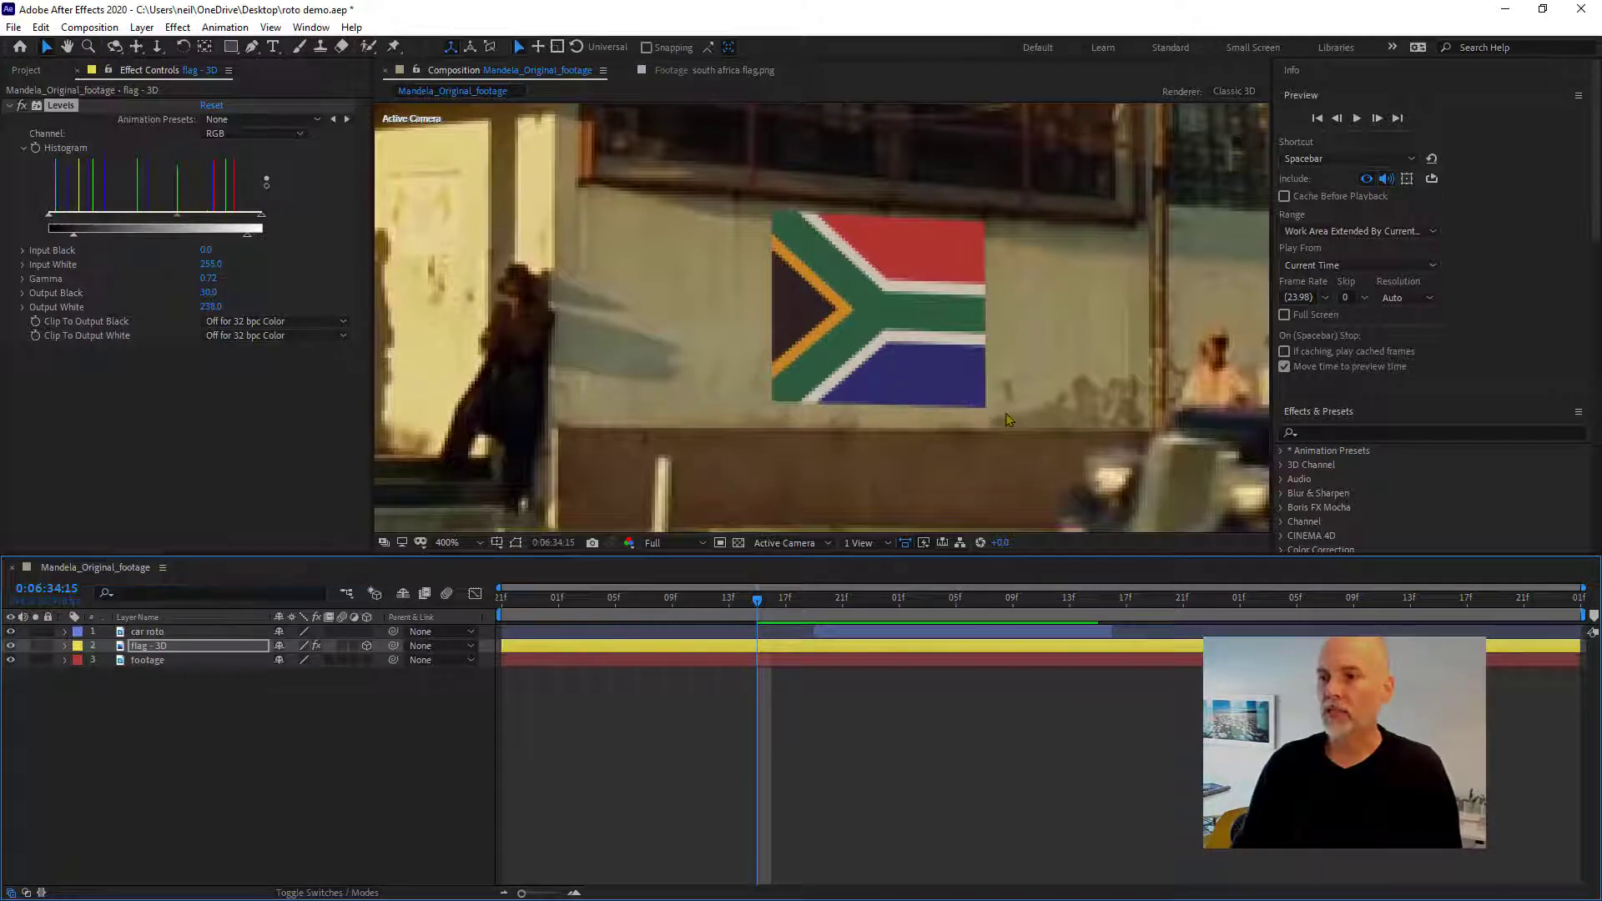
pyautogui.moveTo(793, 599); pyautogui.dragTo(839, 604)
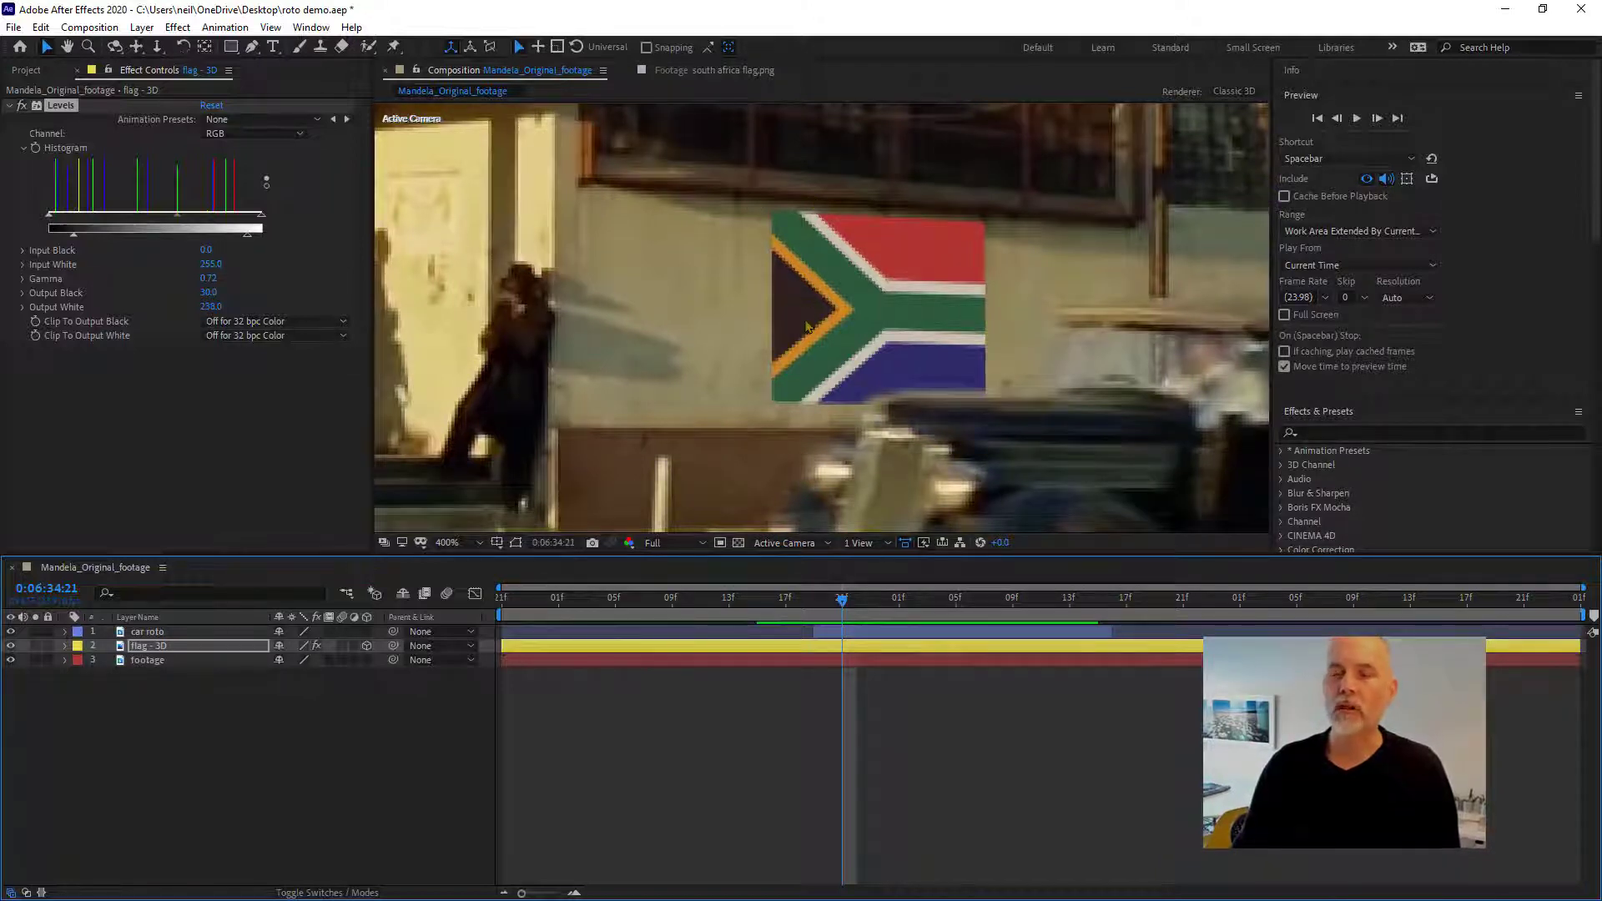
pyautogui.hotkey('alt', 'Tab')
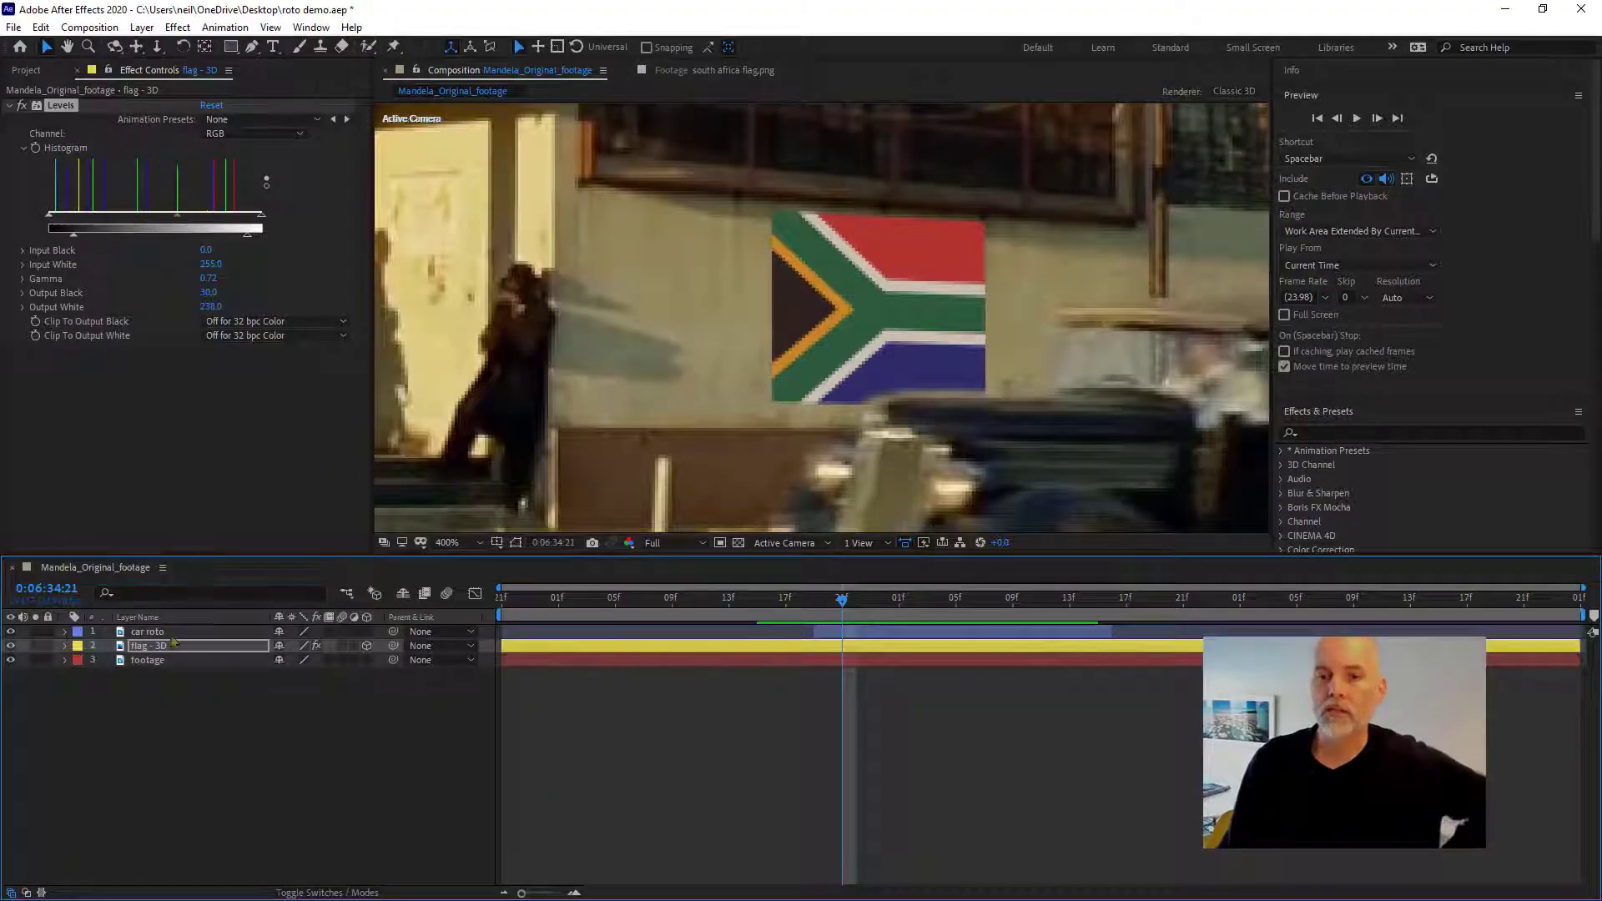
# - Apply the Match Grain effect to the flag layer
pyautogui.click(167, 647)
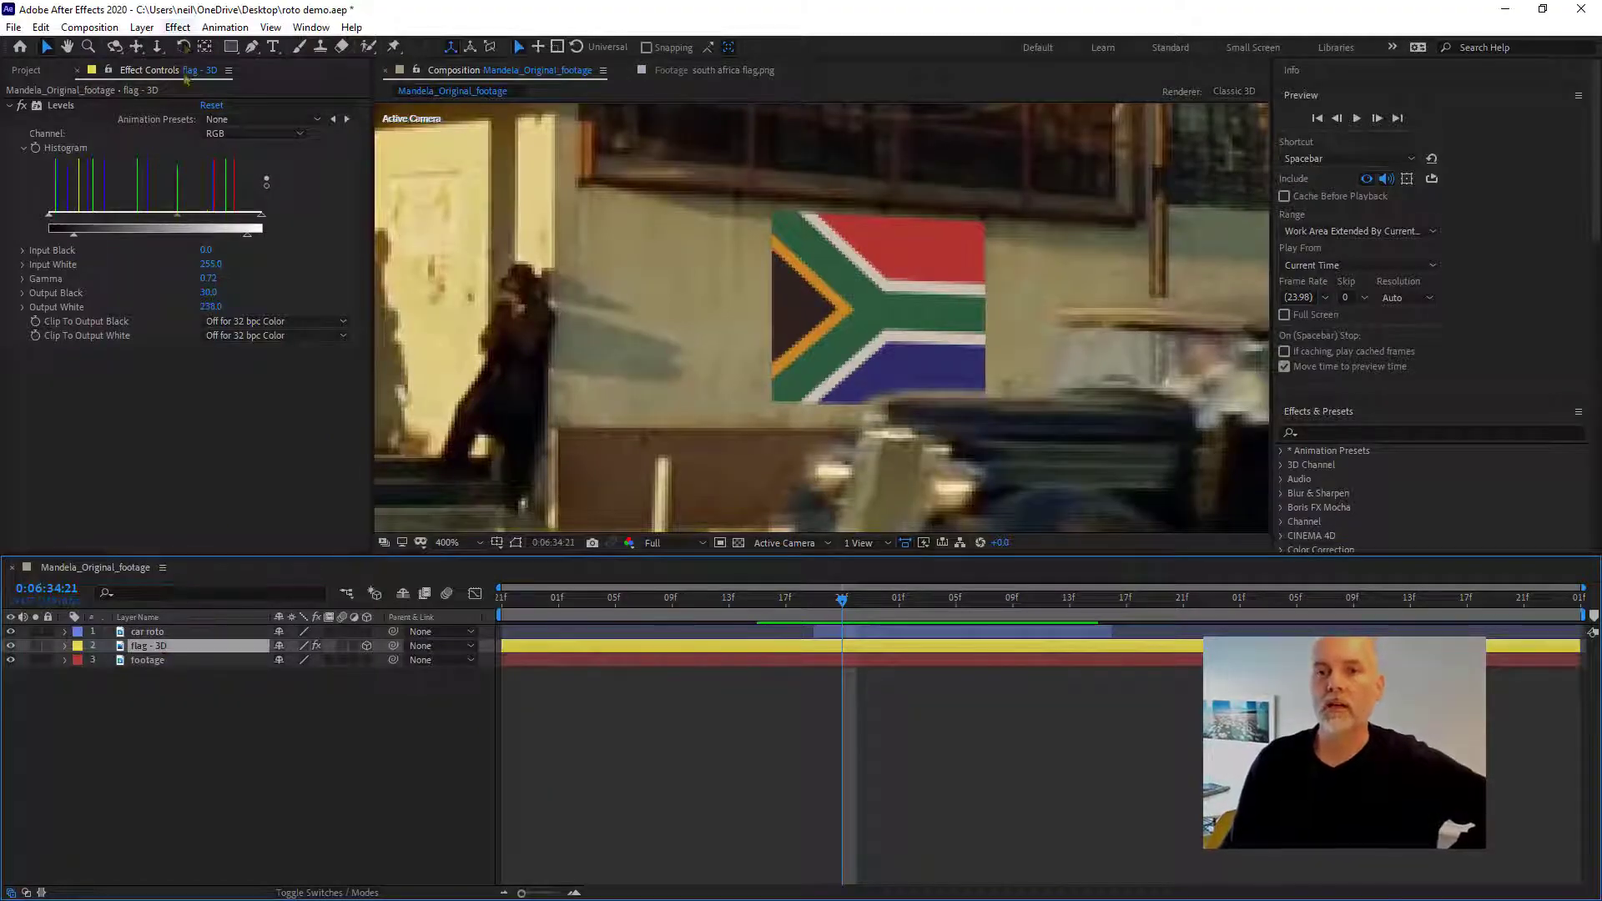
pyautogui.click(177, 28)
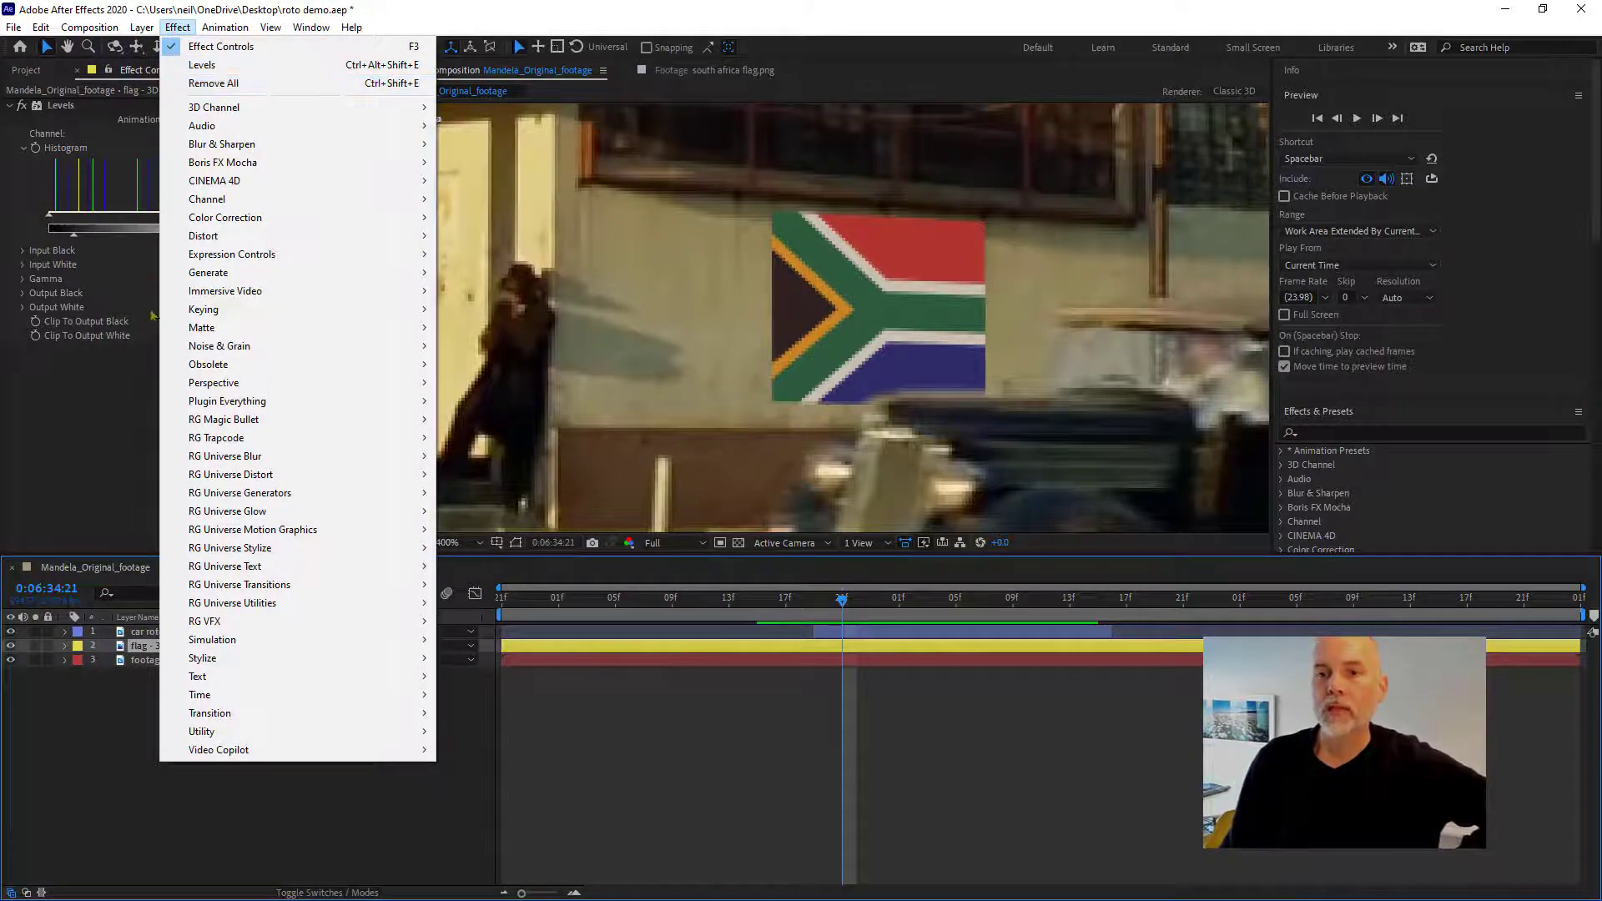
pyautogui.moveTo(250, 348)
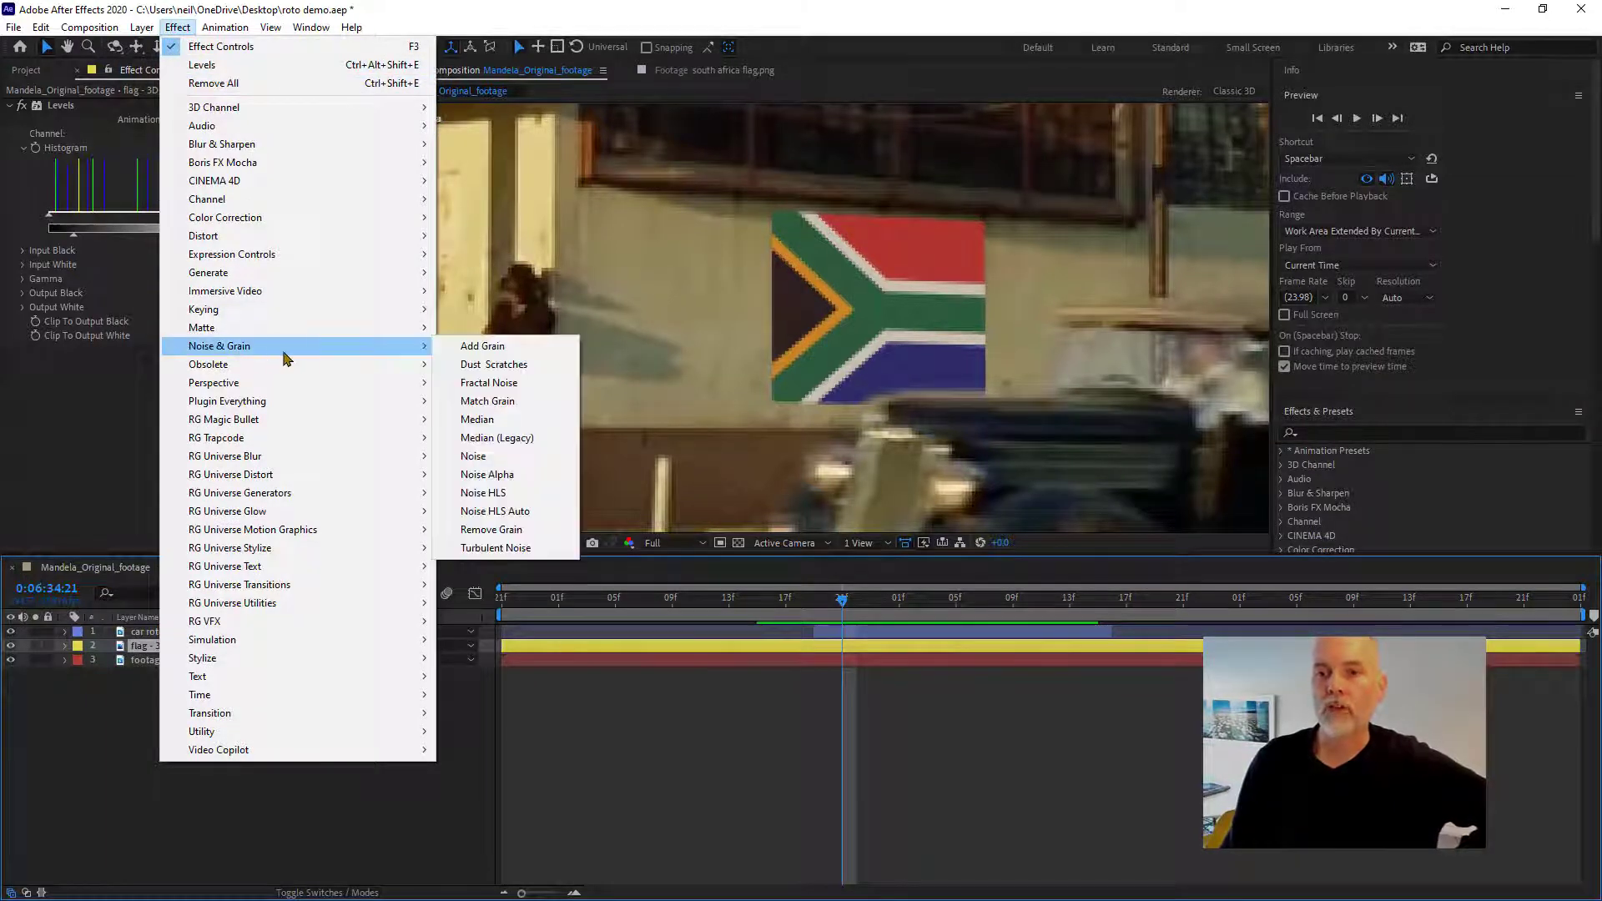
pyautogui.click(544, 402)
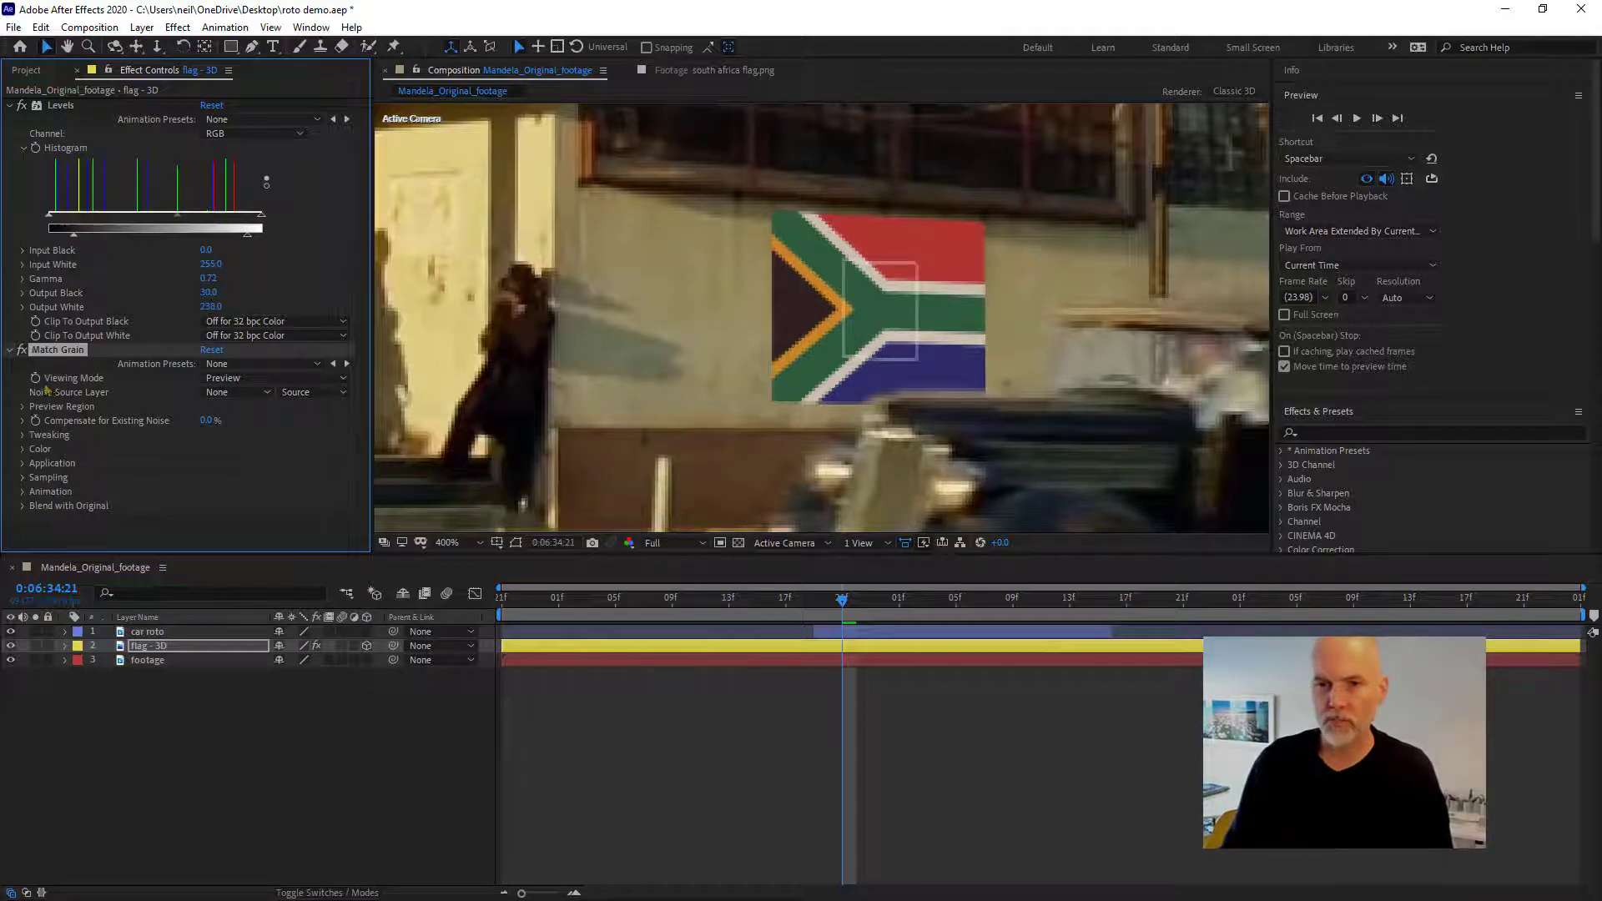
# - Set Match Grain's Viewing Mode to Final Output and its Noise Source Layer to the footage layer
pyautogui.click(251, 379)
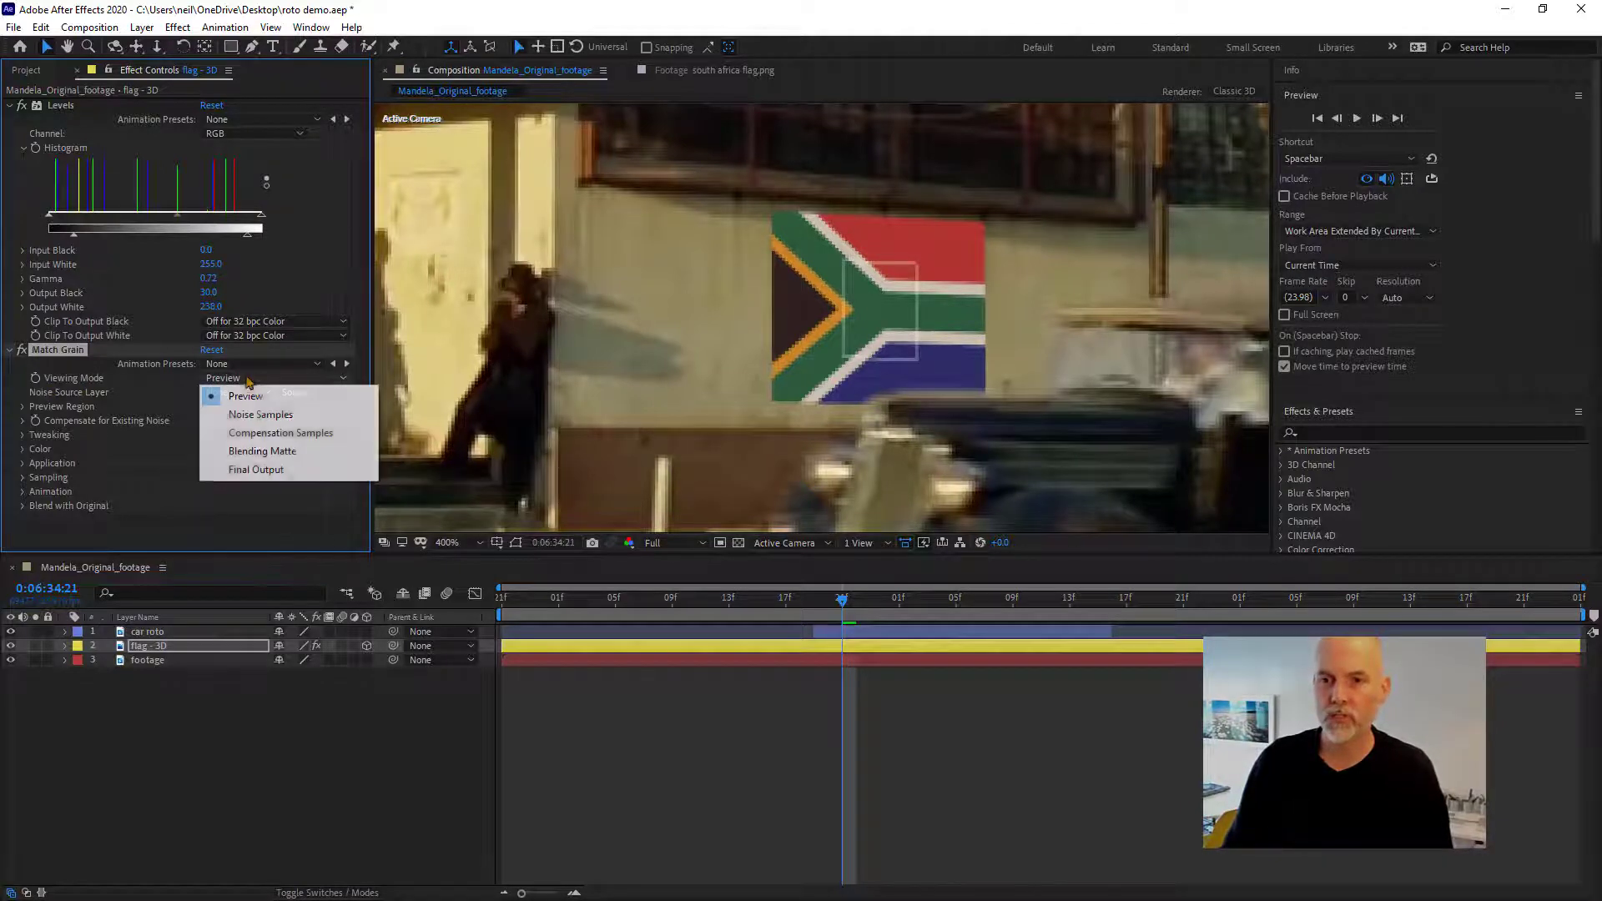
pyautogui.click(298, 471)
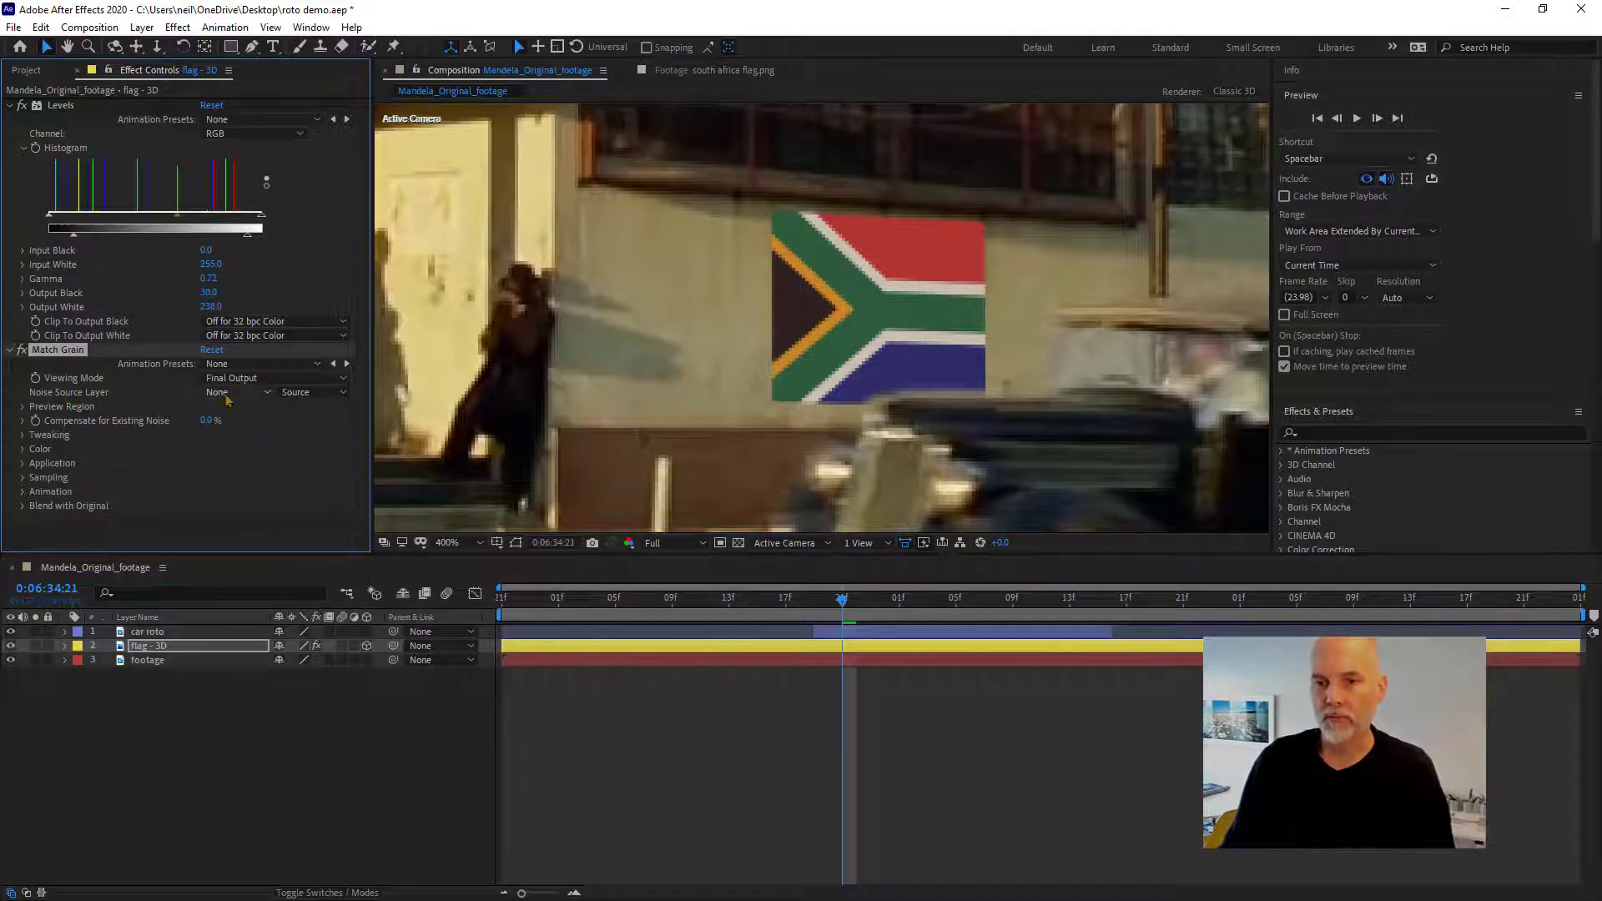
pyautogui.click(265, 394)
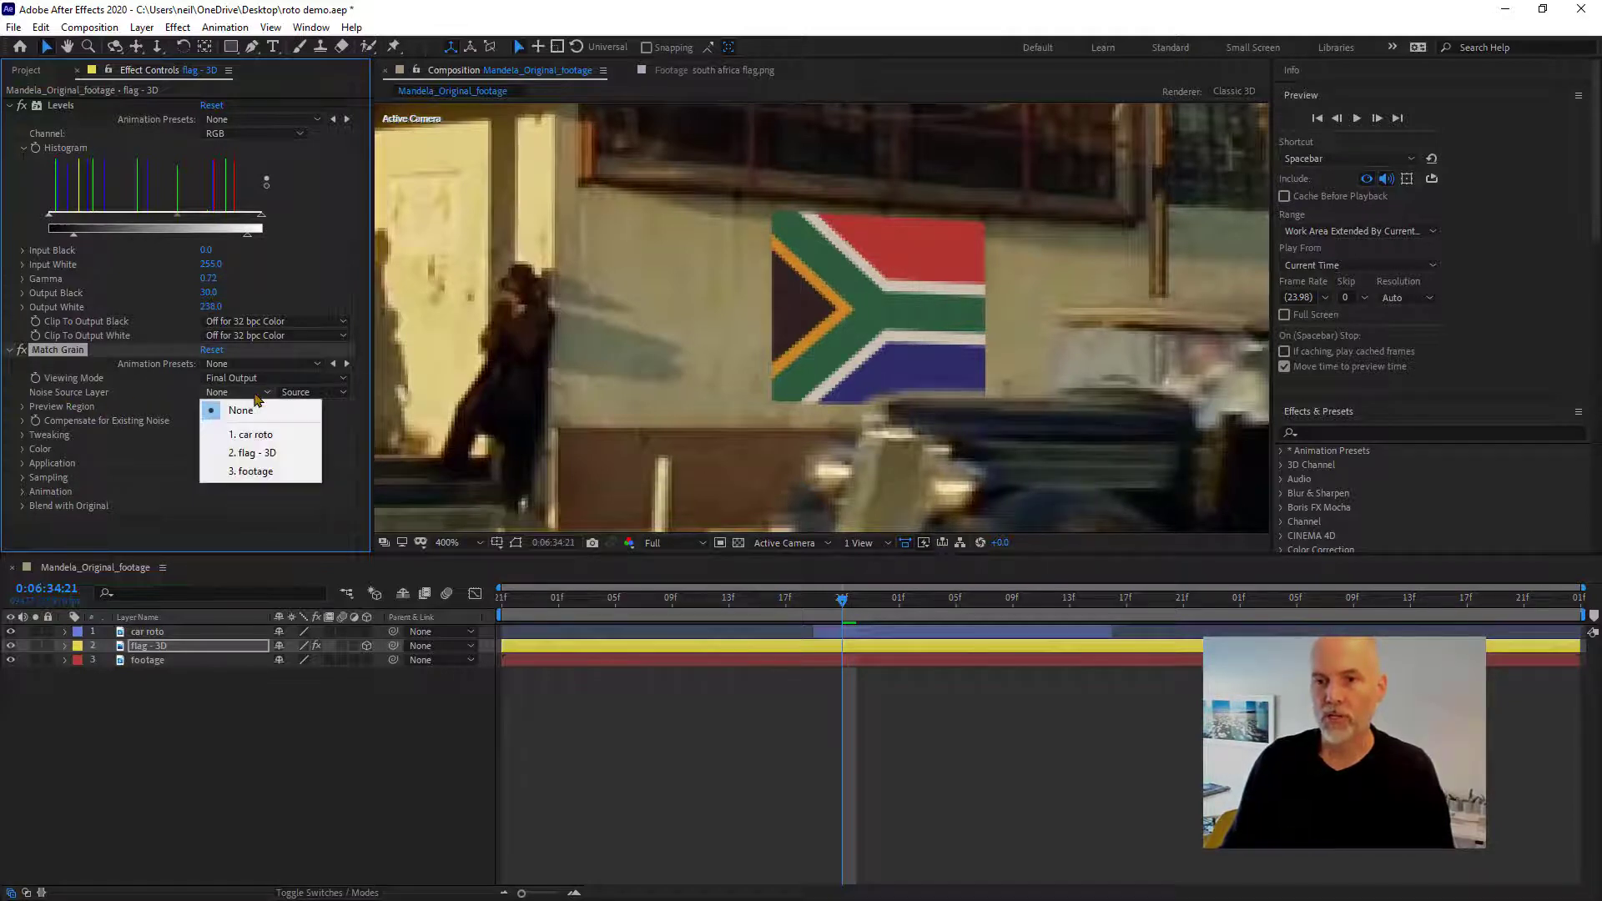
pyautogui.click(275, 473)
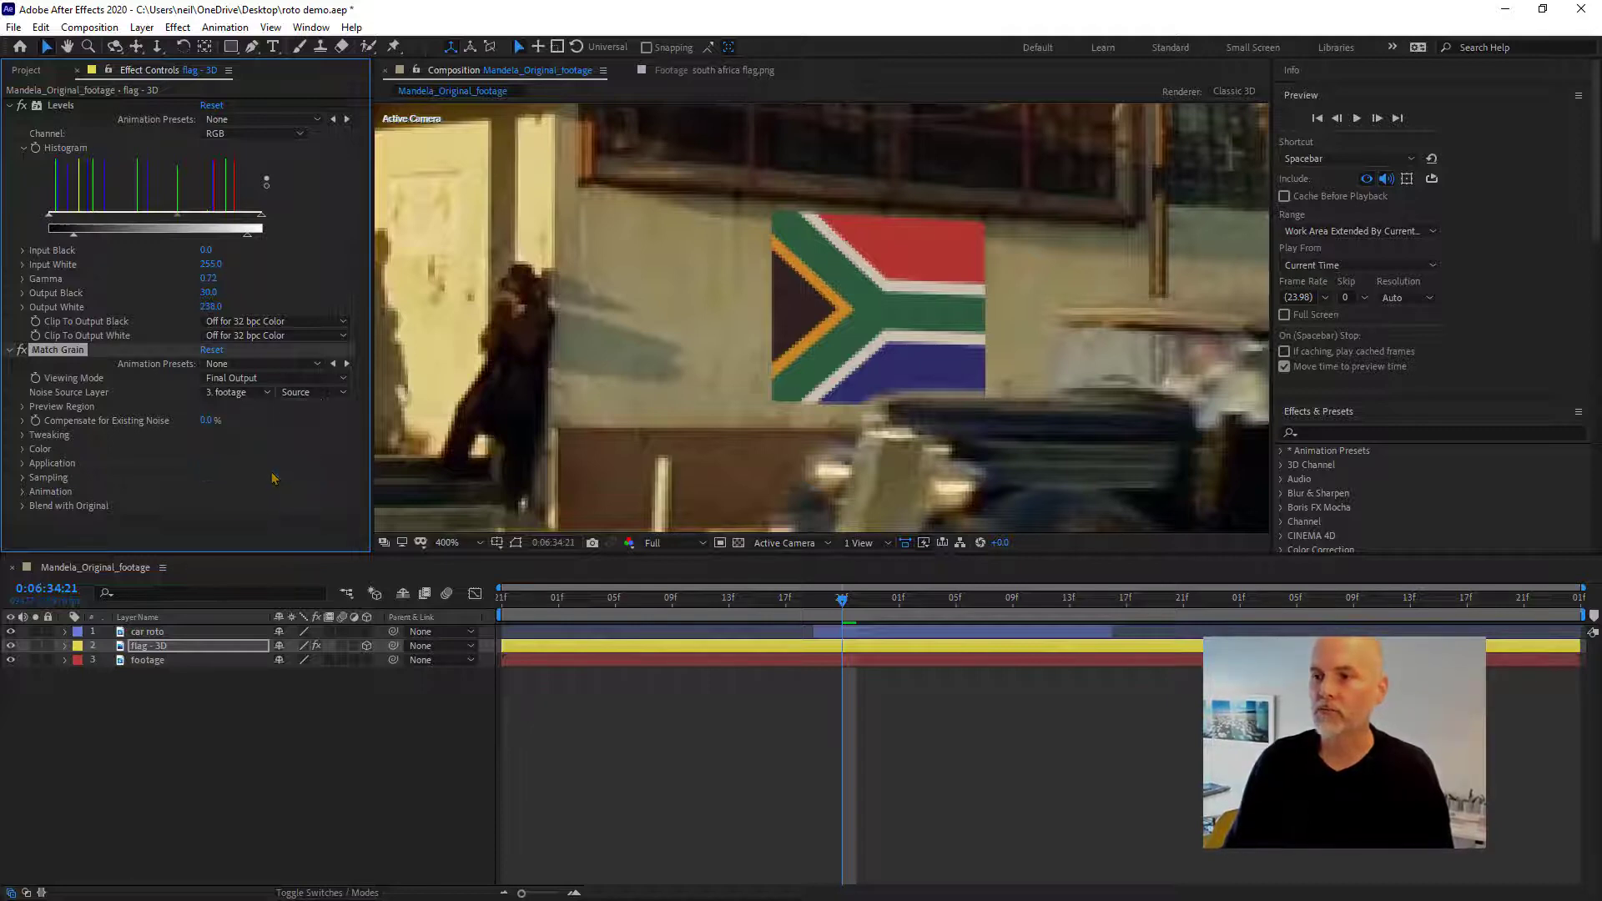
# - Preview the shot and examine the grain on the flag up close and at 200%
pyautogui.press('space')
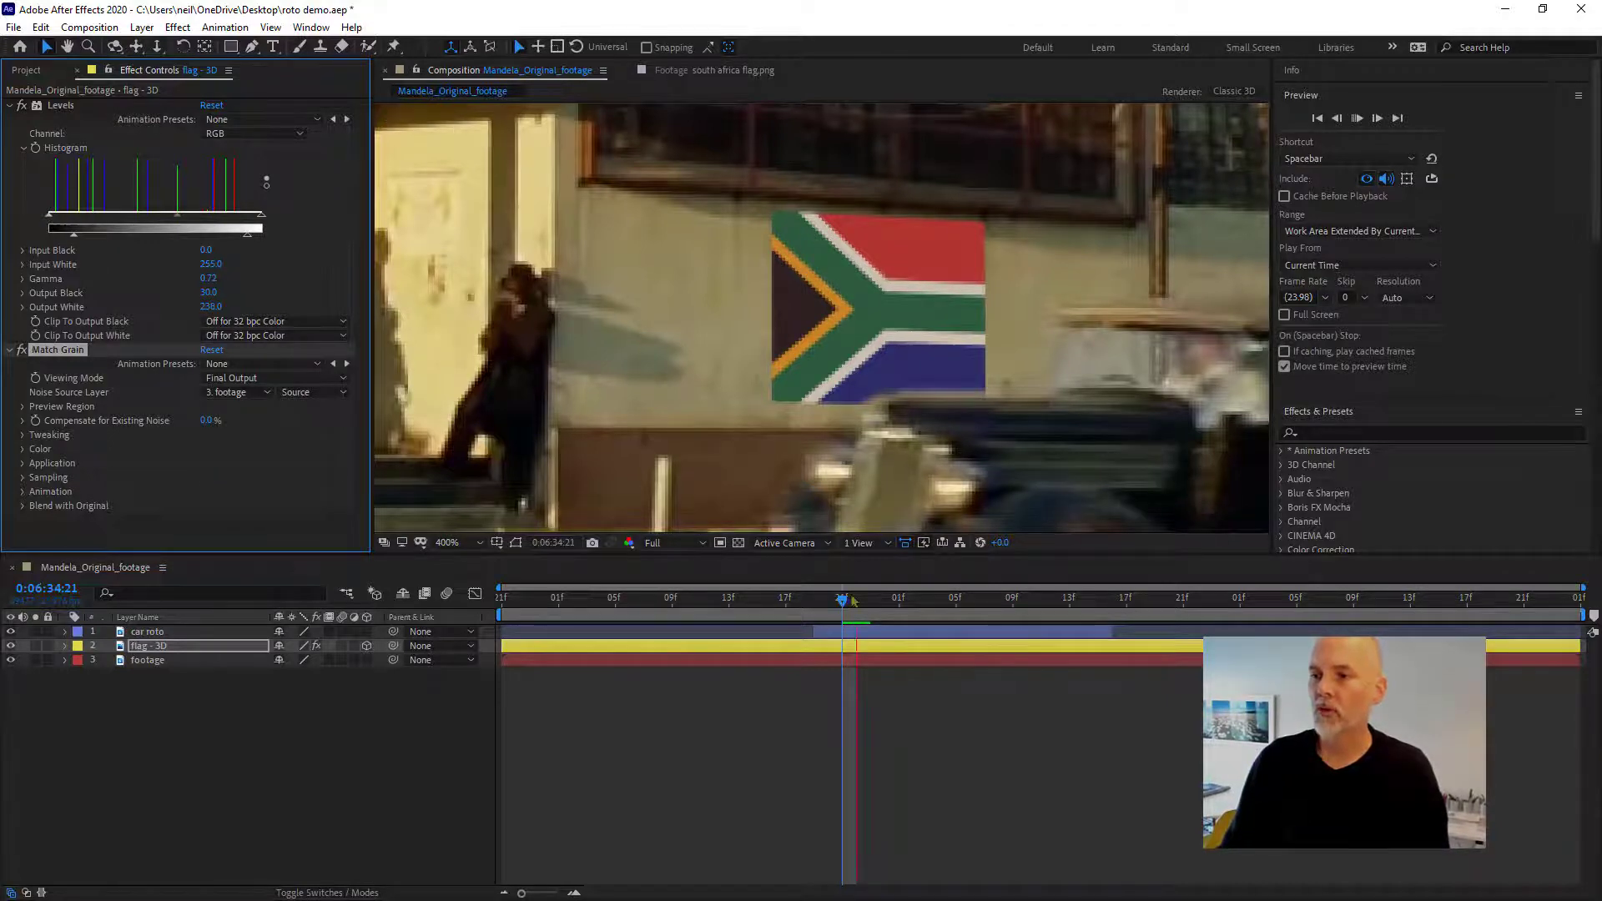
pyautogui.scroll(2, 729, 242)
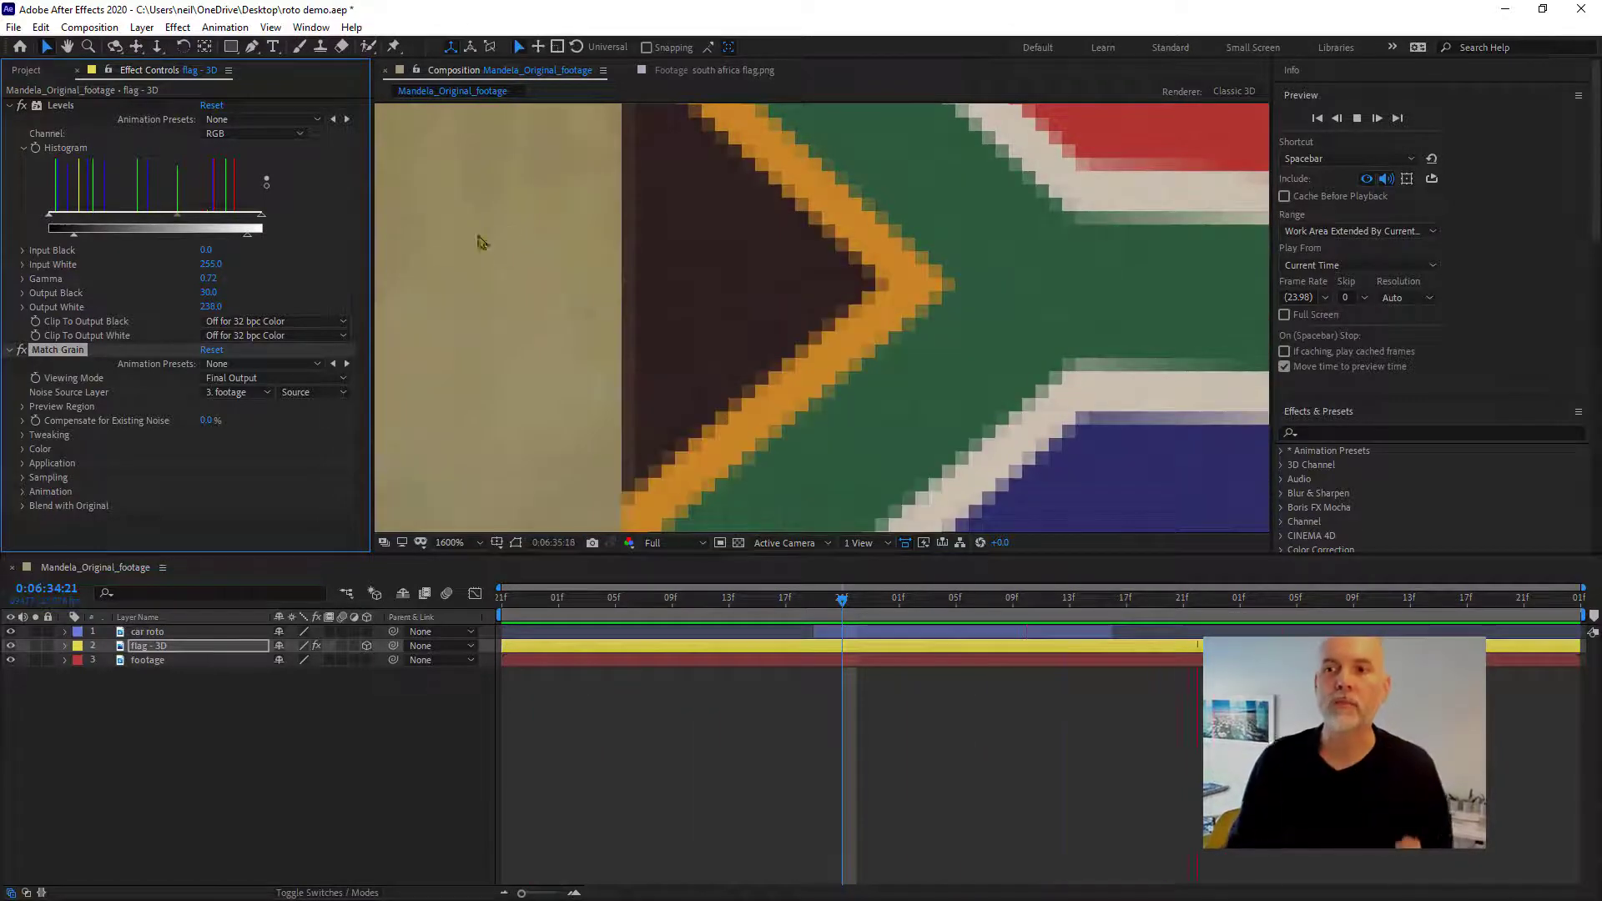
pyautogui.scroll(-6, 476, 248)
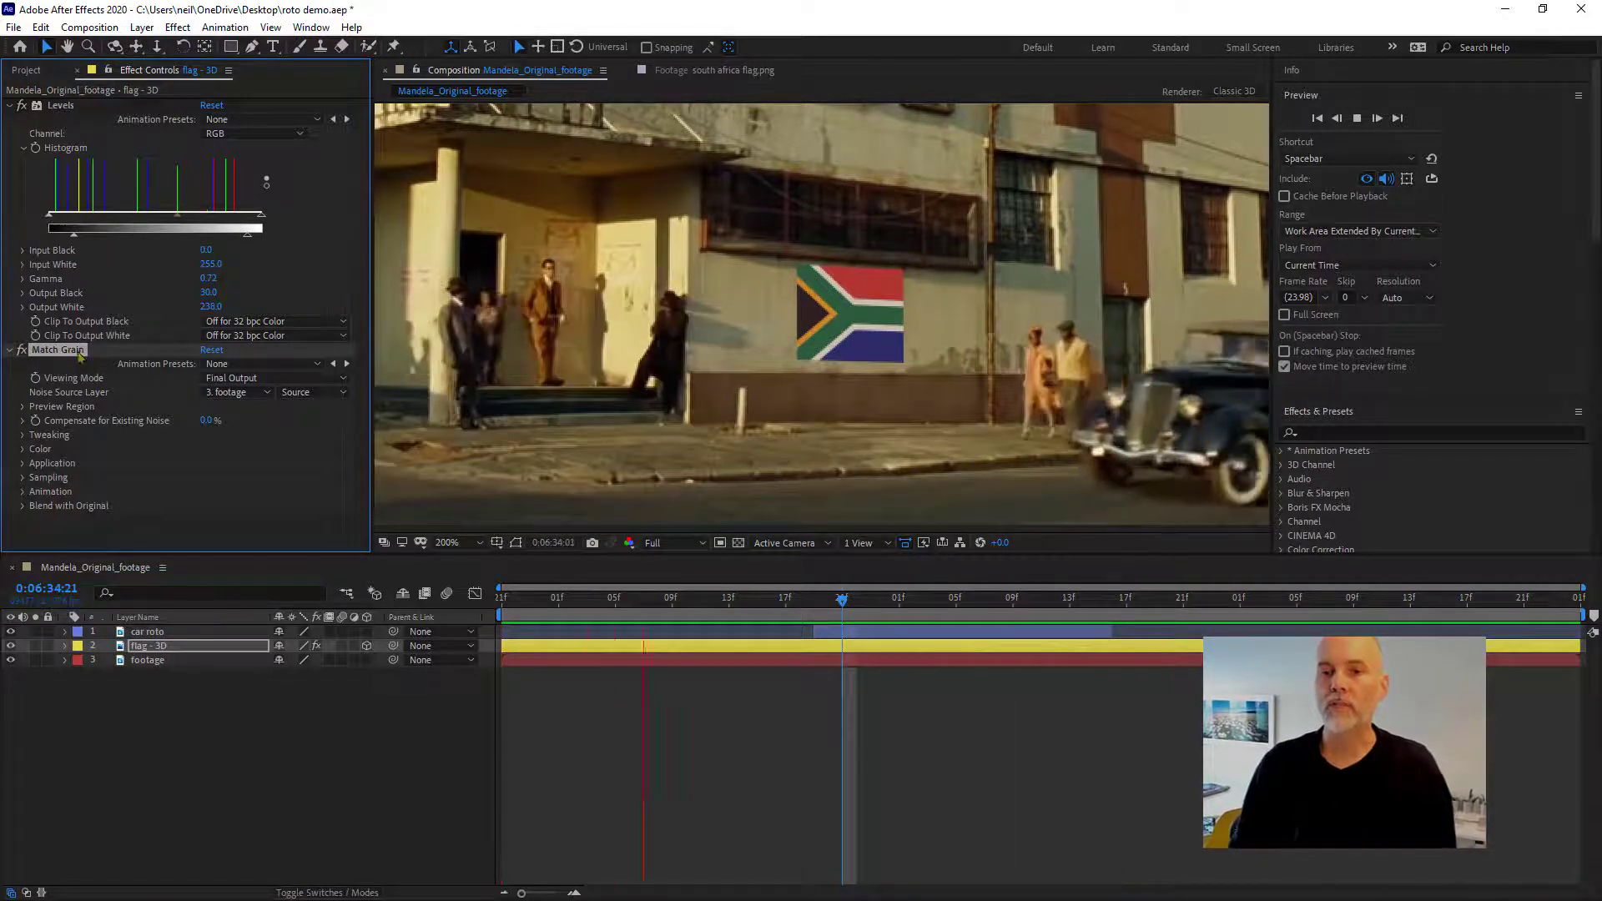
# - Add a Gaussian Blur effect to the flag layer with a Blurriness of 0.4
pyautogui.click(180, 29)
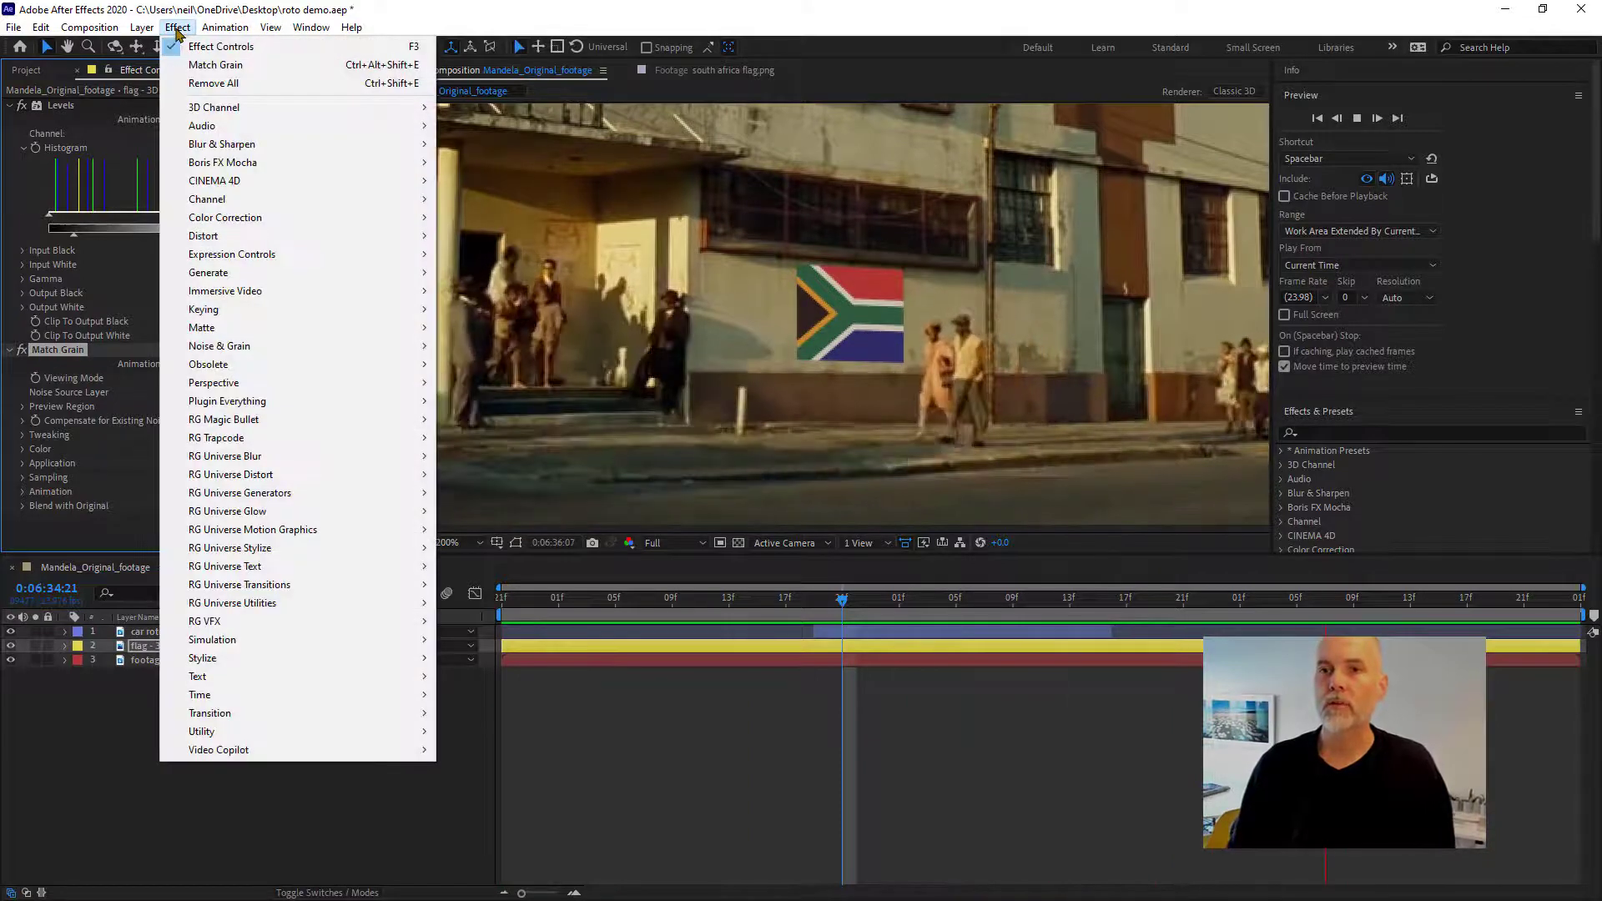
pyautogui.moveTo(171, 147)
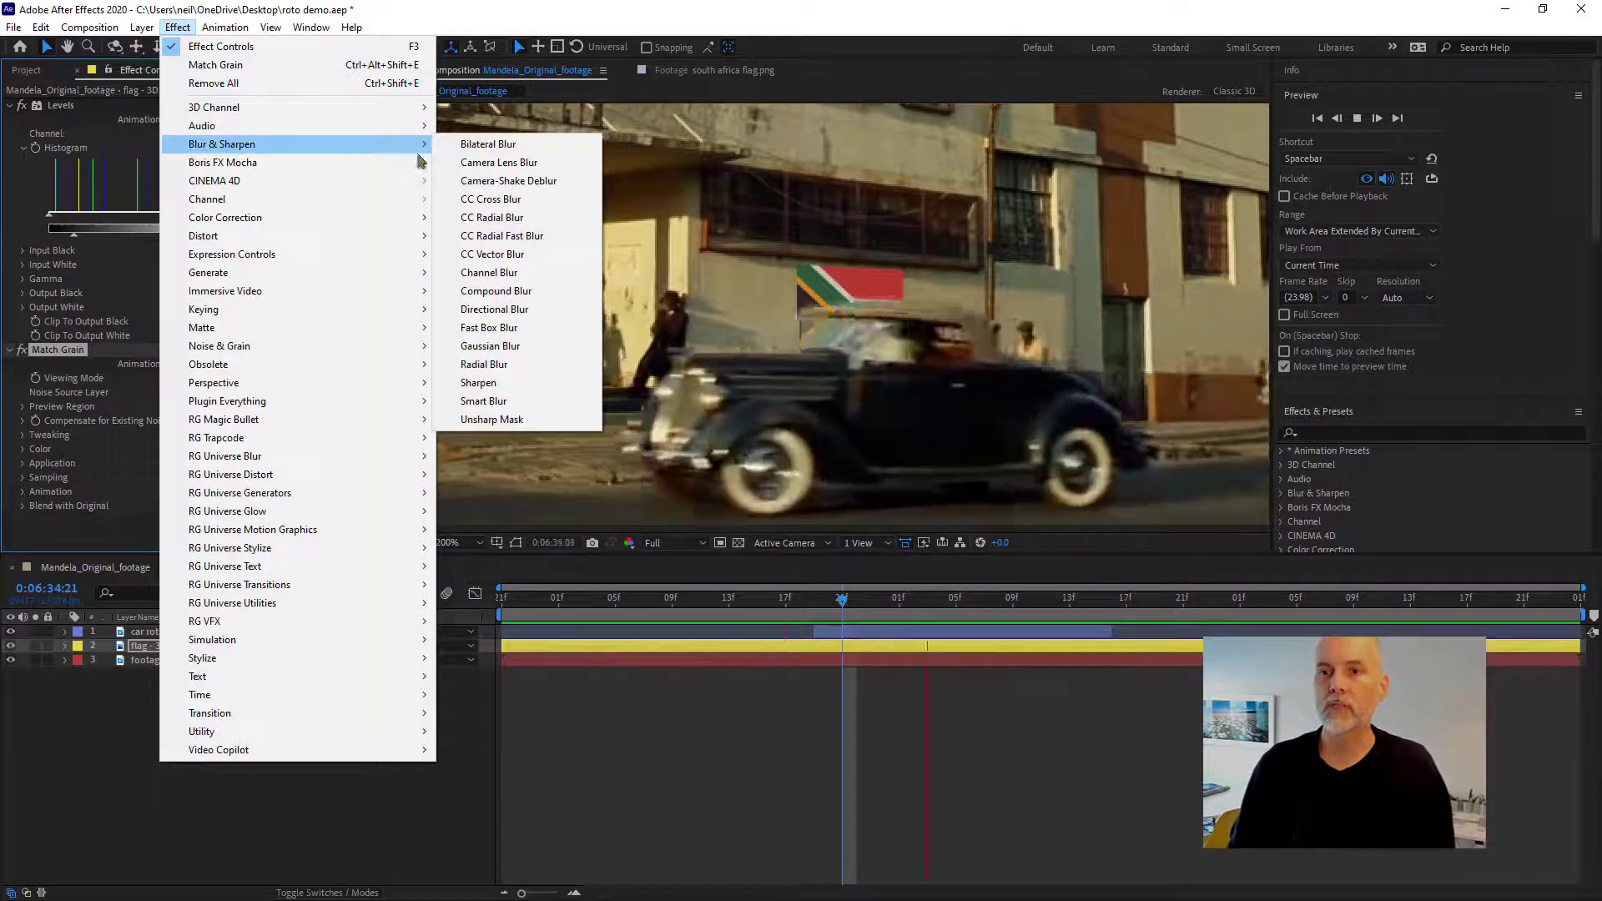
pyautogui.click(558, 357)
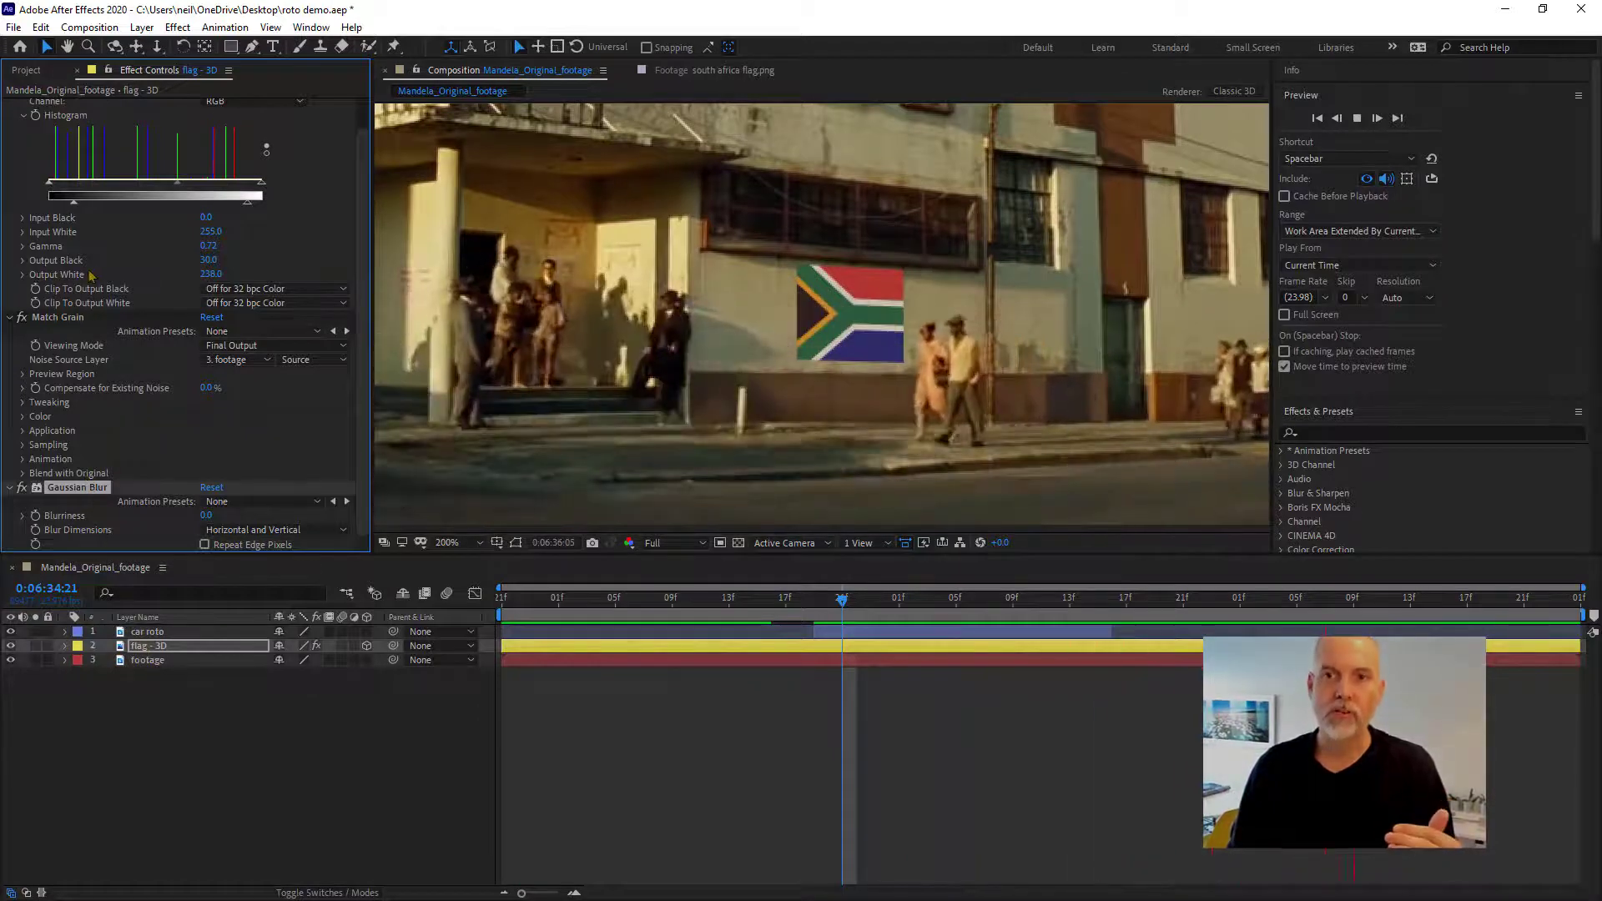
pyautogui.scroll(1, 90, 275)
pyautogui.click(66, 106)
pyautogui.click(67, 352)
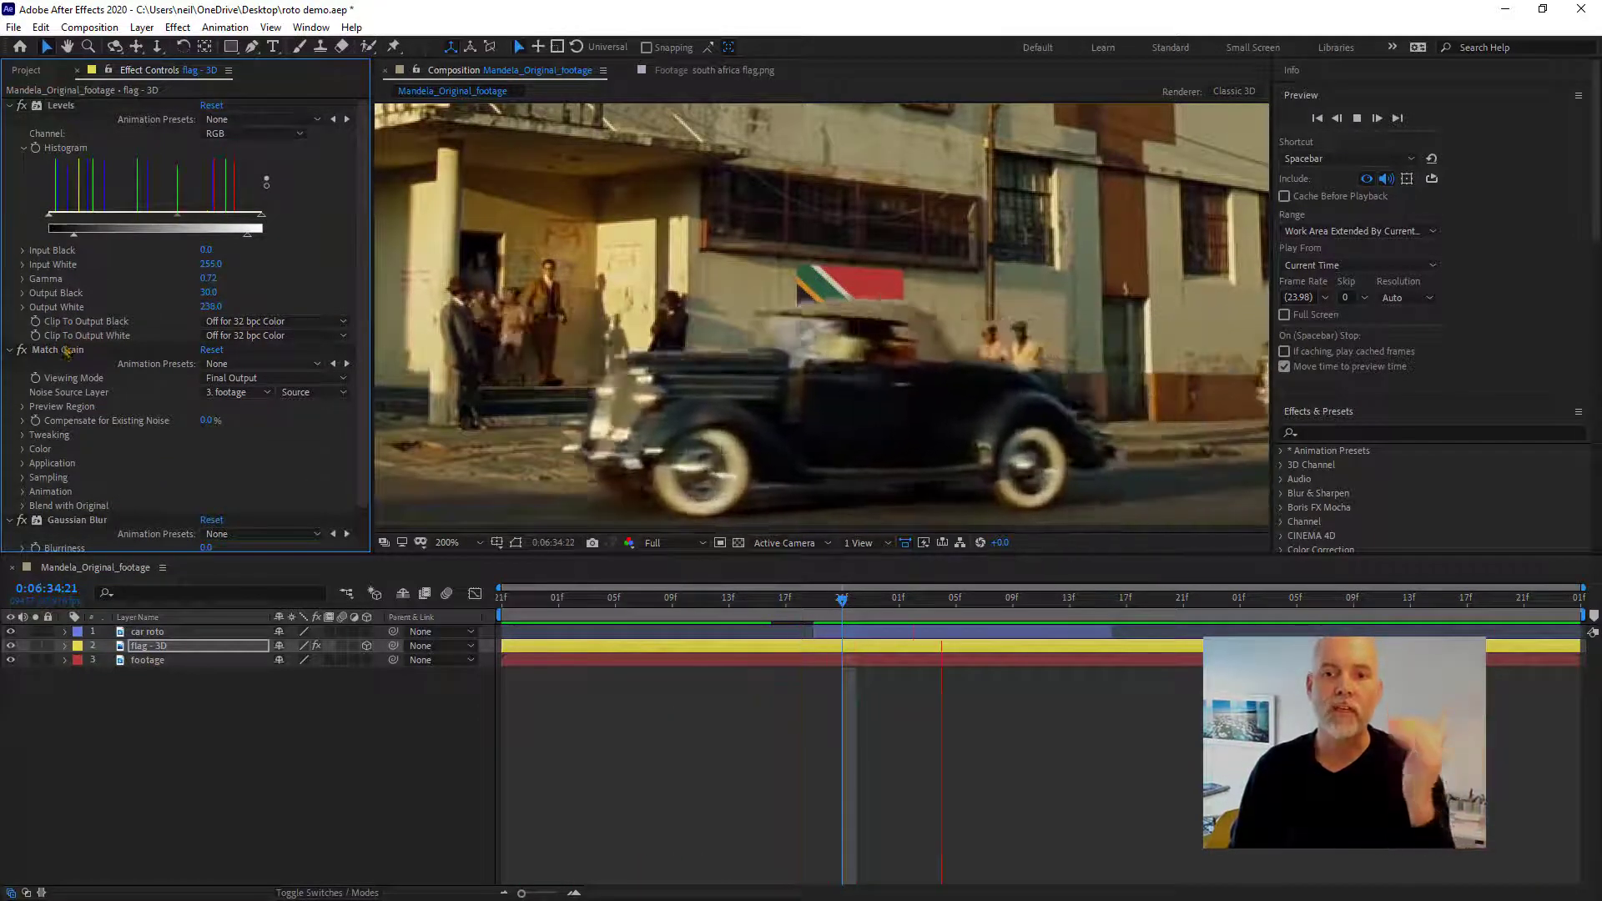
pyautogui.click(73, 520)
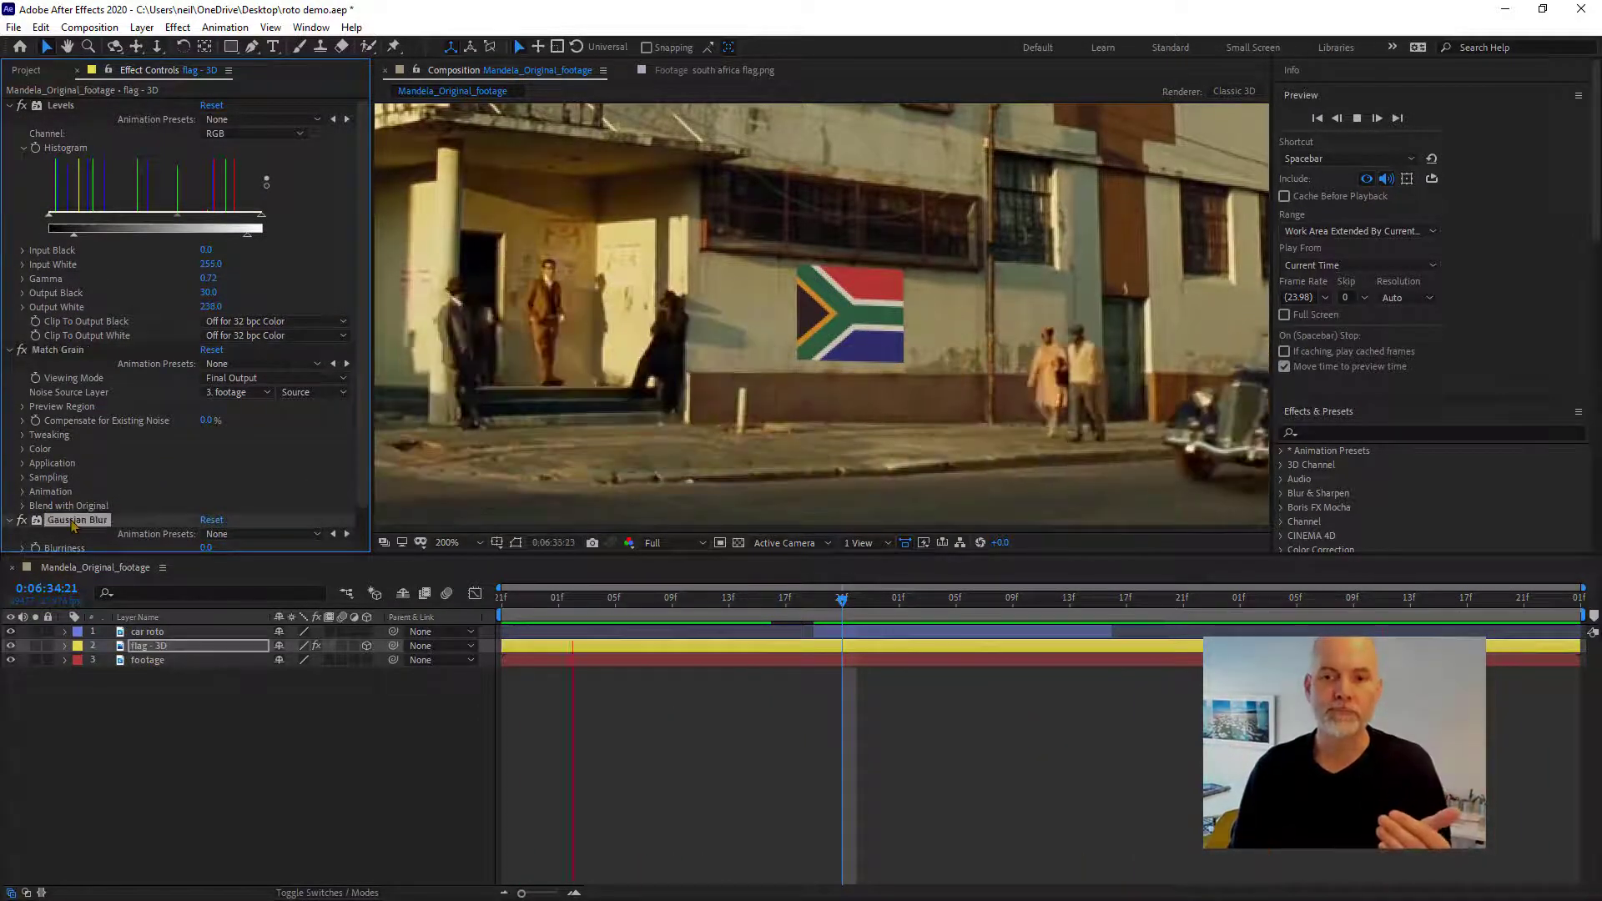
pyautogui.click(207, 548)
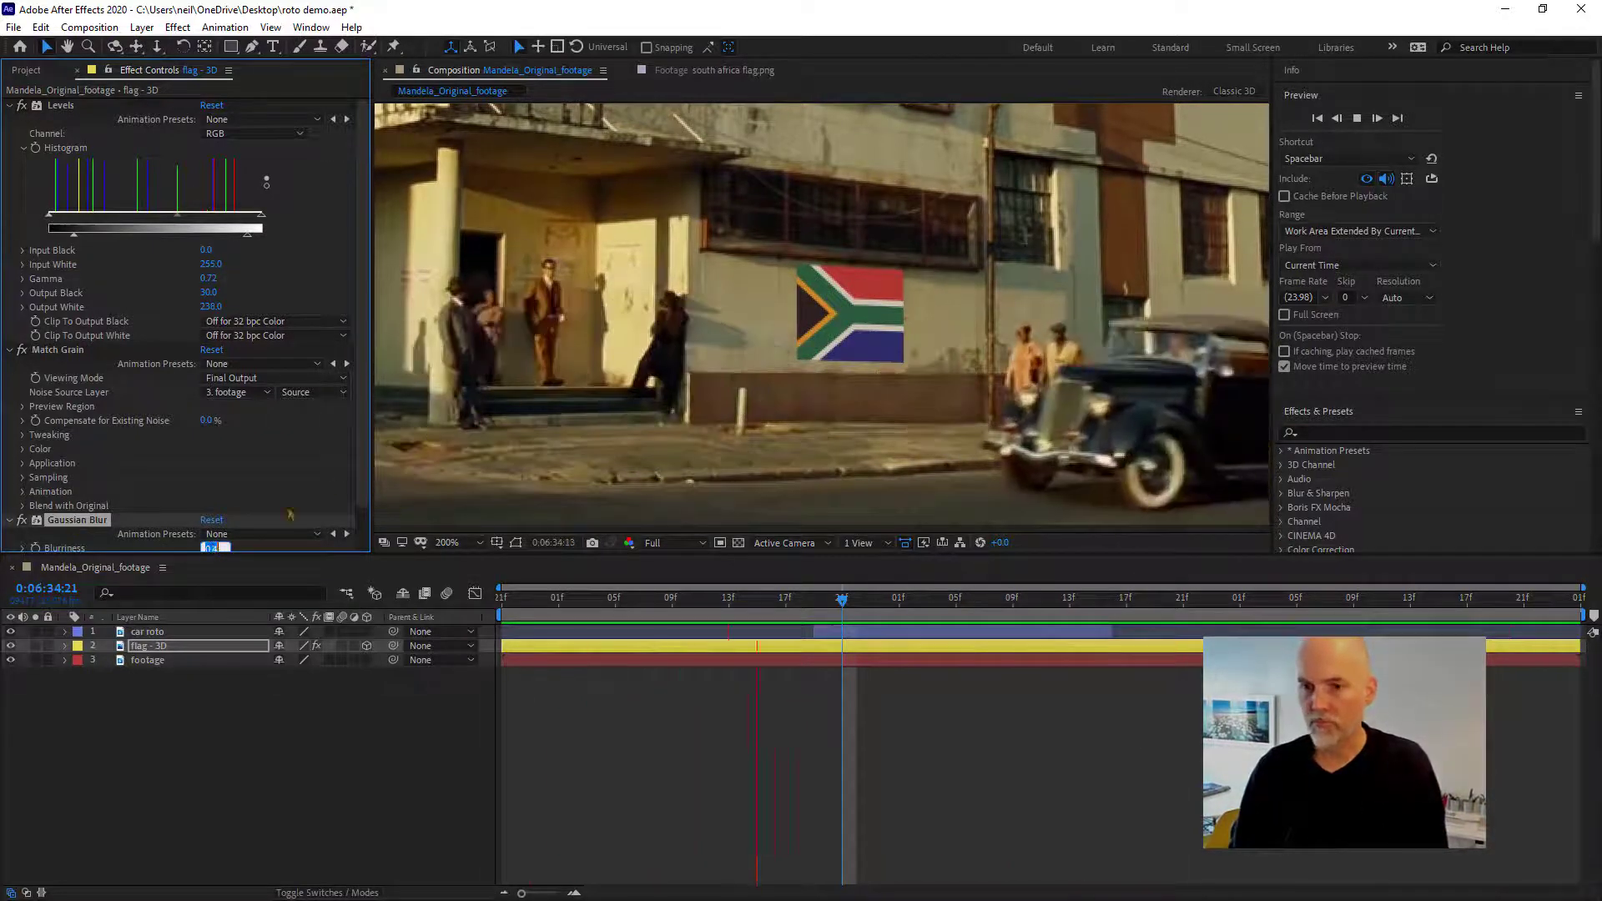
pyautogui.scroll(-1, 290, 515)
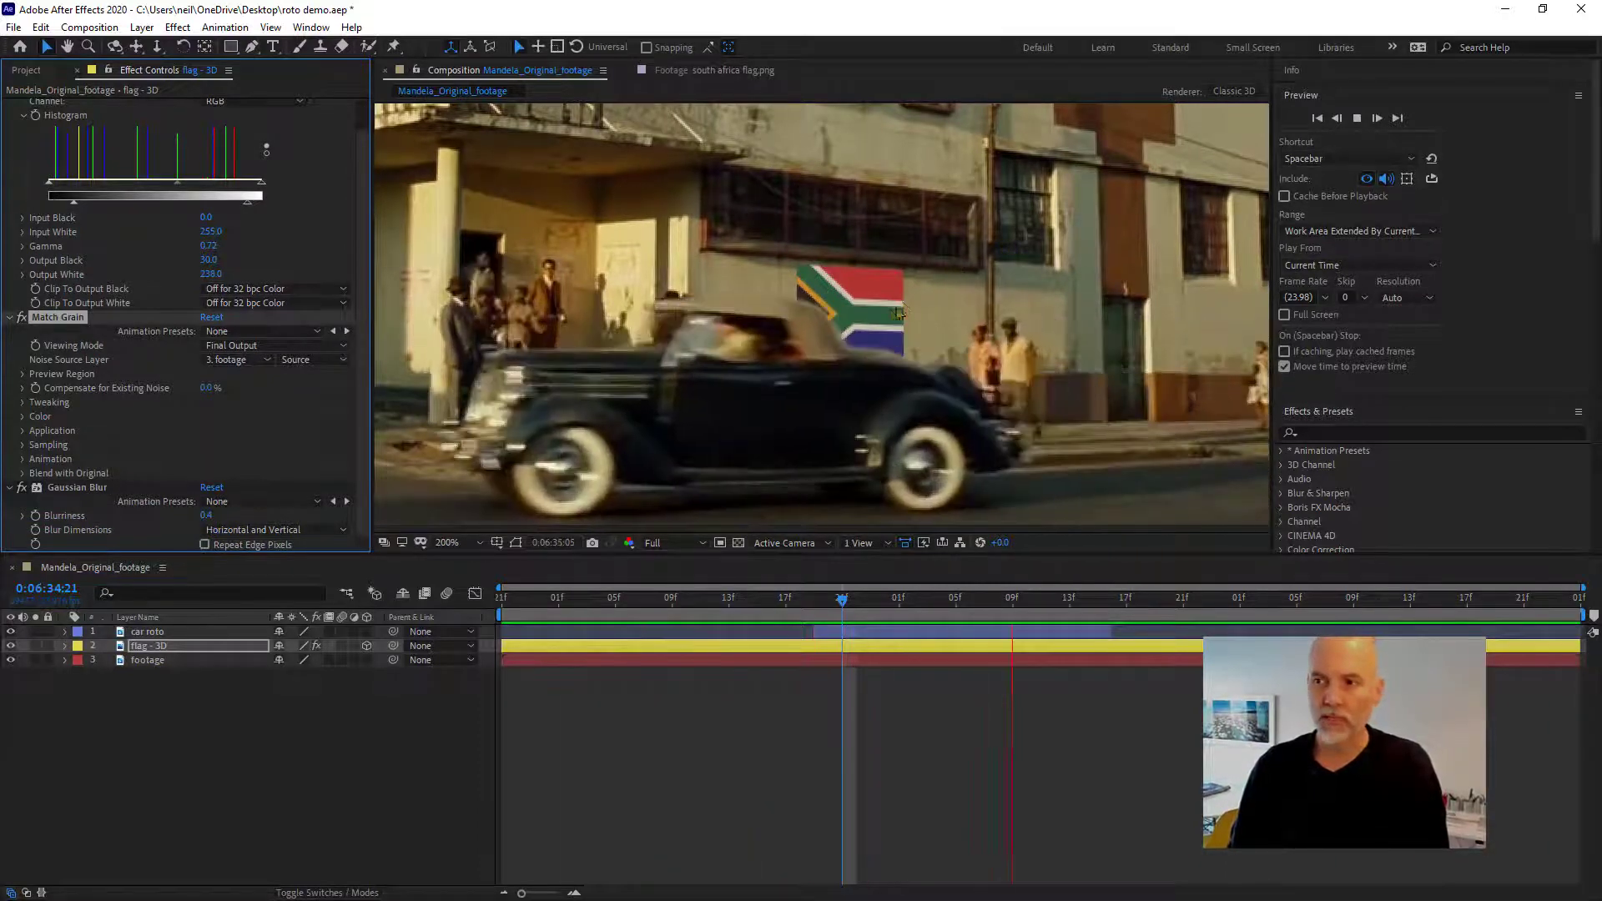
# - Compare the flag's edges at 0:06:34:15 with the Gaussian Blur effect switched off and on
pyautogui.scroll(4, 899, 313)
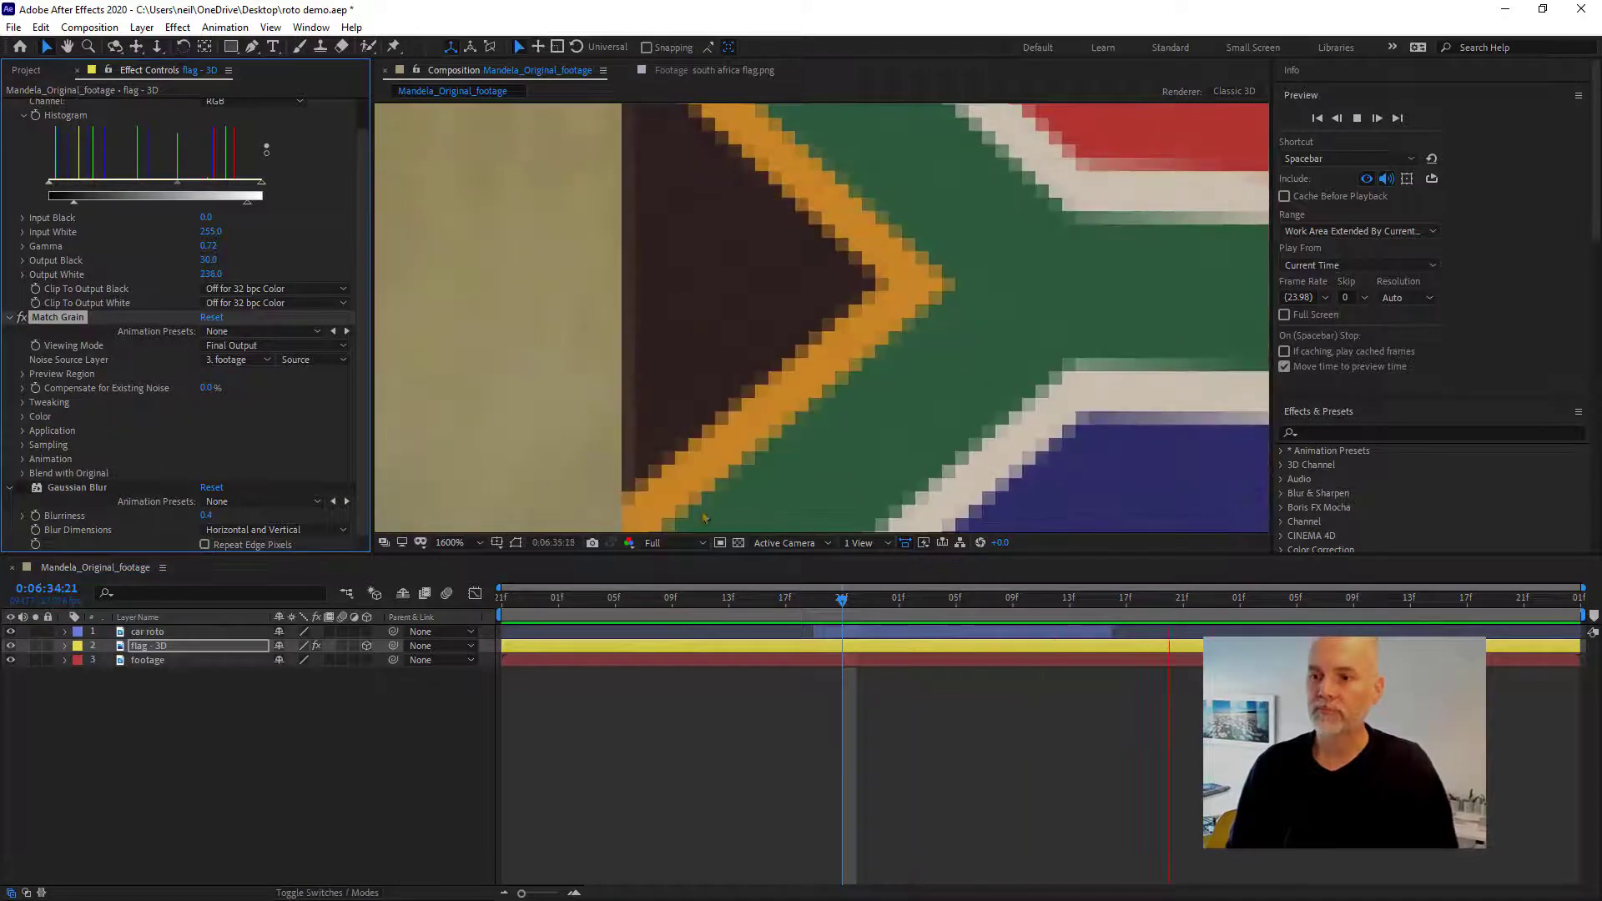
pyautogui.click(758, 600)
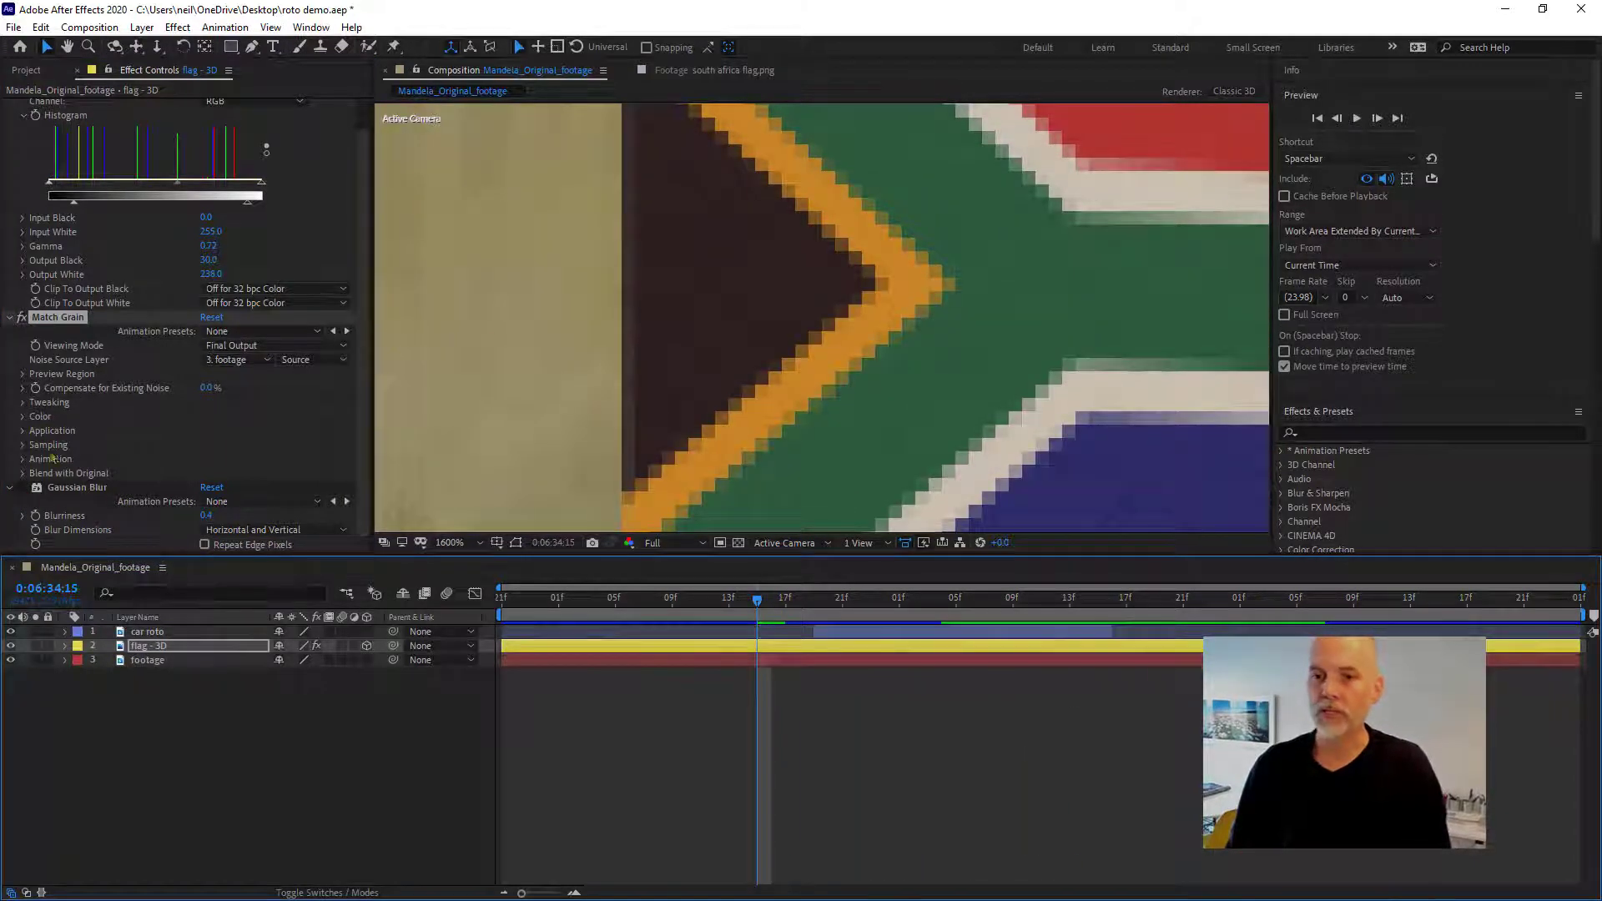
pyautogui.click(21, 491)
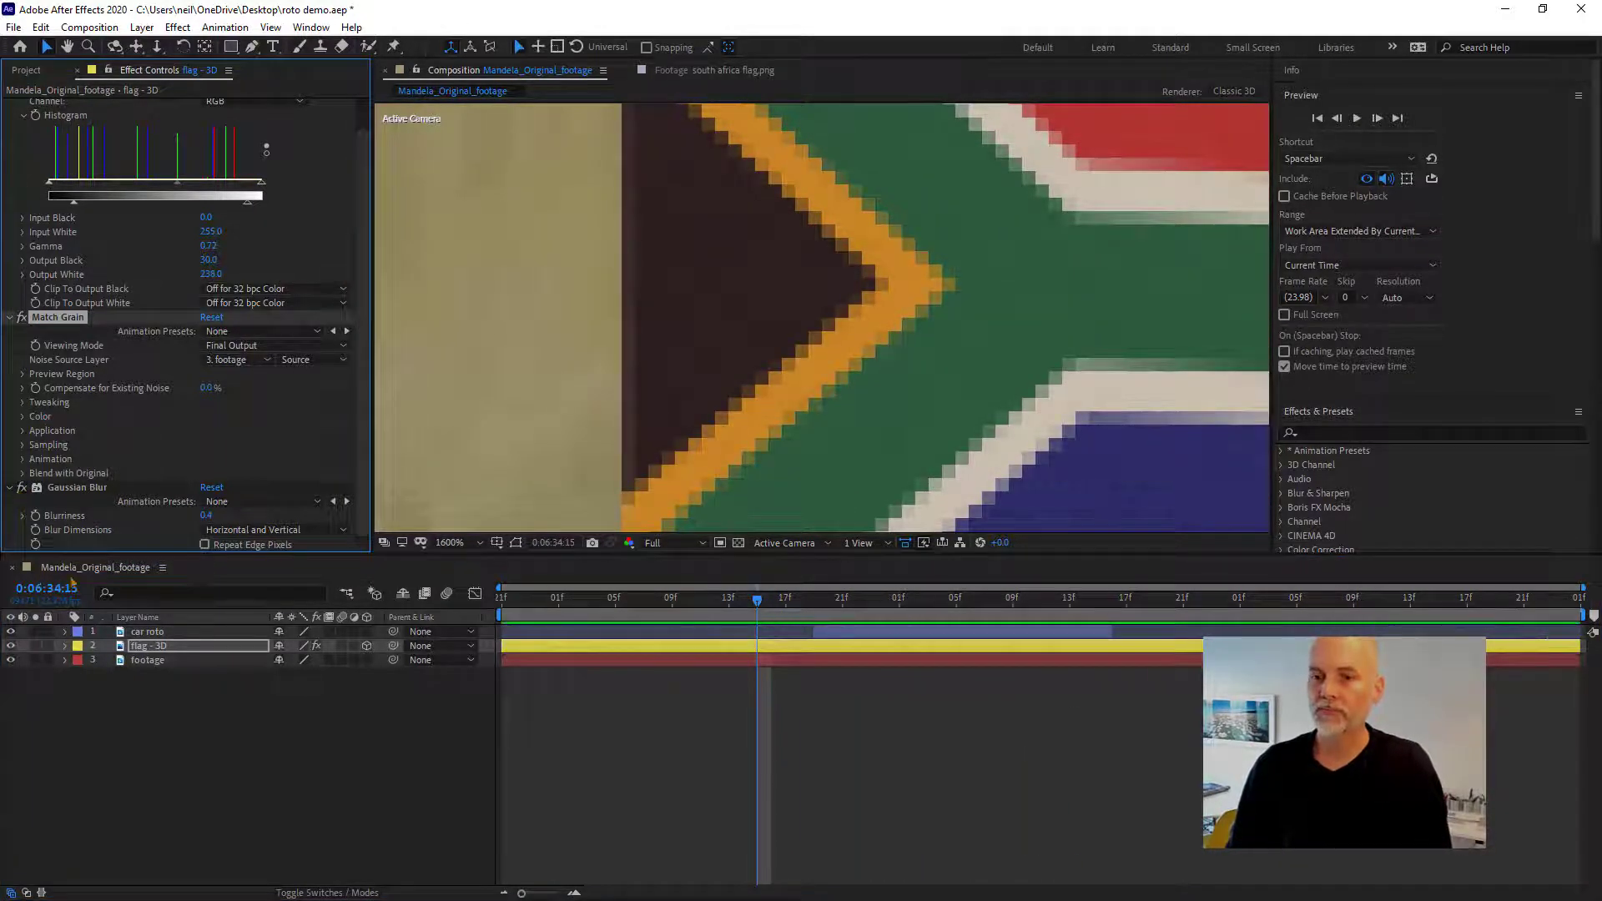
pyautogui.click(140, 633)
pyautogui.click(134, 657)
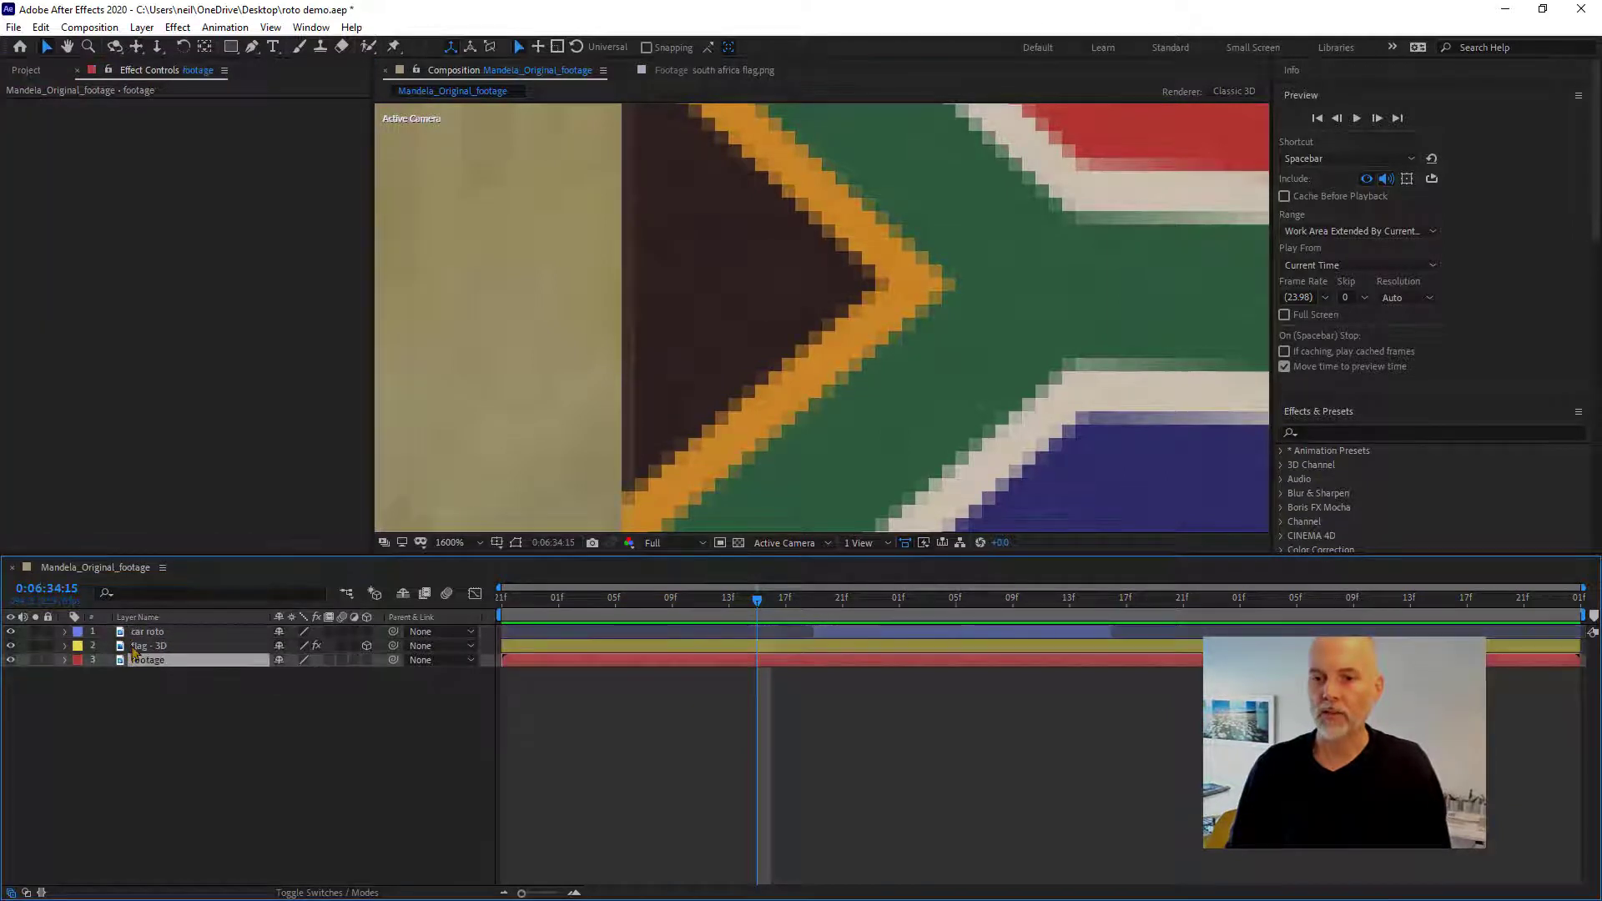
# - Set the flag's Gaussian Blur Blurriness to 2.5 and check its edges against the footage
pyautogui.click(142, 646)
pyautogui.moveTo(207, 551); pyautogui.dragTo(235, 546)
pyautogui.moveTo(248, 548)
pyautogui.mouseDown()
pyautogui.moveTo(466, 548)
pyautogui.moveTo(211, 566)
pyautogui.moveTo(219, 550)
pyautogui.mouseUp()
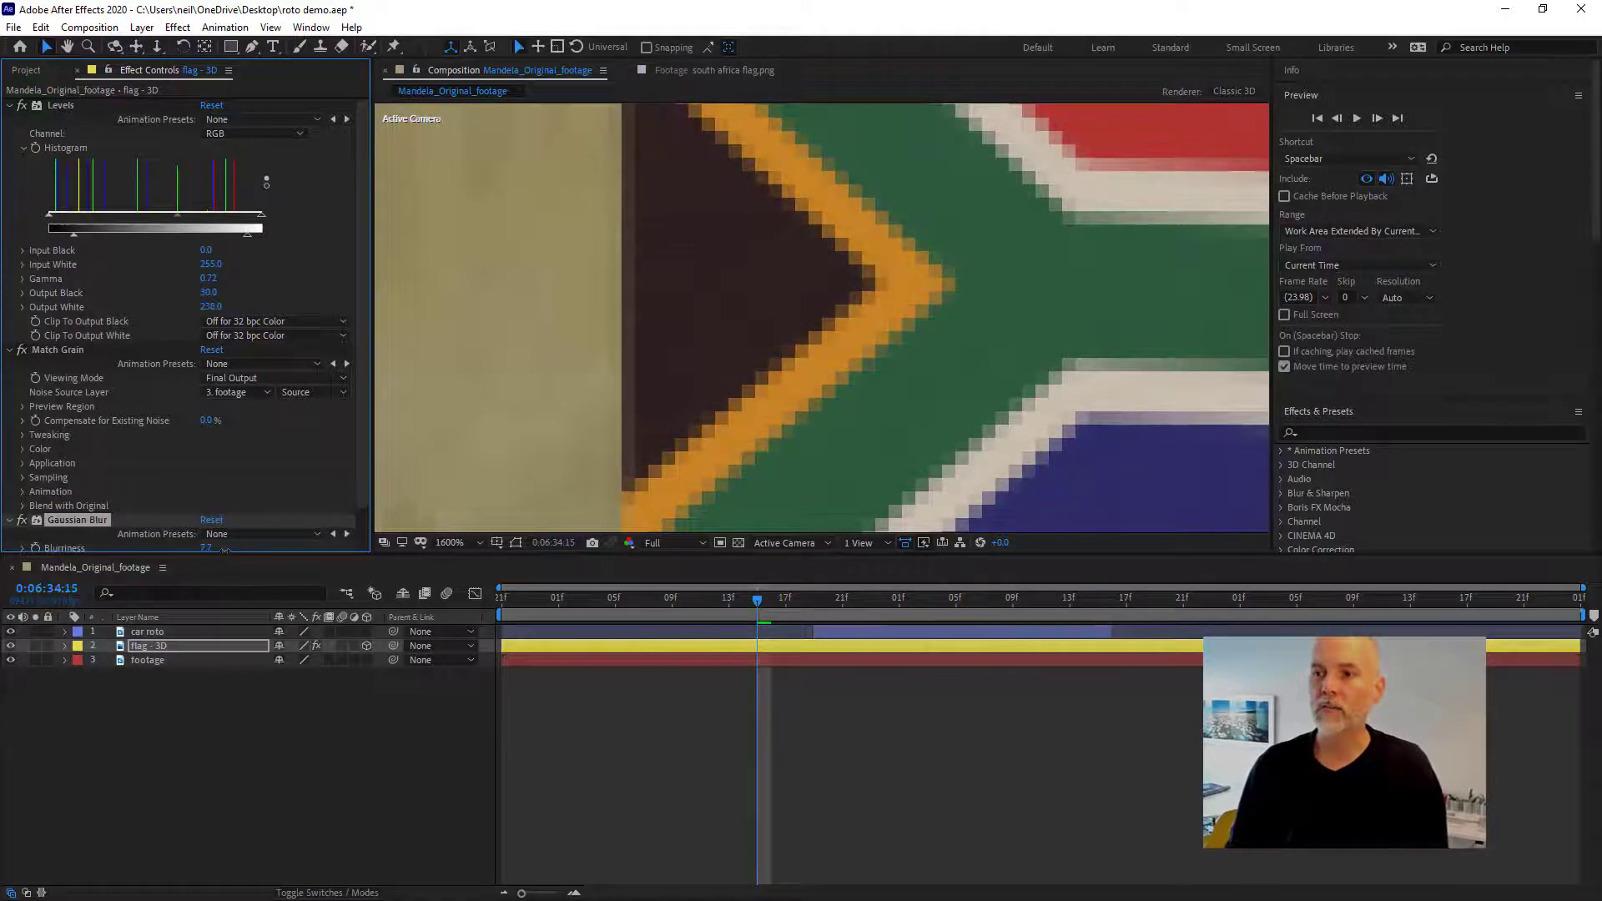
pyautogui.press(',')
pyautogui.press(',')
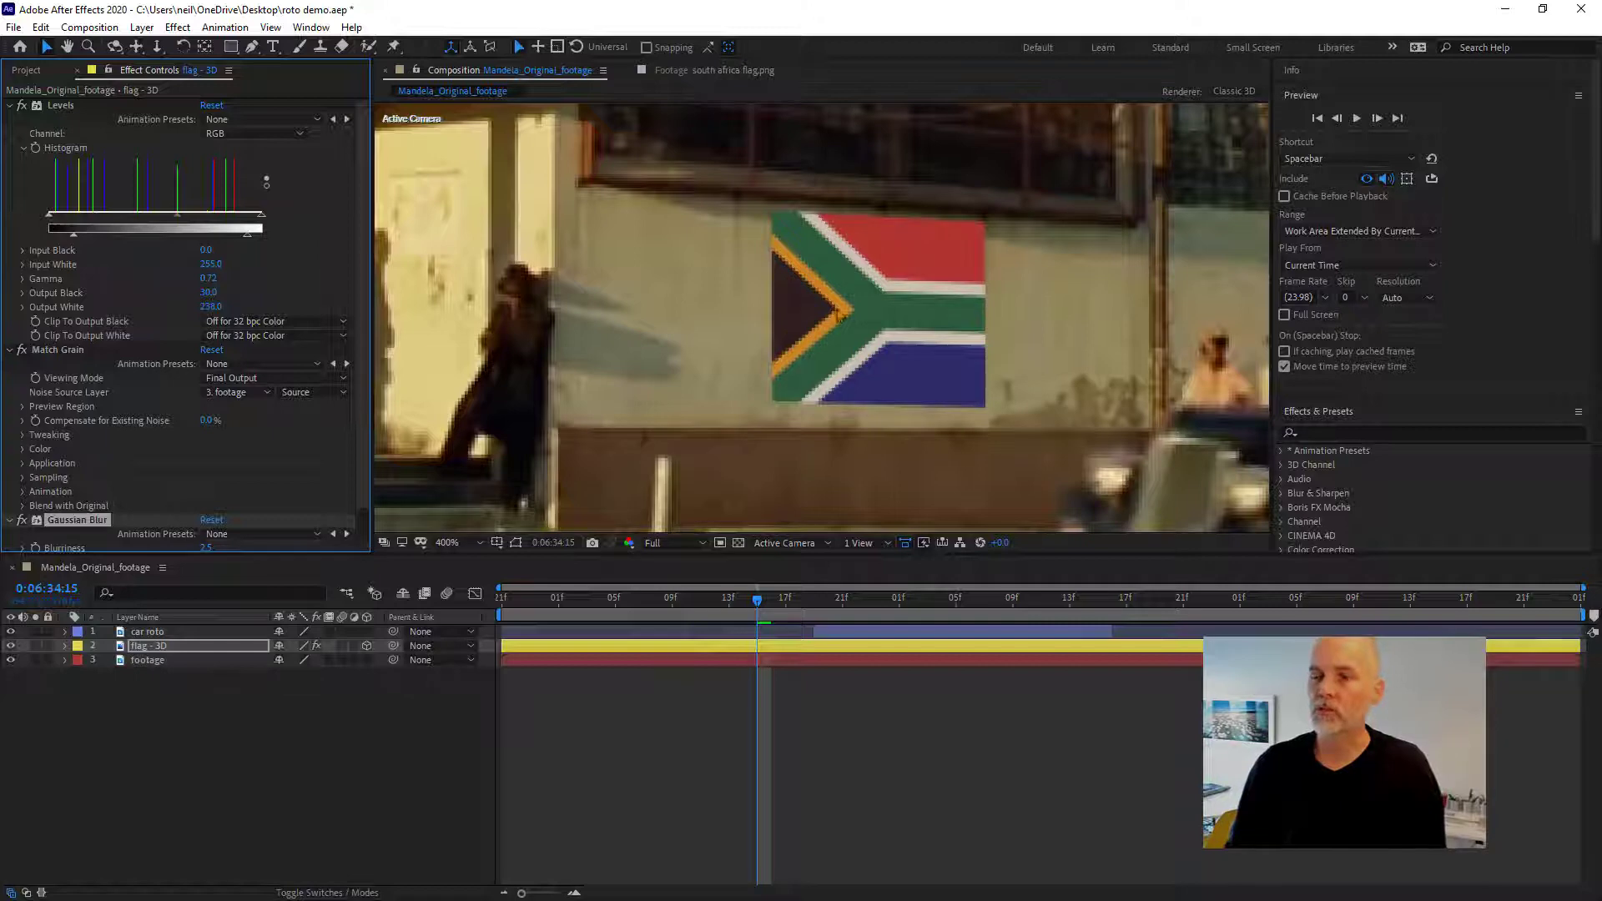
pyautogui.press('.')
pyautogui.press('.')
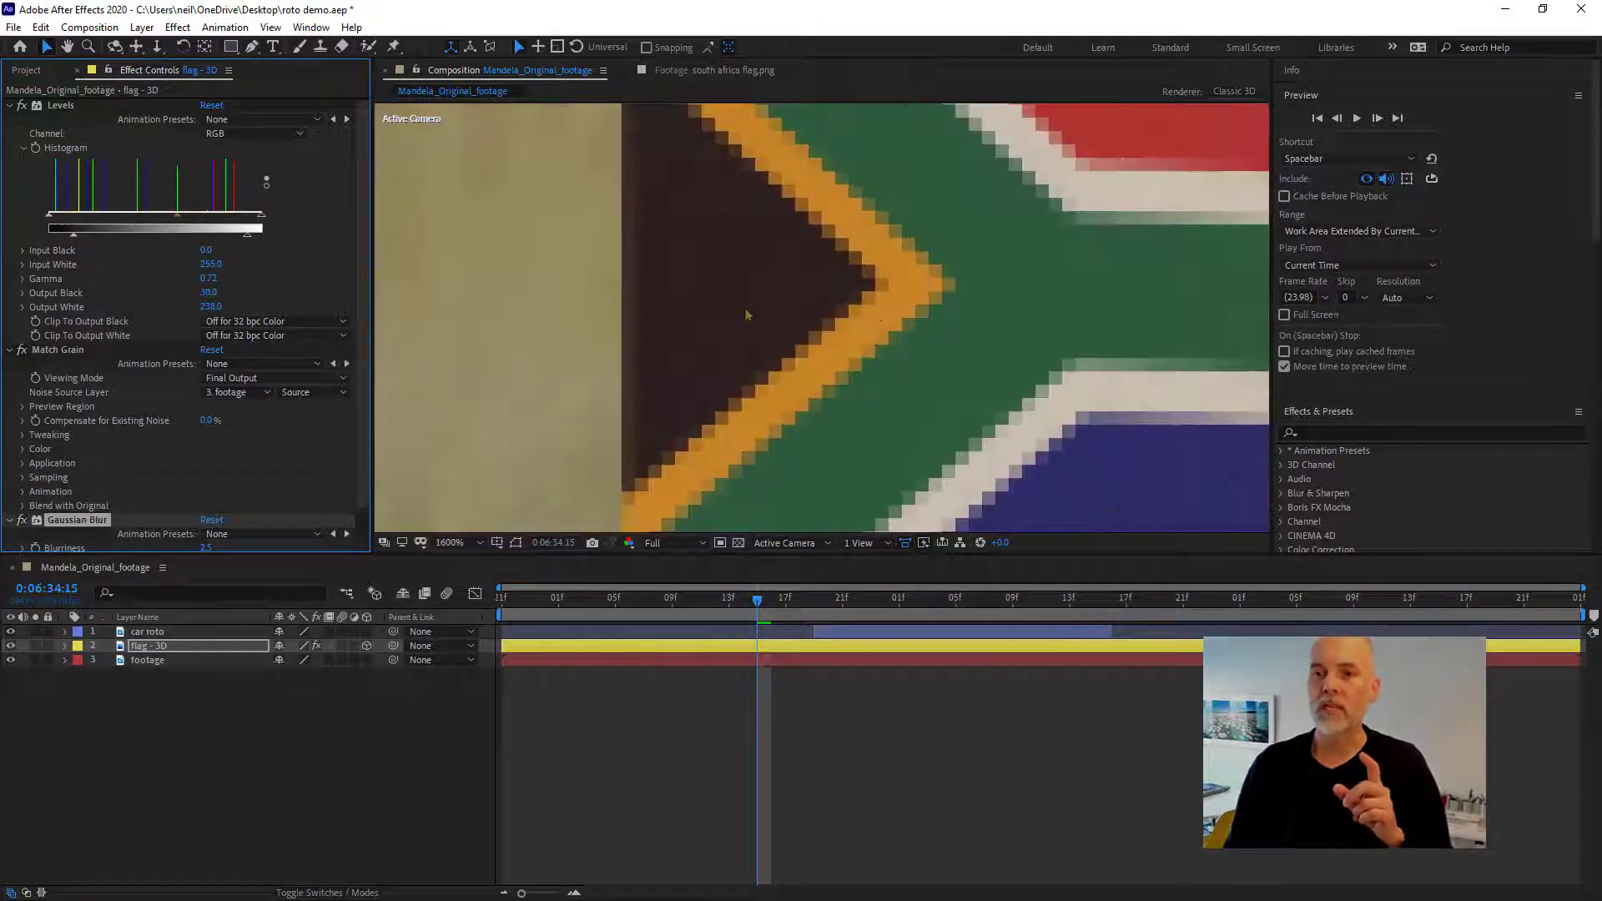
# - Reorder the flag's effects so Gaussian Blur comes before Match Grain, and preview the shot
pyautogui.click(11, 352)
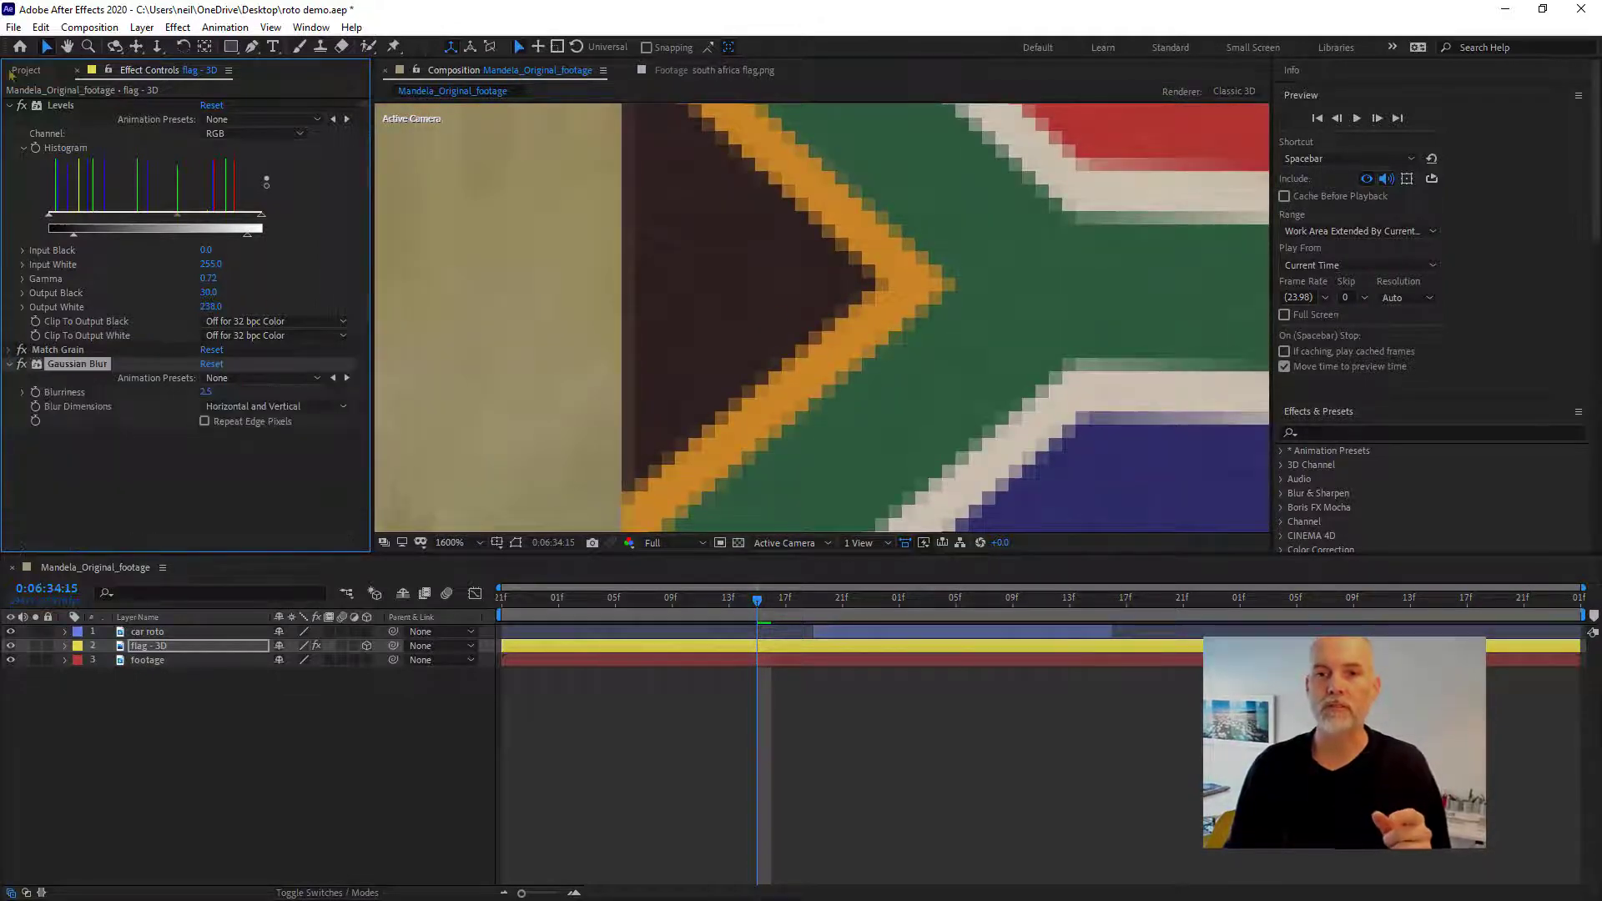
pyautogui.click(10, 105)
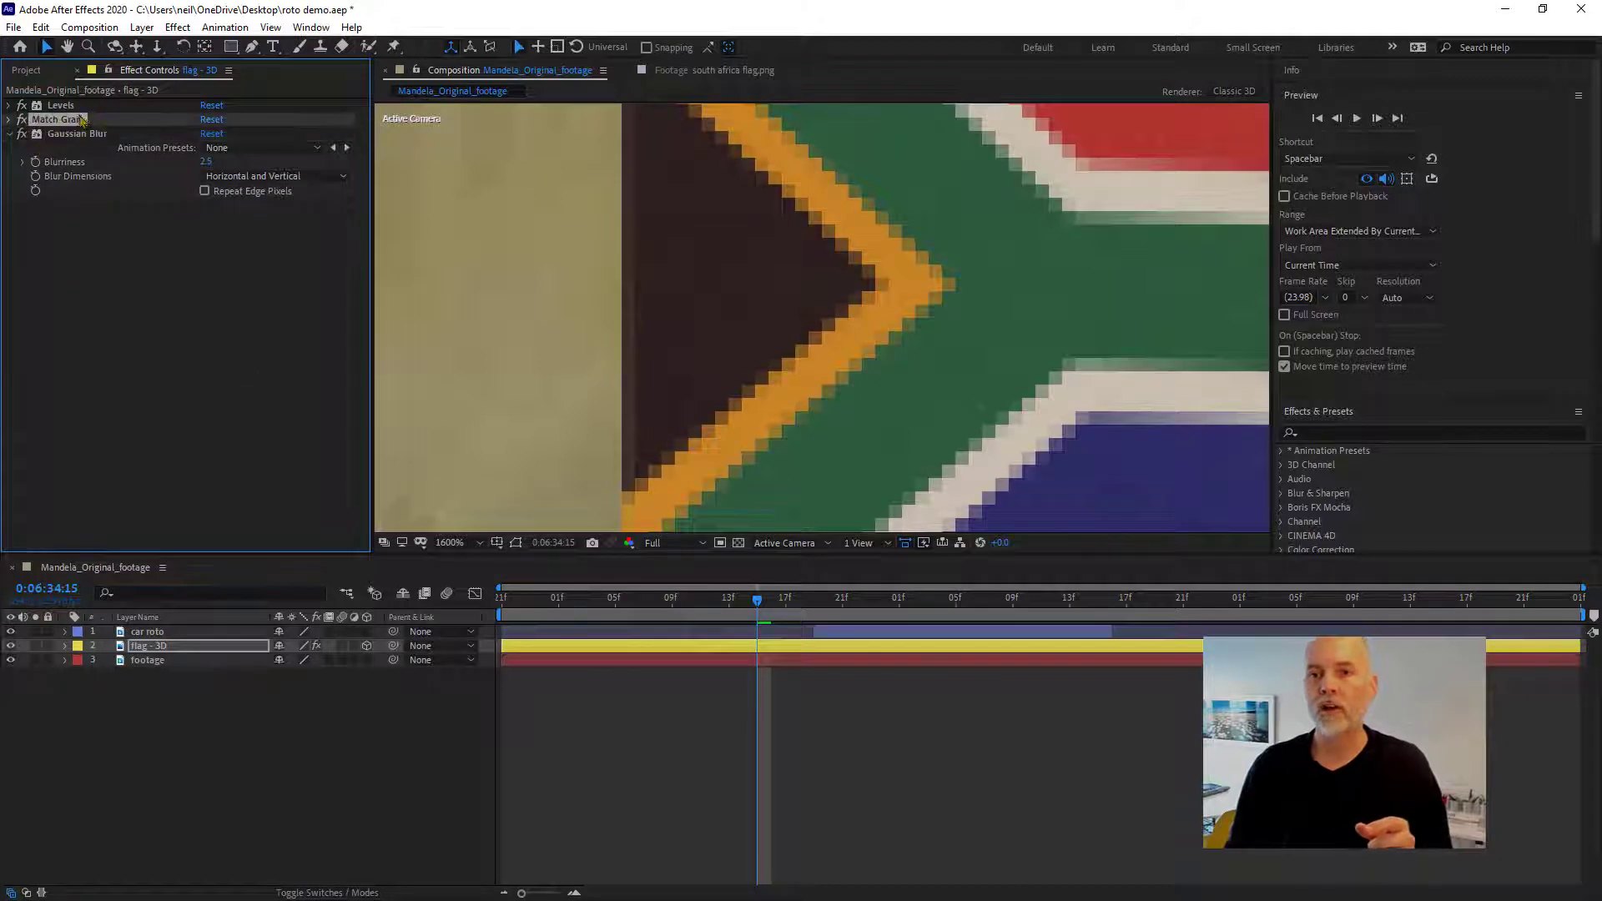
pyautogui.moveTo(59, 119); pyautogui.dragTo(102, 188)
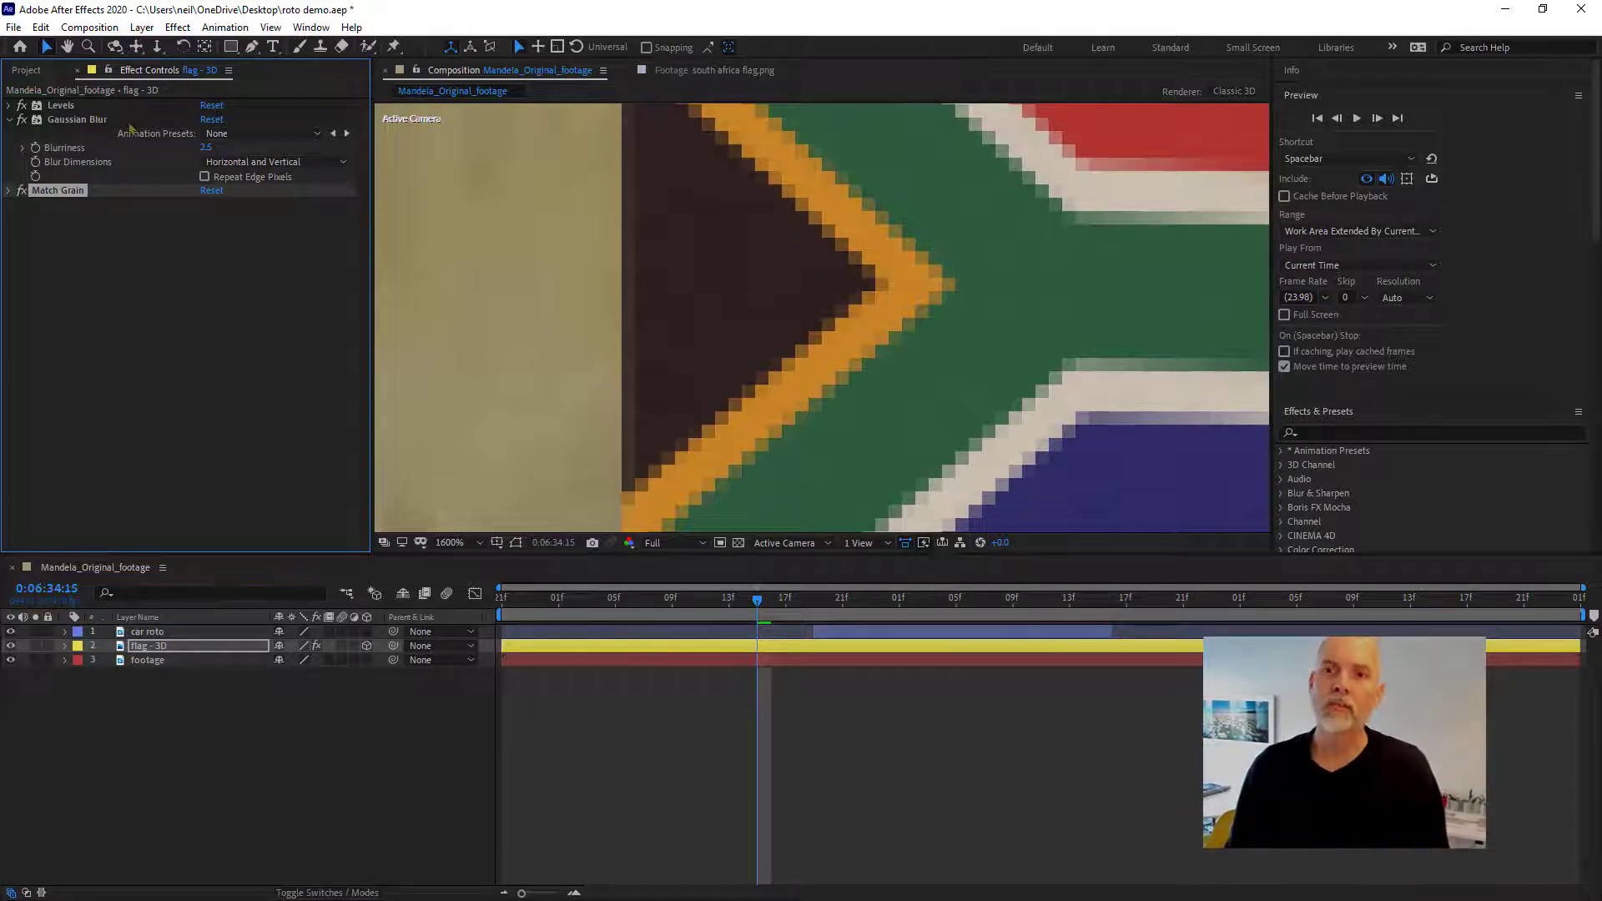
pyautogui.keyDown('ctrl'); pyautogui.click(96, 121); pyautogui.keyUp('ctrl')
pyautogui.moveTo(97, 121); pyautogui.dragTo(99, 221)
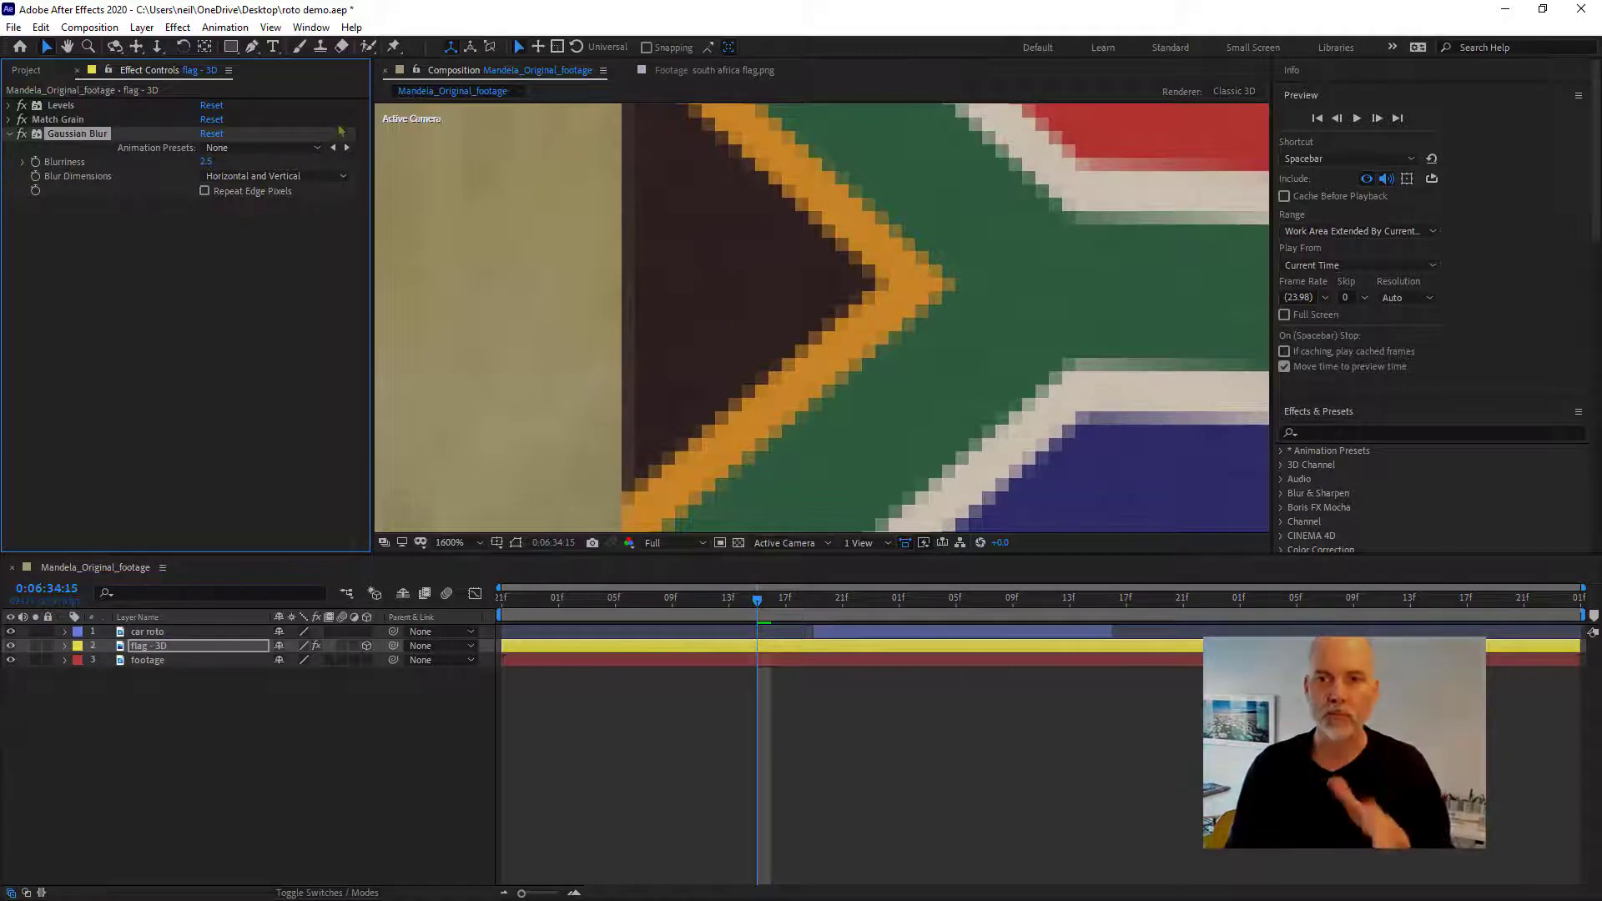
pyautogui.moveTo(84, 133); pyautogui.dragTo(75, 117)
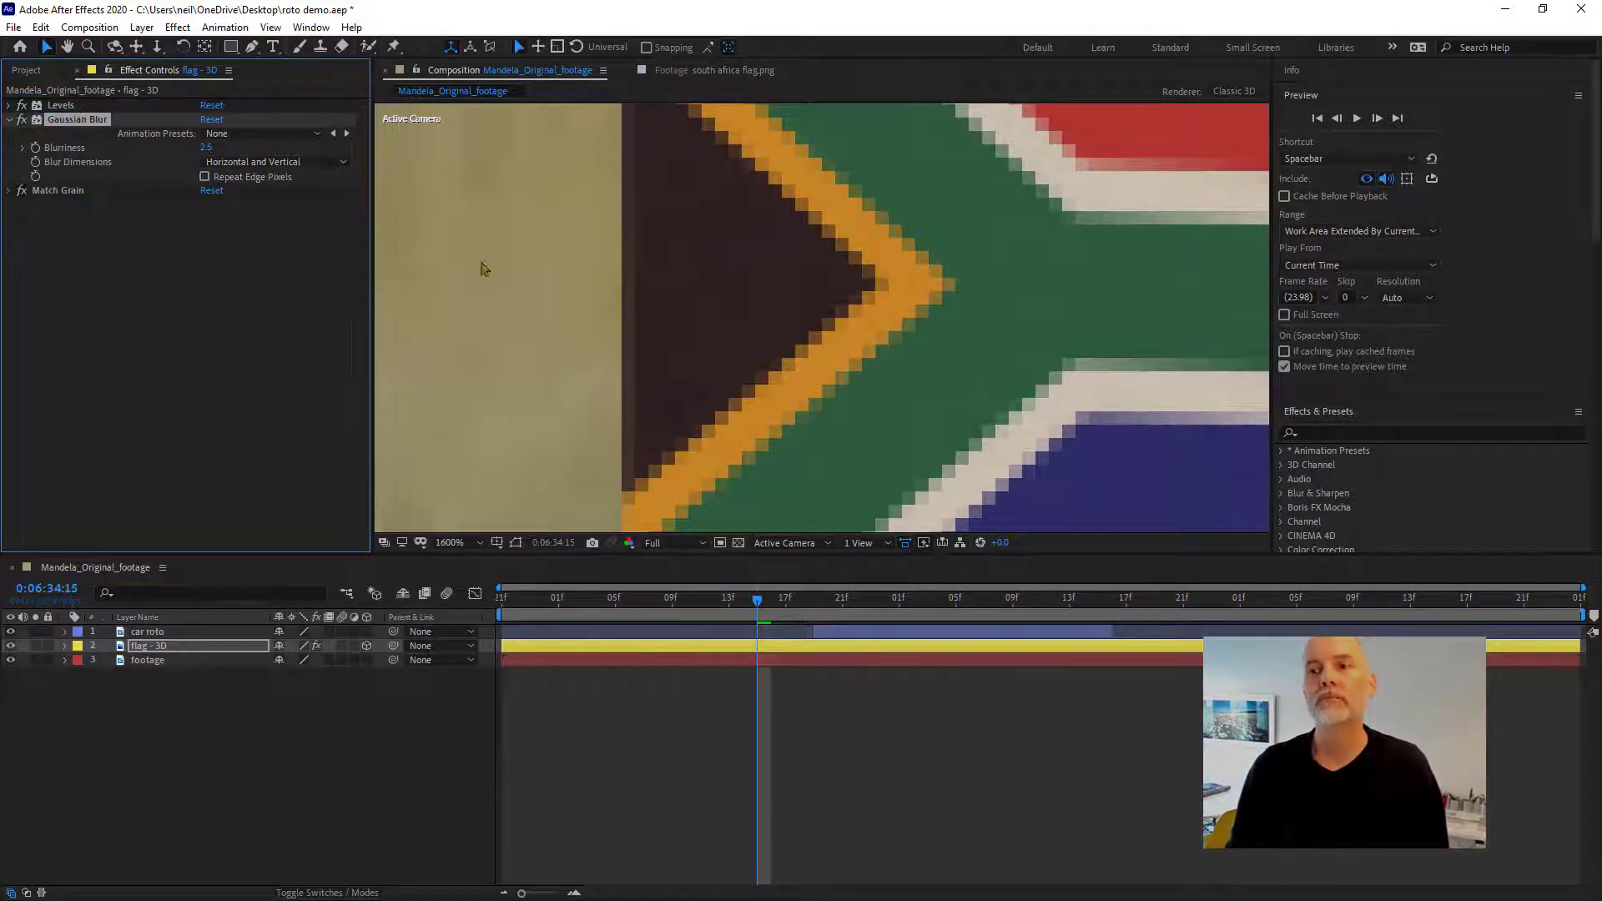
pyautogui.scroll(-3, 871, 275)
pyautogui.press('space')
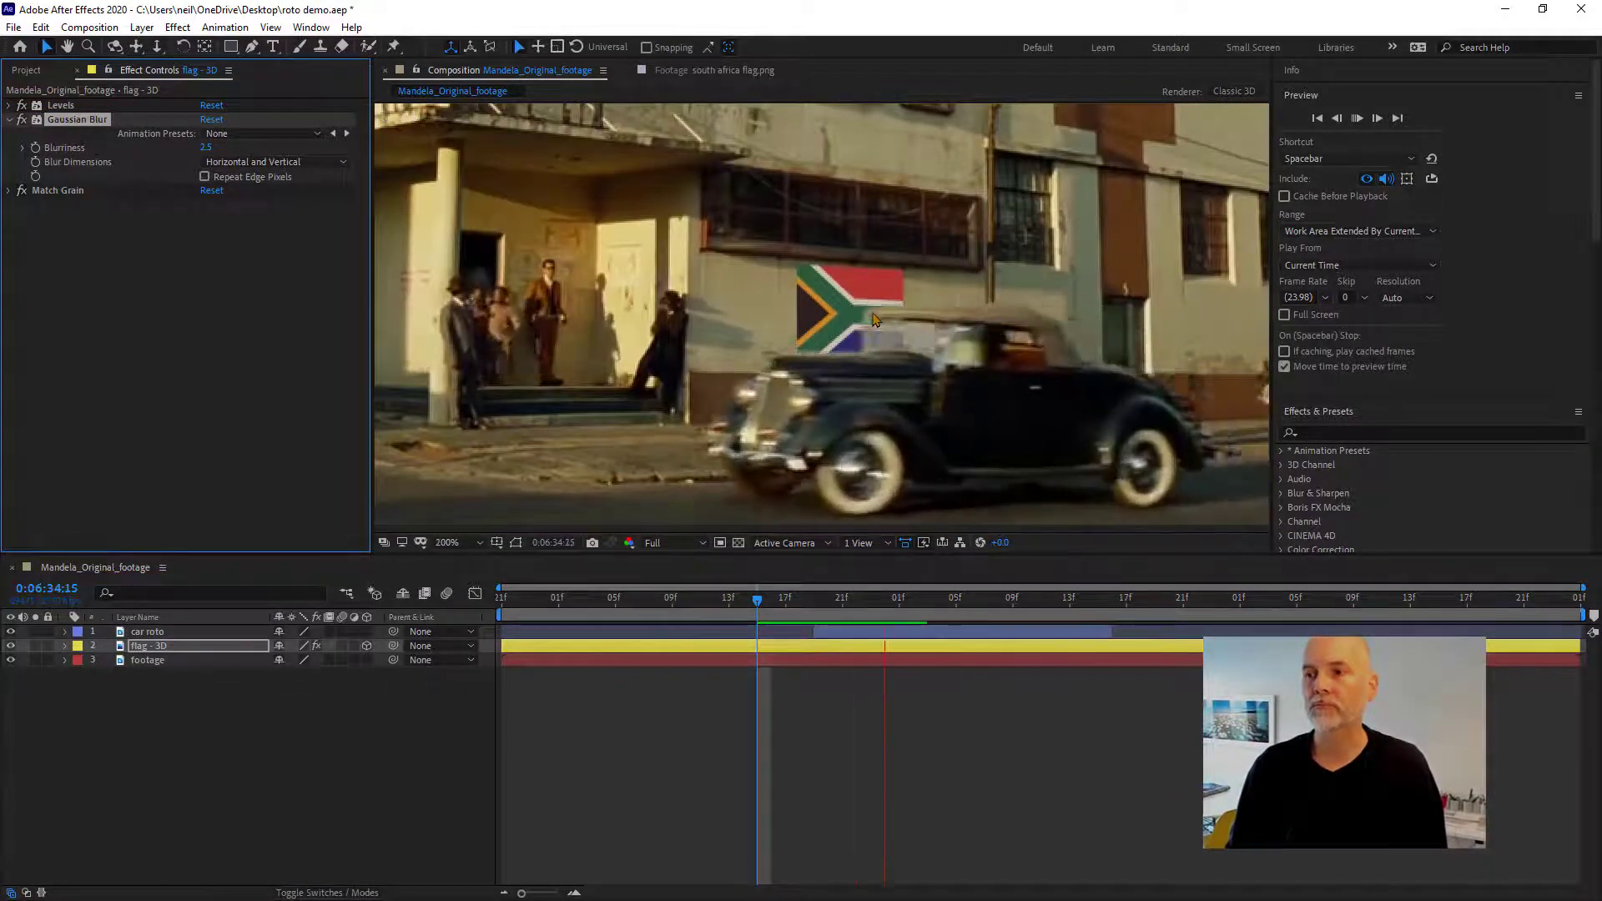
# - Preview the composited flag in the full shot by scrubbing around 0:06:34:09 and playing it through
pyautogui.press(',')
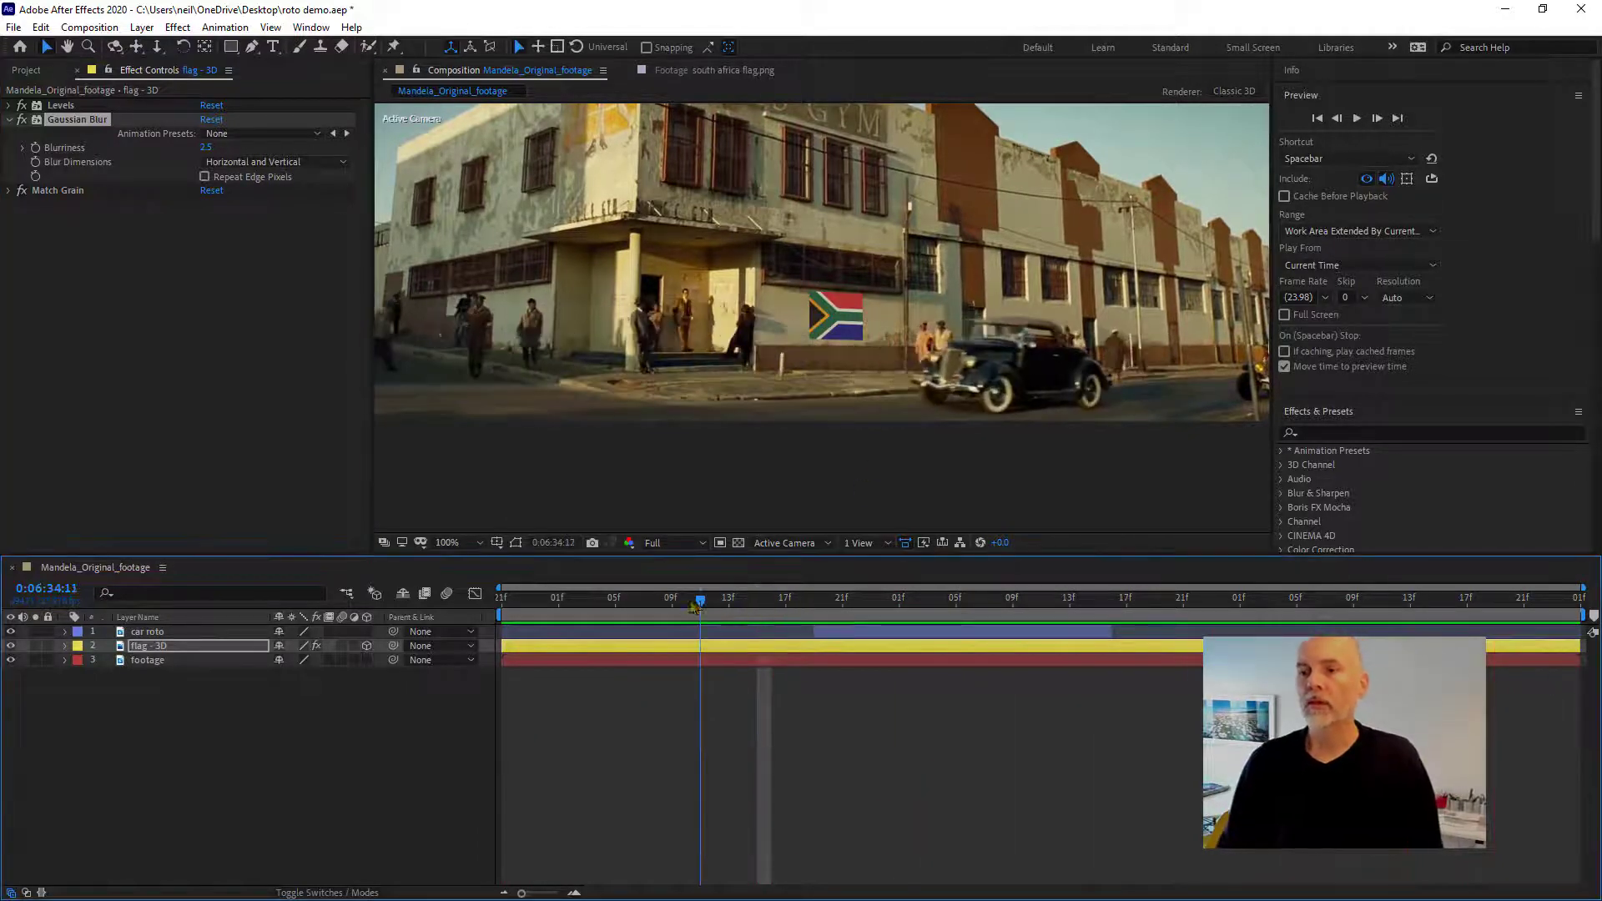
pyautogui.click(657, 588)
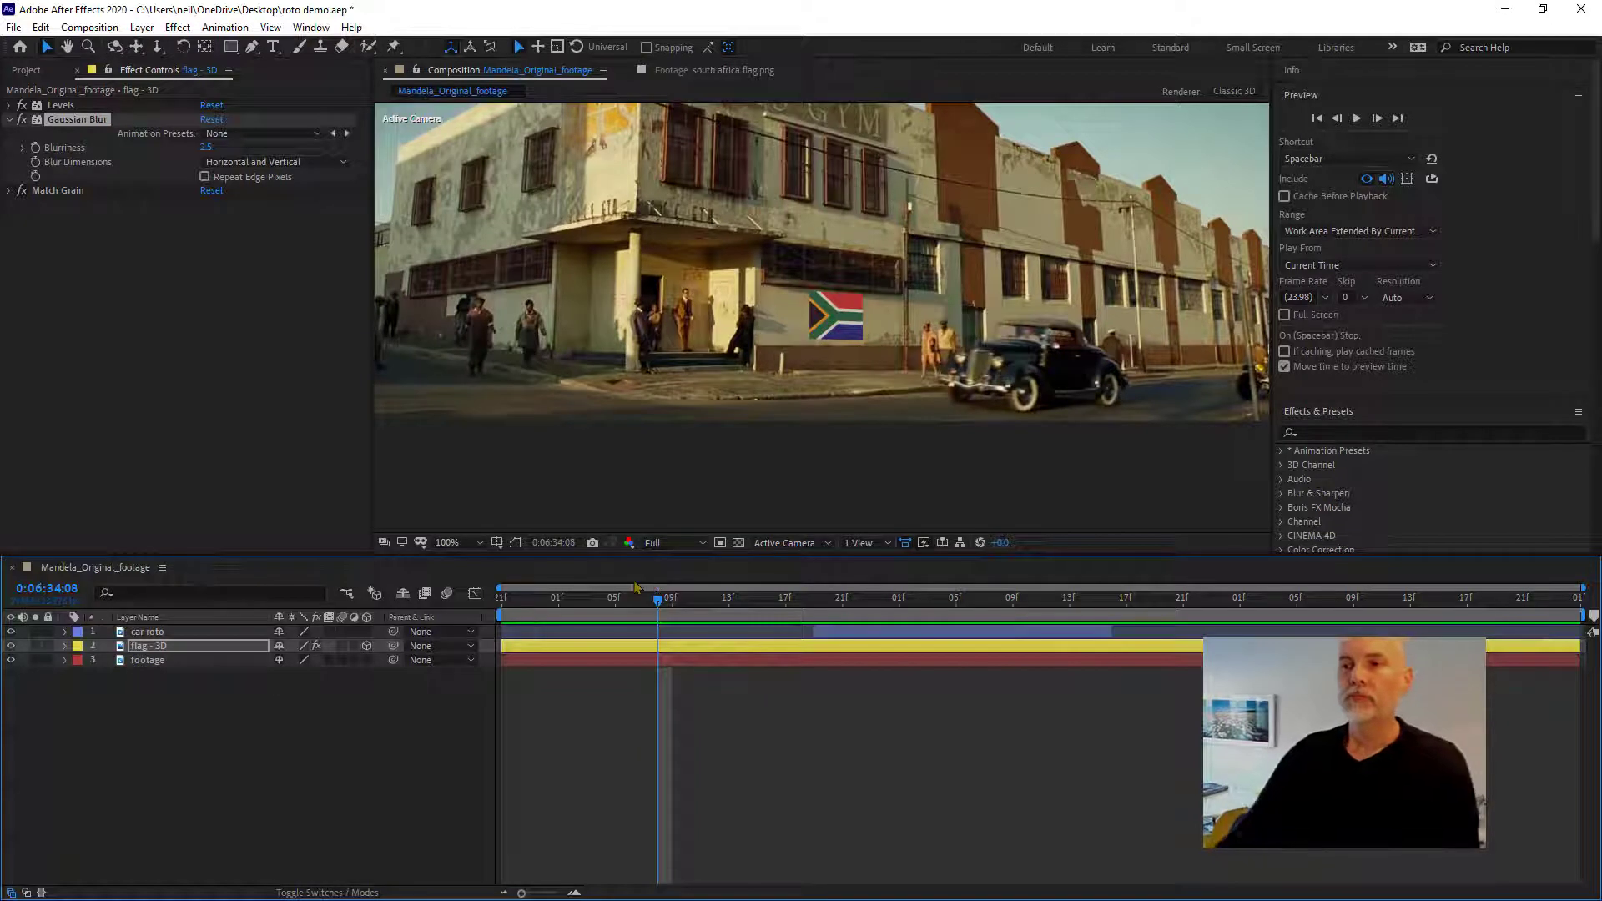
pyautogui.moveTo(639, 588); pyautogui.dragTo(672, 590)
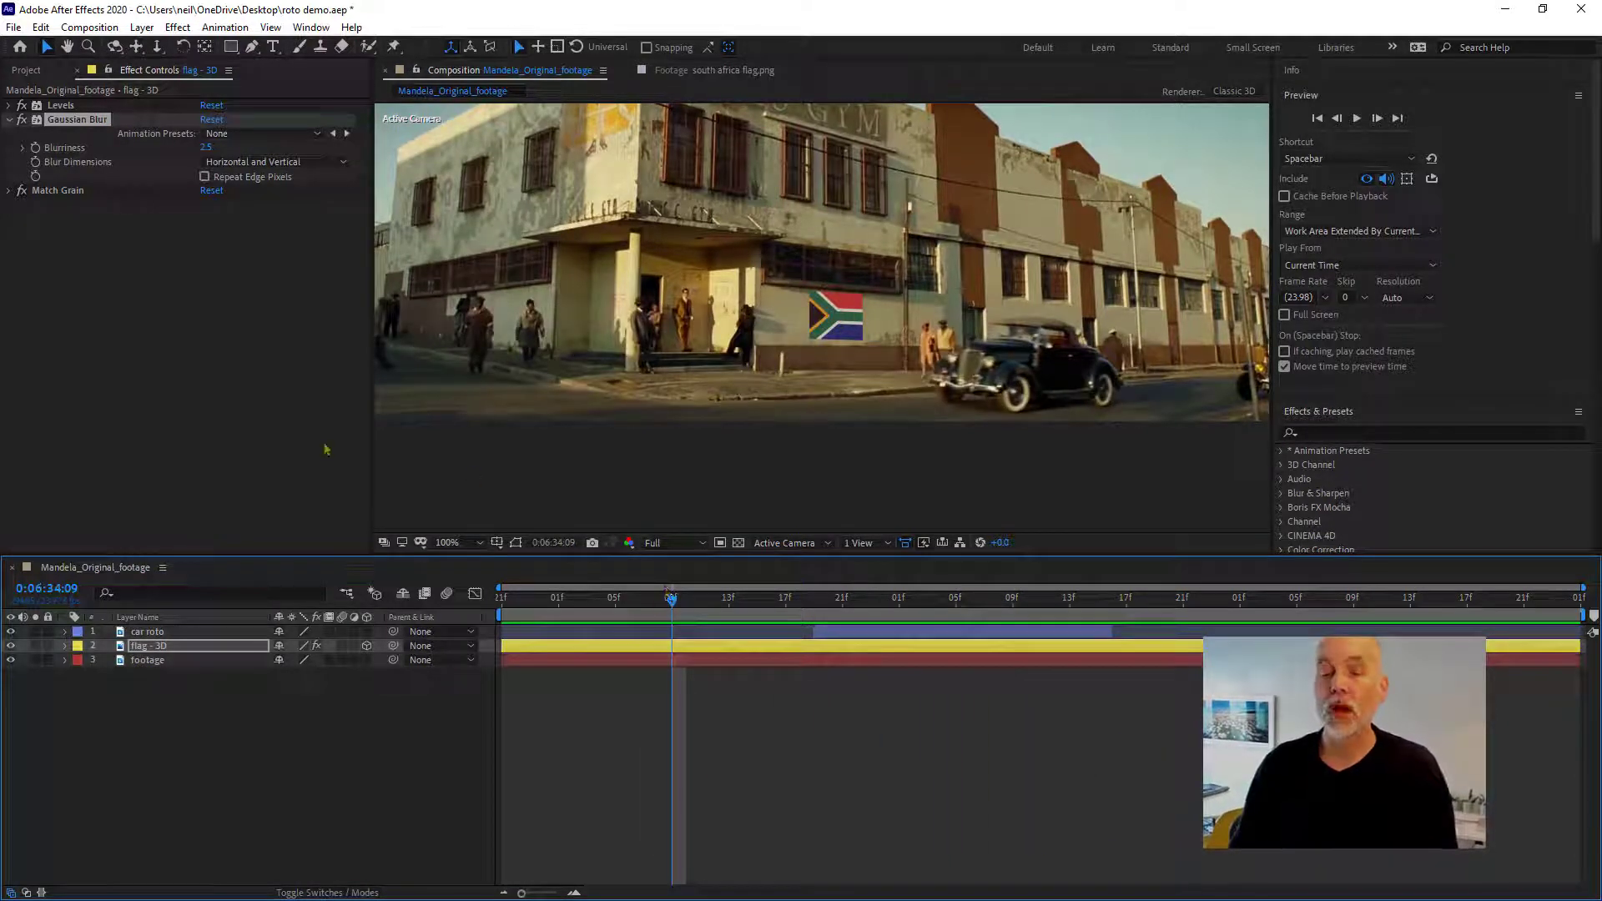
pyautogui.press('space')
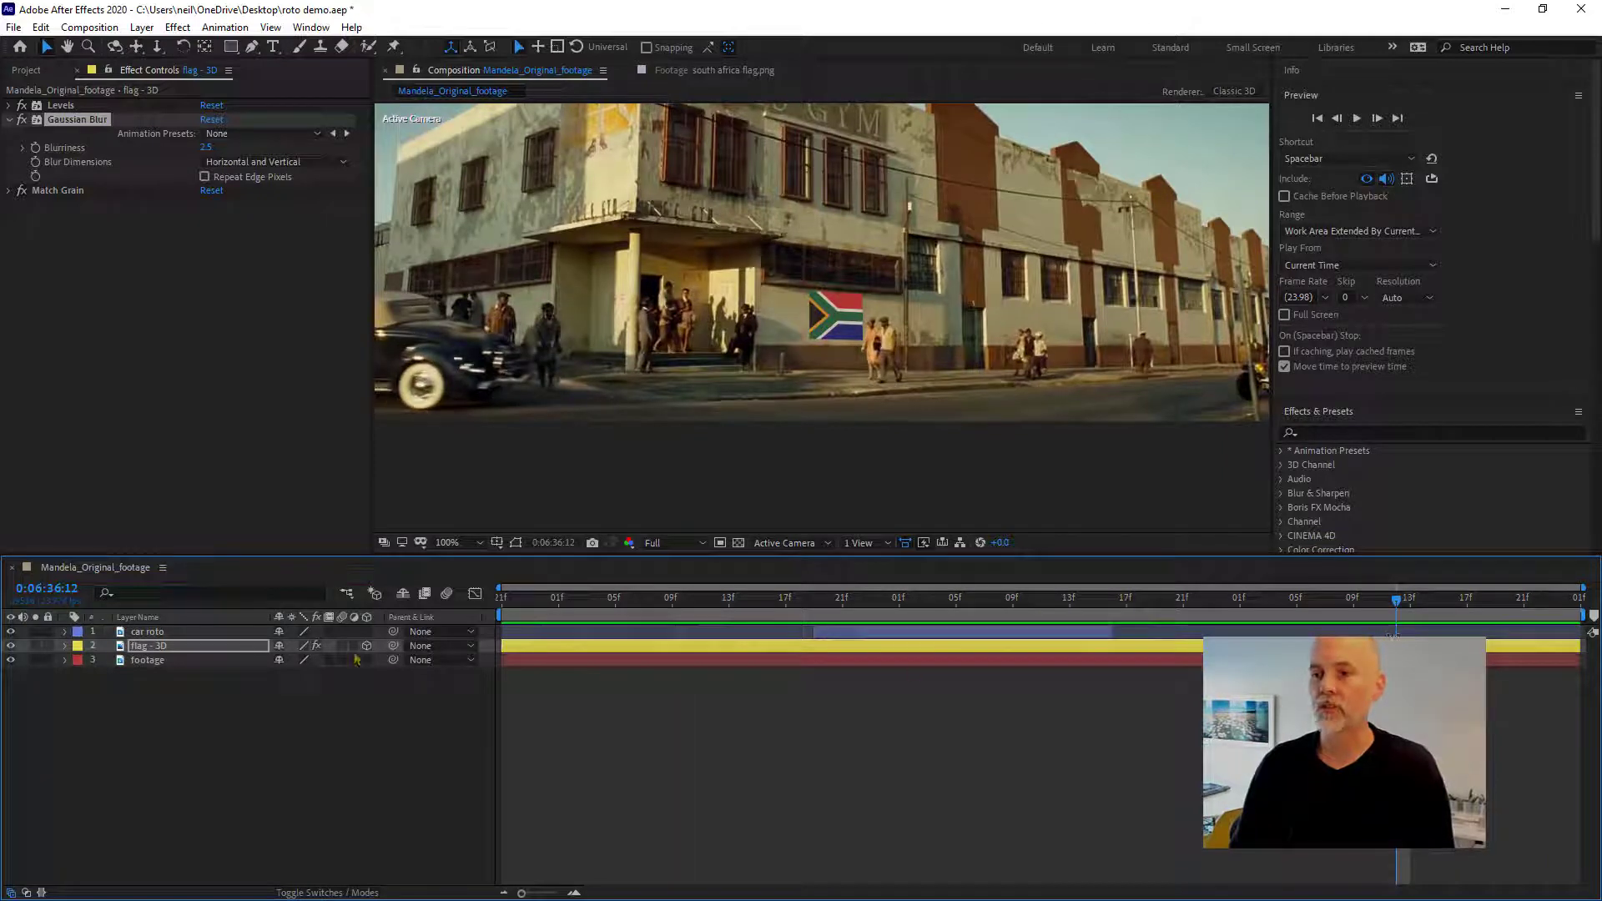
# - Duplicate the car roto layer and rename the copy "people roto"
pyautogui.click(148, 634)
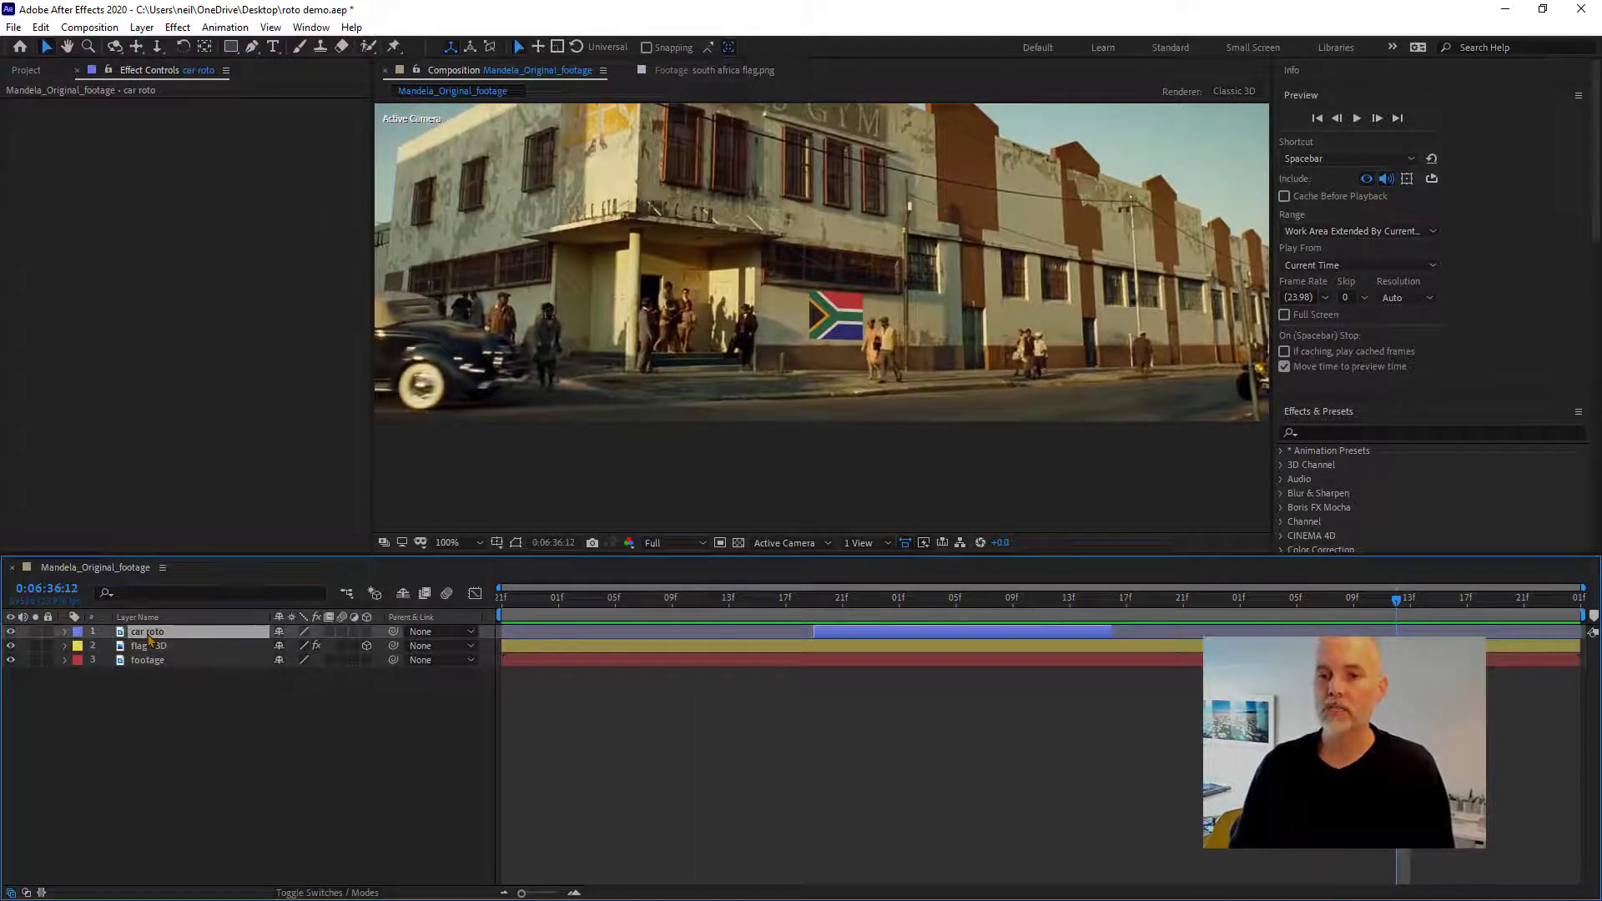
pyautogui.hotkey('ctrl', 'd')
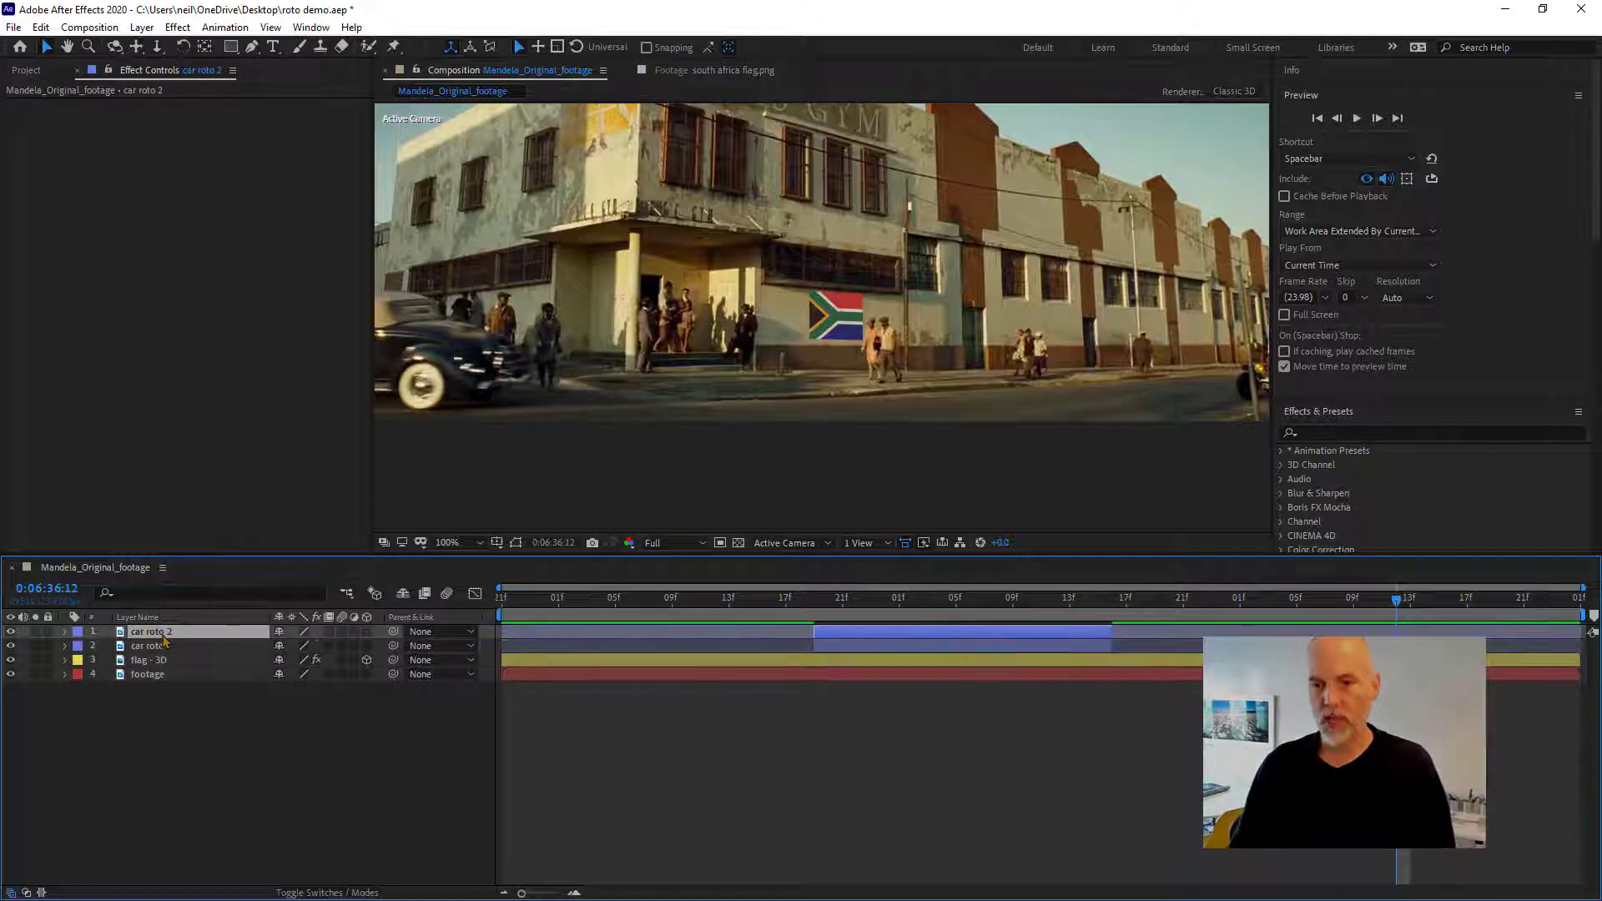
pyautogui.press('Return')
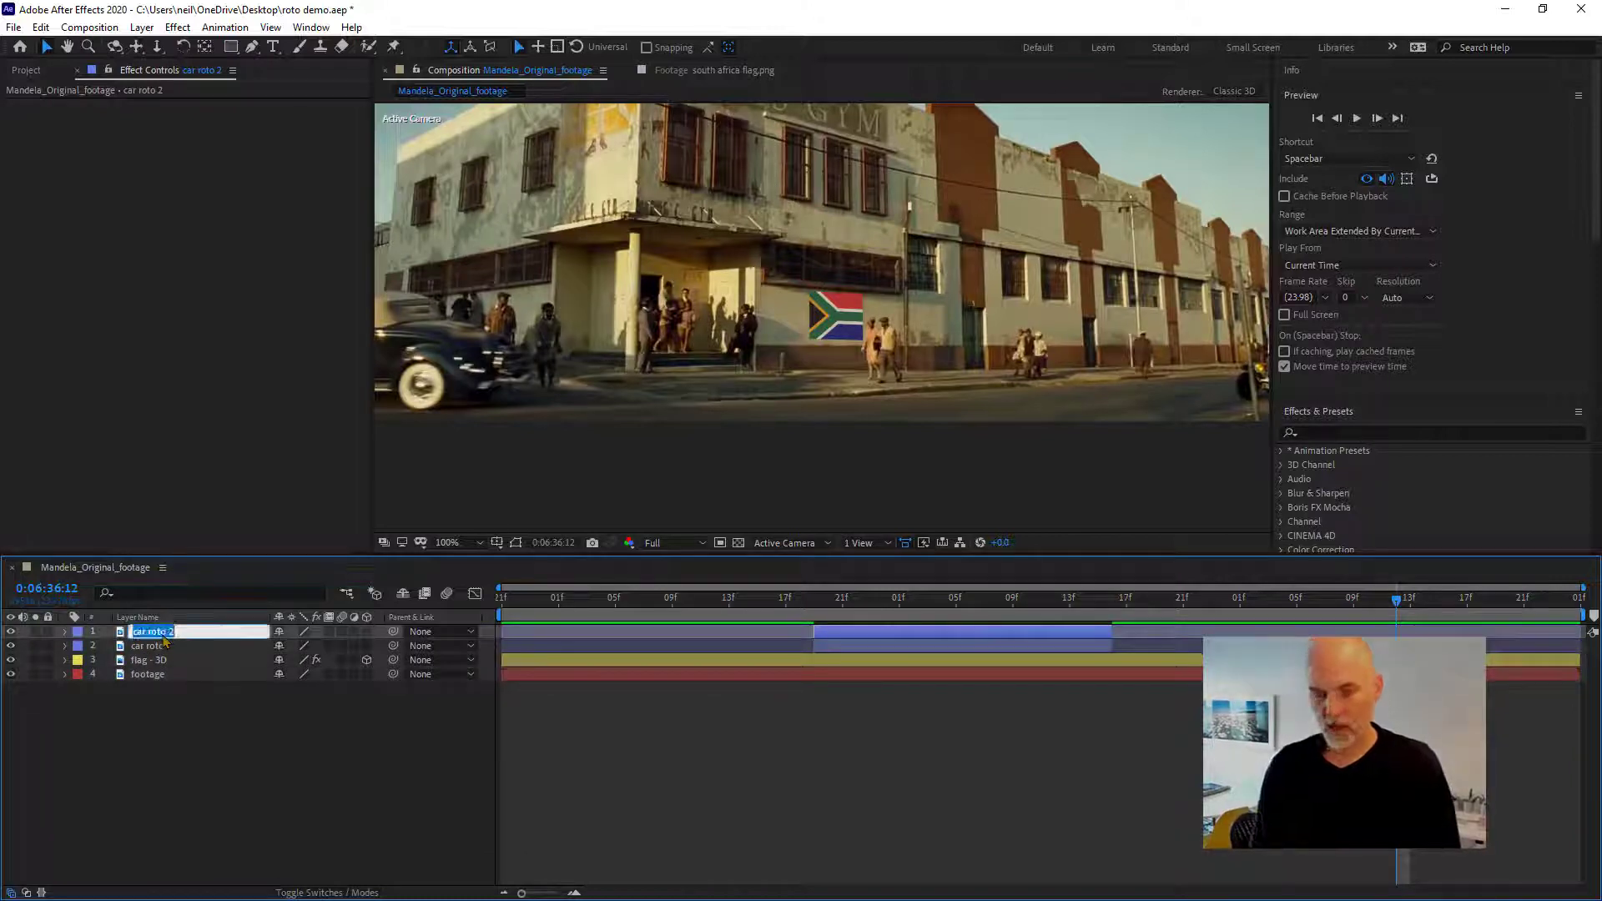
pyautogui.write('people')
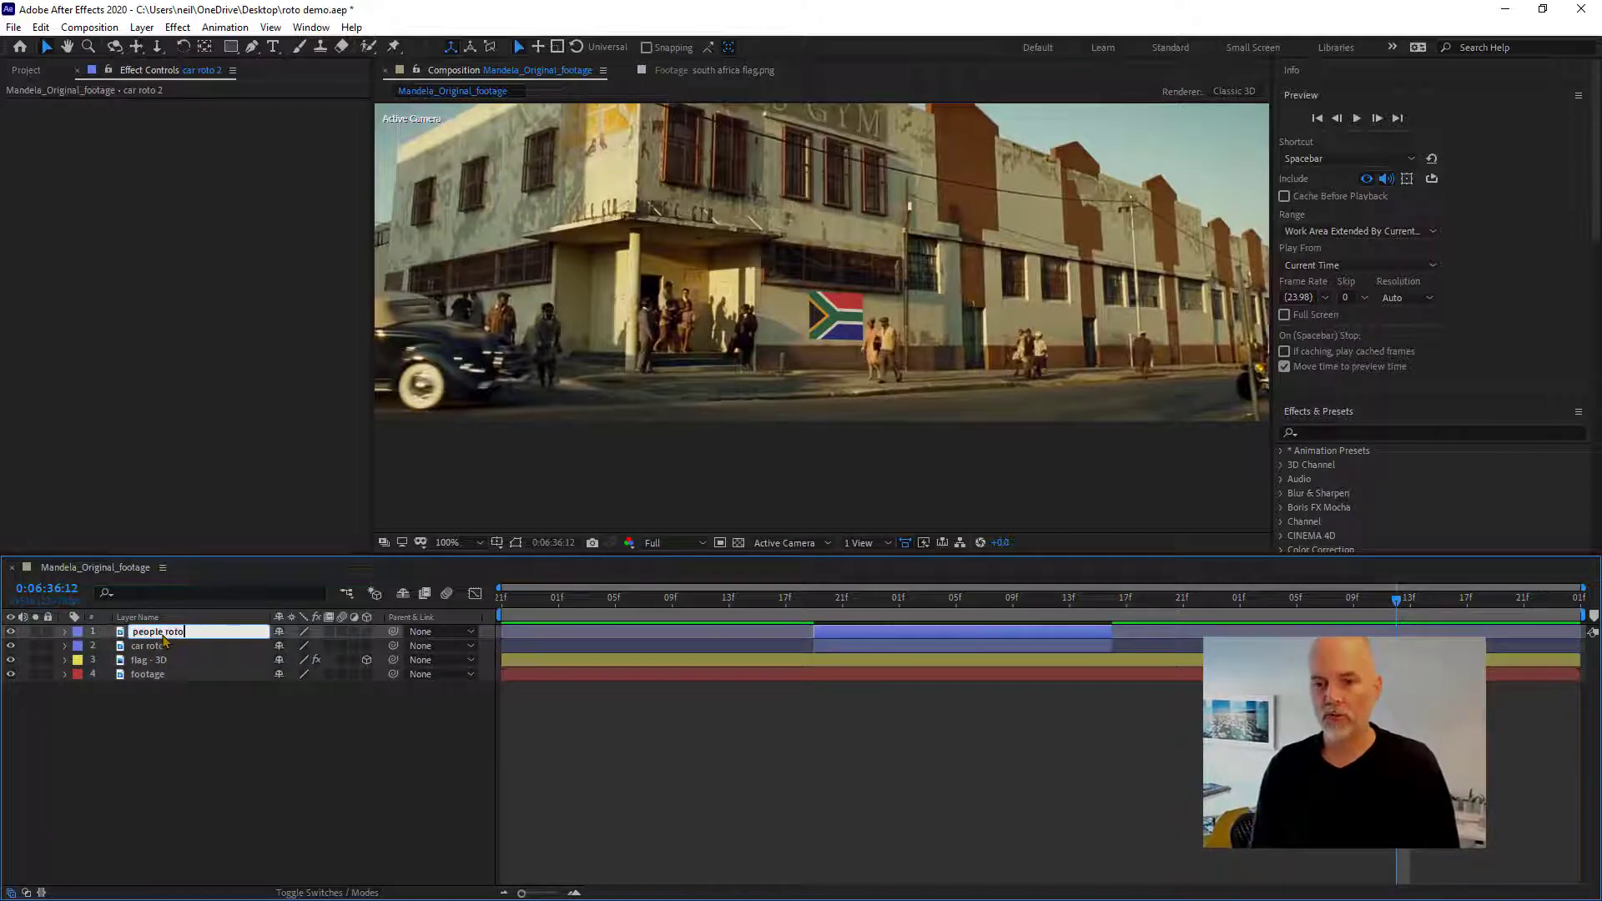
pyautogui.write(' roto')
pyautogui.press('Return')
# - Delete both masks from the people roto layer and set its label colour to Orange
pyautogui.press('m')
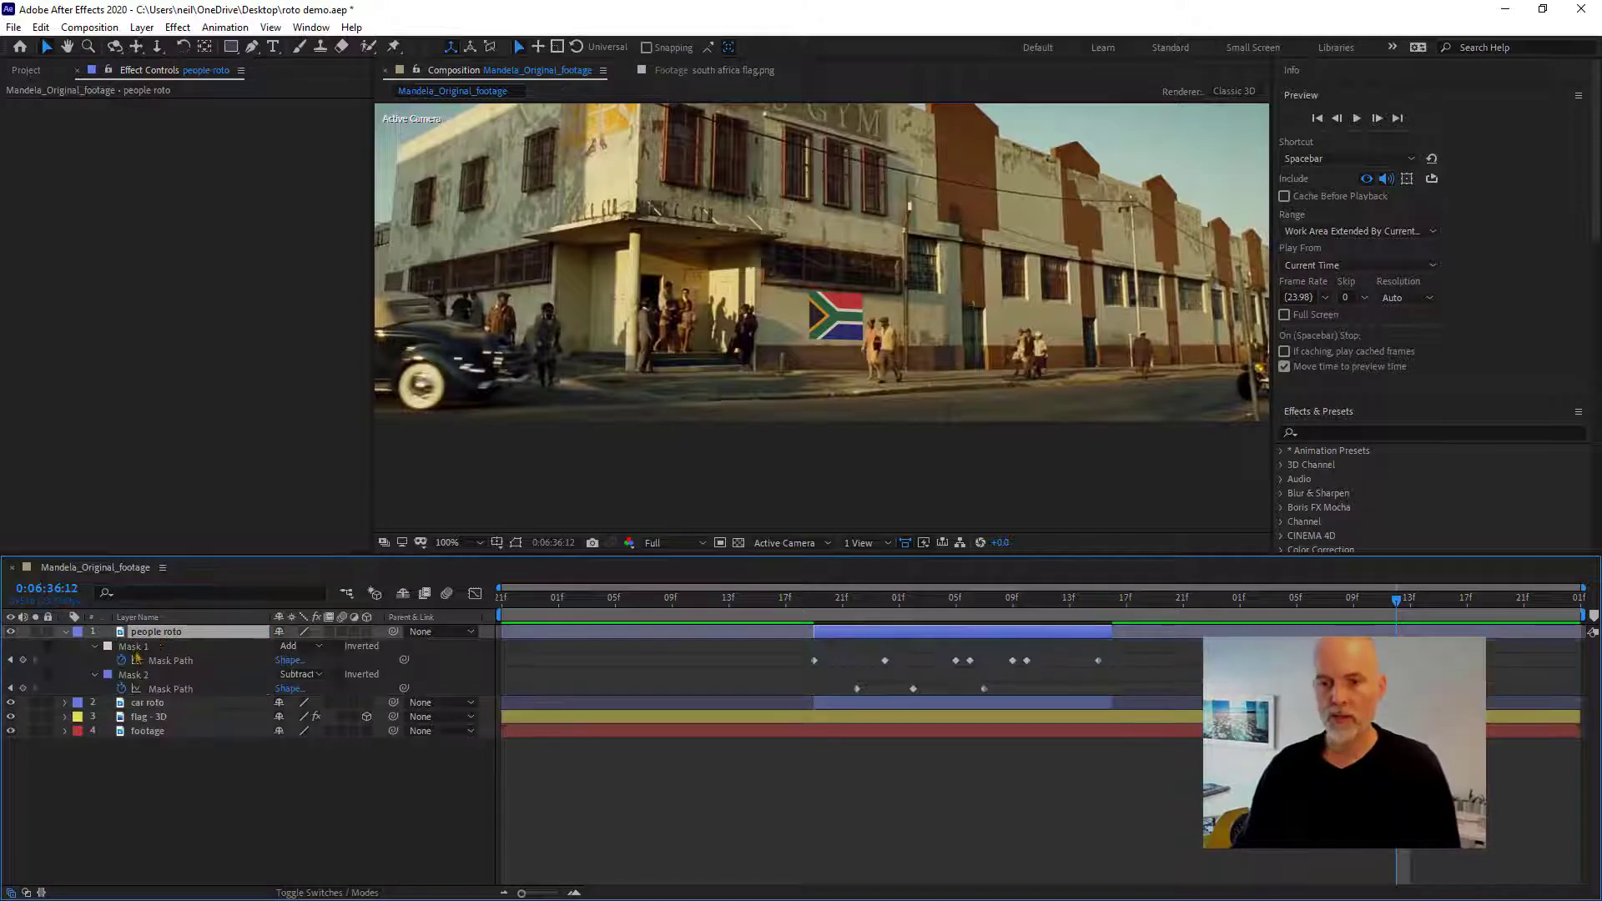
pyautogui.click(134, 649)
pyautogui.keyDown('shift'); pyautogui.click(138, 676); pyautogui.keyUp('shift')
pyautogui.press('Delete')
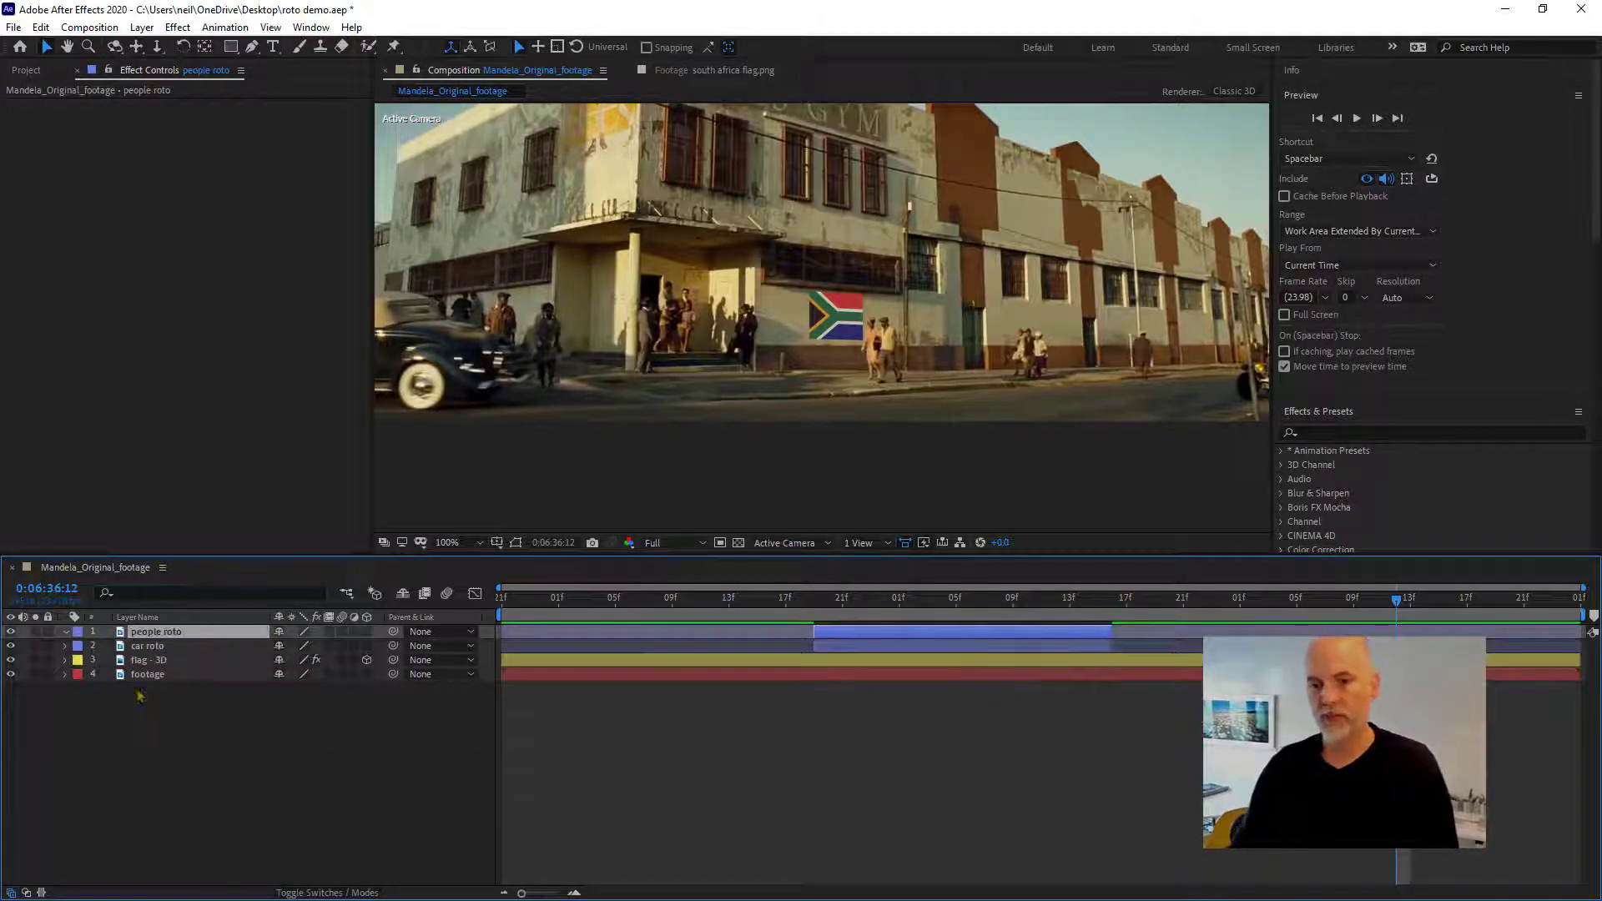
pyautogui.click(78, 634)
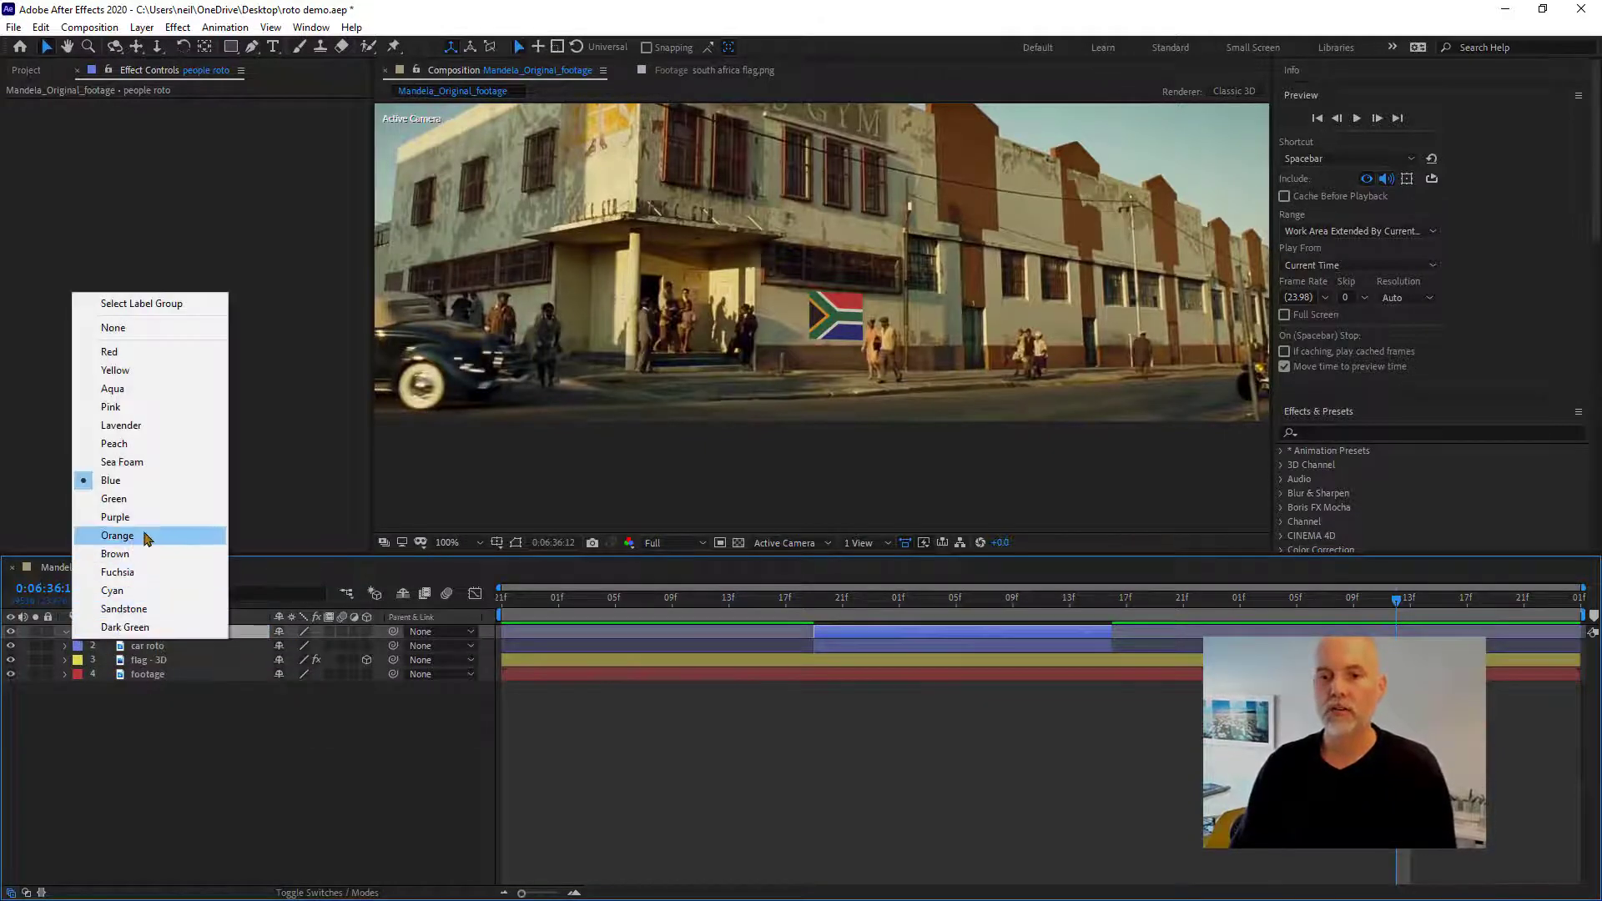
pyautogui.click(117, 533)
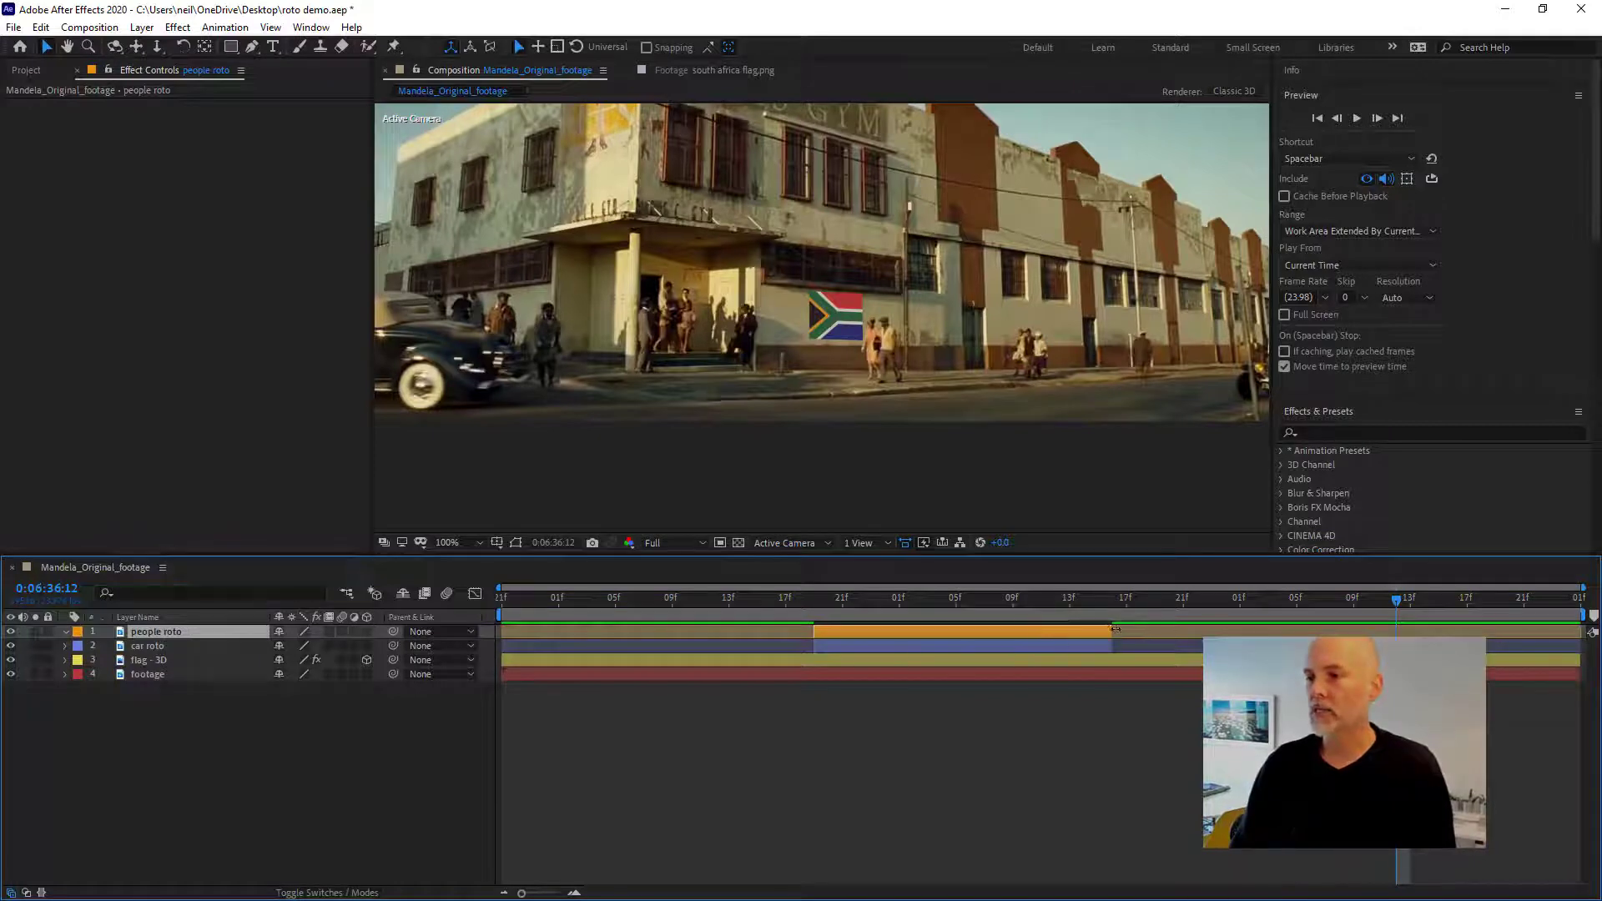
# - Extend the people roto layer to the end of the composition and trim its start to 0:06:36:13
pyautogui.moveTo(1136, 632); pyautogui.dragTo(1580, 632)
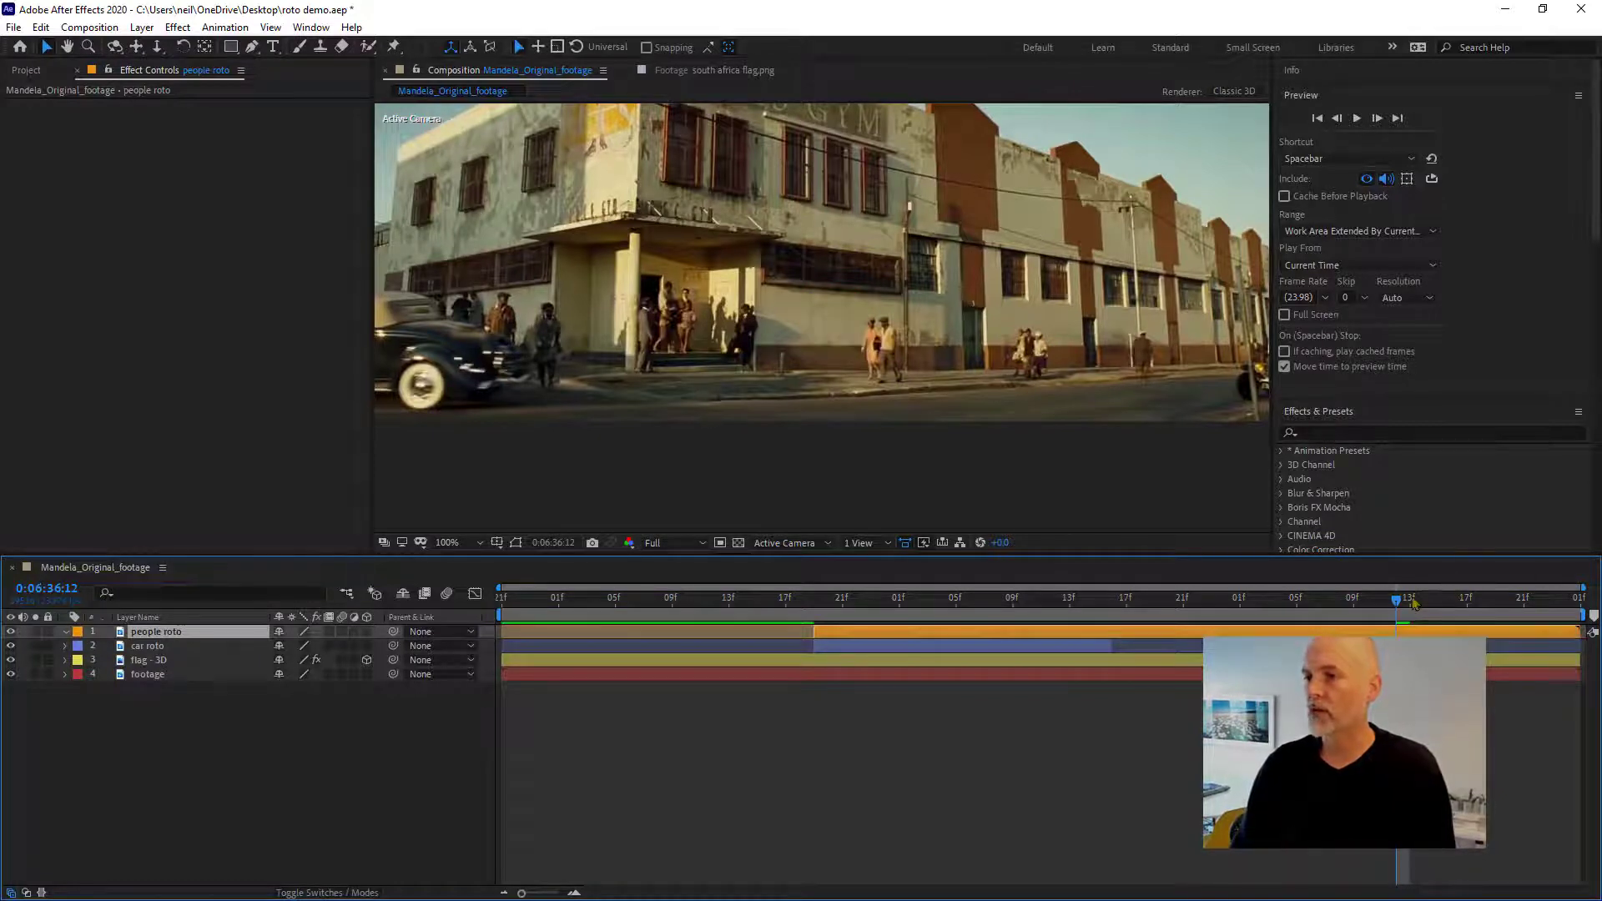
pyautogui.press('space')
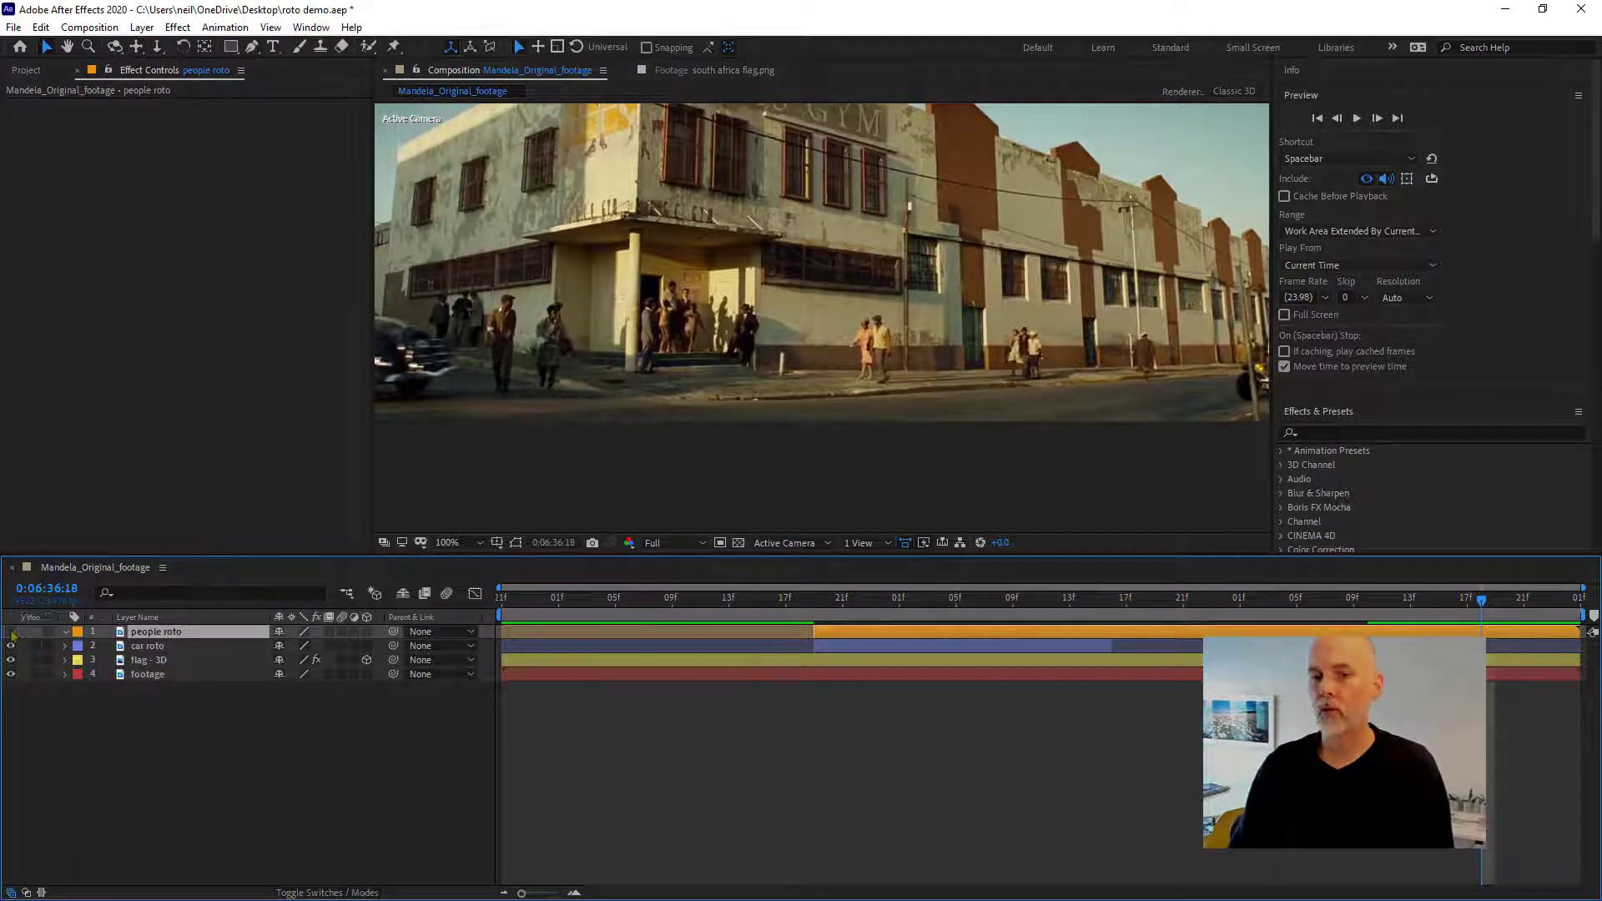
pyautogui.click(1510, 598)
pyautogui.moveTo(1498, 610); pyautogui.dragTo(1411, 616)
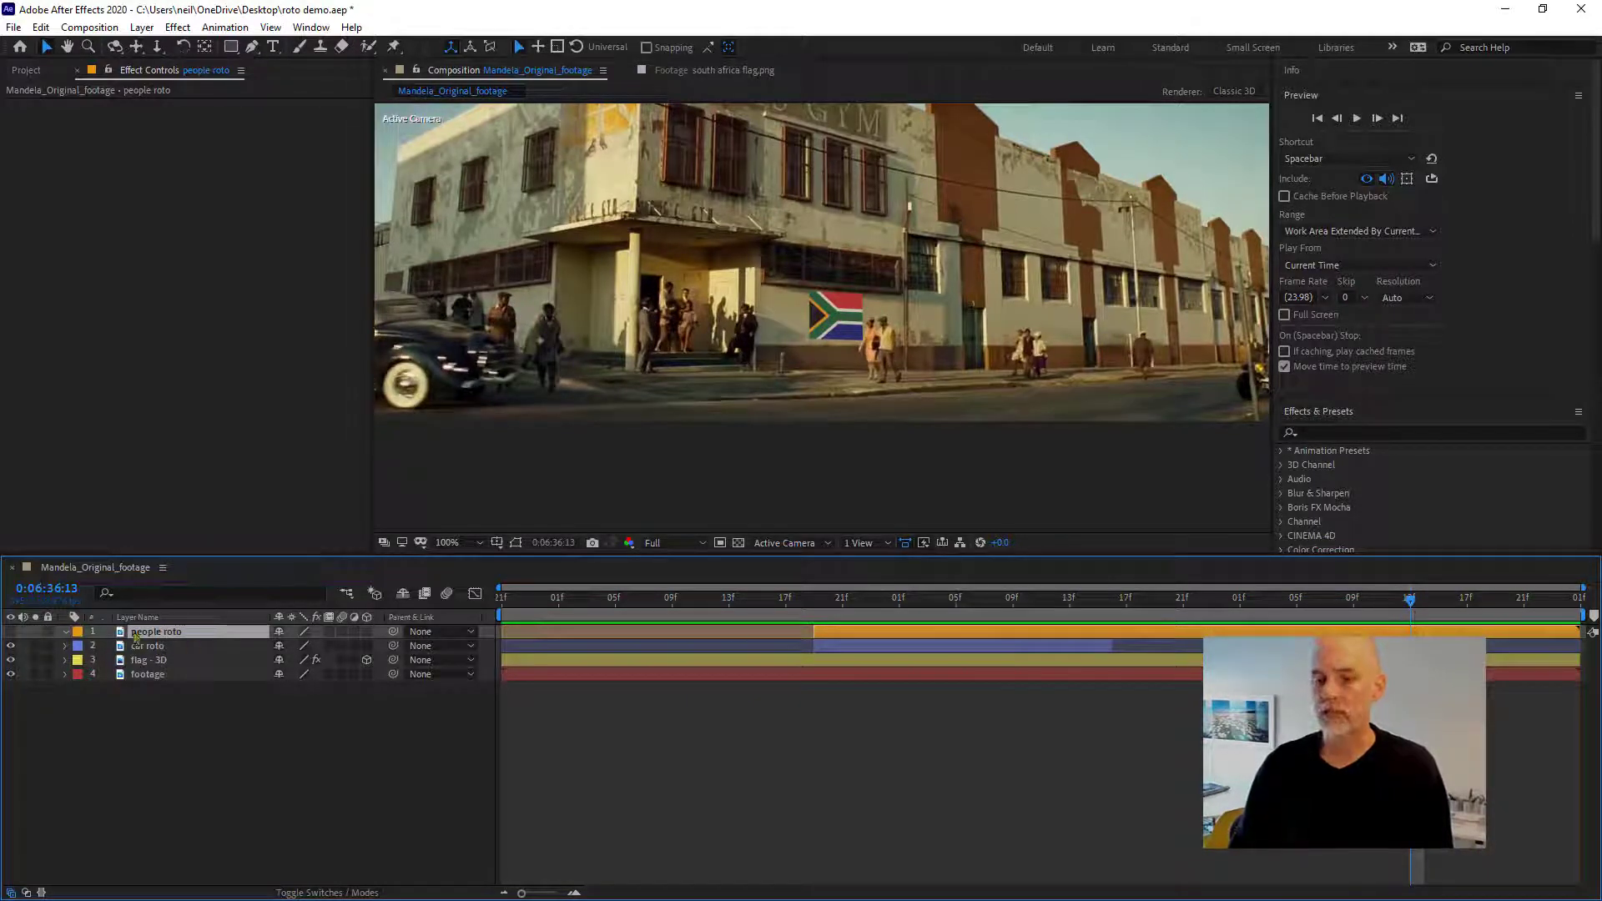
pyautogui.hotkey('alt', '[')
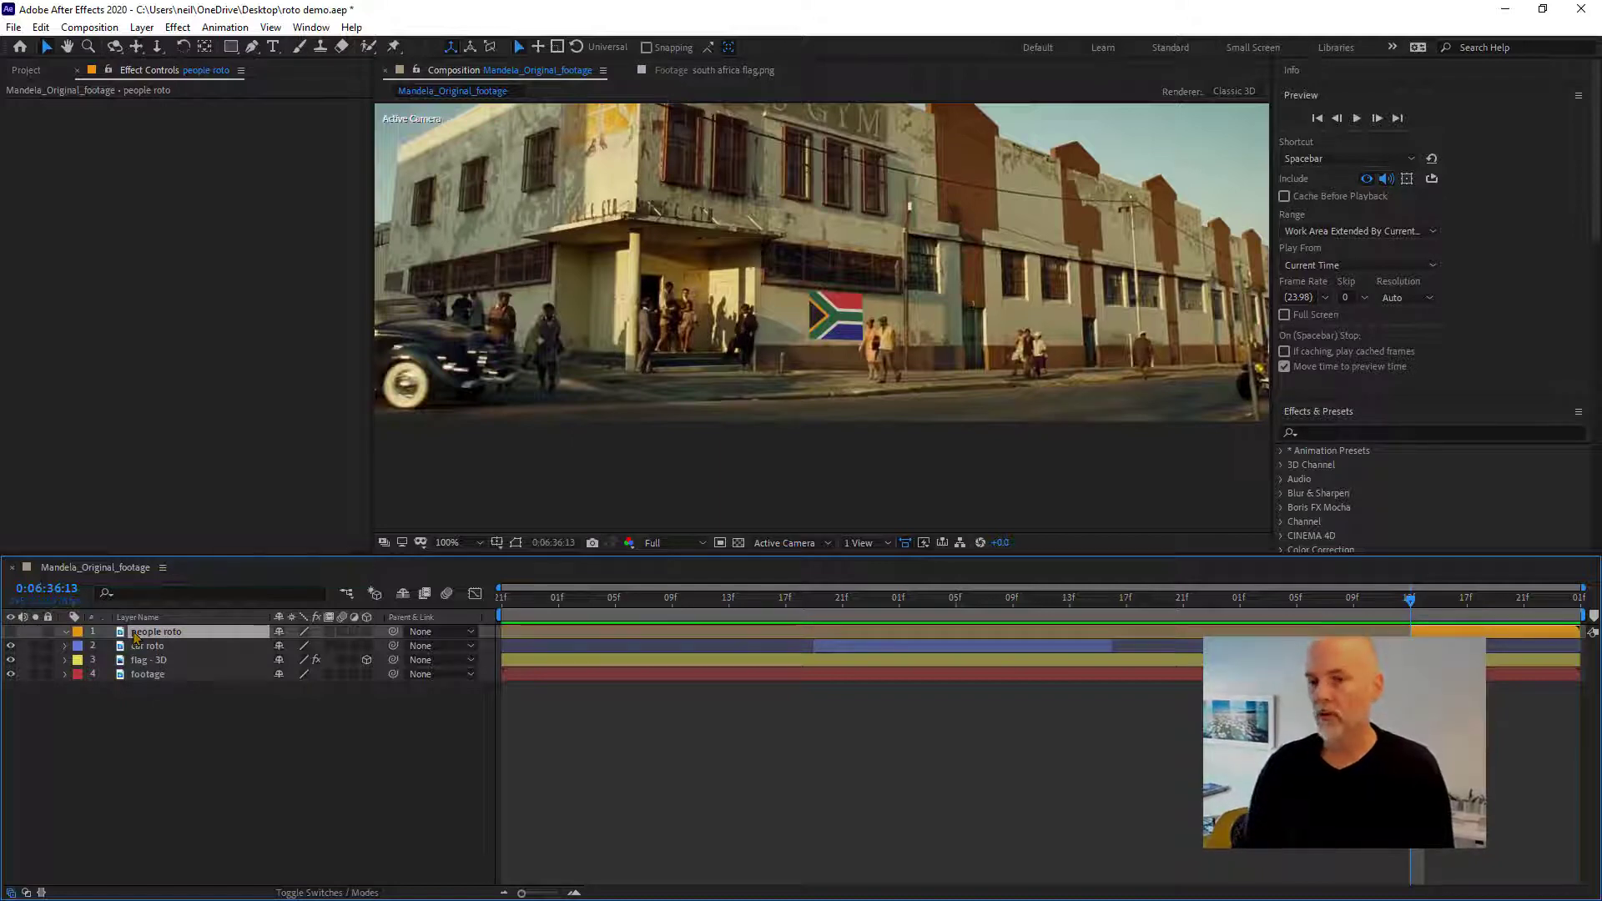
pyautogui.click(11, 632)
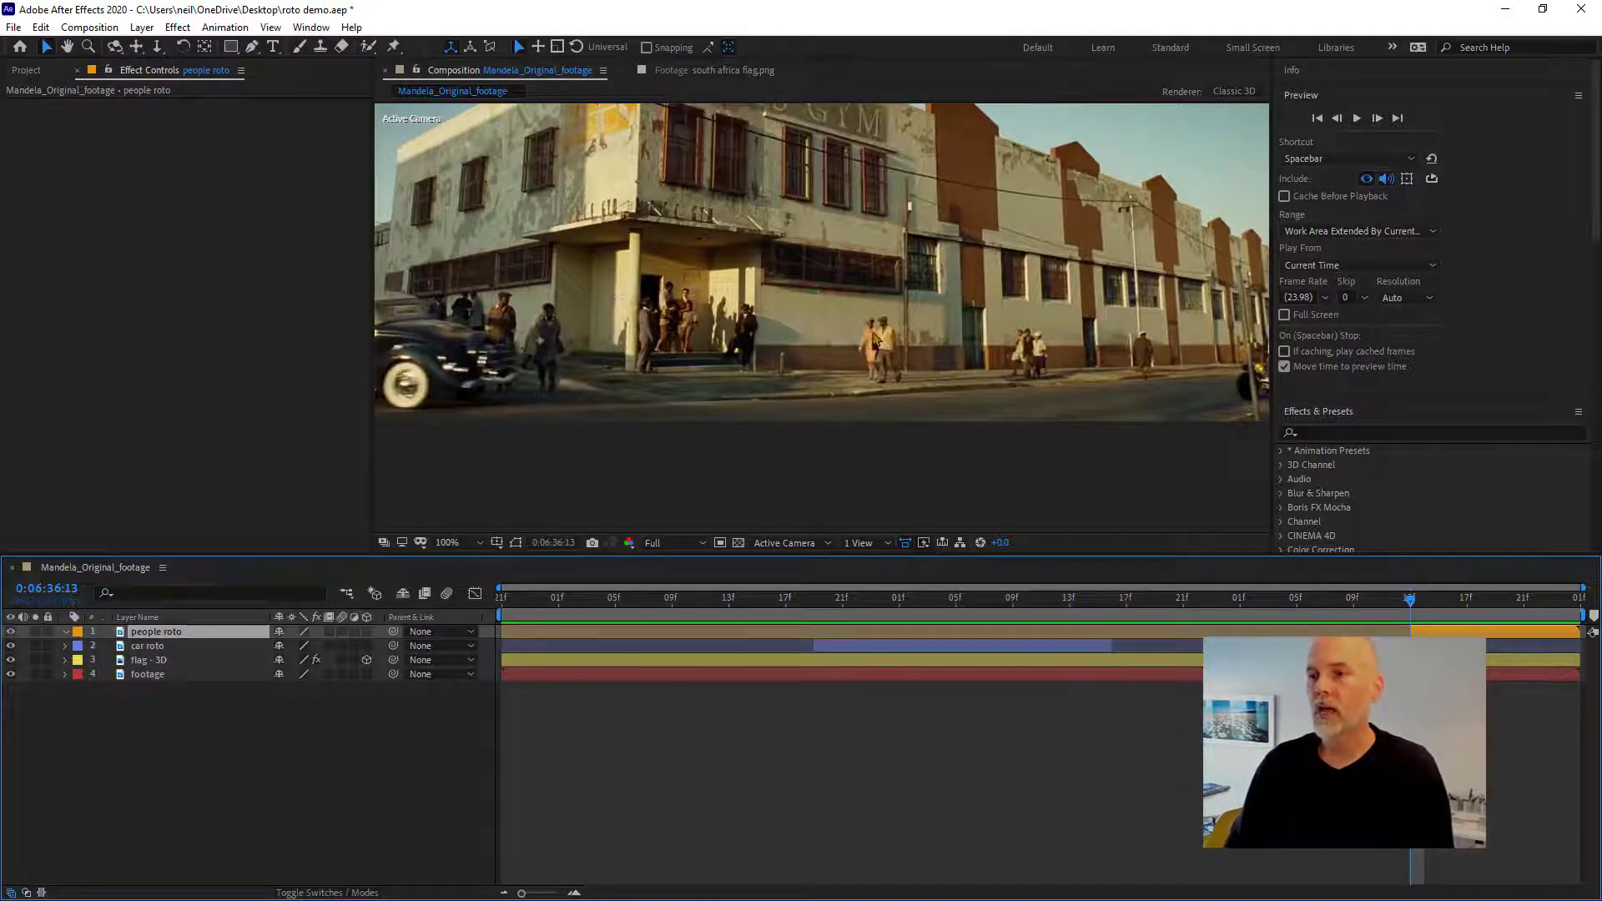
# - Open the people roto layer in its own viewer, framed at 400% on the couple walking along the pavement
pyautogui.scroll(4, 874, 338)
pyautogui.moveTo(970, 388); pyautogui.dragTo(684, 297)
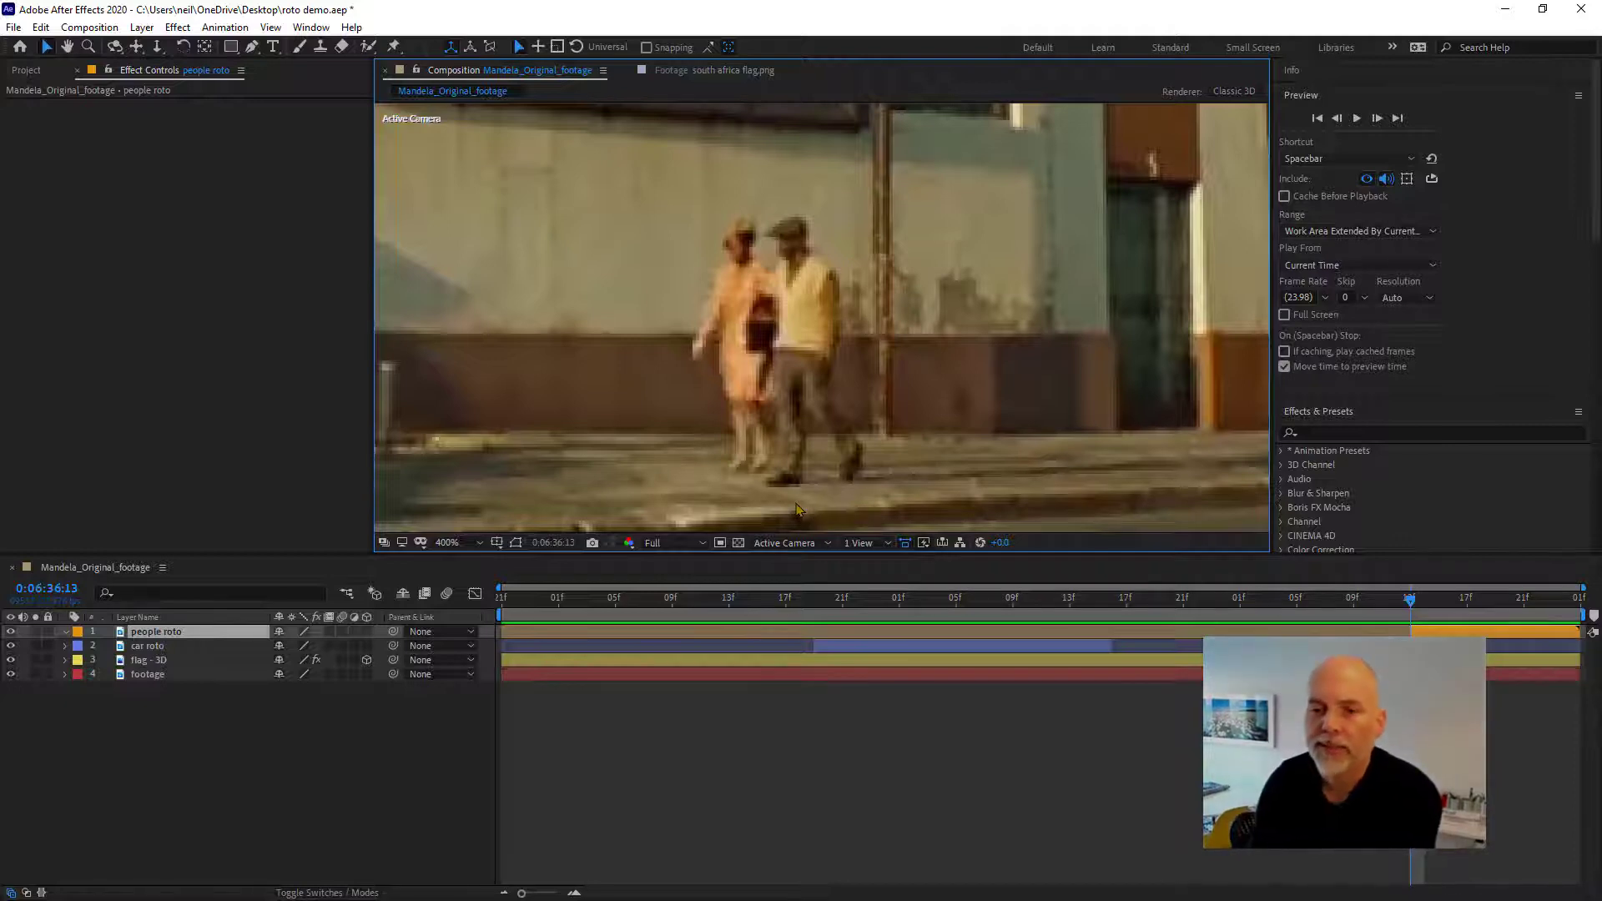
pyautogui.click(127, 634)
pyautogui.doubleClick(122, 634)
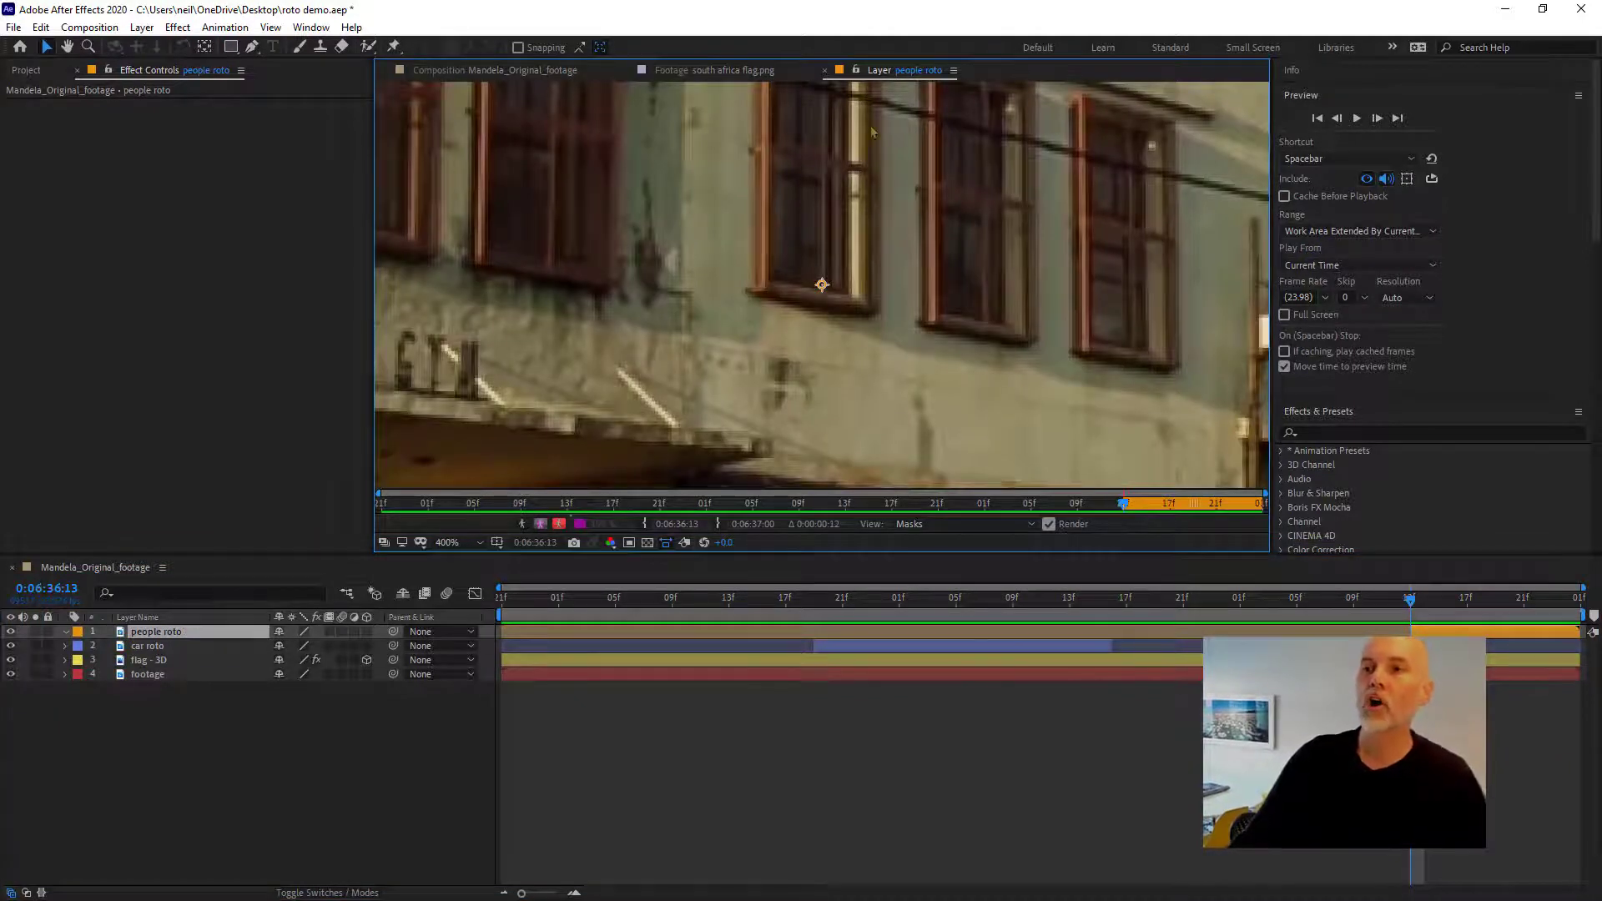
pyautogui.press('h')
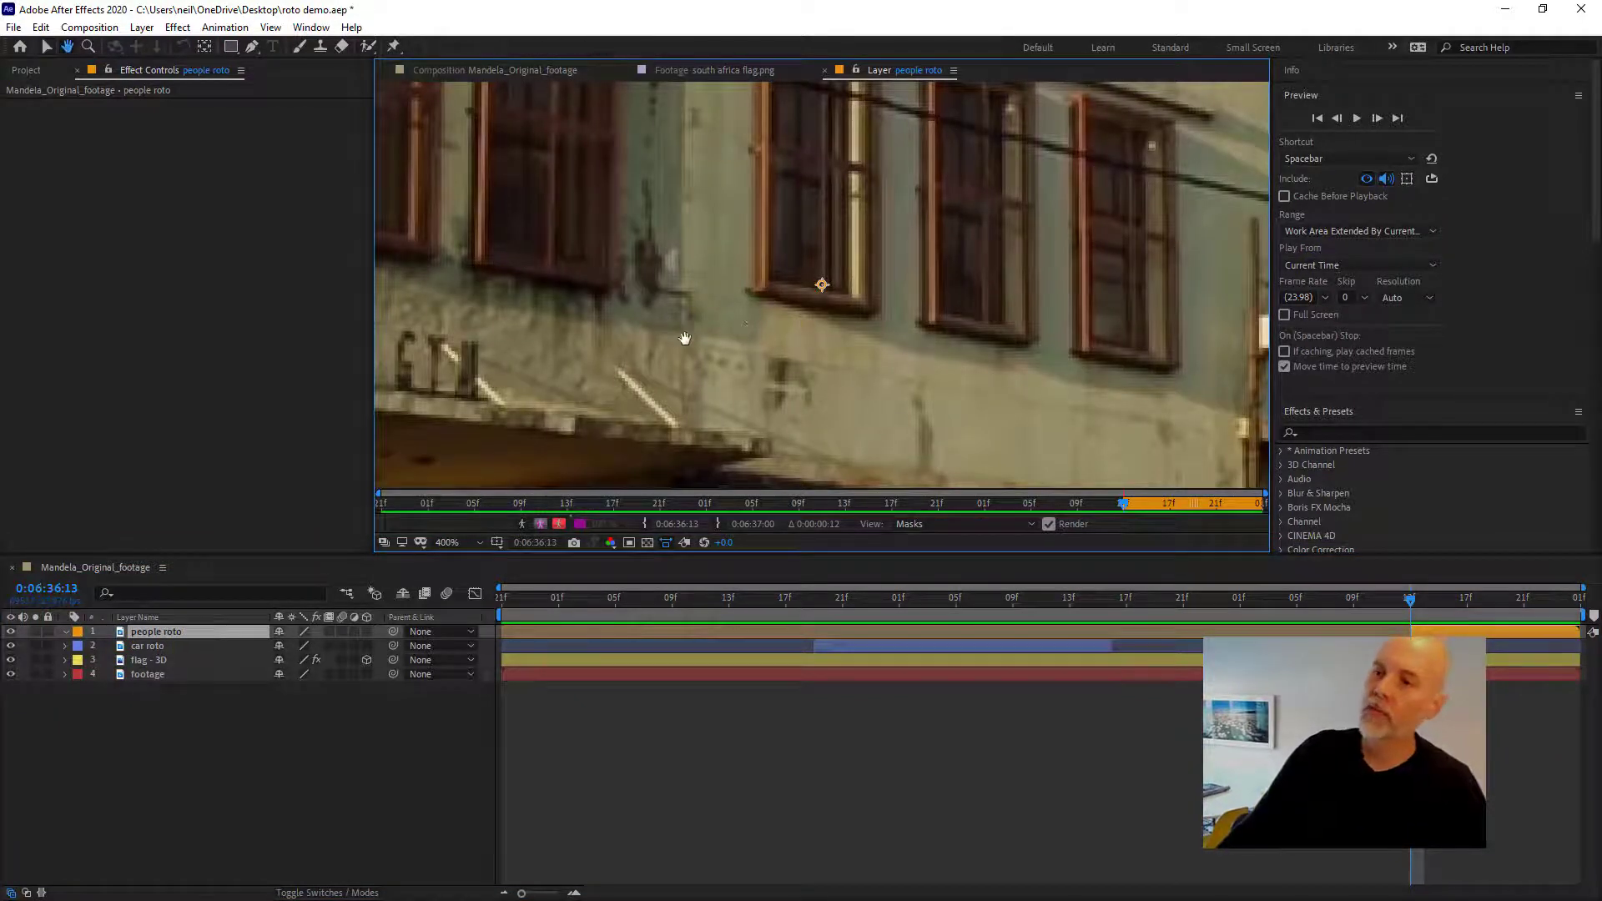
pyautogui.moveTo(822, 323); pyautogui.dragTo(799, 182)
pyautogui.press('v')
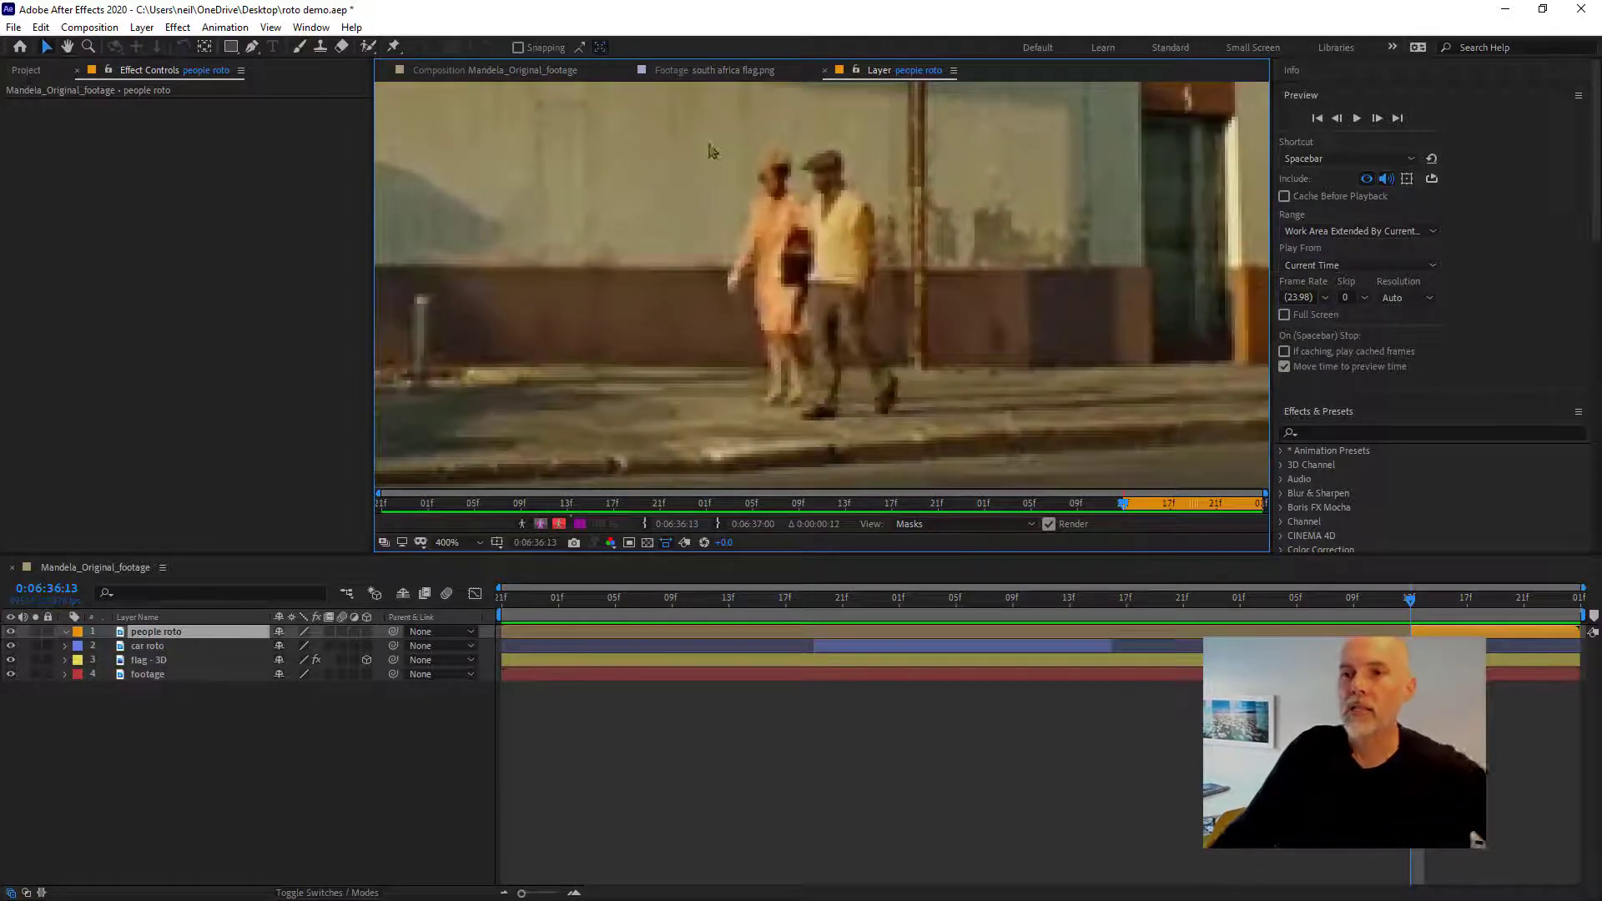
# - With a small Roto Brush tip, paint foreground strokes down the woman and the man at 0:06:36:13
pyautogui.click(368, 46)
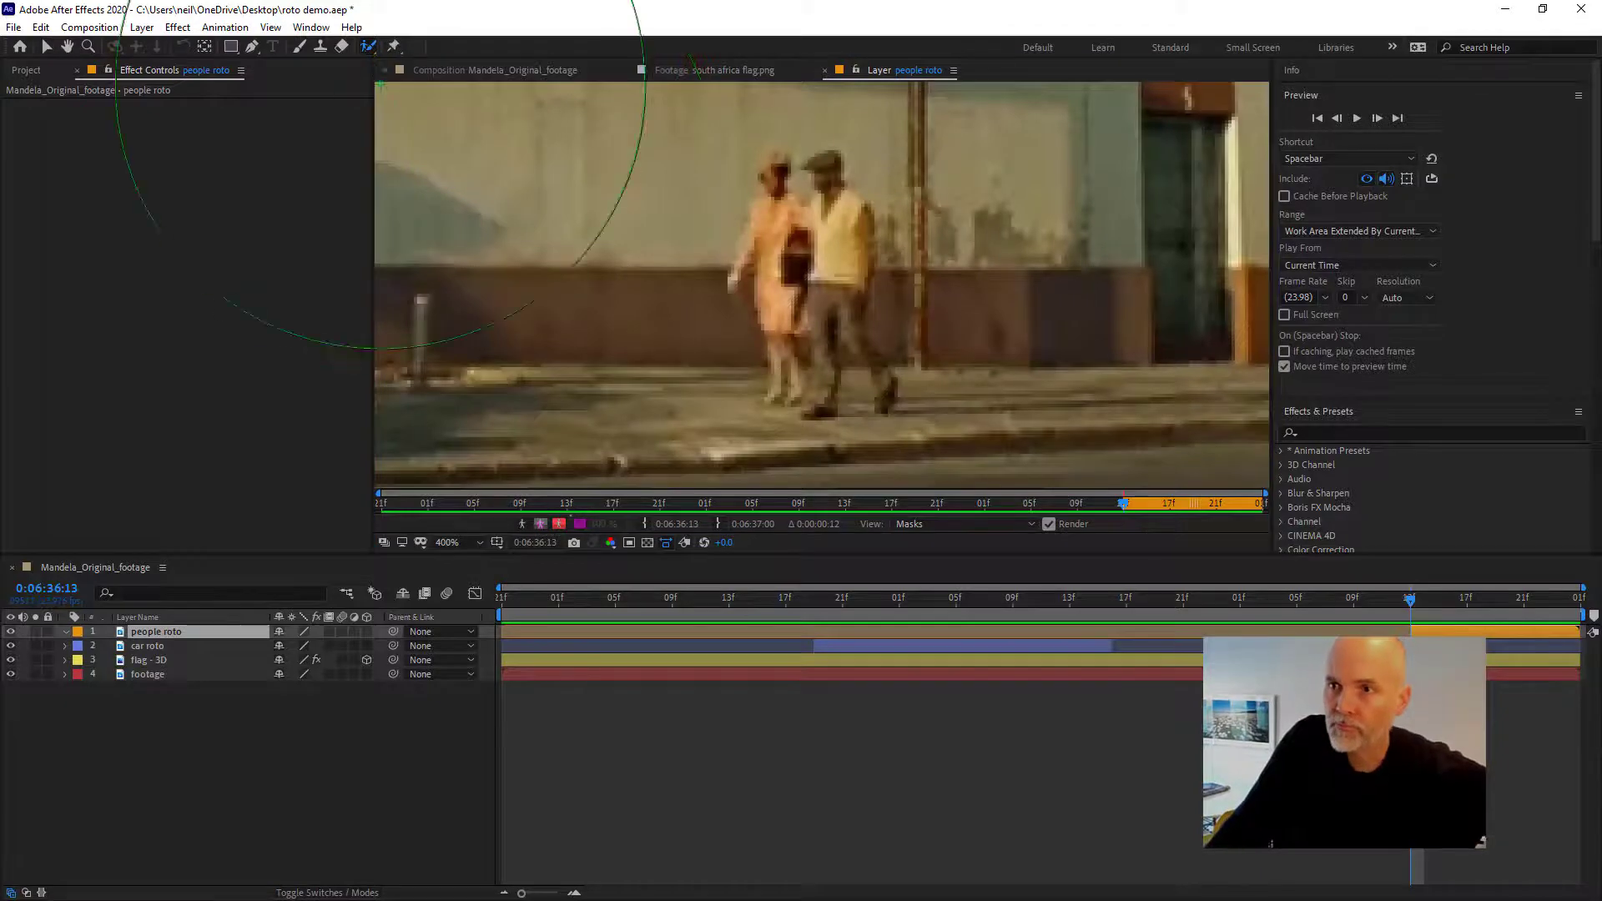
pyautogui.keyDown('ctrl'); pyautogui.click(768, 288); pyautogui.keyUp('ctrl')
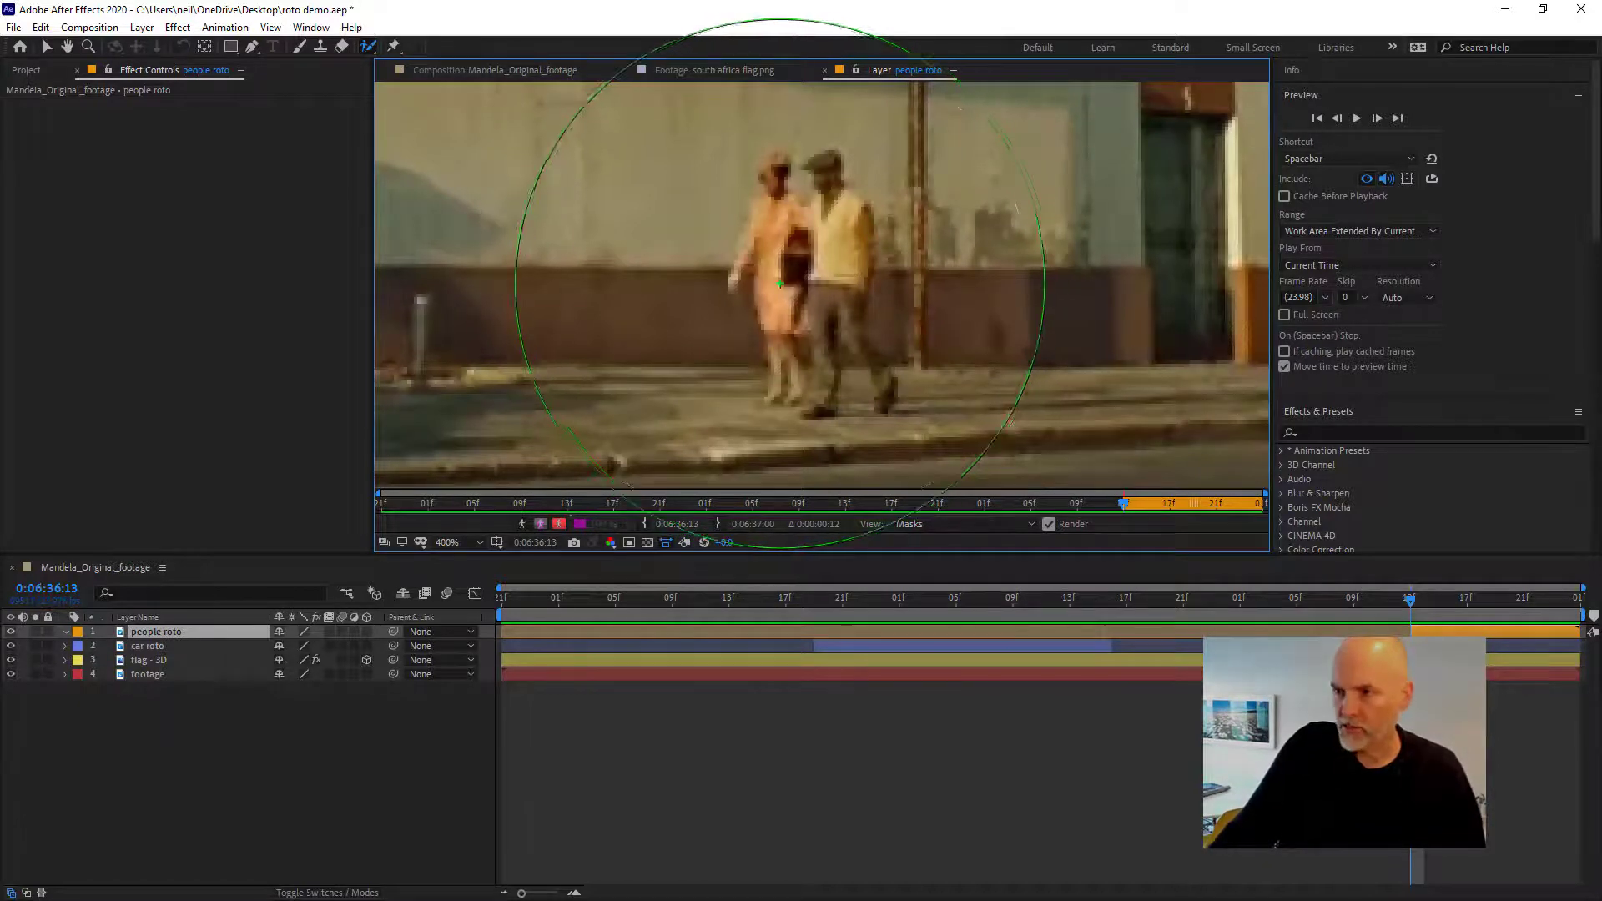
pyautogui.moveTo(778, 282)
pyautogui.mouseDown()
pyautogui.moveTo(669, 283)
pyautogui.moveTo(765, 282)
pyautogui.mouseUp()
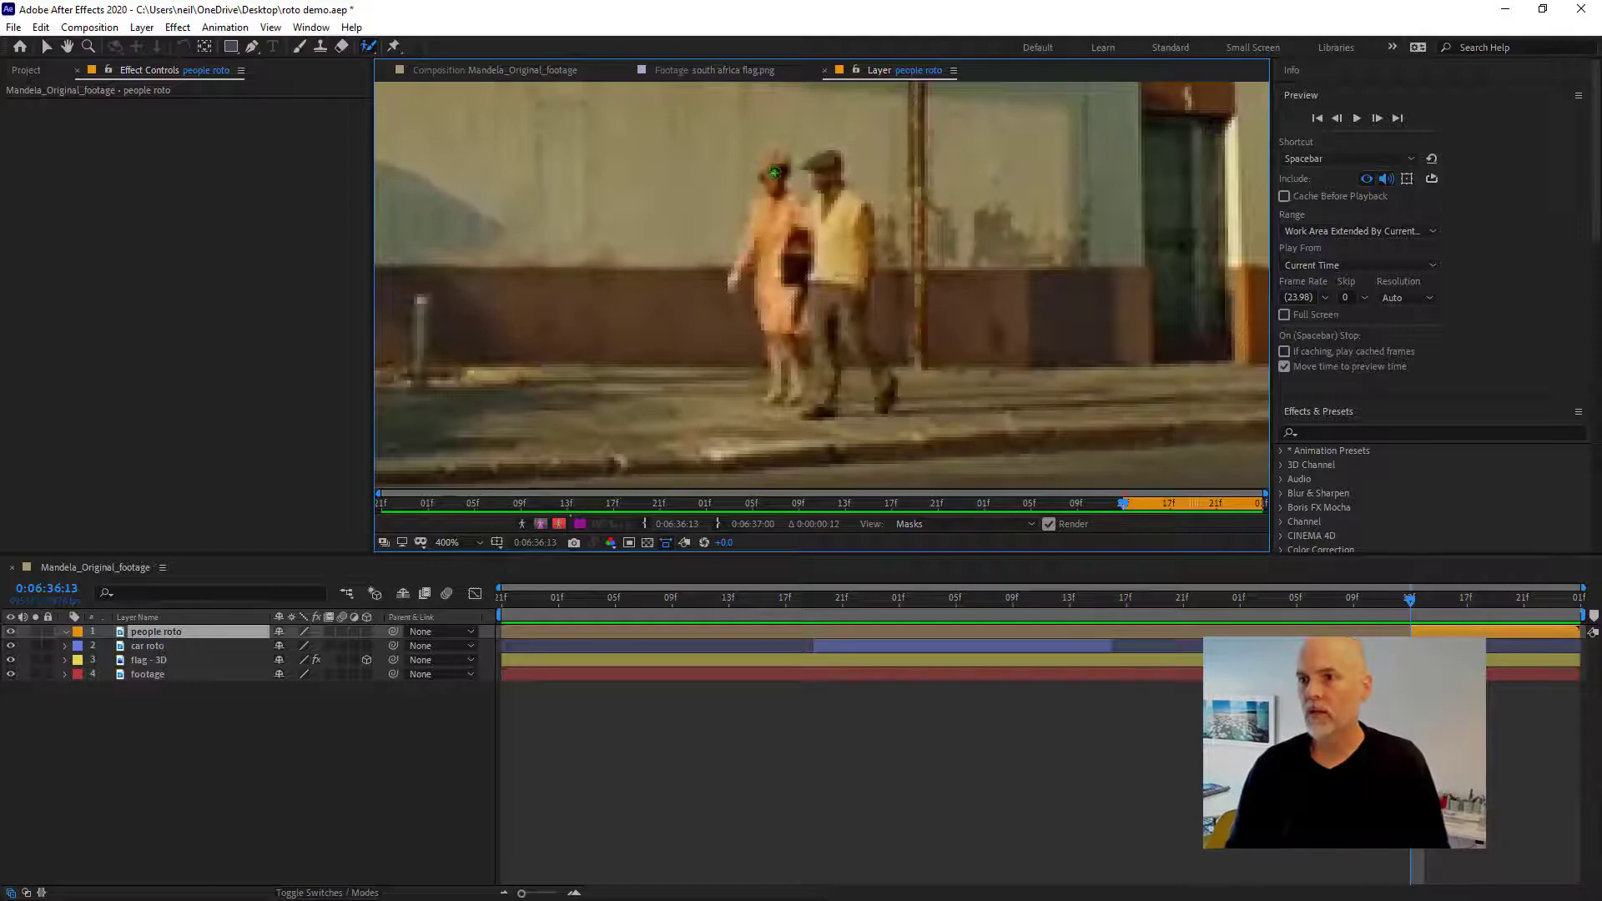
pyautogui.moveTo(773, 171); pyautogui.dragTo(774, 302)
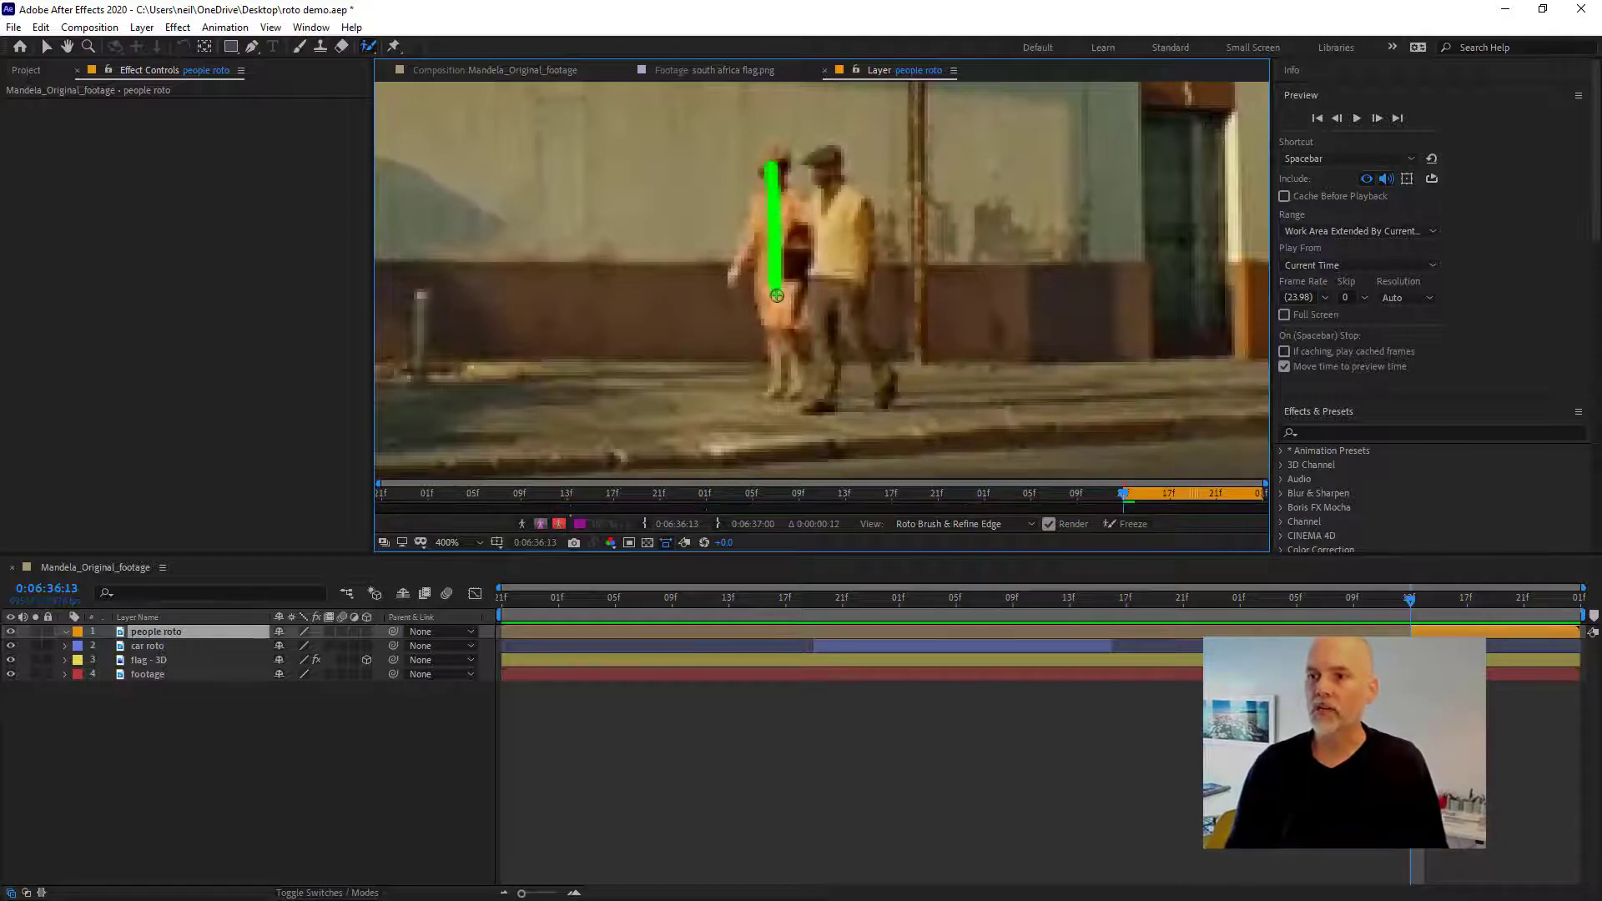
pyautogui.moveTo(827, 158); pyautogui.dragTo(840, 266)
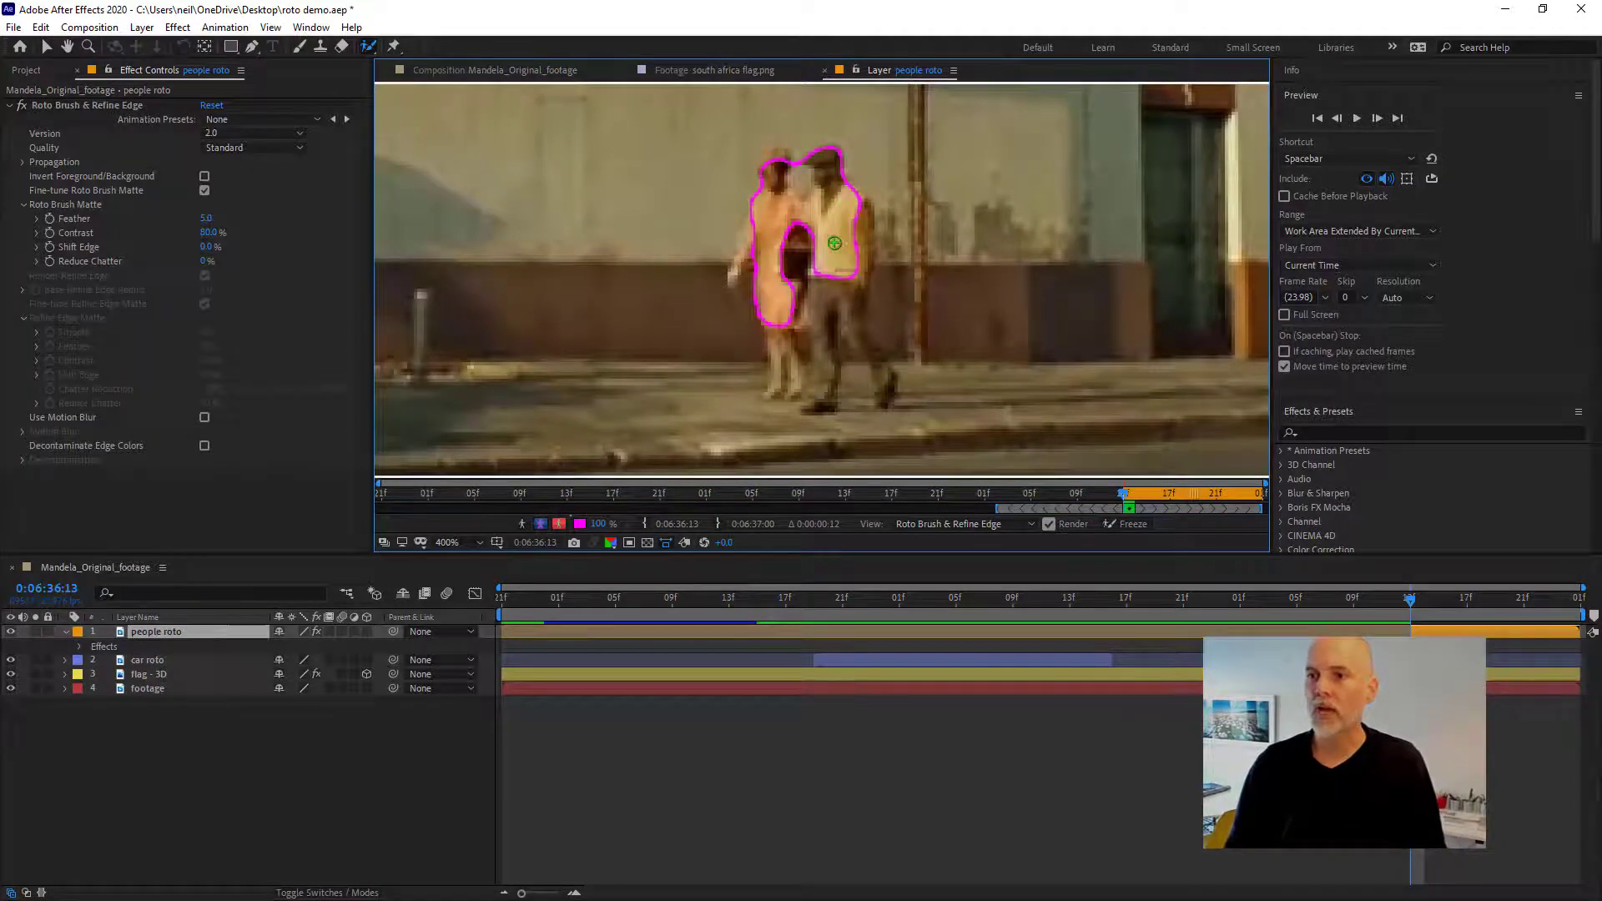
# - Refine the Roto Brush selection by adding the woman's arm and excluding the wall between the two heads and beside the arm
pyautogui.moveTo(777, 156); pyautogui.dragTo(742, 256)
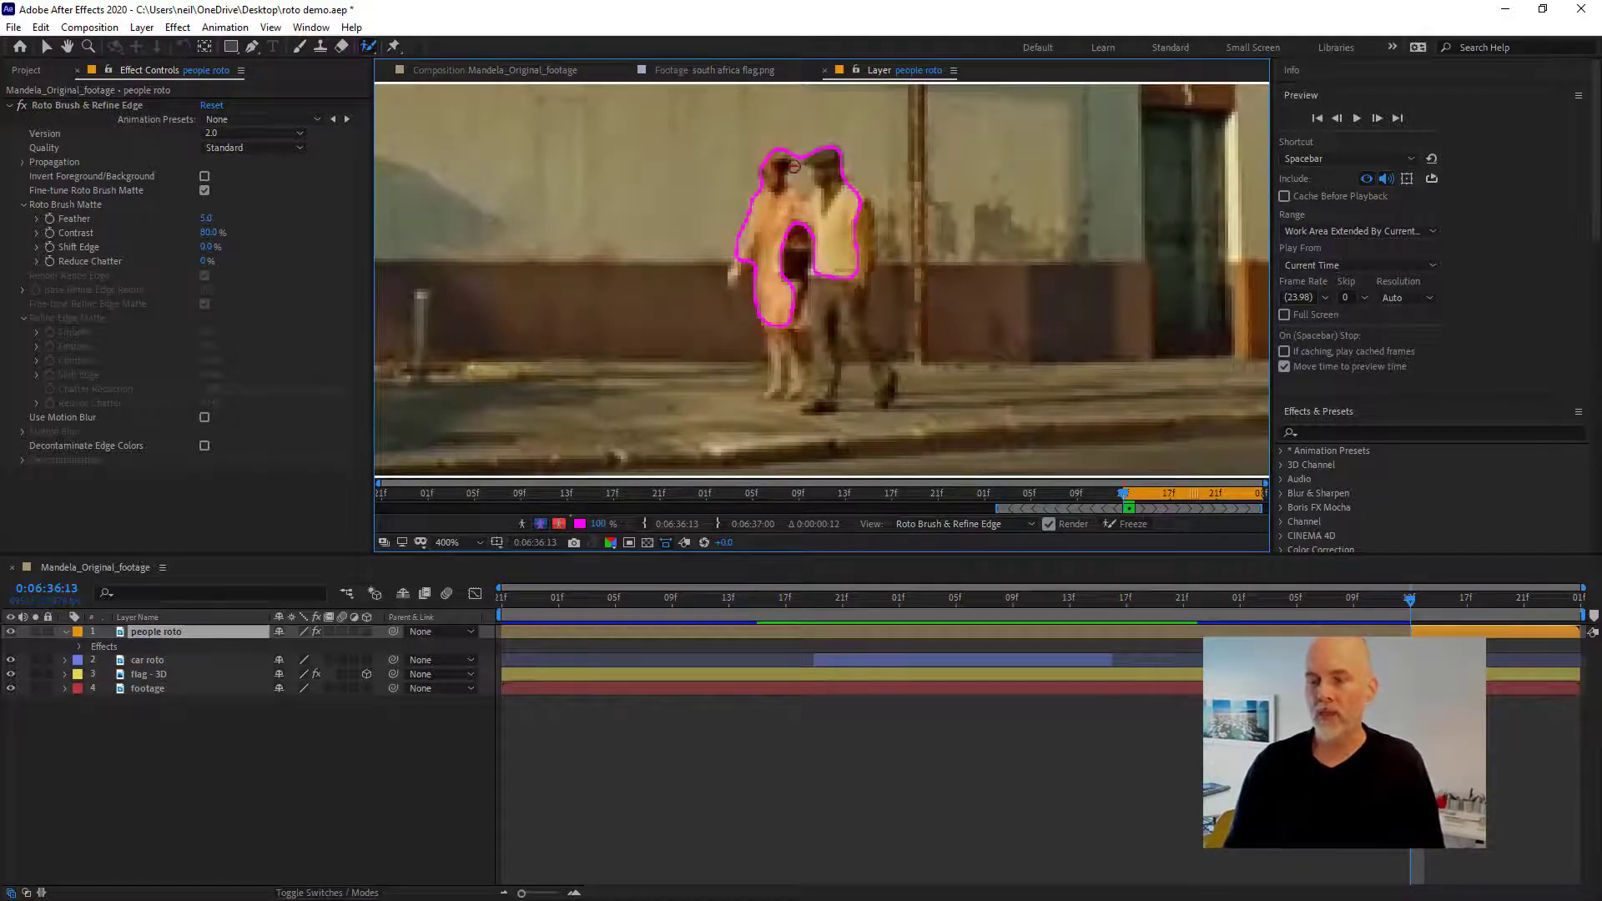
pyautogui.moveTo(798, 157); pyautogui.dragTo(802, 191)
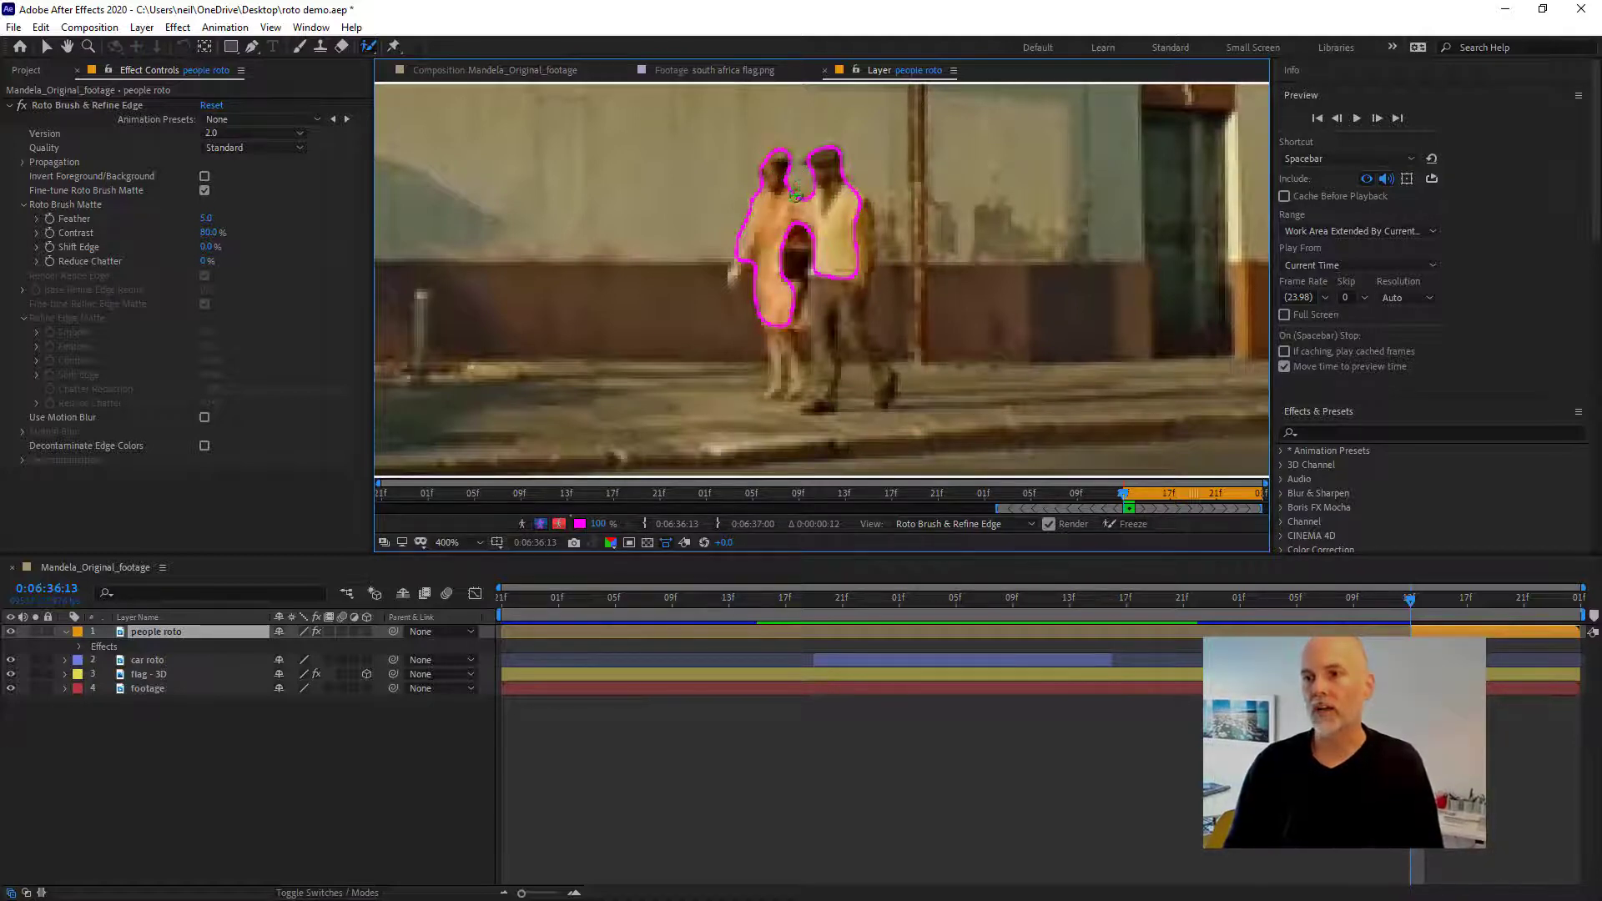
pyautogui.moveTo(740, 217); pyautogui.dragTo(749, 251)
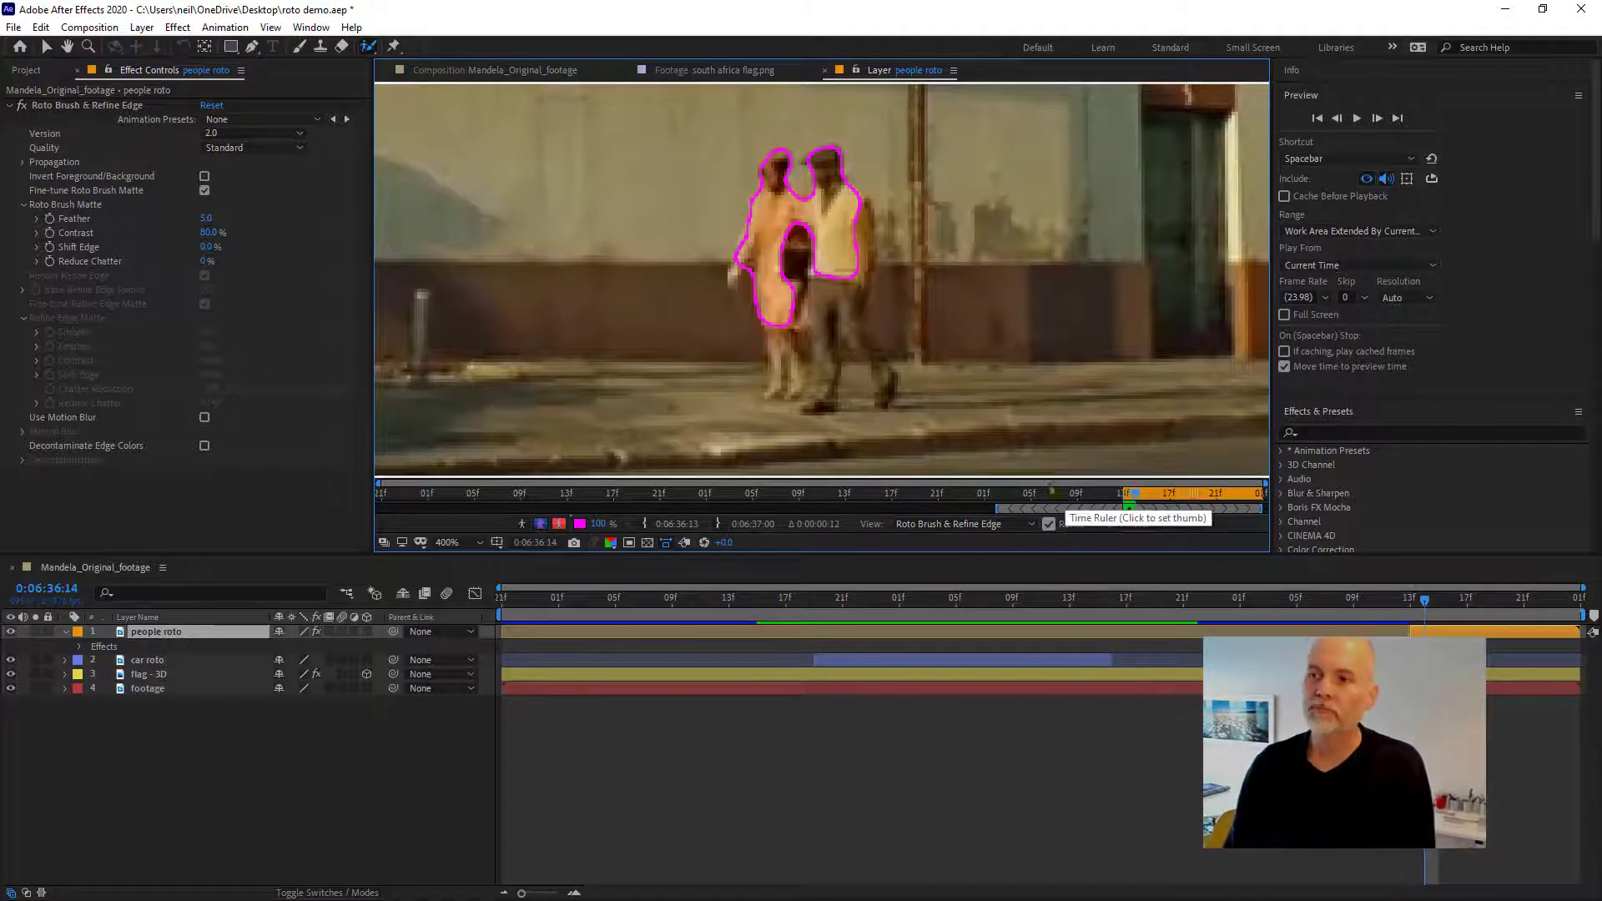
# - Propagate the Roto Brush selection of the couple frame by frame to the end of the layer
pyautogui.press('pagedown')
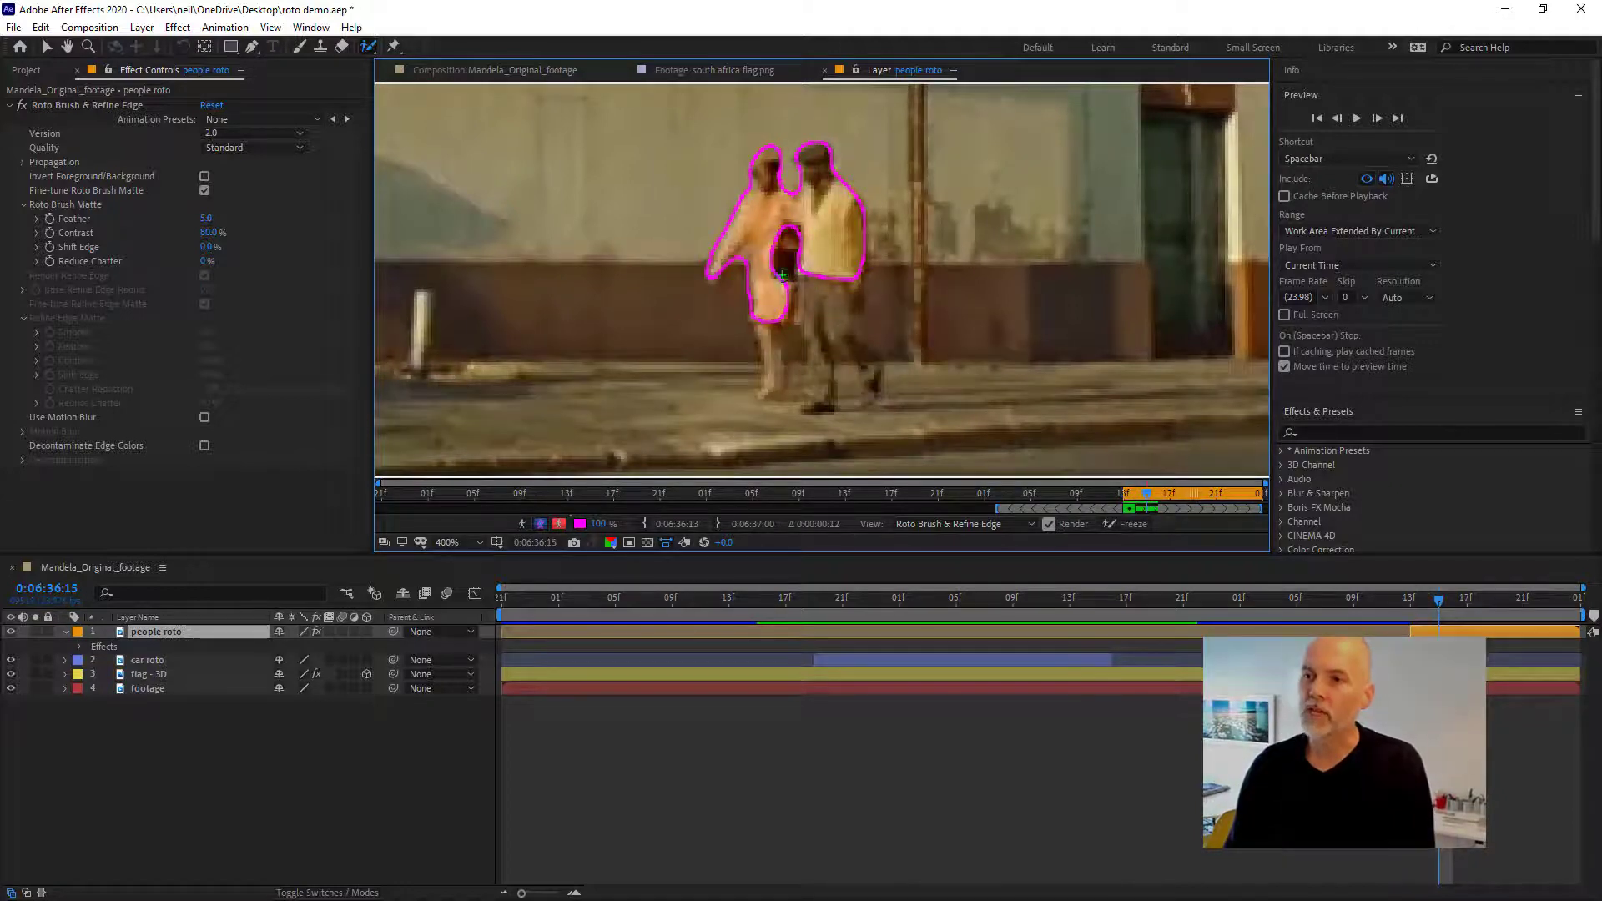
pyautogui.press('pagedown')
pyautogui.press('pagedown')
pyautogui.press('pagedown')
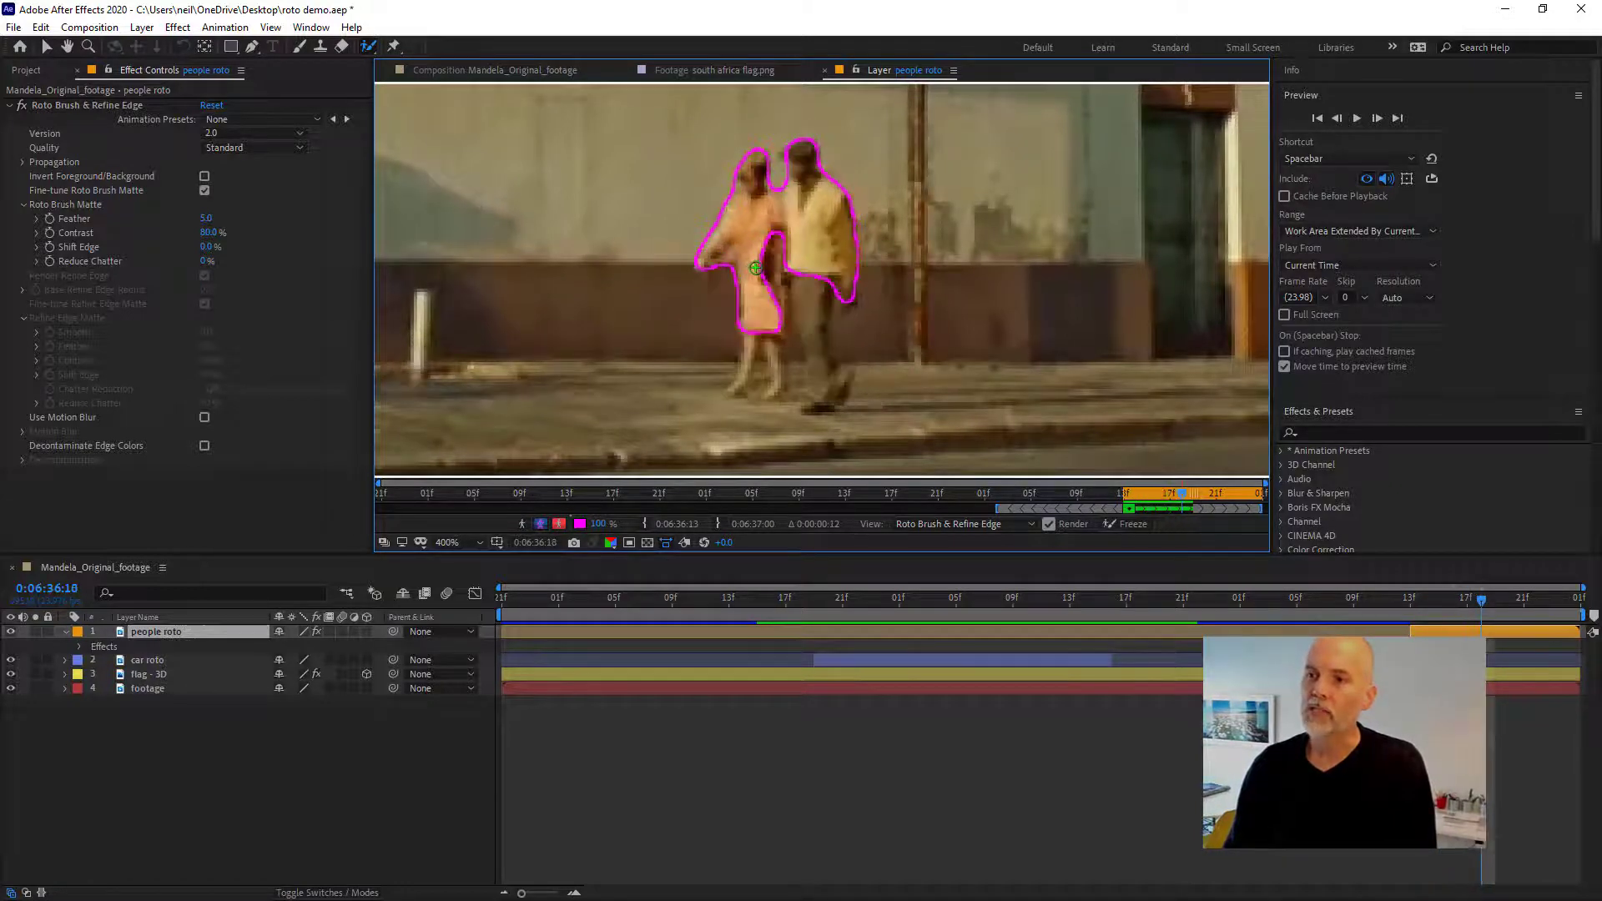
pyautogui.press('pagedown')
pyautogui.press('pagedown')
pyautogui.press('pagedown')
pyautogui.press('pagedown')
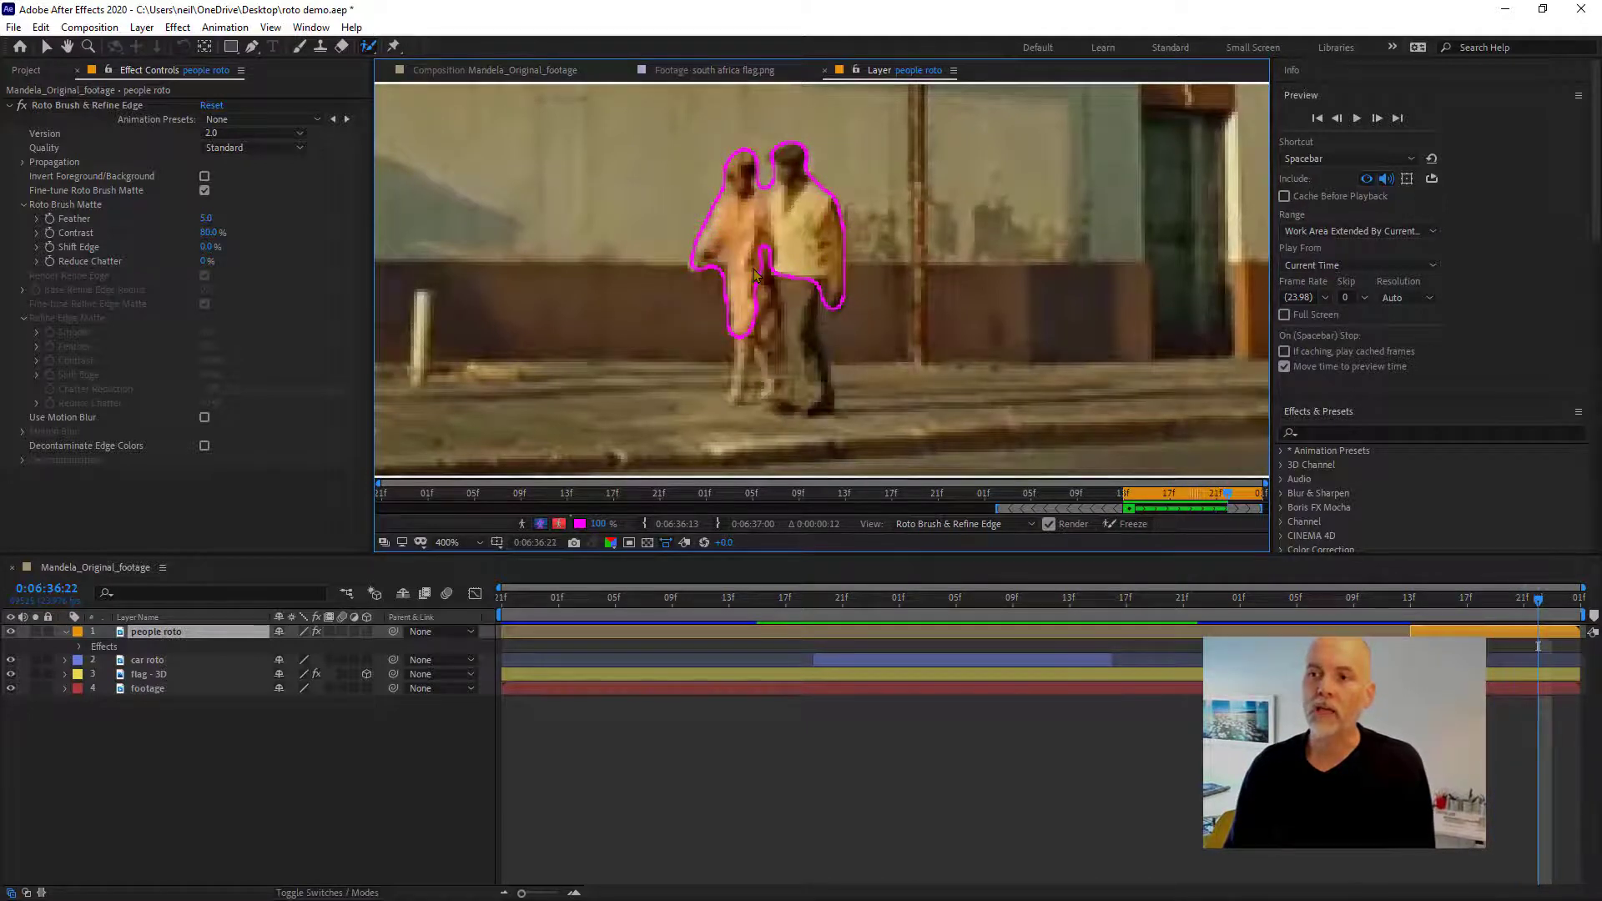
pyautogui.press('pagedown')
pyautogui.press('pagedown')
pyautogui.press('pagedown')
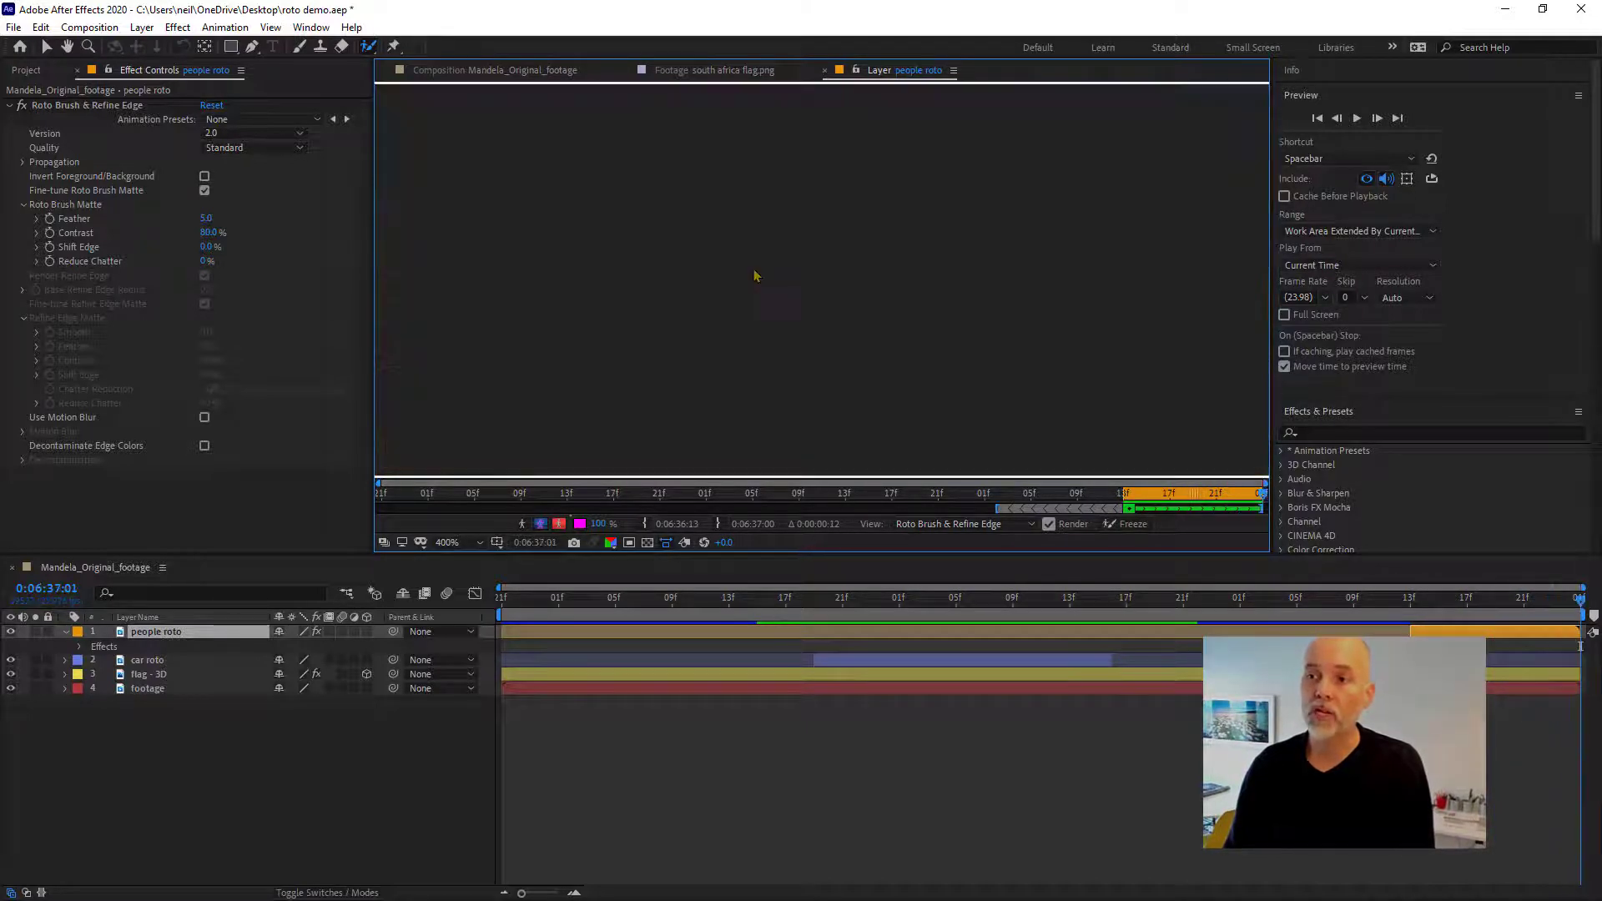
# - Step back through the propagated frames to 0:06:36:14, checking the Roto Brush outline around the couple
pyautogui.press('pageup')
pyautogui.press('pageup')
pyautogui.press('pageup')
pyautogui.press('pageup')
pyautogui.press('pageup')
pyautogui.press('pageup')
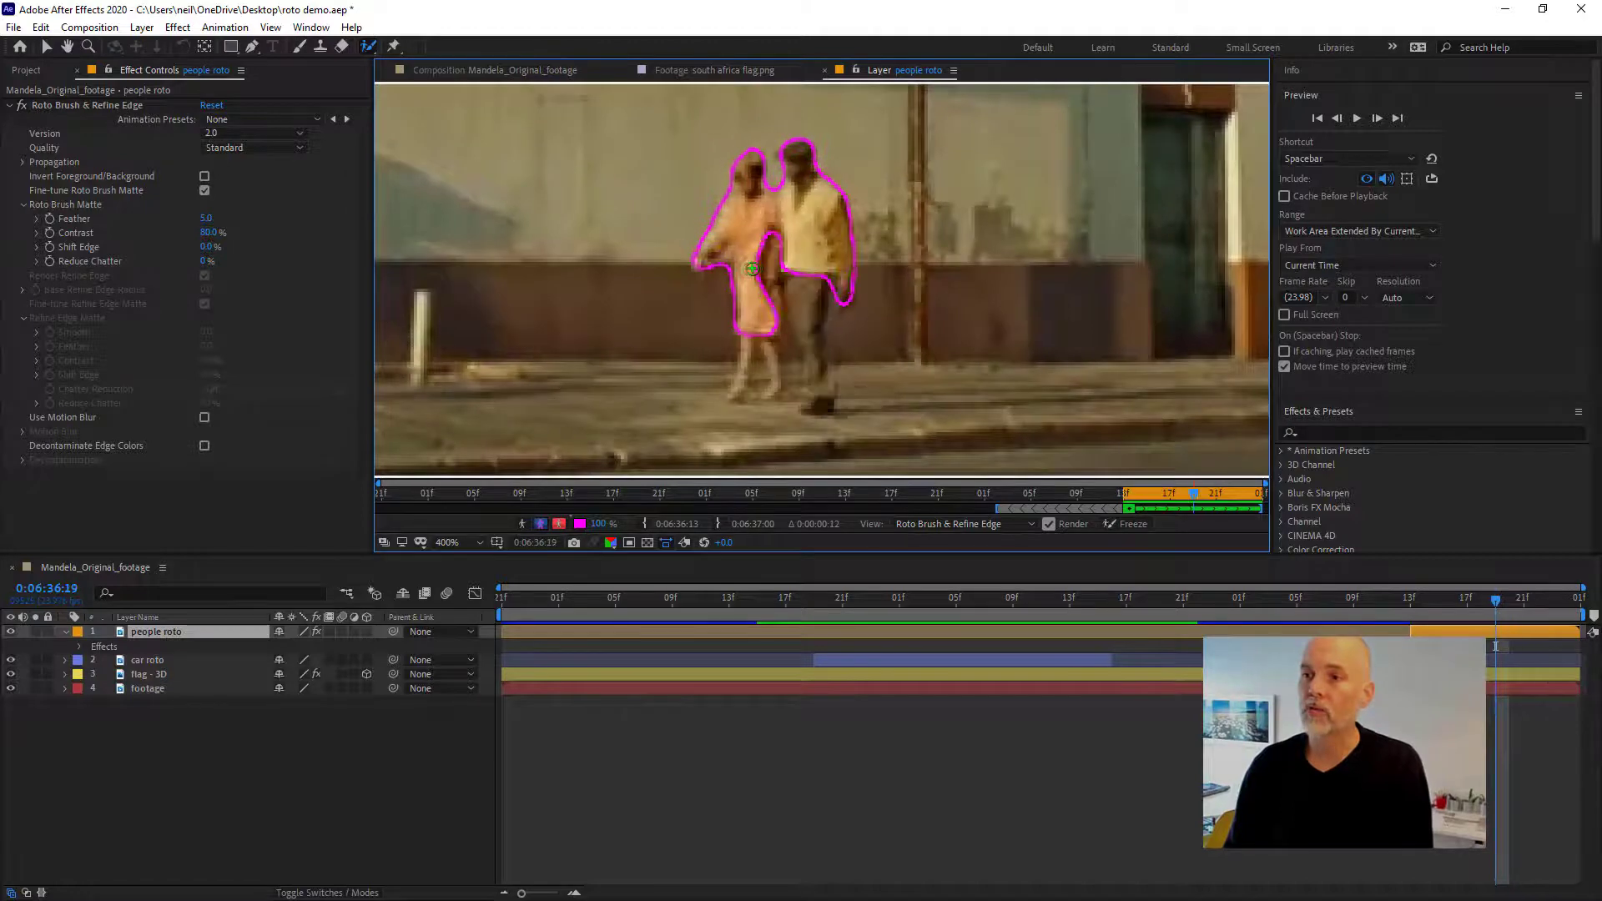
pyautogui.press('pageup')
pyautogui.press('pageup')
pyautogui.press('pageup')
pyautogui.press('pageup')
pyautogui.press('pageup')
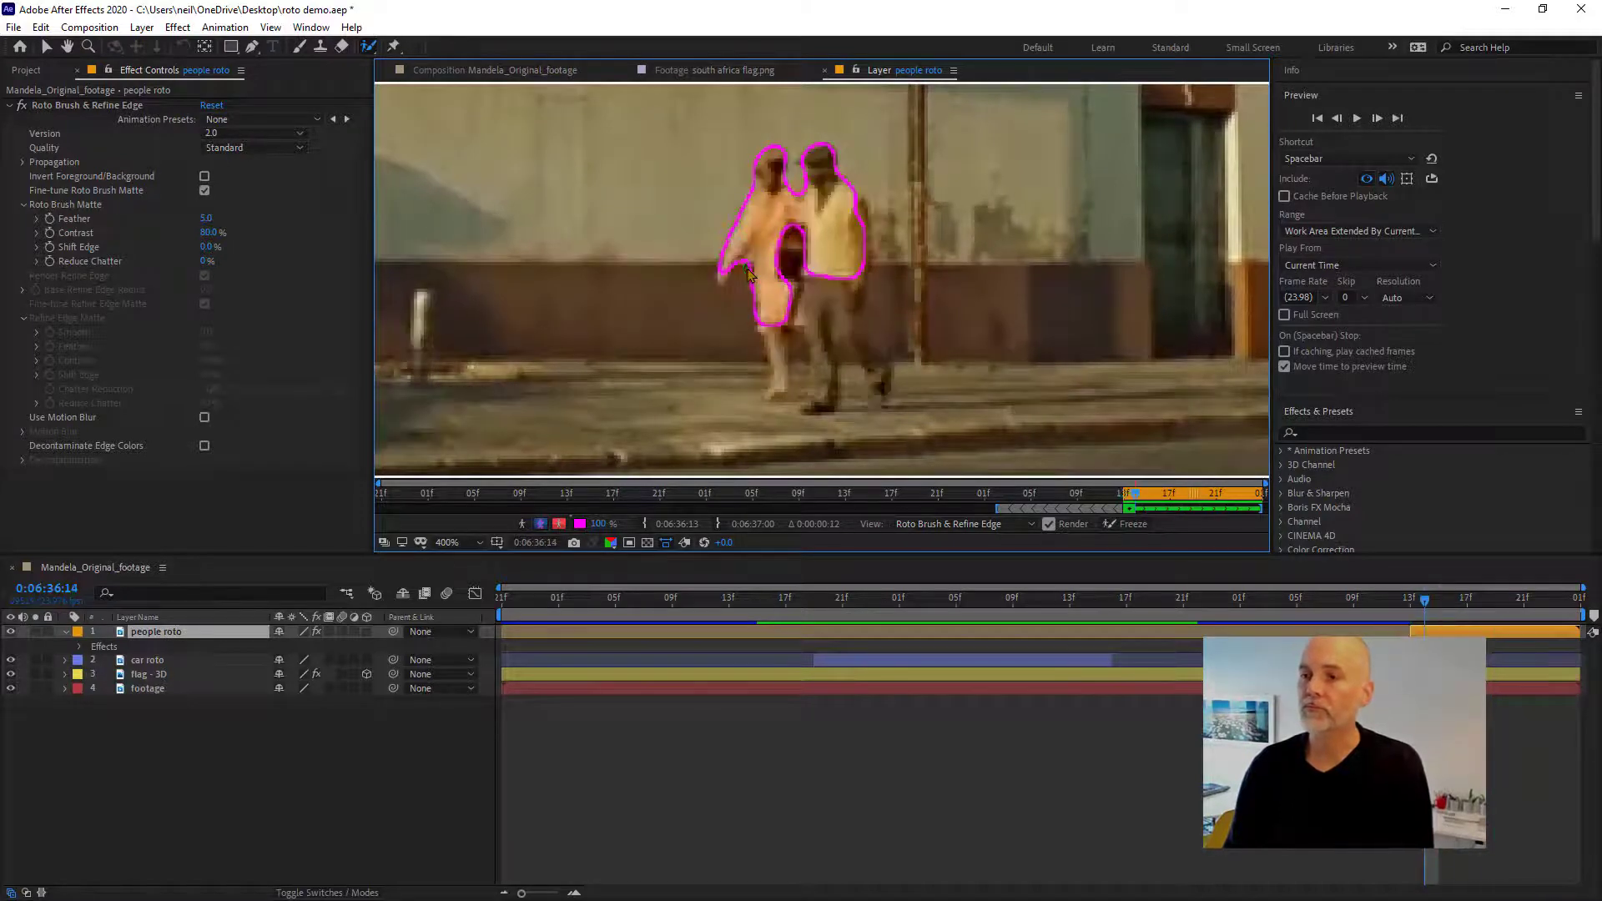
# - Check the rotoscoped couple against the flag in the composition view from 0:06:36:15 to 0:06:36:19
pyautogui.press('pagedown')
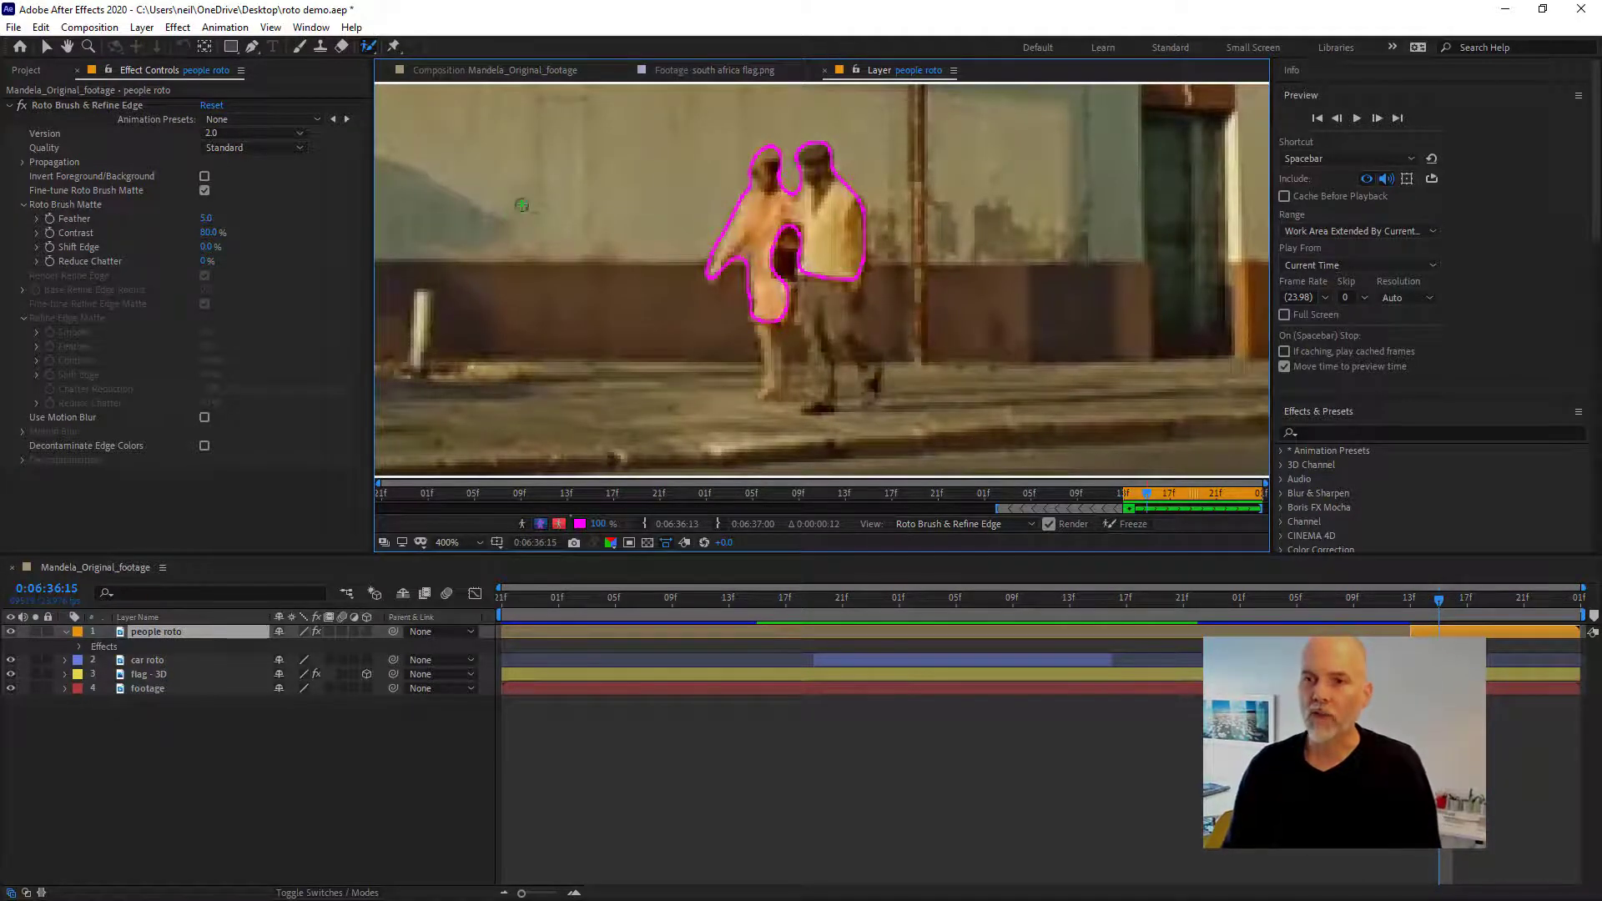
pyautogui.click(508, 73)
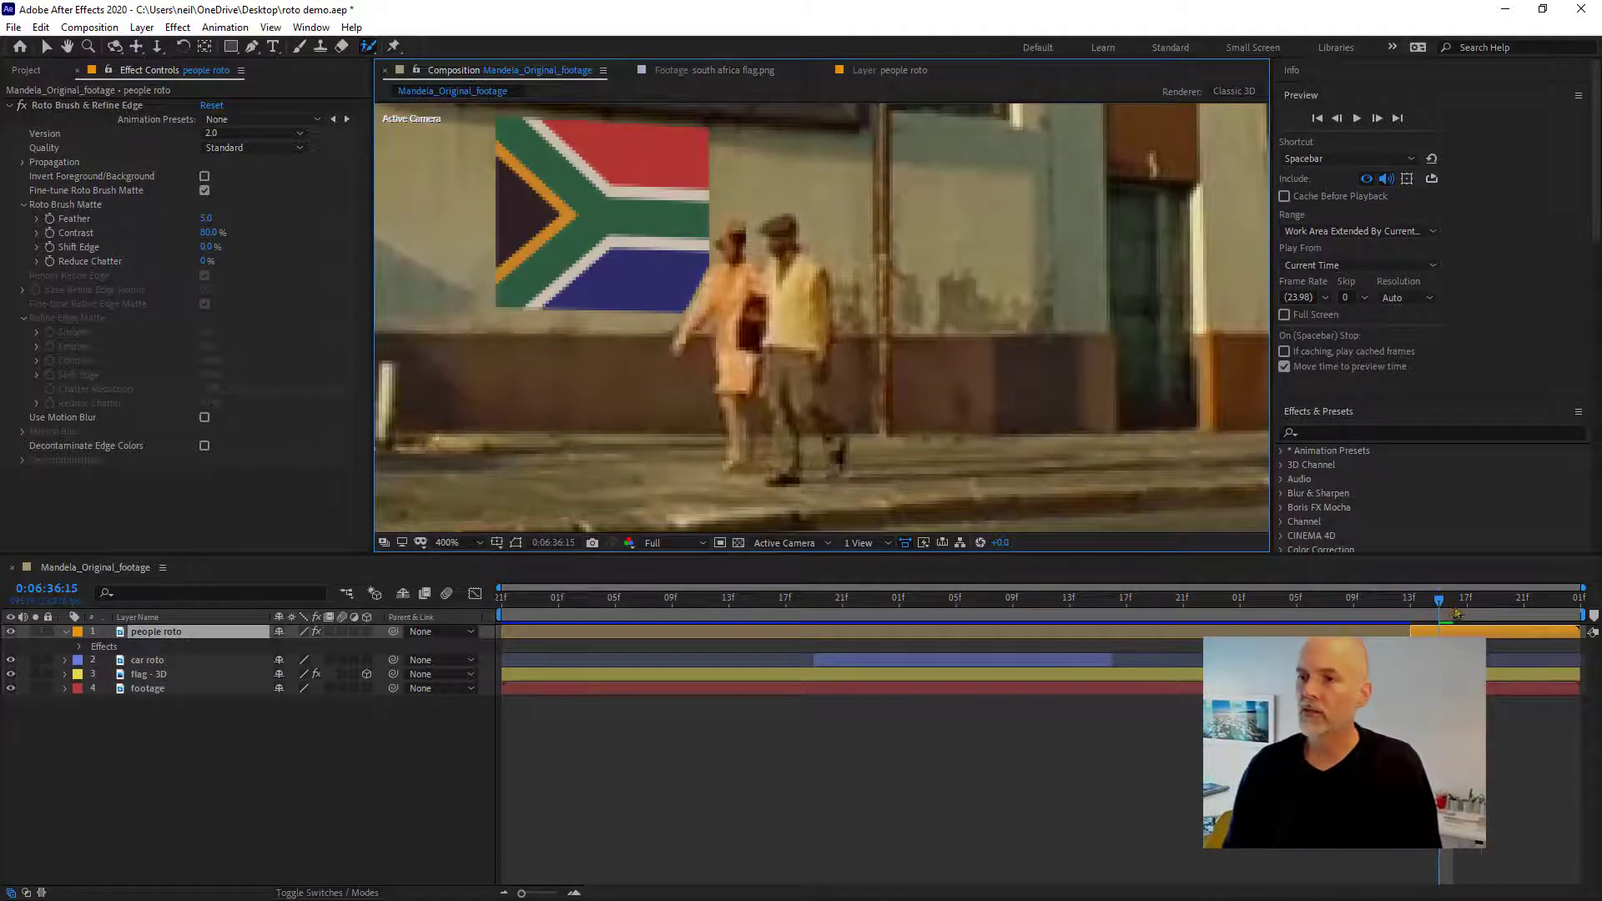
pyautogui.moveTo(1444, 609); pyautogui.dragTo(1498, 619)
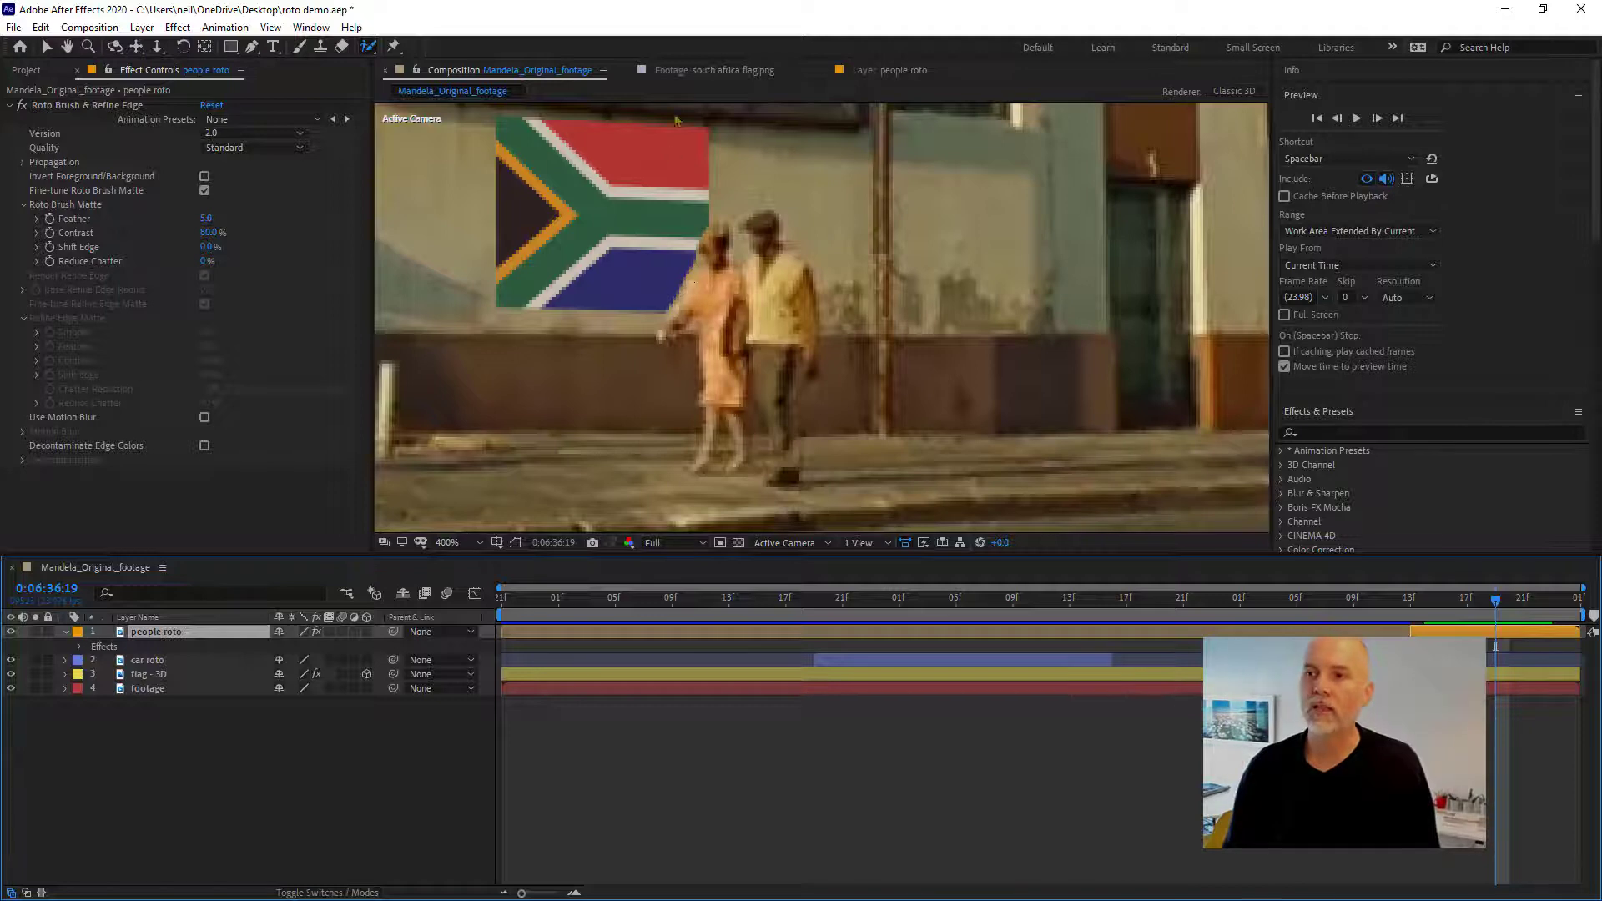
# - Return to the people roto layer view and compare the couple's Roto Brush outline between 0:06:36:14 and 0:06:36:17
pyautogui.click(851, 74)
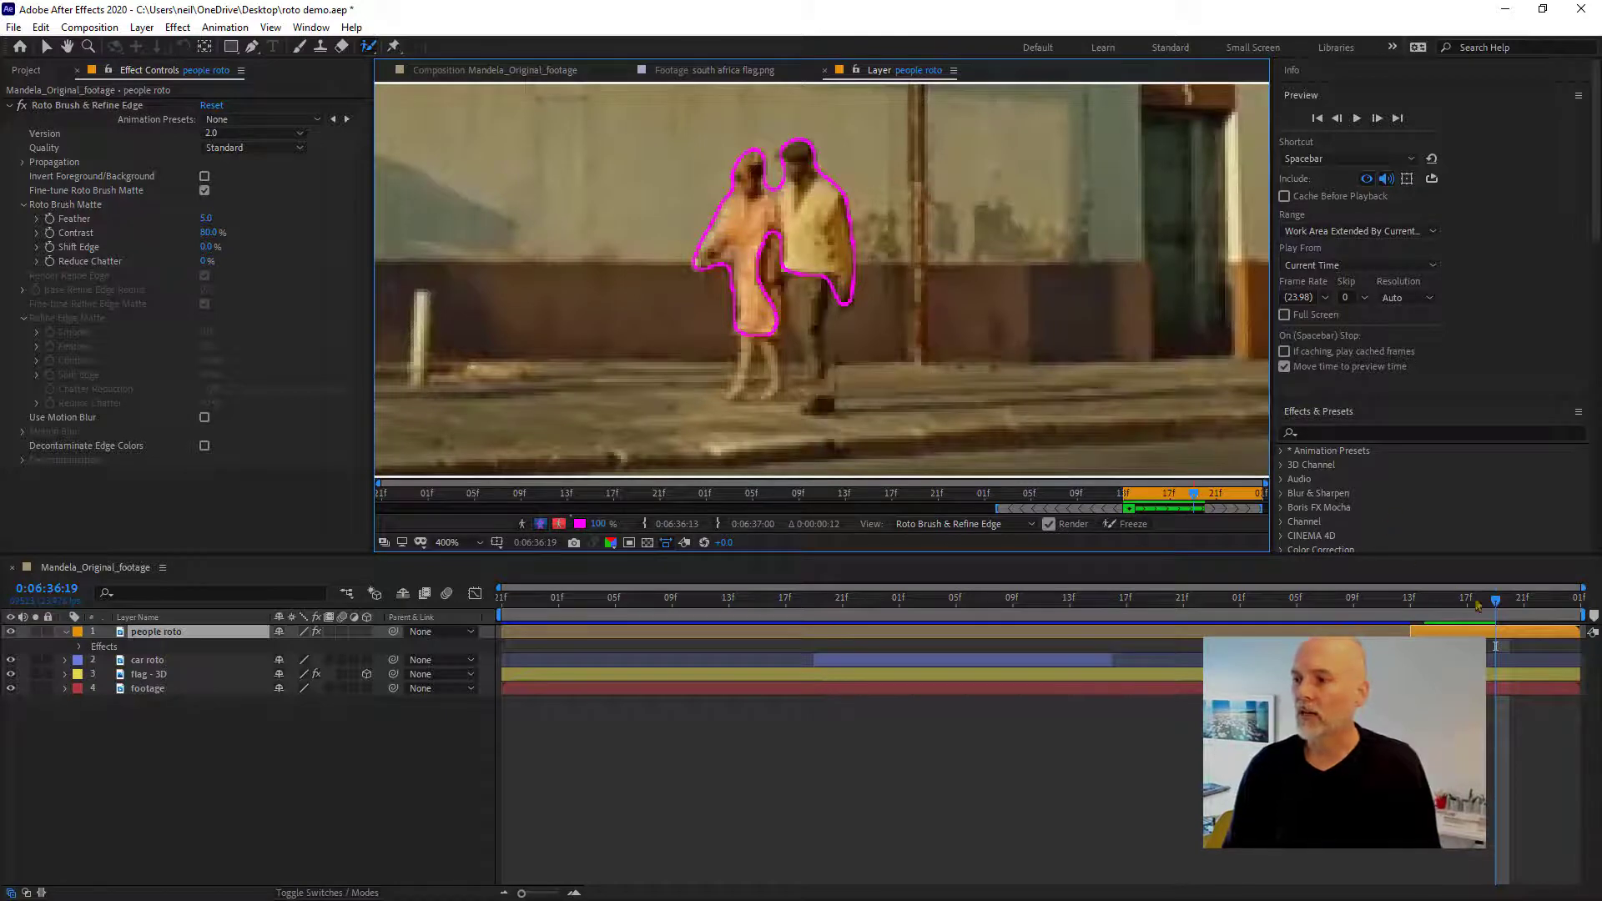
pyautogui.press('pageup')
pyautogui.press('pageup')
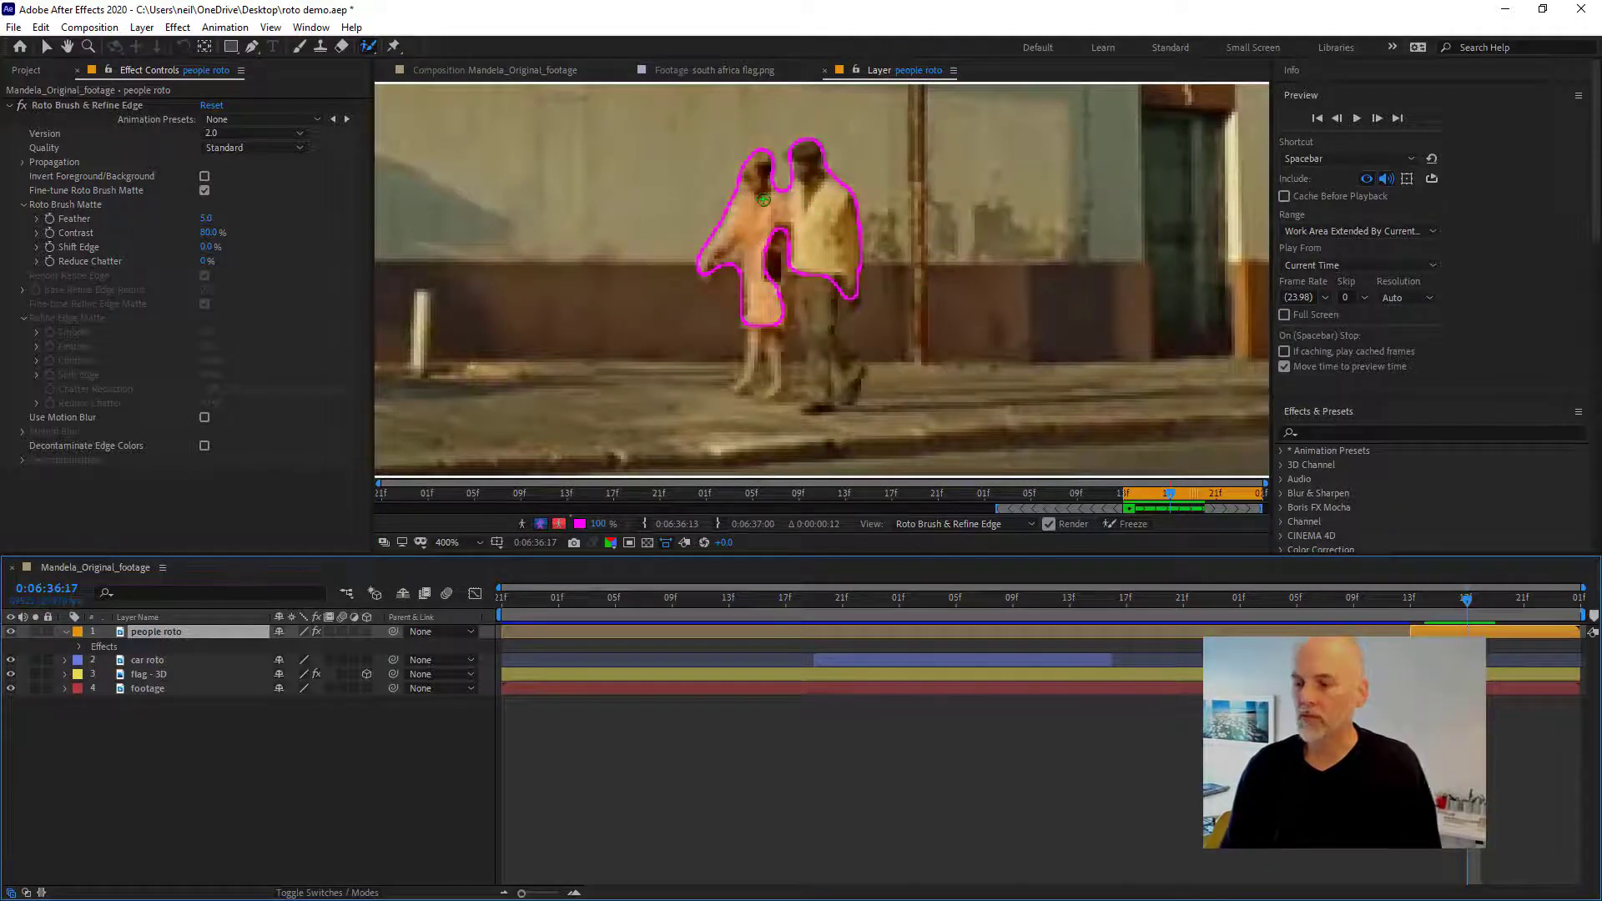
pyautogui.press('pageup')
pyautogui.press('pageup')
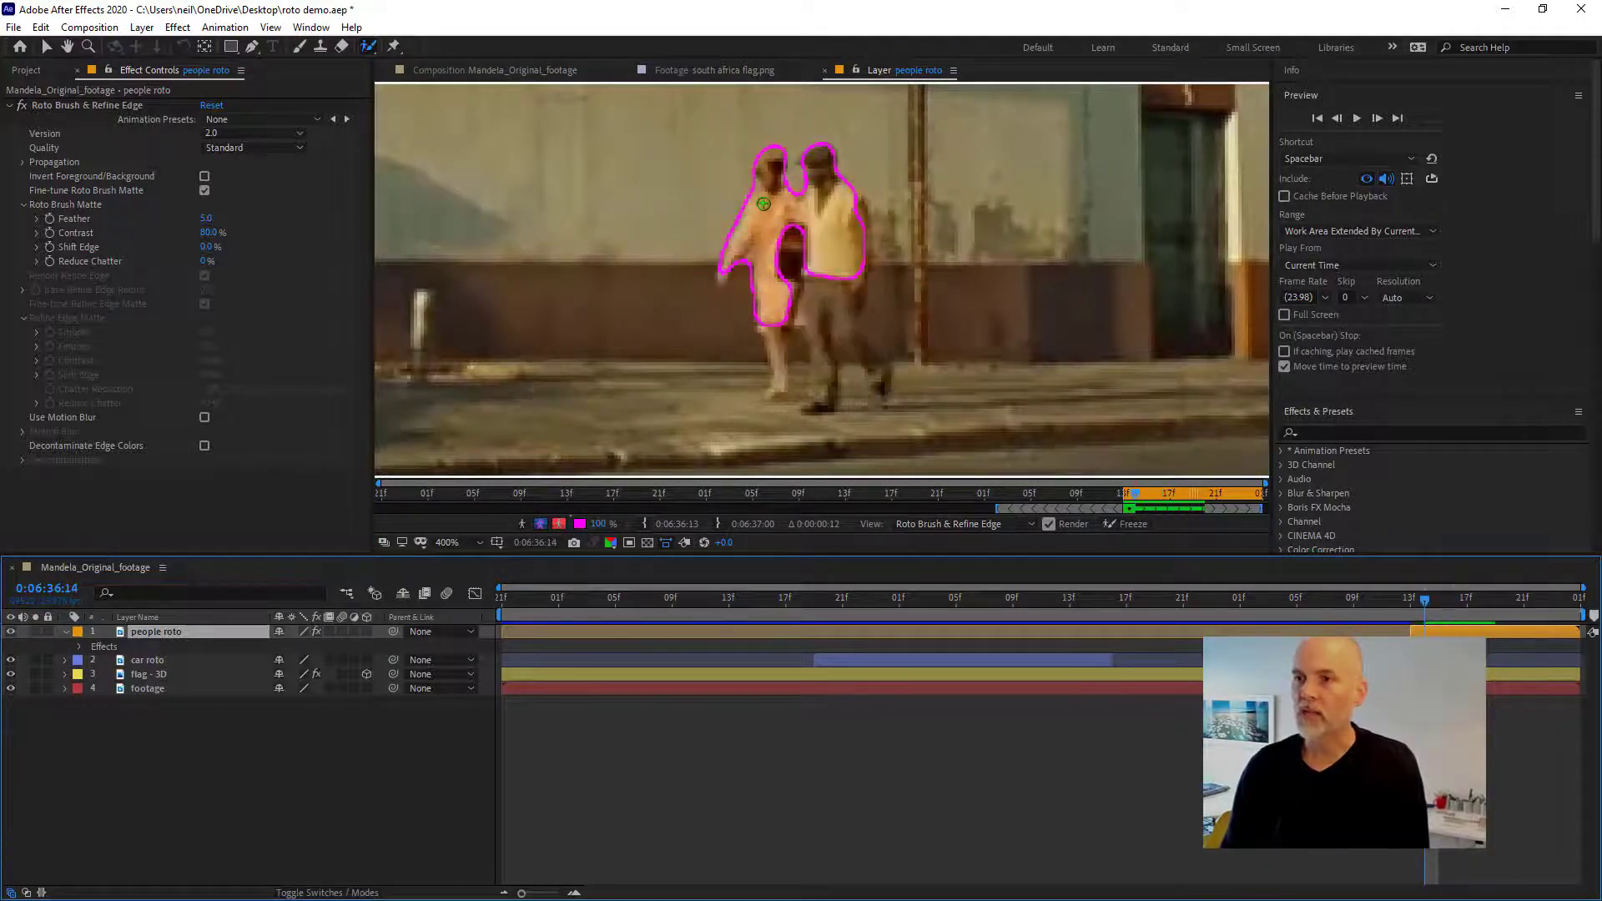
pyautogui.press('pagedown')
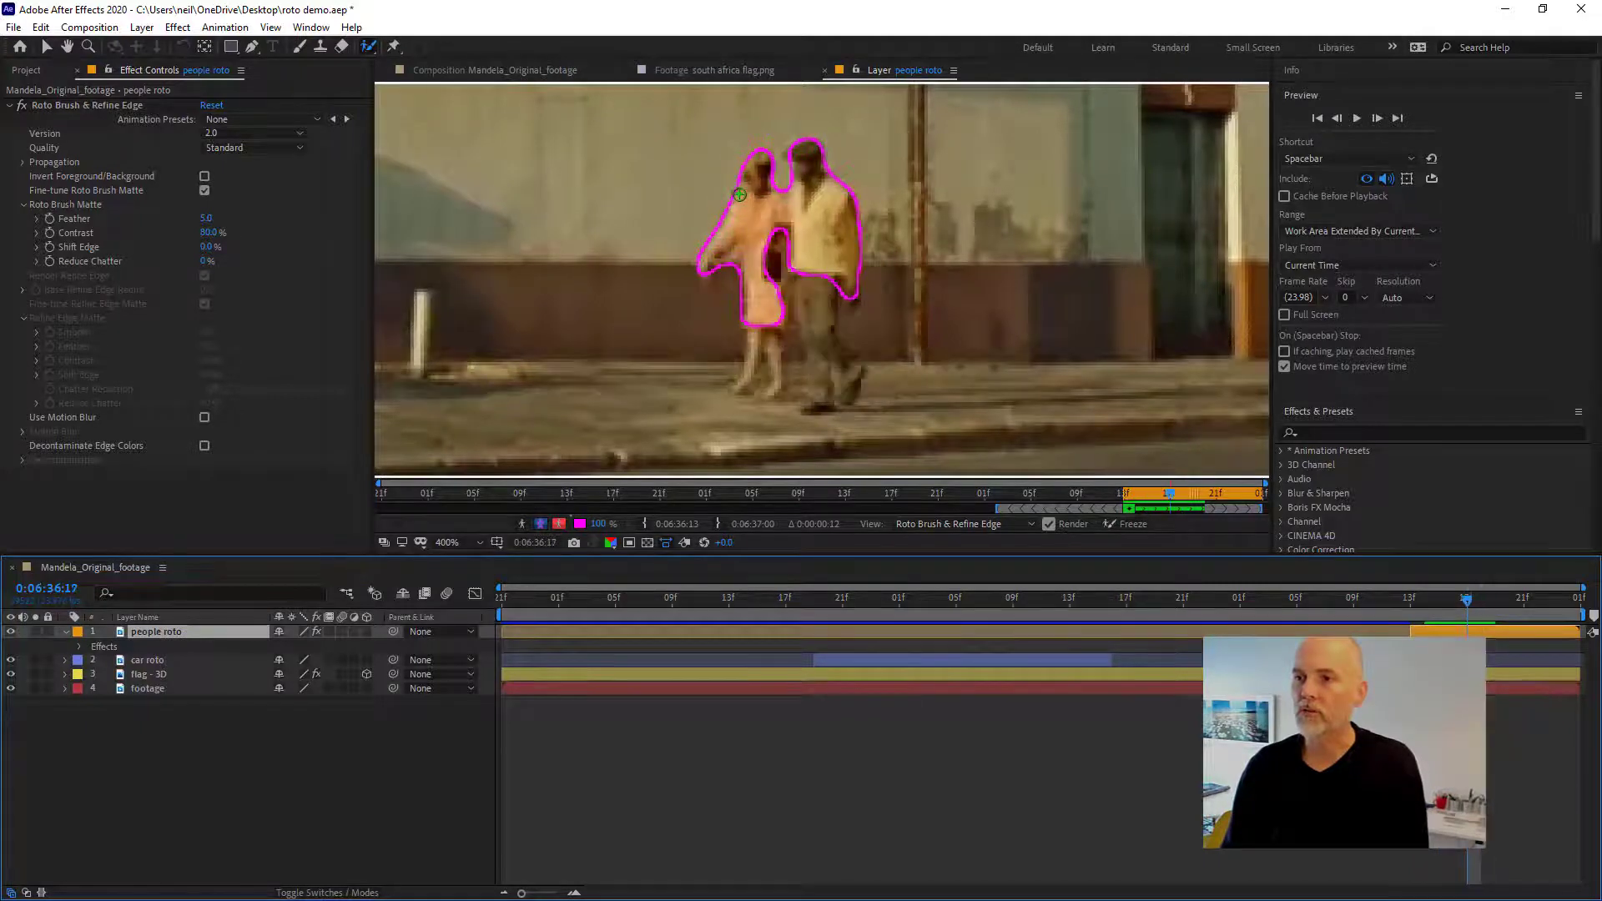
pyautogui.press('pagedown')
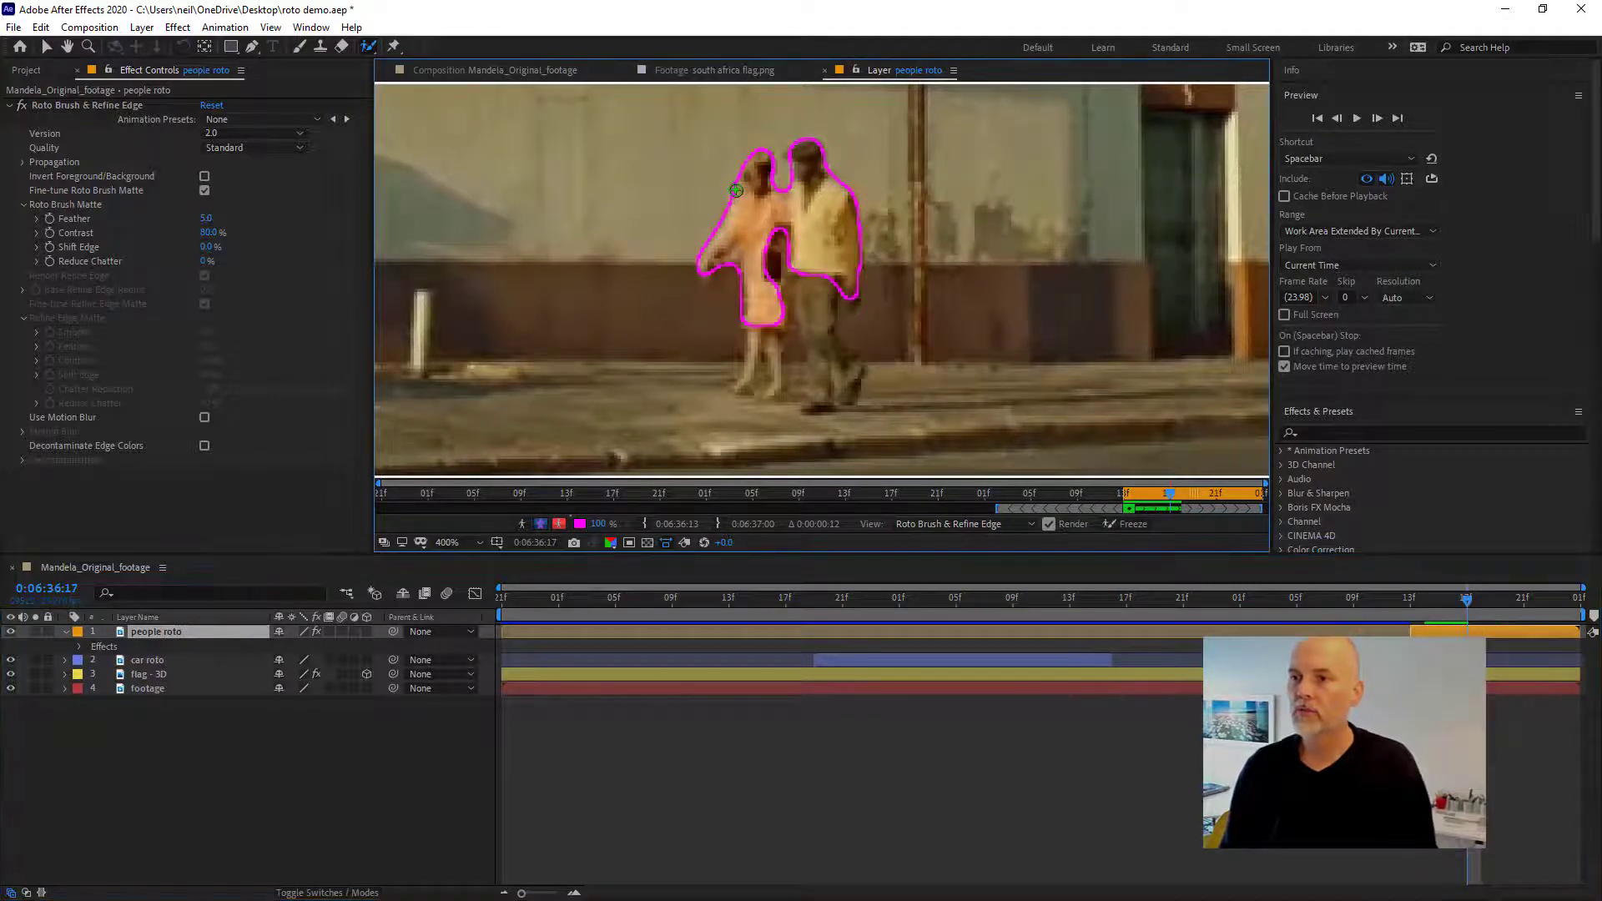
pyautogui.moveTo(716, 191); pyautogui.dragTo(714, 191)
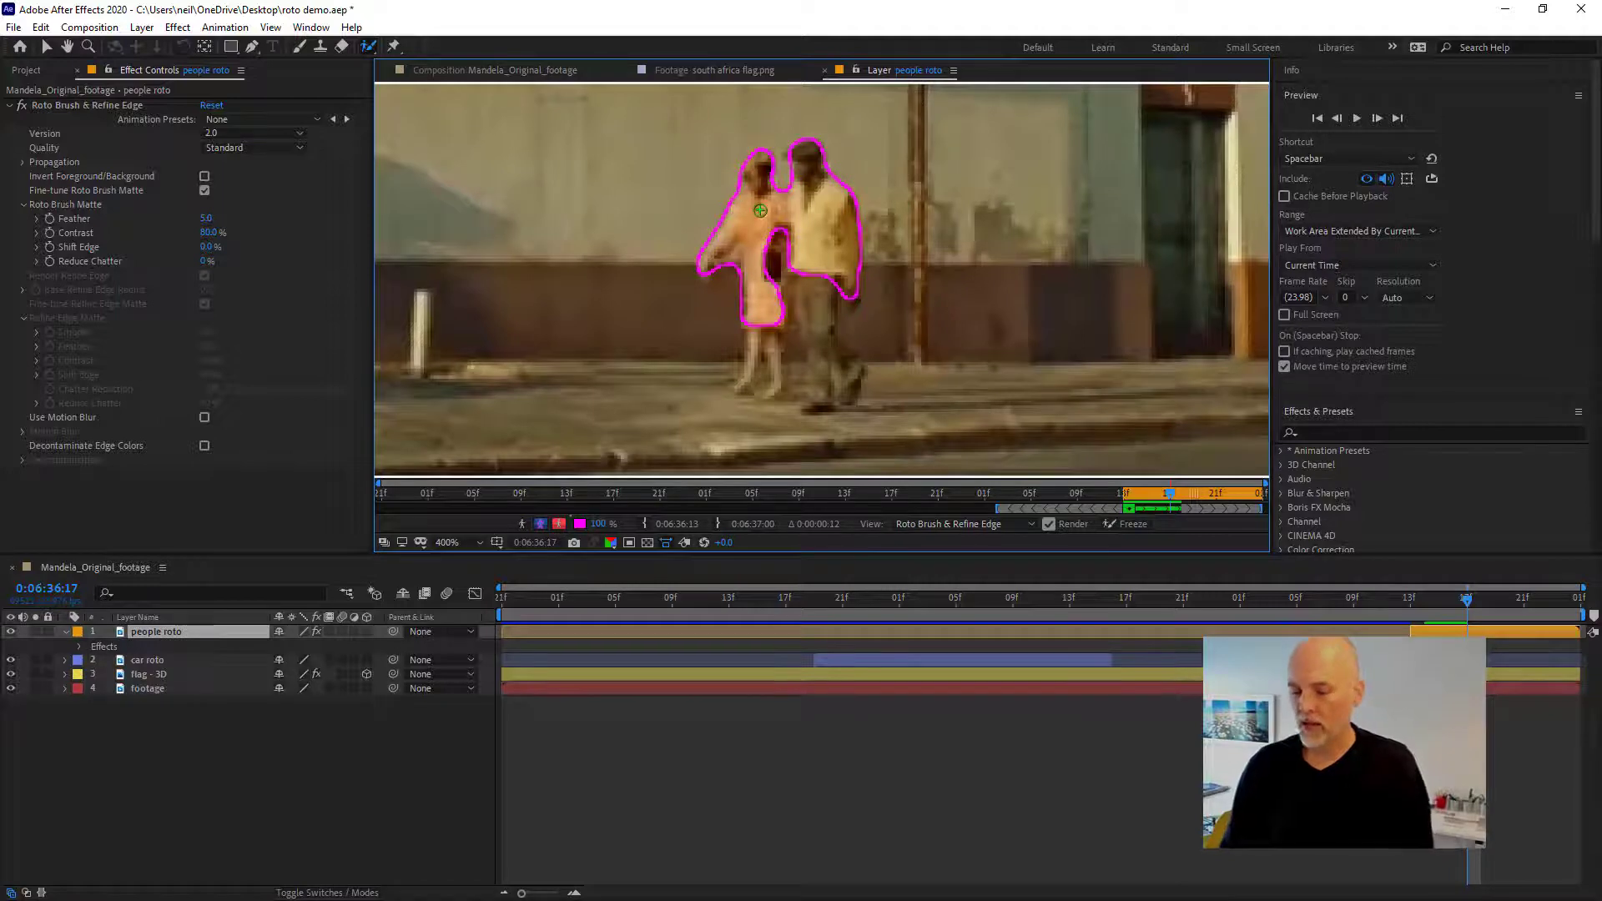
# - Step through the frames up to 0:06:36:23, examining how the Roto Brush outline follows the couple
pyautogui.press('pagedown')
pyautogui.press('pagedown')
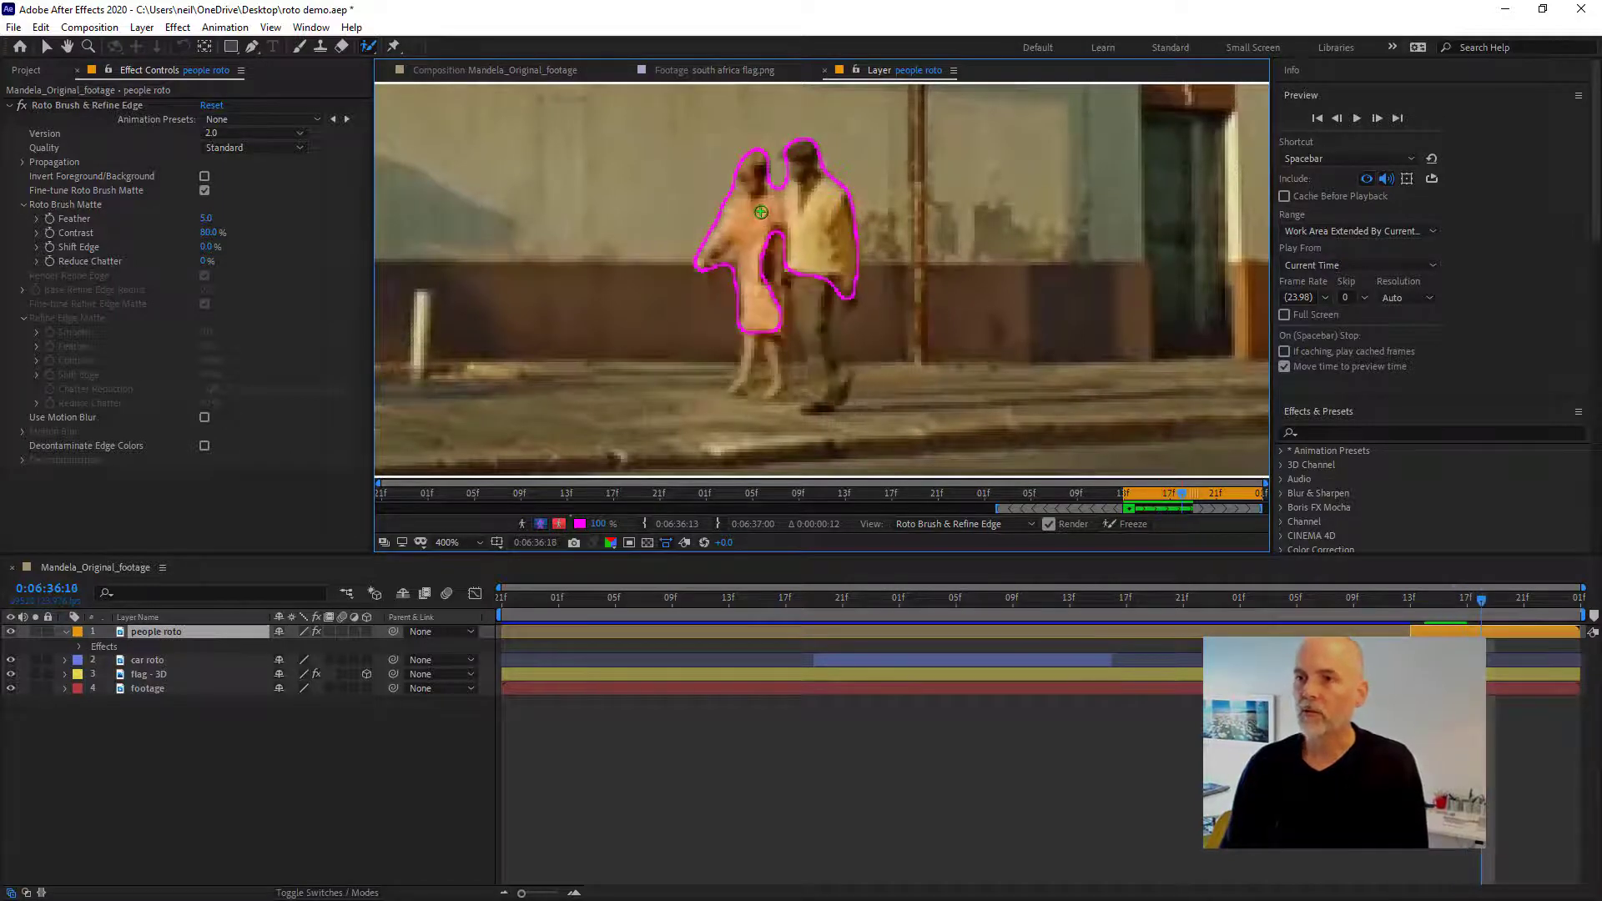
pyautogui.press('pageup')
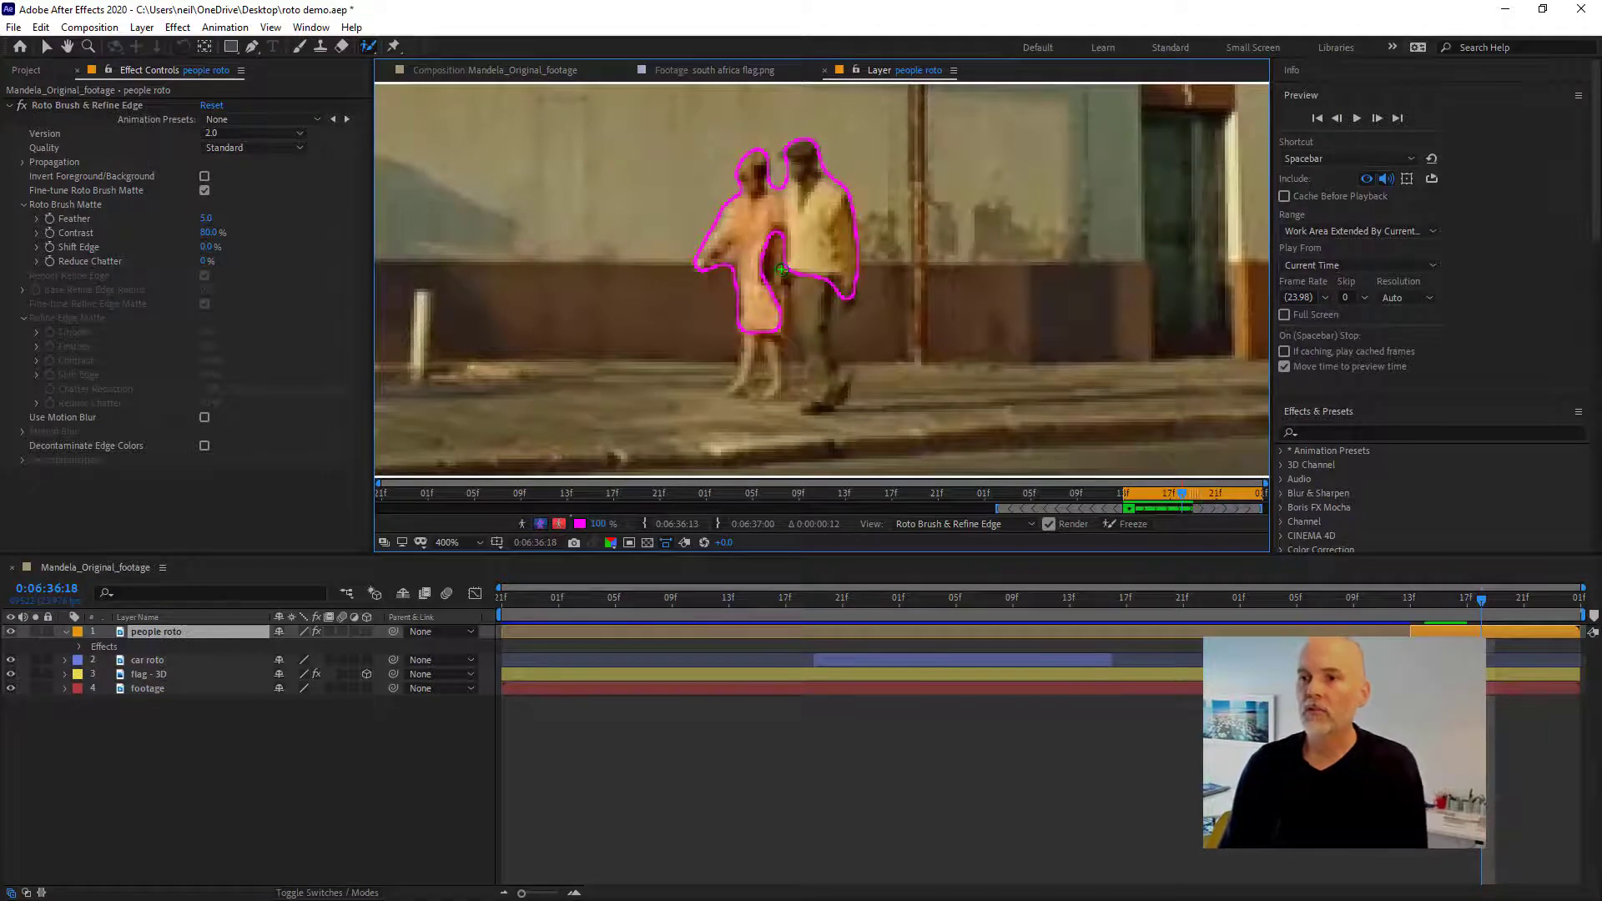
pyautogui.press('pagedown')
pyautogui.press('pagedown')
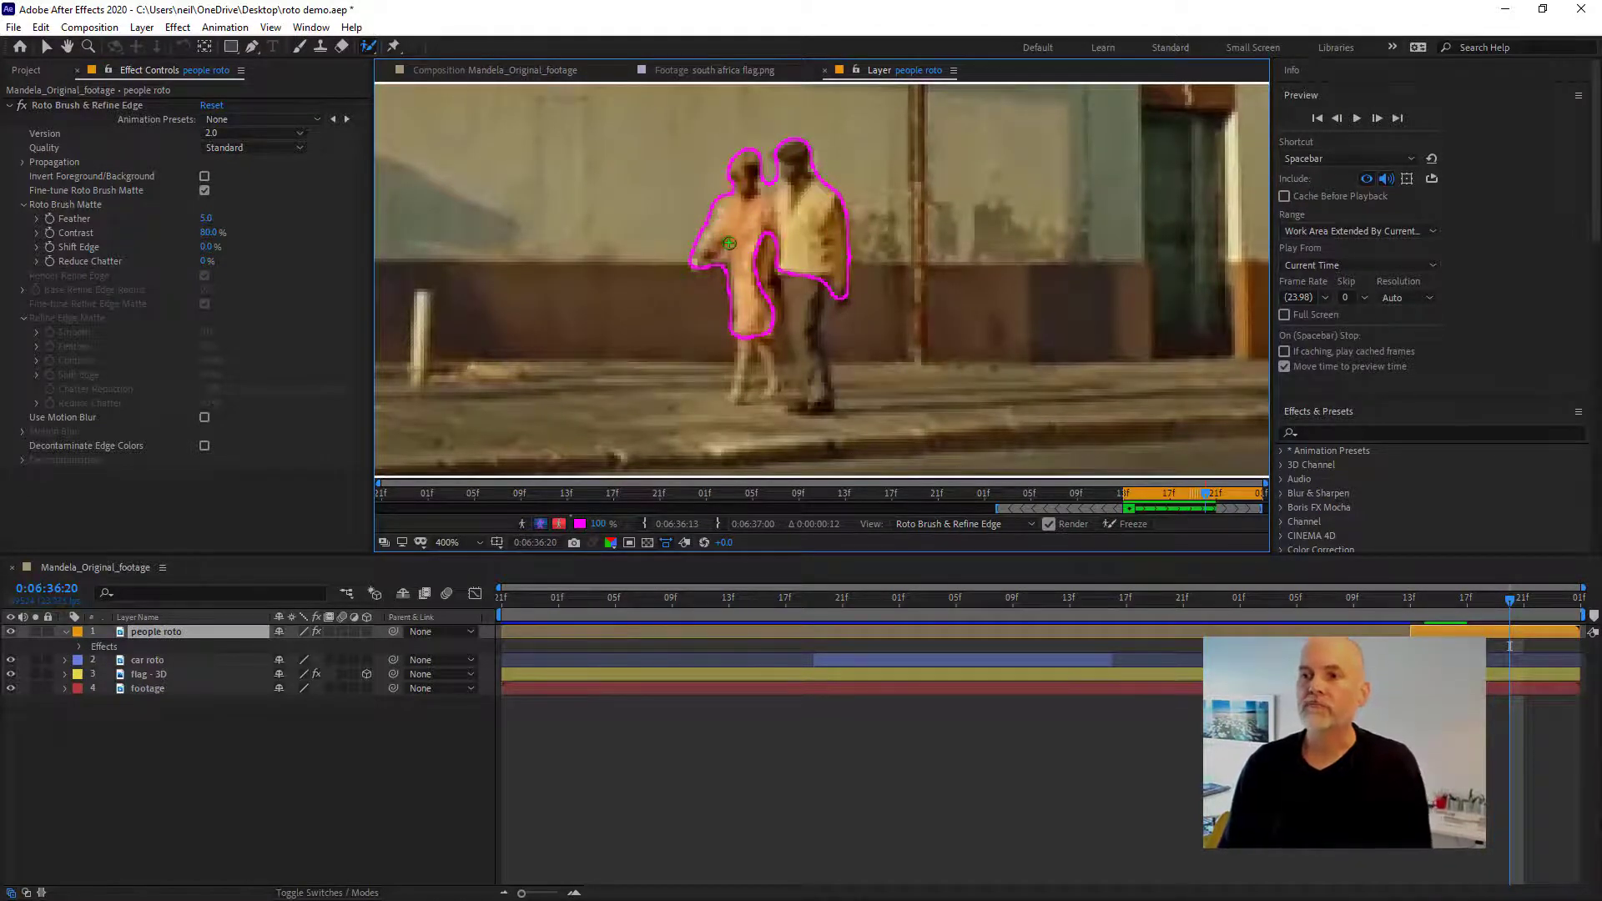
pyautogui.press('pagedown')
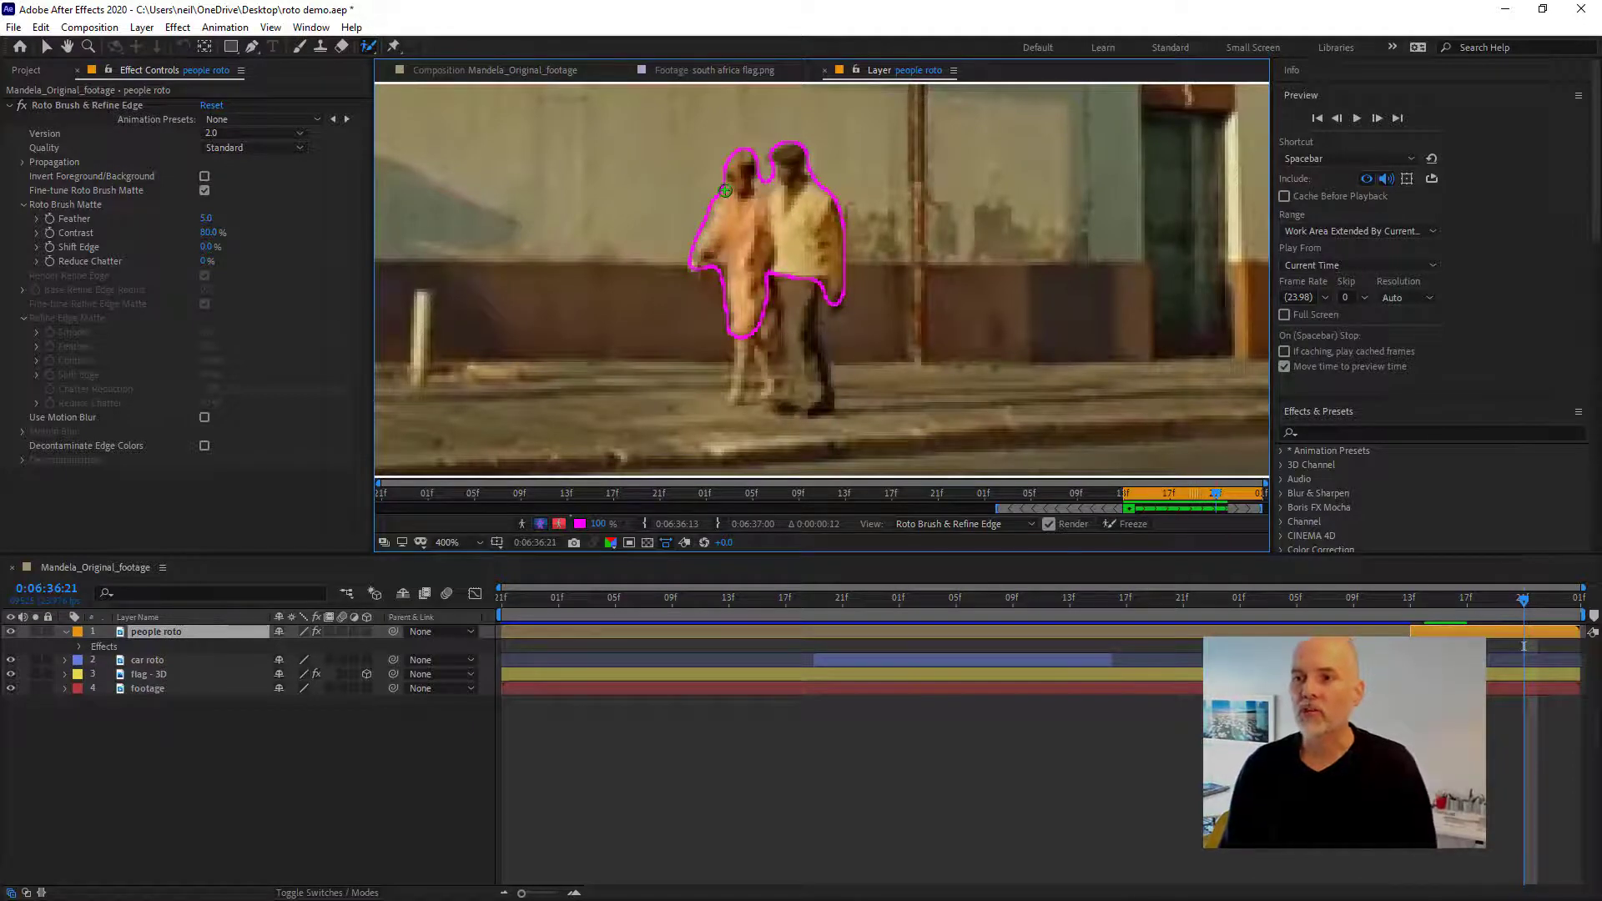
pyautogui.press('pagedown')
pyautogui.press('pagedown')
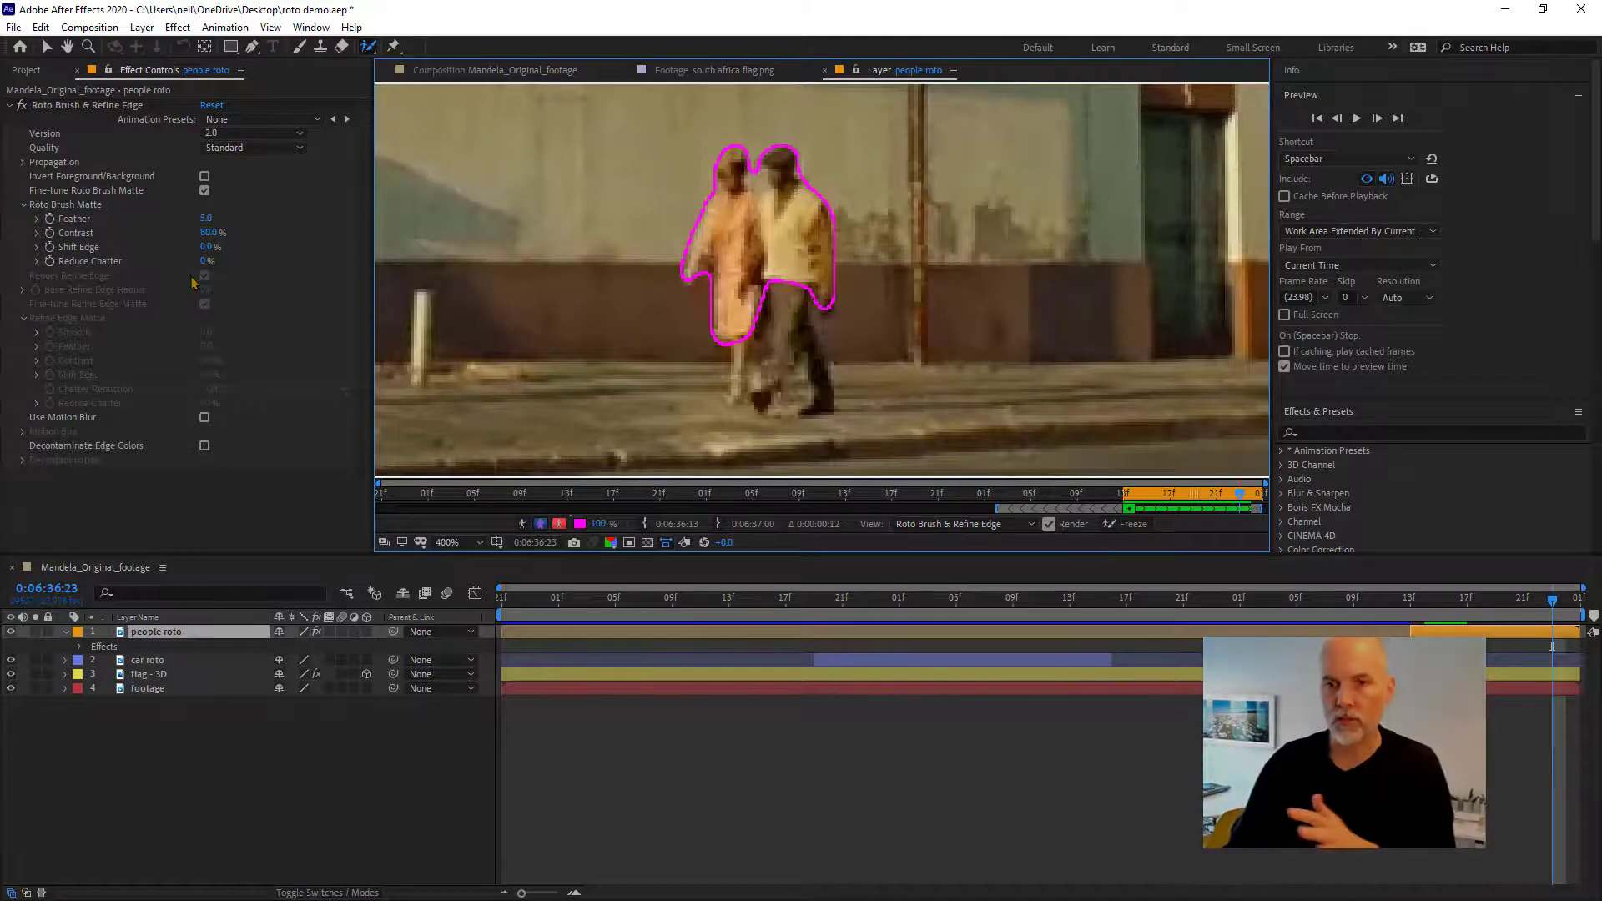
# - Set the Roto Brush matte's Reduce Chatter to 5% and review the couple over the flag in the composition at 0:06:36:17
pyautogui.moveTo(203, 261); pyautogui.dragTo(207, 262)
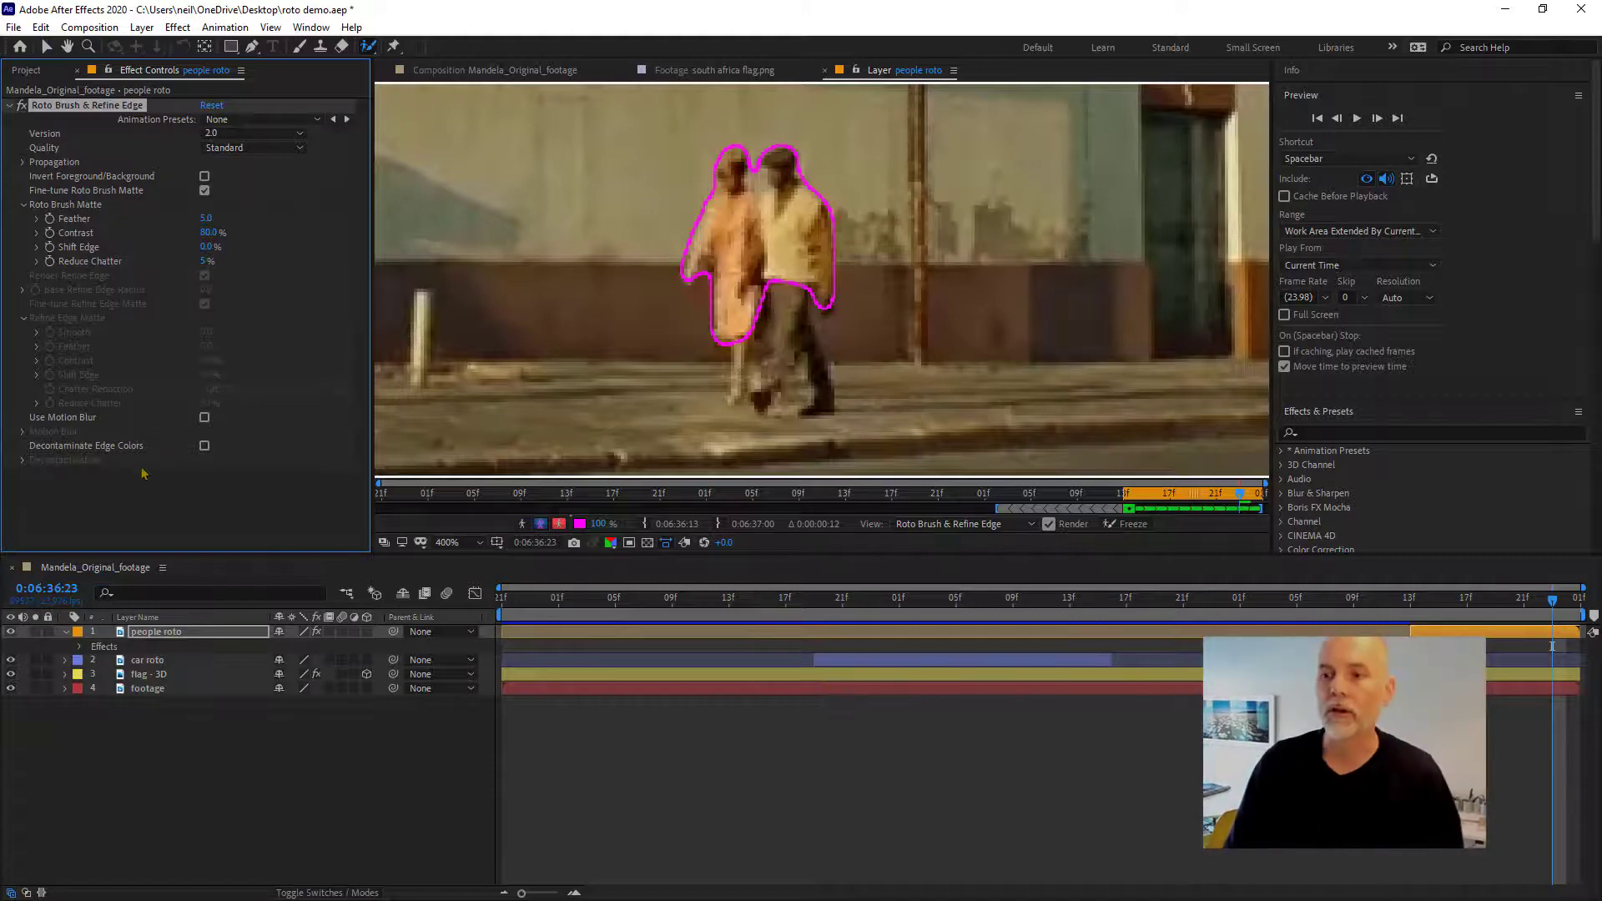
pyautogui.click(528, 71)
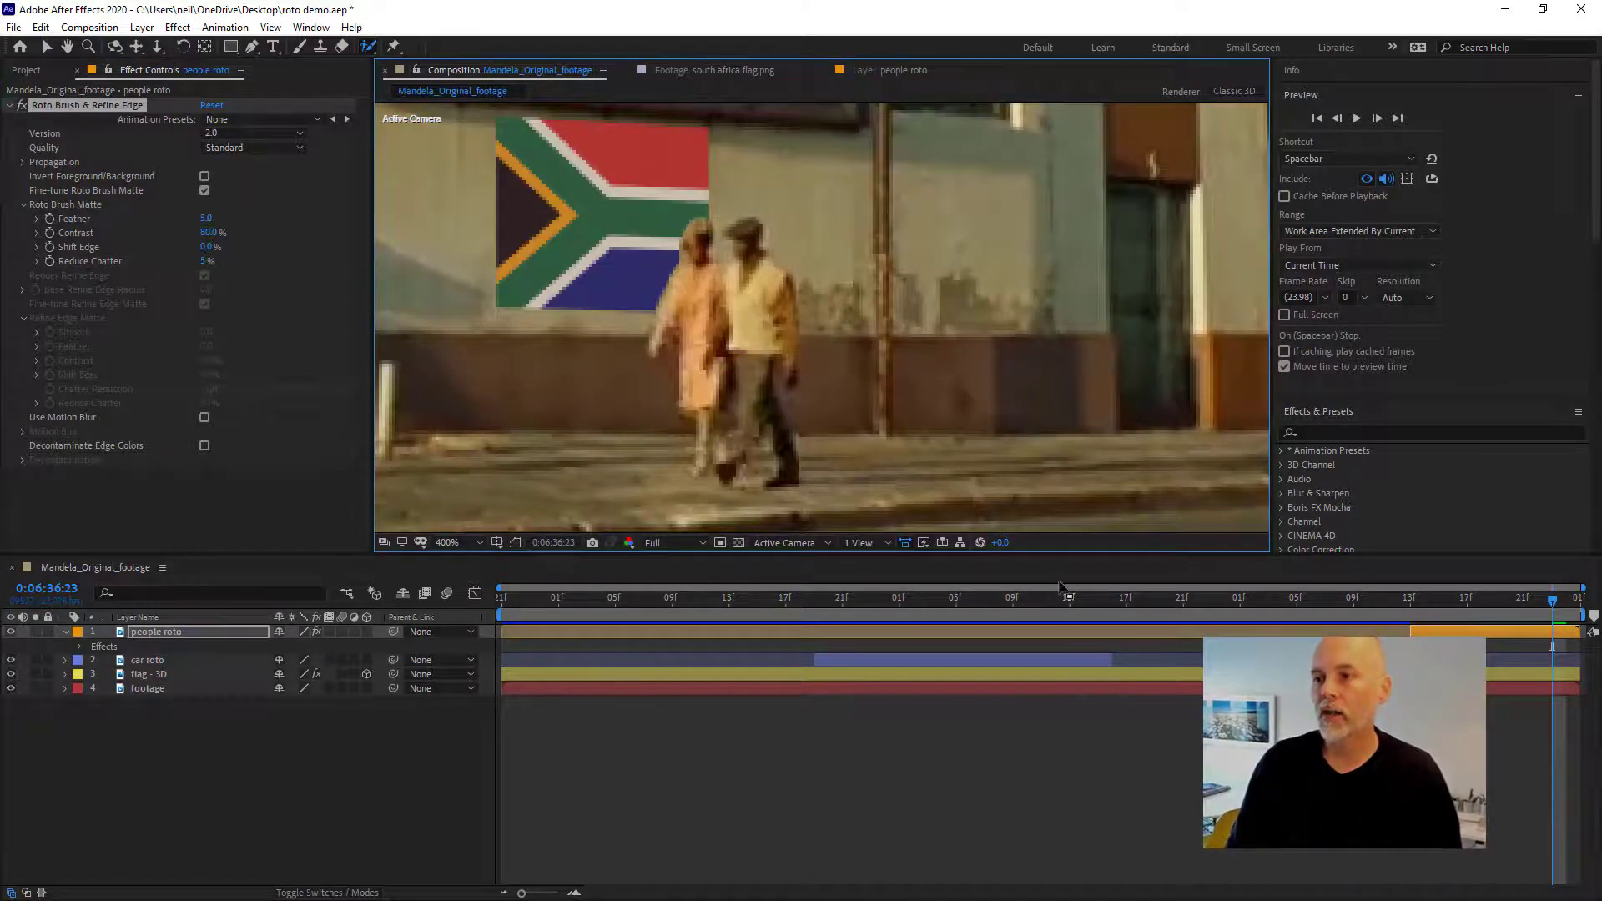
pyautogui.moveTo(1485, 602)
pyautogui.mouseDown()
pyautogui.moveTo(1423, 602)
pyautogui.moveTo(1538, 591)
pyautogui.moveTo(1454, 592)
pyautogui.moveTo(1528, 581)
pyautogui.moveTo(1468, 596)
pyautogui.mouseUp()
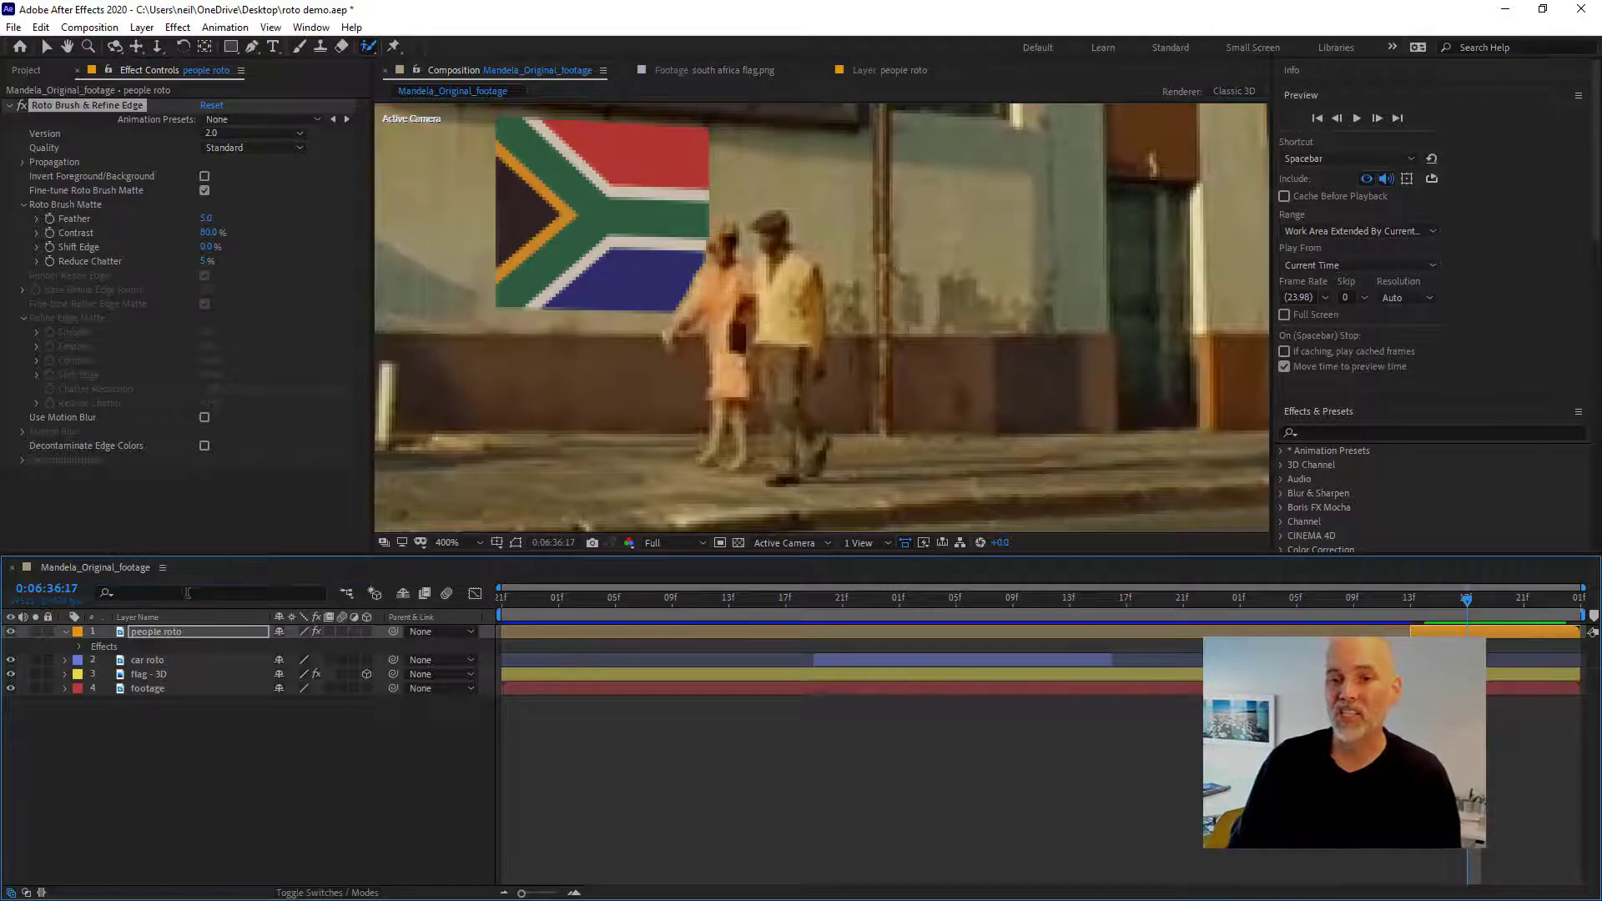
# - Draw a small elliptical mask on the people roto layer beside the woman's neck and set its mode to Subtract
pyautogui.click(151, 634)
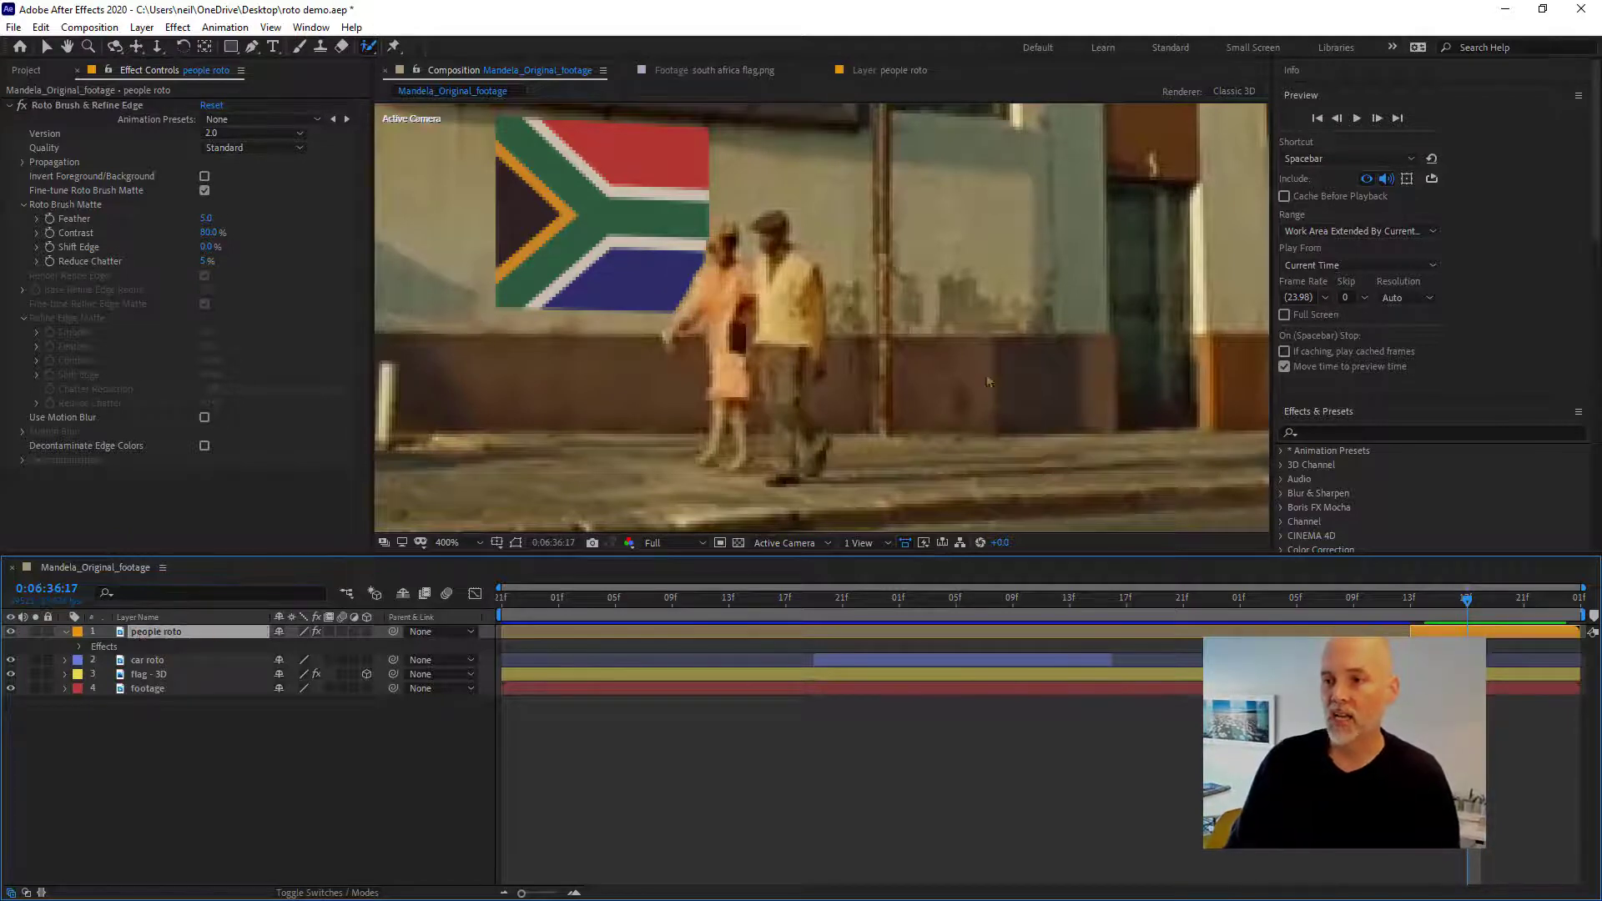
pyautogui.click(230, 45)
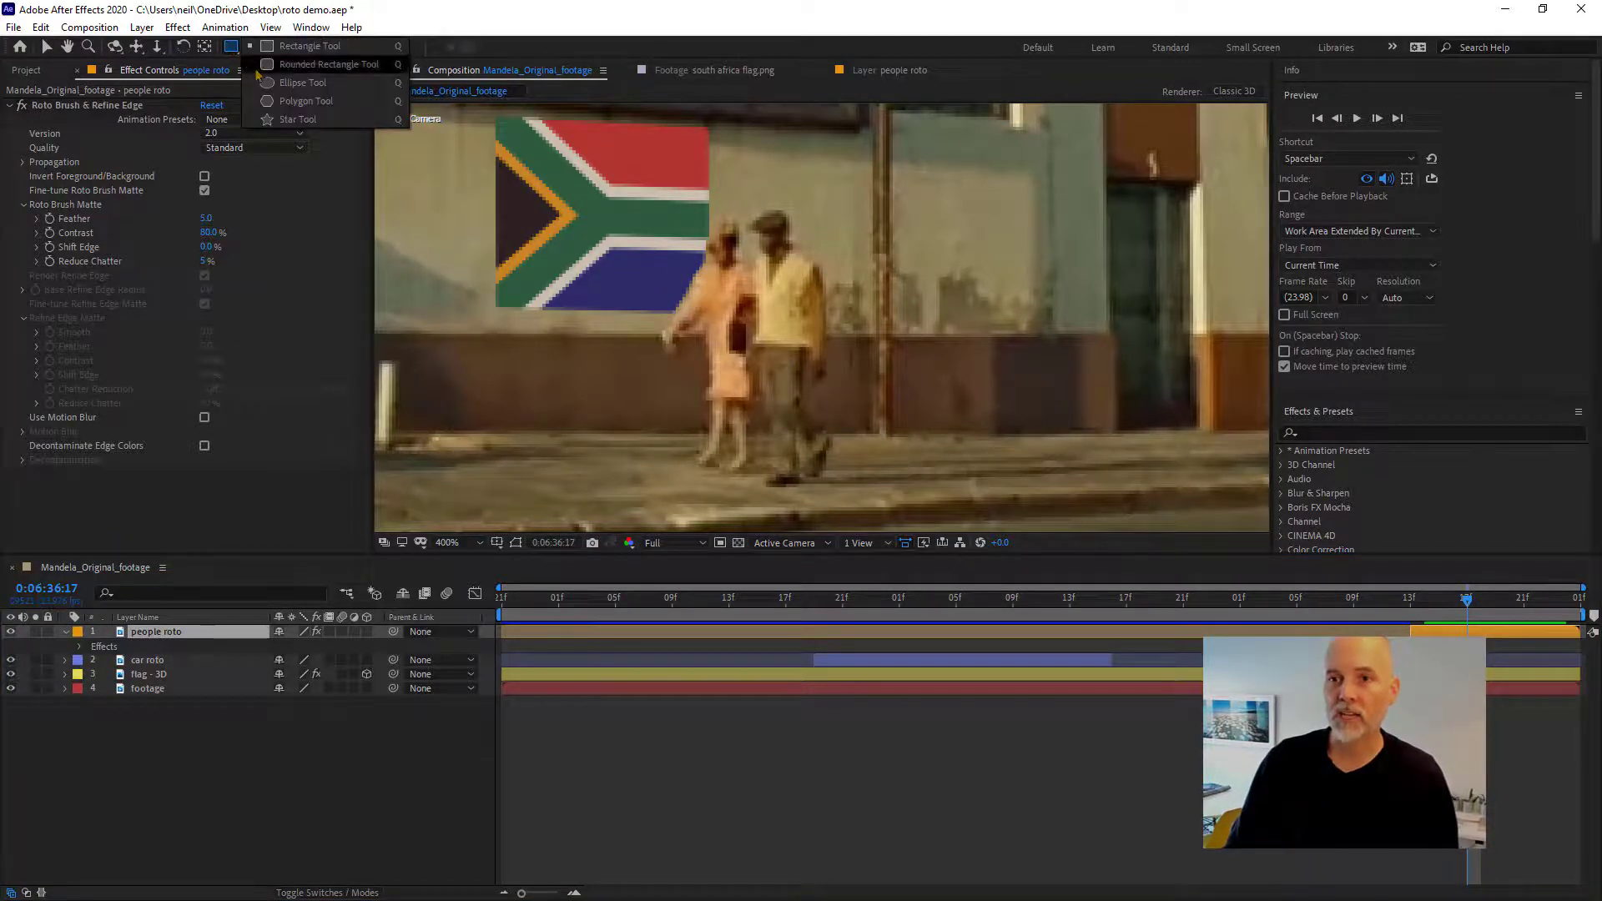
pyautogui.click(269, 85)
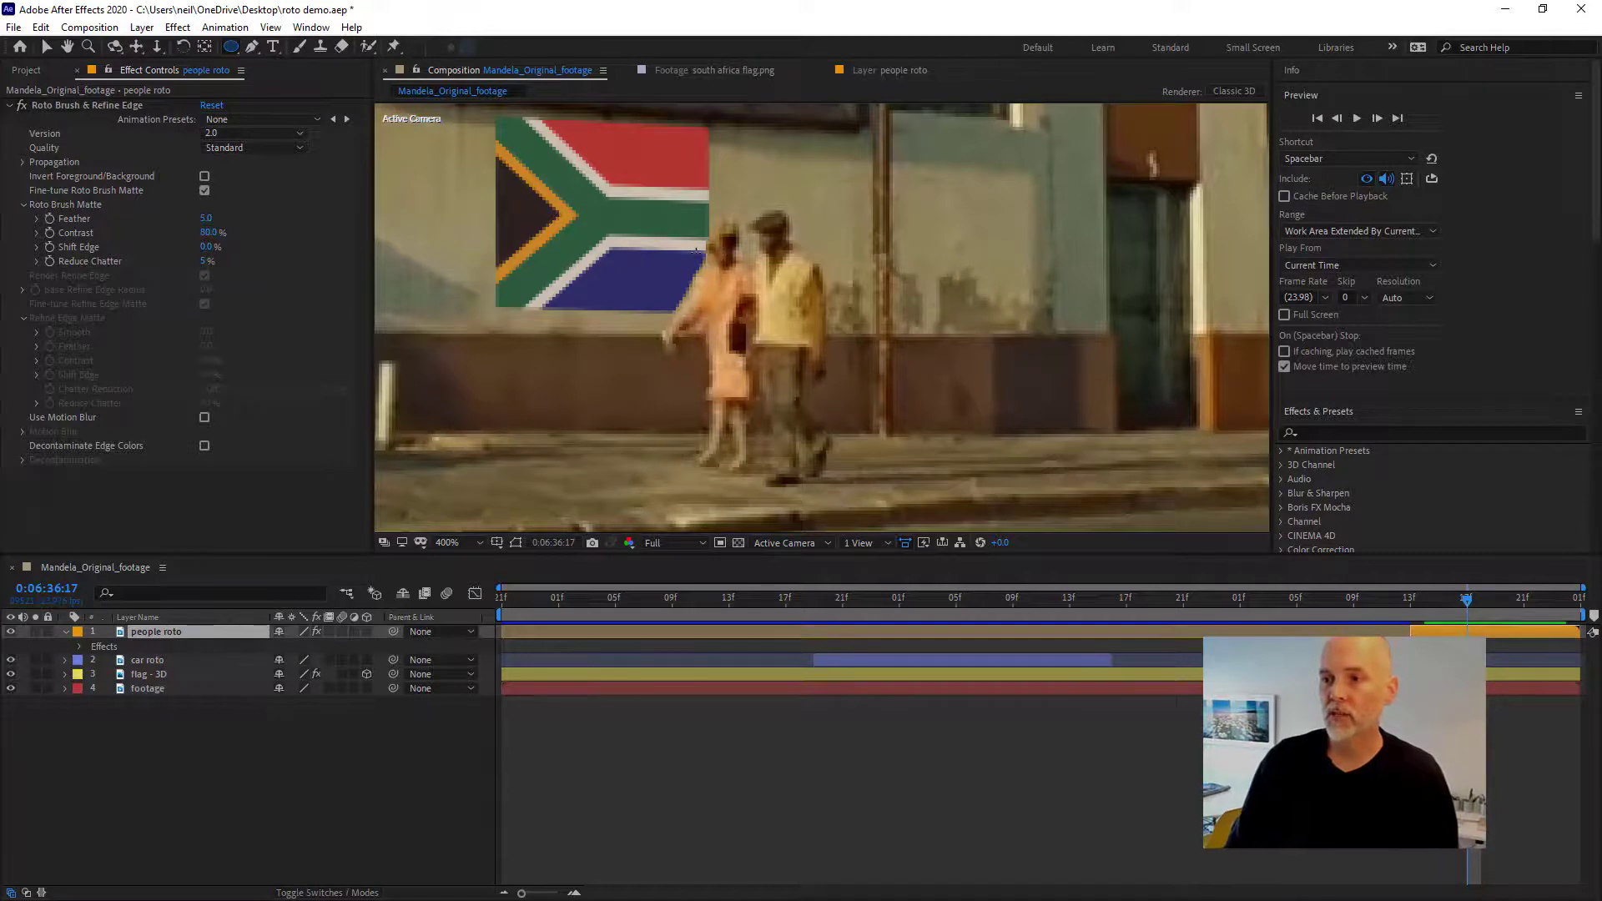
pyautogui.moveTo(717, 265); pyautogui.dragTo(720, 268)
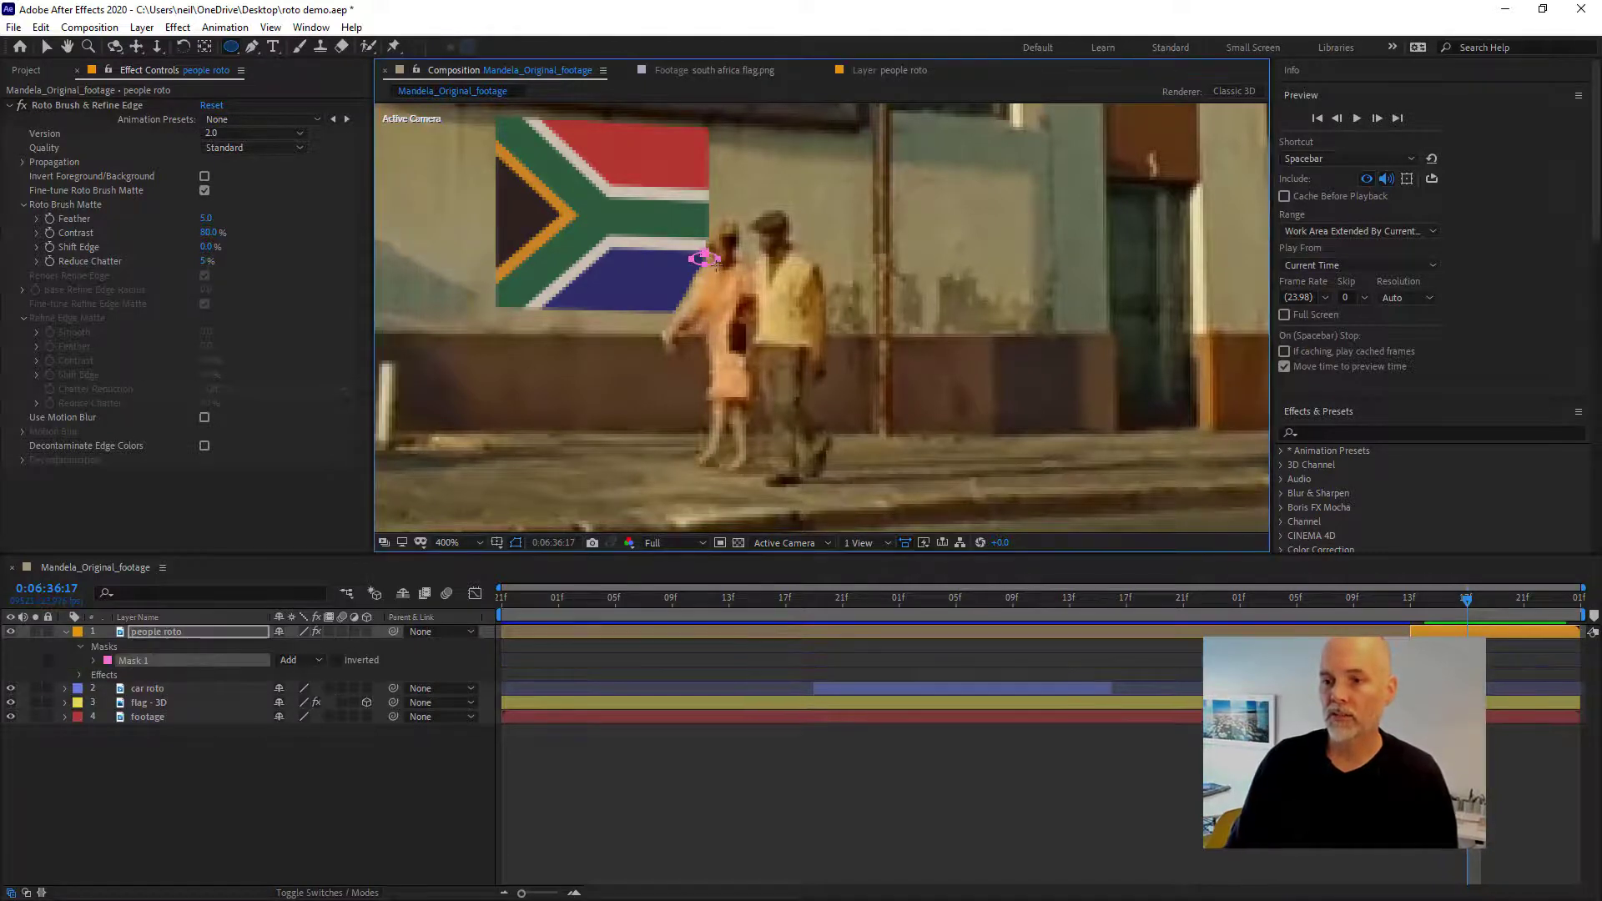
pyautogui.click(298, 660)
pyautogui.click(321, 715)
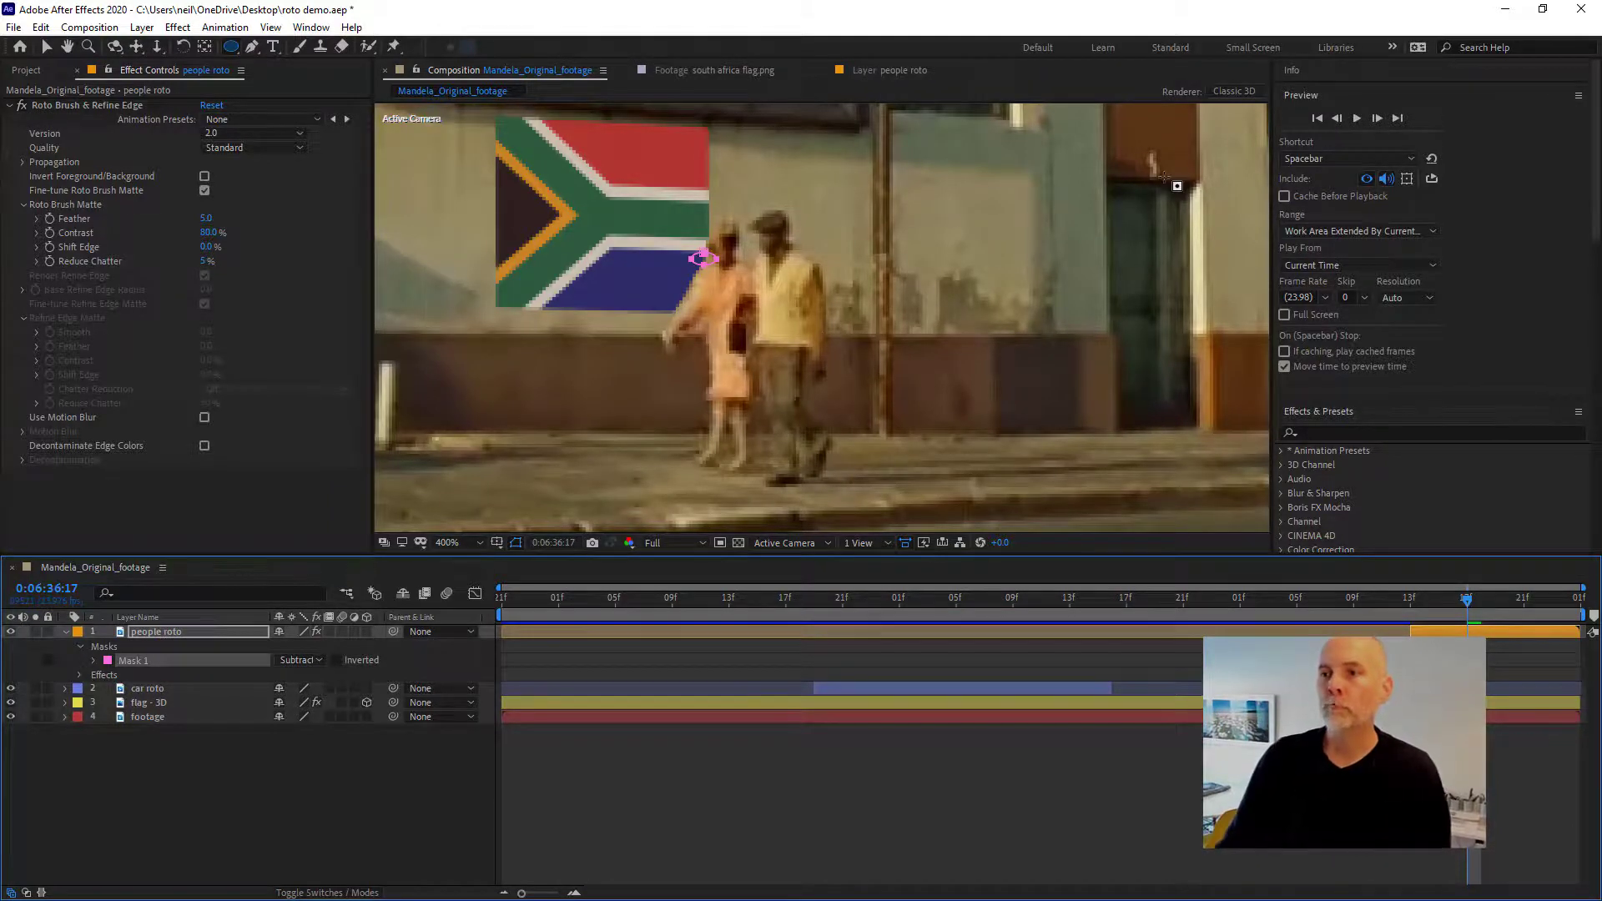
# - Switch to the presentation's Compositing Fundamentals workflow slide
pyautogui.hotkey('alt', 'Tab')
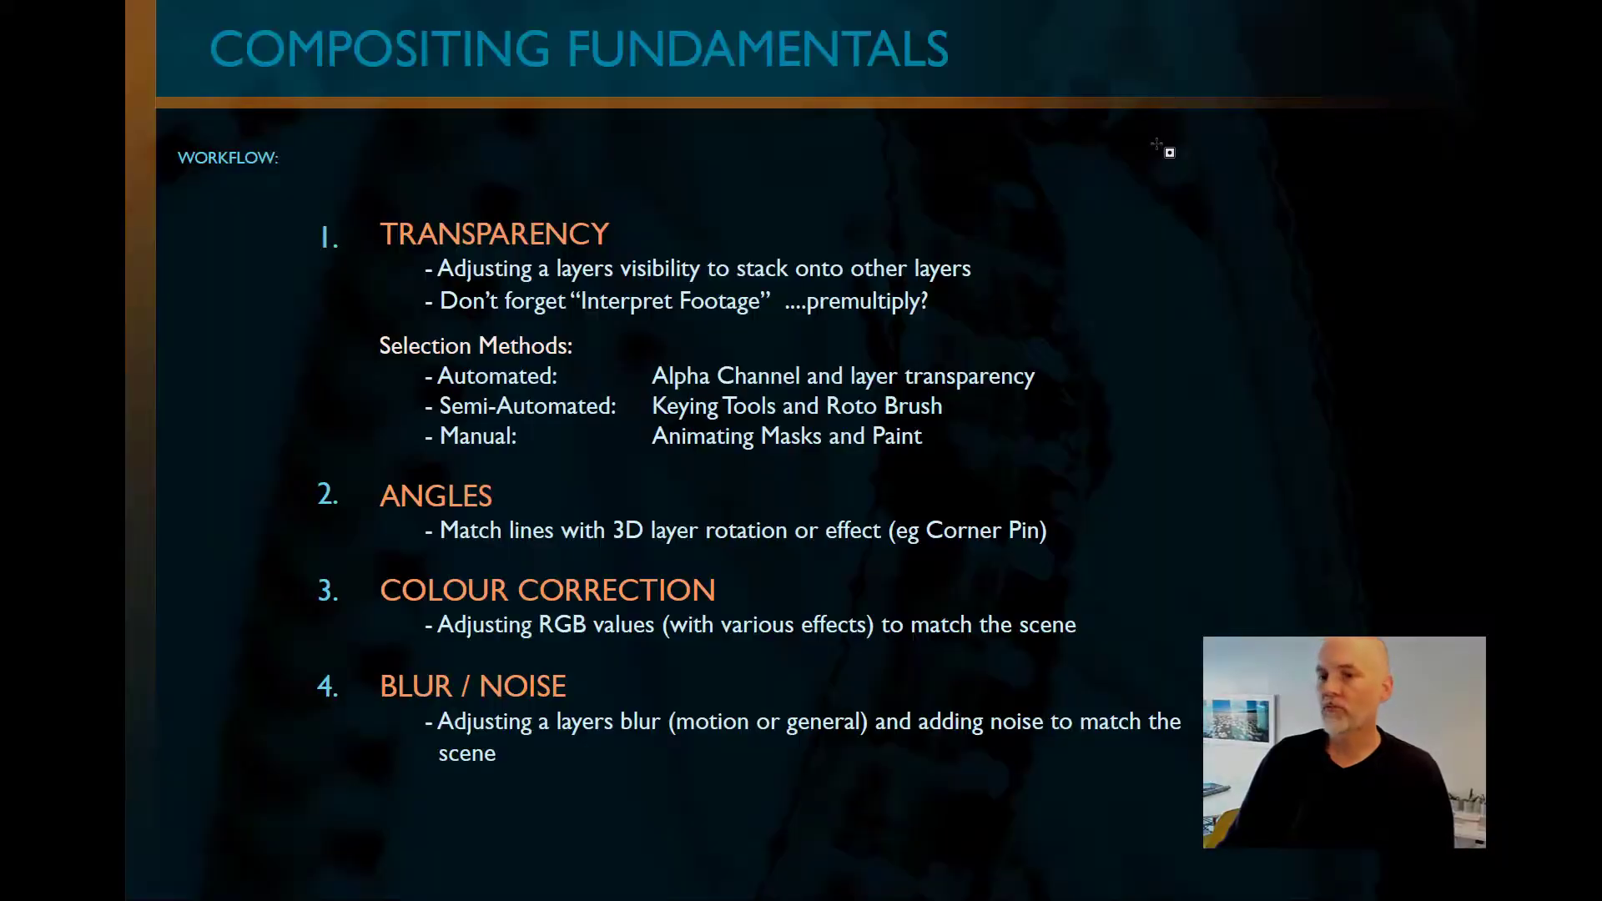